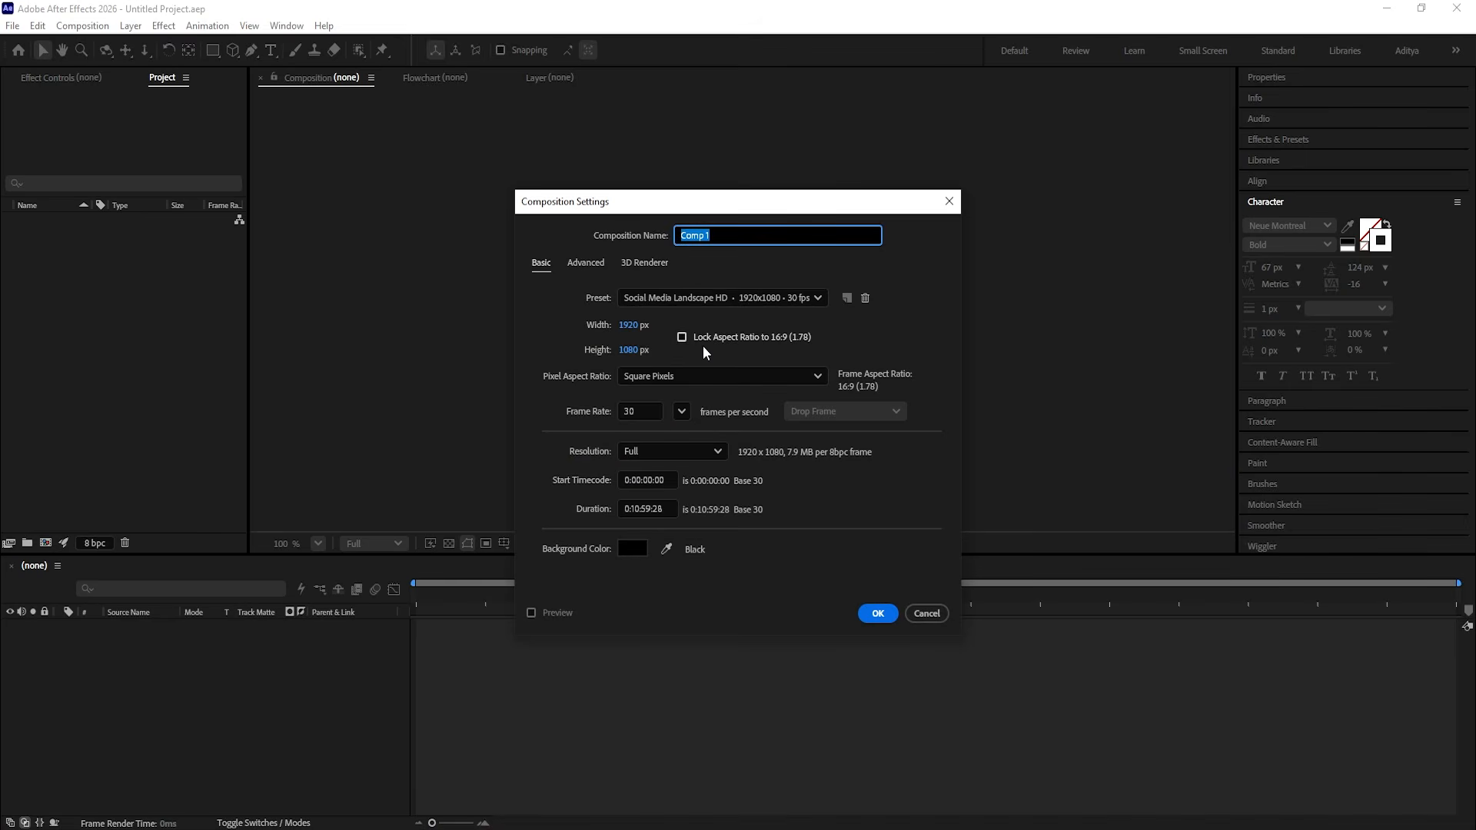
Step: Name the new composition Main Animation and set its duration to 0:01:00:00
text(Main Animation)
click(629, 326)
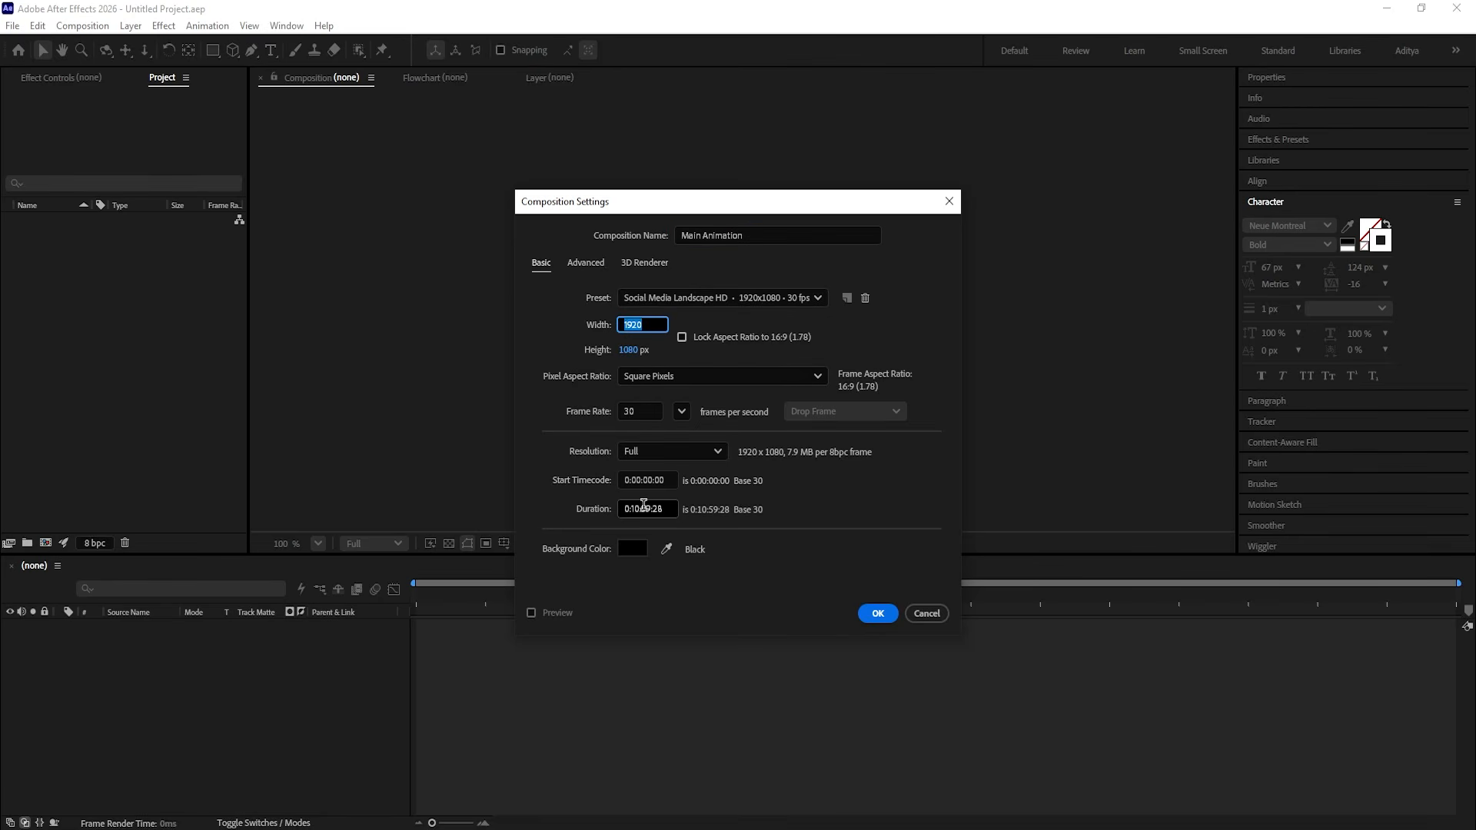
click(639, 508)
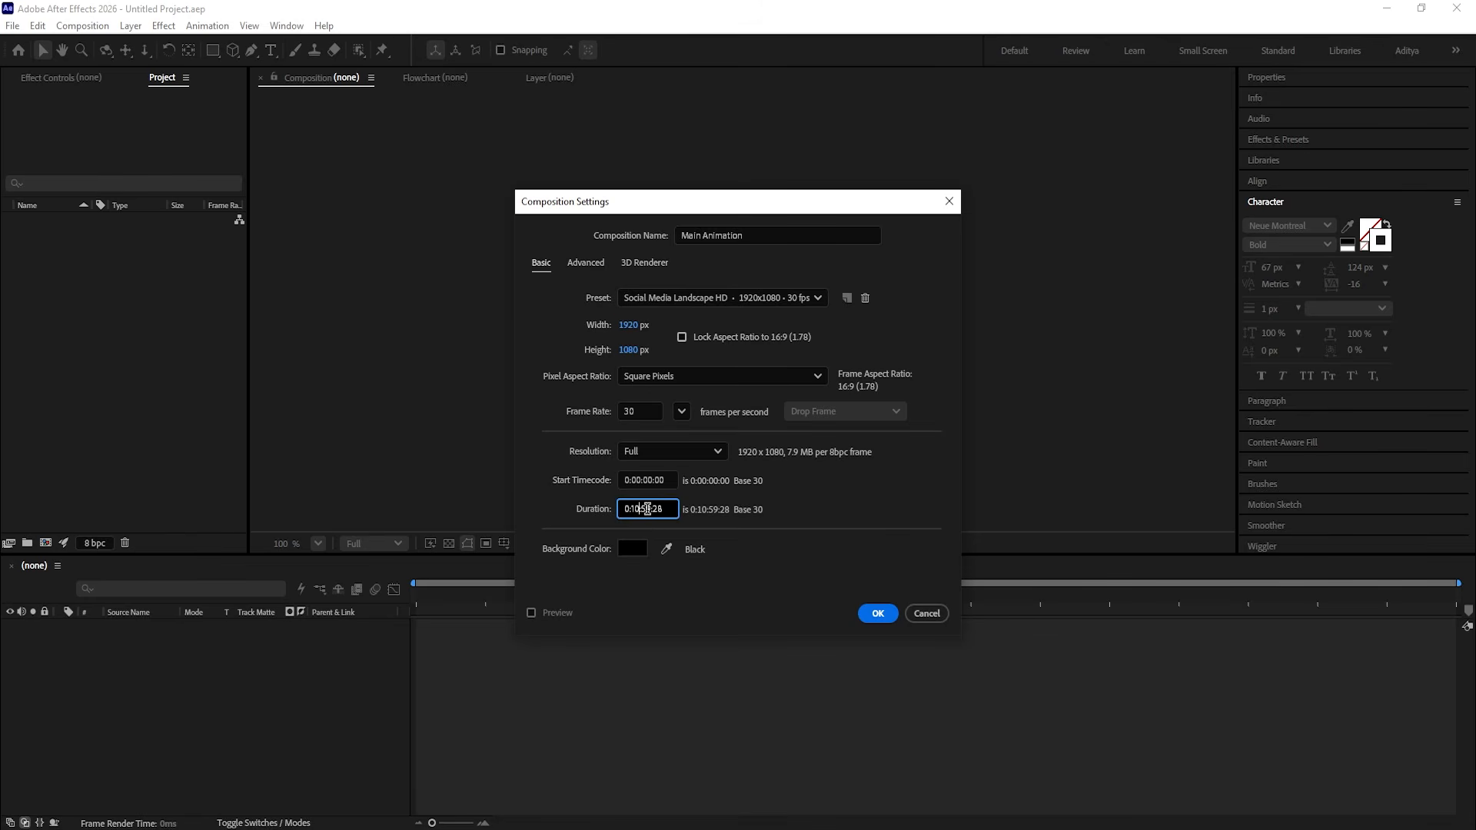
key(BackSpace)
key(BackSpace)
key(BackSpace)
text(01)
click(714, 548)
Step: Create the composition with a white background color and display its title/action safe guides
click(633, 548)
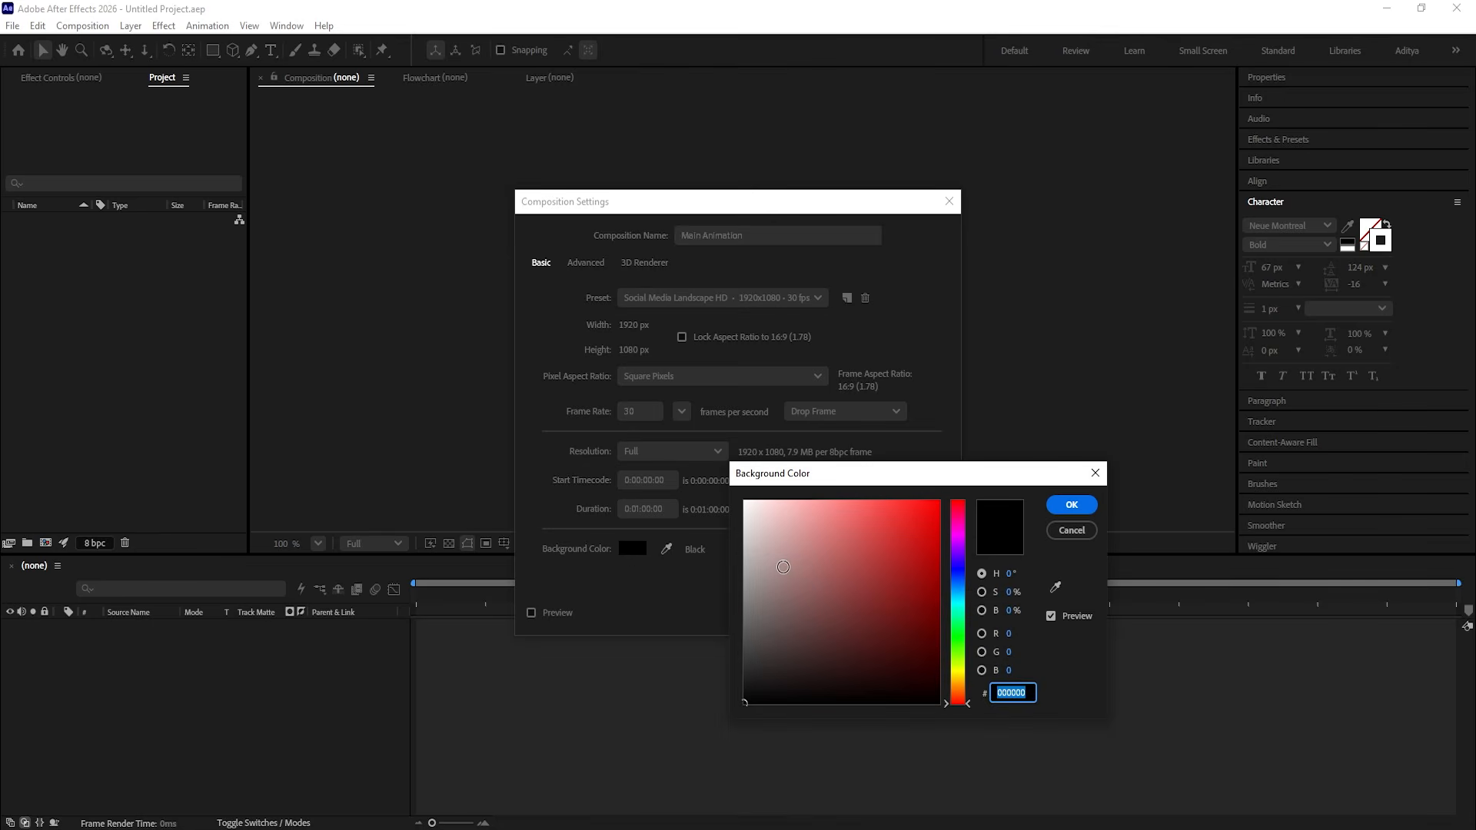
click(745, 502)
click(1072, 505)
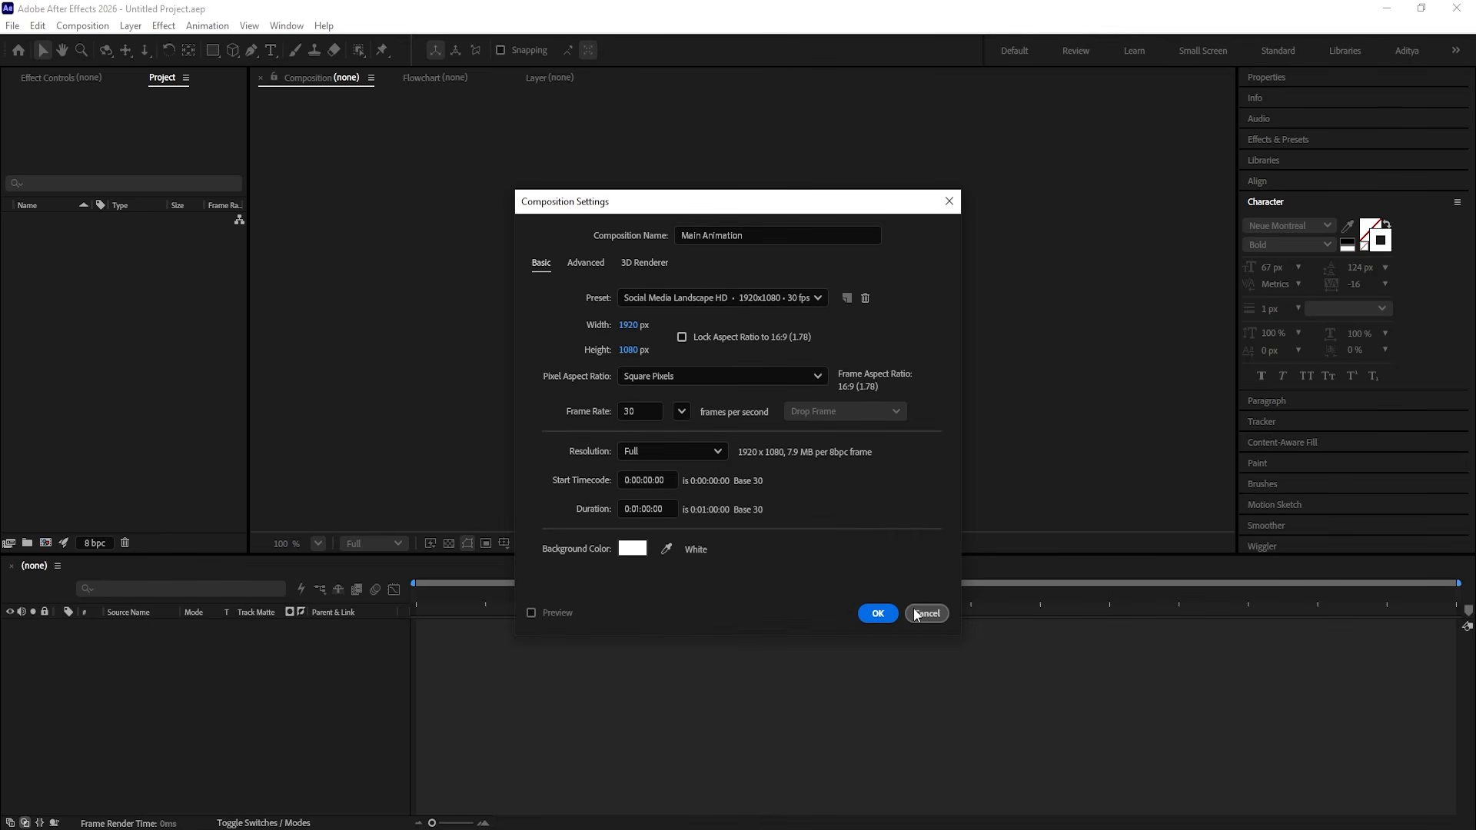
click(873, 619)
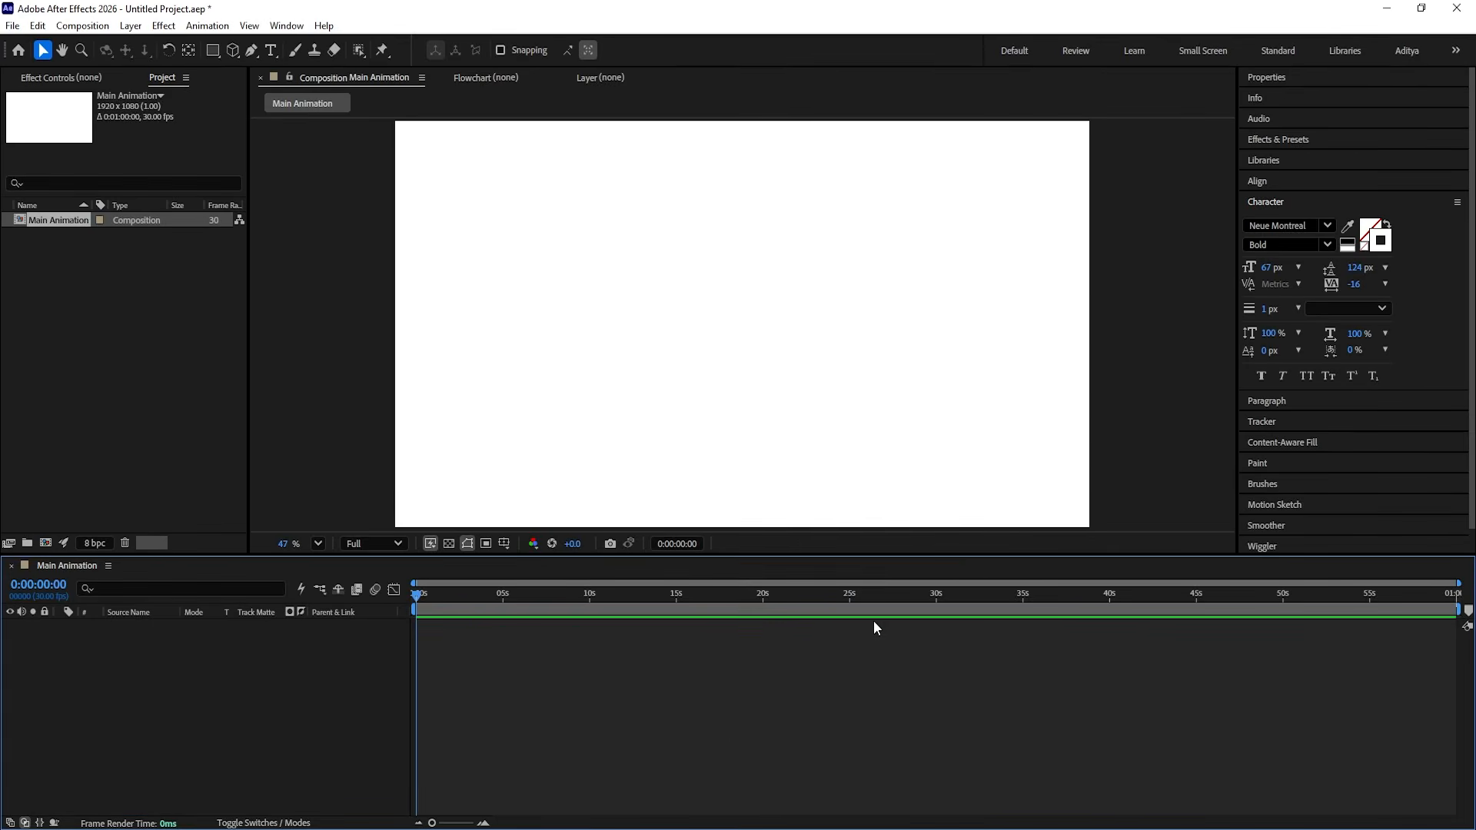
click(504, 545)
click(517, 563)
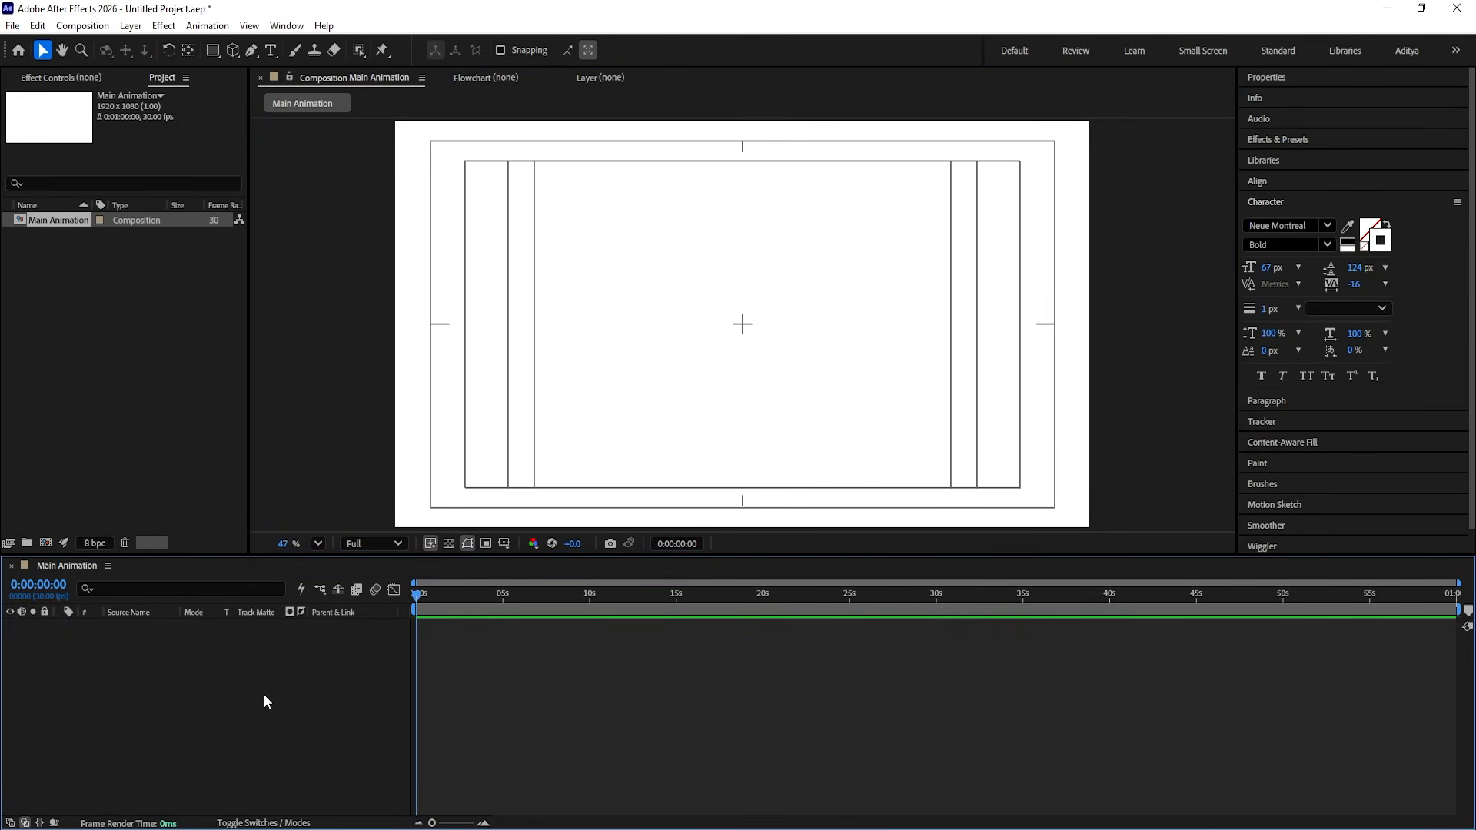
Step: Add a full-size 1920 x 1080 solid in light gray ECECEC as the background and lock its layer
key(ctrl+y)
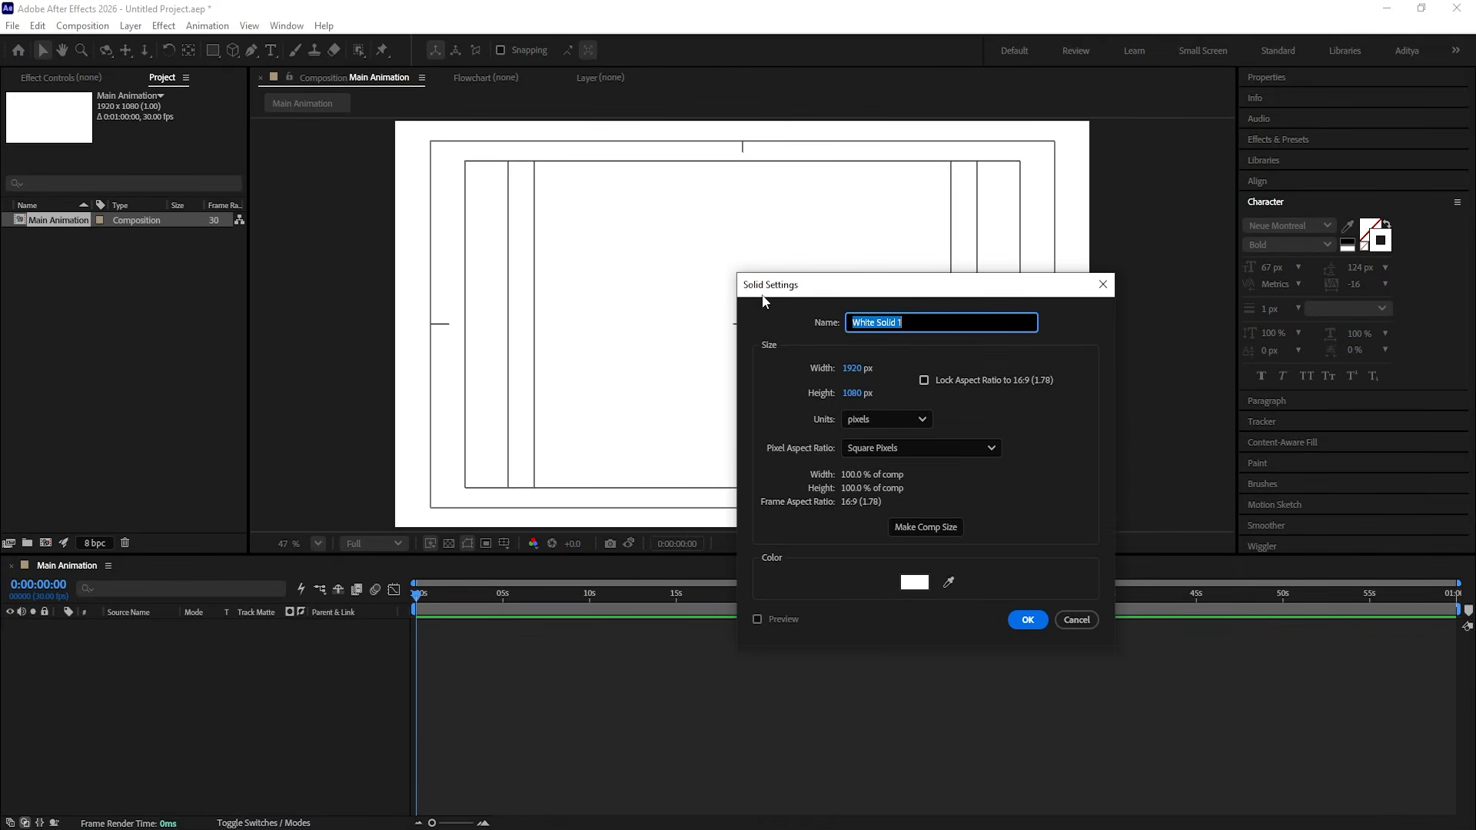
drag(763, 286, 635, 208)
click(777, 505)
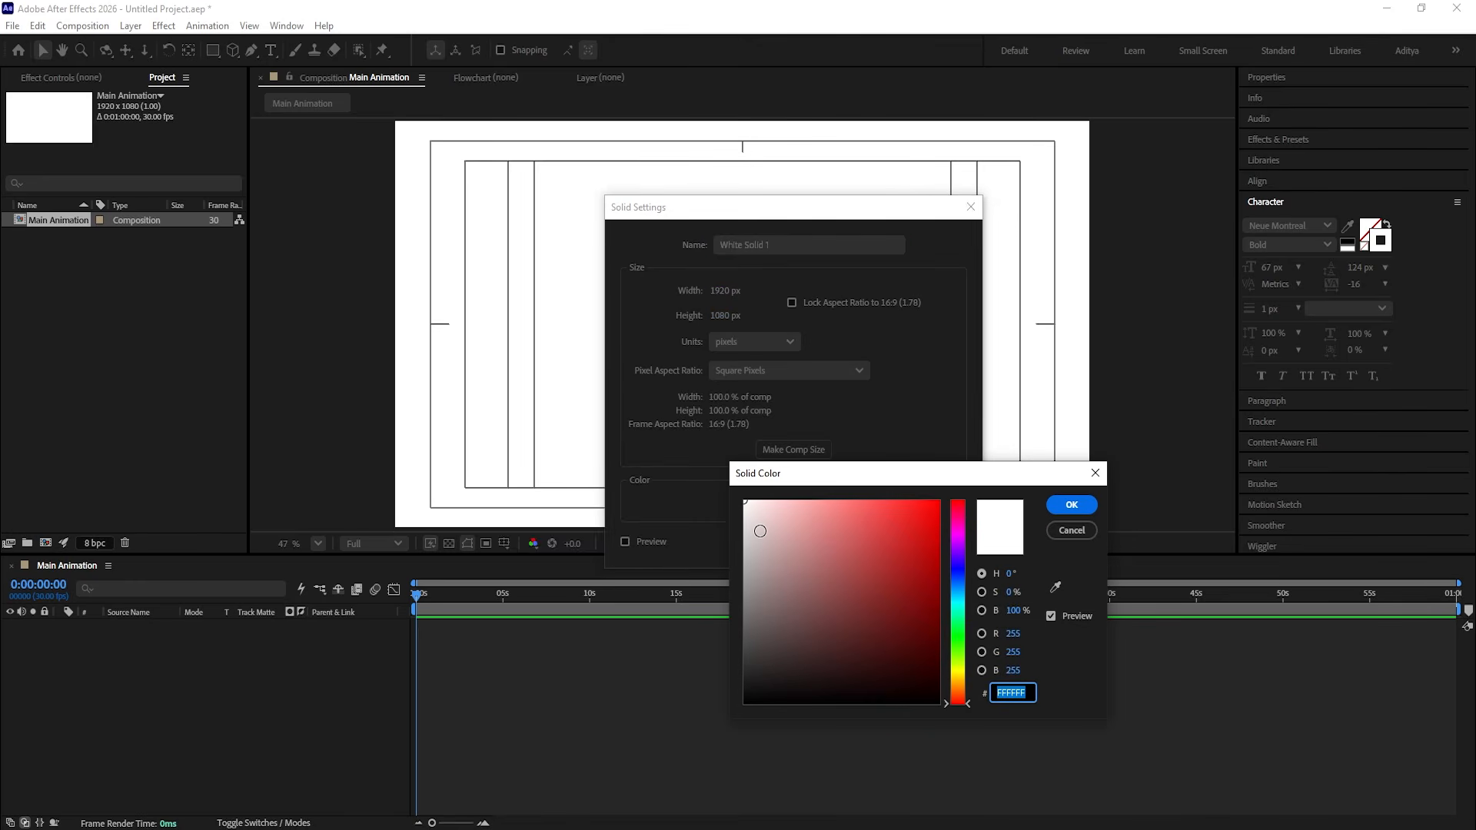
drag(754, 521, 734, 515)
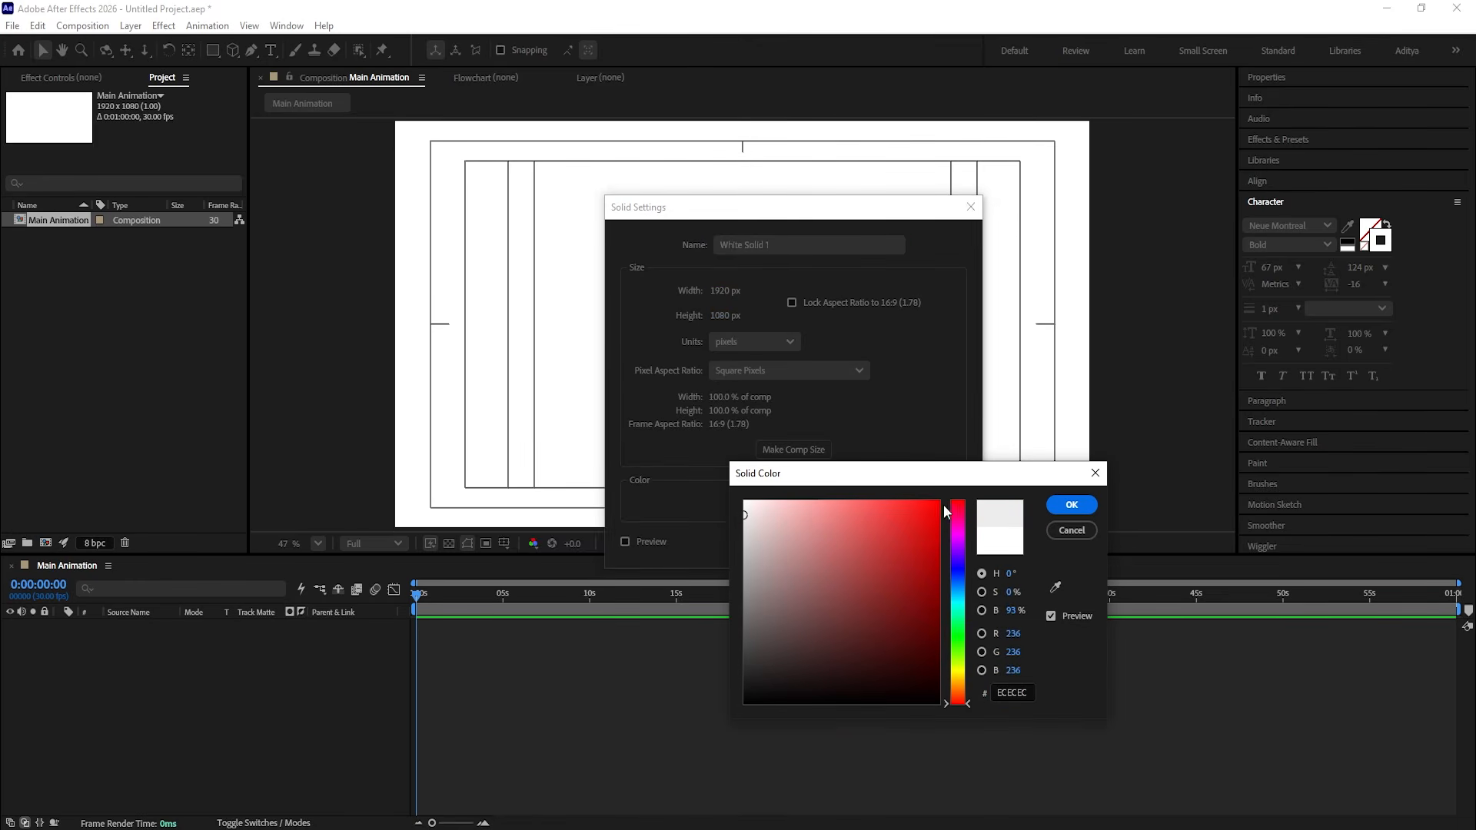
click(1061, 509)
click(890, 541)
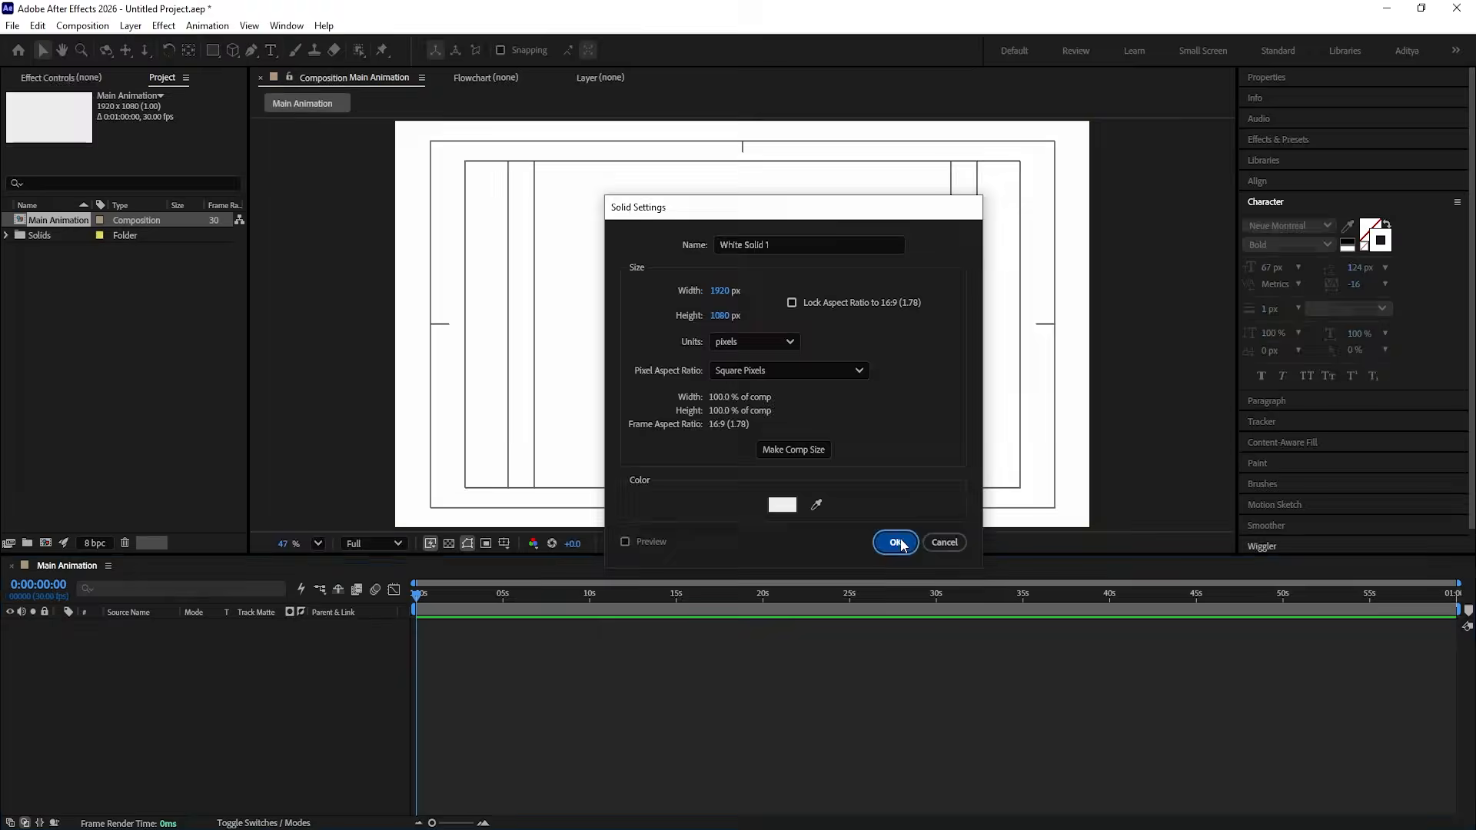
click(44, 625)
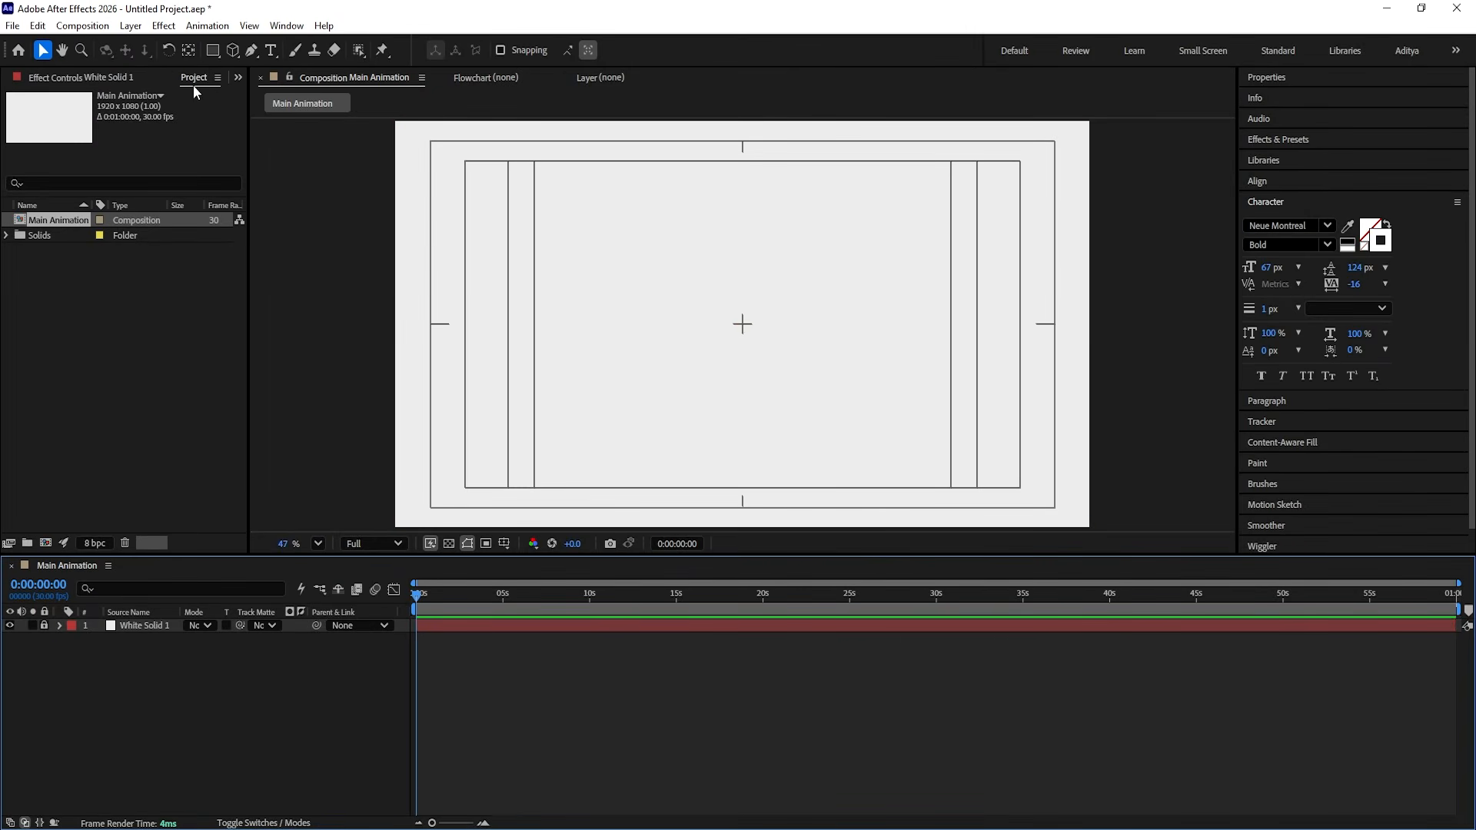
Step: Draw a circle about 442 px in diameter with white FFFFFF fill near the composition's center, using the Ellipse tool
drag(216, 51, 261, 85)
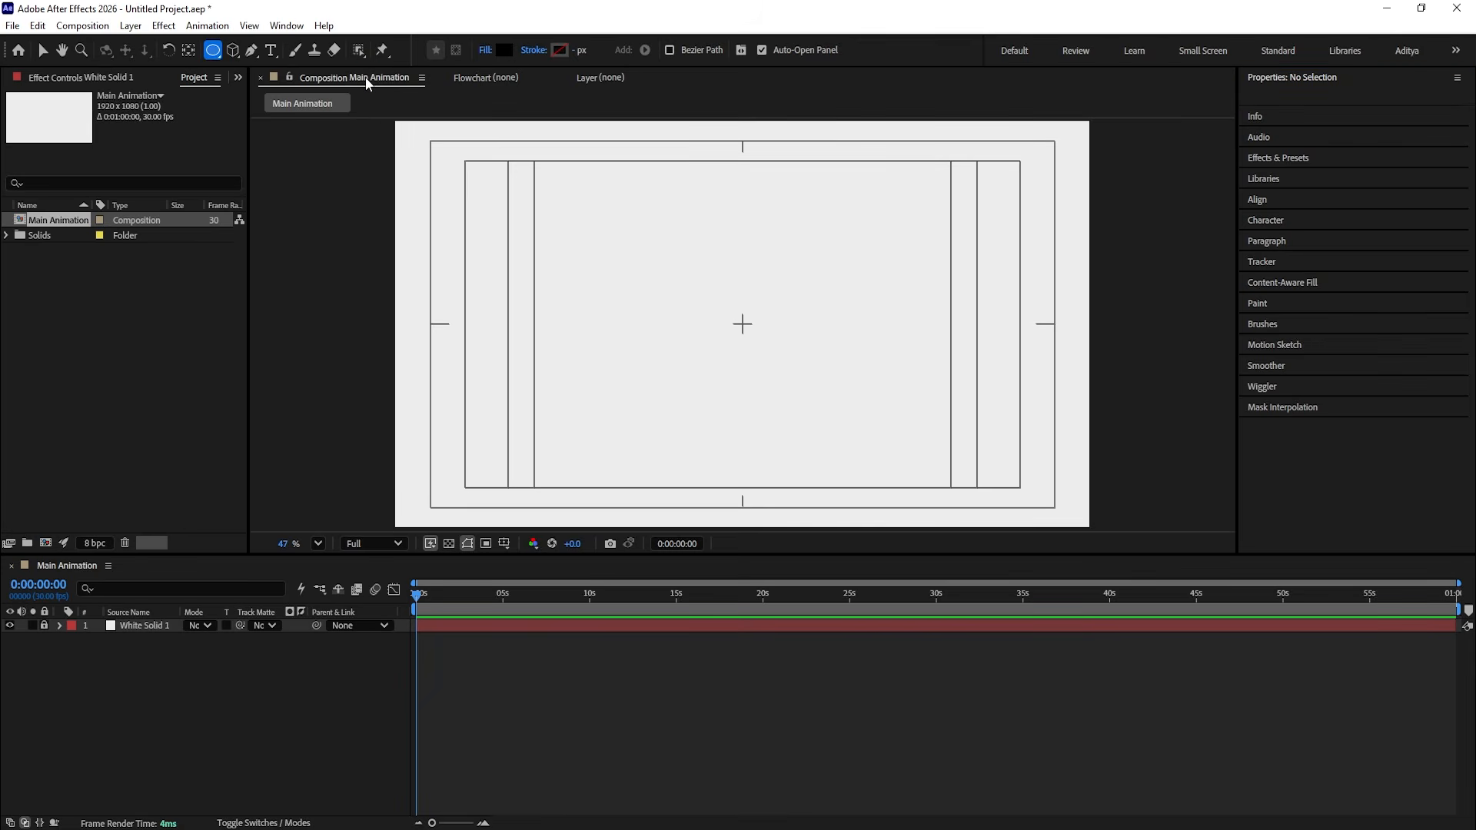
click(493, 55)
text(FFFFFF)
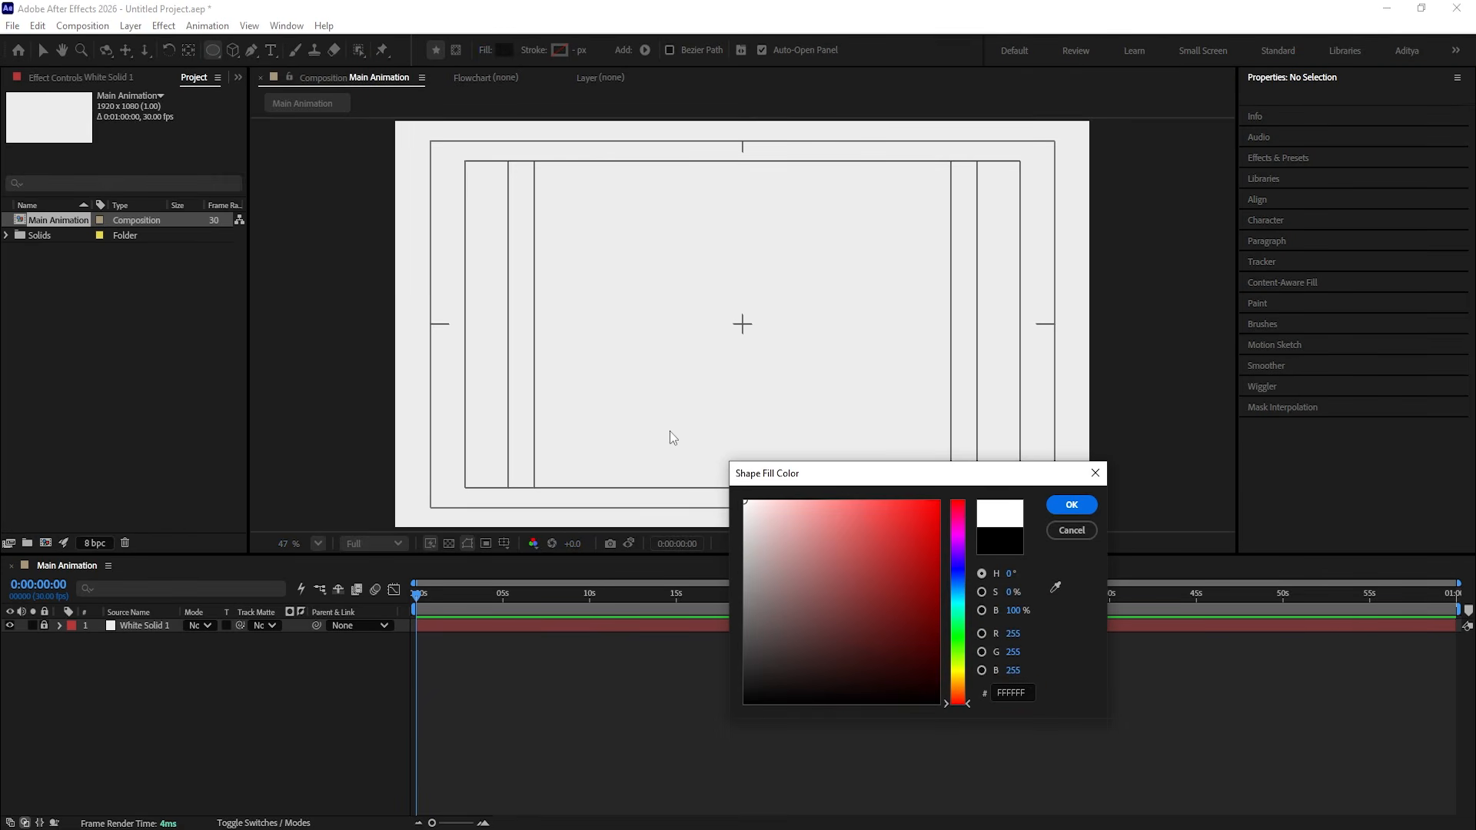
click(1068, 505)
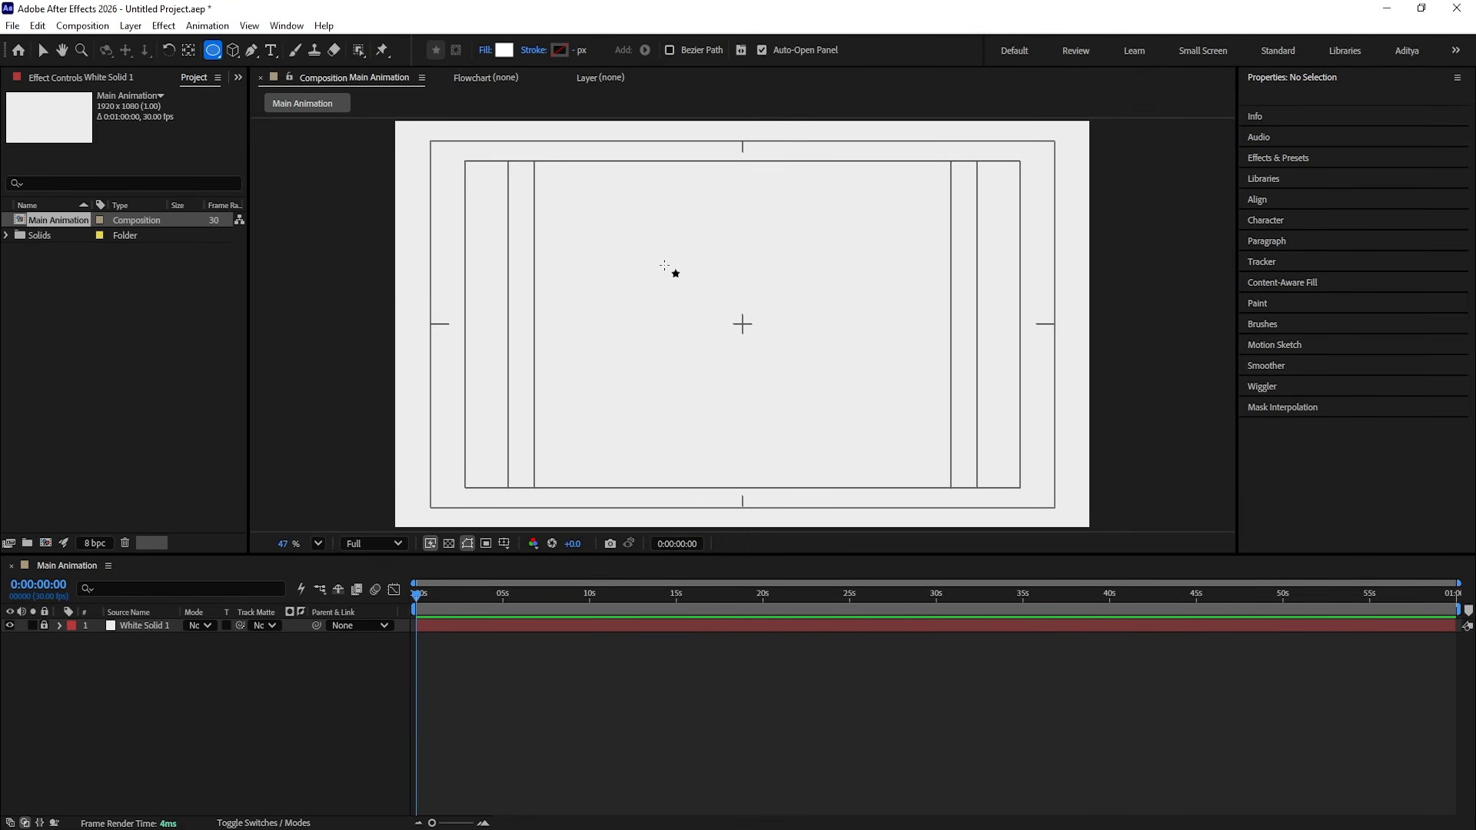
drag(663, 251, 821, 418)
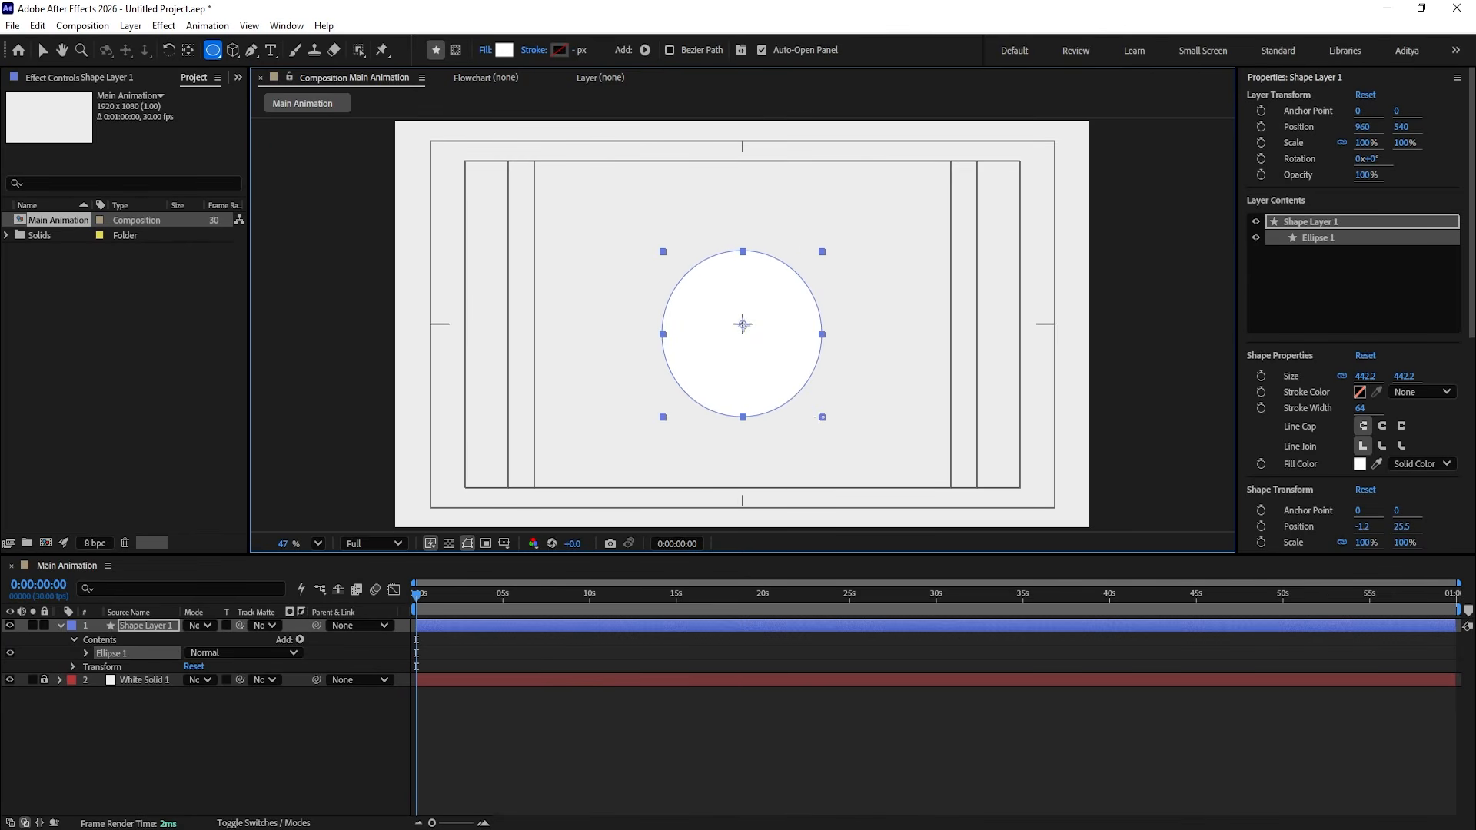
click(370, 695)
Step: Center the white circle's anchor point within the shape and align the layer to the center of the composition
click(161, 627)
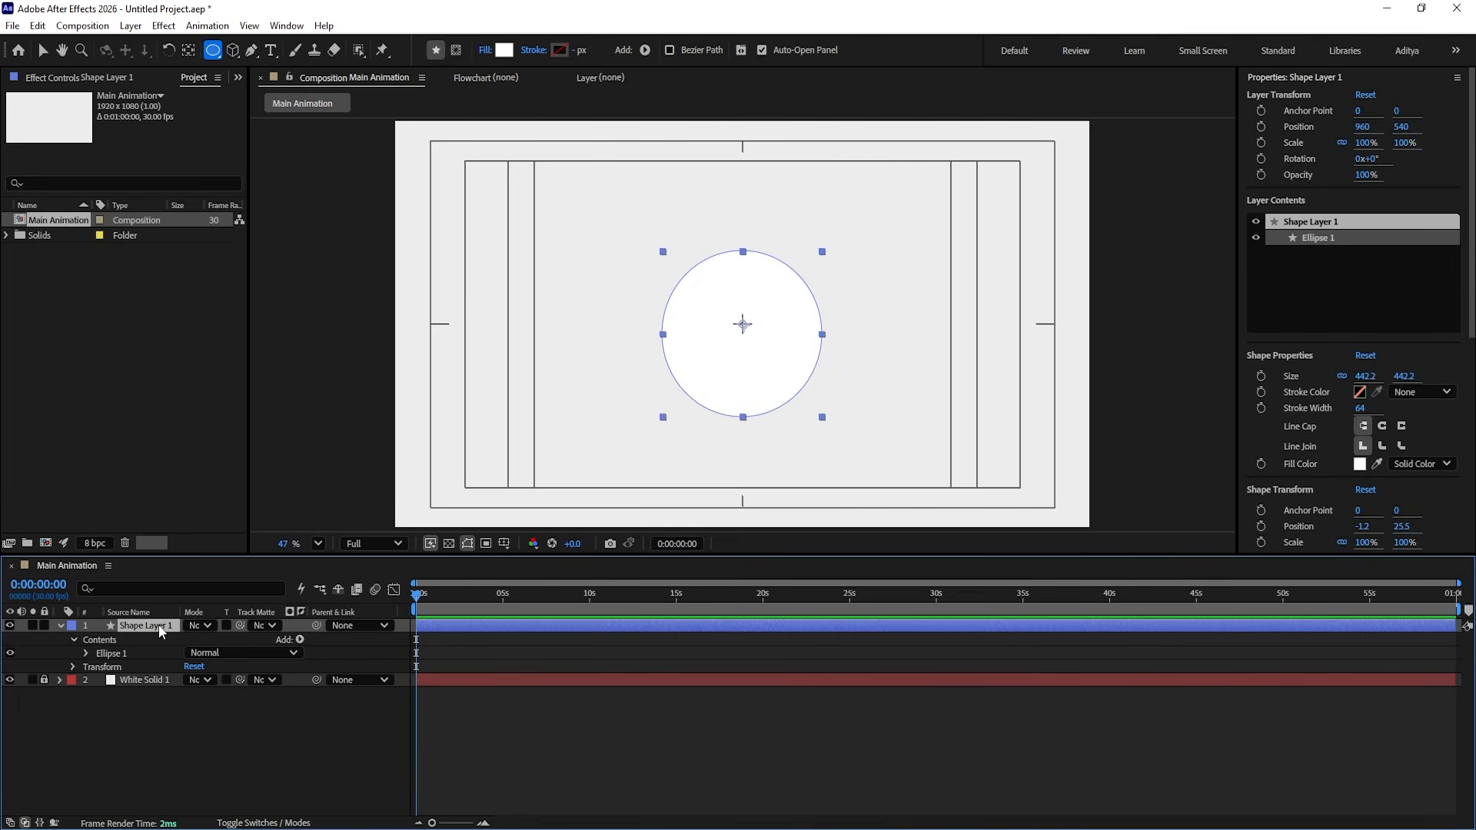
key(ctrl+alt+Home)
click(1269, 86)
click(1266, 183)
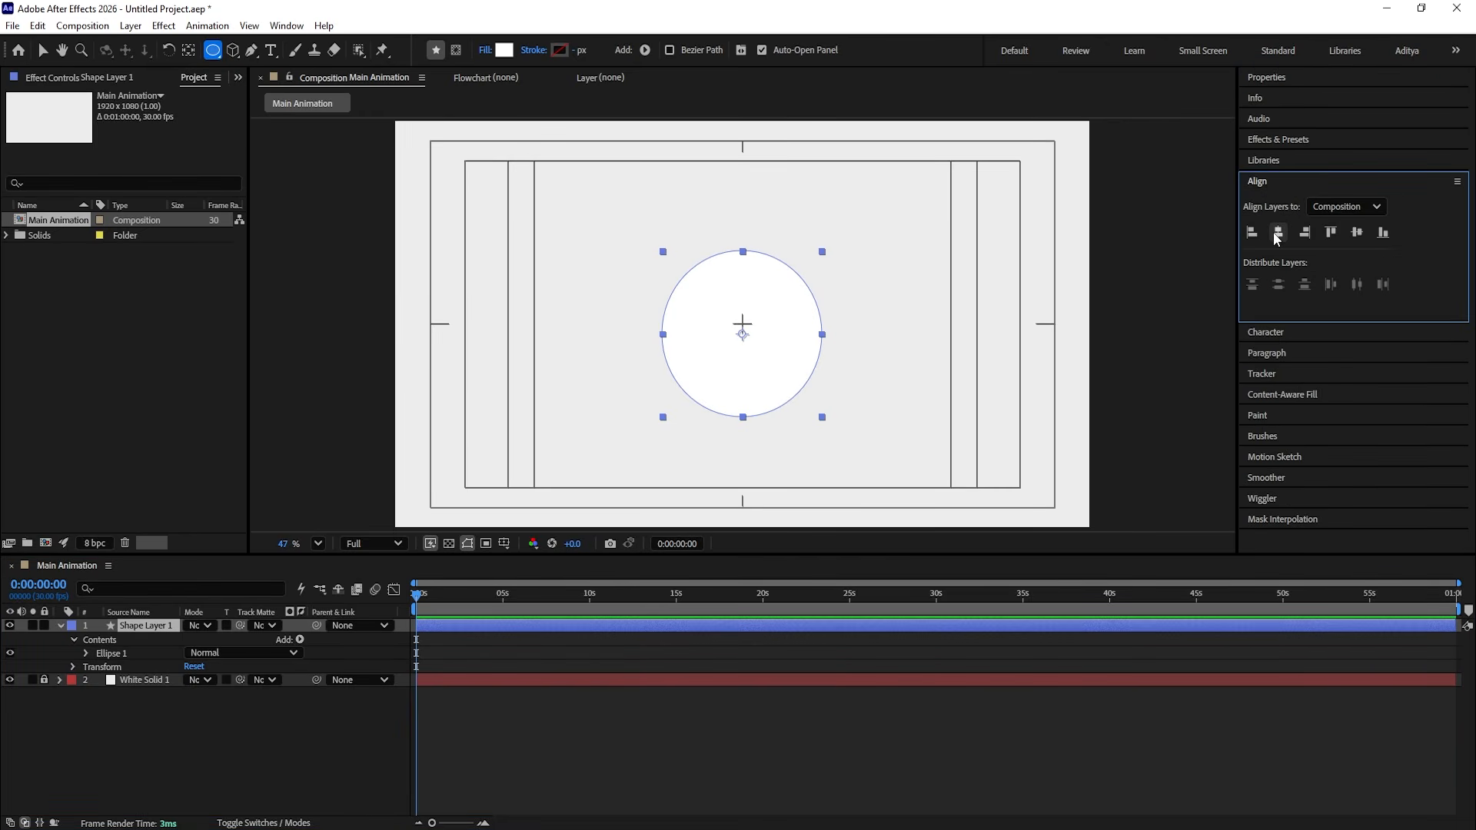
click(1357, 232)
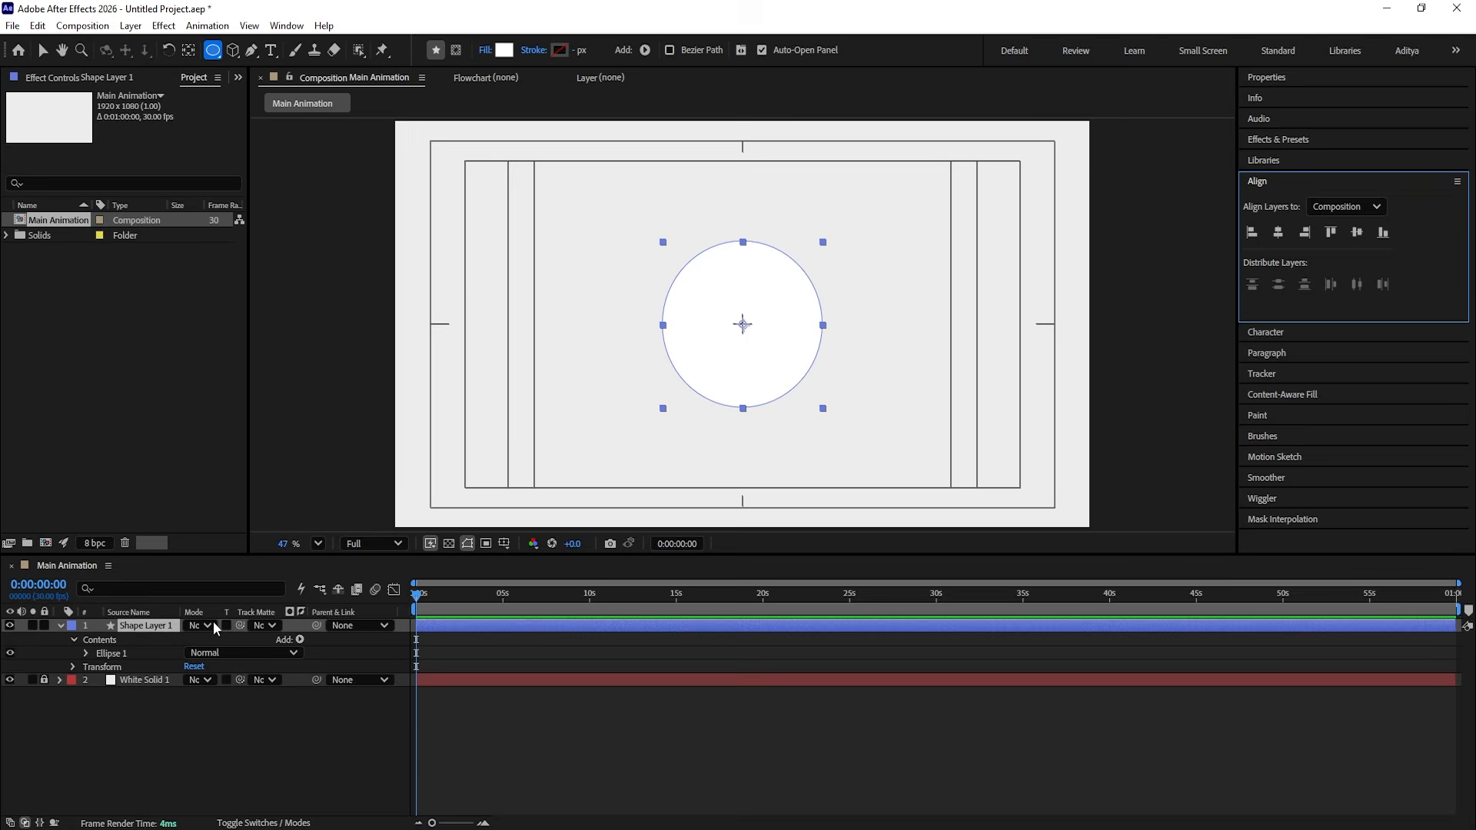
click(127, 727)
Step: Duplicate the white circle layer and scale the copy to 25%
click(142, 629)
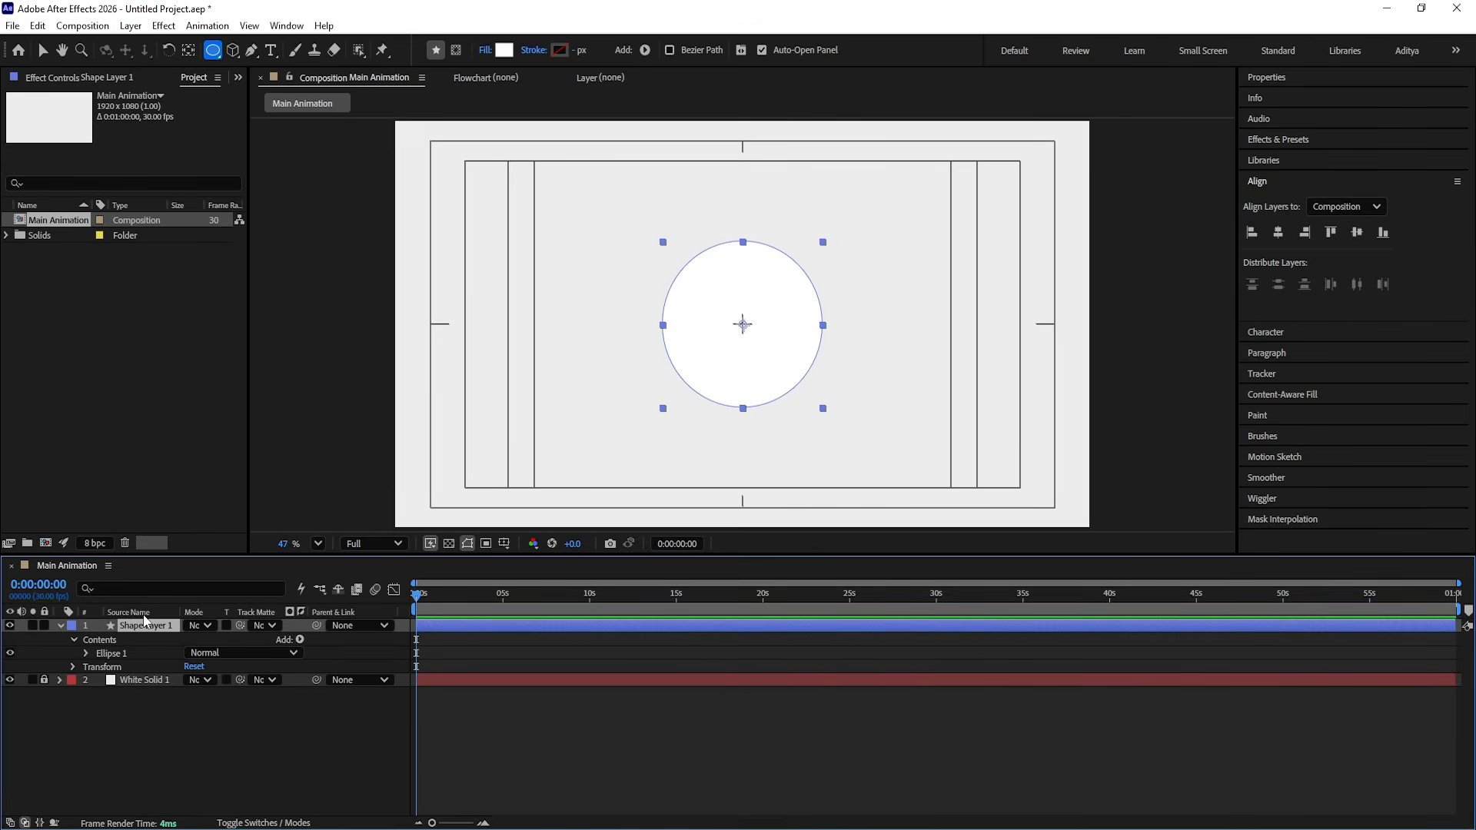
key(ctrl+d)
key(s)
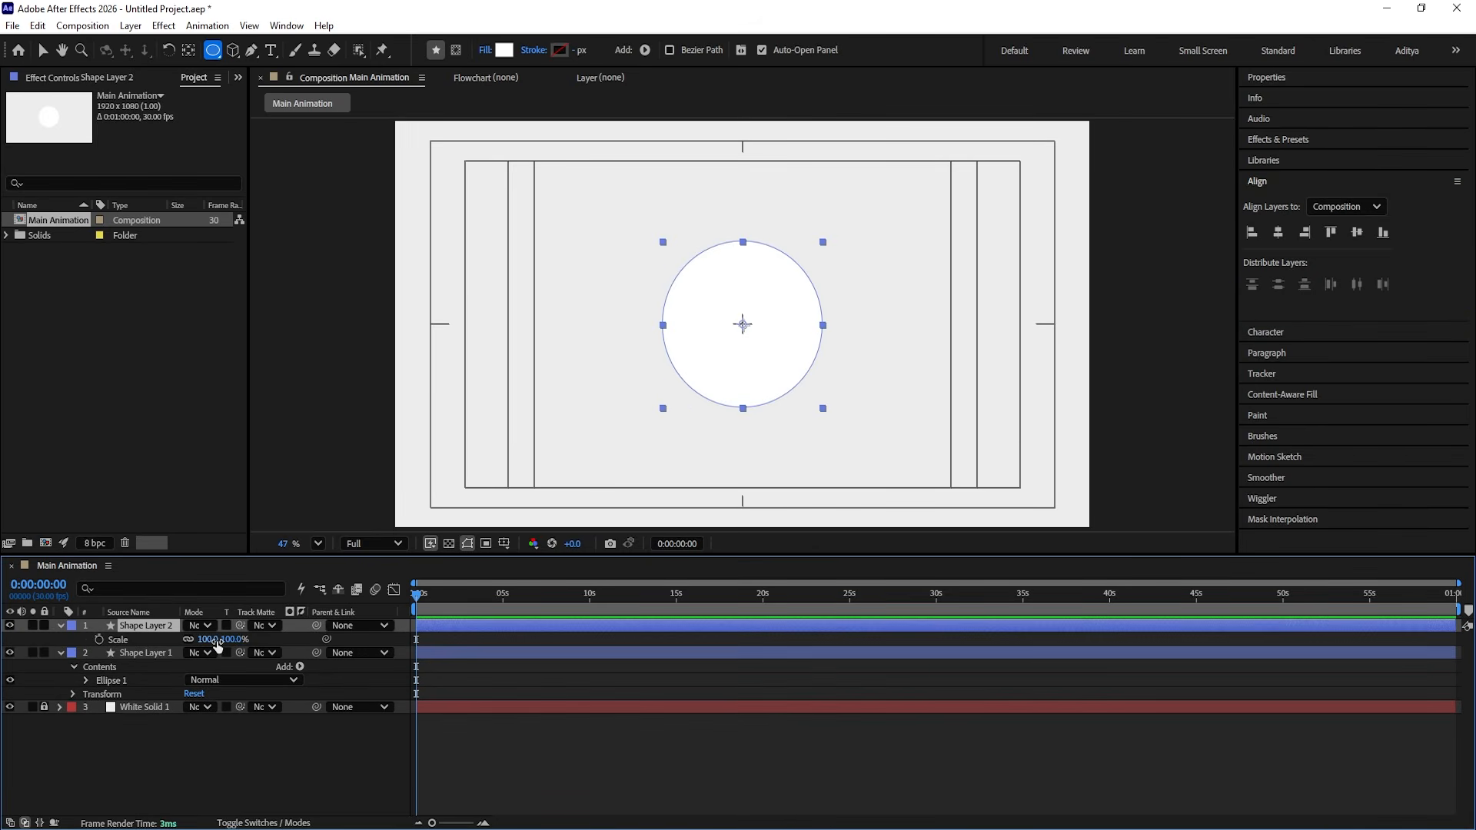
drag(213, 638, 153, 637)
Step: Set the fill color of the smaller duplicate circle to red FF0000
click(505, 50)
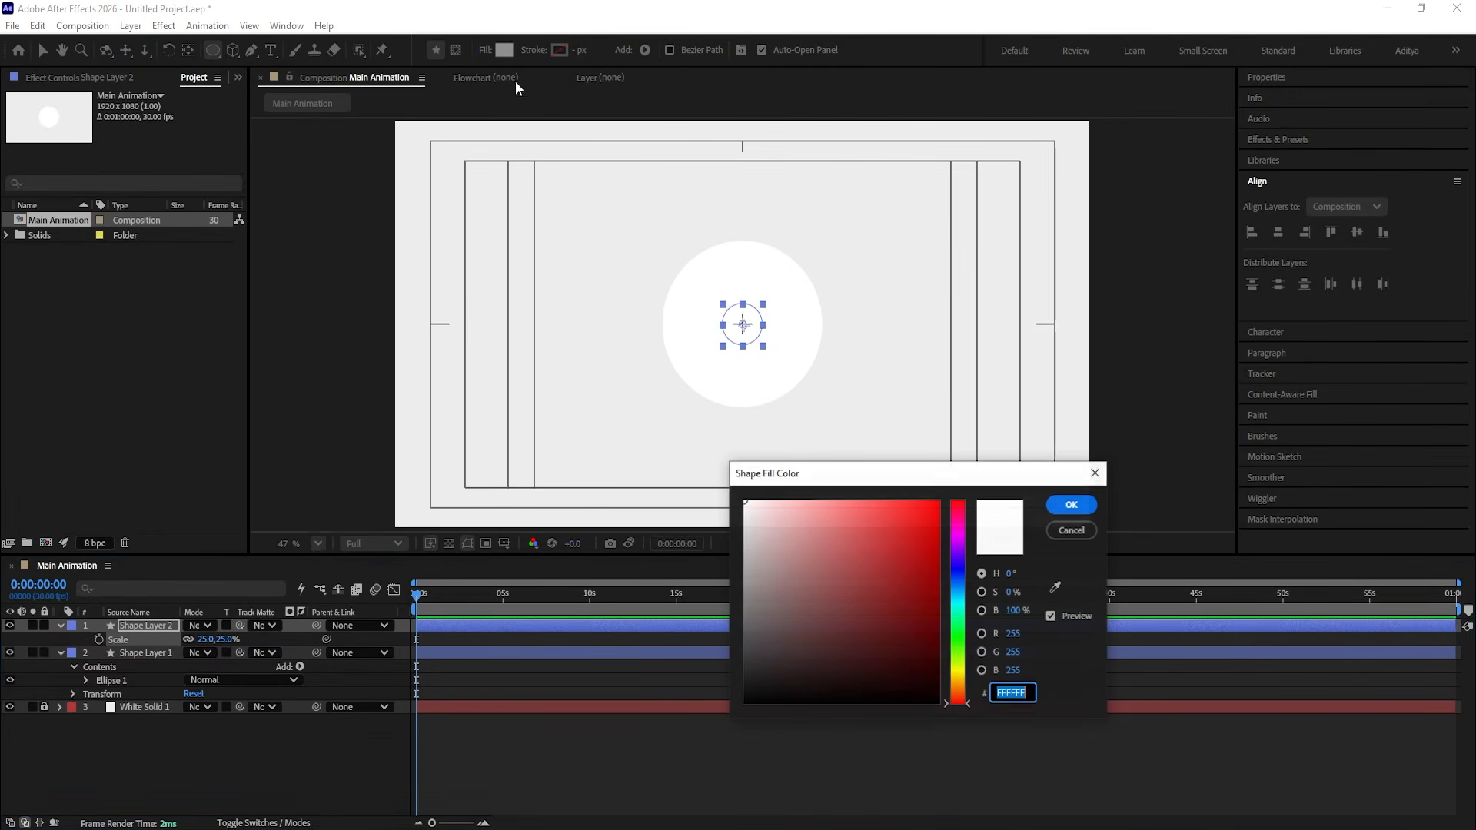
drag(863, 527, 940, 500)
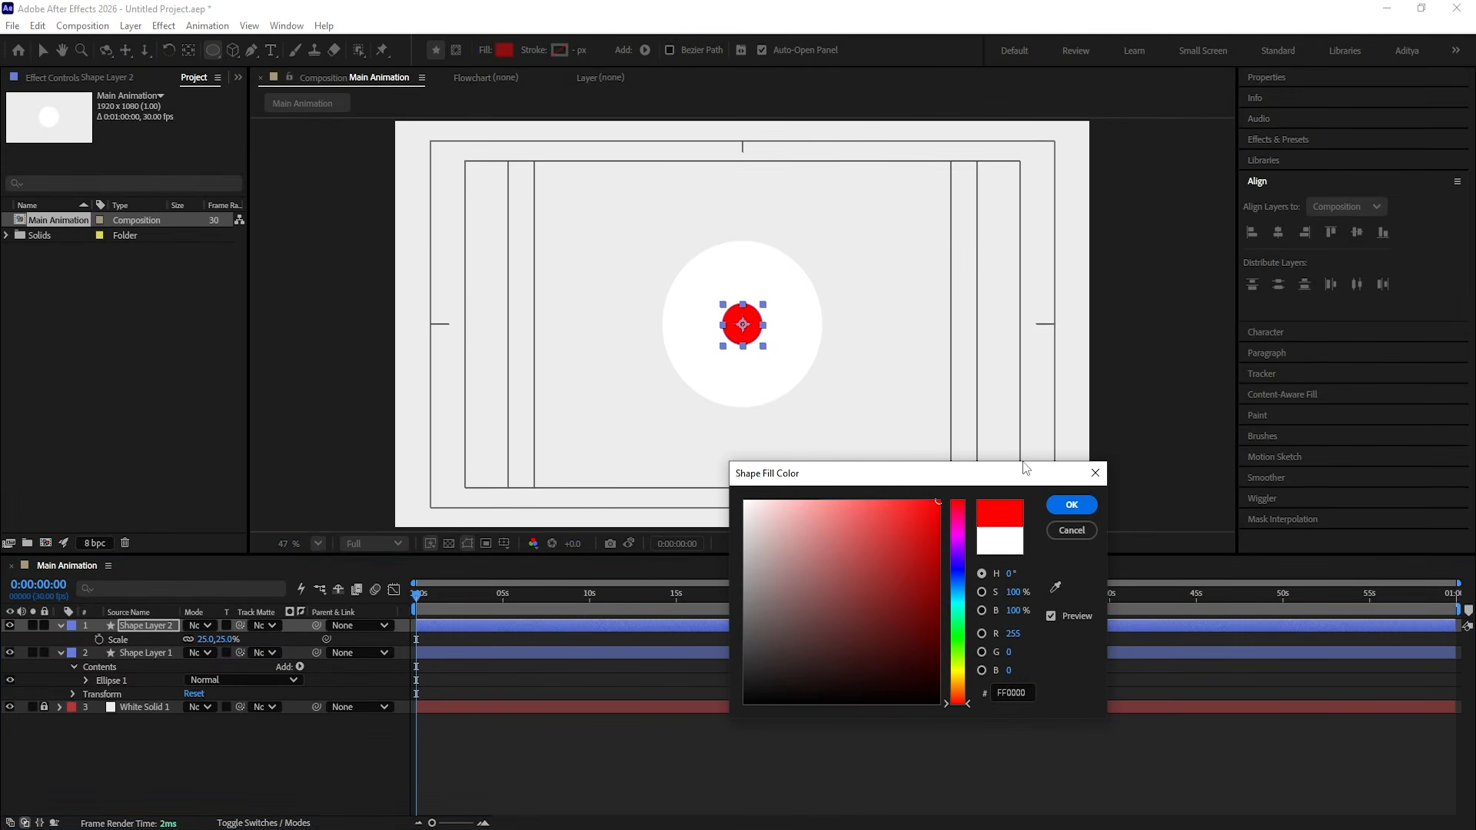
click(1072, 504)
key(u)
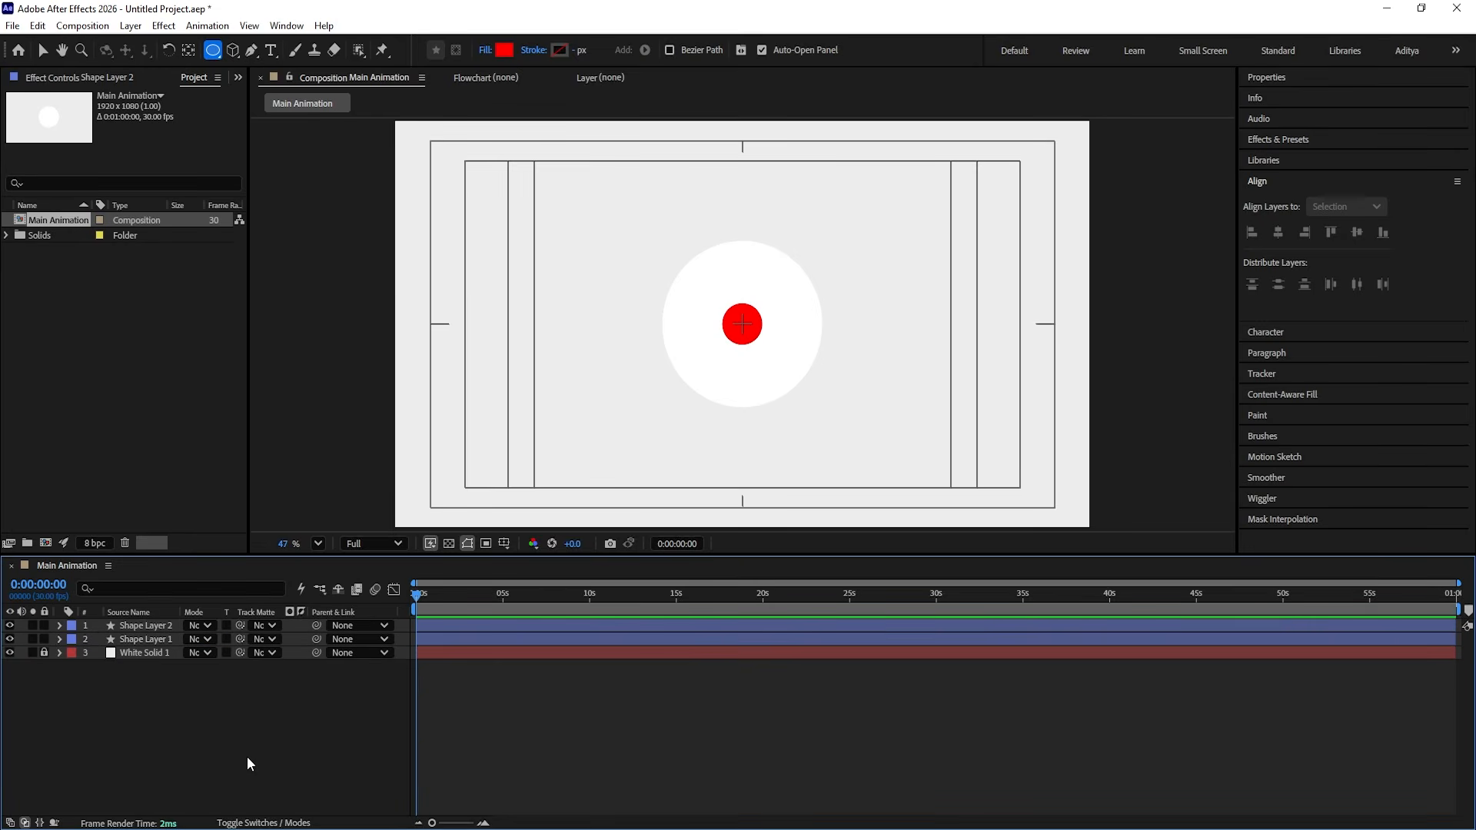
Step: Set the red circle layer's scale to 20%
click(131, 625)
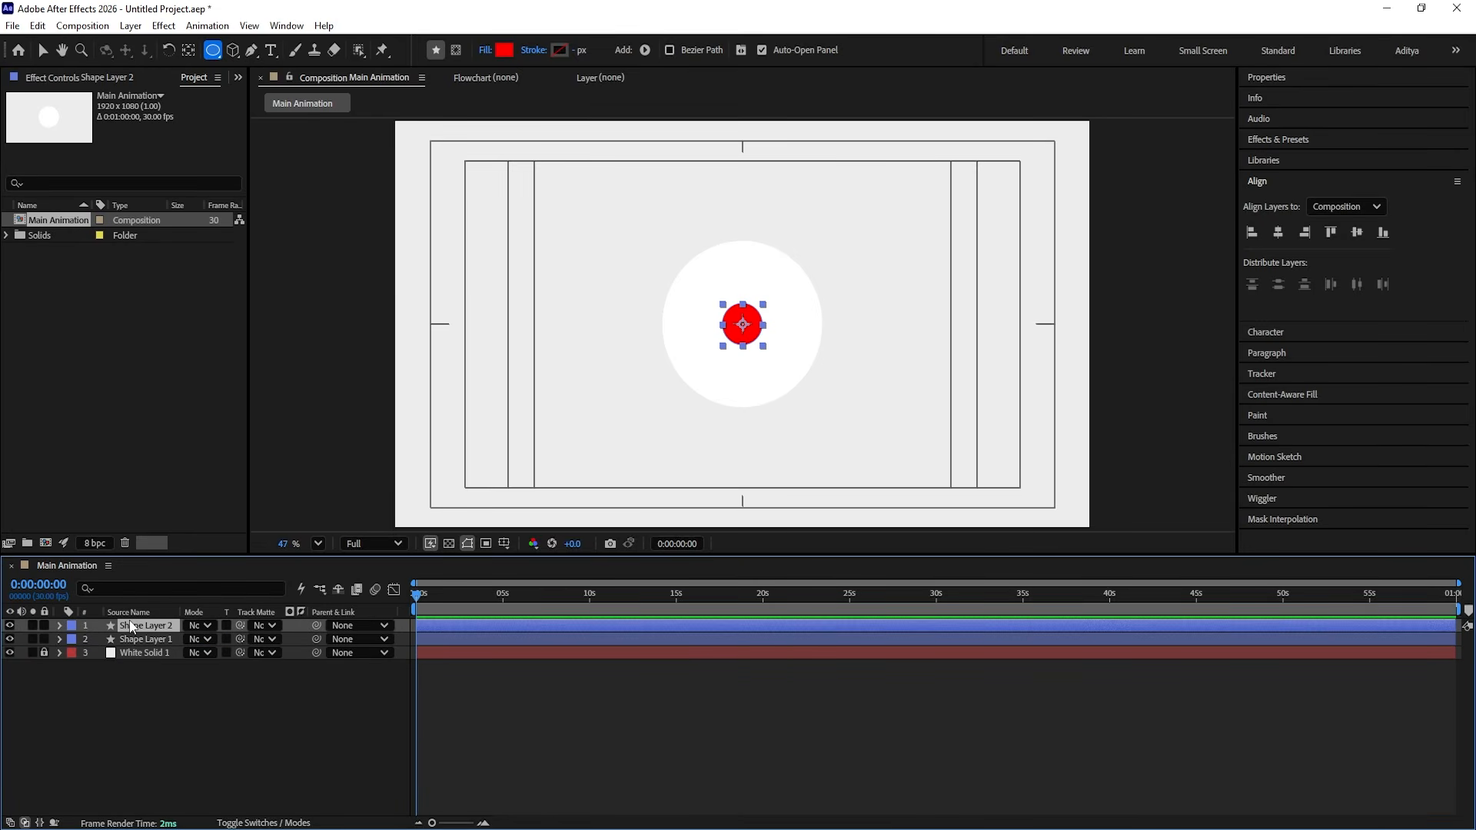
scroll(785, 287, up, 5)
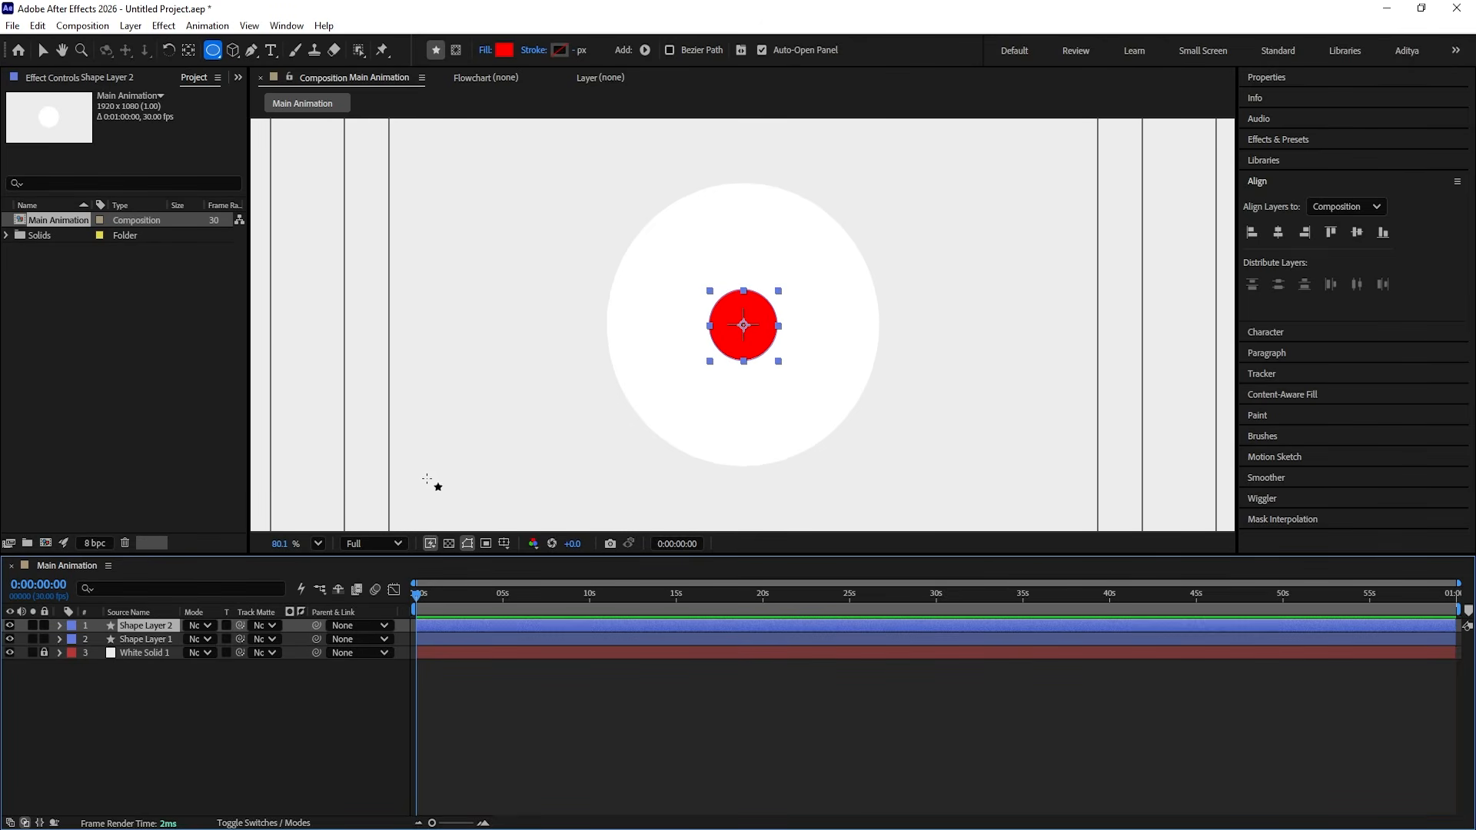
key(s)
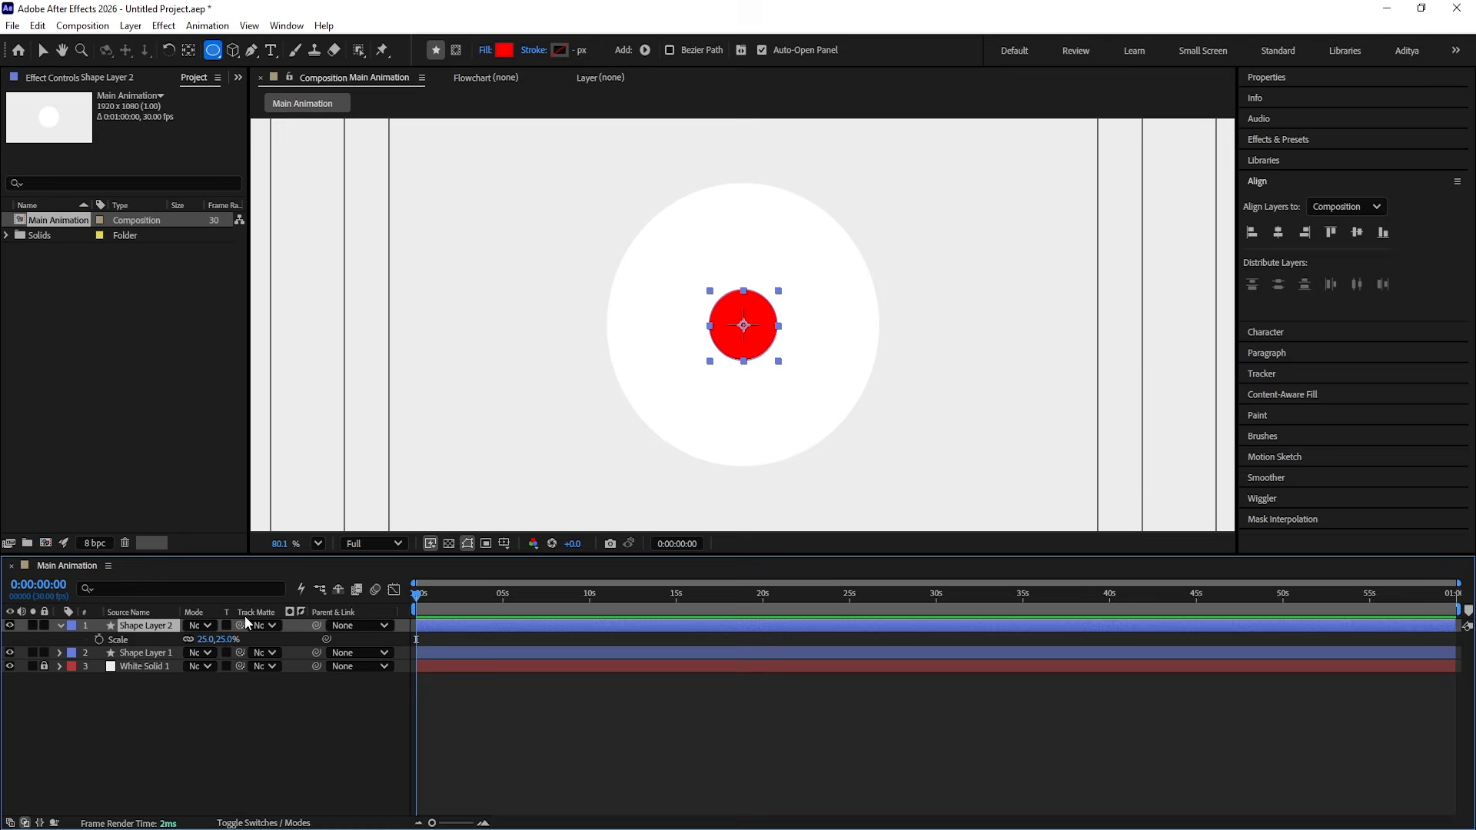
click(203, 639)
text(20)
key(Return)
click(164, 736)
Step: Move the red circle straight down to position 960, 717 so it touches the white circle's lower inside edge
click(160, 628)
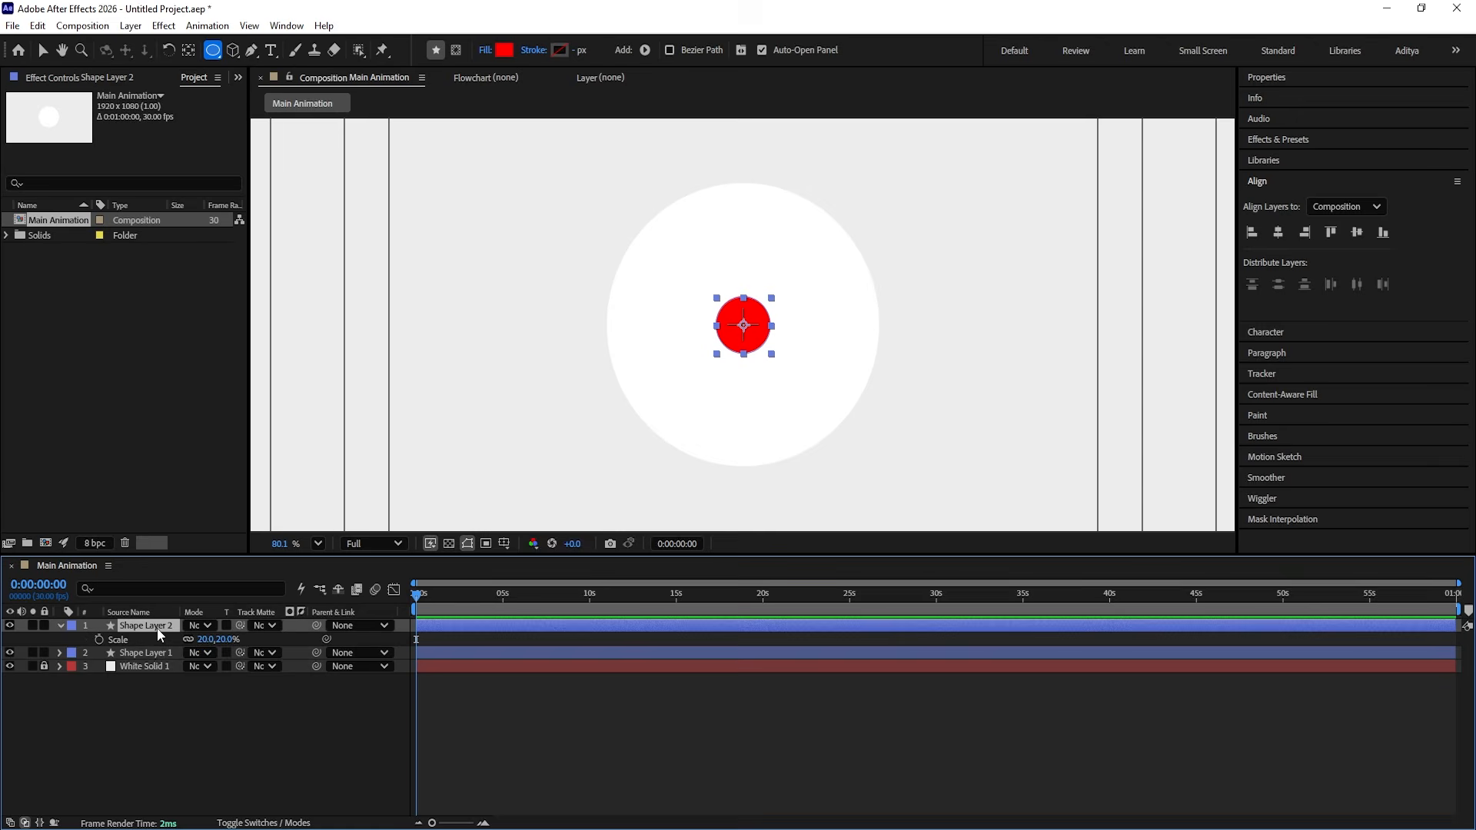
key(p)
drag(217, 639, 367, 655)
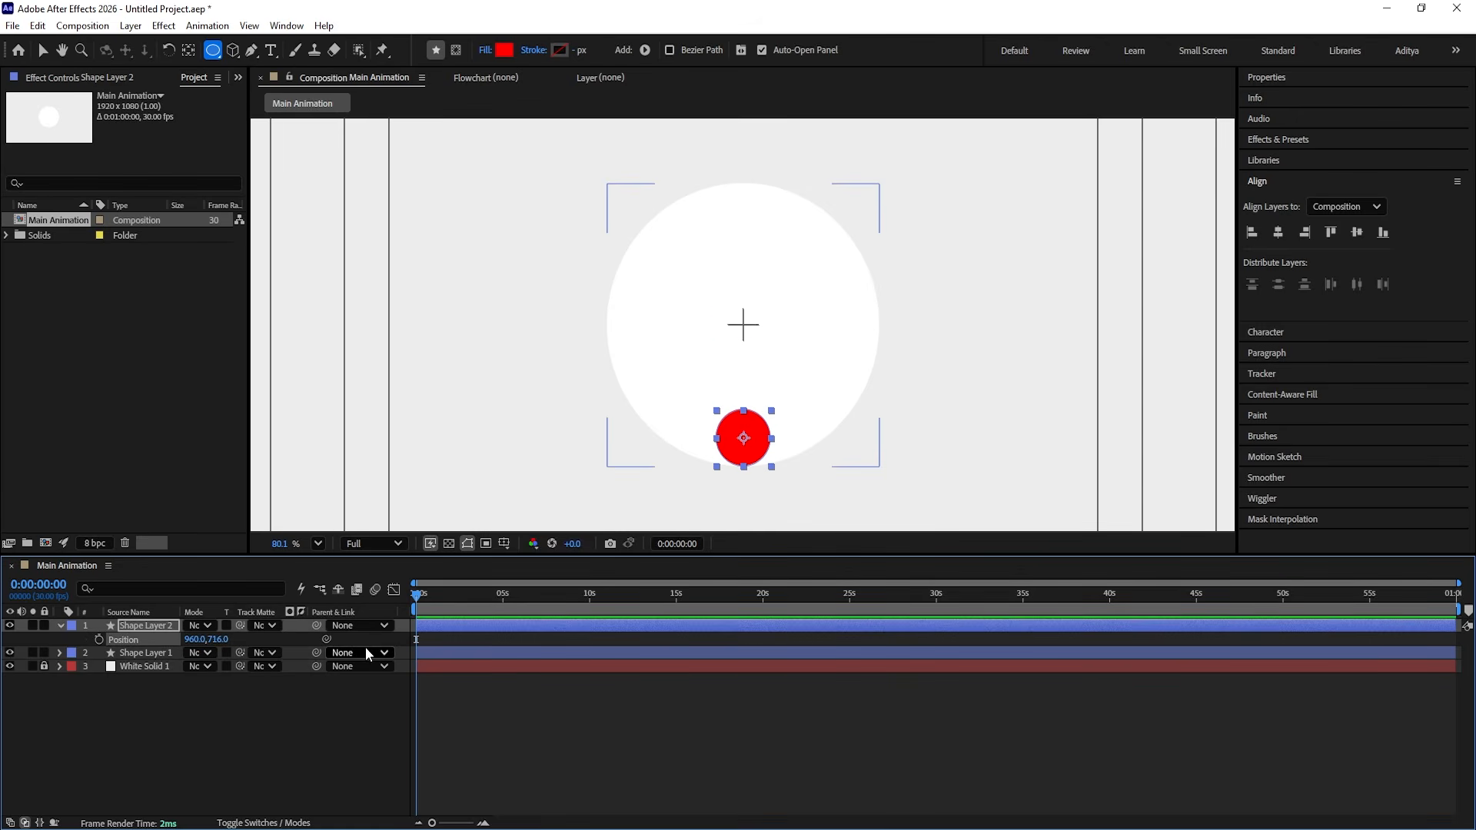
click(379, 709)
scroll(827, 399, up, 2)
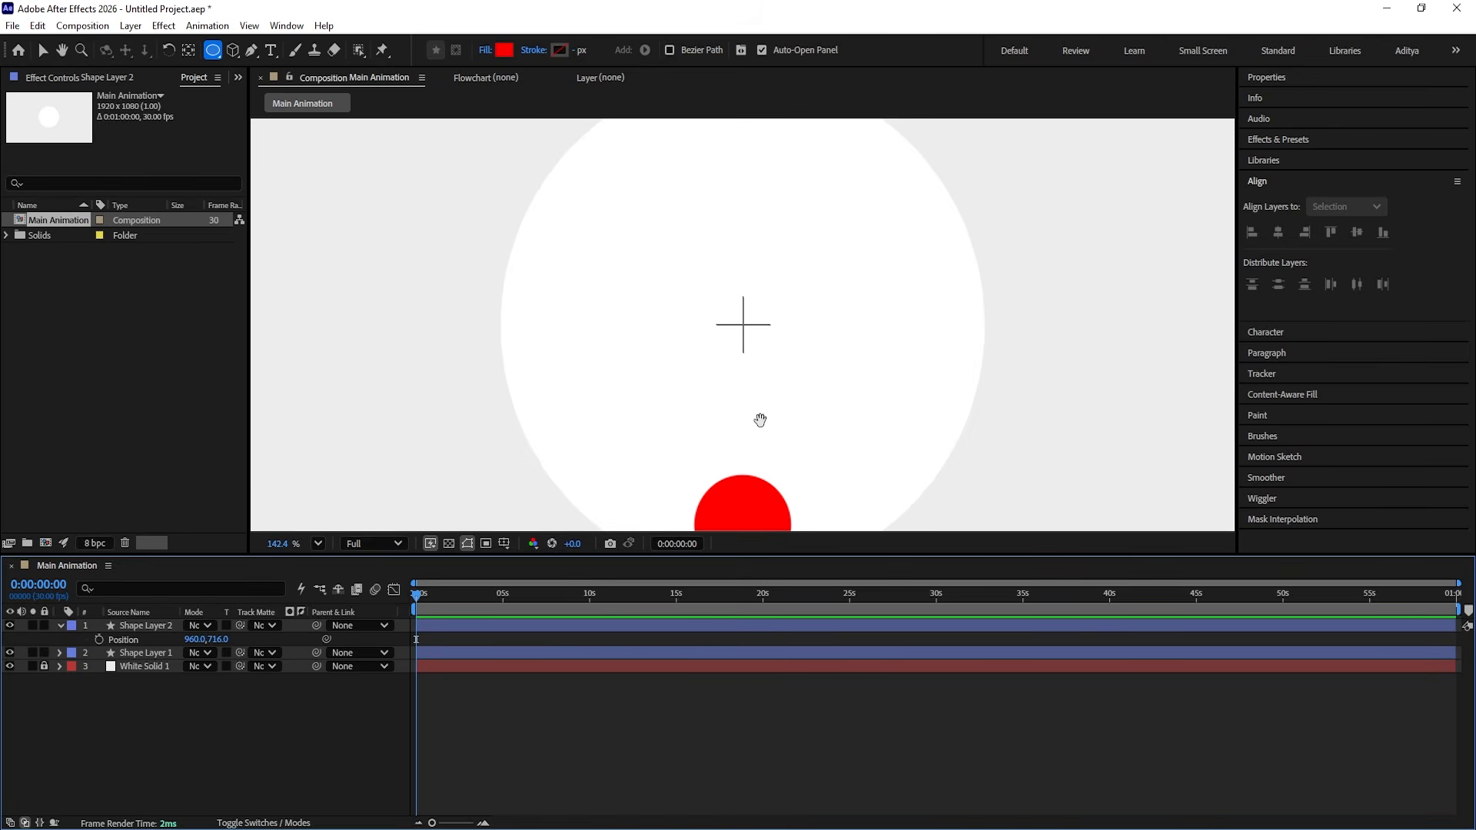
drag(760, 420, 774, 231)
key(v)
click(761, 330)
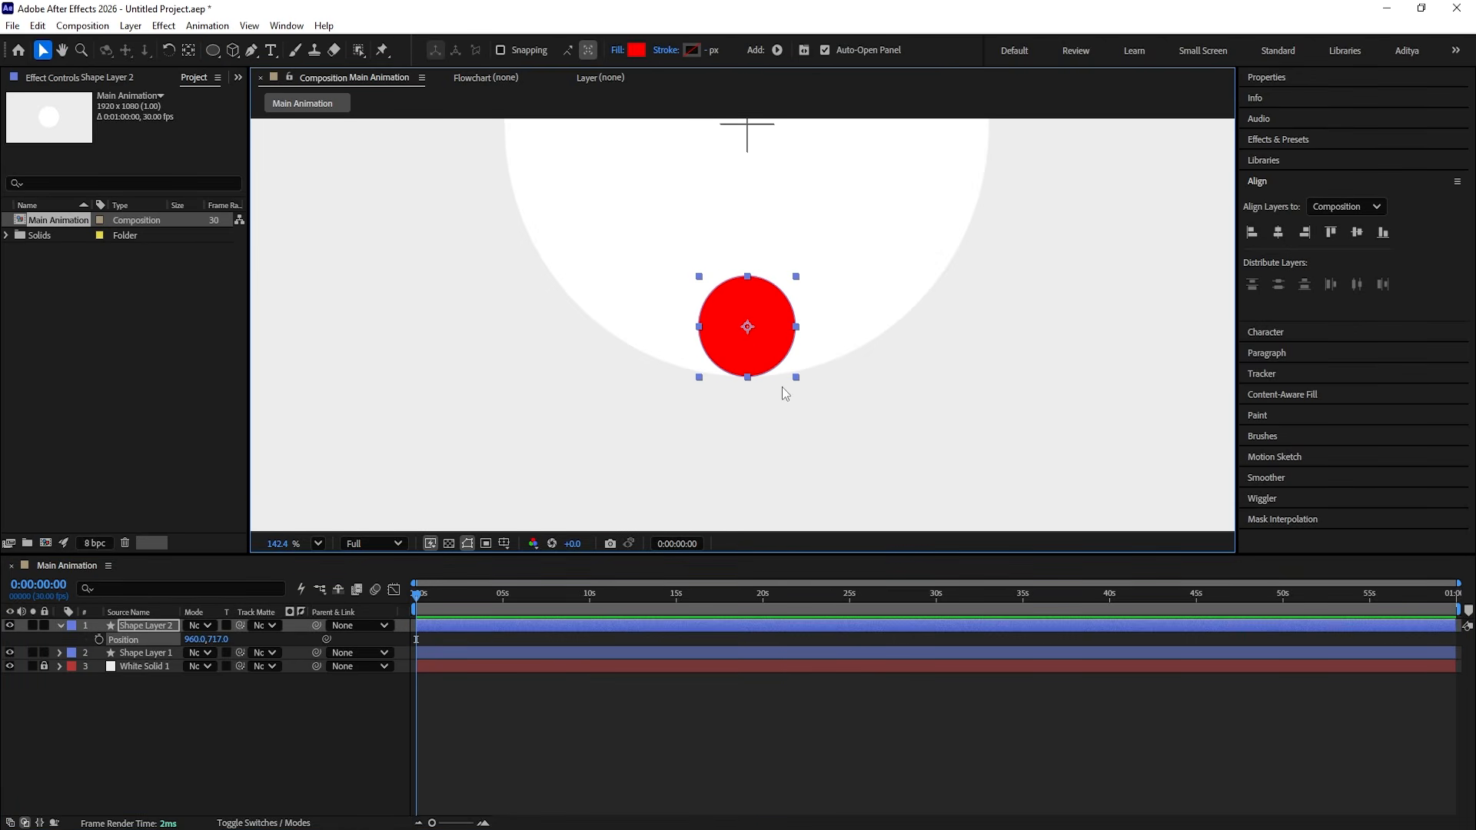
click(317, 544)
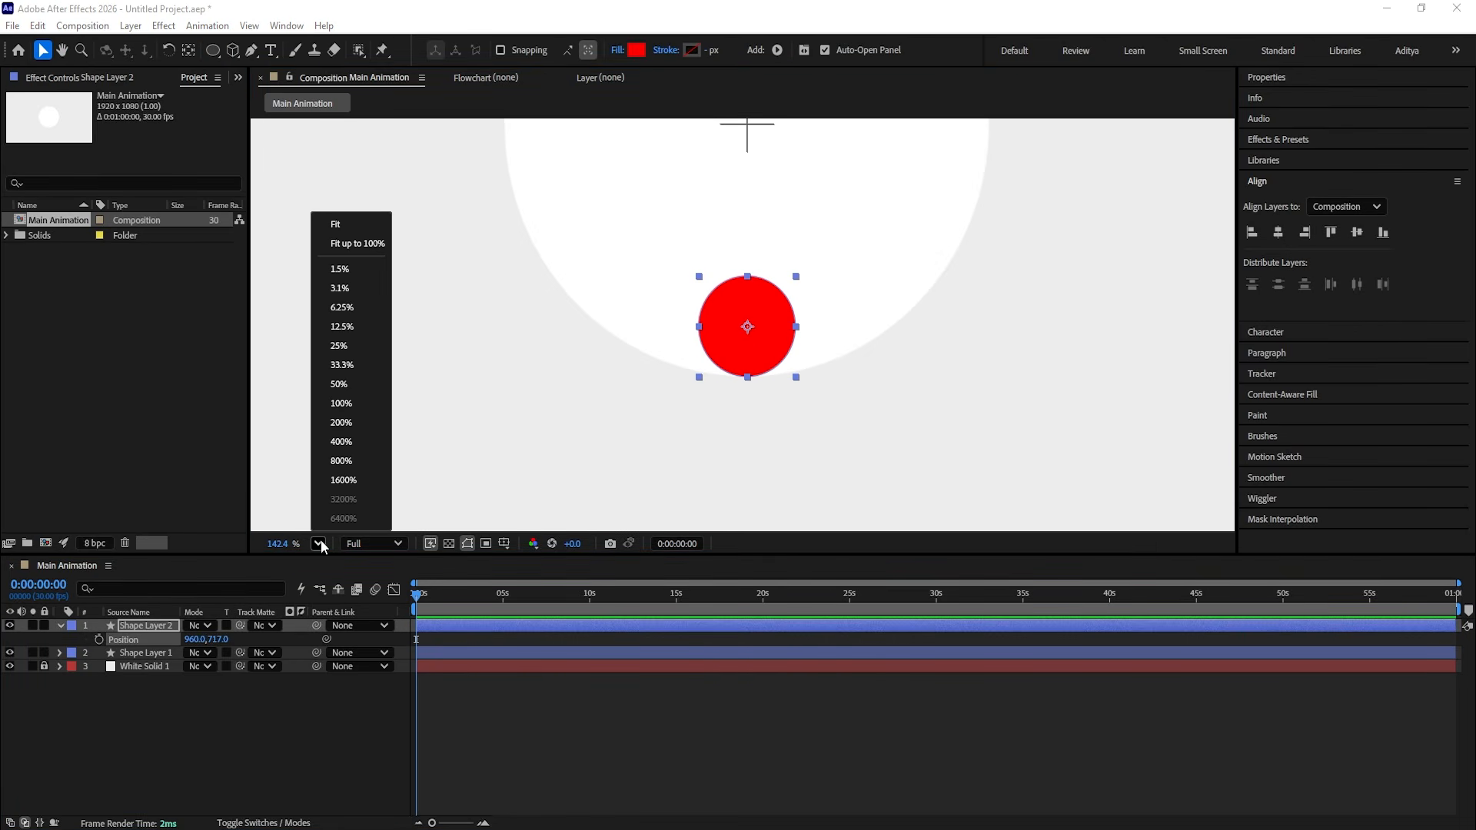
click(335, 225)
click(218, 714)
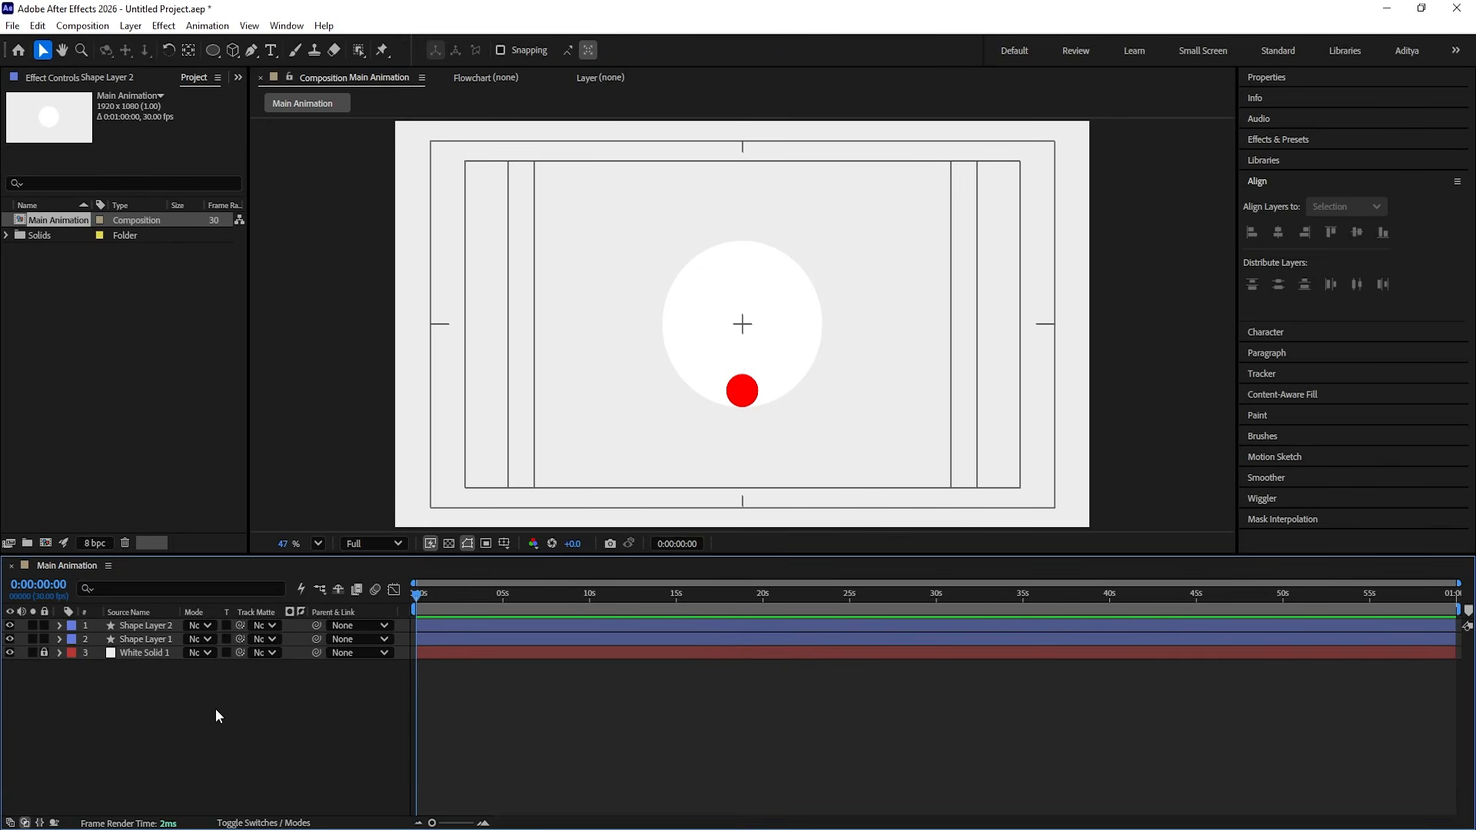
Step: Parent the red circle layer, Shape Layer 2, to the white circle layer, Shape Layer 1
click(157, 627)
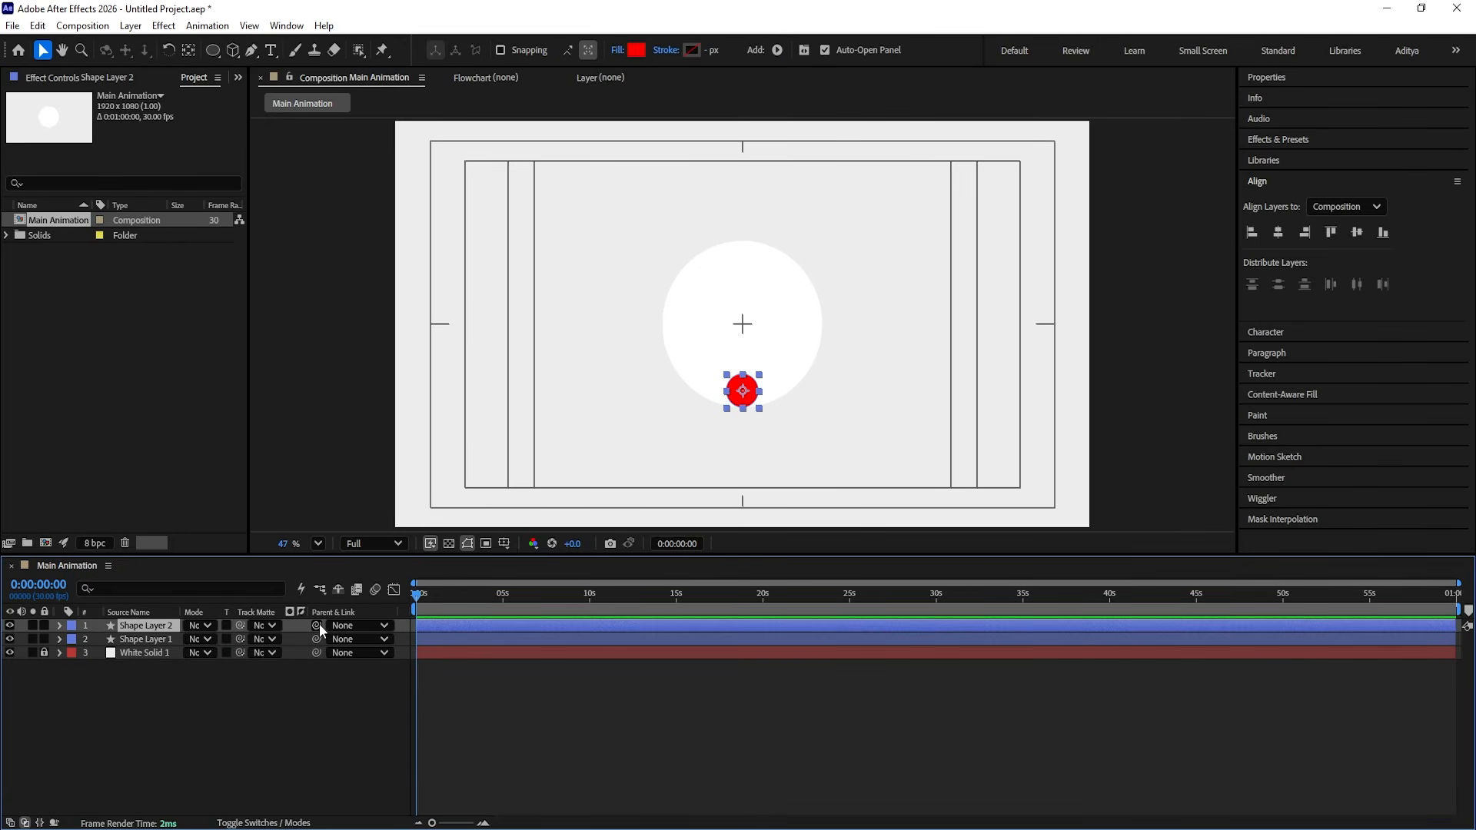
drag(316, 625, 157, 643)
click(157, 643)
click(223, 707)
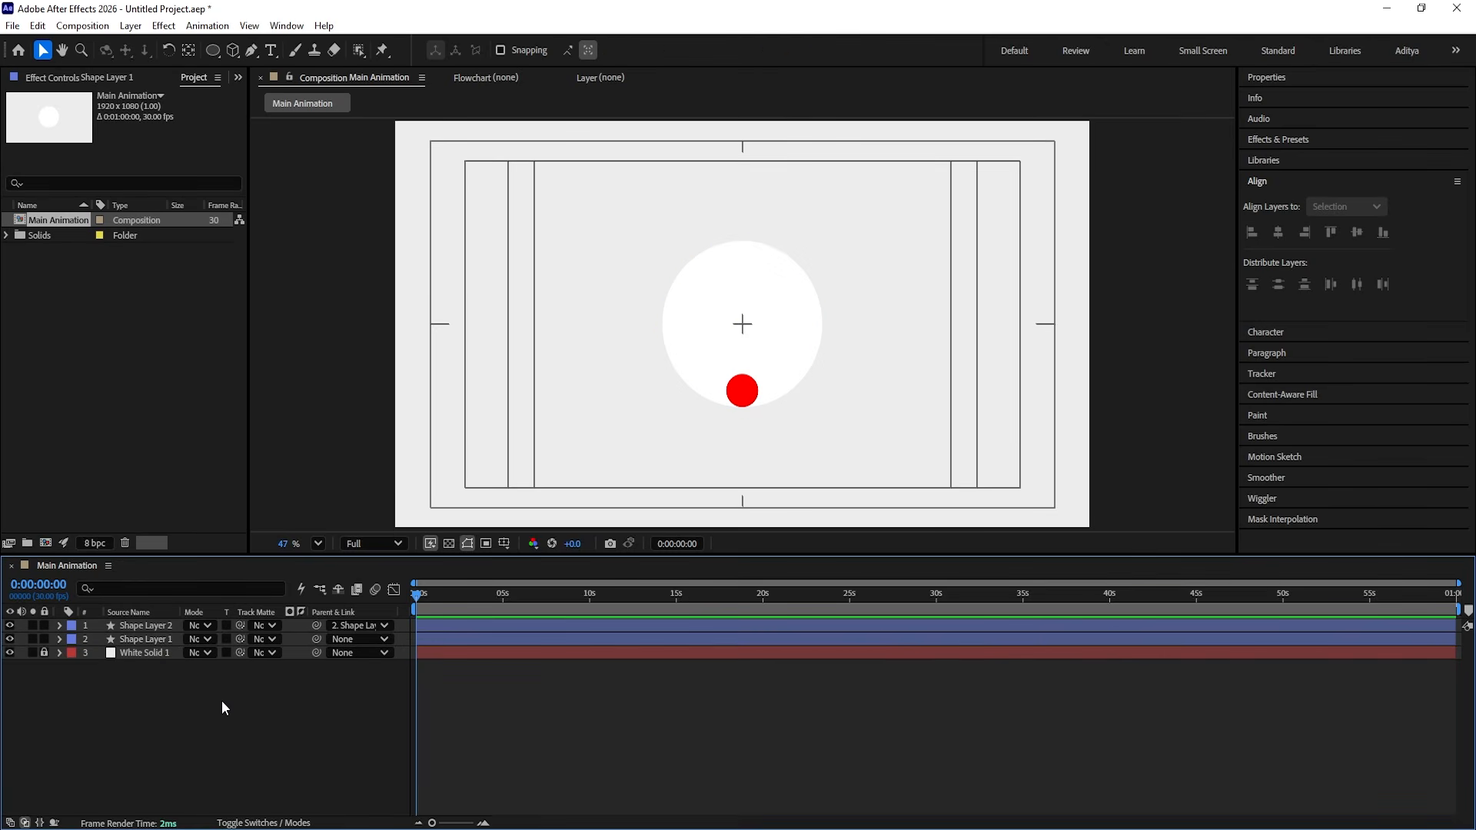
Step: Set the label color of the red circle layer, Shape Layer 2, to Red and deselect the layer
click(155, 629)
click(71, 629)
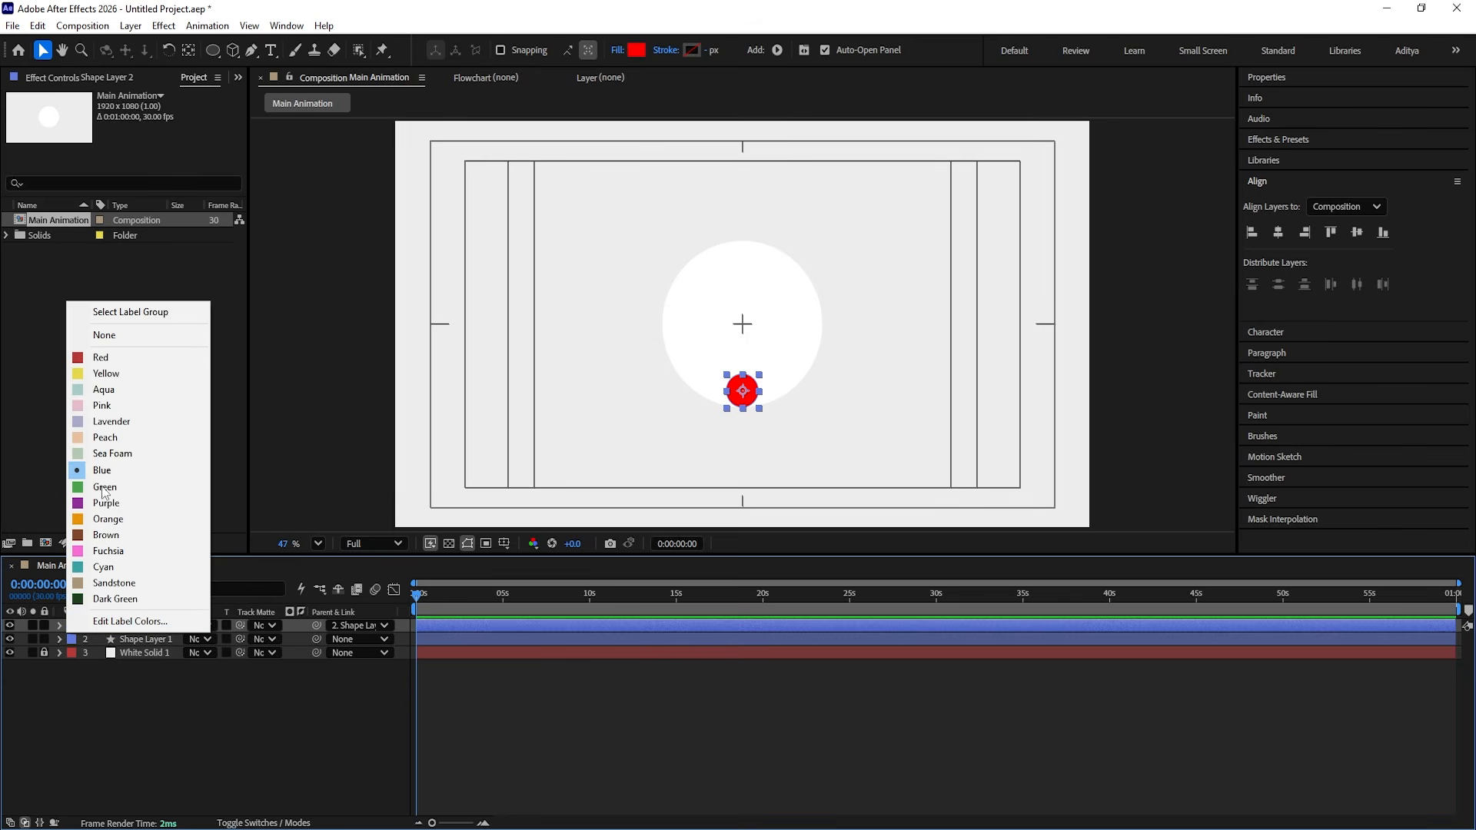
click(116, 355)
click(139, 673)
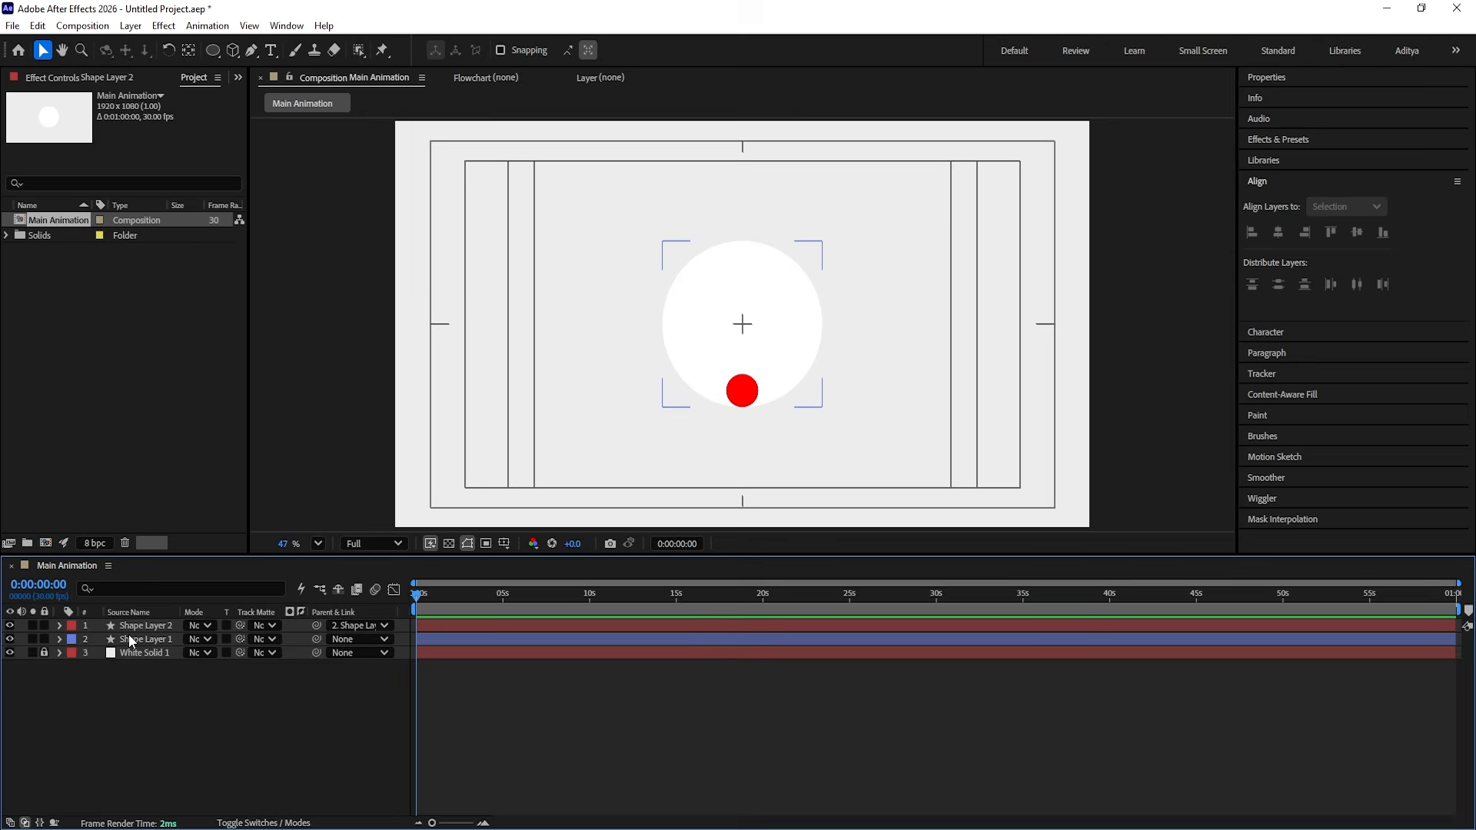
Step: Start a rotation animation on the white circle layer, Shape Layer 1, with a keyframe at 0:00:00:00
click(137, 639)
key(r)
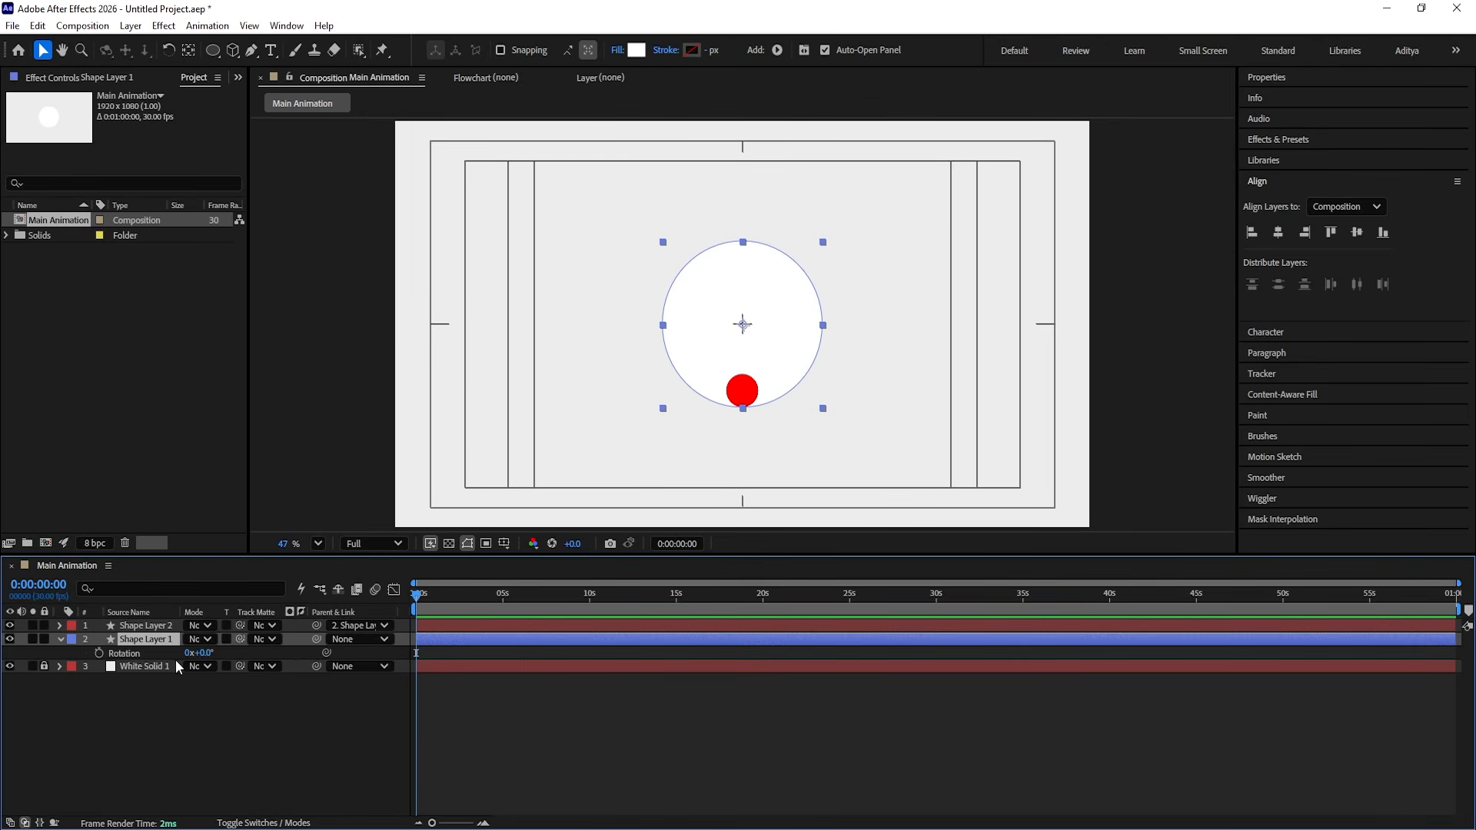
key(=)
click(99, 653)
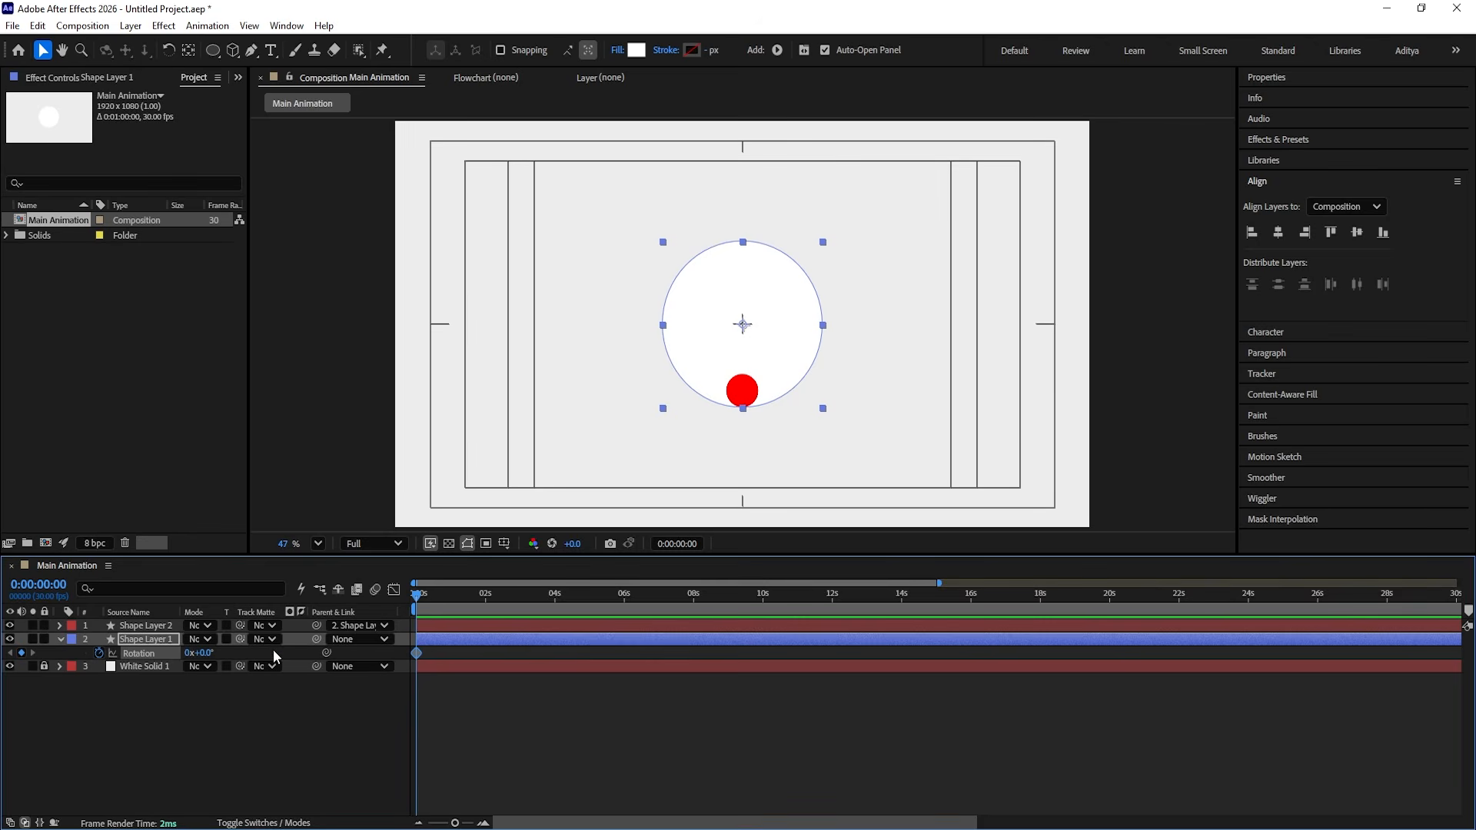
Step: Keyframe the white circle layer's rotation to 20° at 0:00:00:10
key(=)
key(=)
key(=)
drag(461, 604, 509, 605)
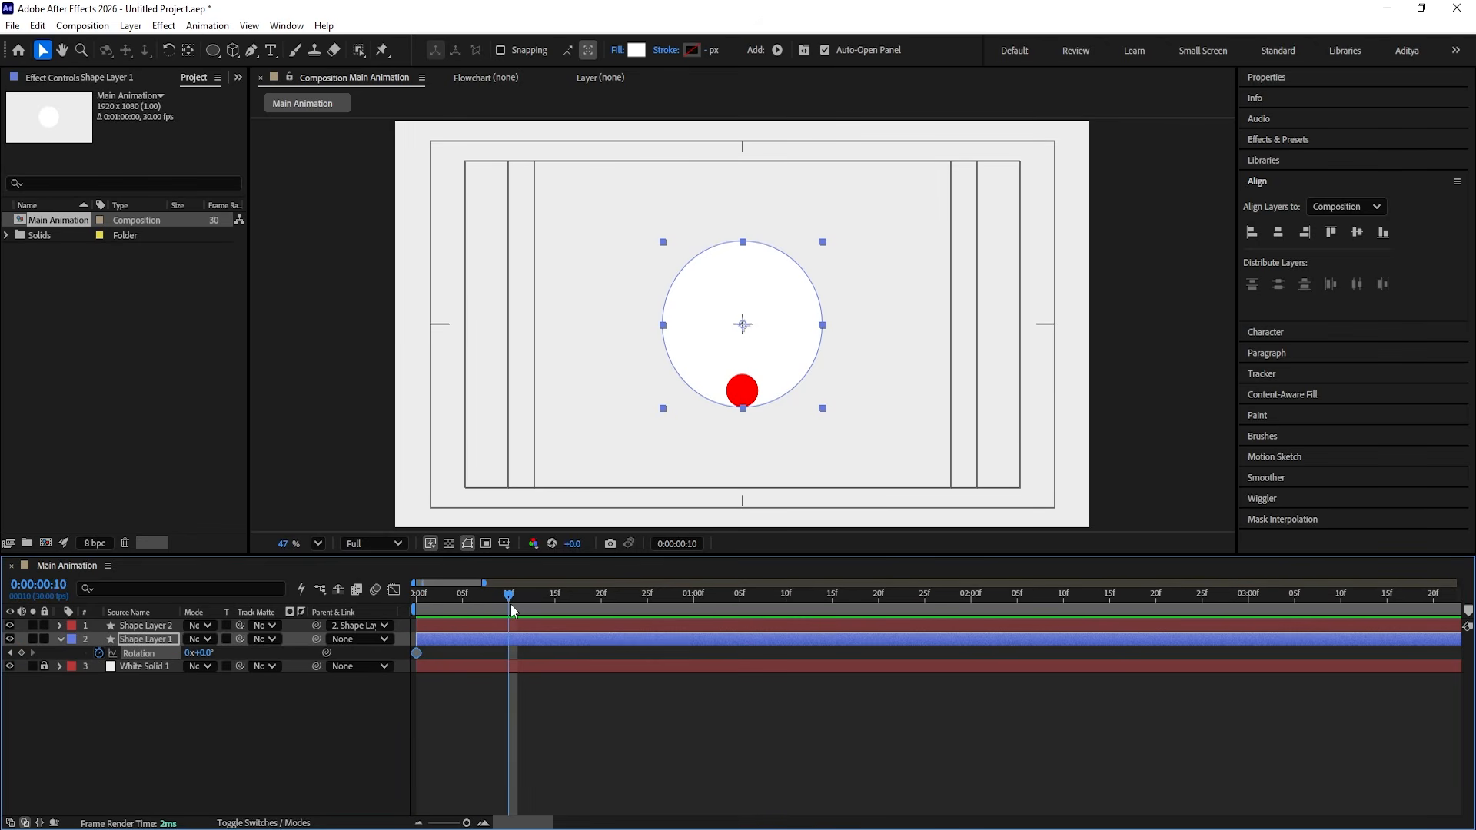
click(205, 654)
text(20)
key(Return)
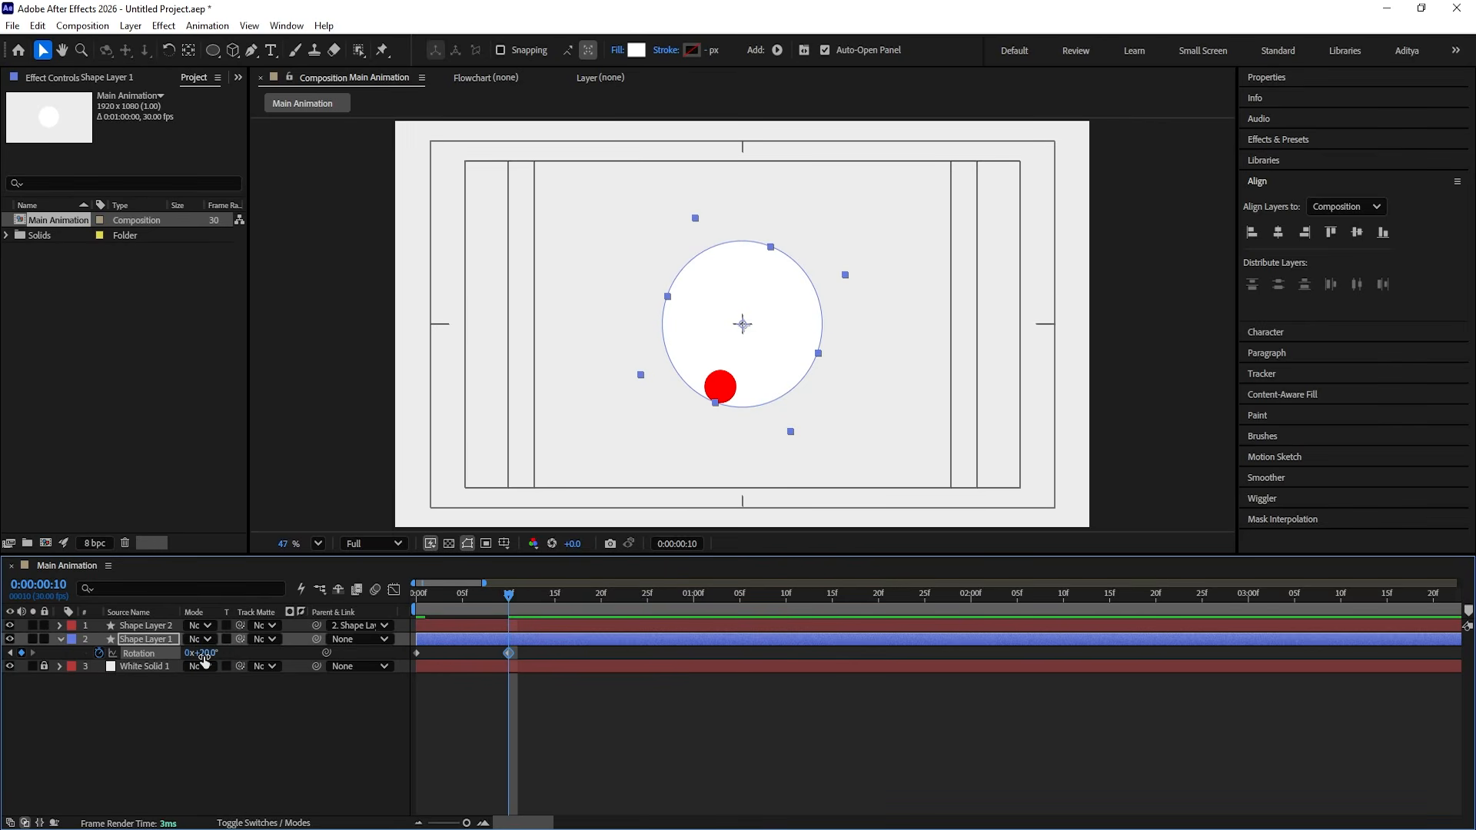
Step: Keyframe the white circle layer's rotation to -40° at 0:00:00:25
drag(572, 595, 644, 606)
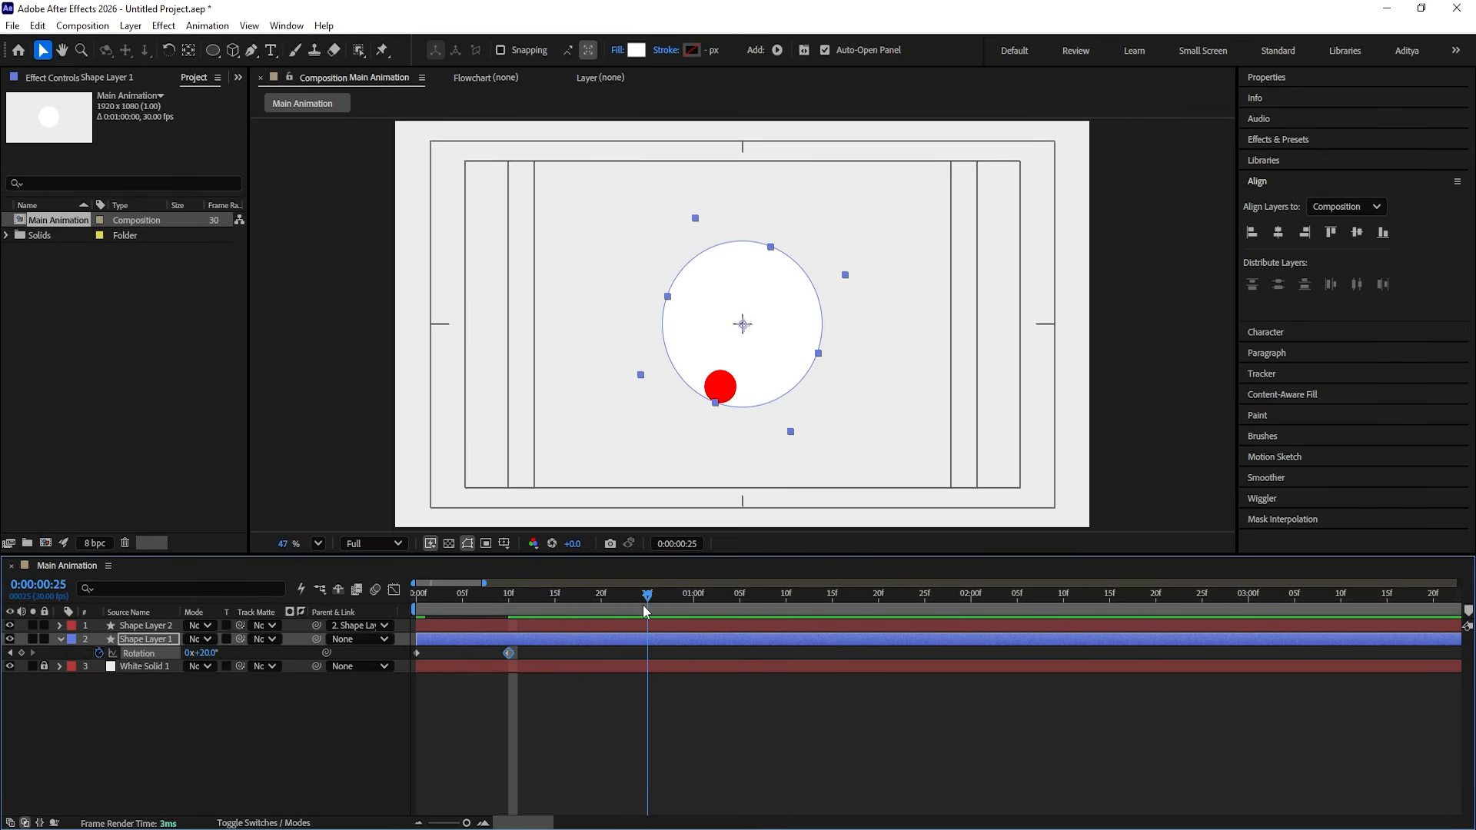
click(212, 652)
text(-40)
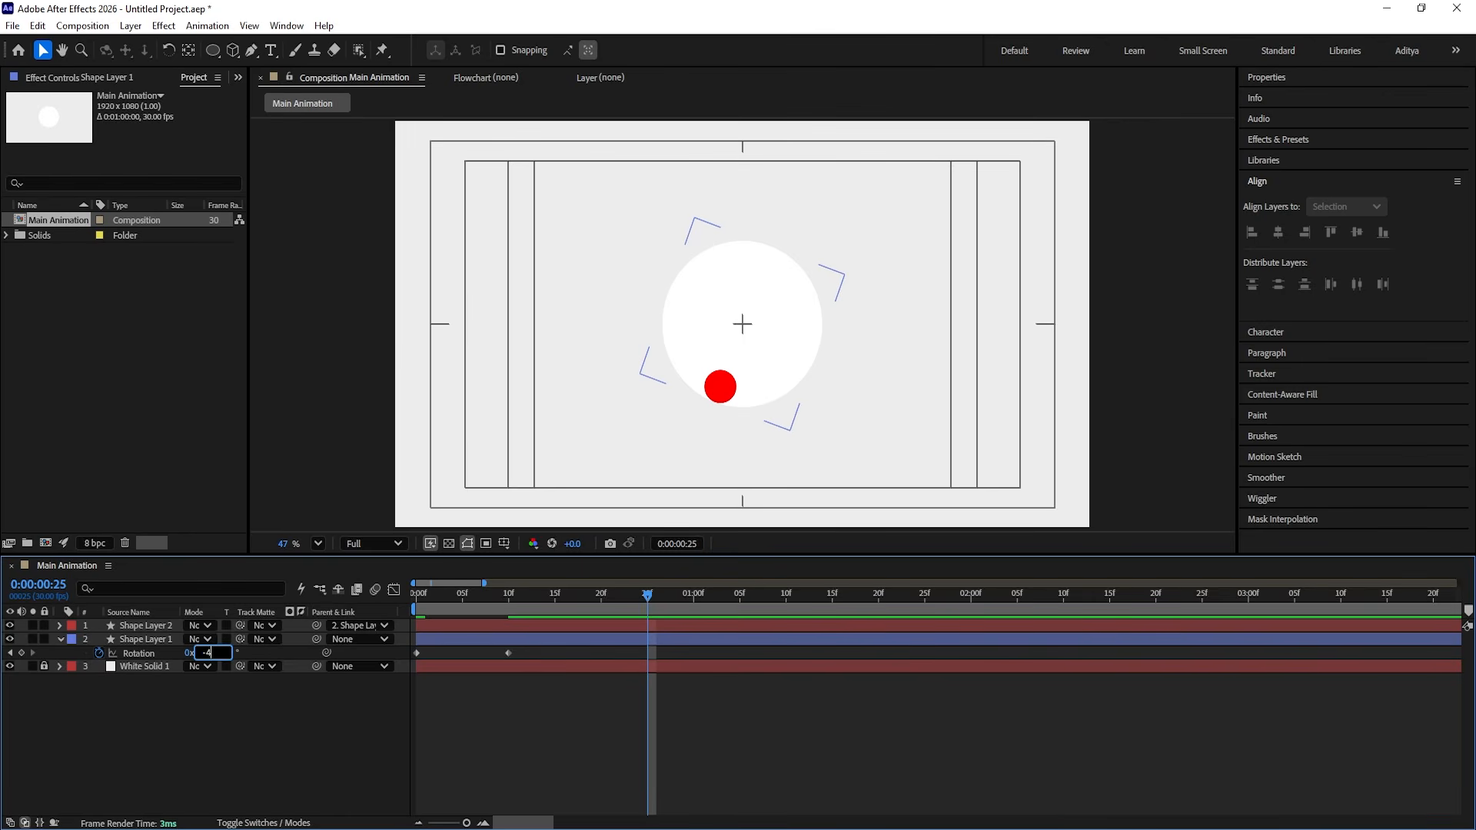
key(Return)
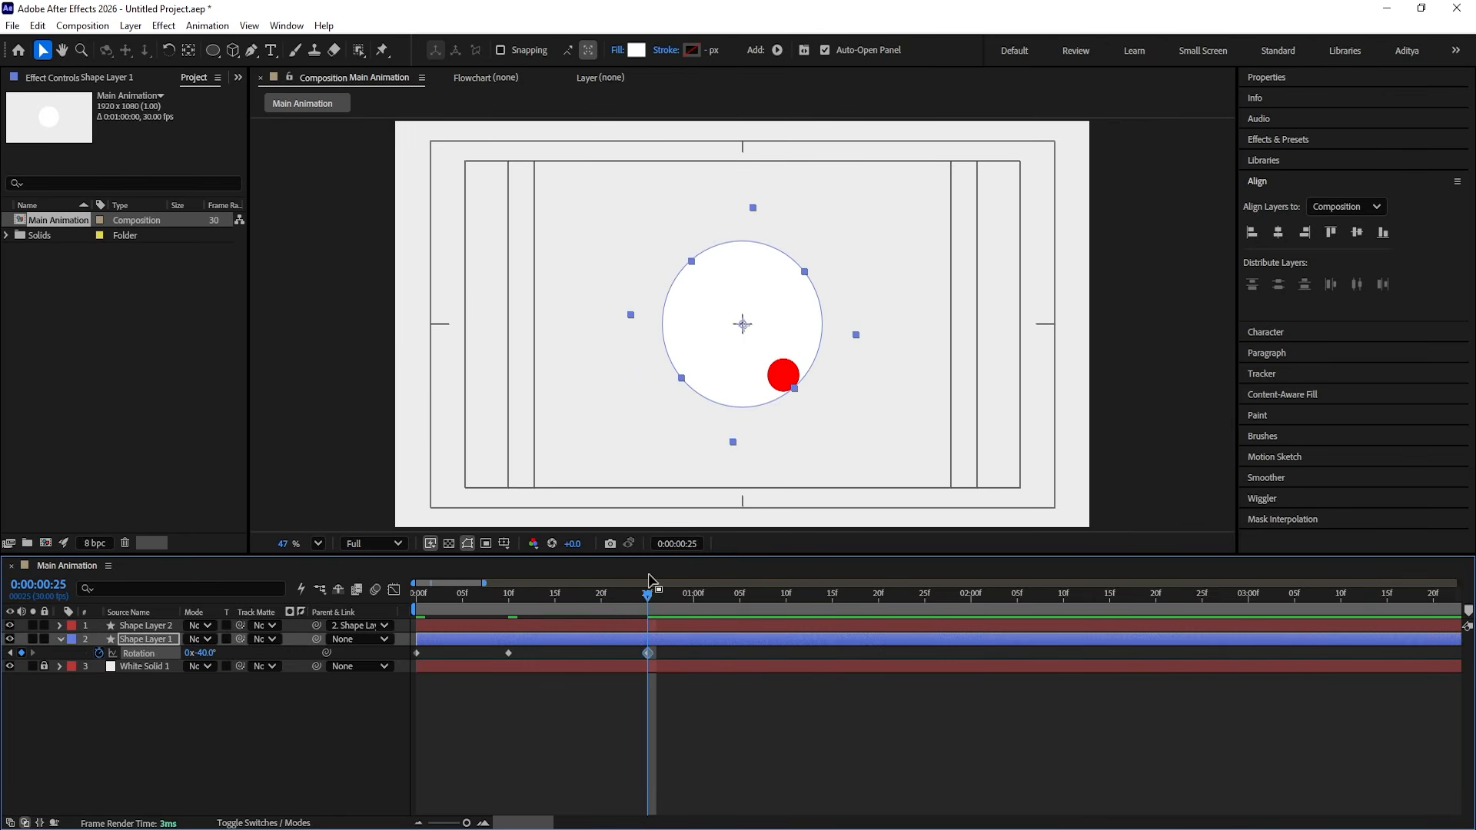
Step: Keyframe the white circle layer's rotation to 80° at 0:00:01:10
drag(767, 596, 786, 596)
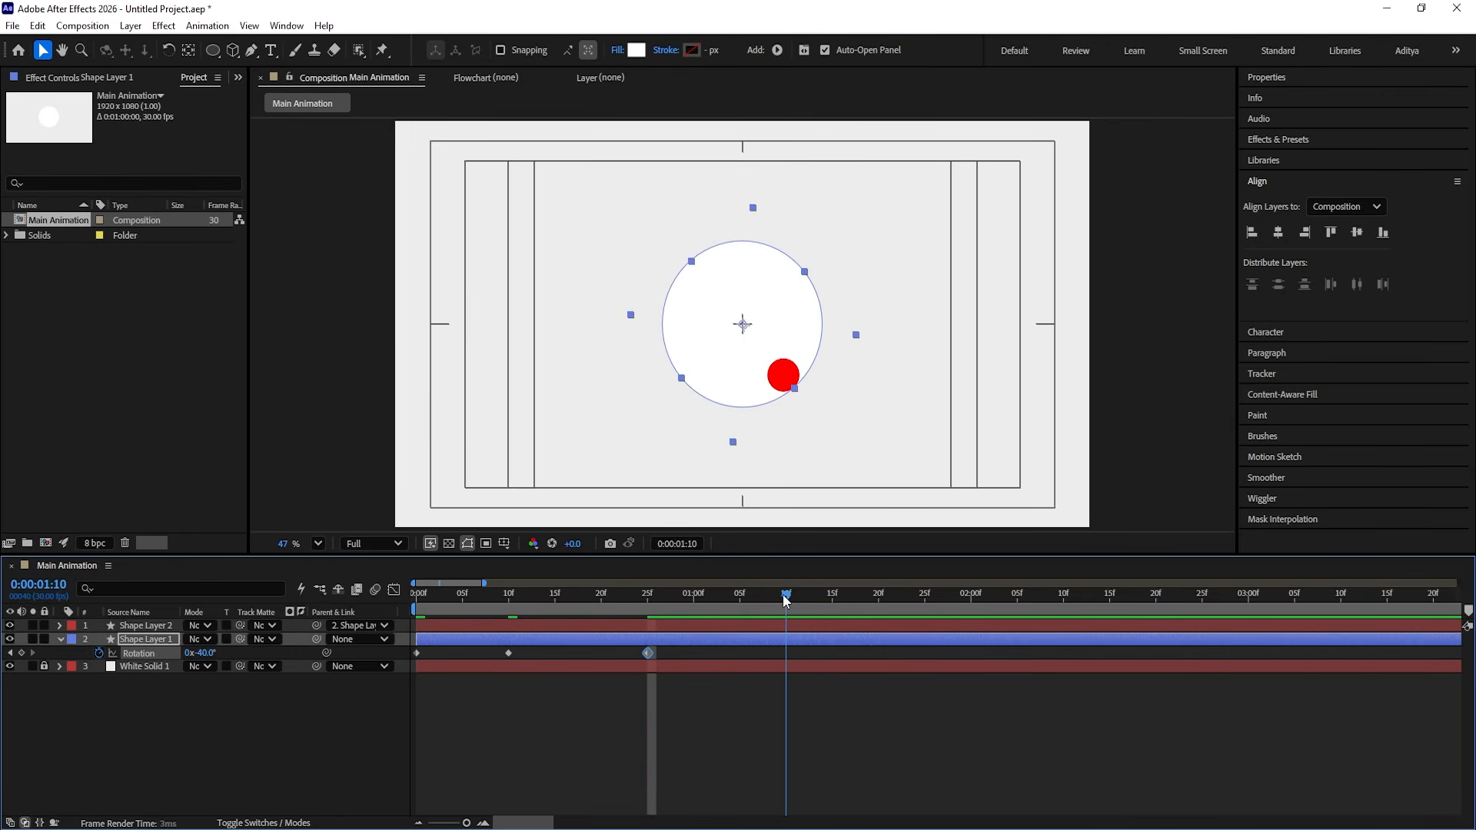
click(207, 651)
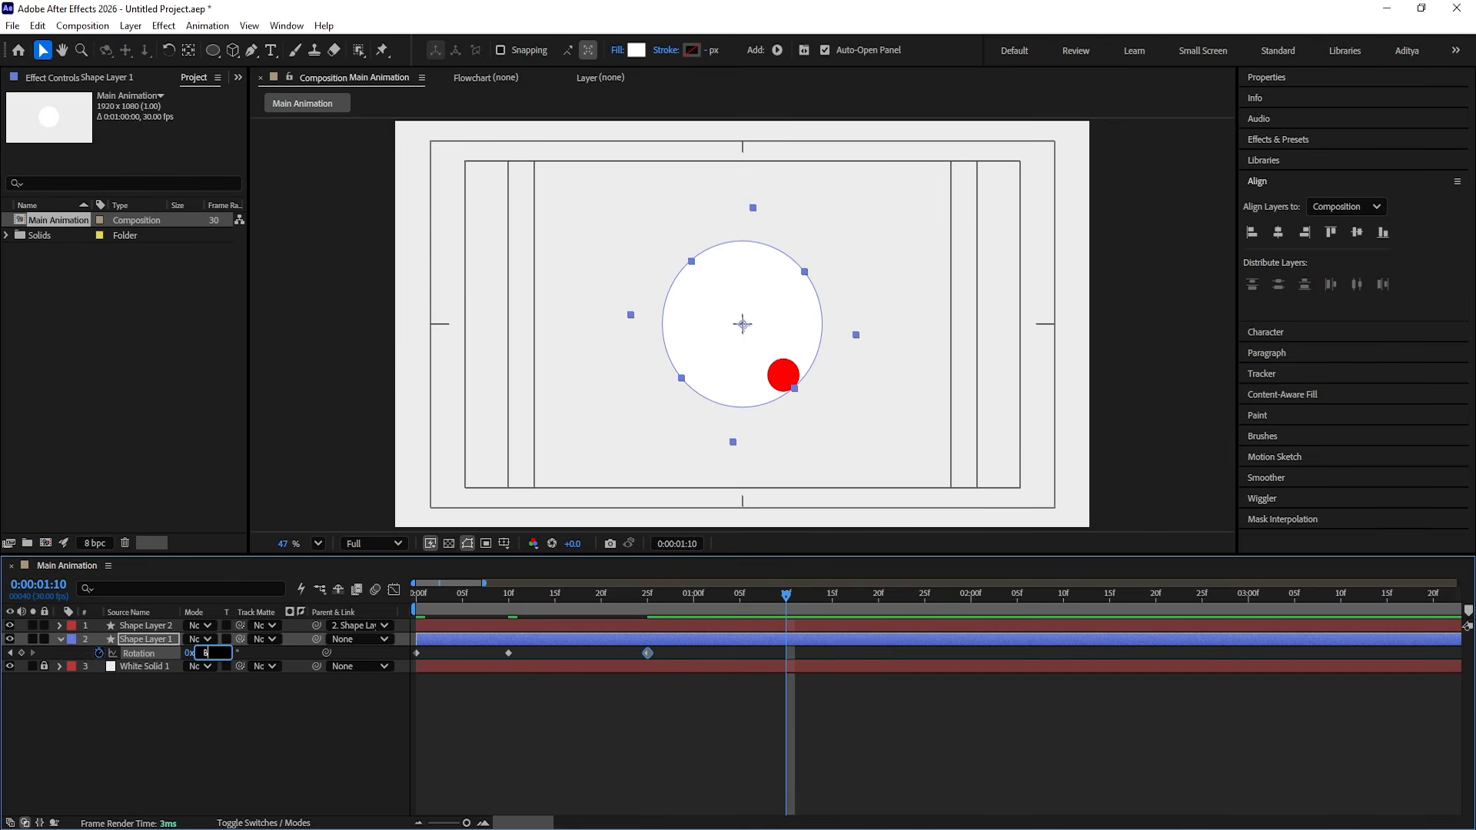
text(80)
key(Return)
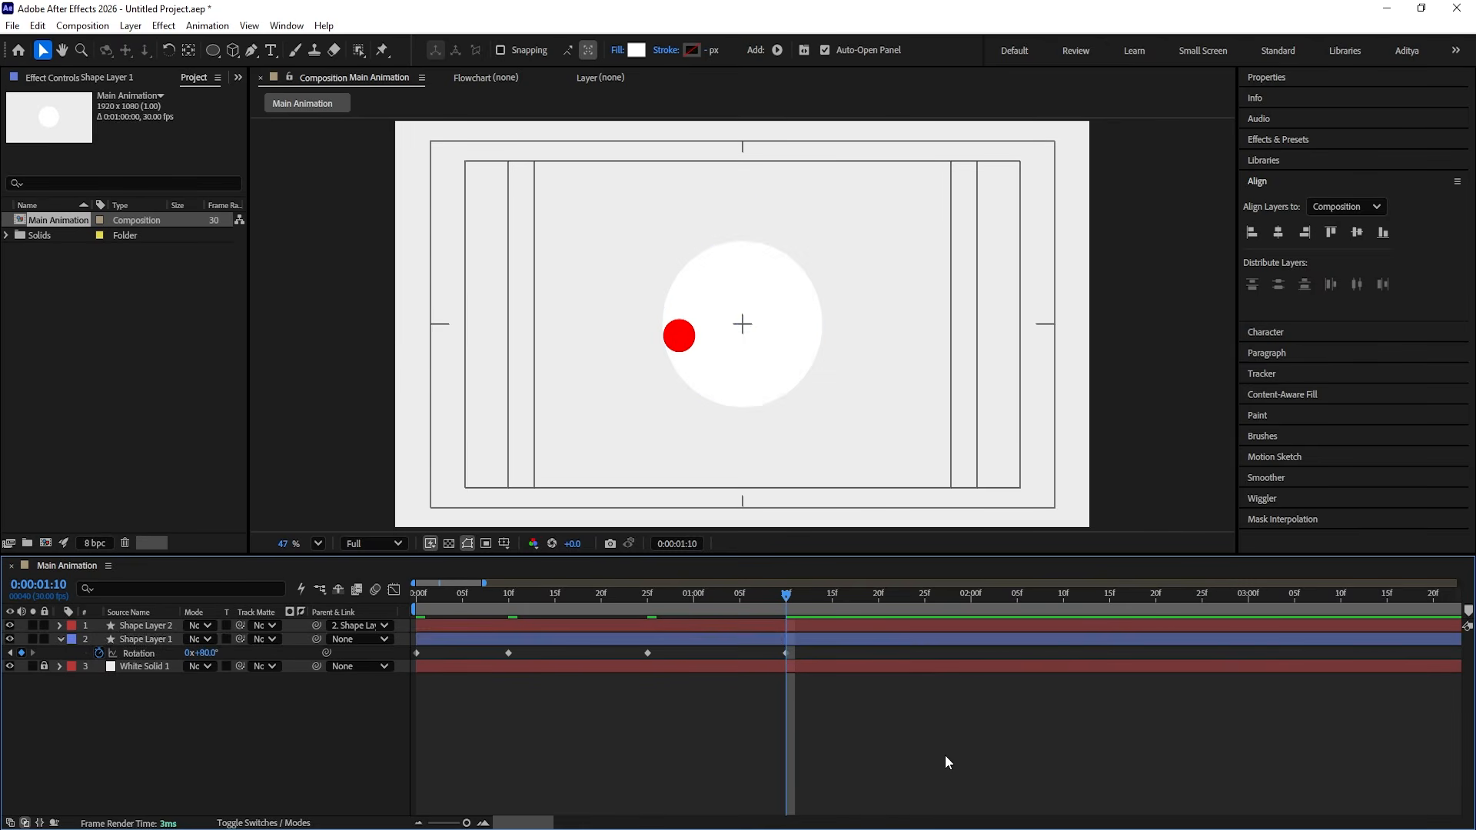
Step: Apply Easy Ease to all four rotation keyframes, preview the swing and return to the start of the composition
key(F9)
key(space)
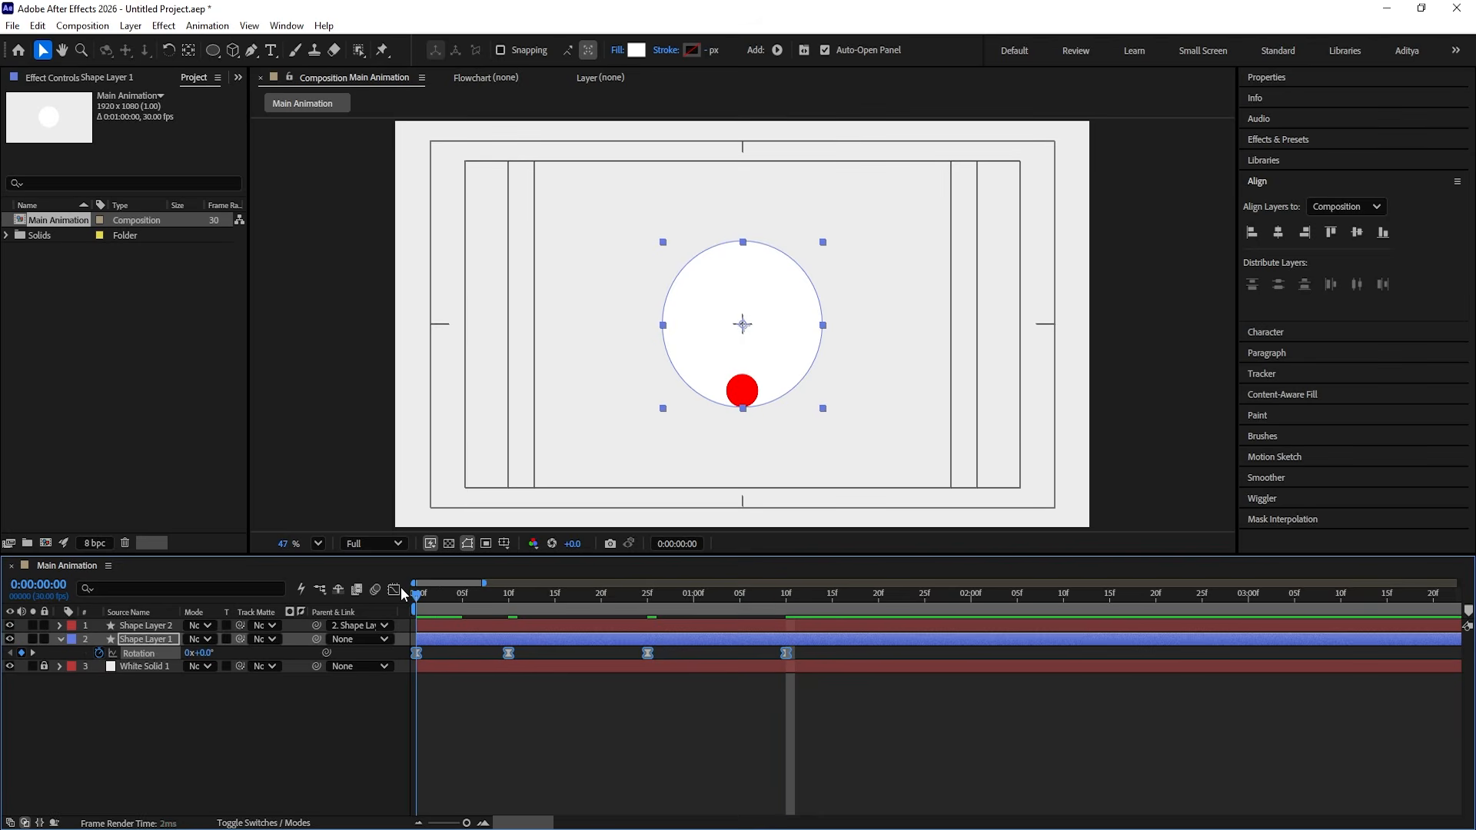
key(space)
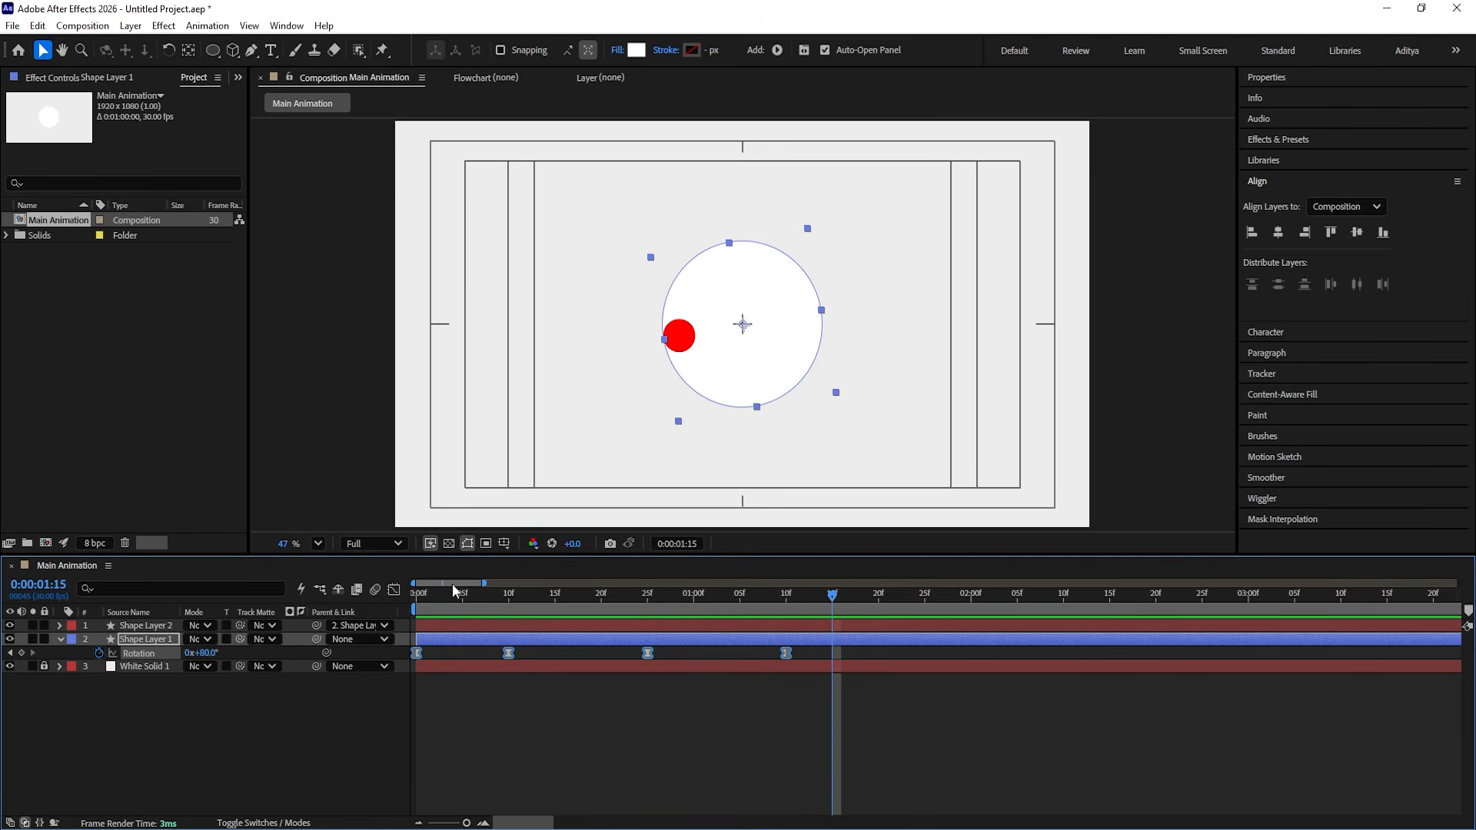
click(416, 593)
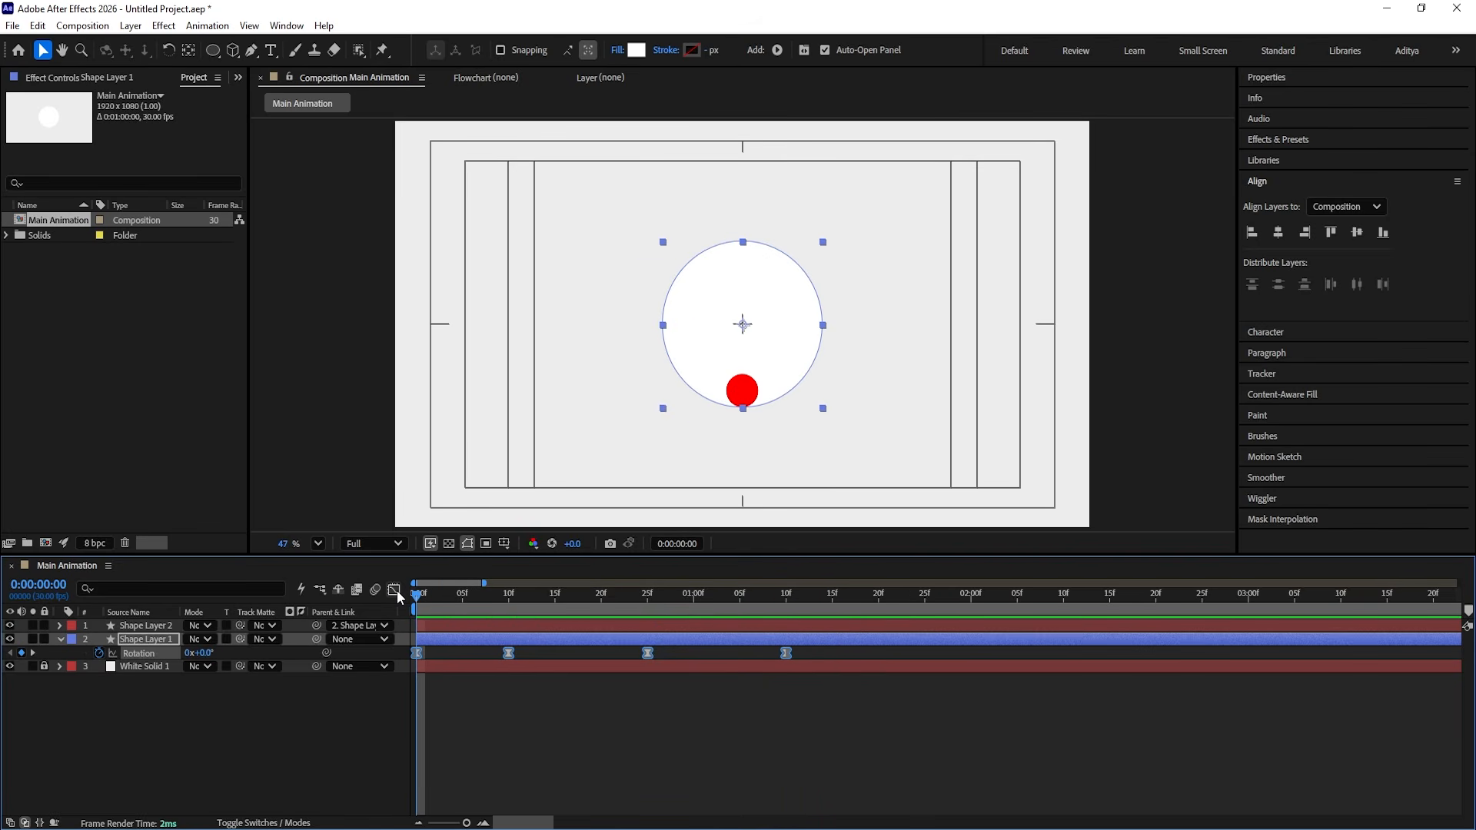
Step: Reshape the rotation speed graph between frames 0 and 10 into a sharper peak around frame 3 and preview it
click(394, 590)
drag(536, 704, 438, 730)
key(space)
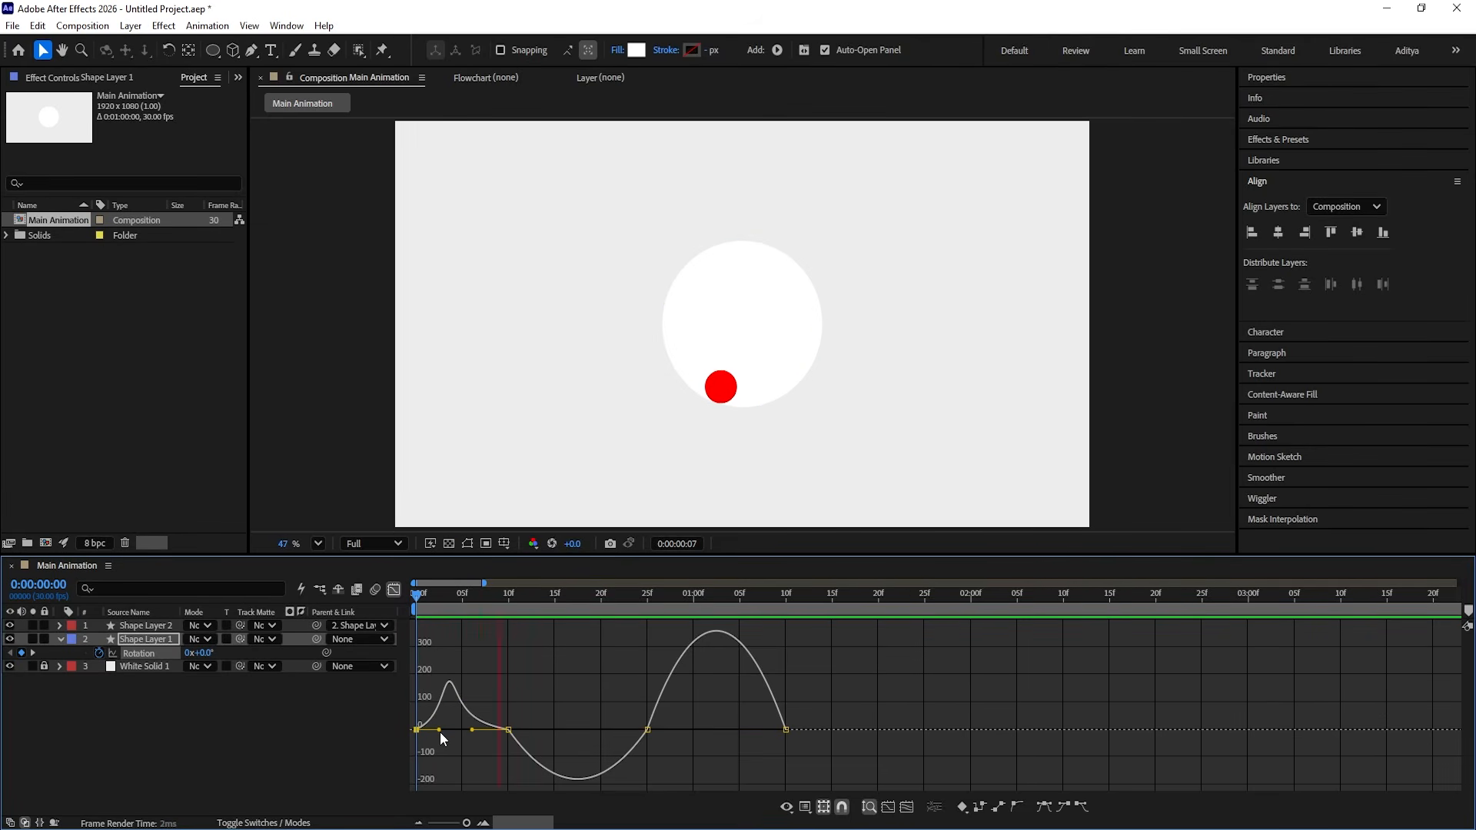
key(space)
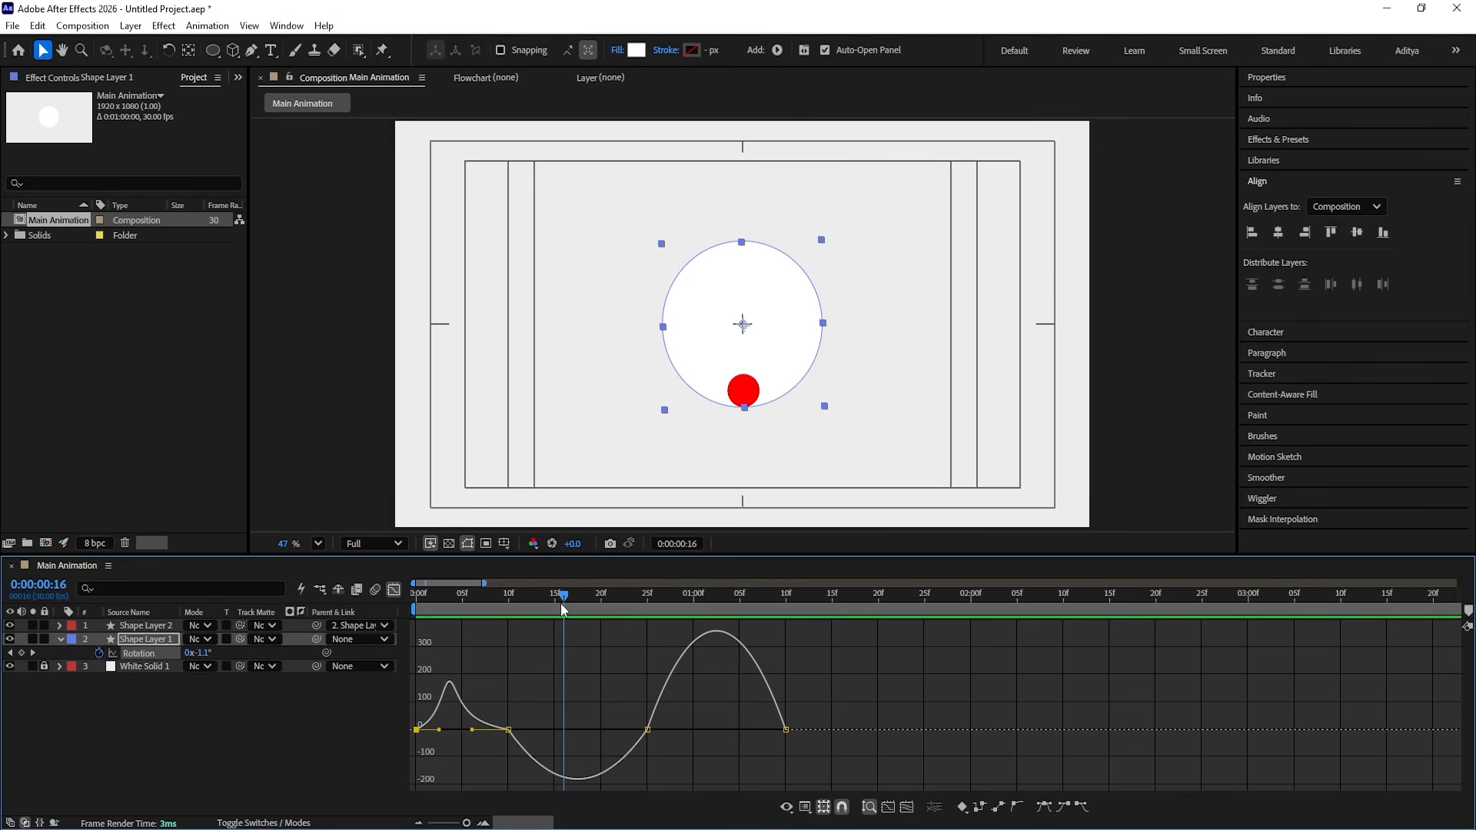
Step: Reshape the rotation speed graph between frames 10 and 25 into a sharp dip around frame 18 and preview it
drag(550, 700, 601, 712)
key(Home)
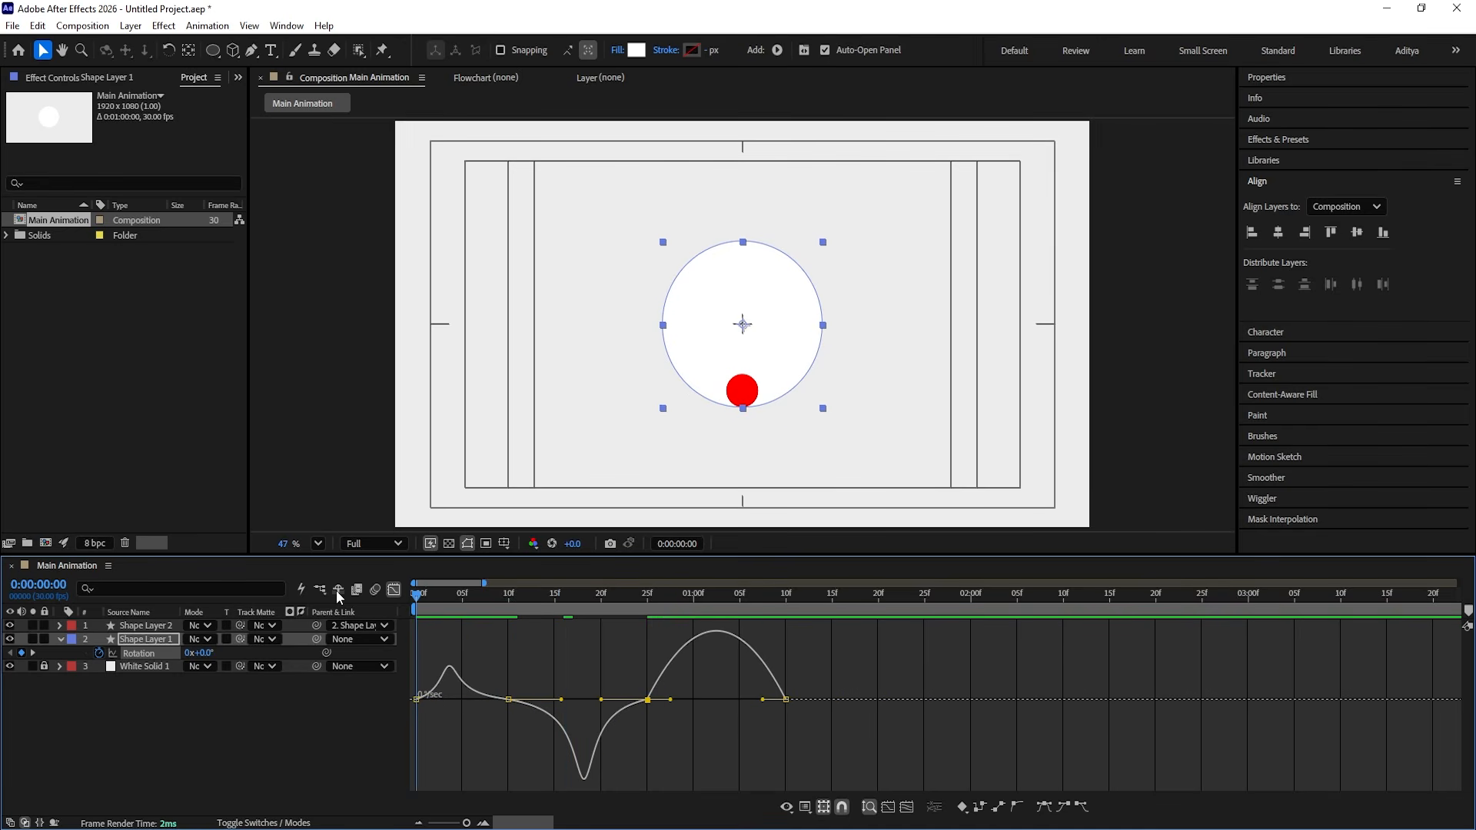
key(space)
key(space)
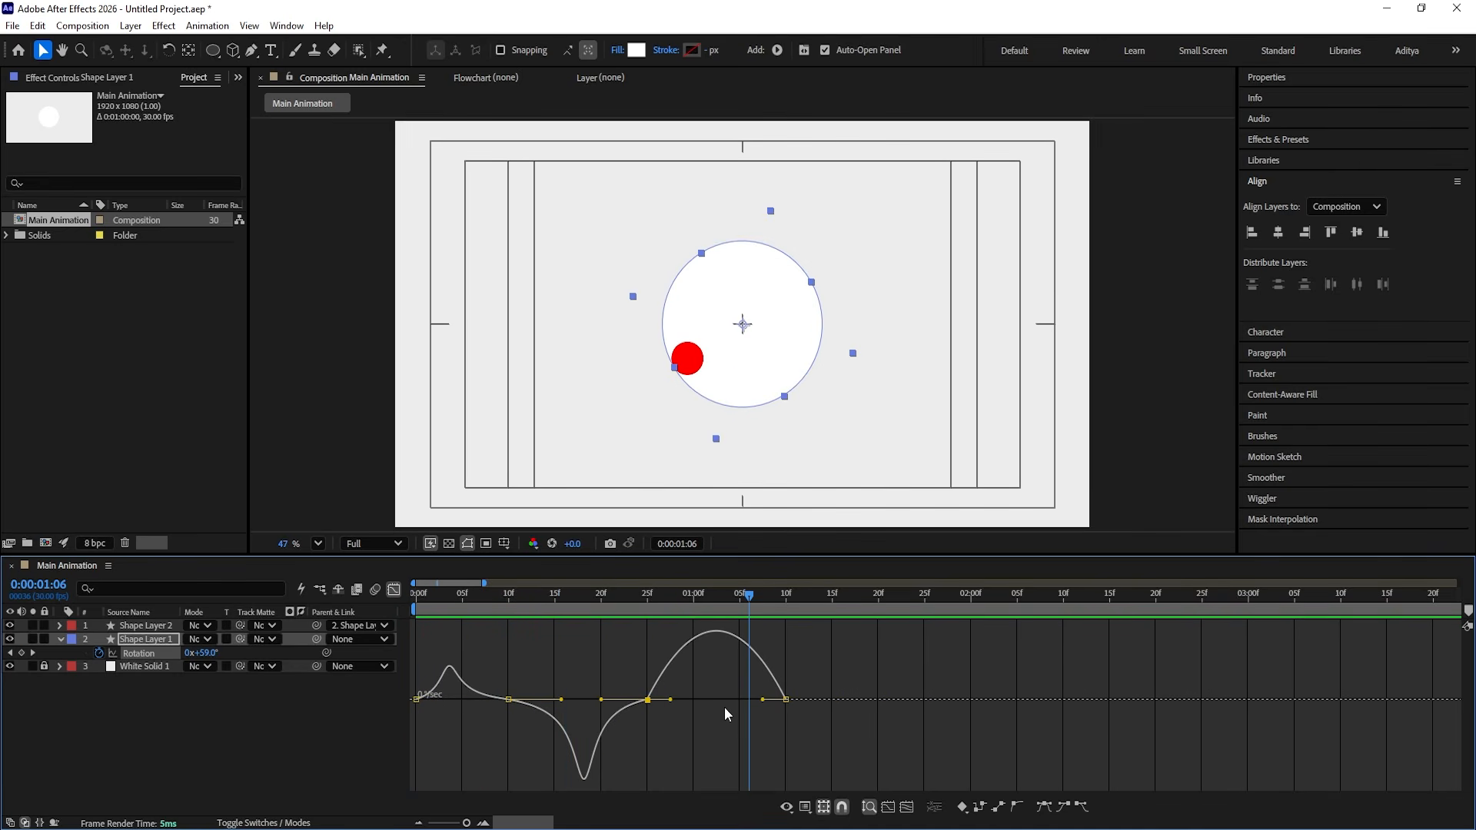
Step: Reshape the last segment's speed graph to peak just before 0:00:01:10, preview it and close the Graph Editor
drag(673, 700, 775, 600)
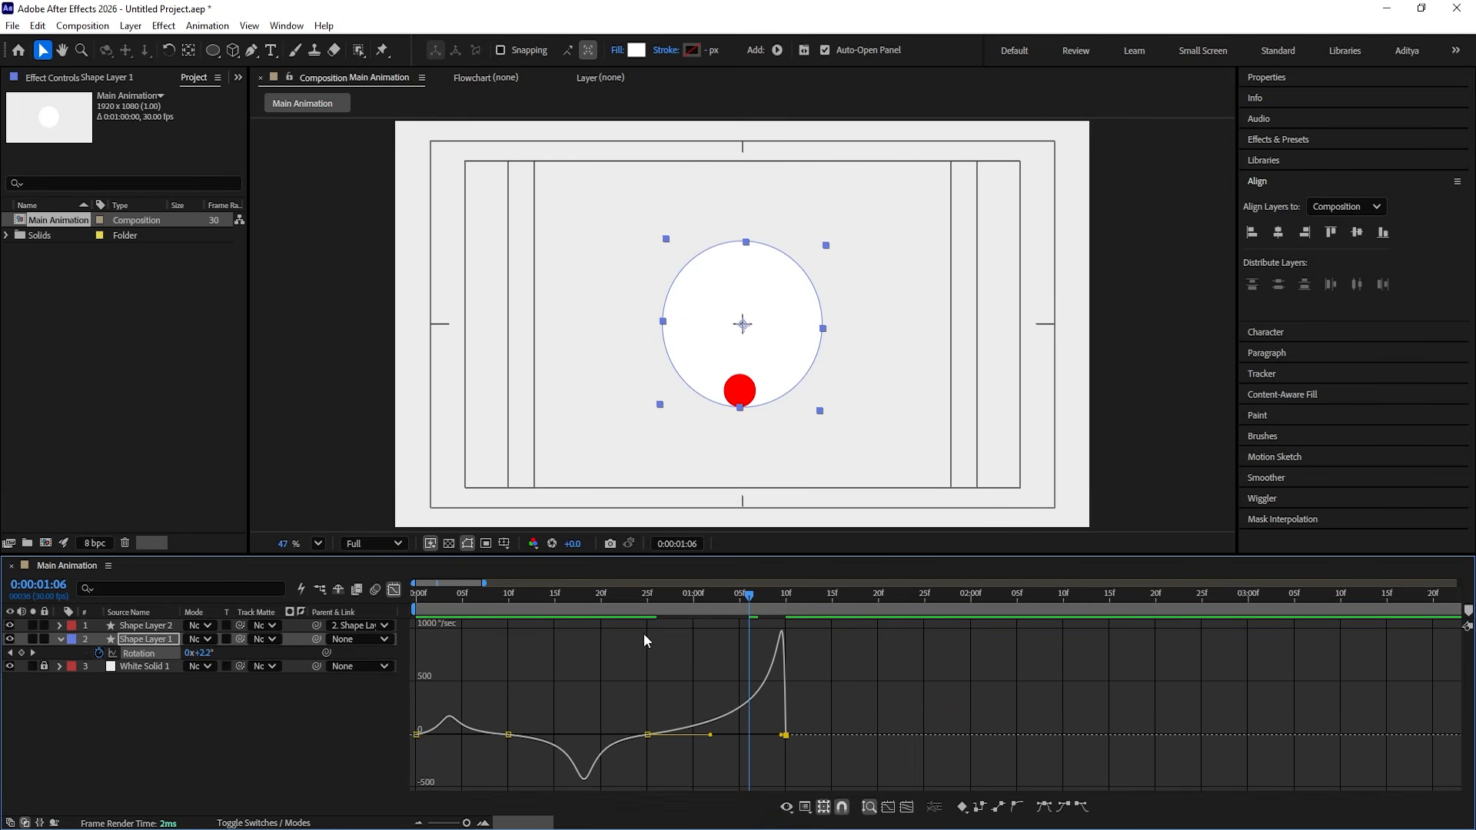
key(space)
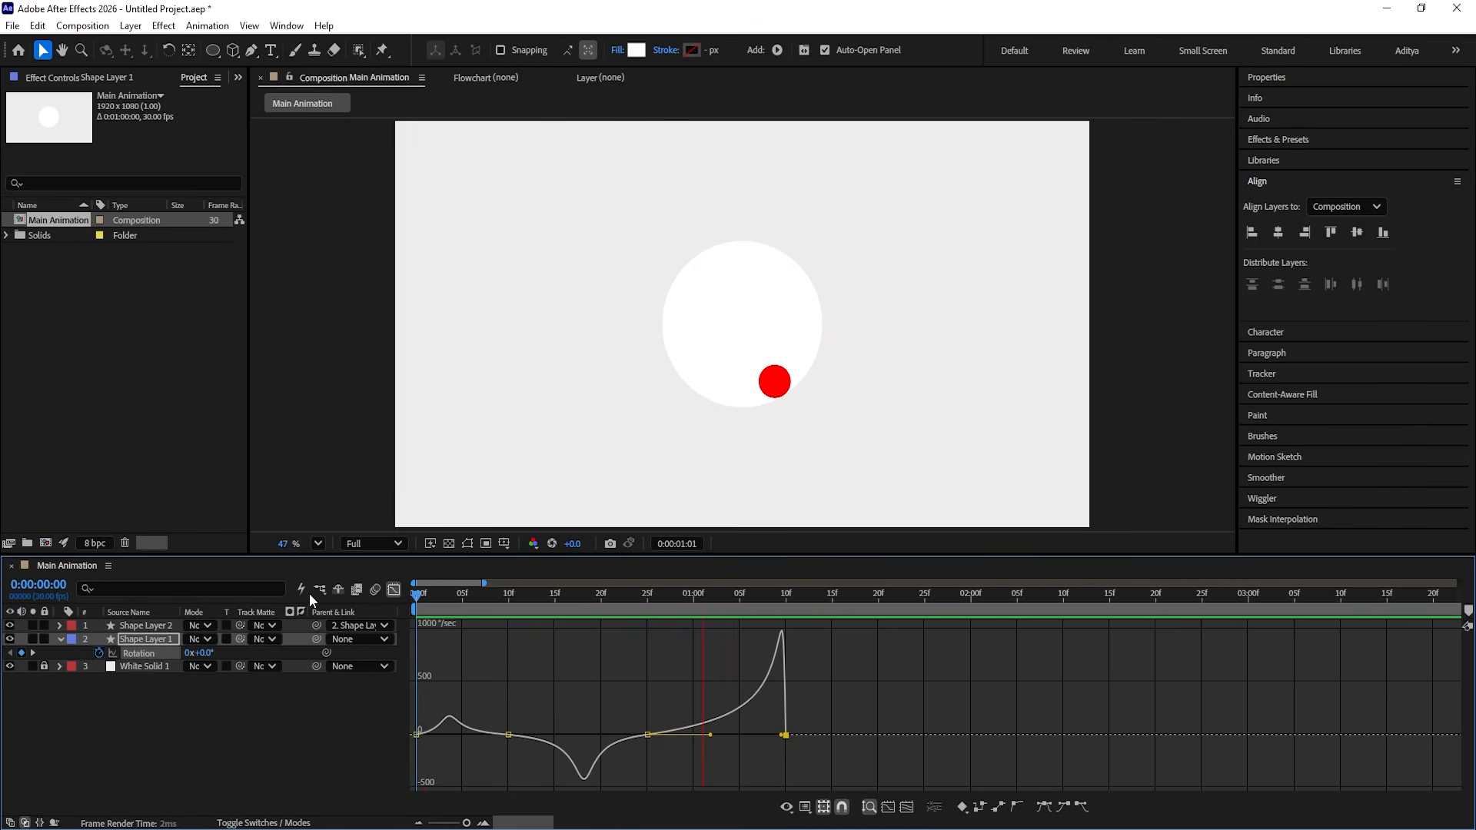
key(space)
click(394, 590)
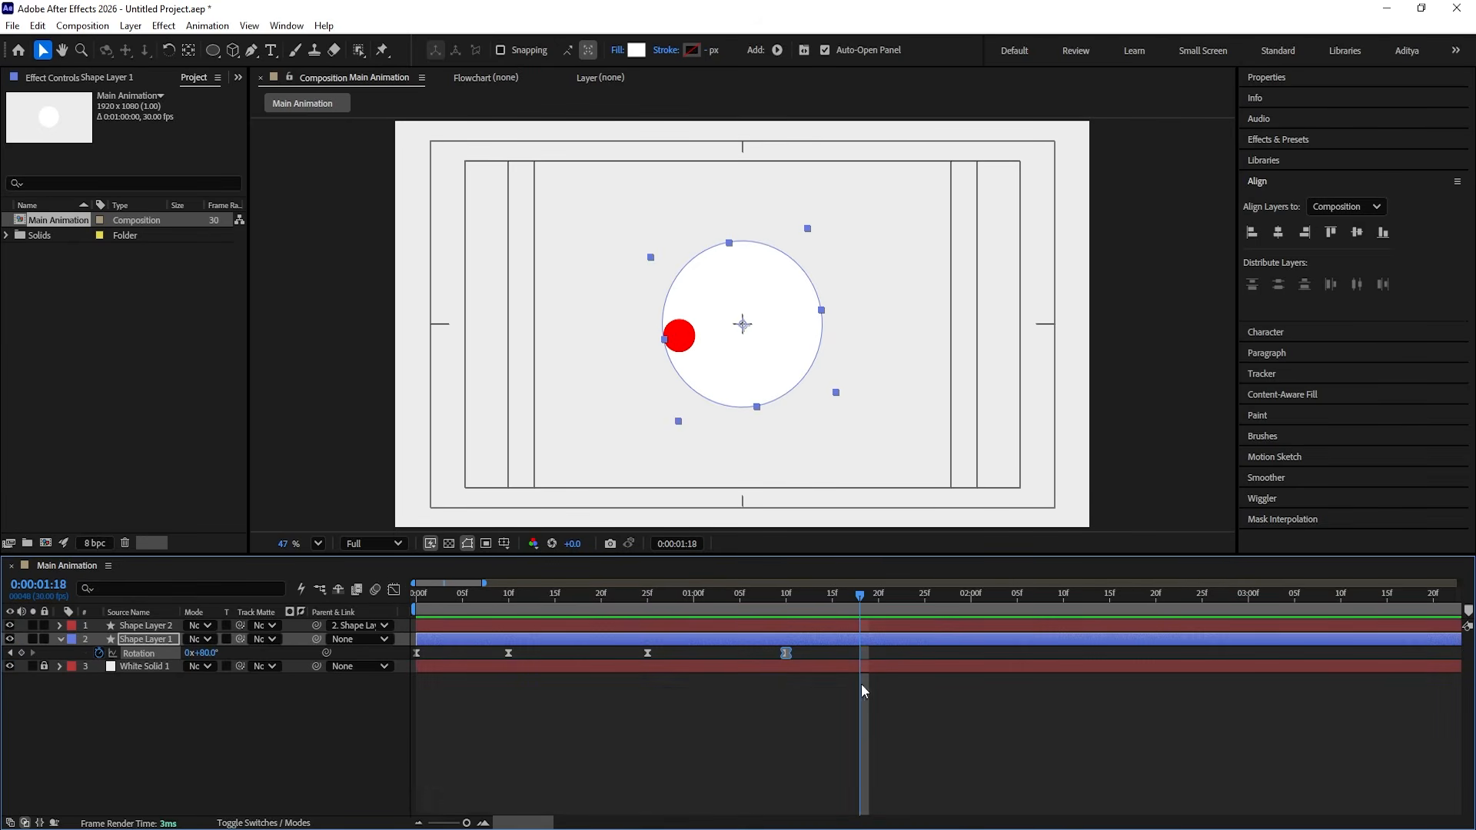
Step: Compress all rotation keyframes proportionally so the last one lands at 0:00:01:00, and preview the faster swing
drag(840, 658, 275, 698)
drag(784, 659, 692, 658)
key(Home)
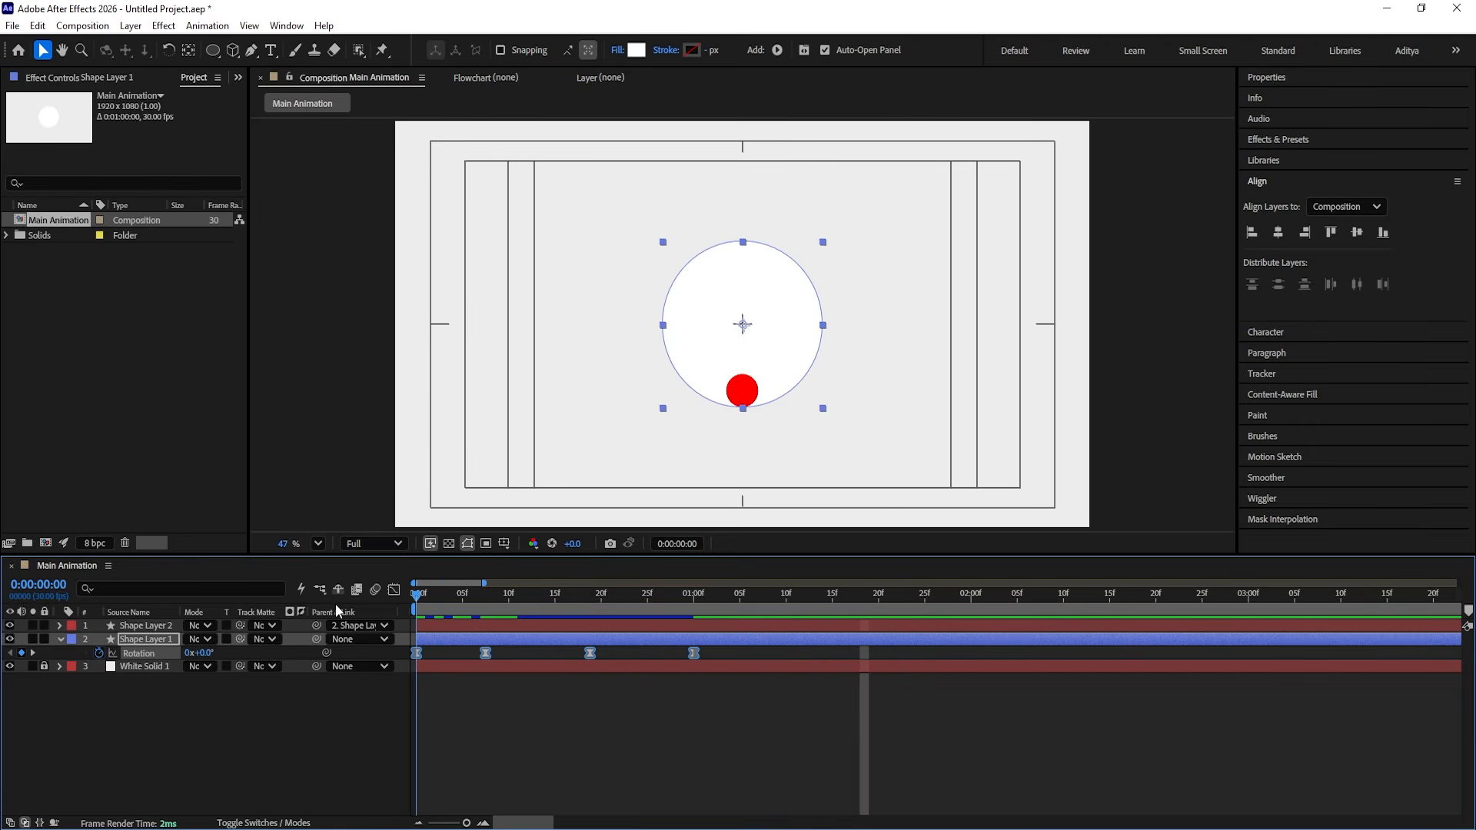
key(space)
key(space)
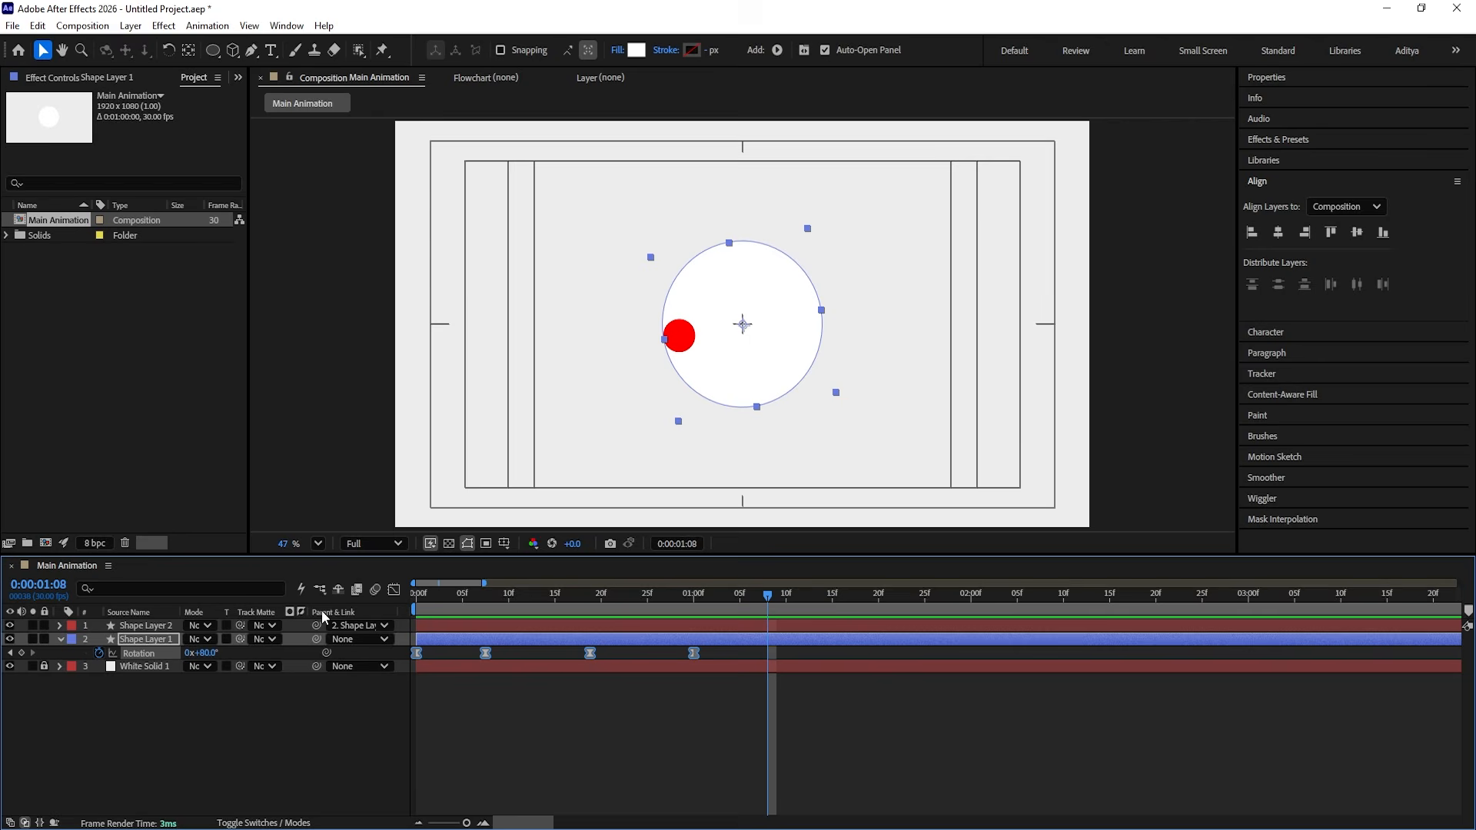
drag(704, 604, 511, 625)
key(Home)
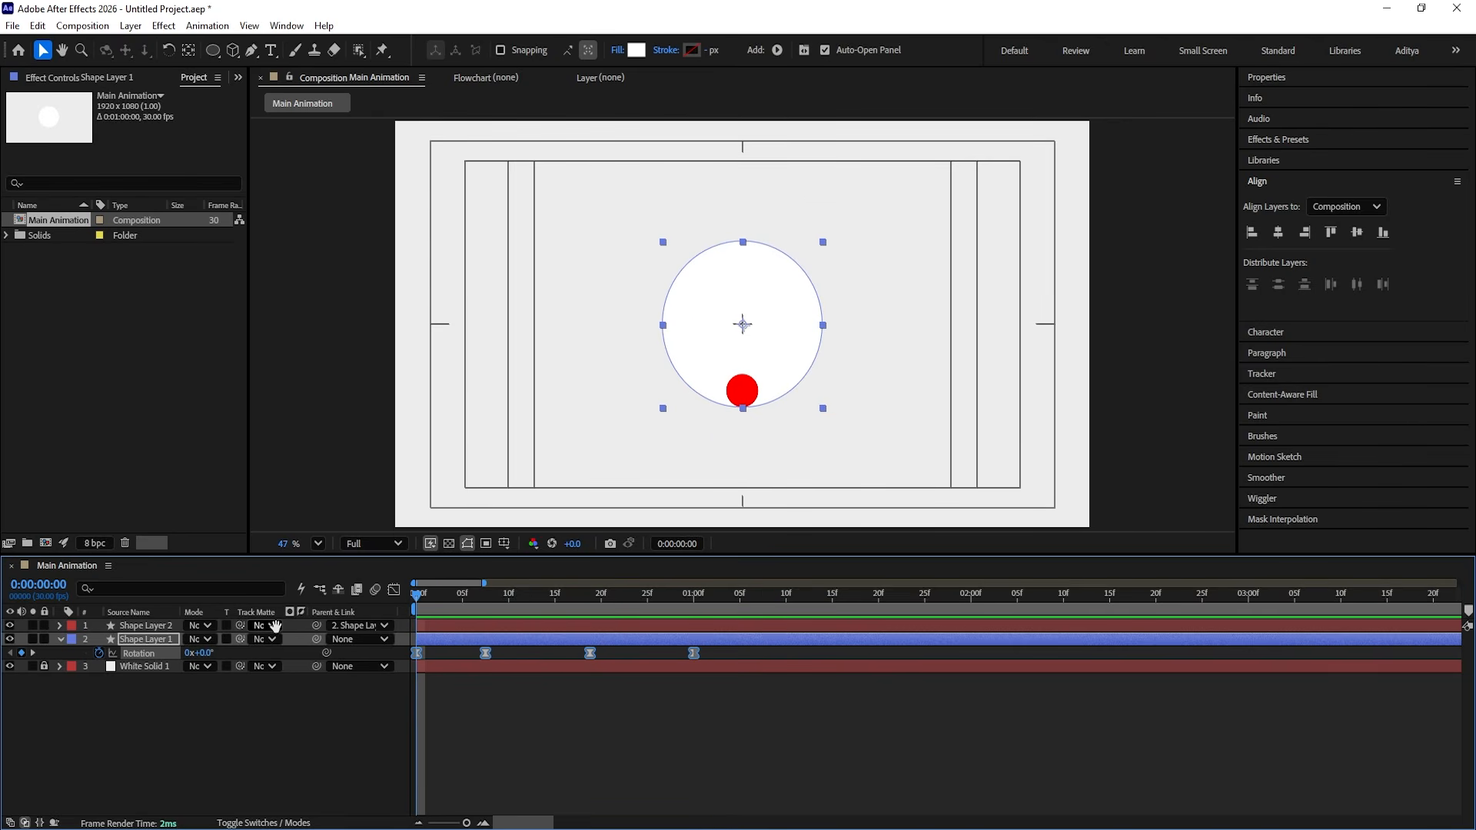
key(space)
key(space)
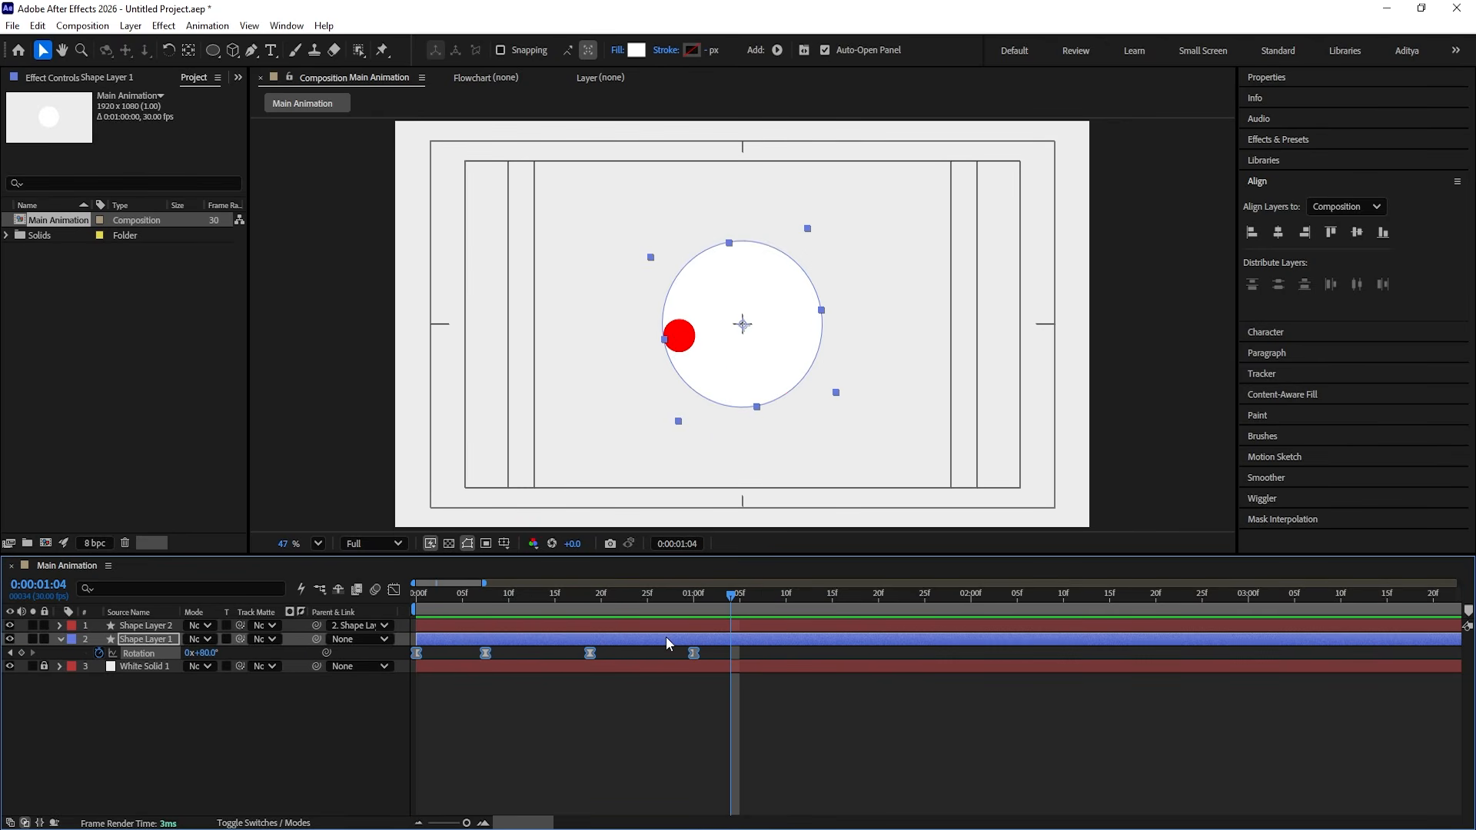
Step: Move the current time to the last rotation keyframe at 0:00:01:00 and clear the keyframe selection
key(j)
click(699, 703)
click(707, 635)
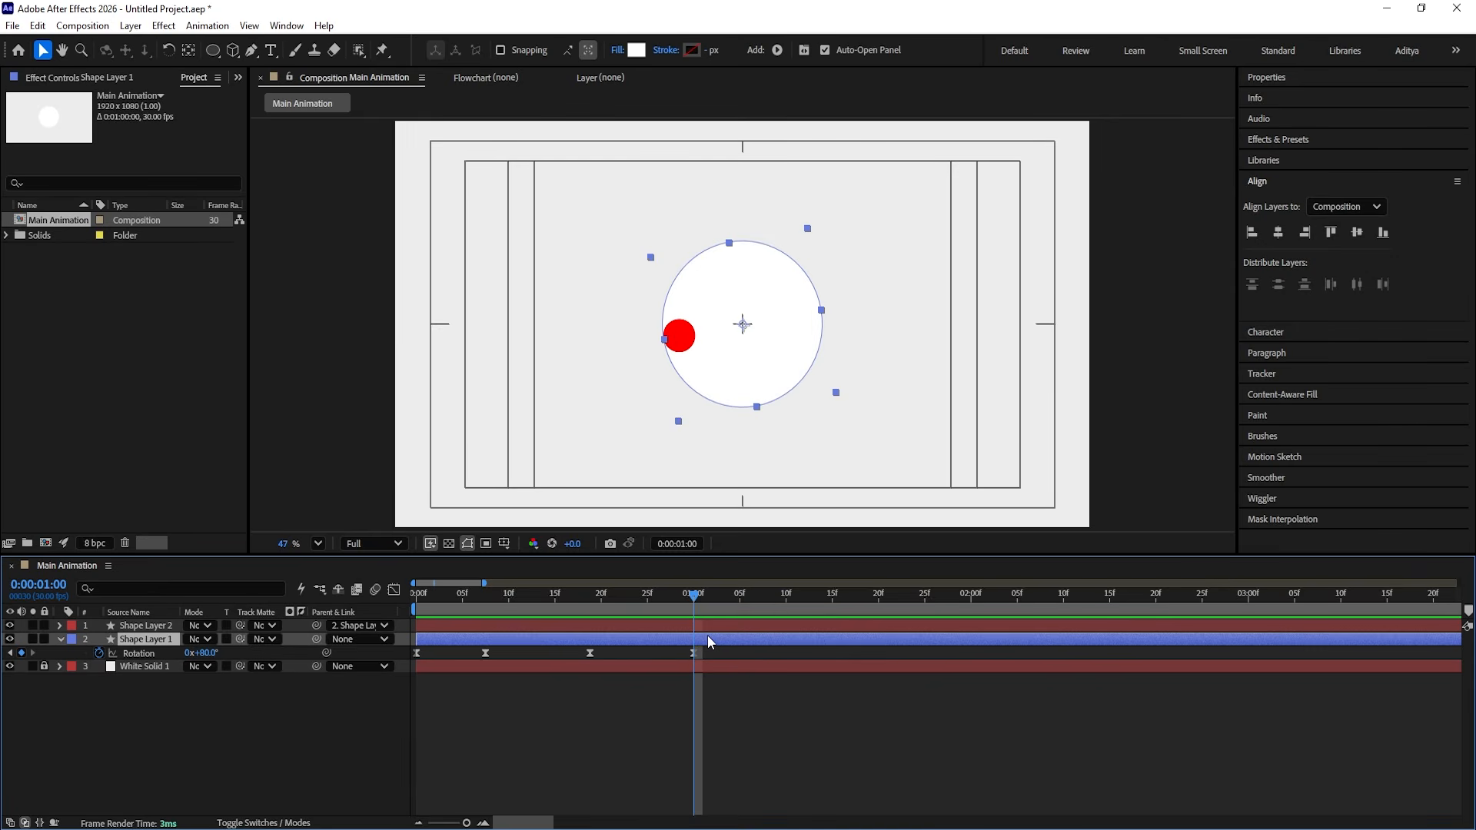
key(ctrl+shift+d)
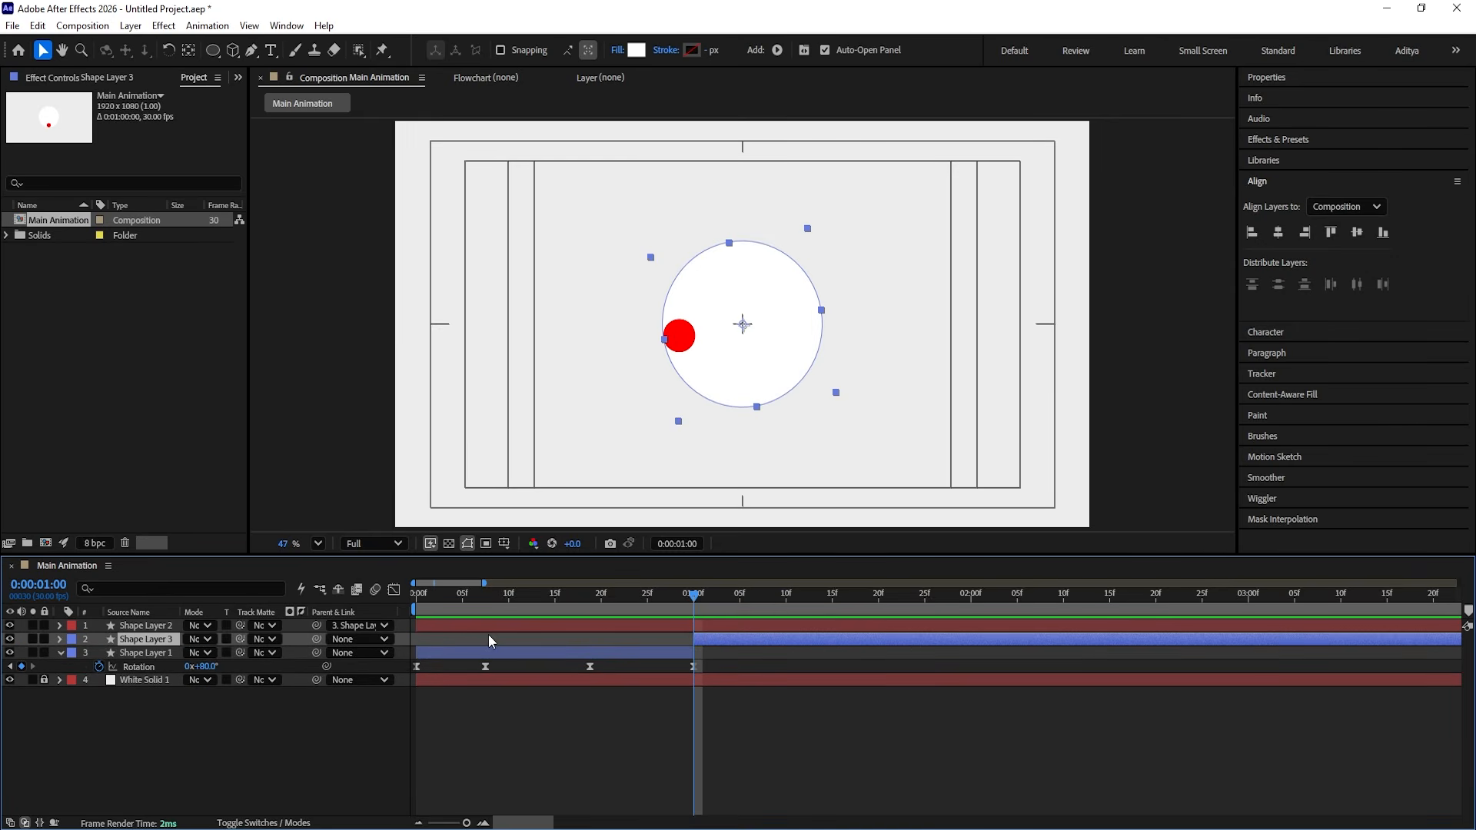
key(ctrl+z)
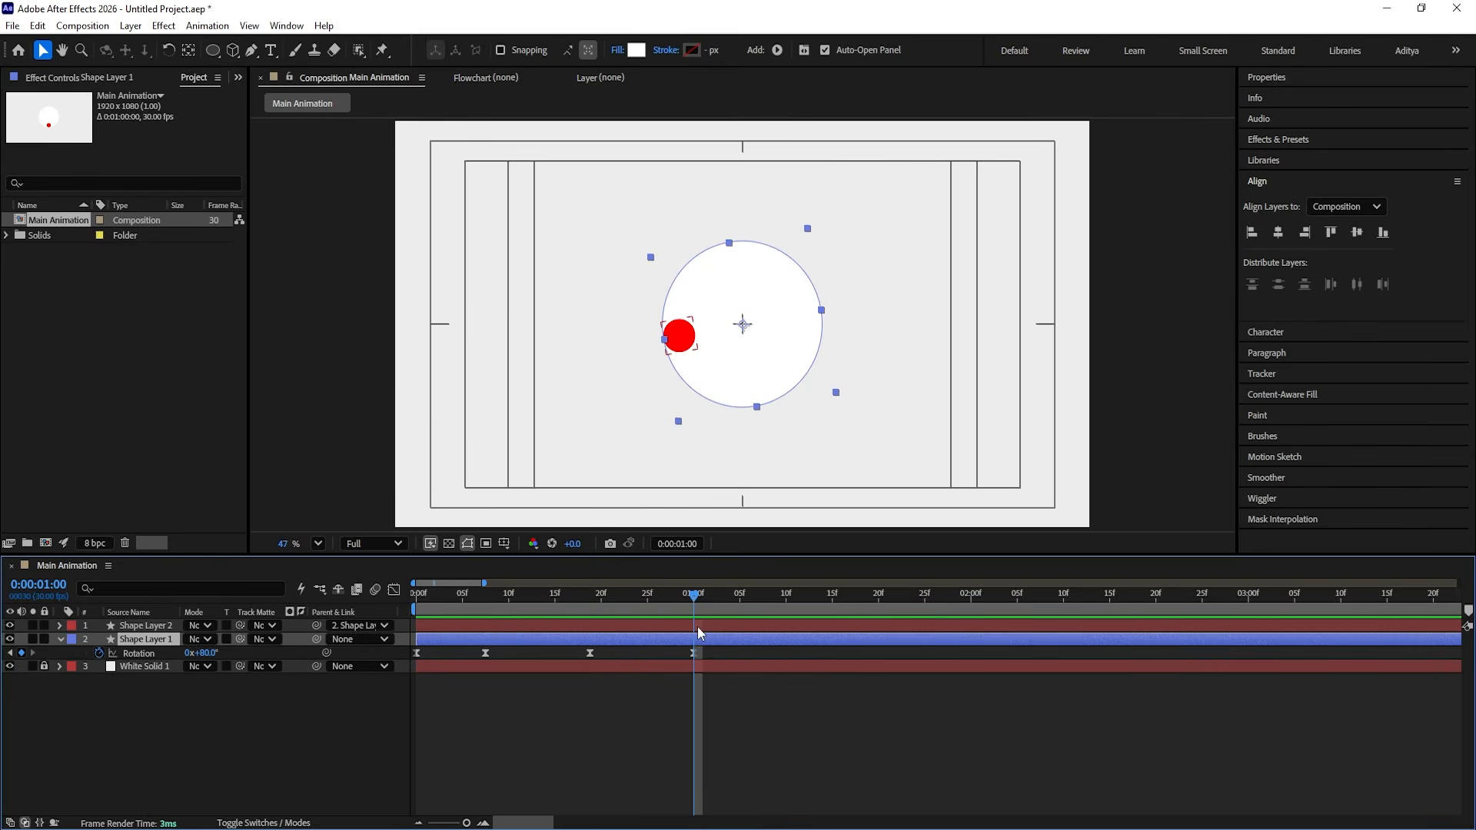
Step: Split the red circle layer, Shape Layer 2, at 0:00:01:00 and set the new second half's parent to None
click(685, 623)
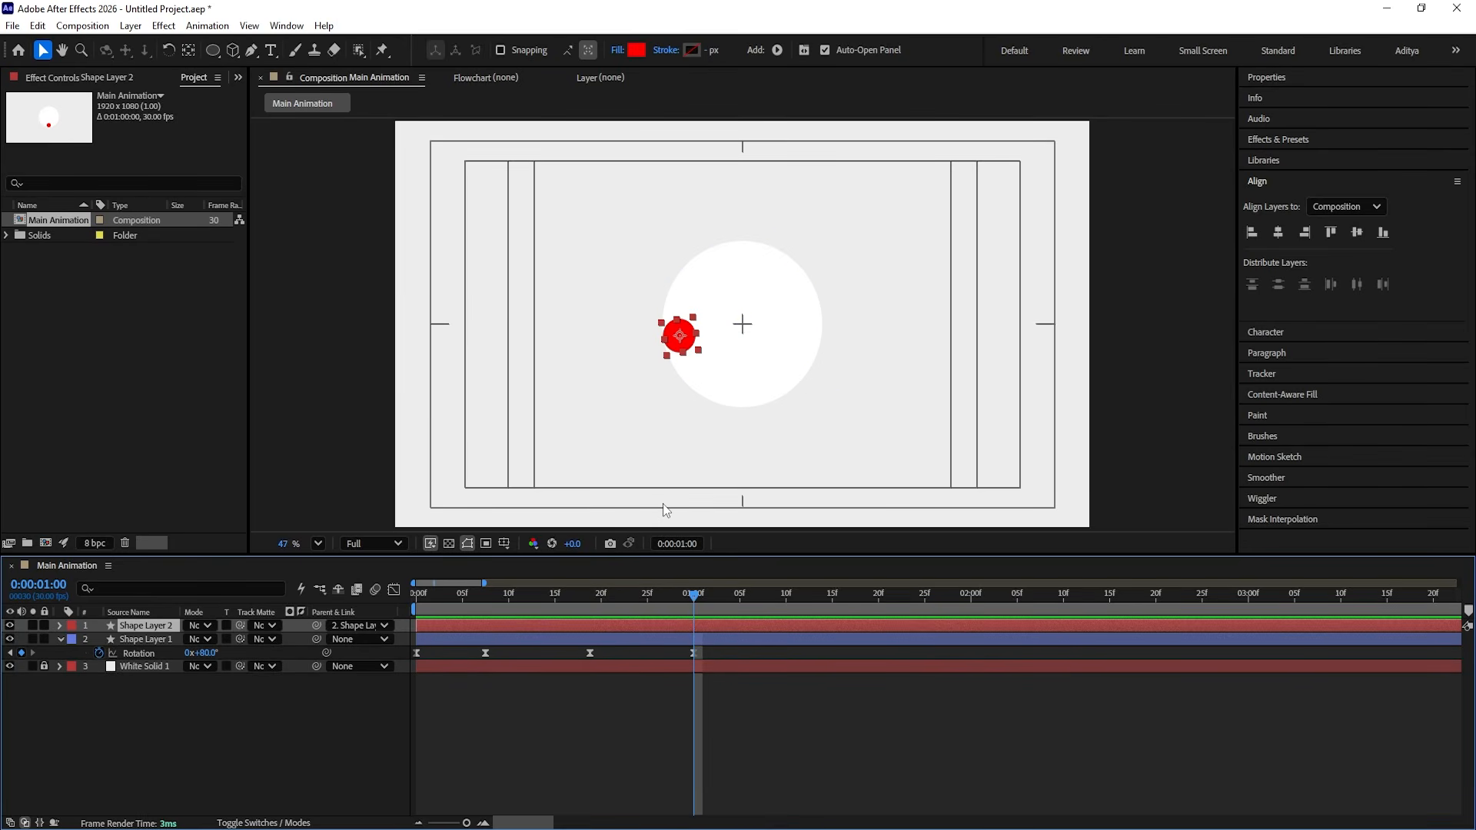
key(ctrl+shift+d)
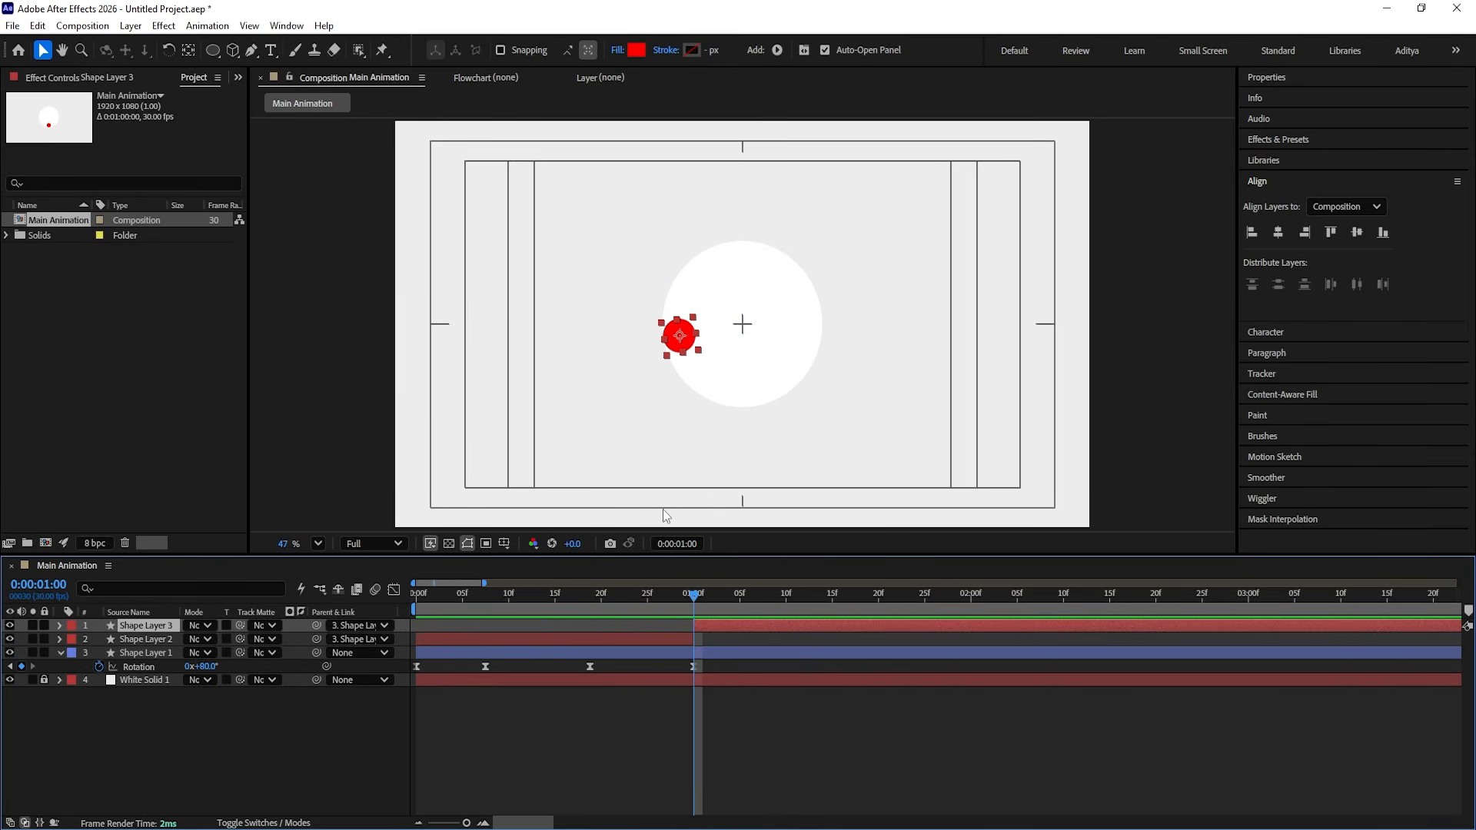
click(377, 625)
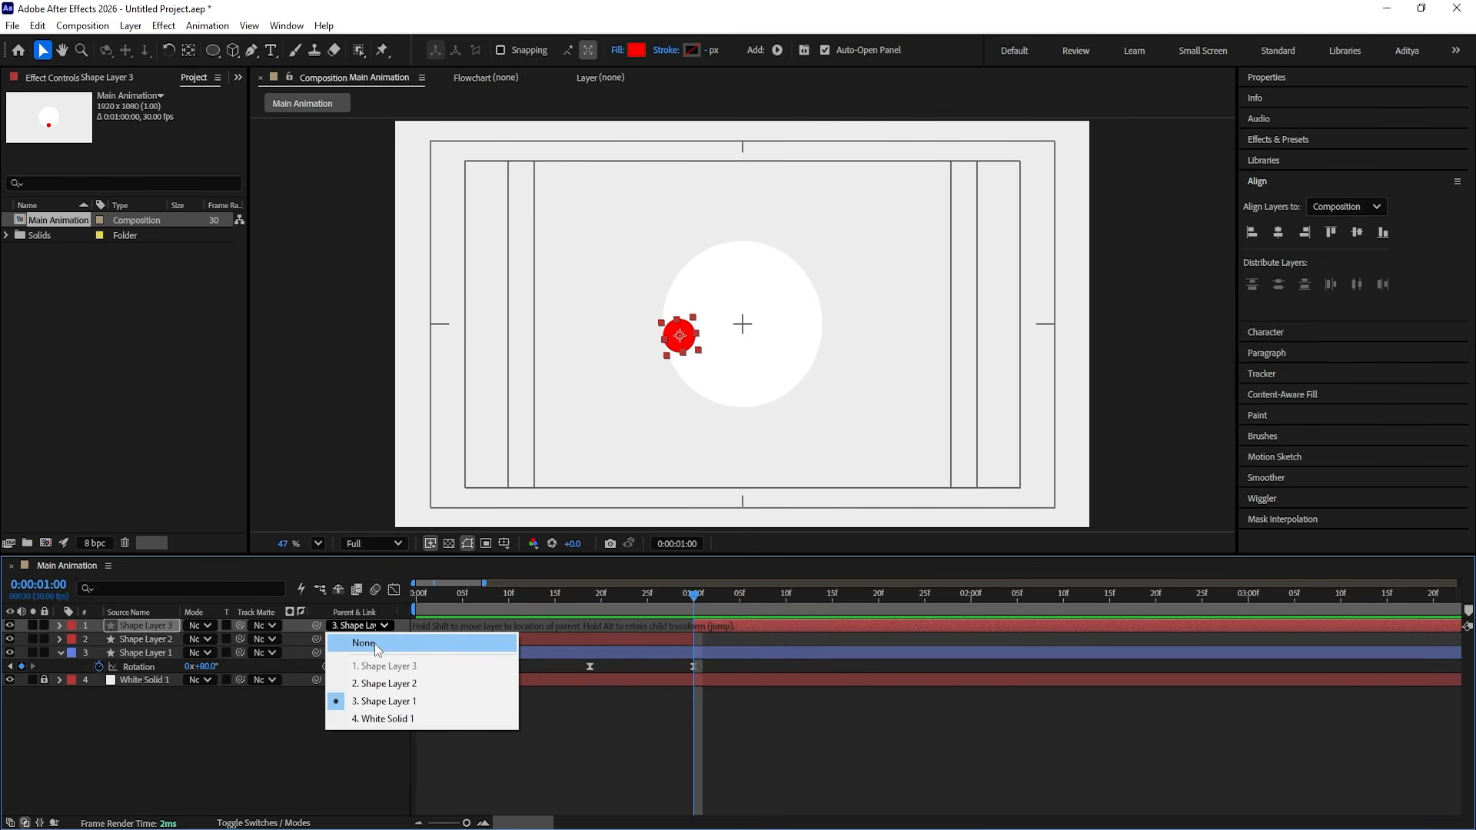
click(380, 644)
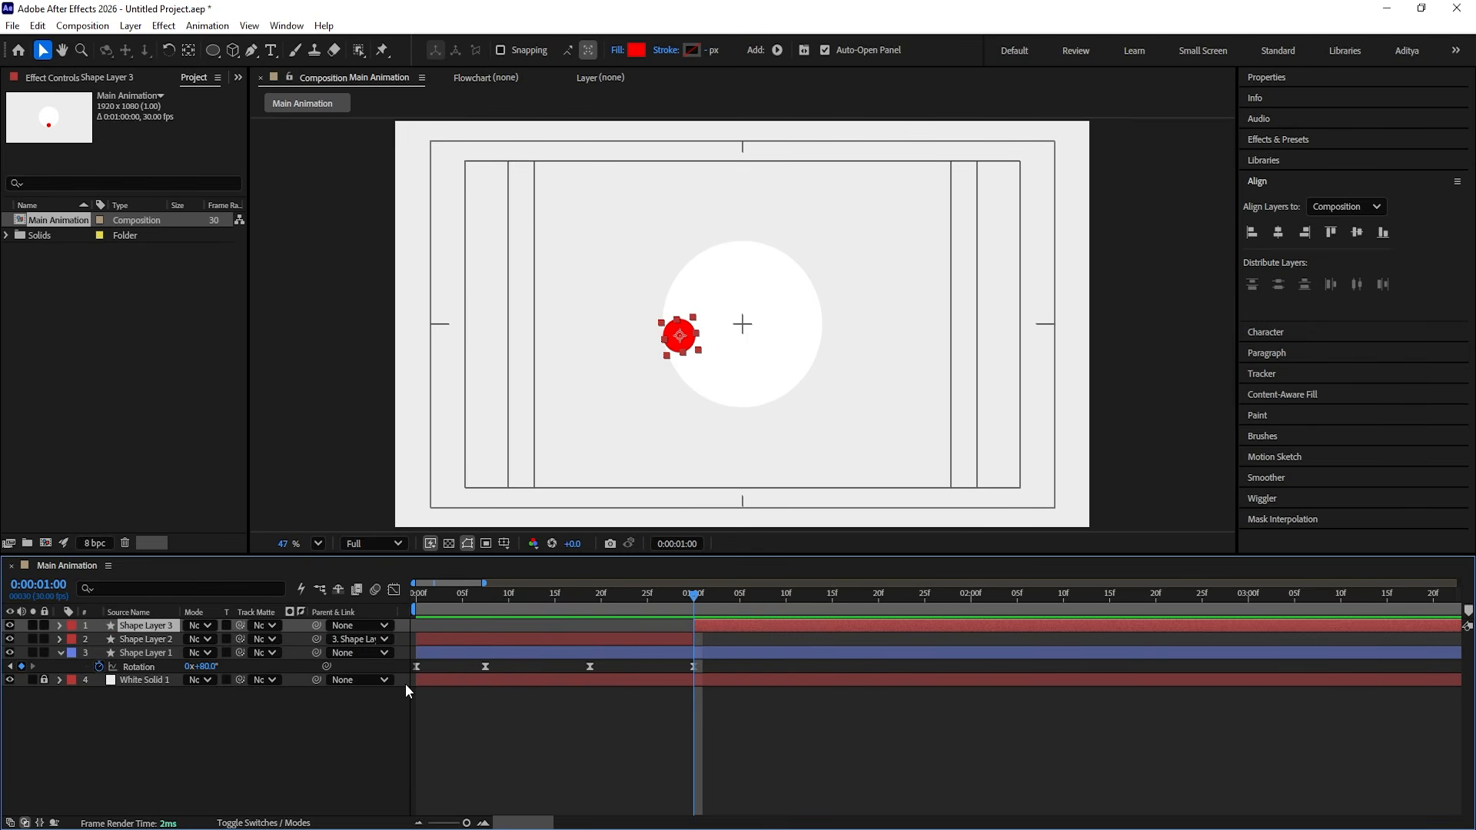
Step: Set the rotation of the split-off red circle layer, Shape Layer 3, to 0°
key(r)
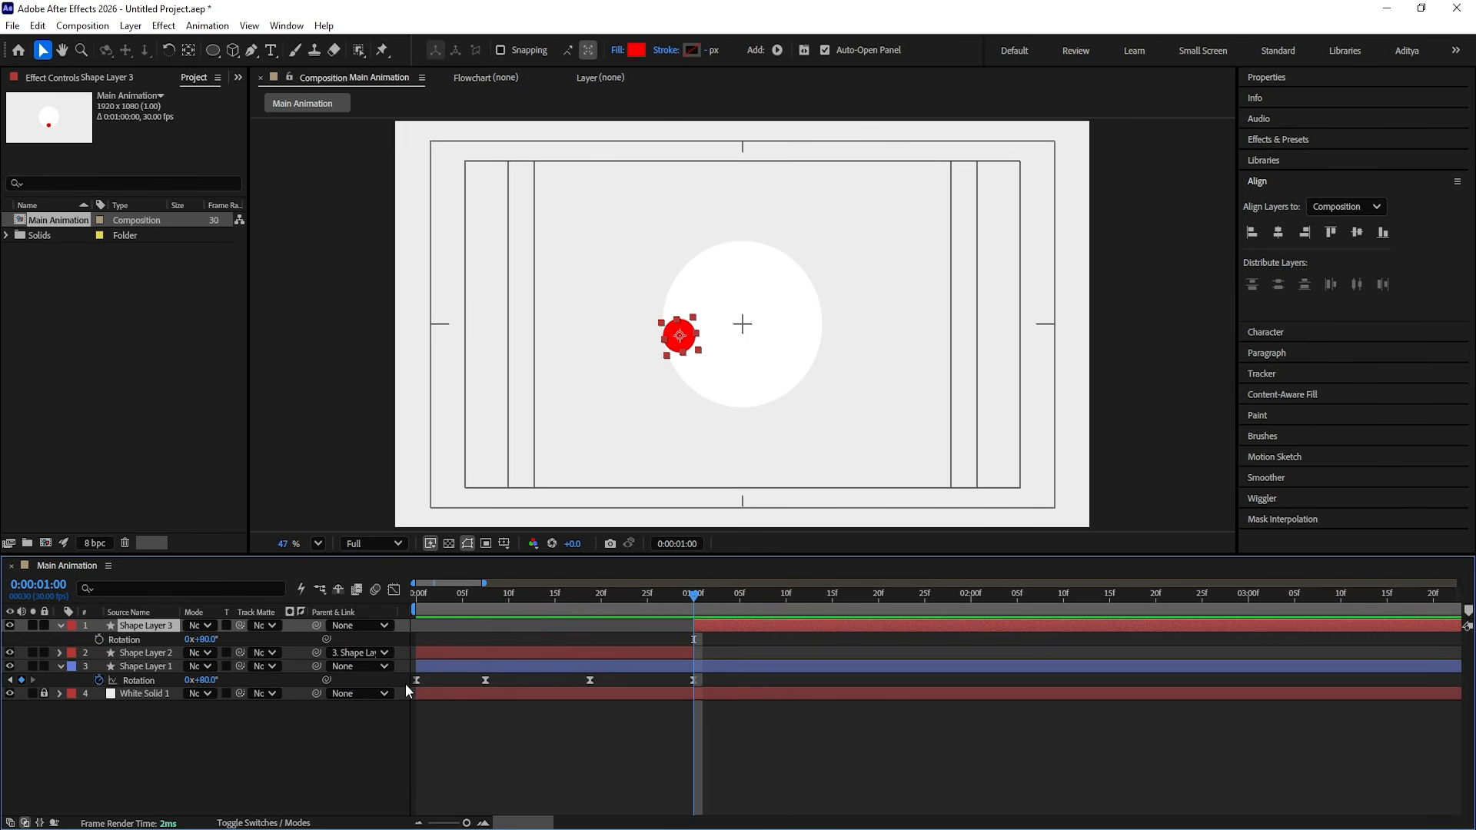
click(206, 639)
text(0)
key(Return)
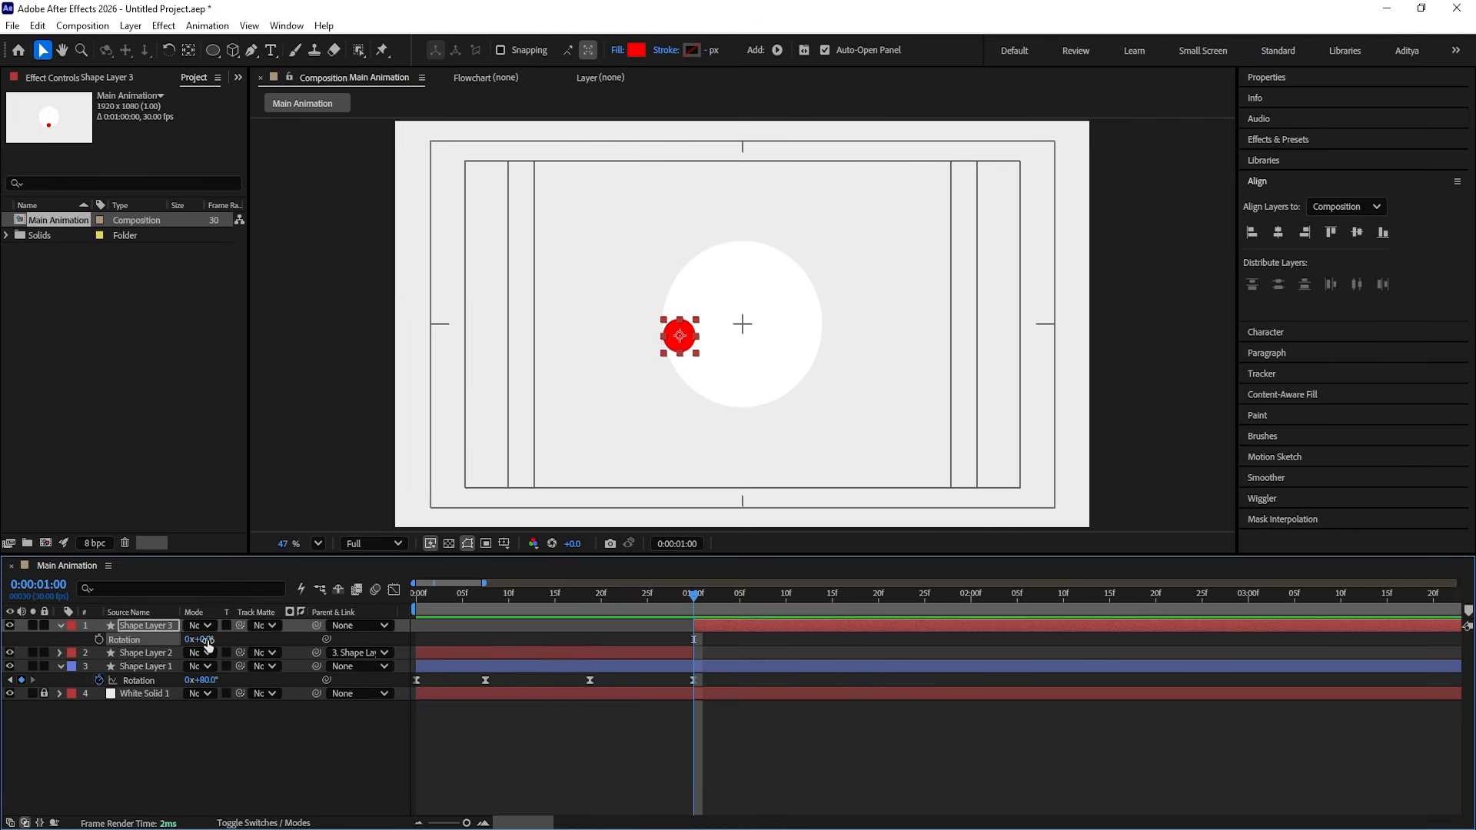
Step: Separate the Position dimensions of Shape Layer 3 and add X and Y Position keyframes at 0:00:01:00
key(p)
right_click(139, 638)
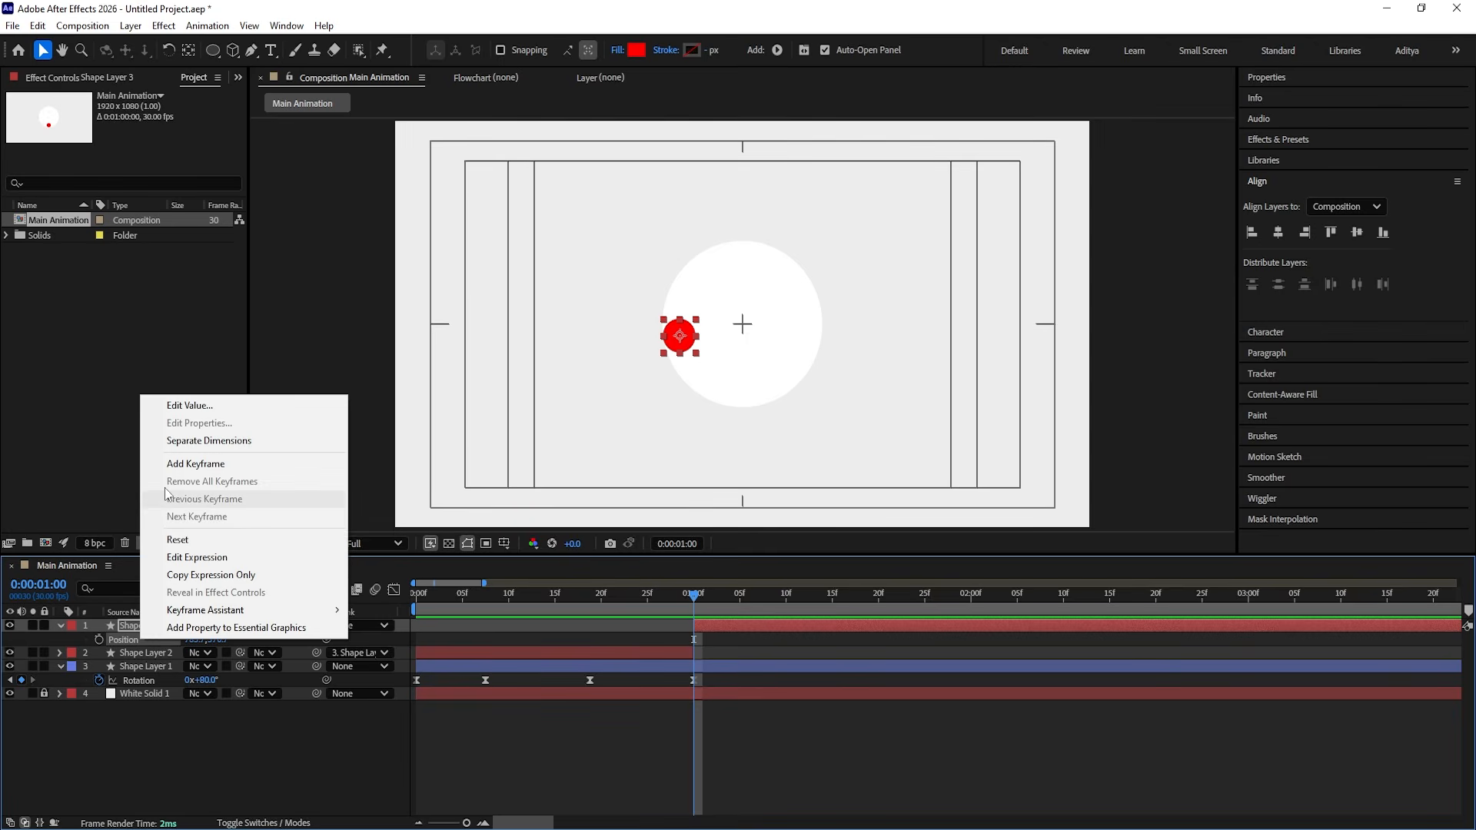
click(169, 441)
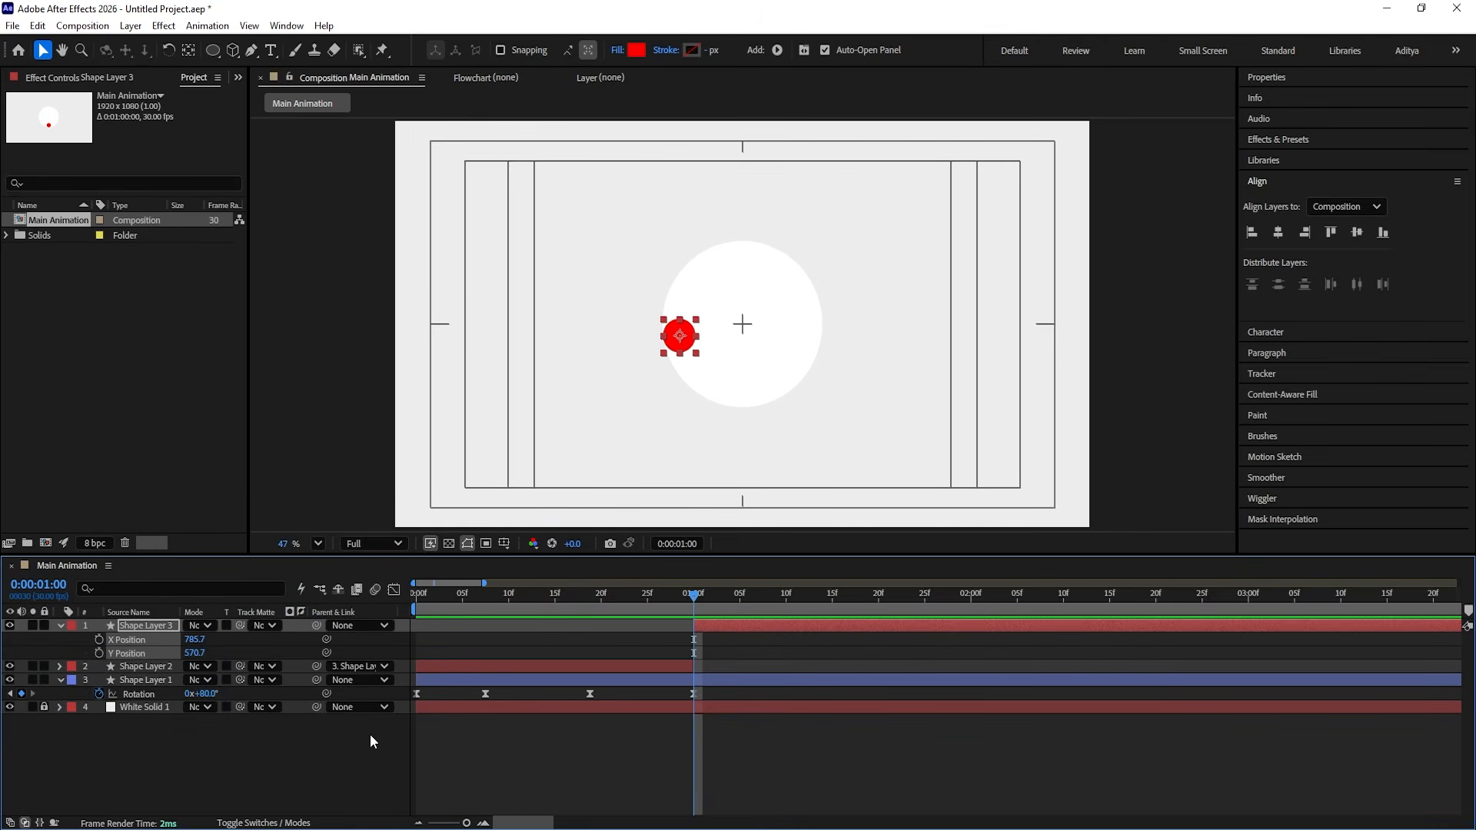
click(182, 812)
click(154, 625)
click(99, 640)
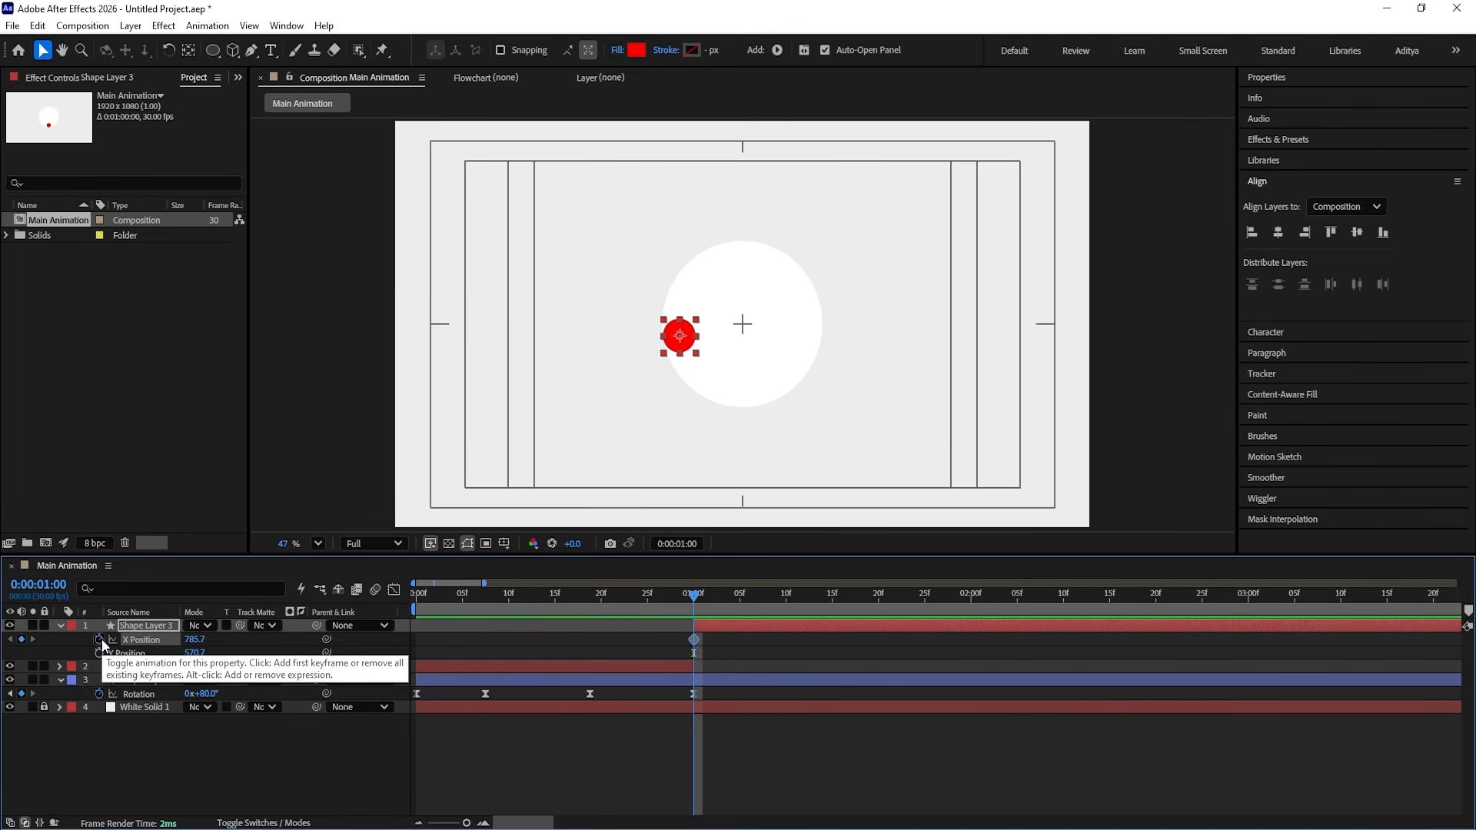
click(100, 652)
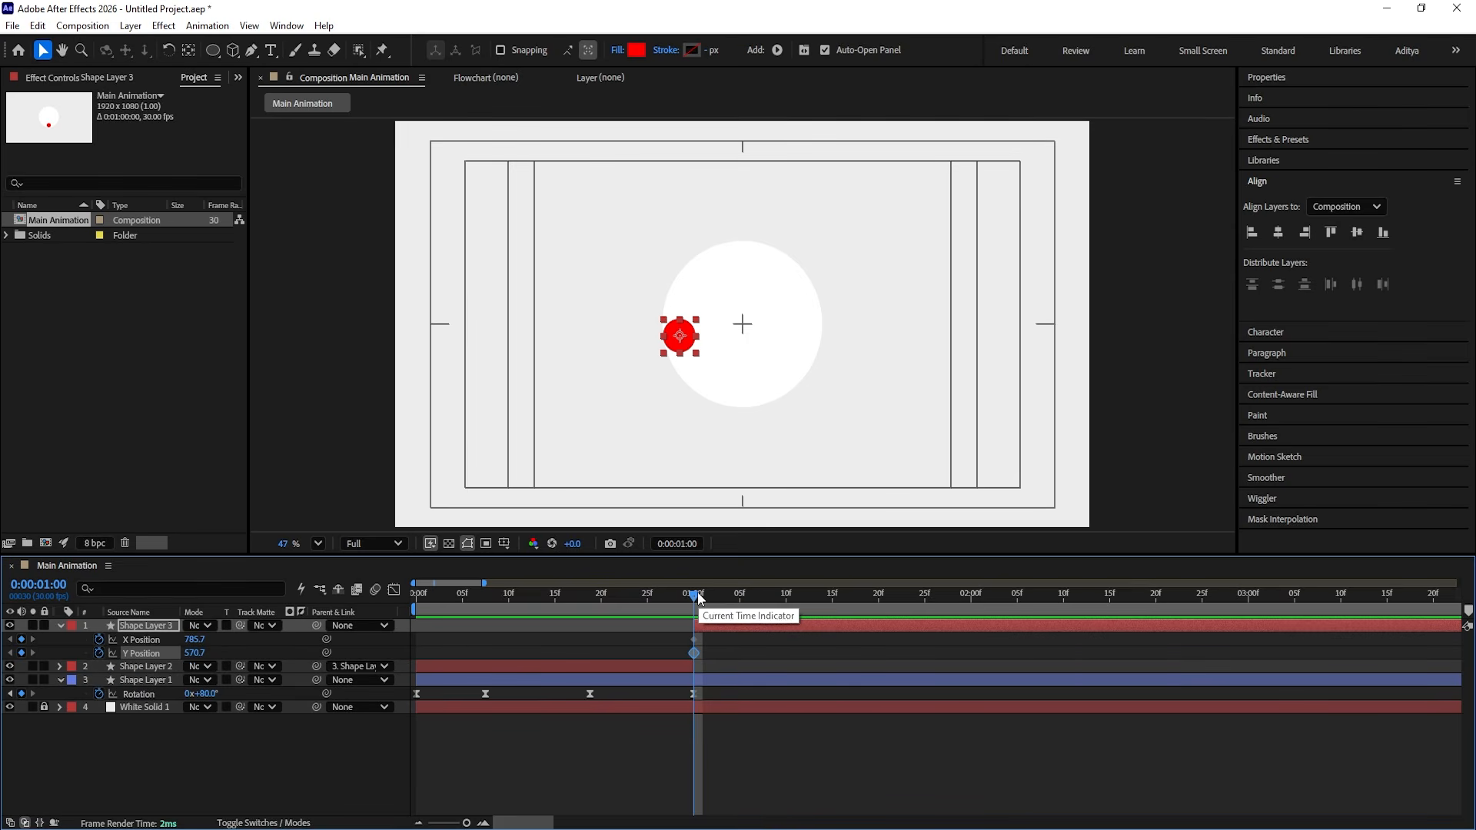
Step: At 0:00:01:20, place the red circle on top of the white circle, centred horizontally, with Y Position 272.8
drag(694, 596, 881, 608)
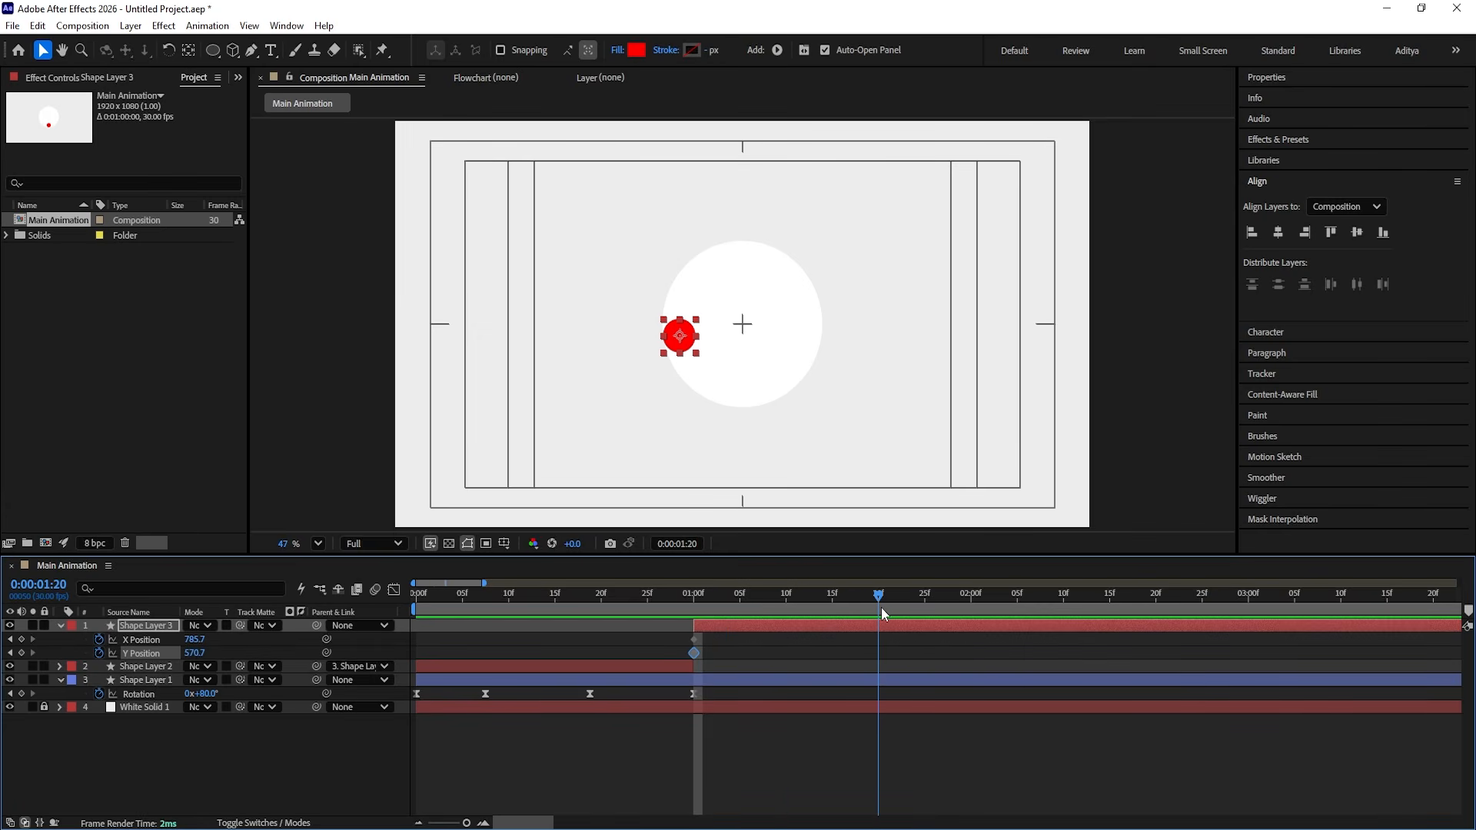
drag(687, 345, 747, 232)
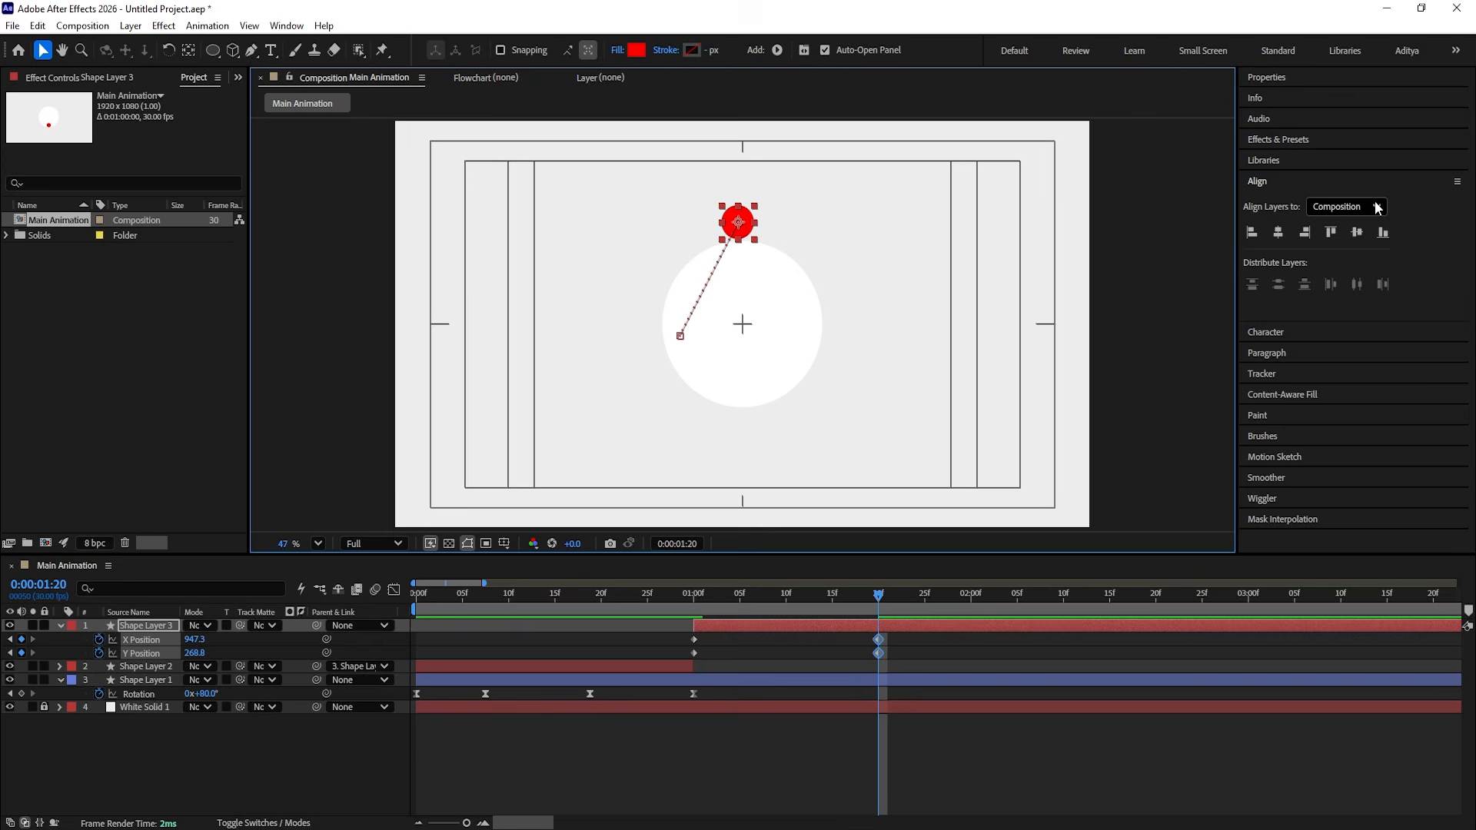
click(1279, 234)
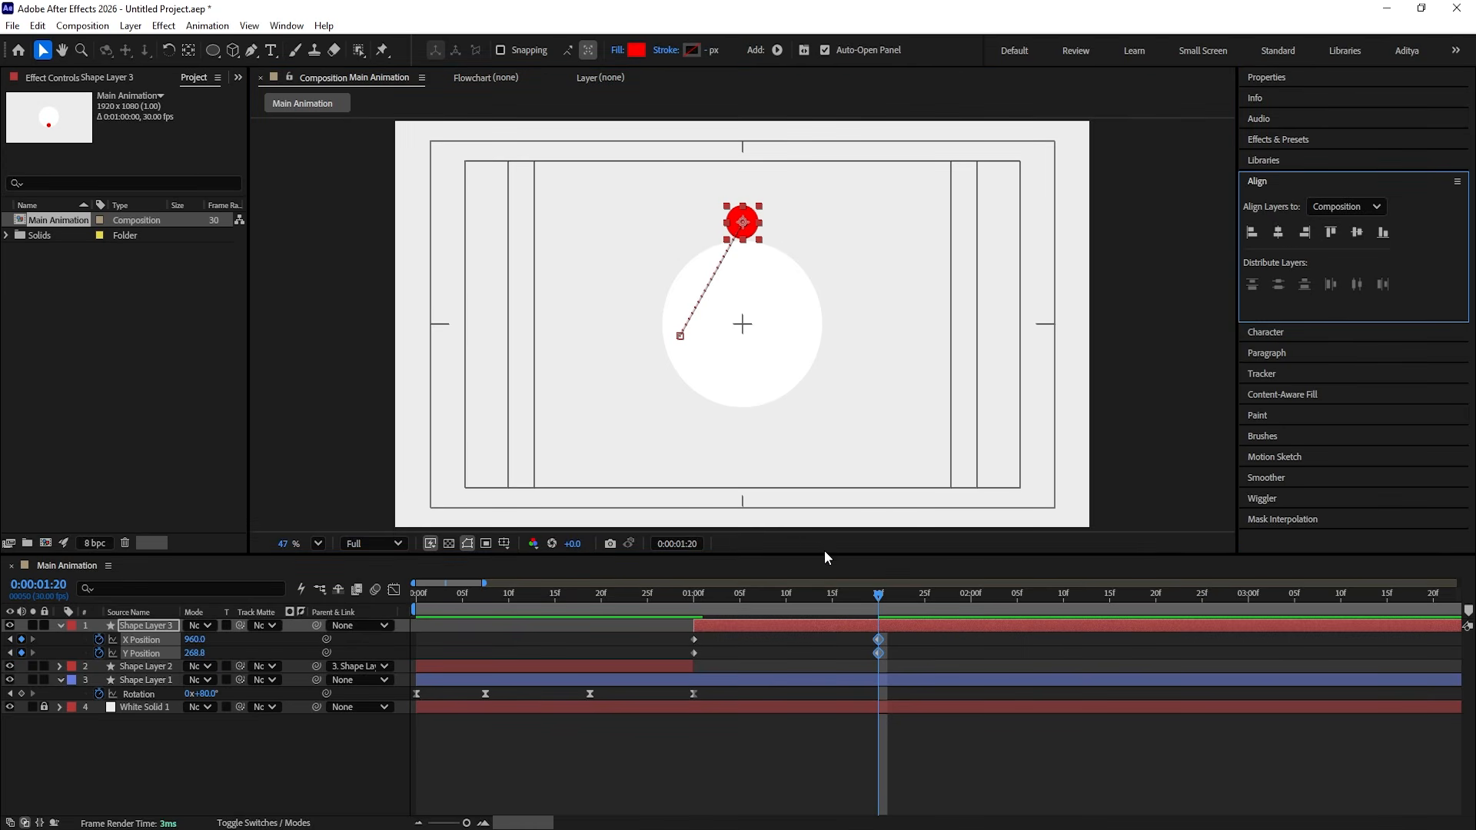
click(906, 648)
click(885, 629)
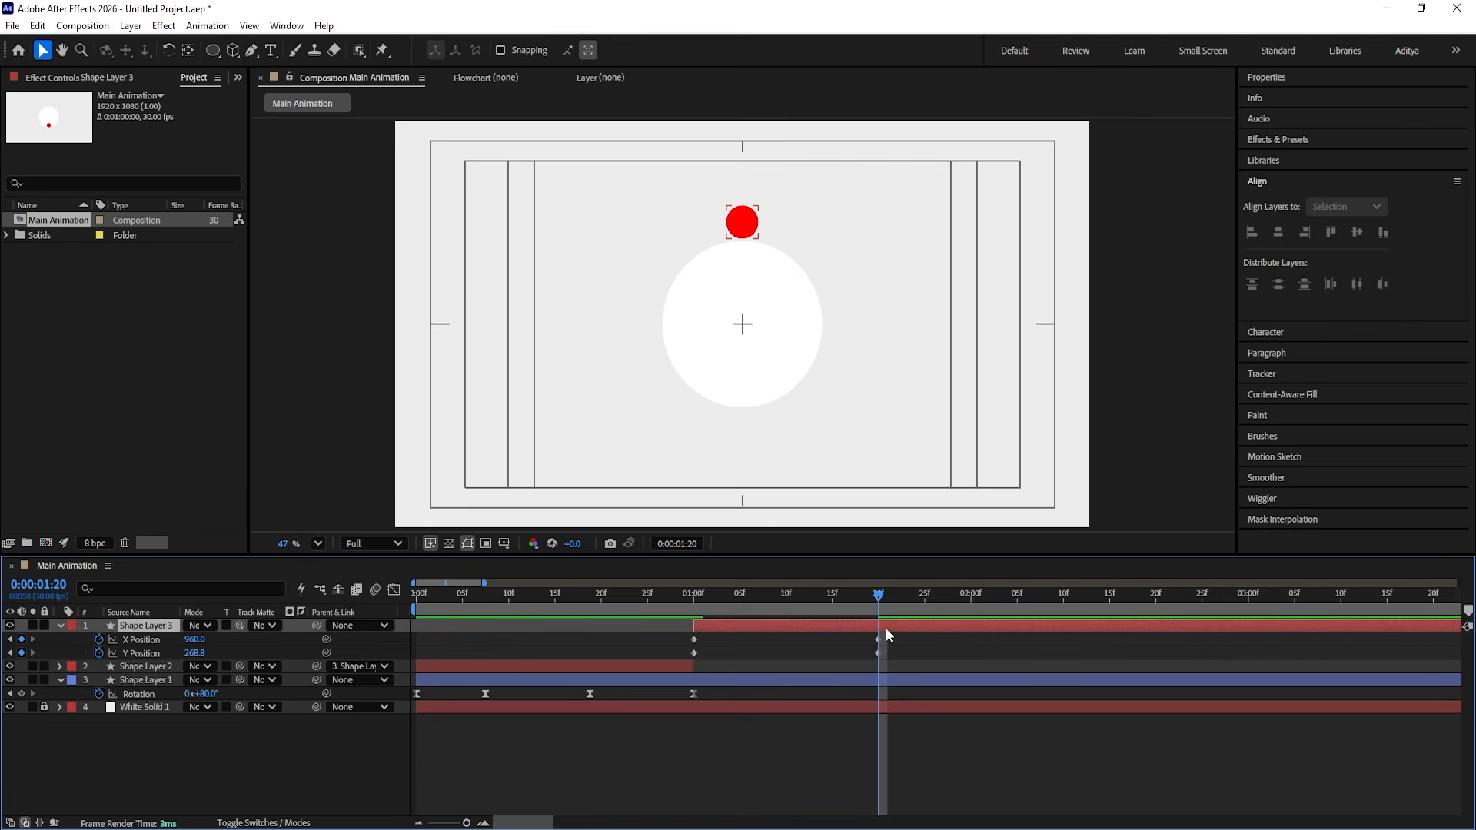
key(Down)
key(Down)
key(Down)
key(Down)
click(911, 642)
Step: At 0:00:01:10, set the Y Position of Shape Layer 3 to 53.8 and apply Easy Ease to its Y Position keyframes
click(794, 608)
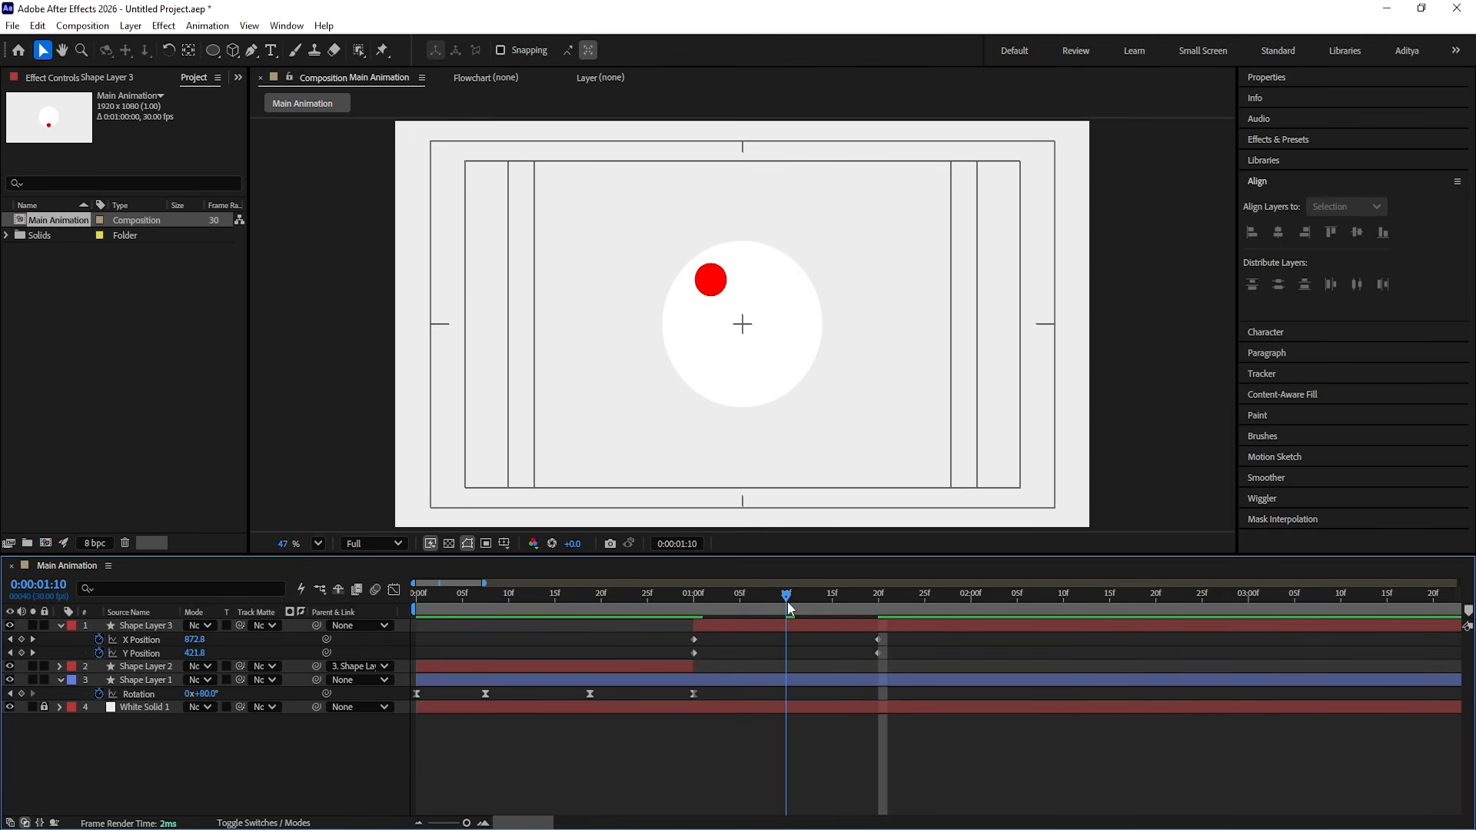
click(795, 624)
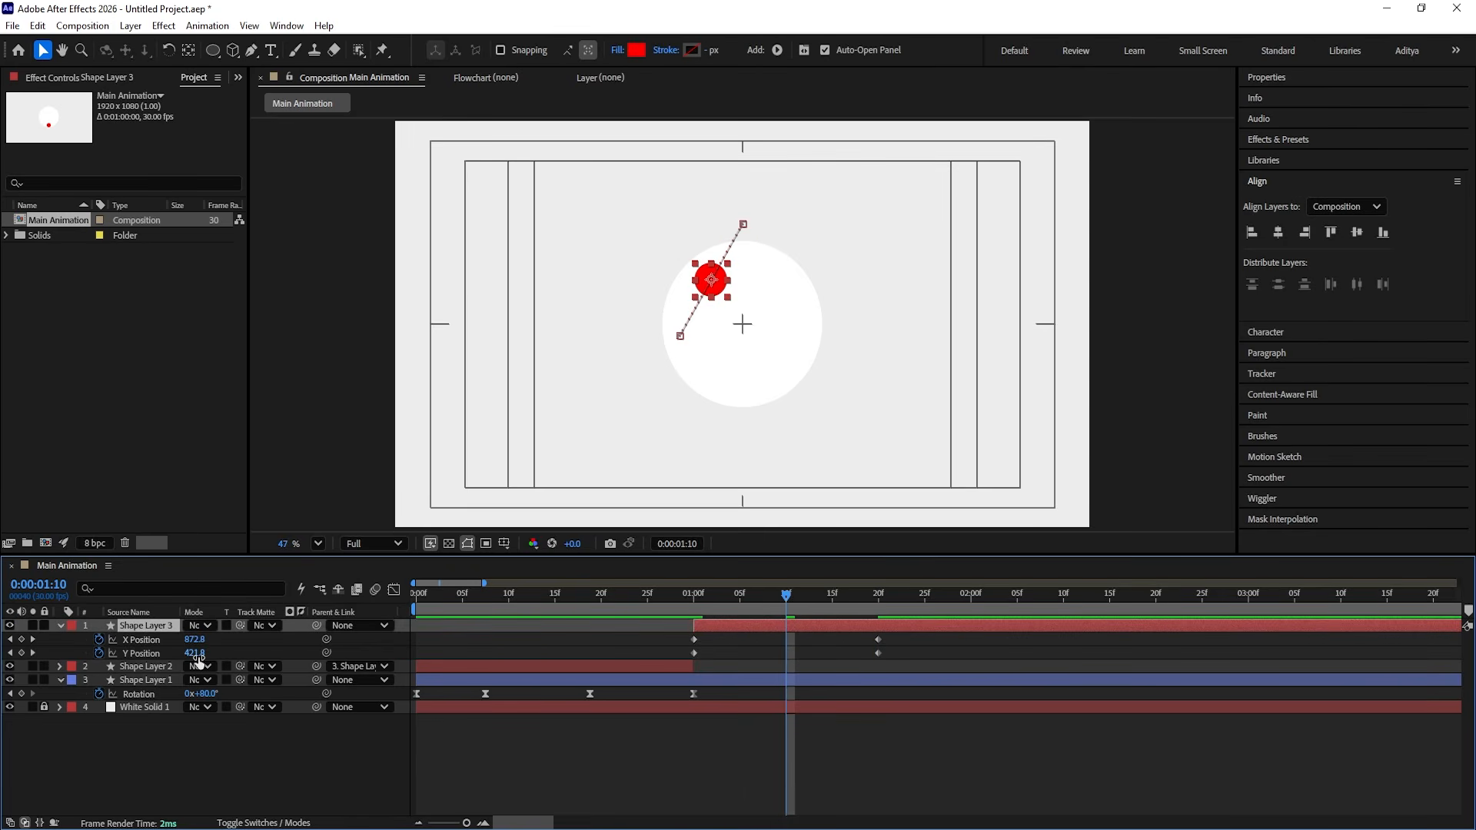
drag(199, 655, 56, 653)
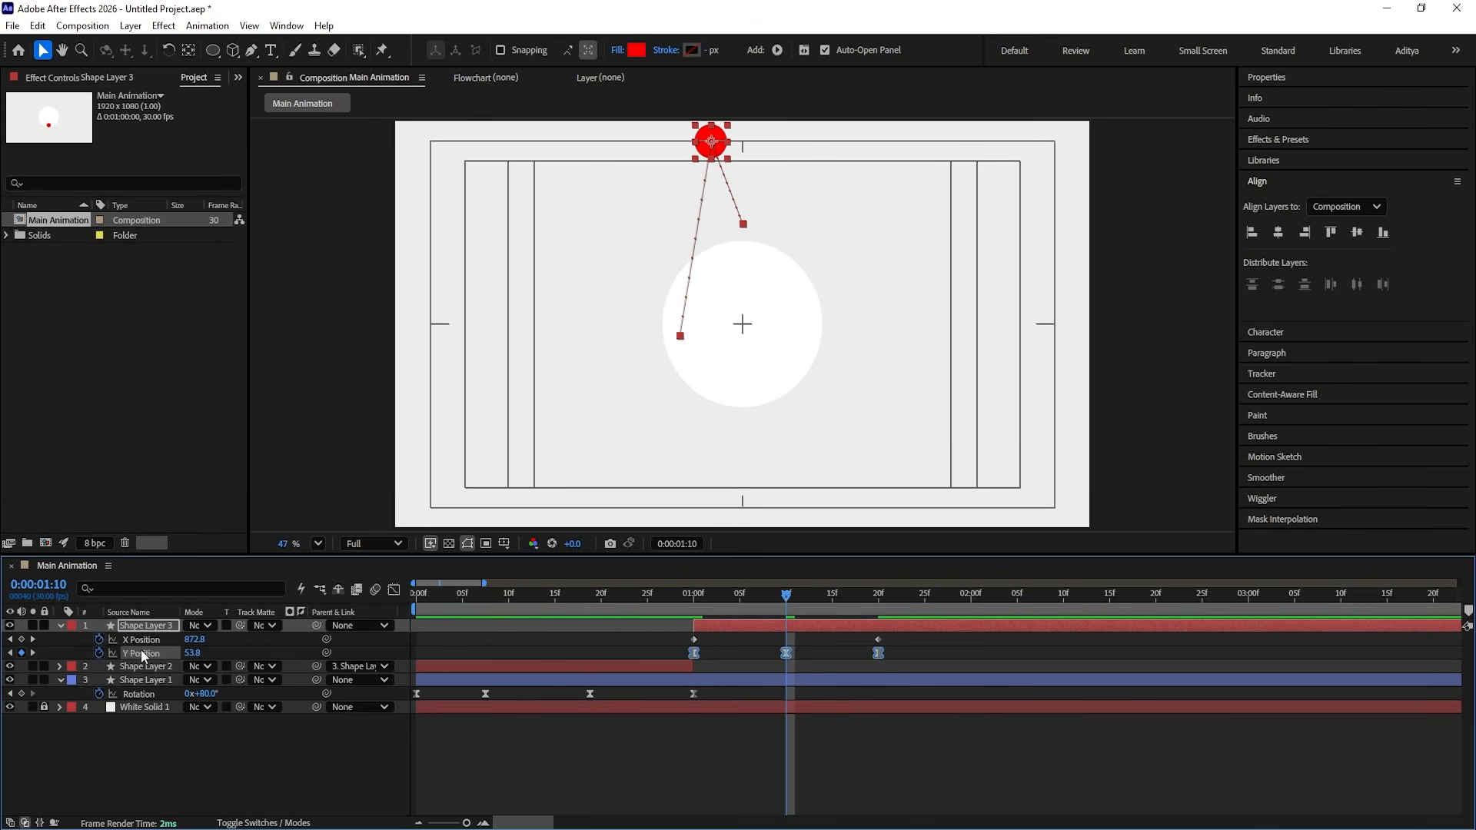
Step: Reshape the Y Position speed graph so the jump is slow at its peak and fast at both ends, and preview it
click(393, 589)
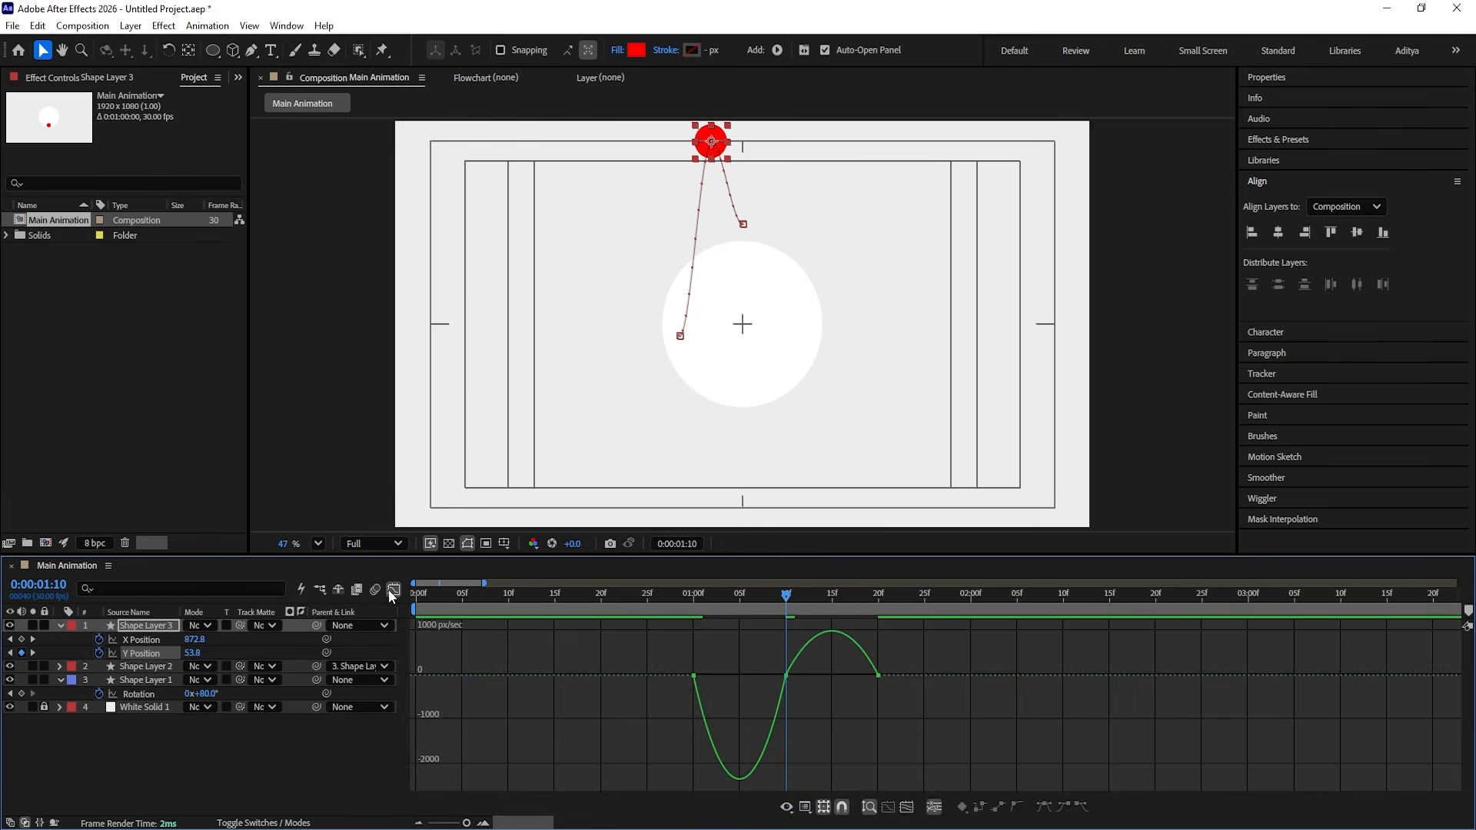
drag(763, 644, 877, 673)
click(785, 648)
click(662, 593)
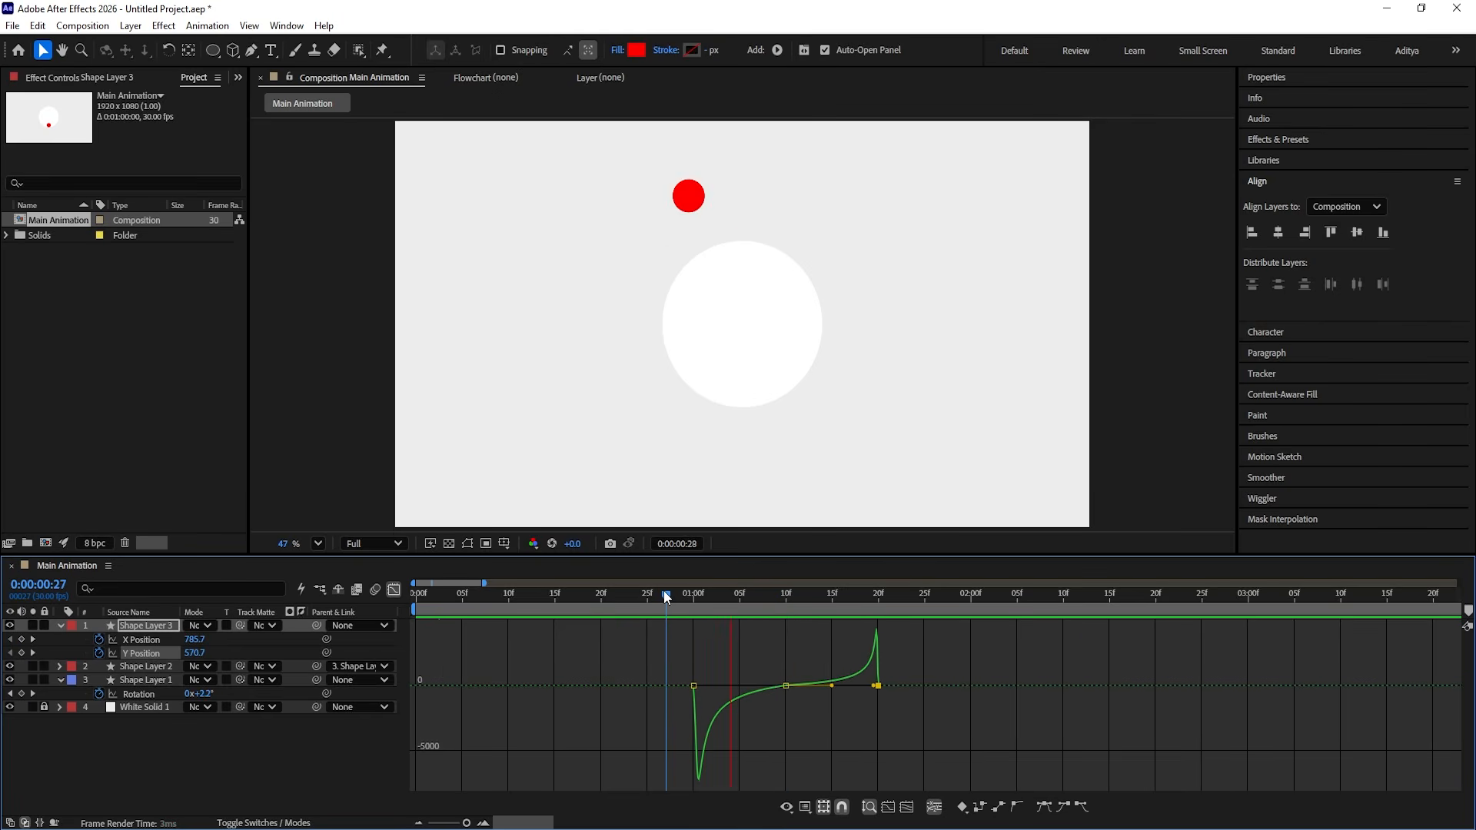
key(space)
click(395, 589)
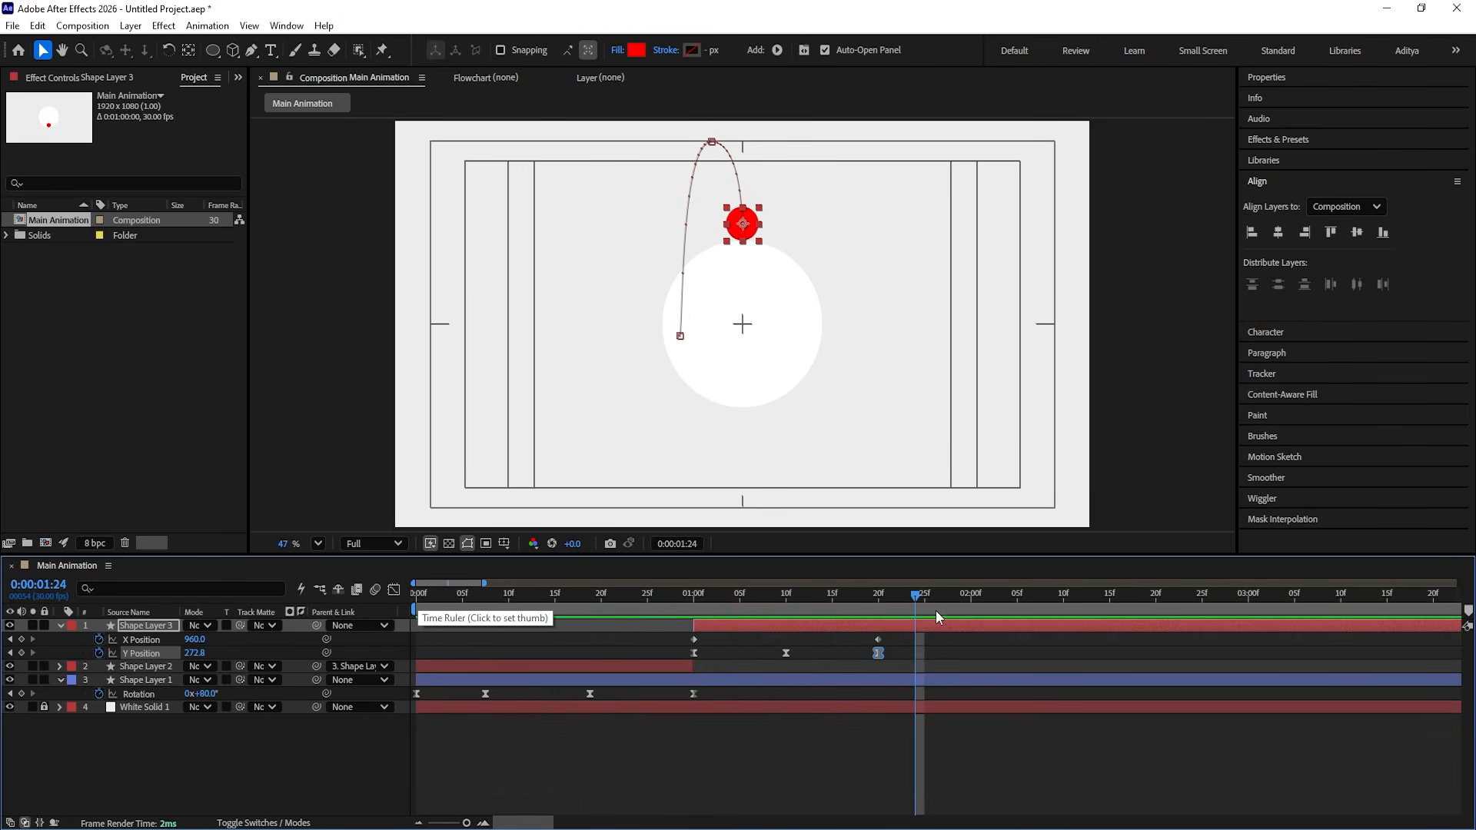
Step: Add a small bounce with a landing Y Position keyframe at 0:00:01:28 and a peak of 211.8 at 0:00:01:24
mouse_move(935, 610)
mouse_down()
mouse_move(878, 604)
mouse_move(948, 607)
mouse_up()
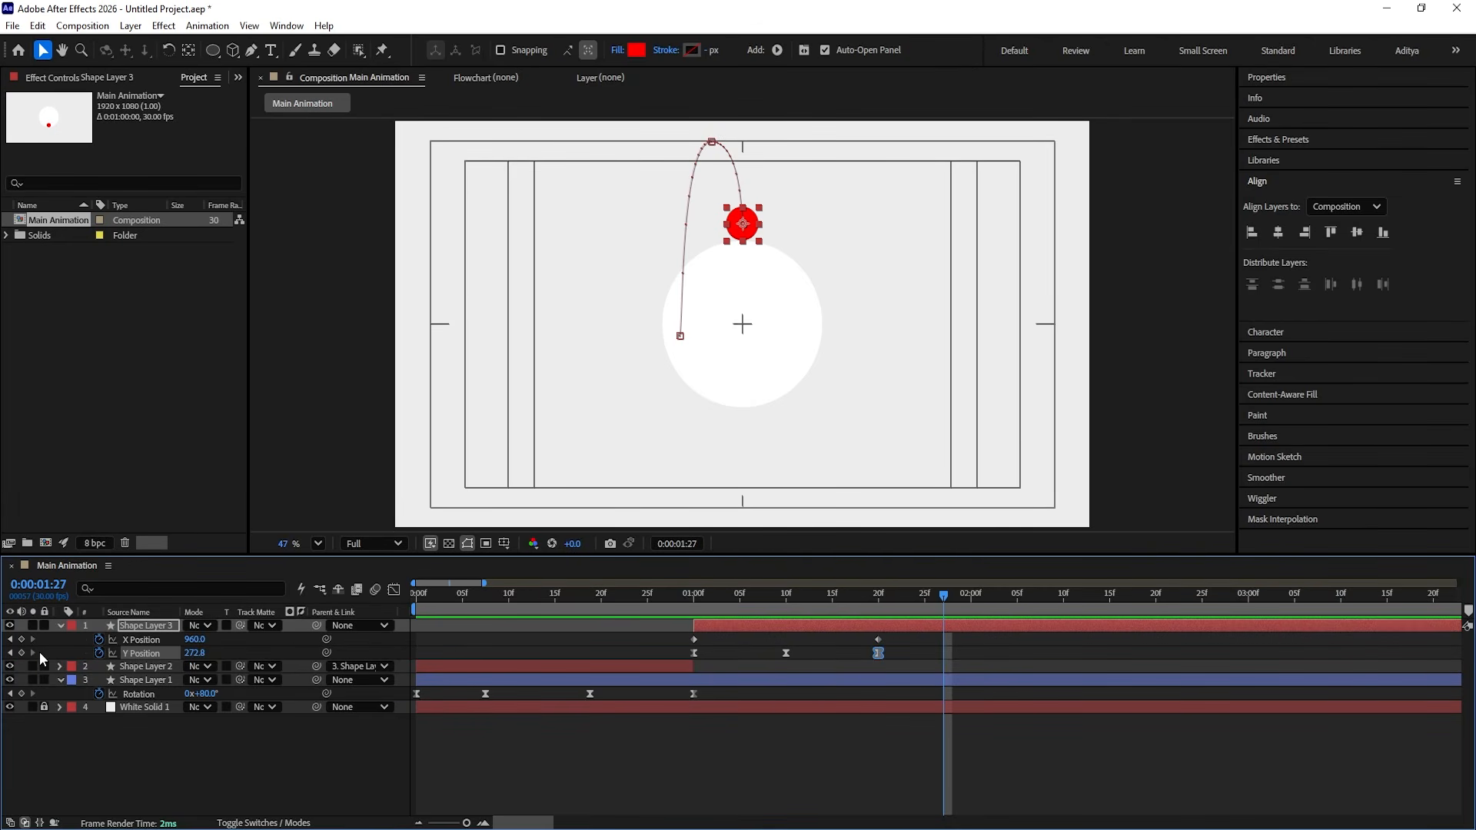
click(22, 652)
click(916, 602)
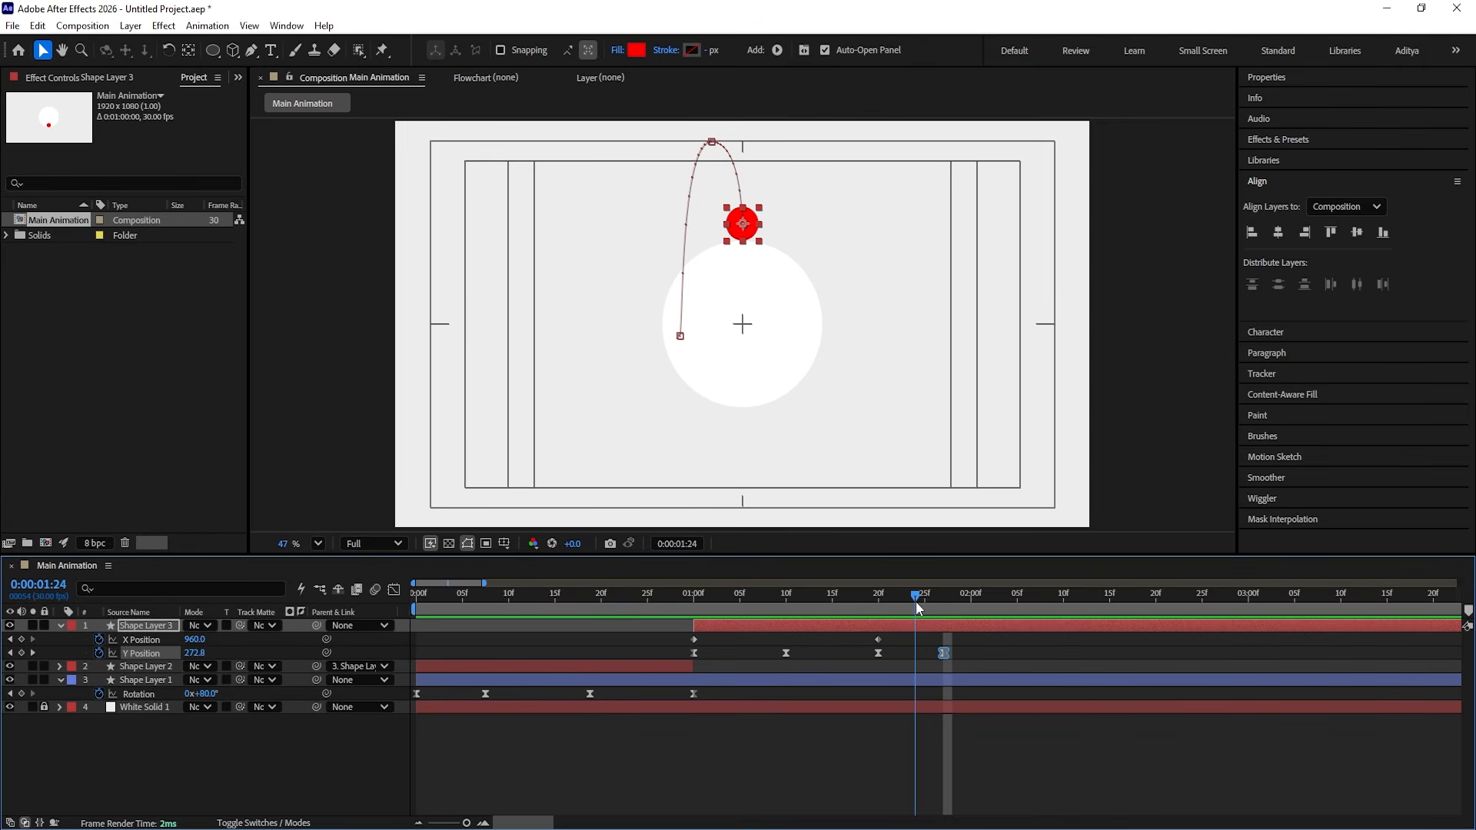
drag(945, 655, 955, 657)
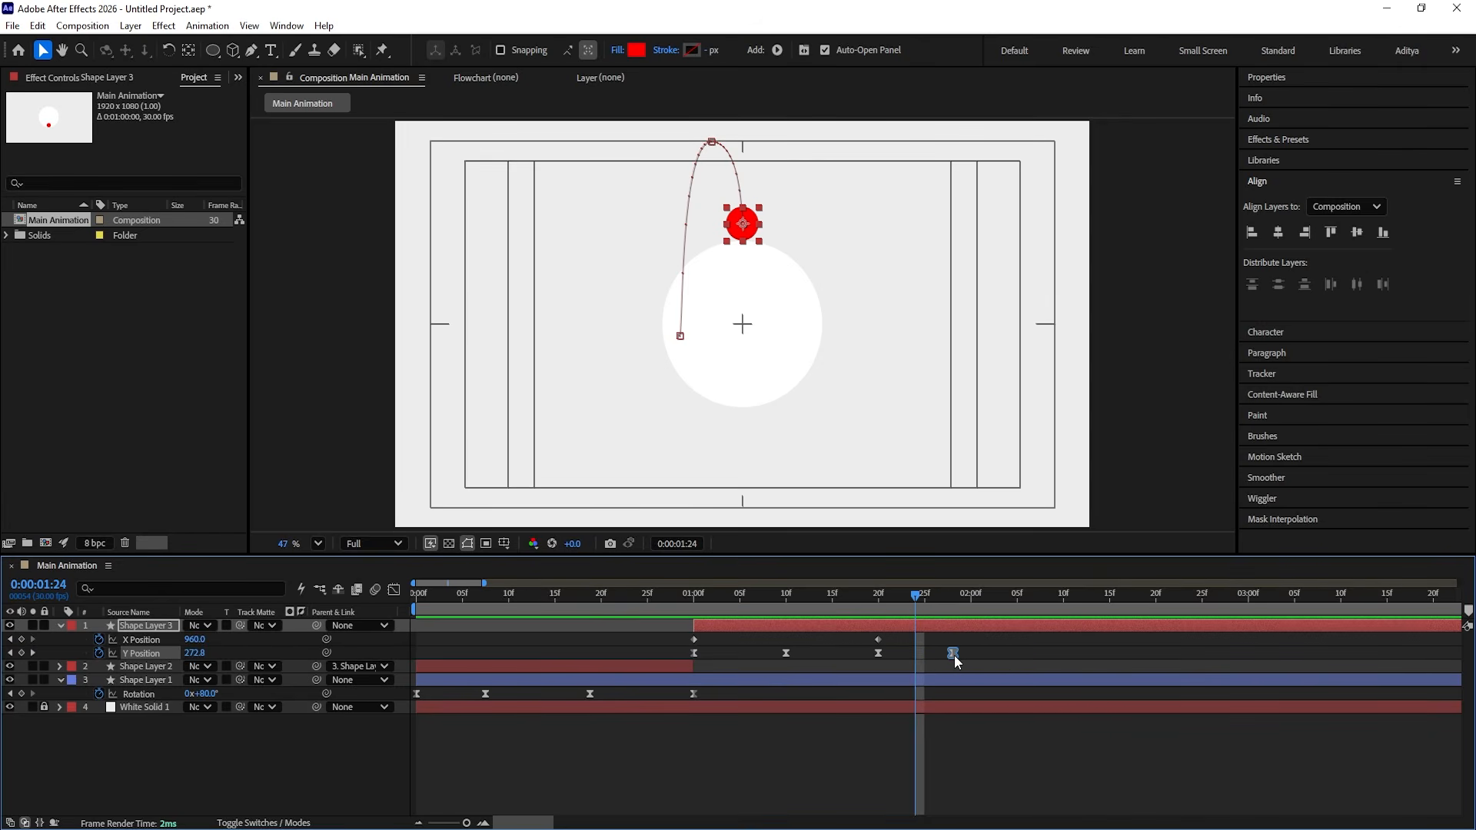
drag(184, 654, 130, 643)
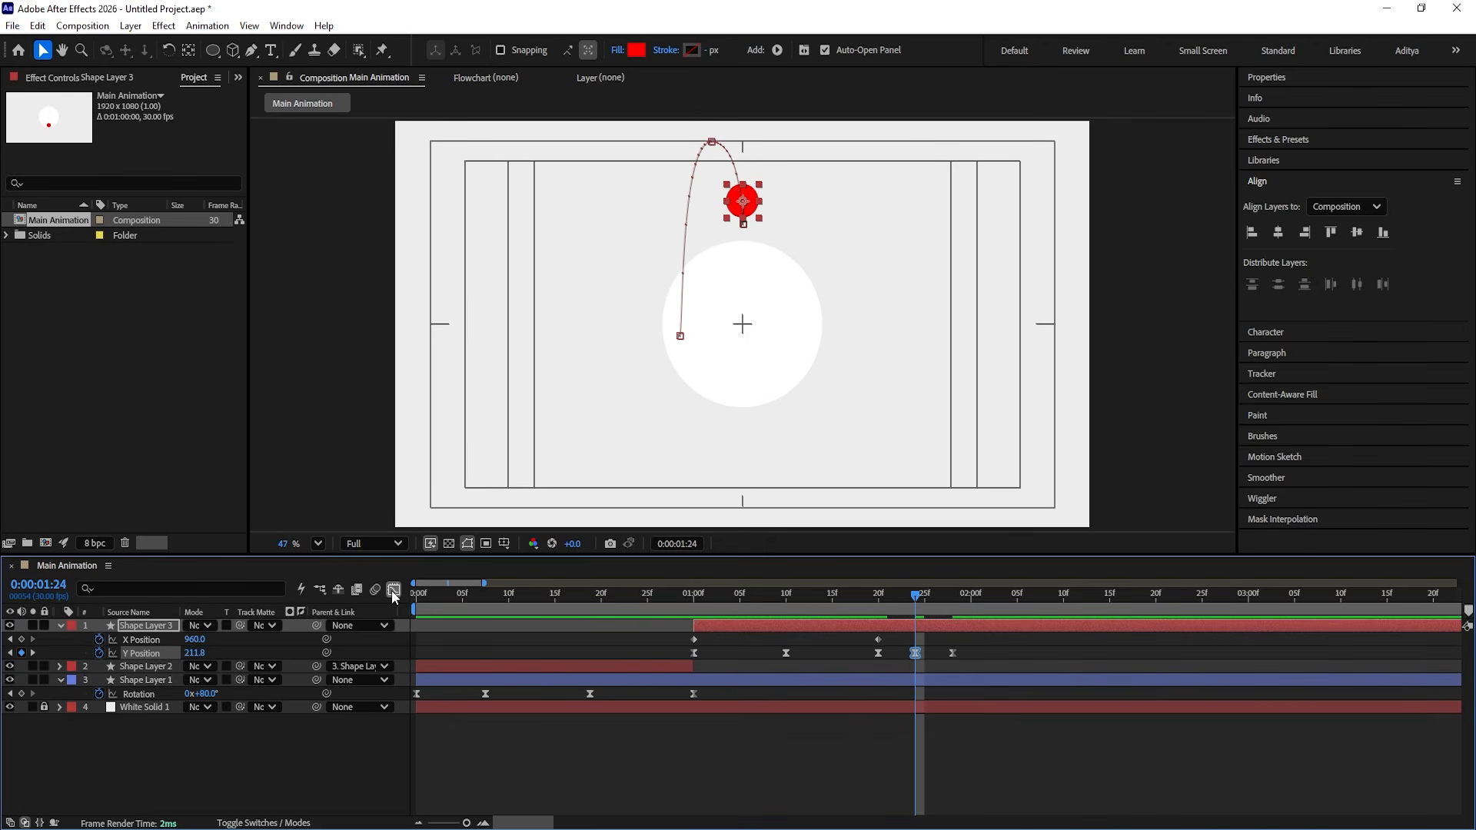
Step: Reshape the bounce's Y Position speed graph to be slow at the 0:00:01:24 peak and fast at takeoff and landing
click(394, 589)
scroll(569, 627, up, 2)
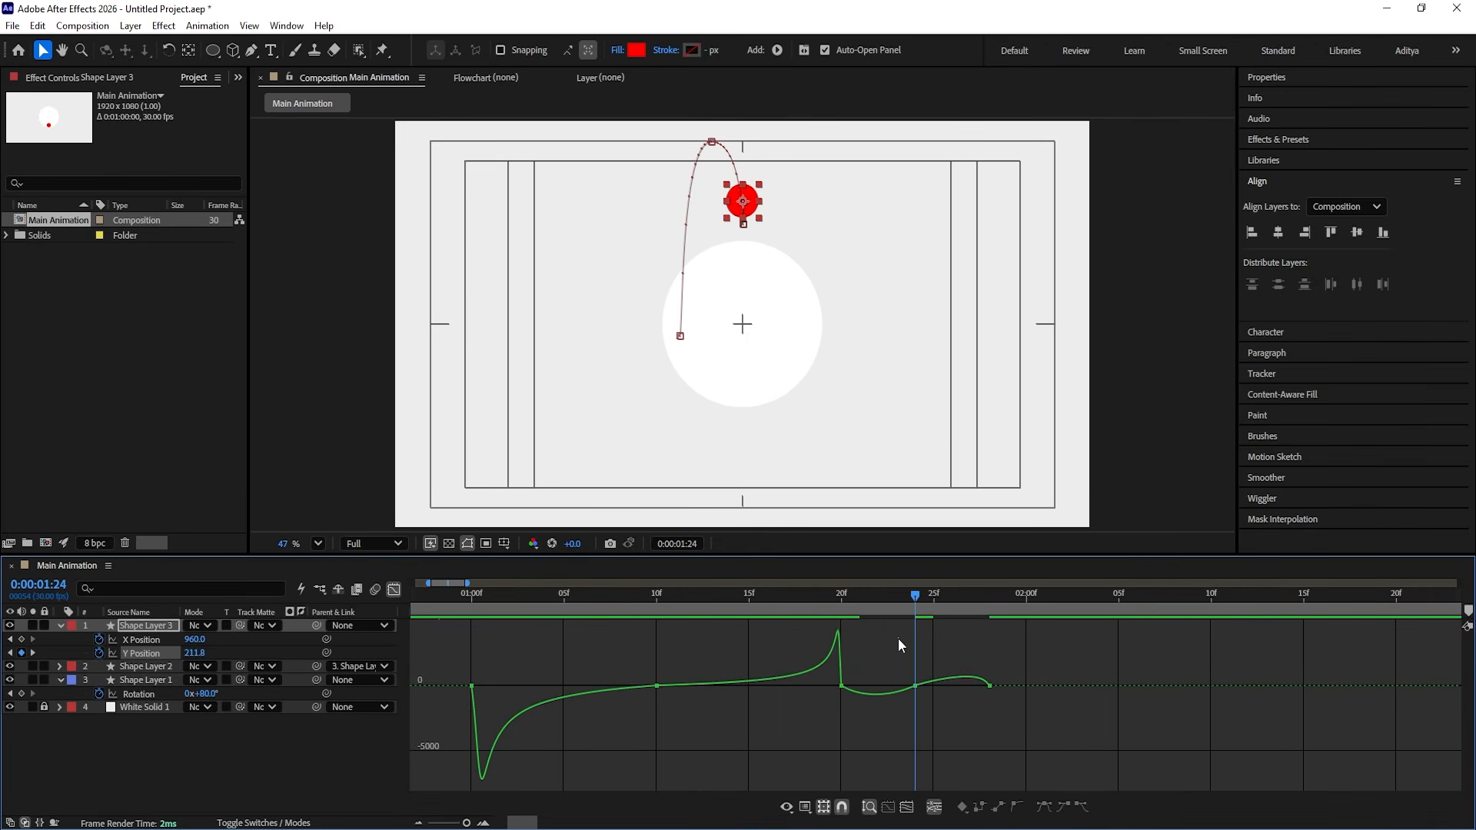
drag(898, 638, 1032, 703)
drag(887, 656, 953, 686)
click(935, 694)
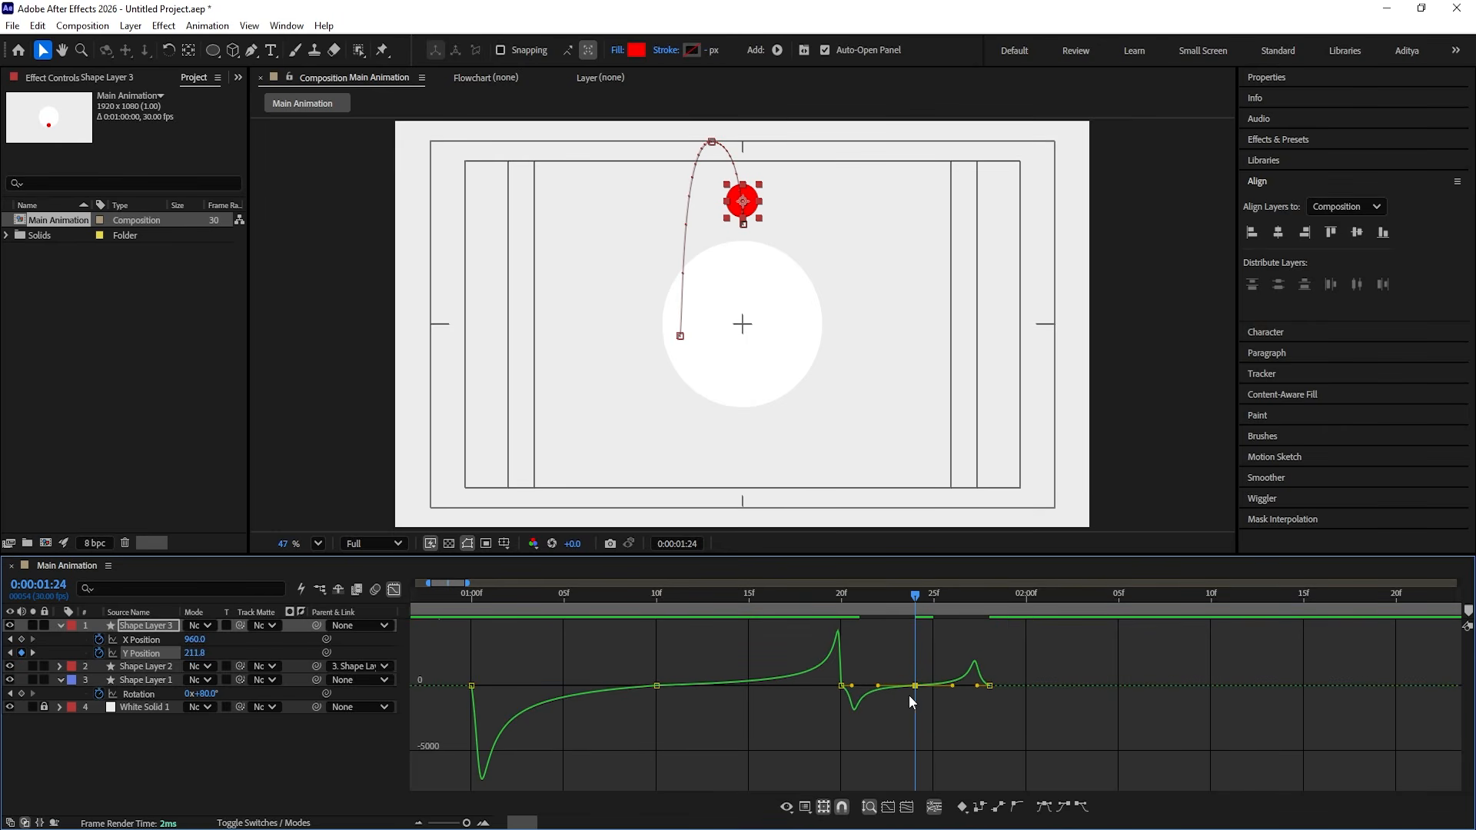
click(859, 689)
click(841, 685)
drag(854, 689, 846, 687)
drag(1044, 665, 988, 686)
Step: Preview the bounce, and play the whole animation from the first frame
click(784, 601)
key(space)
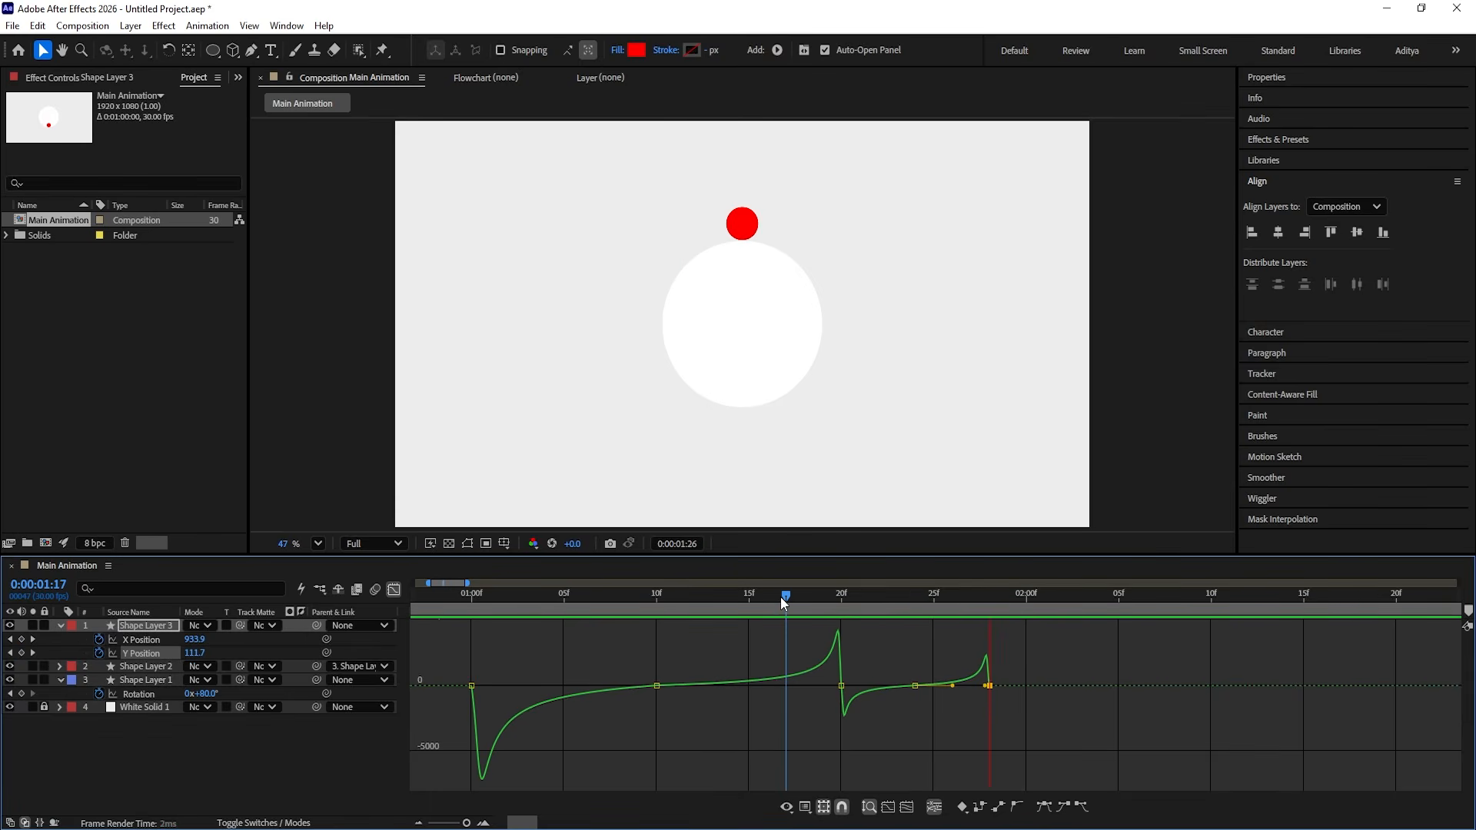
key(space)
click(394, 589)
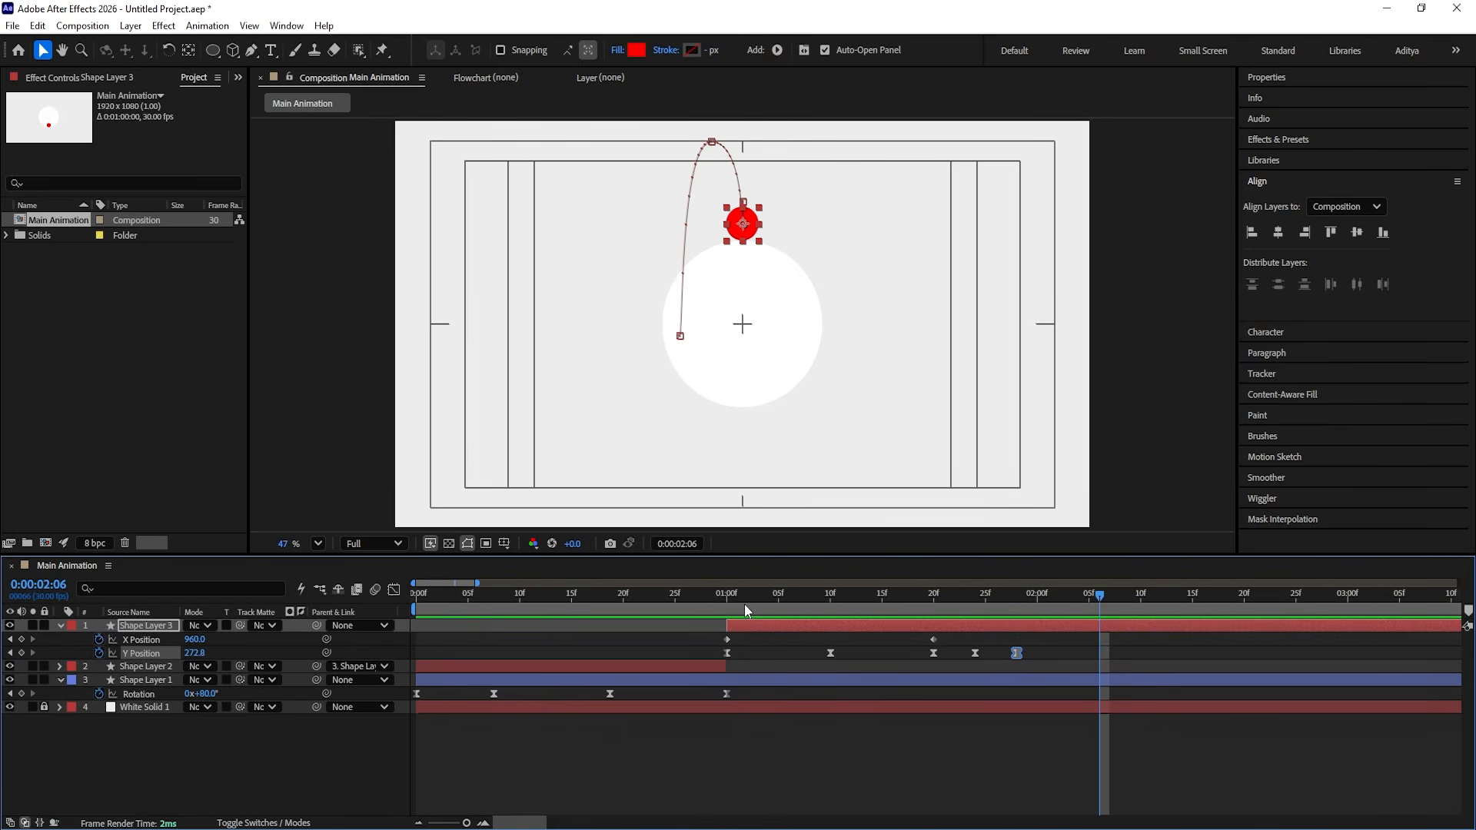
drag(743, 595, 140, 601)
key(space)
key(space)
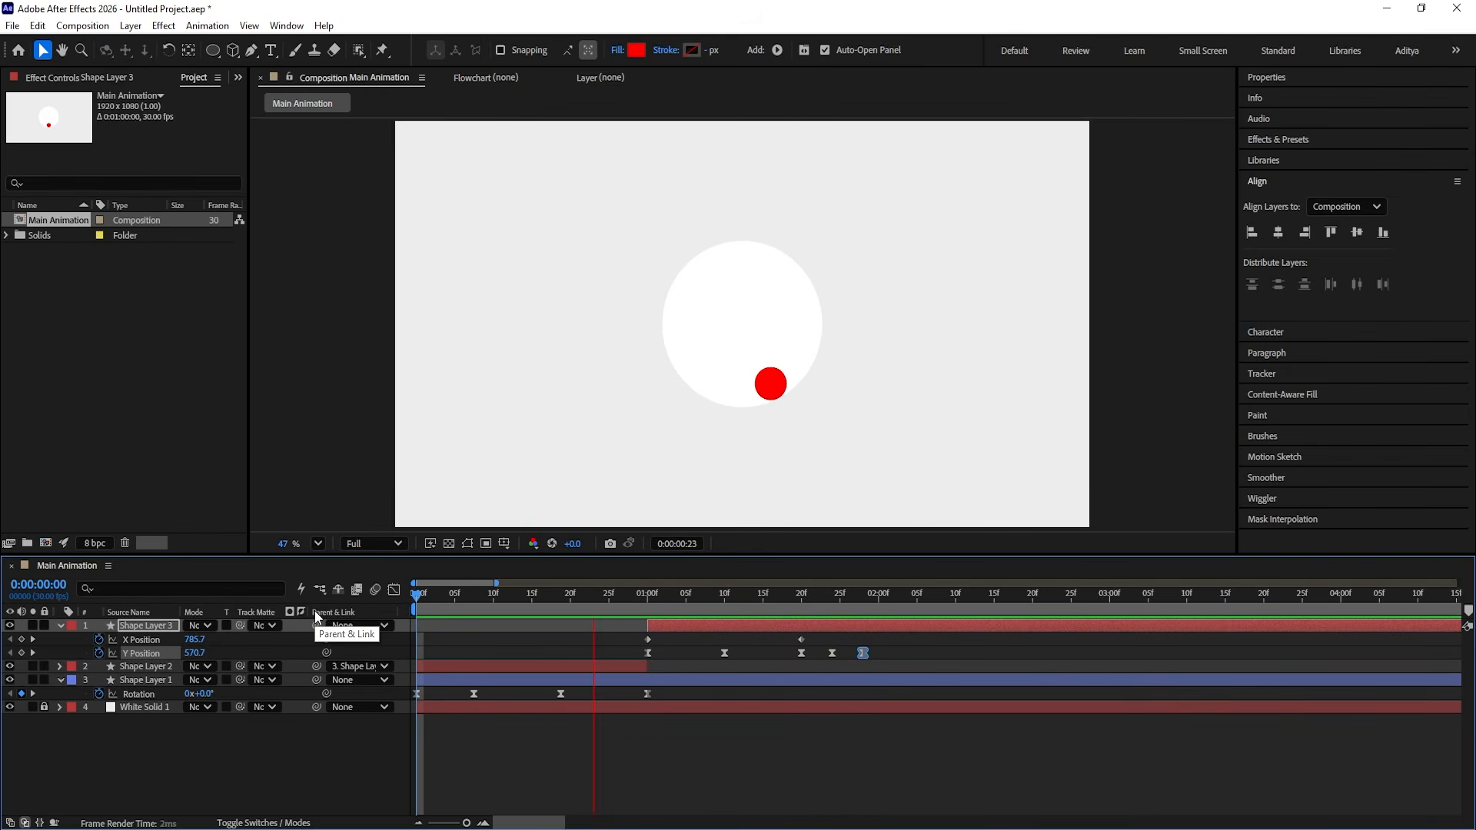
key(space)
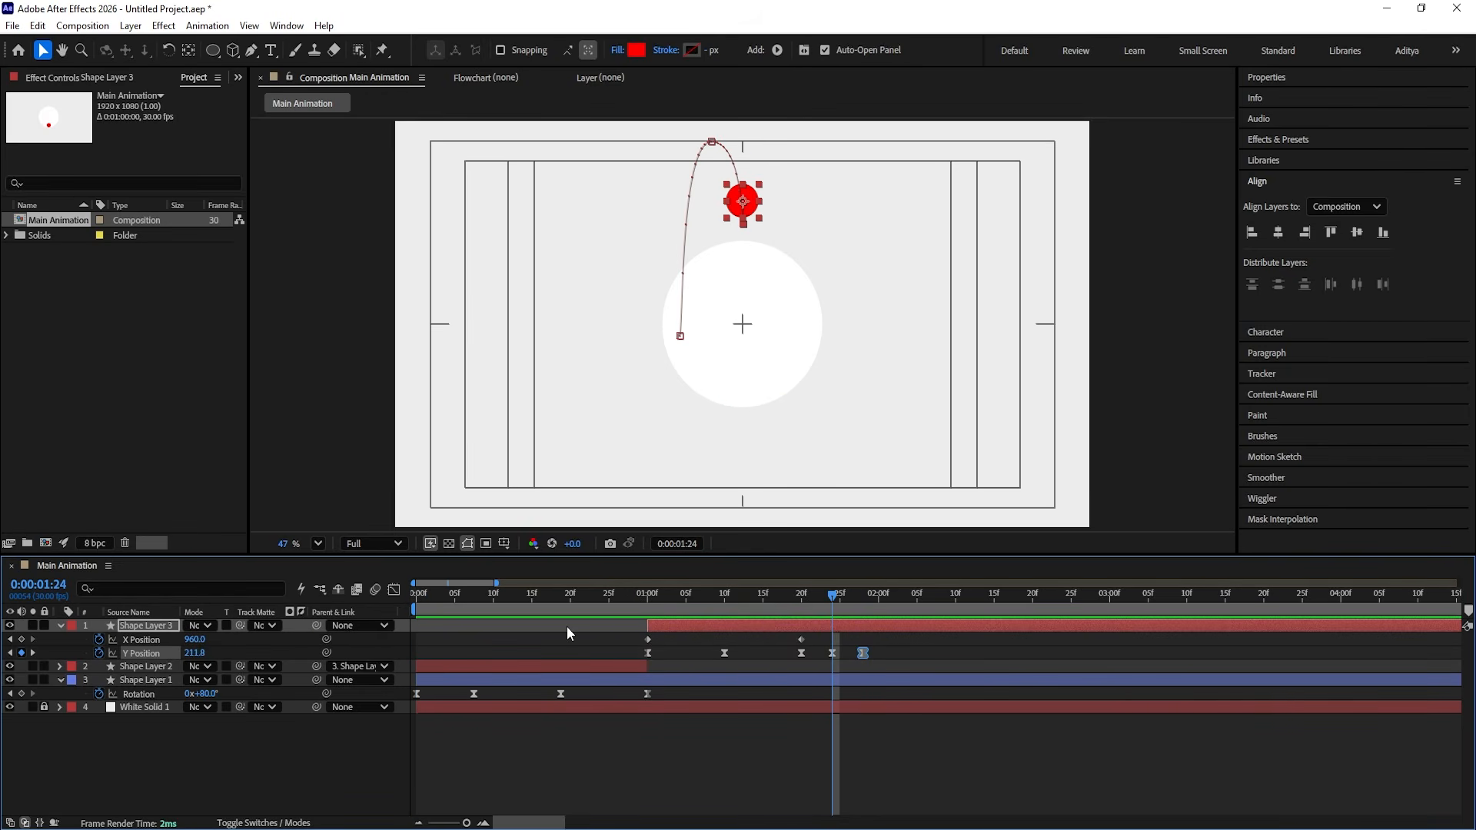
Step: Duplicate Shape Layer 3 and change the fill of the lower copy to yellow
key(i)
click(666, 623)
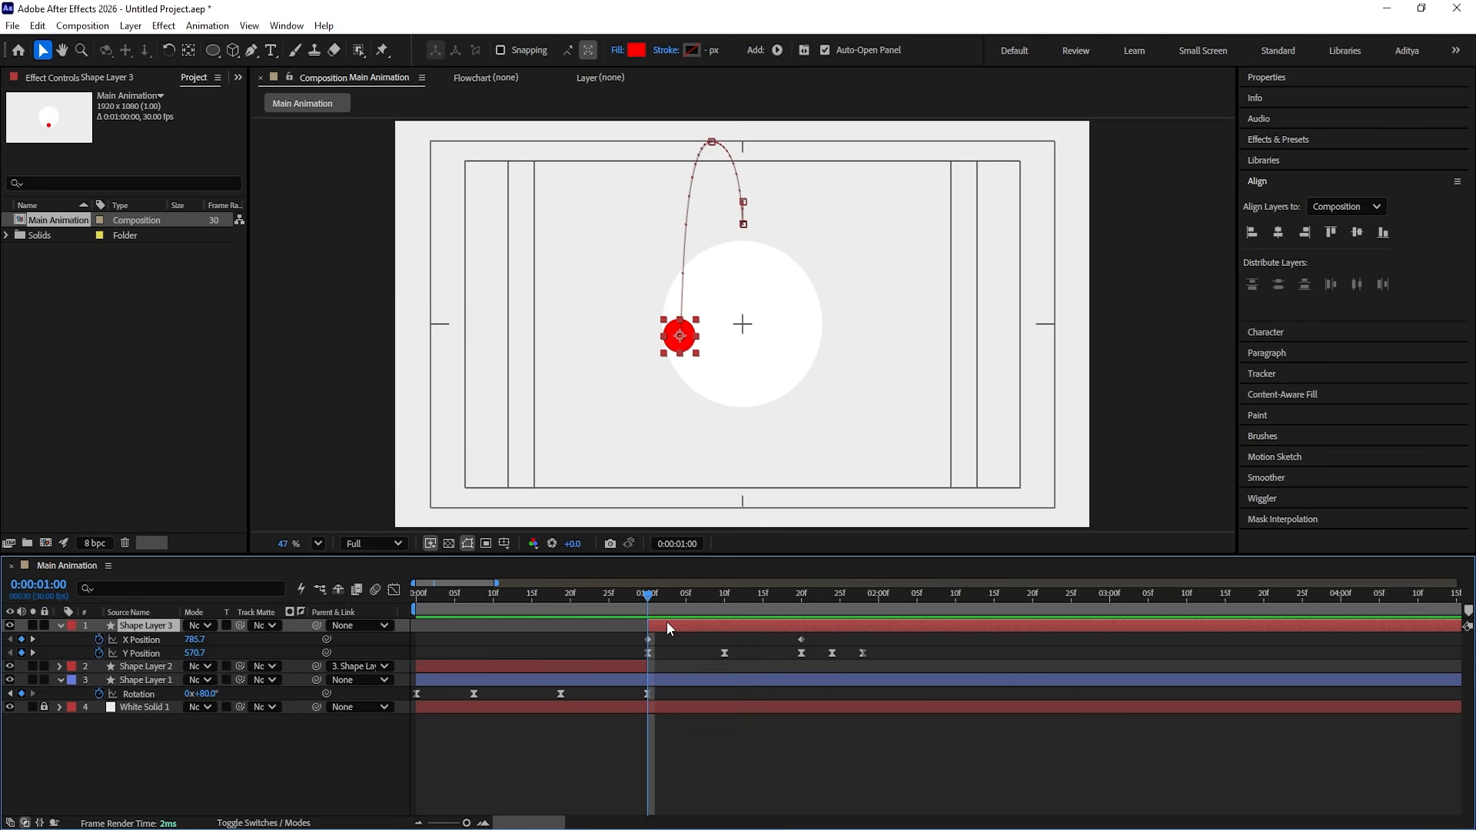
key(ctrl+d)
click(124, 641)
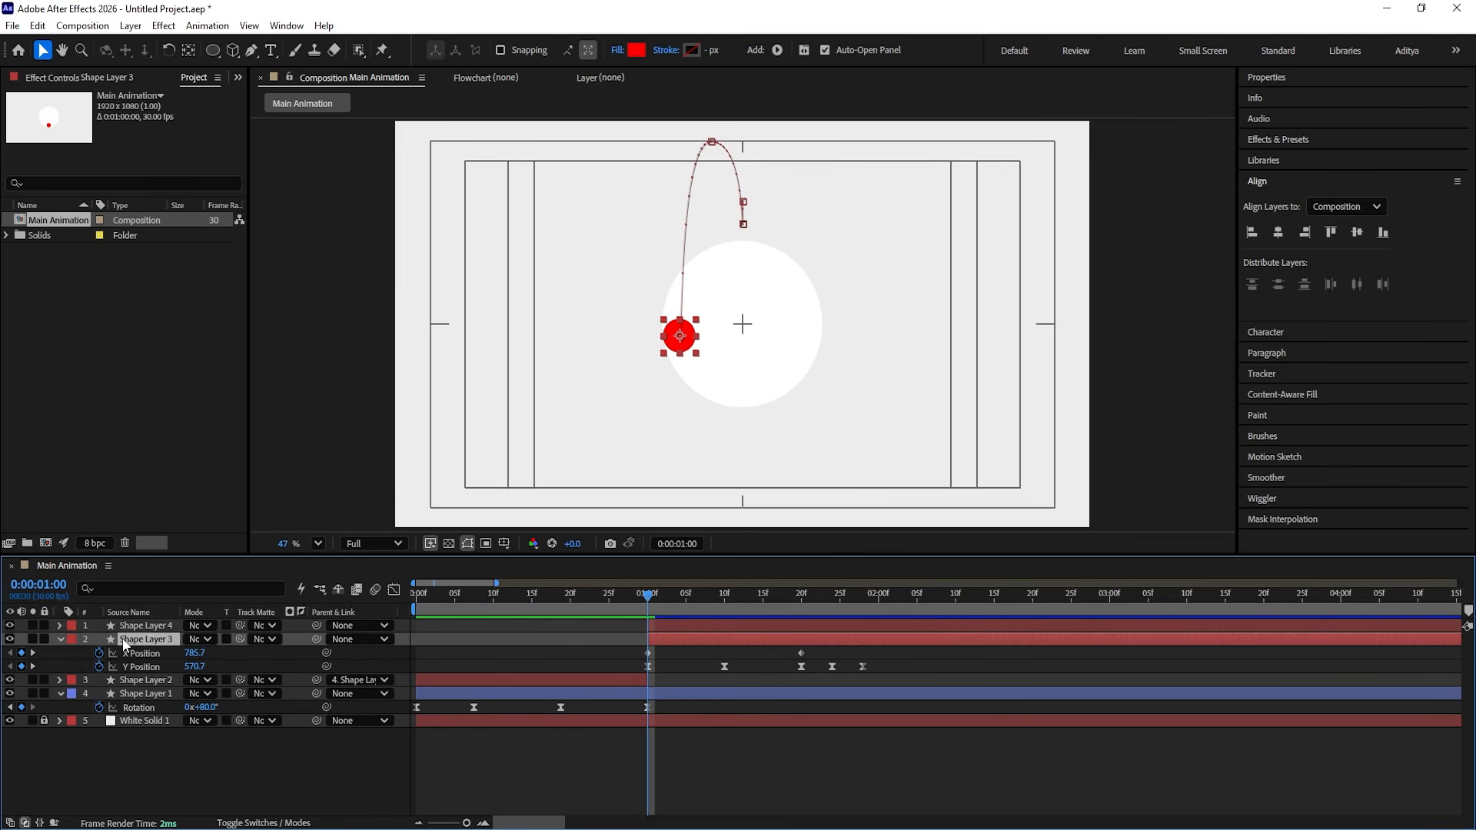
click(635, 52)
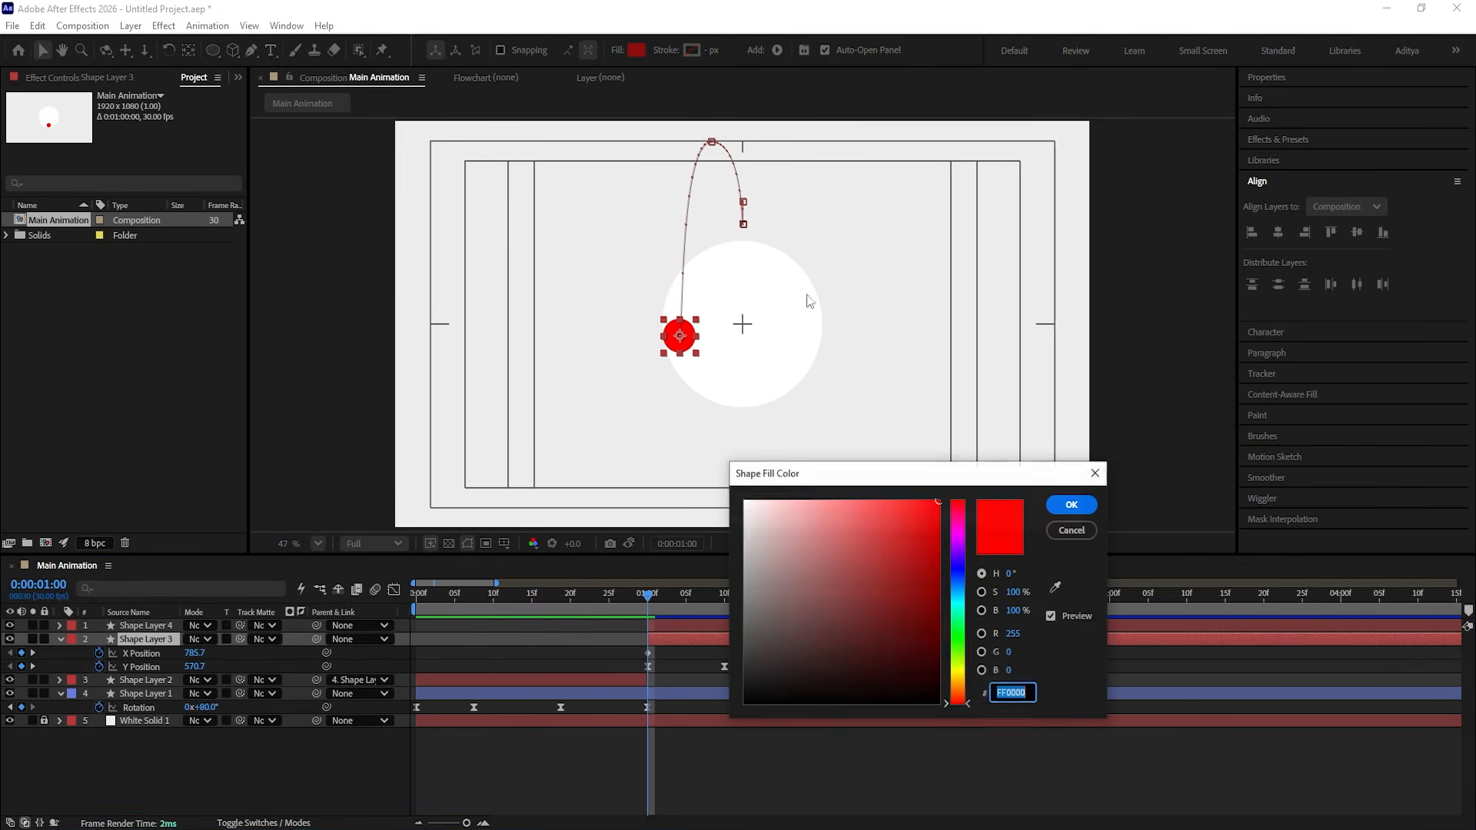
click(957, 674)
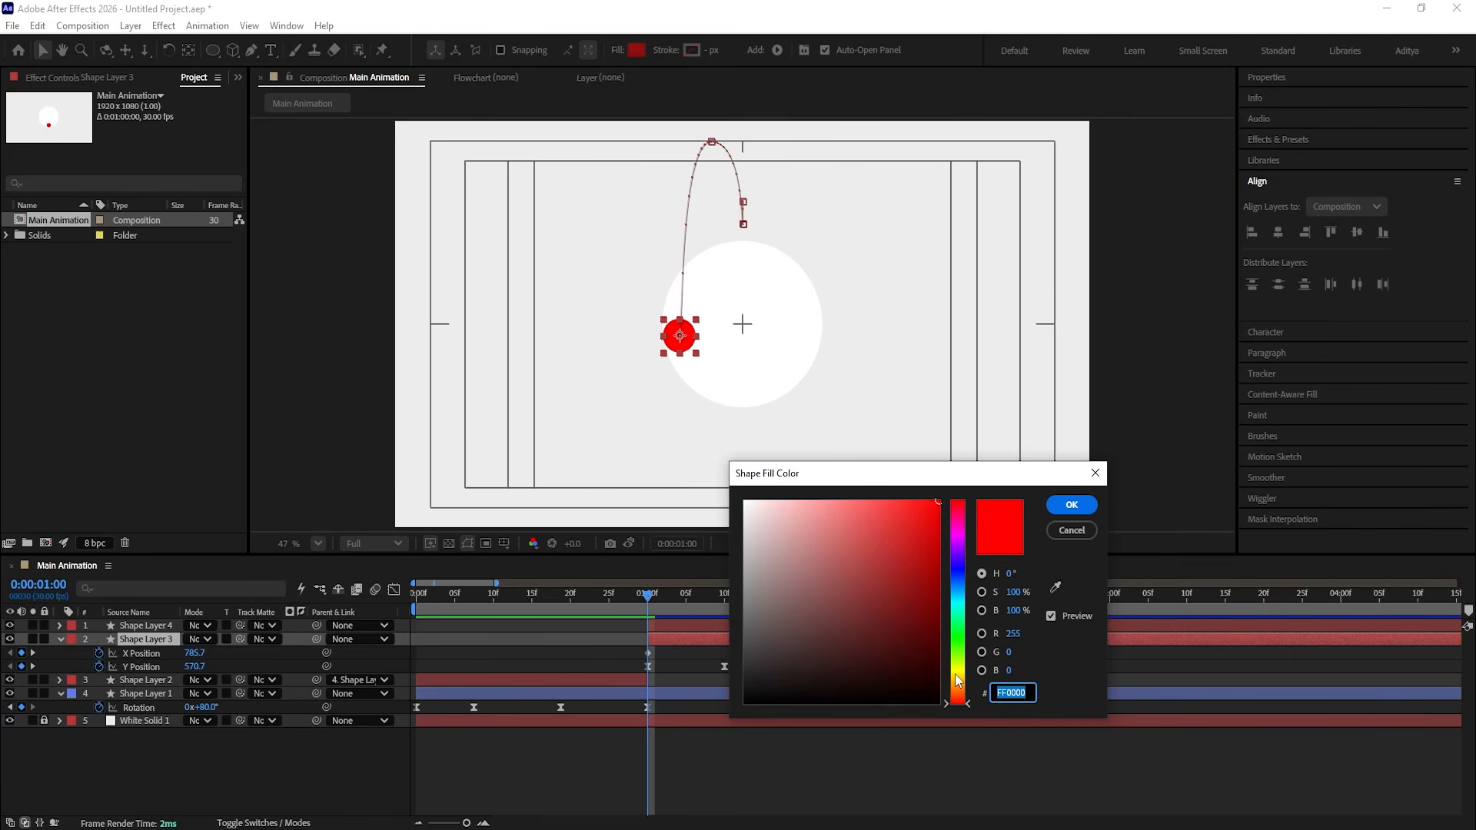
click(1072, 505)
Step: At 0:00:01:20, shift the yellow circle's last three Y Position keyframes down together, setting the current one to 535.8
key(k)
key(k)
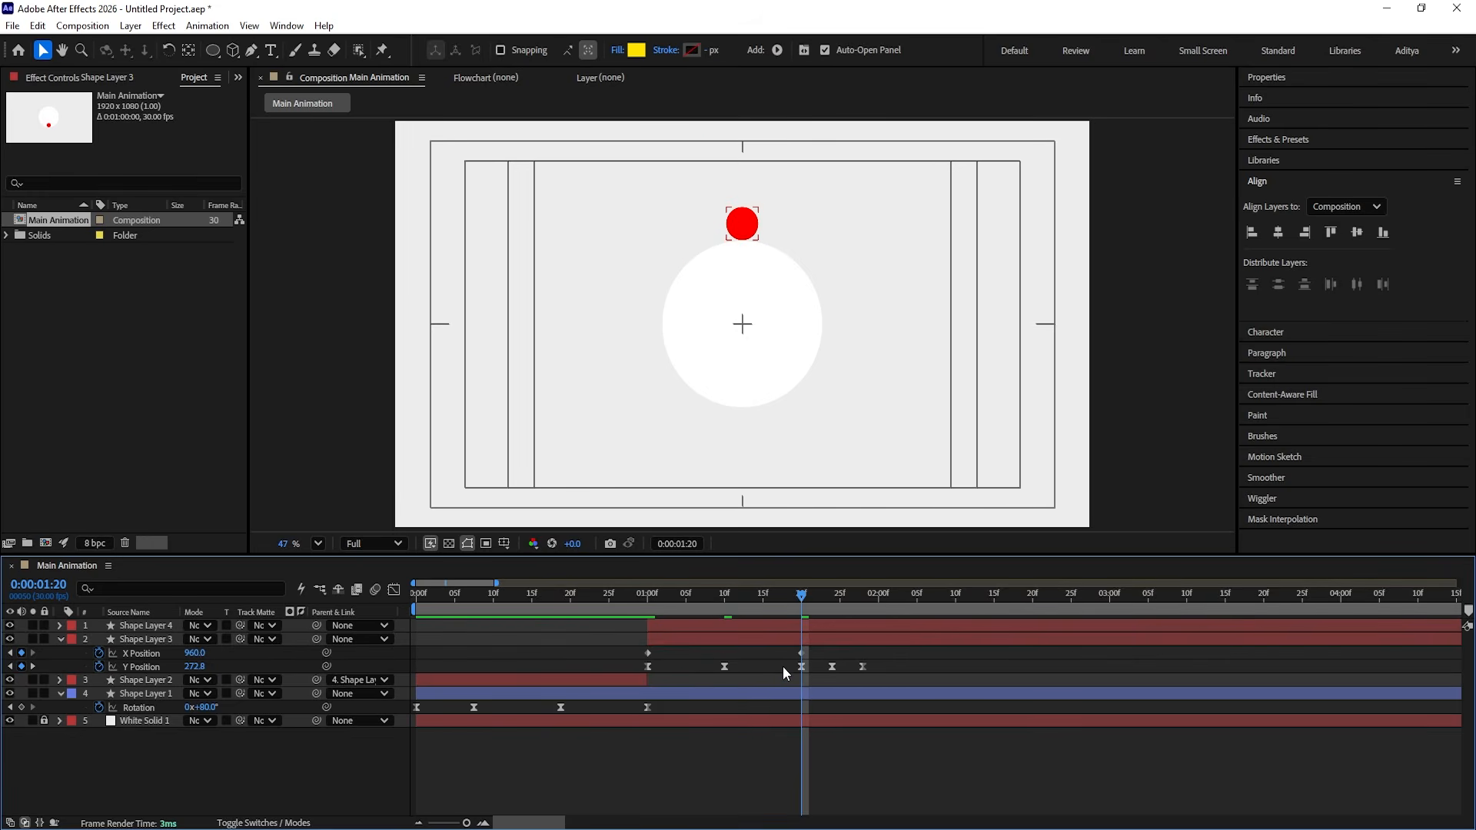
drag(783, 666, 886, 681)
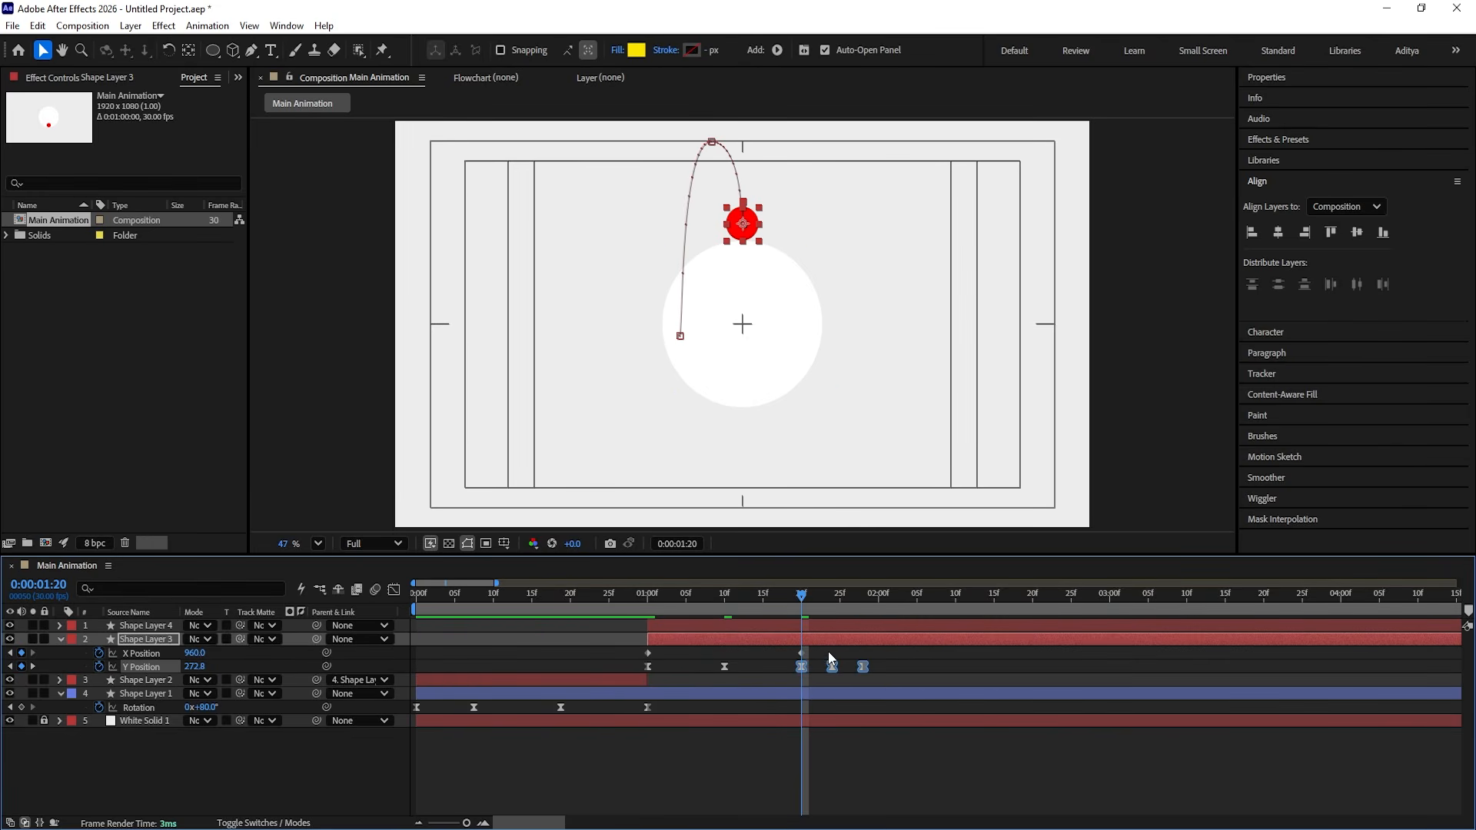
drag(191, 668, 403, 679)
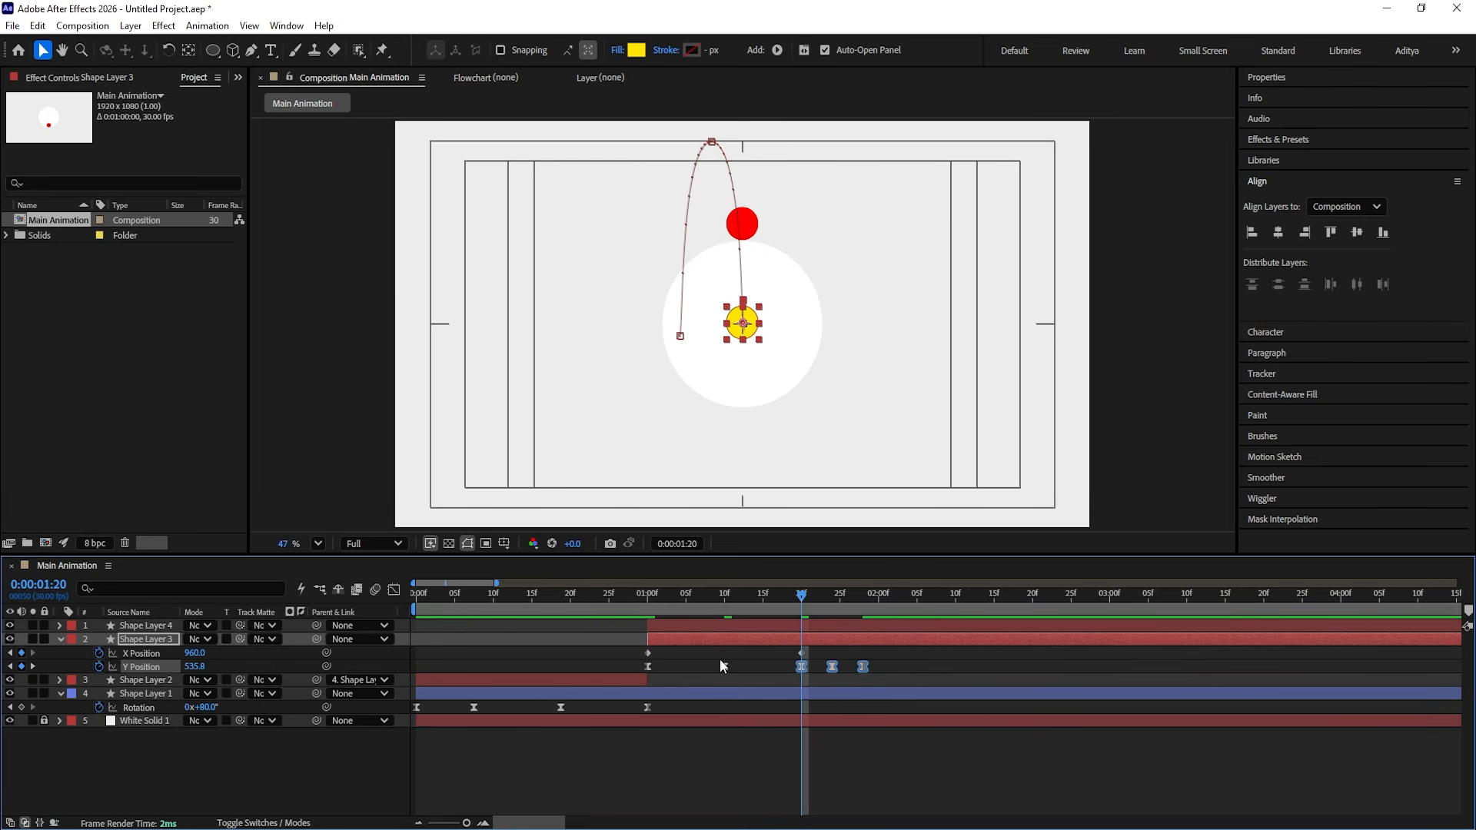
Step: Preview the red and yellow circles jumping together, starting from 0:00:00:24
drag(723, 597, 603, 601)
key(space)
click(741, 592)
key(space)
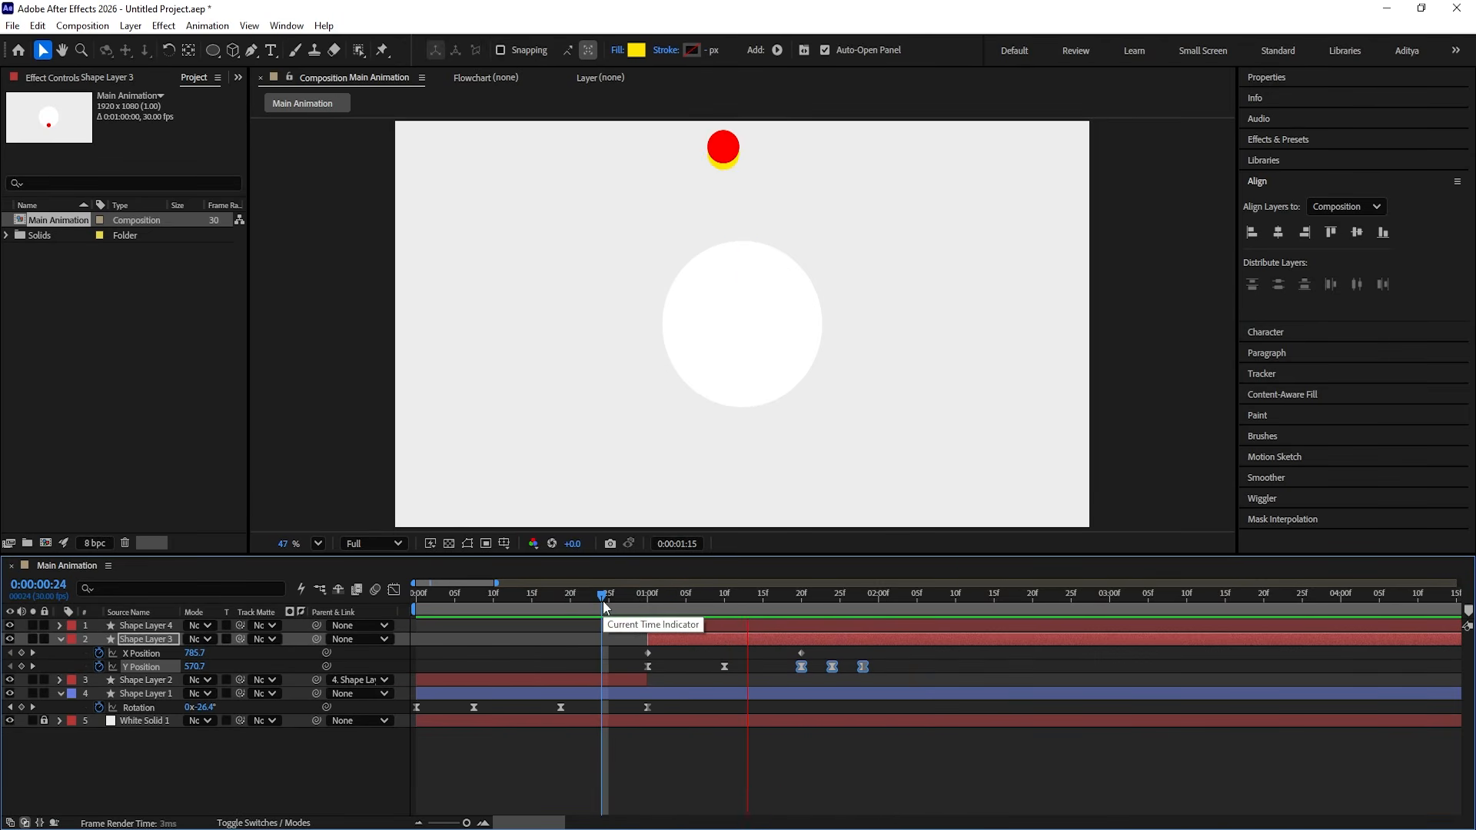
key(space)
Step: Lower the yellow circle's jump peak by setting its Y Position to 279.8 at 0:00:01:10
click(722, 608)
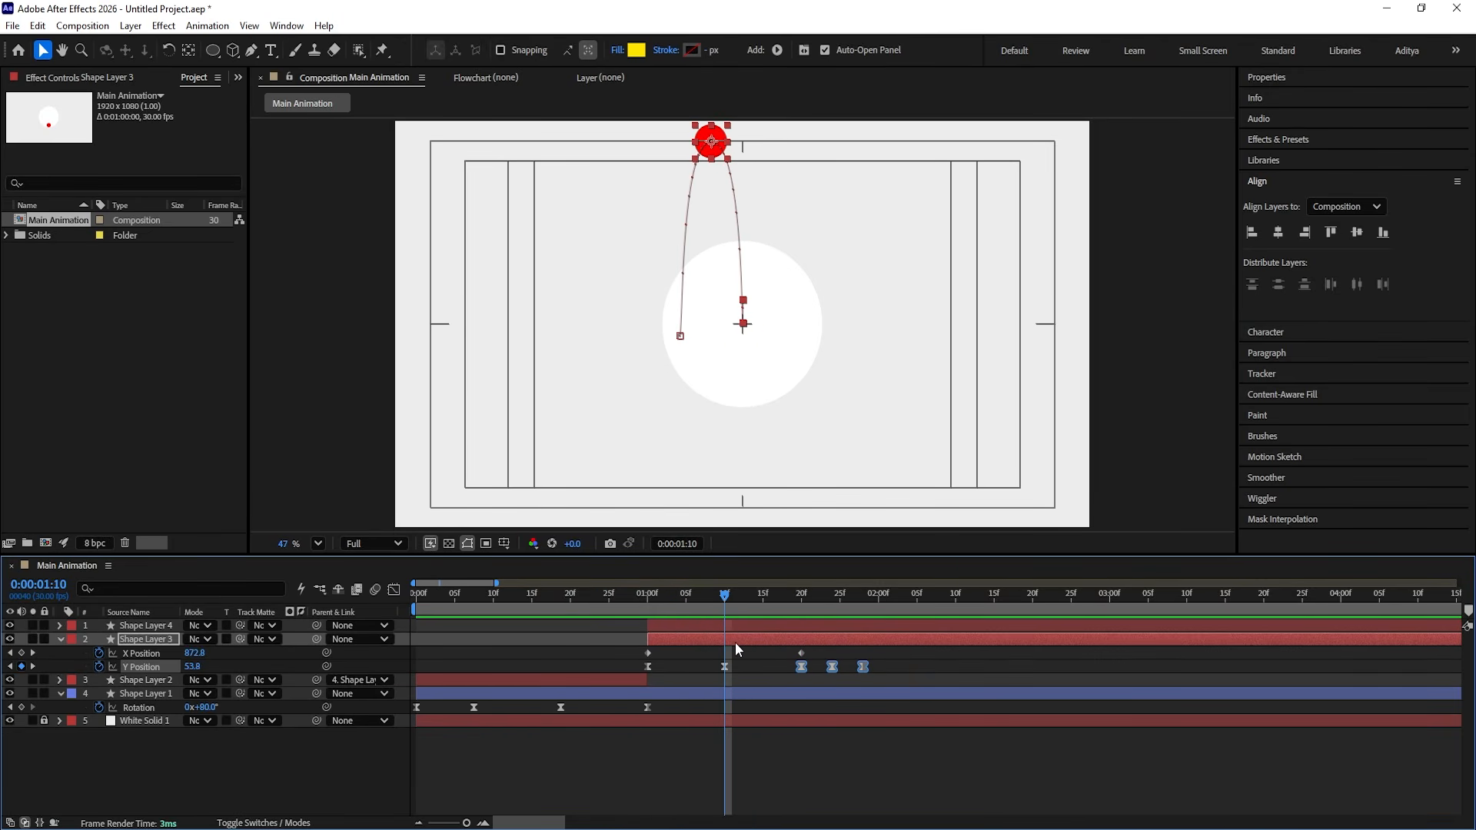
click(735, 643)
drag(194, 666, 361, 661)
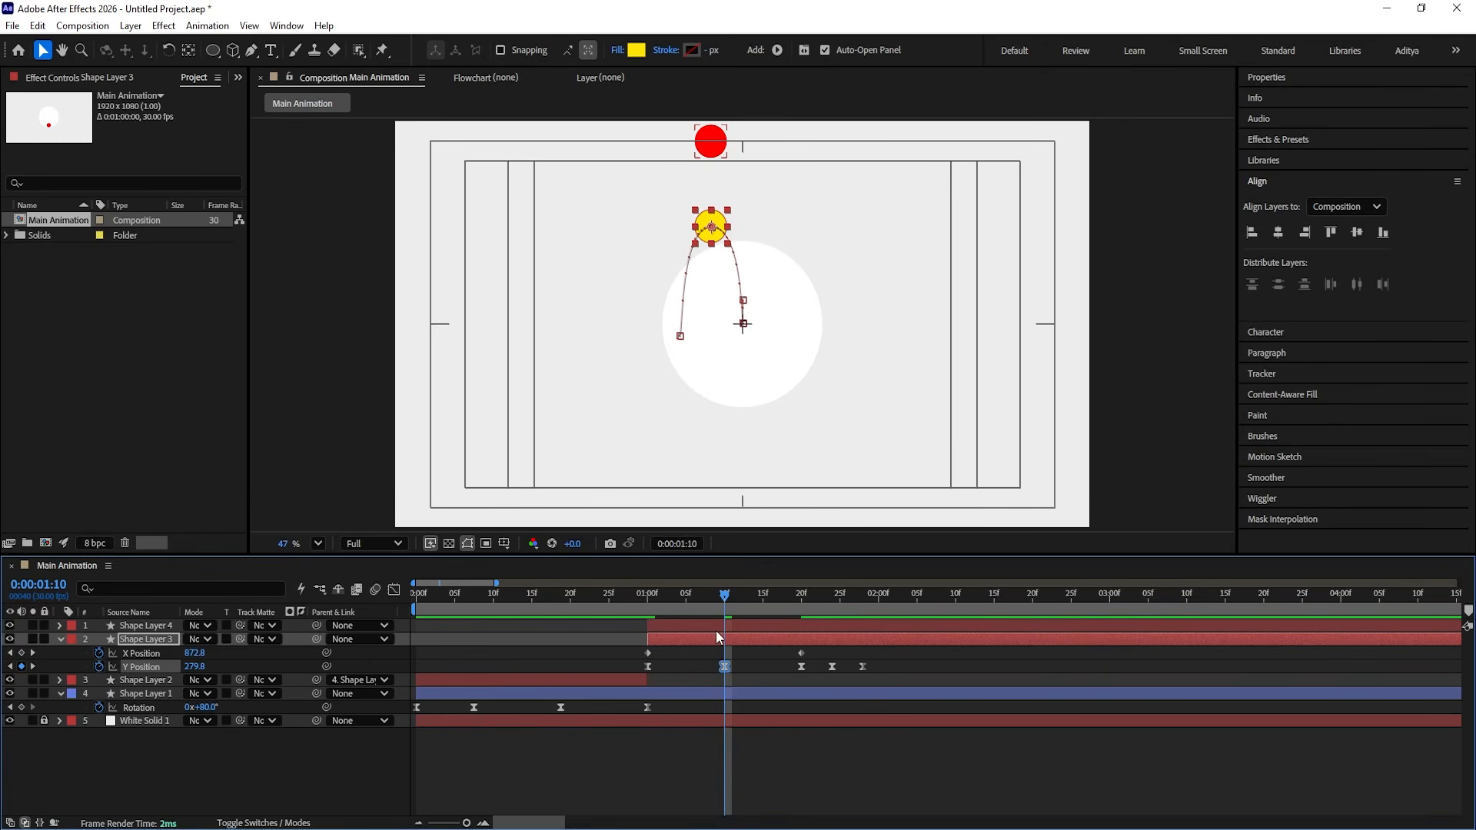
Step: Stretch the red circle's position keyframes on Shape Layer 4 so the last one falls at 0:00:02:04, and preview the timing
click(658, 628)
key(p)
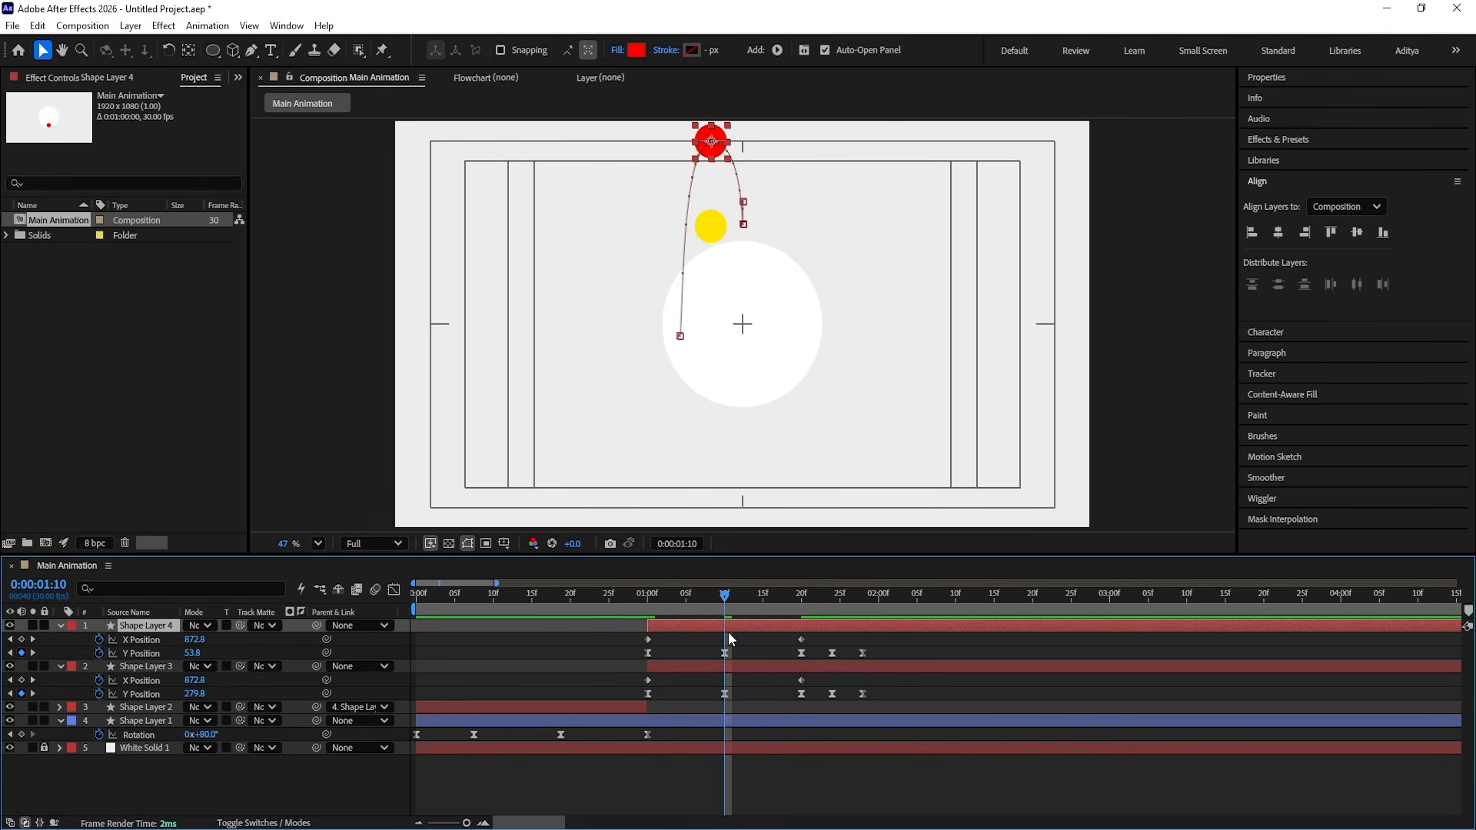
drag(634, 633, 911, 652)
click(588, 603)
key(space)
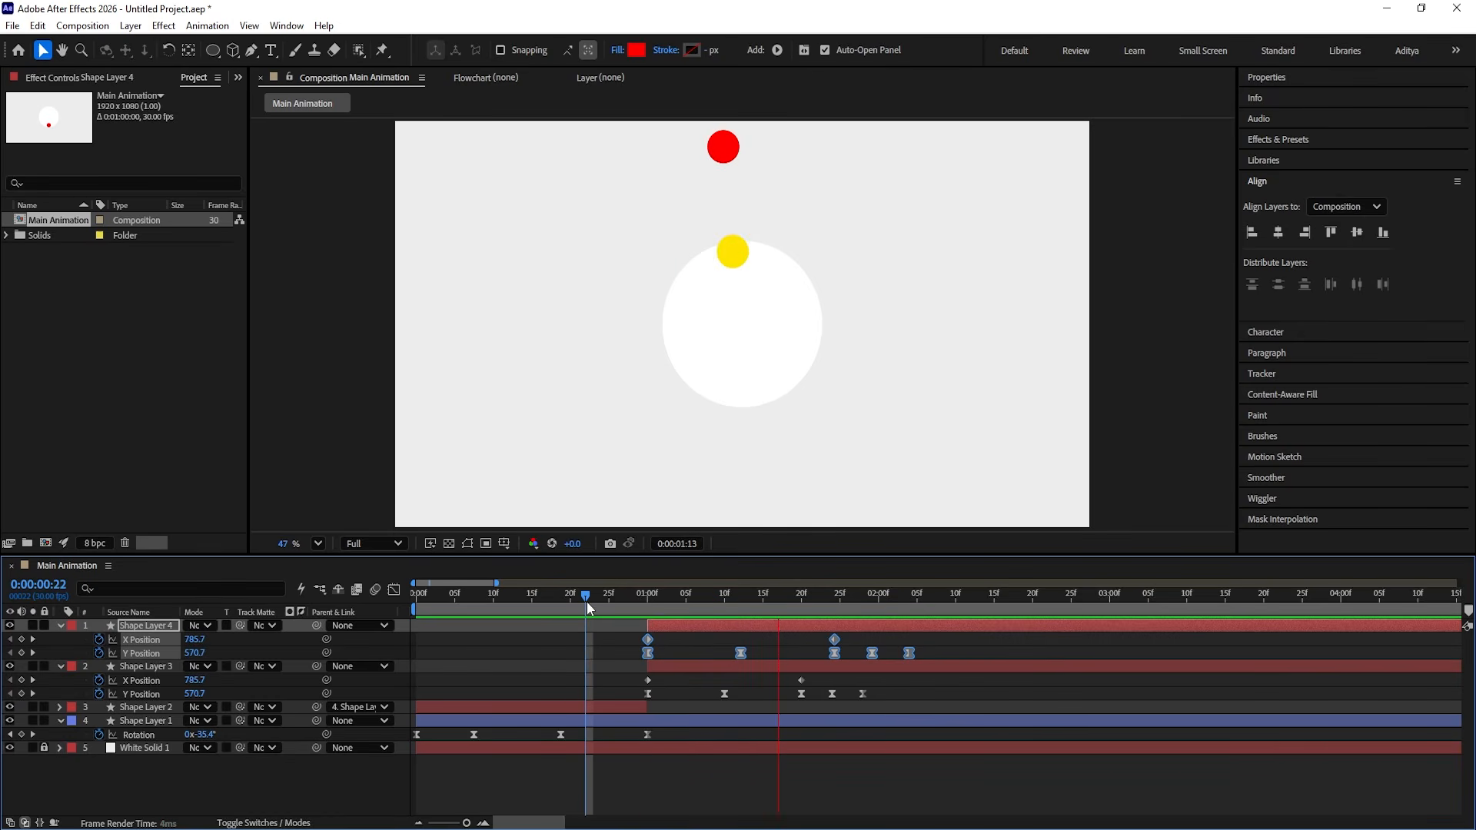
key(space)
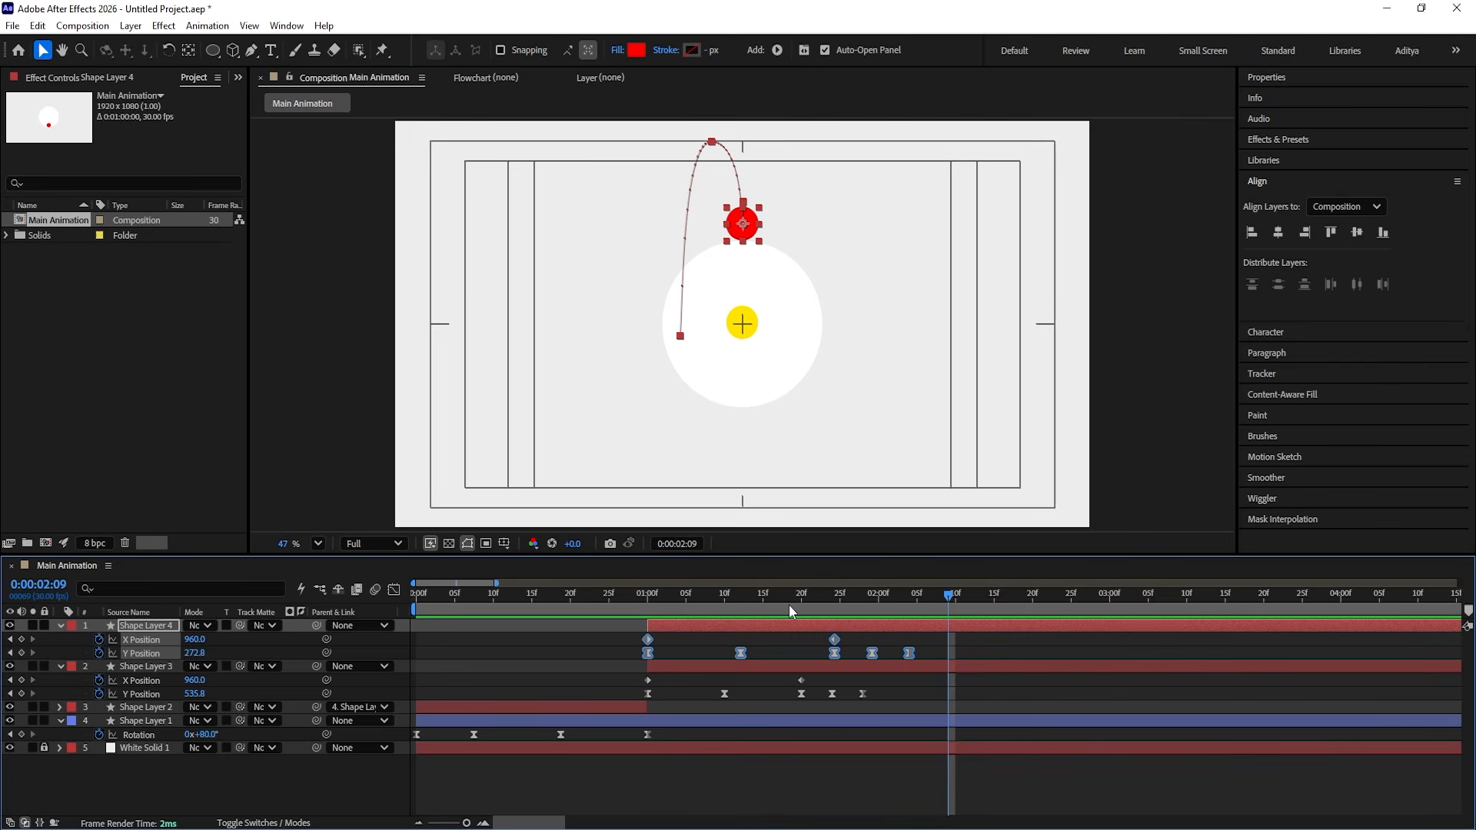
Step: Add a Scale keyframe to the yellow circle on Shape Layer 3 at 0:00:01:00
drag(788, 606, 724, 608)
click(721, 666)
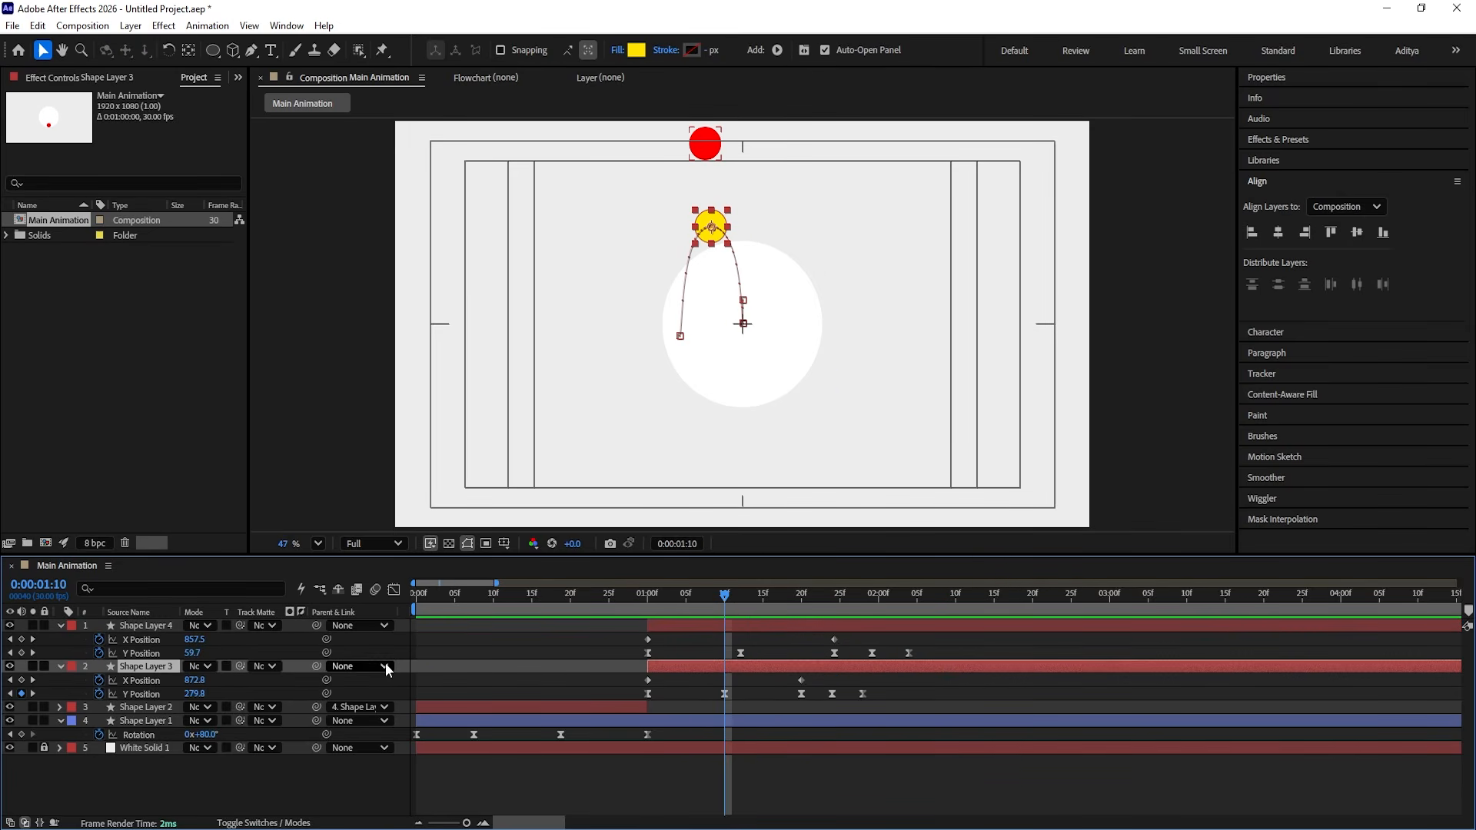
drag(657, 604, 648, 603)
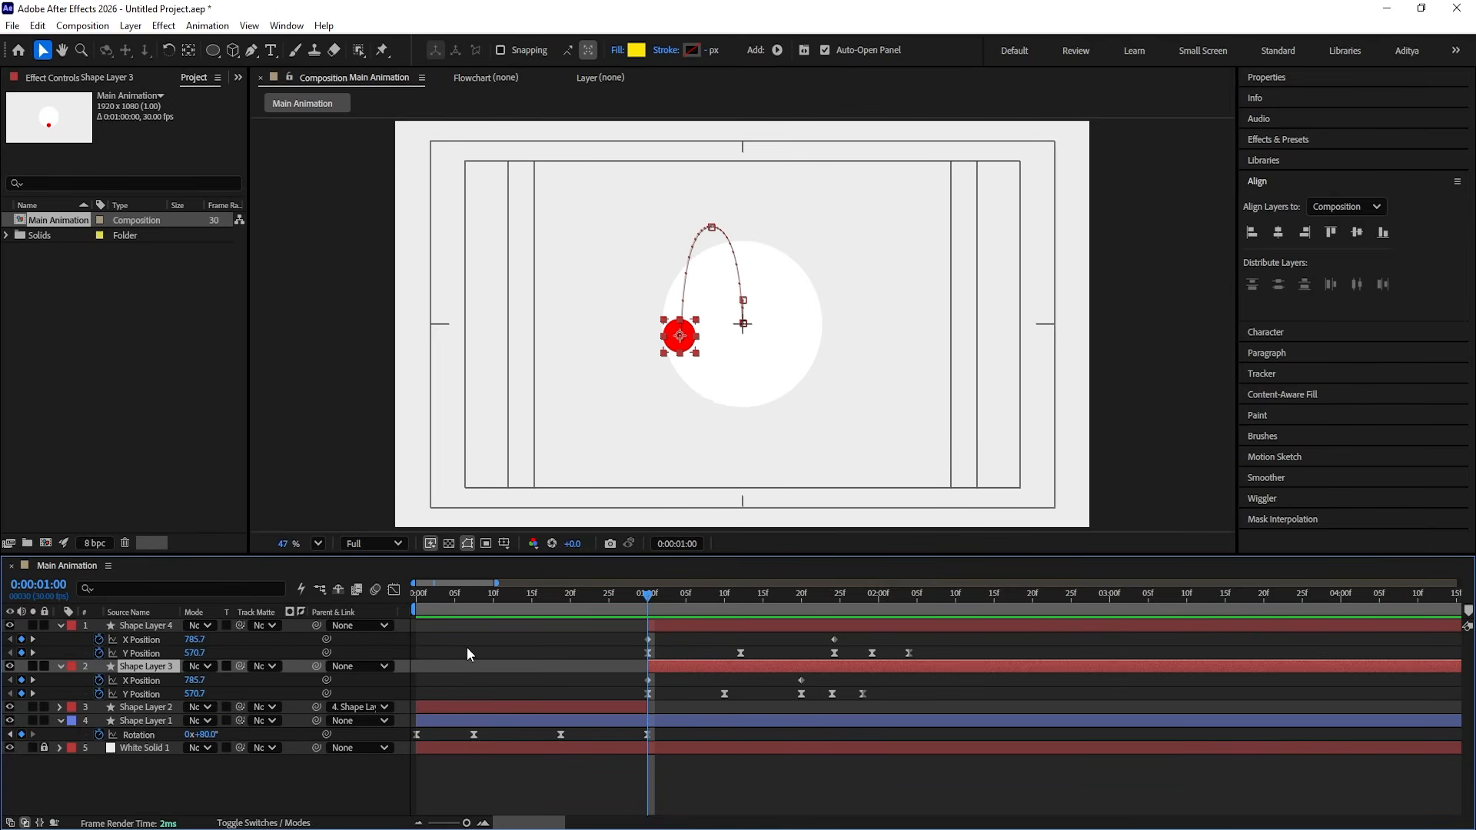
key(s)
click(97, 680)
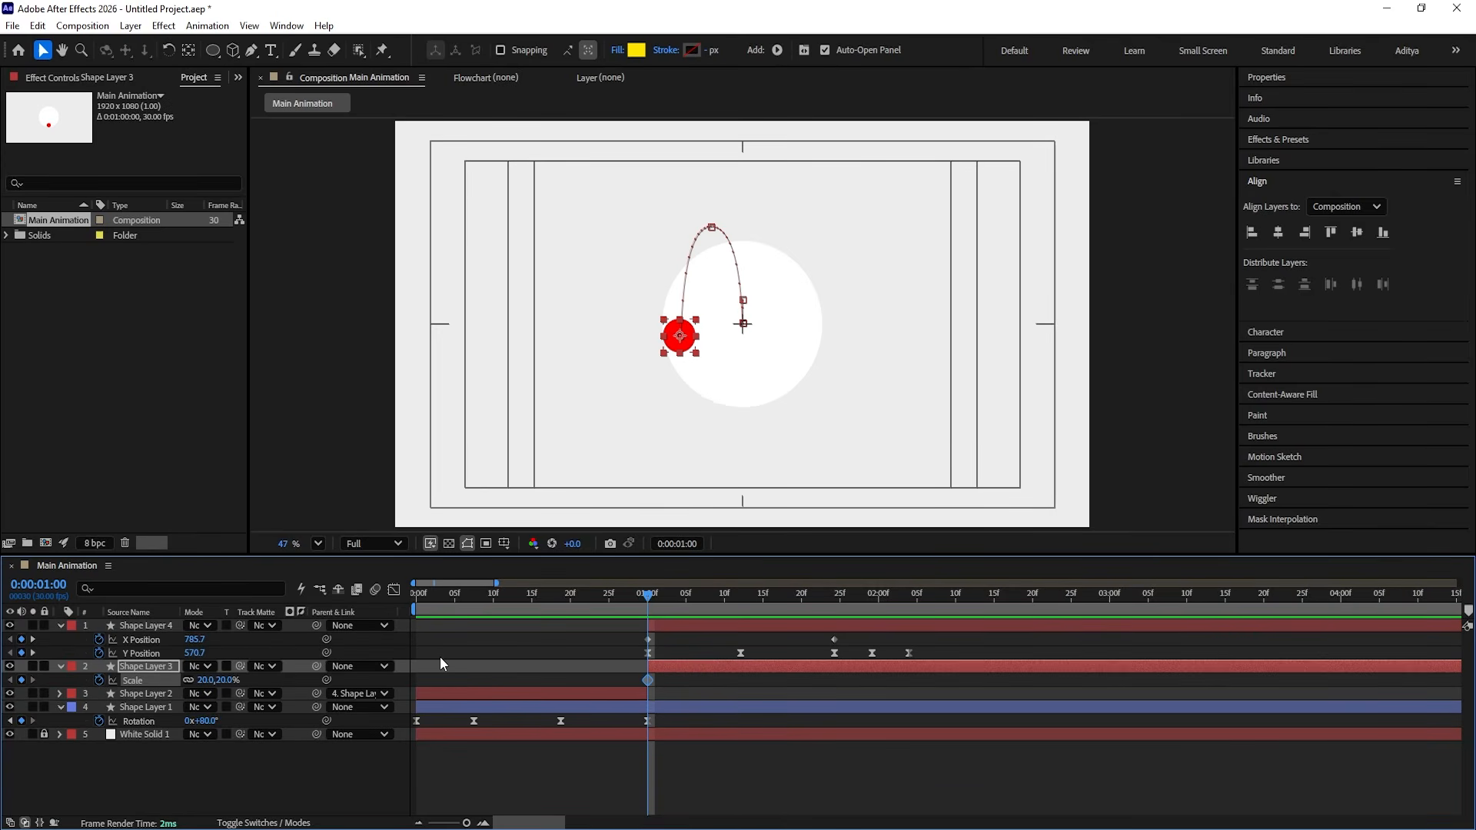
Step: Set the yellow circle's Scale to 64% at 0:00:01:20 and preview the animation from the start
key(u)
key(k)
key(k)
key(k)
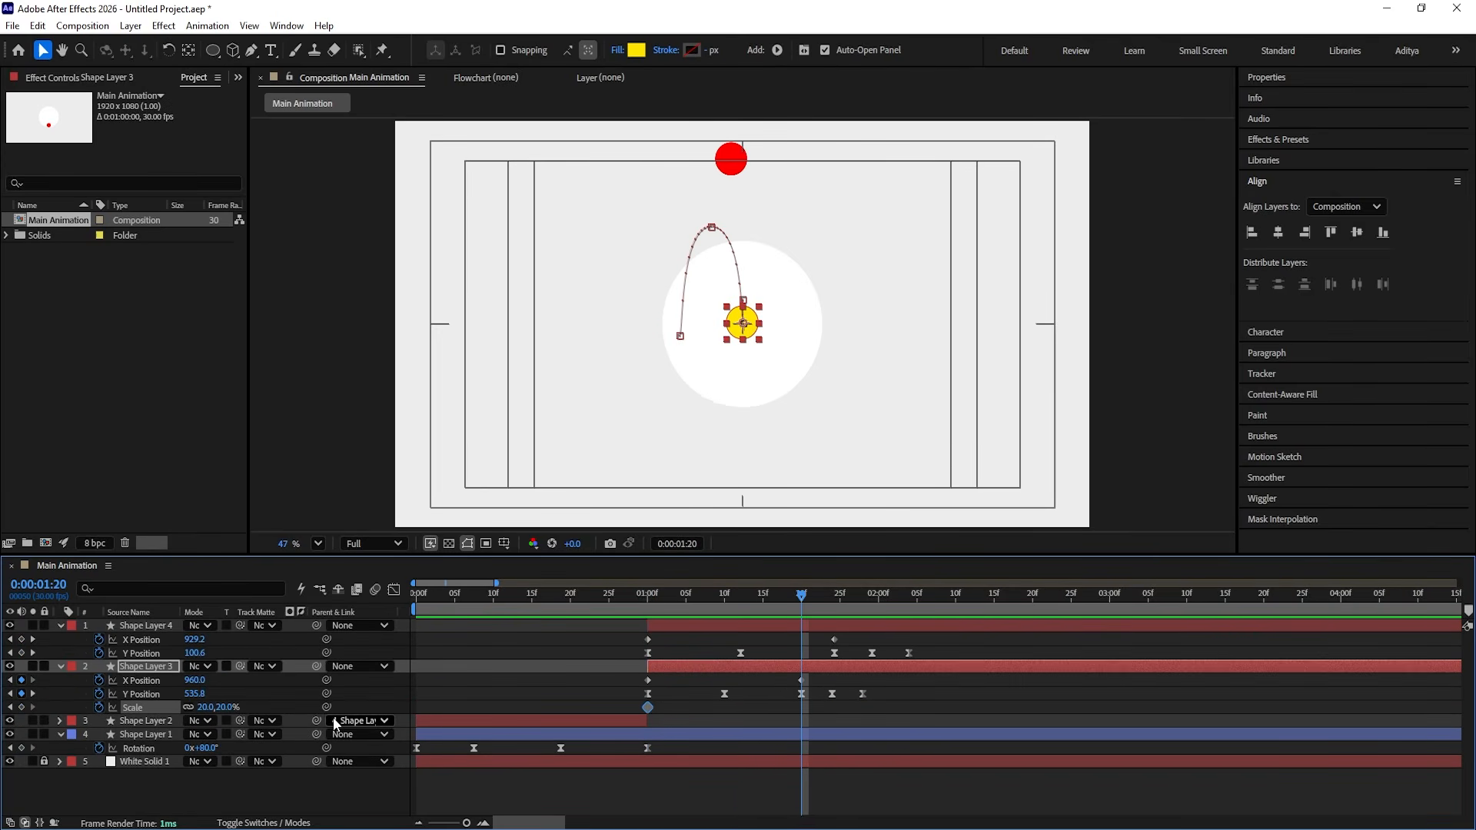
drag(206, 708, 235, 707)
click(444, 622)
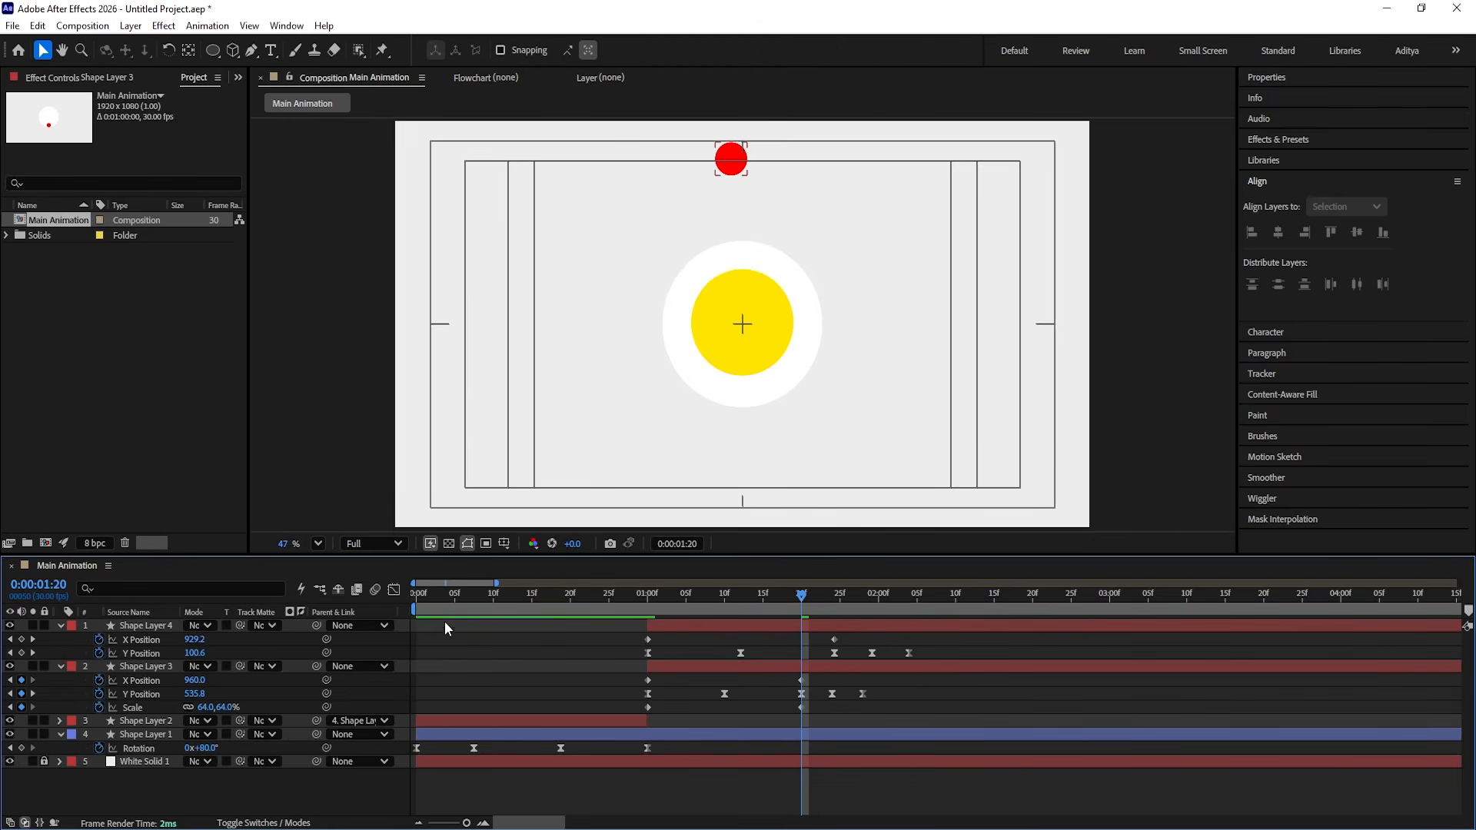
key(Home)
key(space)
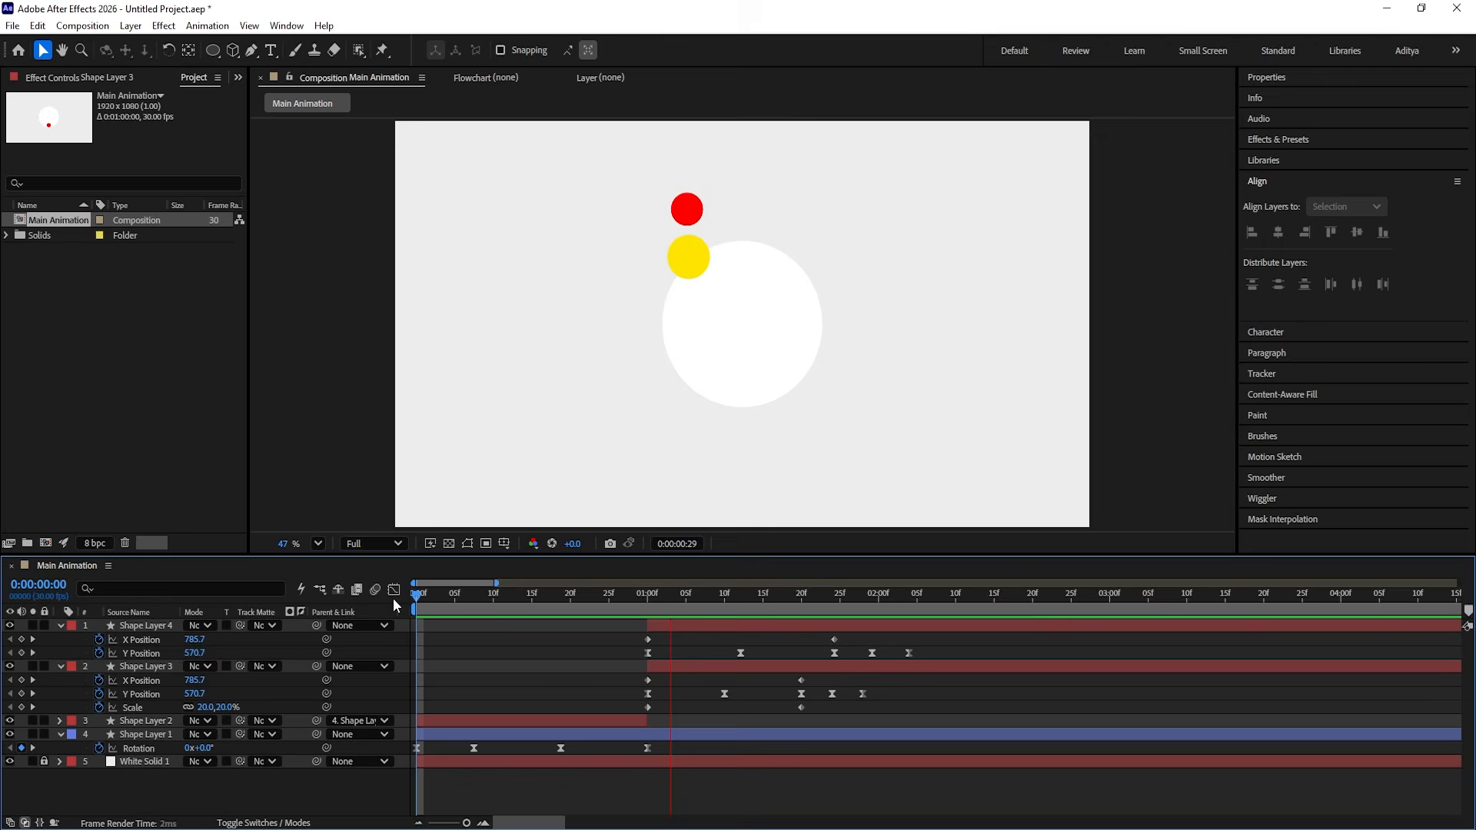
key(space)
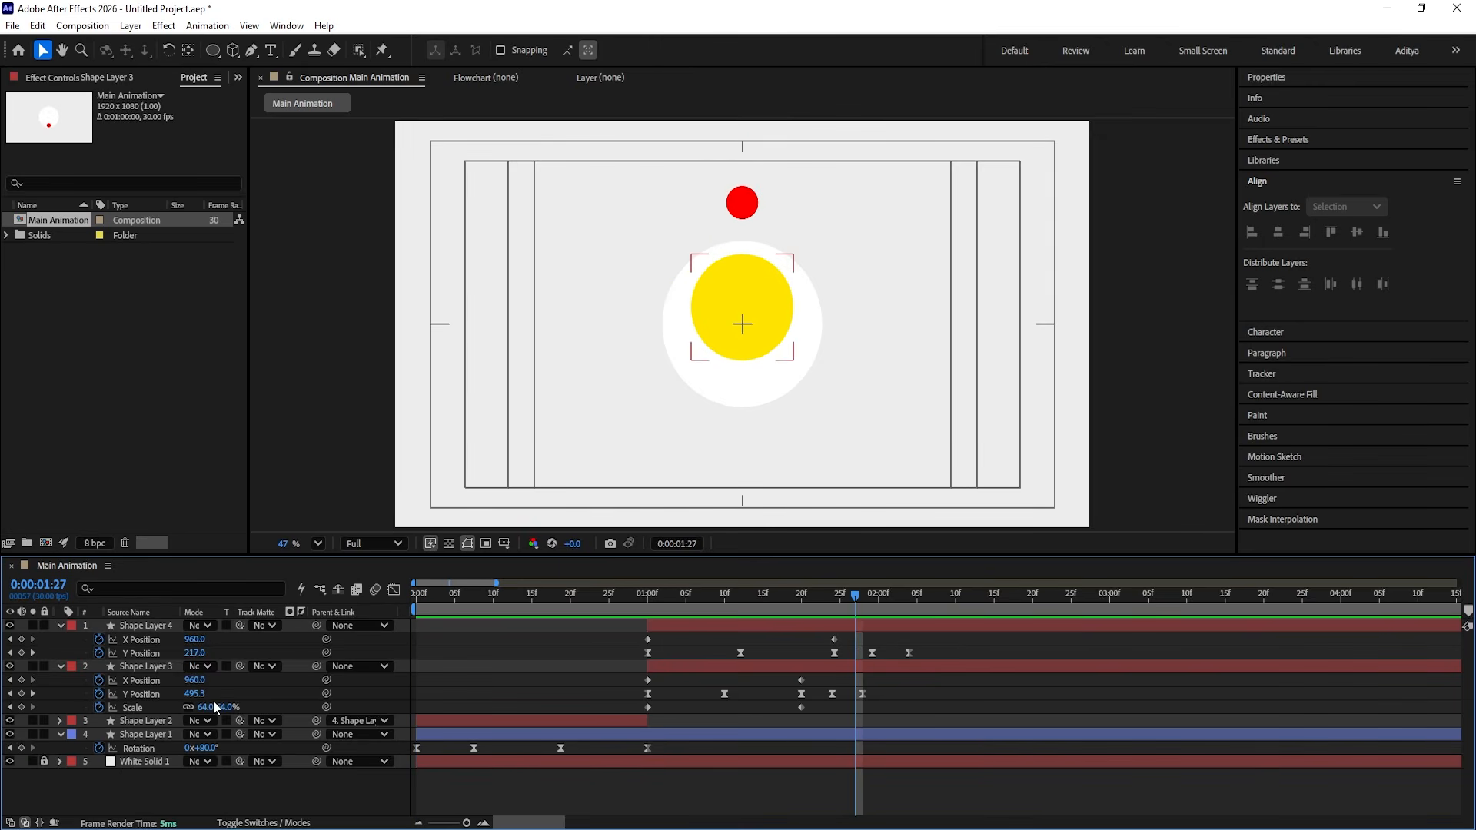
Step: Apply Easy Ease to the yellow circle's Scale keyframes and change its layer label colour to yellow
click(133, 707)
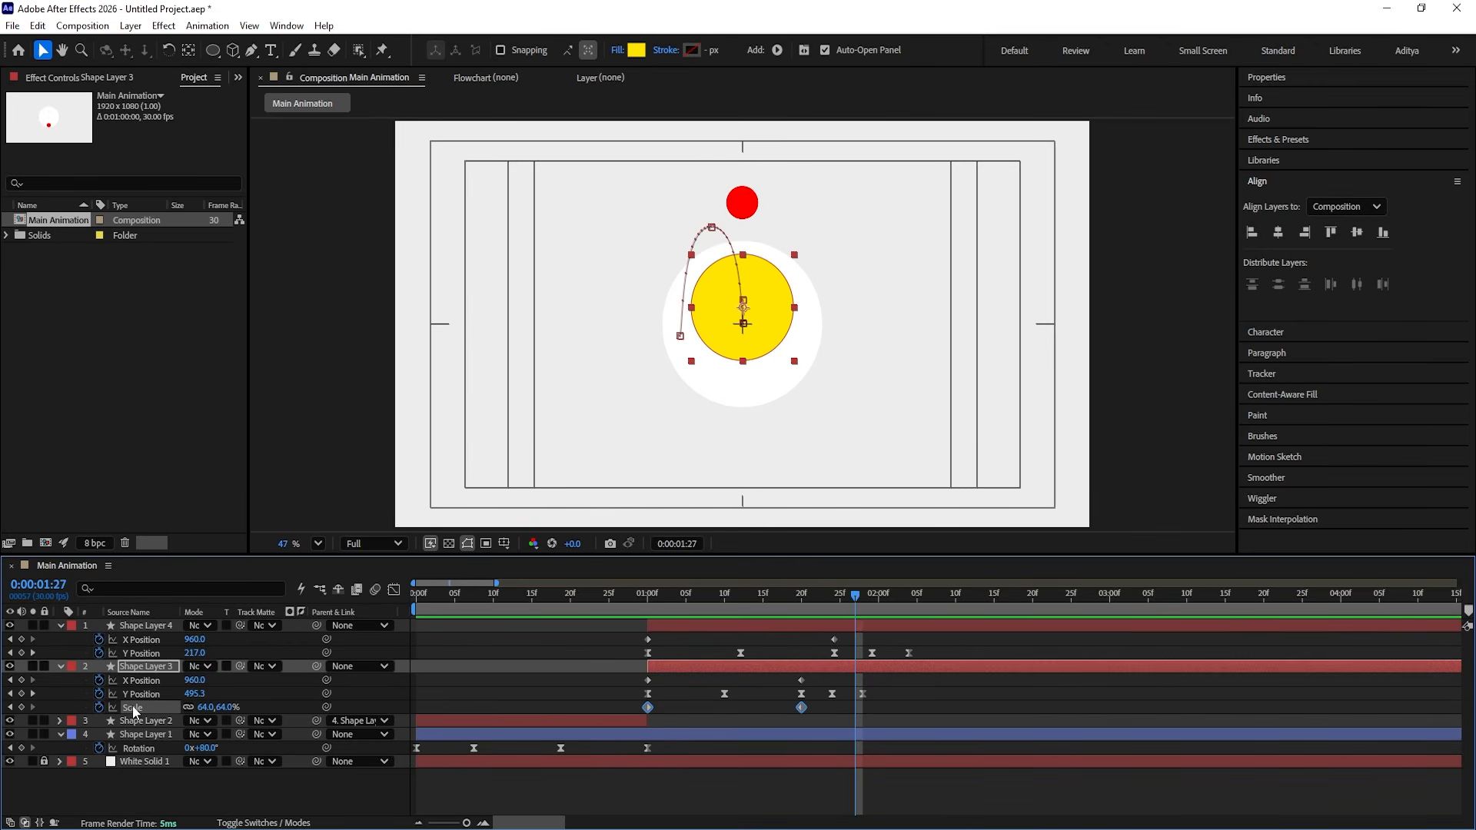
key(F9)
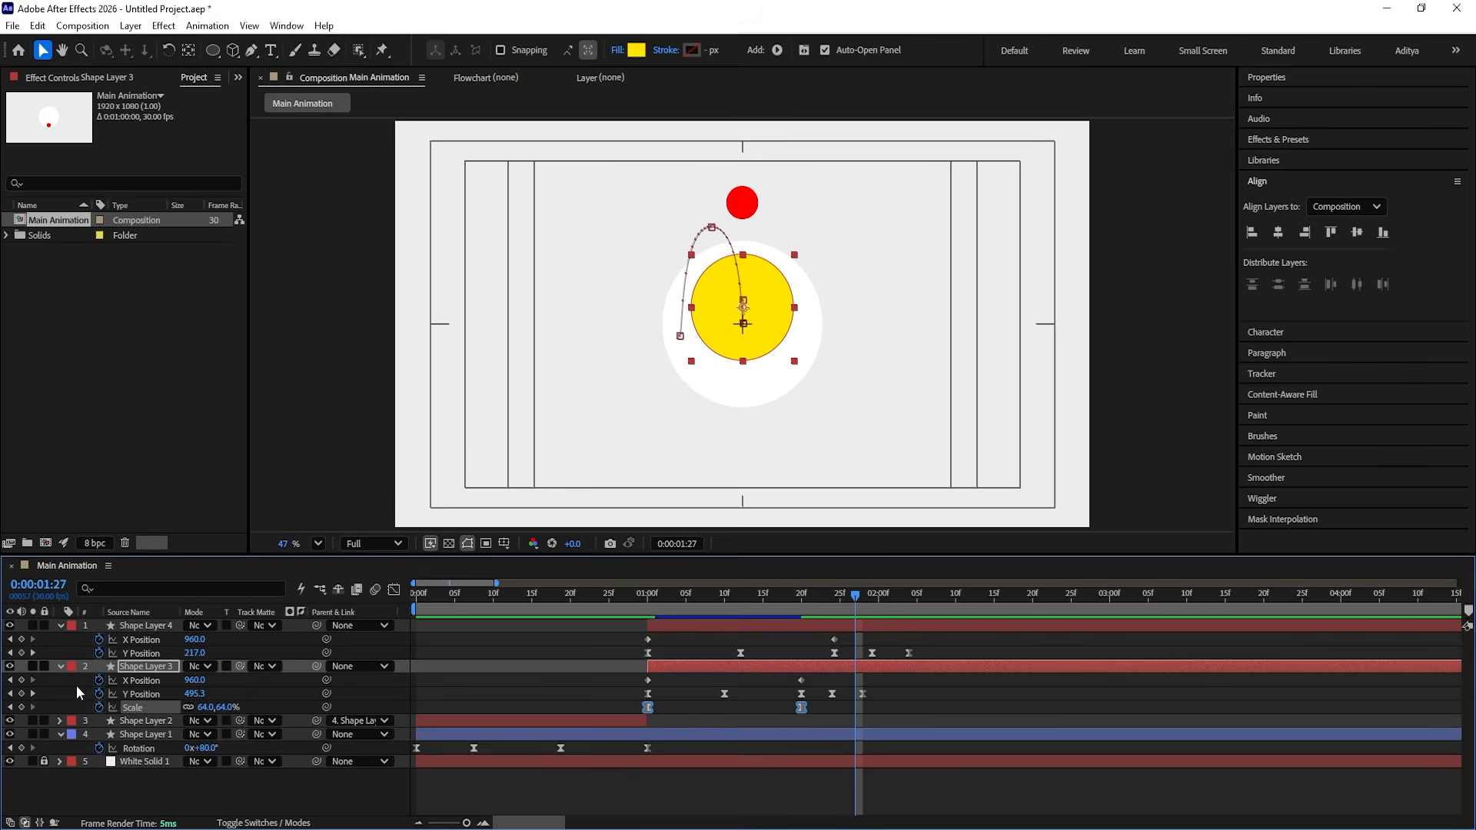
click(72, 666)
click(100, 417)
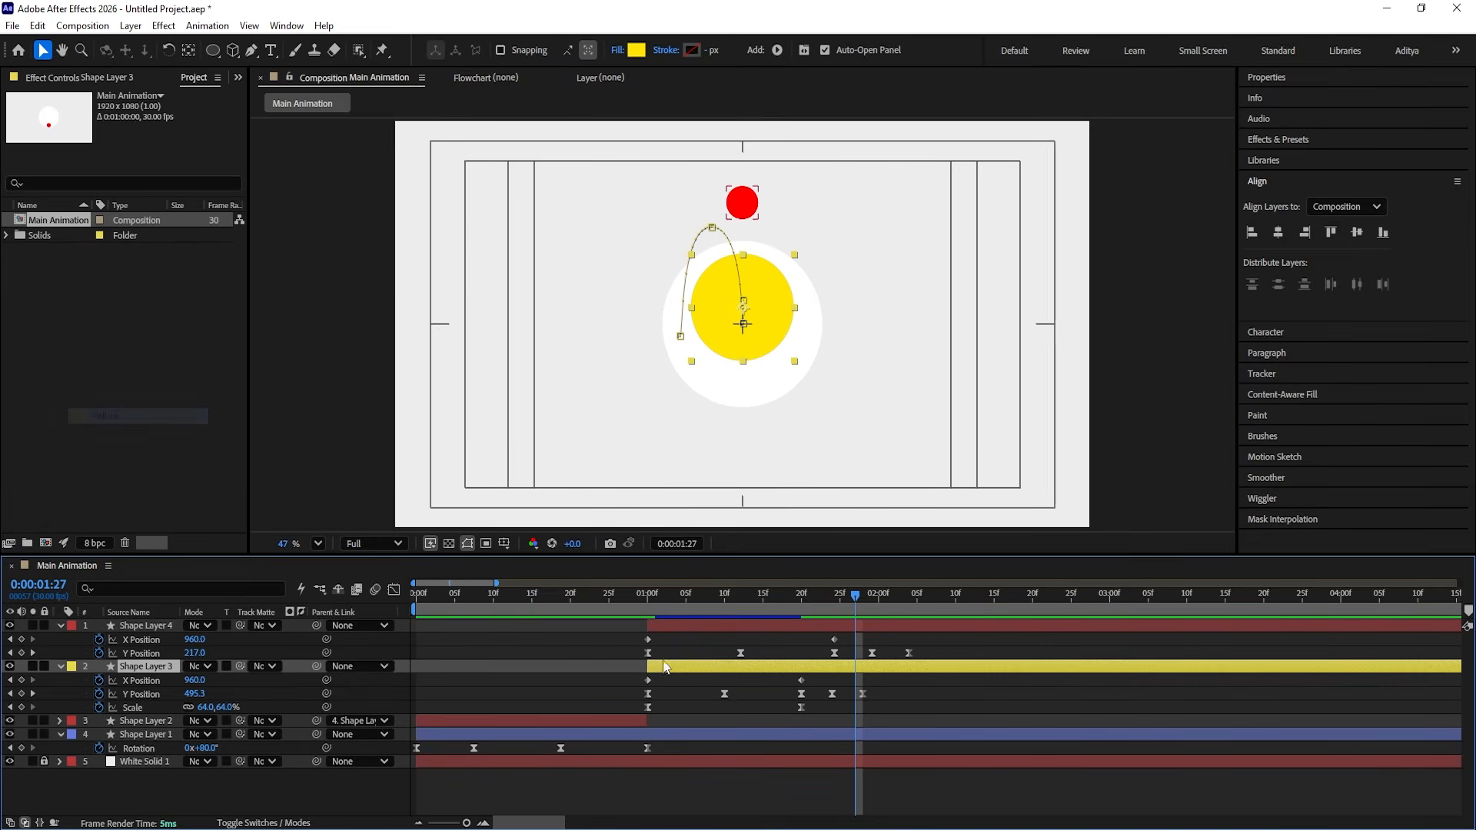
click(576, 654)
key(u)
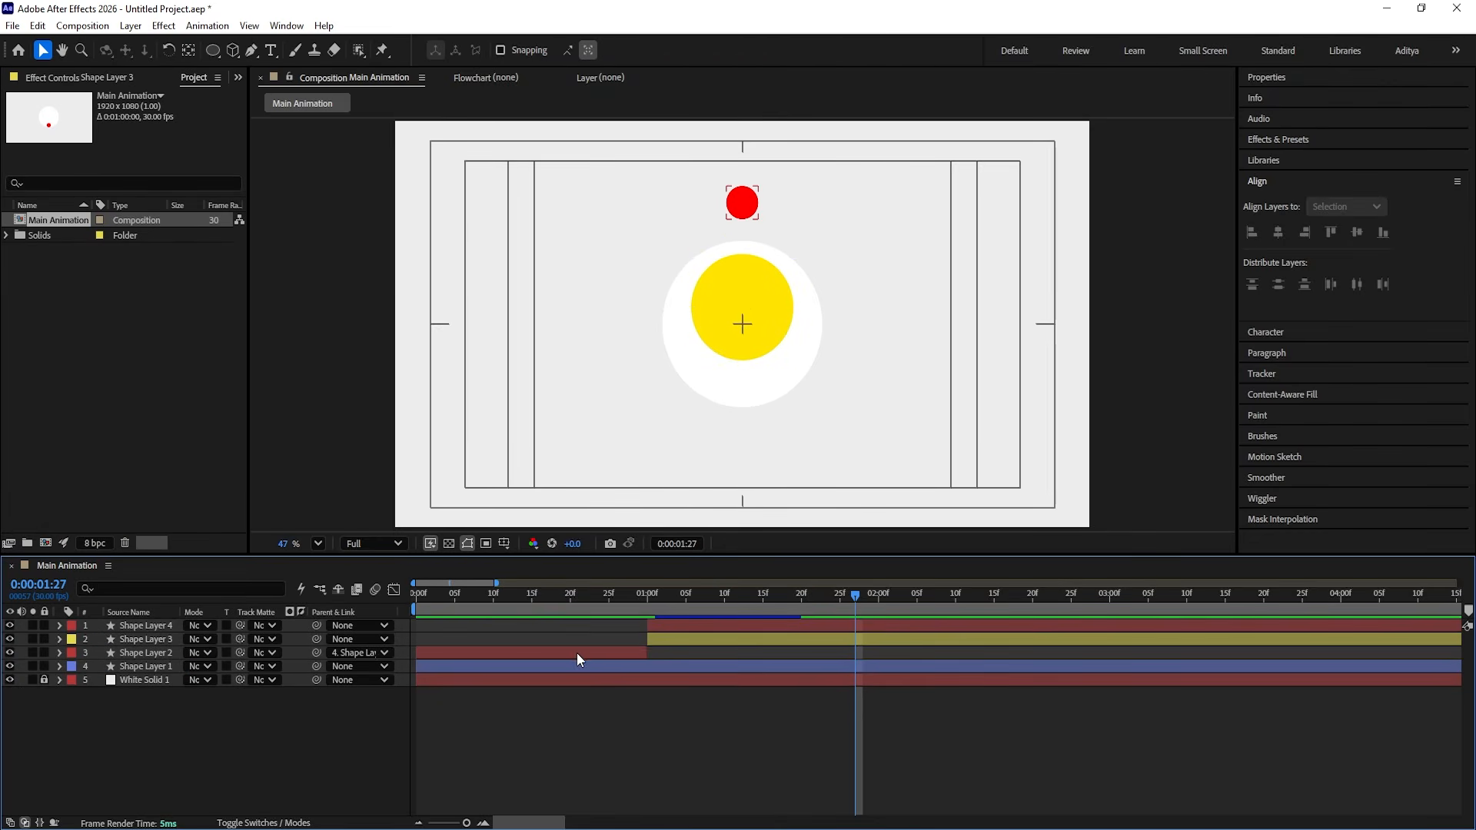
Step: Use Shape Layer 1 as the track matte for Shape Layer 3 while keeping Shape Layer 1 visible, and preview from the start
click(662, 642)
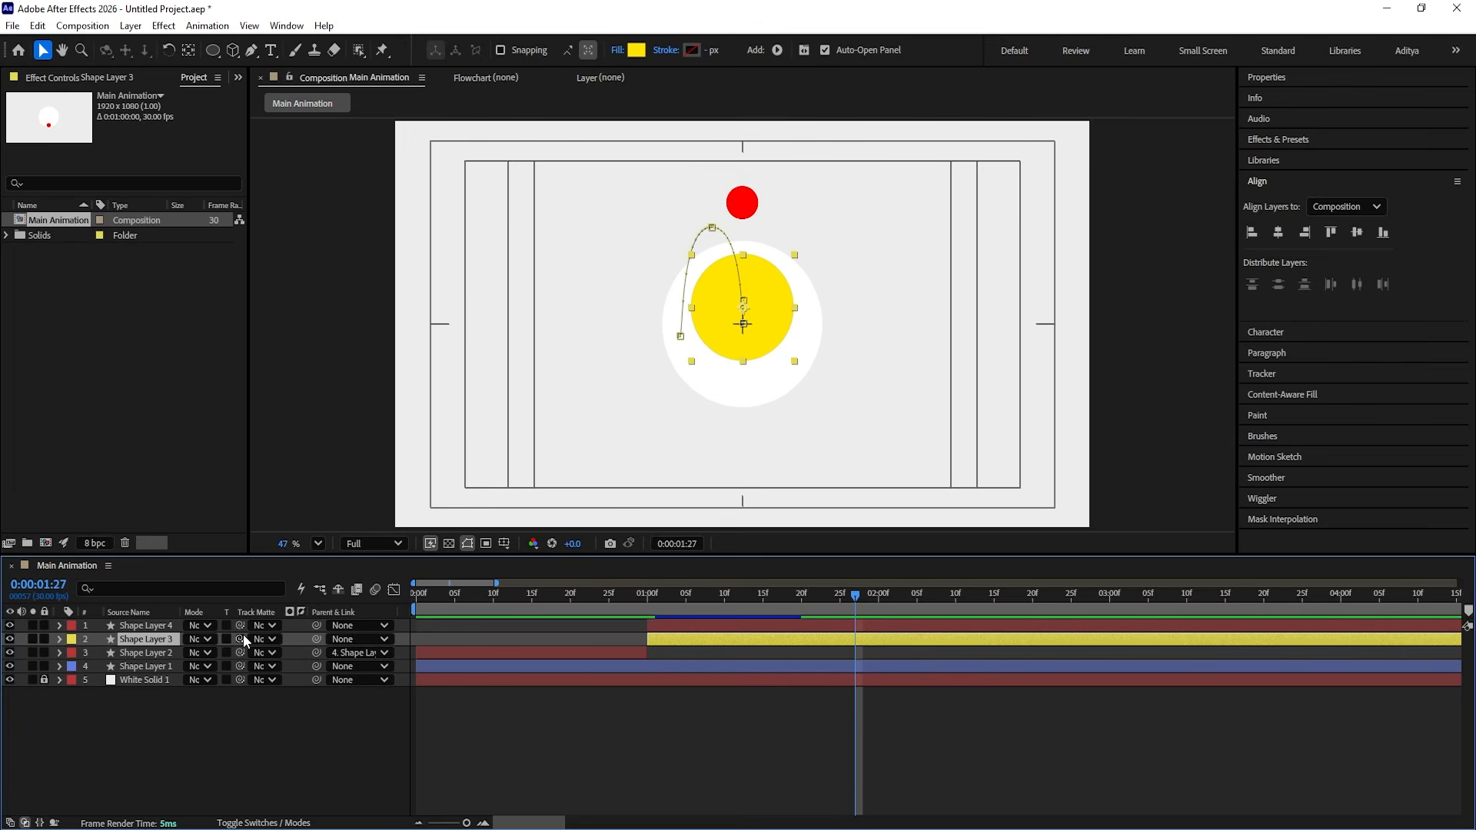
drag(241, 640, 146, 664)
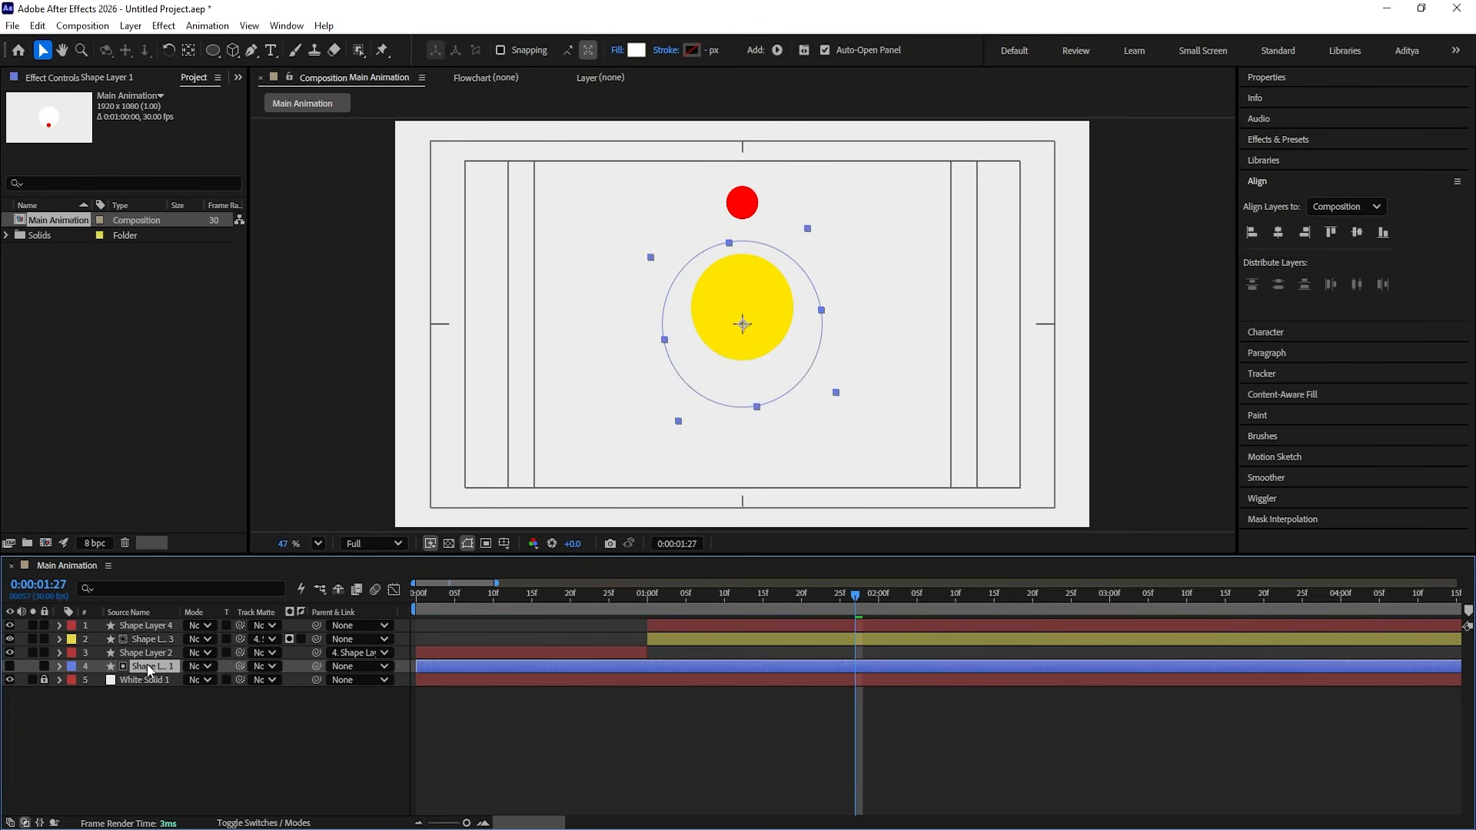
click(9, 666)
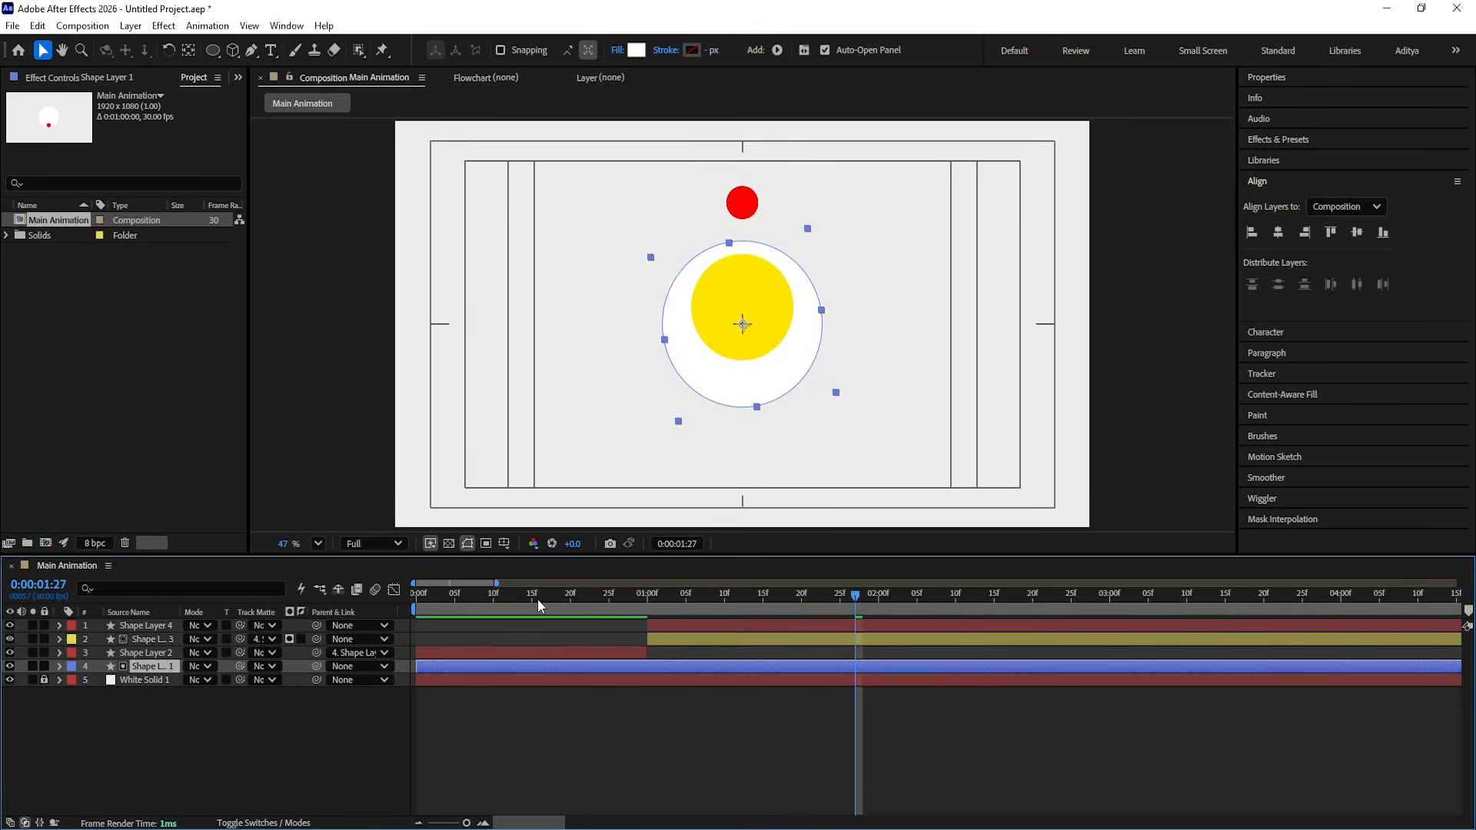
drag(538, 598, 355, 615)
key(space)
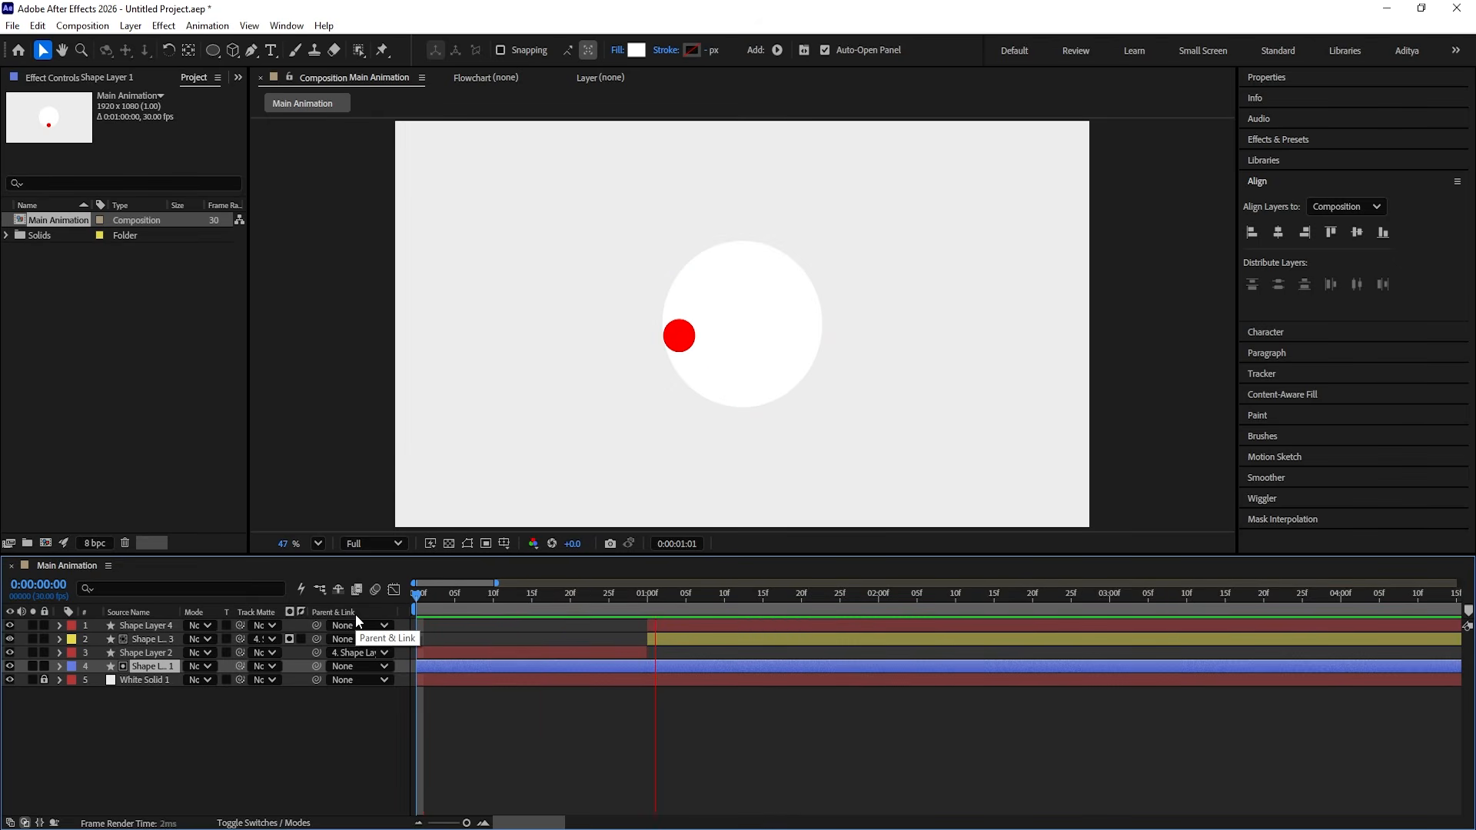
key(space)
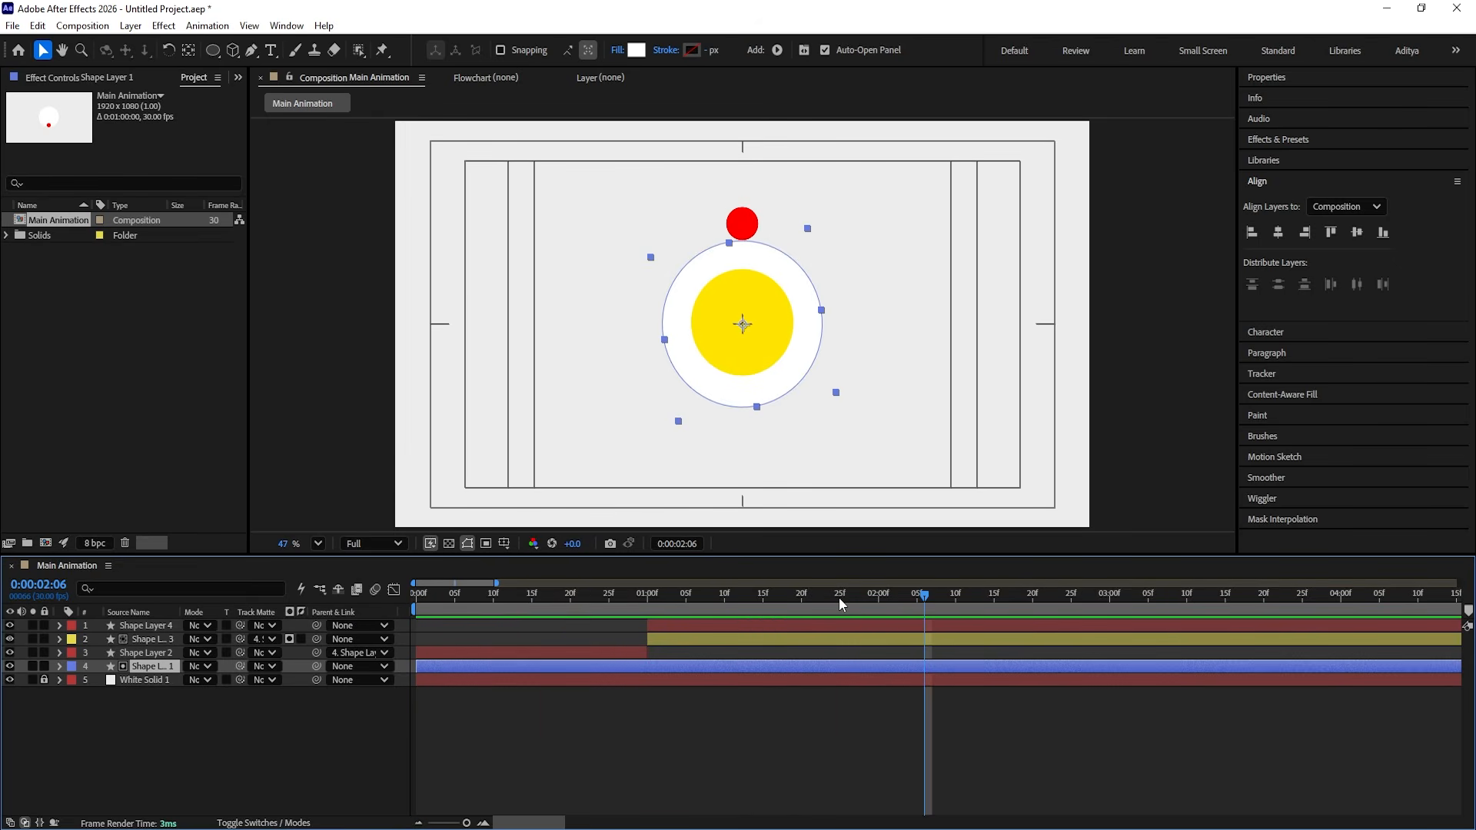
Step: Split the red circle's Shape Layer 4 at its last Y Position keyframe, 0:00:02:04
mouse_move(831, 612)
mouse_down()
mouse_move(800, 612)
mouse_move(838, 626)
mouse_up()
click(834, 623)
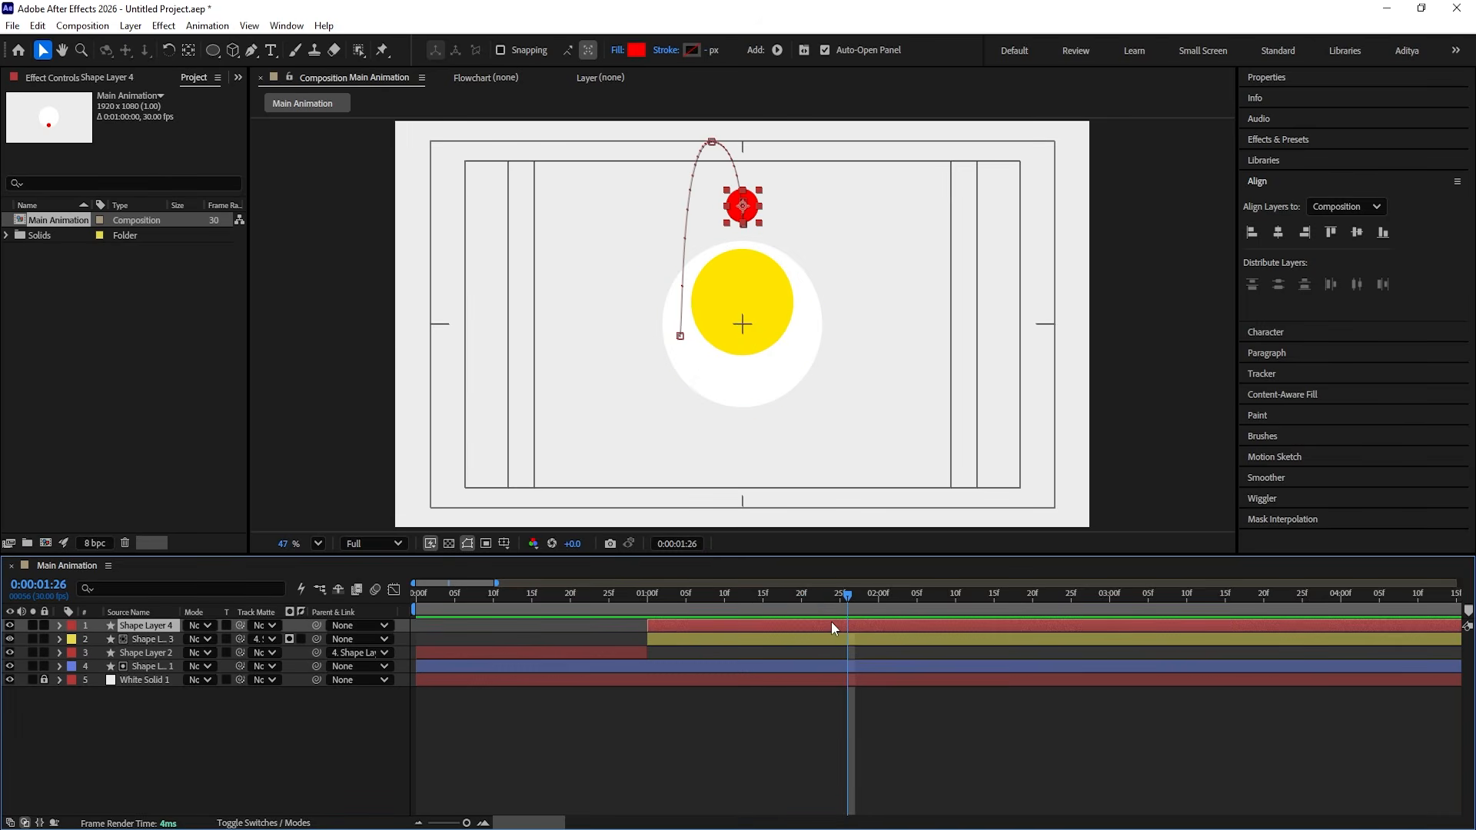
key(u)
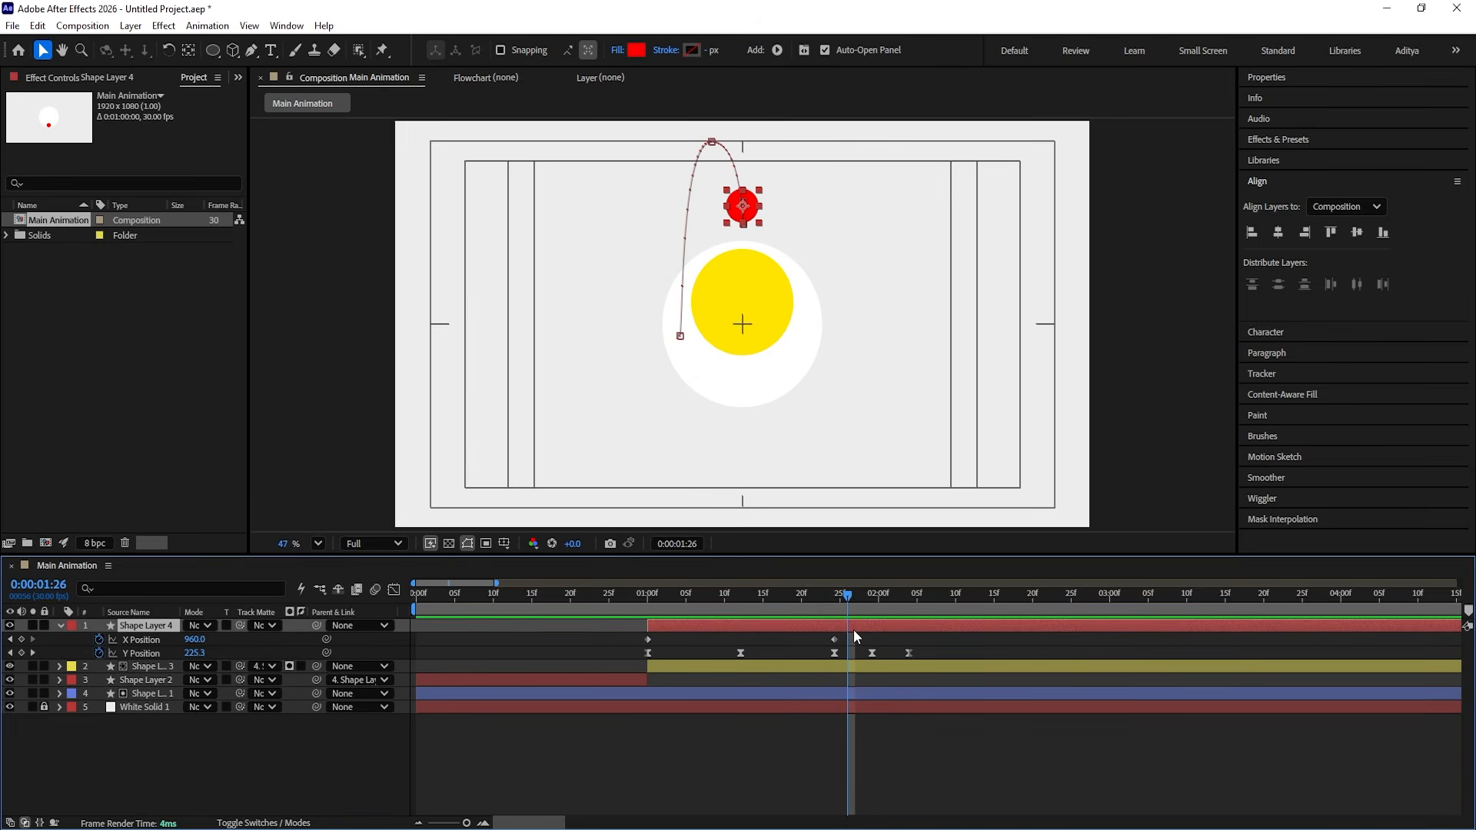
drag(845, 609, 904, 614)
click(928, 649)
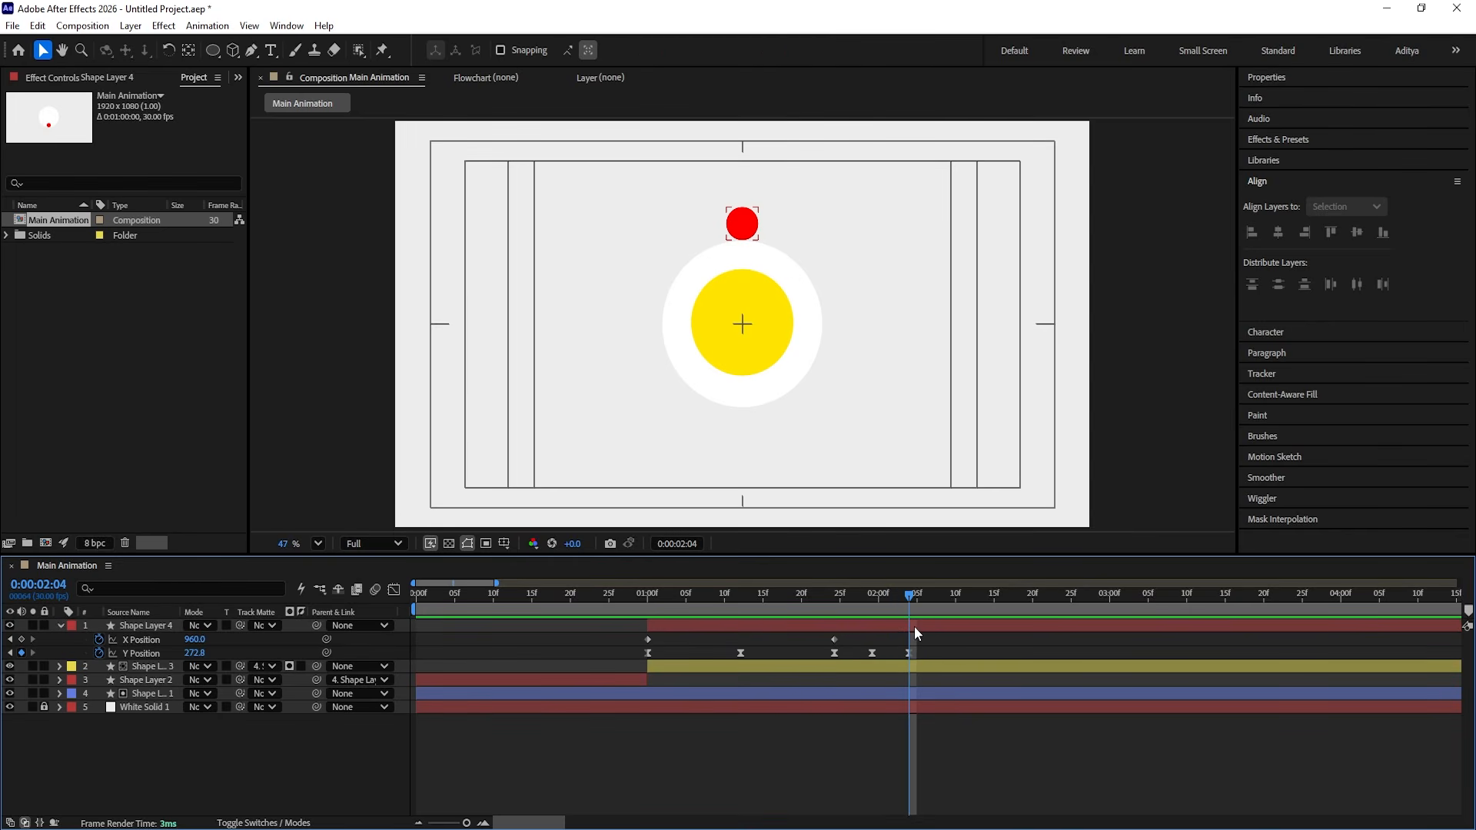
click(915, 626)
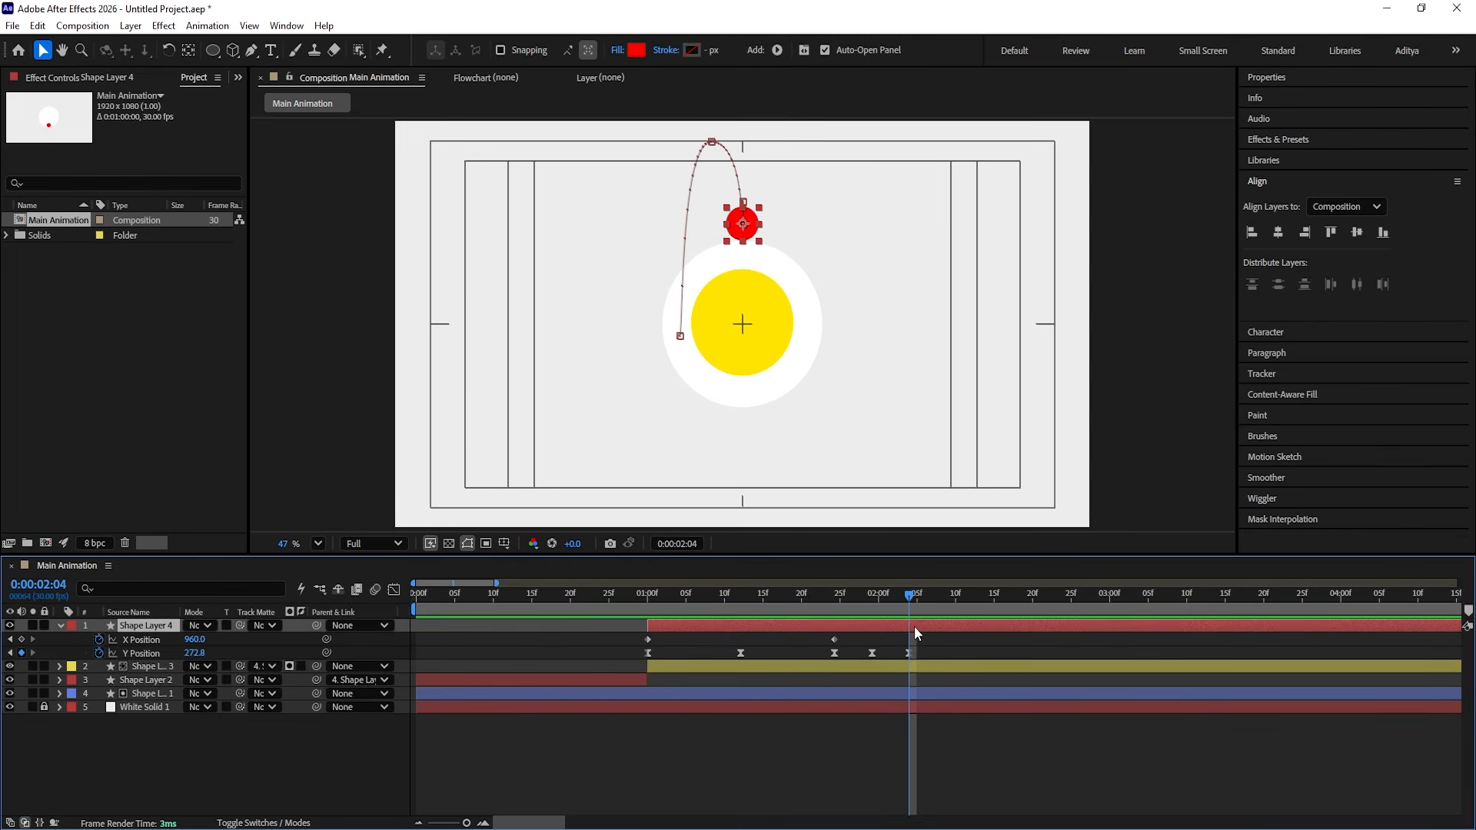
key(ctrl+shift+d)
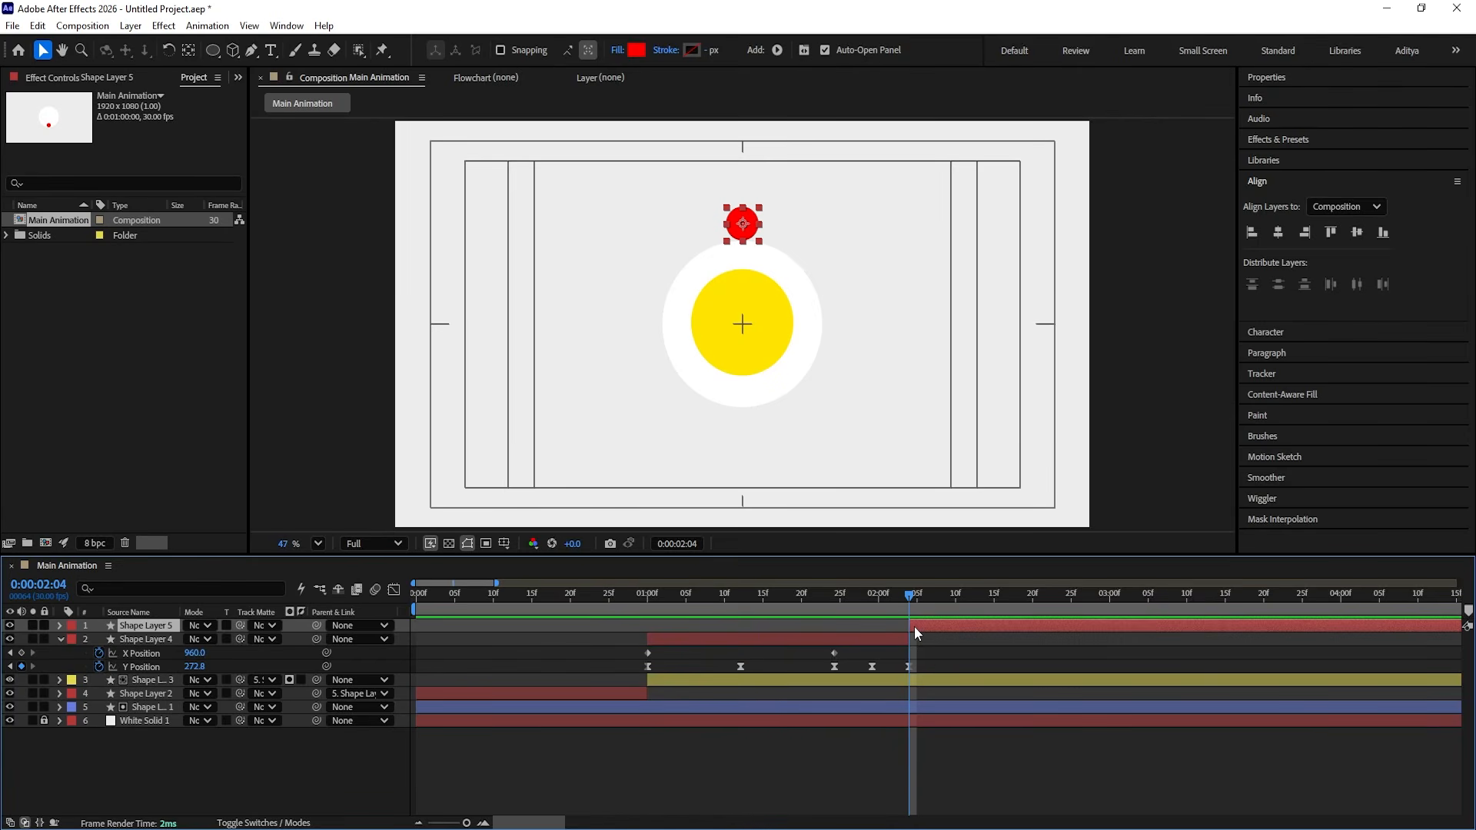
Step: Parent Shape Layer 5 to Shape Layer 1 and add a Rotation keyframe to Shape Layer 1 at 0:00:02:04
drag(318, 629, 160, 708)
click(160, 709)
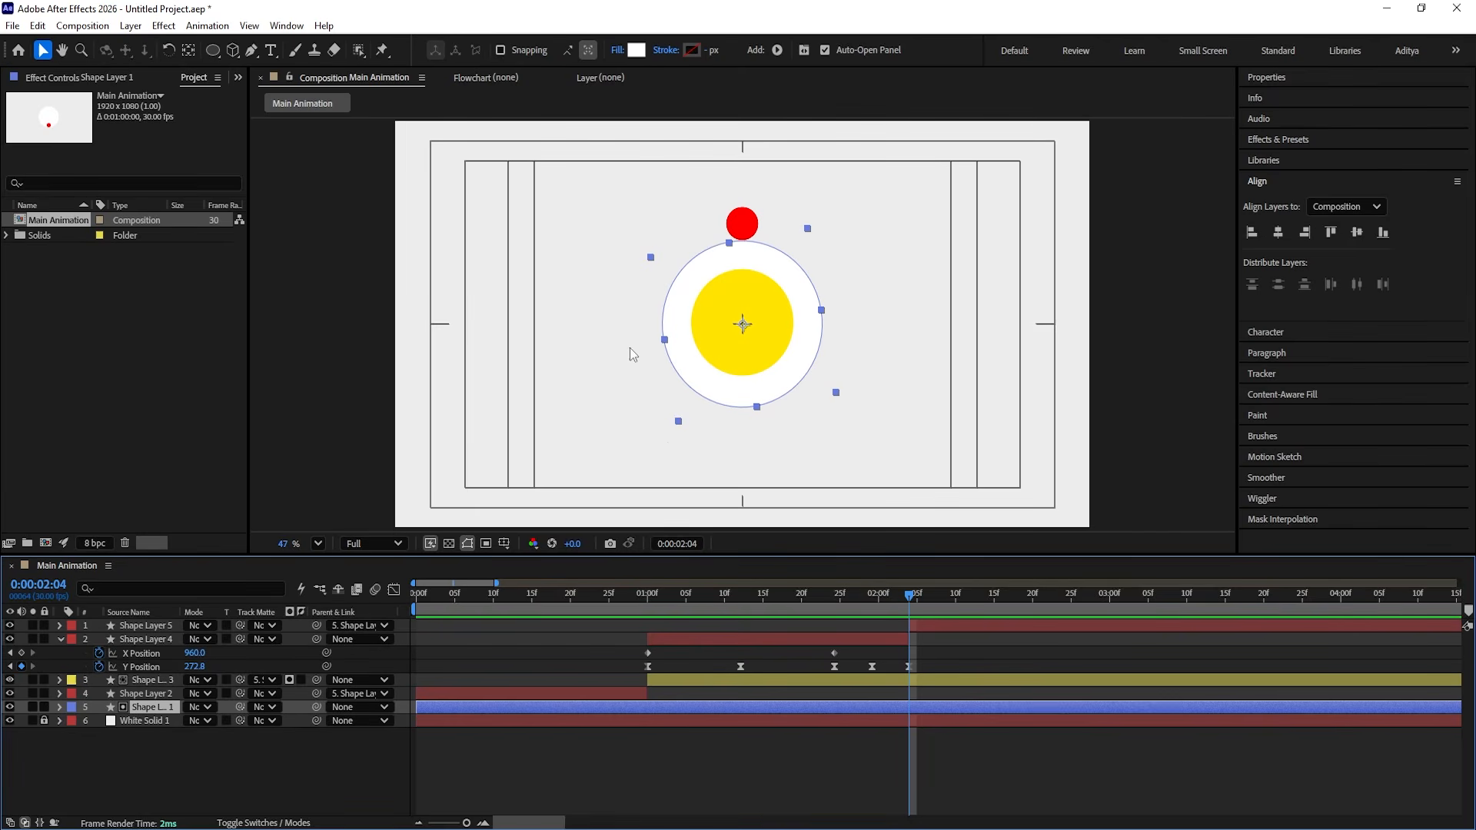
key(r)
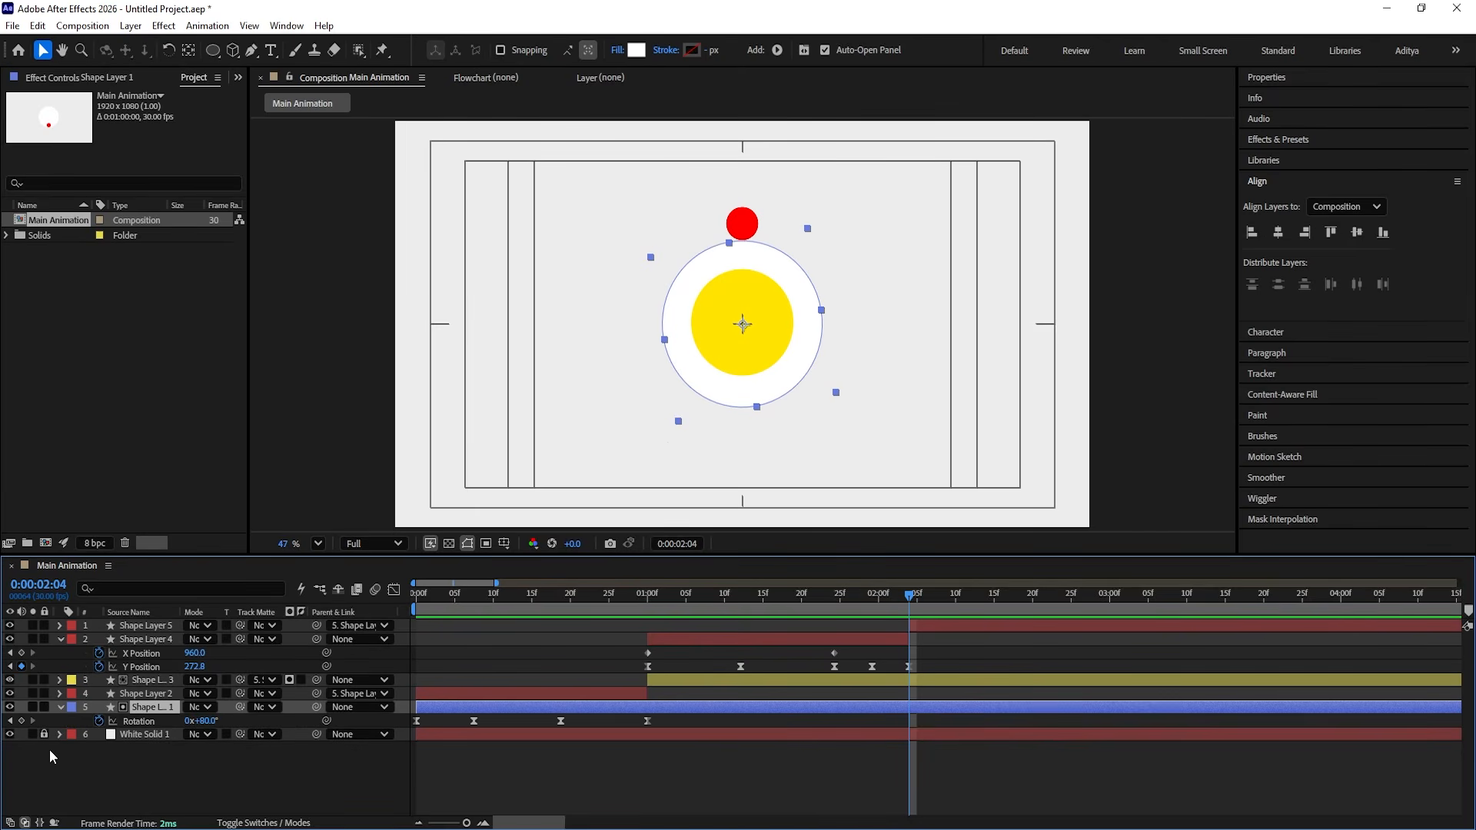
click(20, 721)
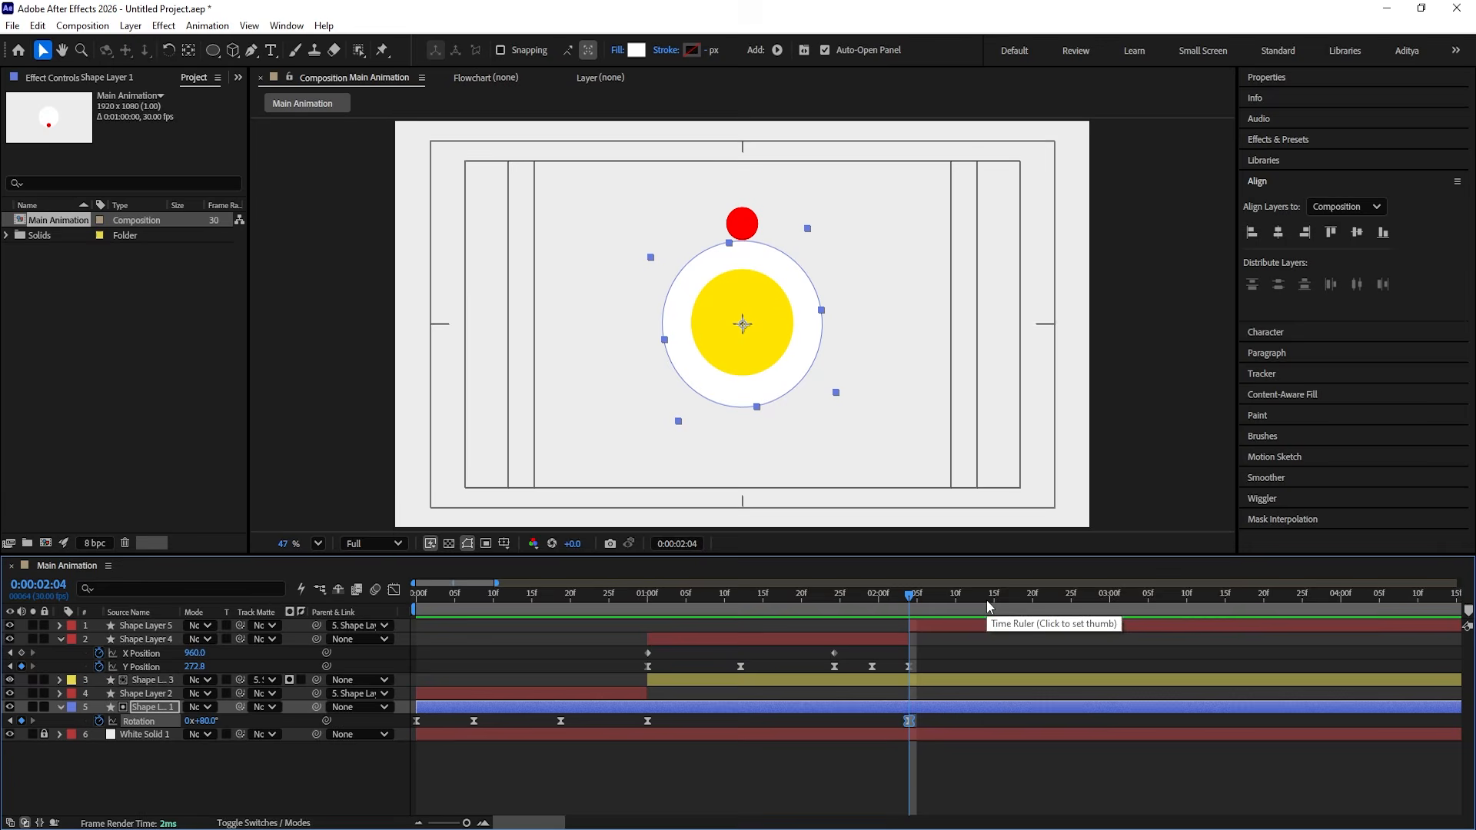
Step: Set Shape Layer 1's Rotation to 260° at 0:00:03:00
drag(1117, 601, 1110, 601)
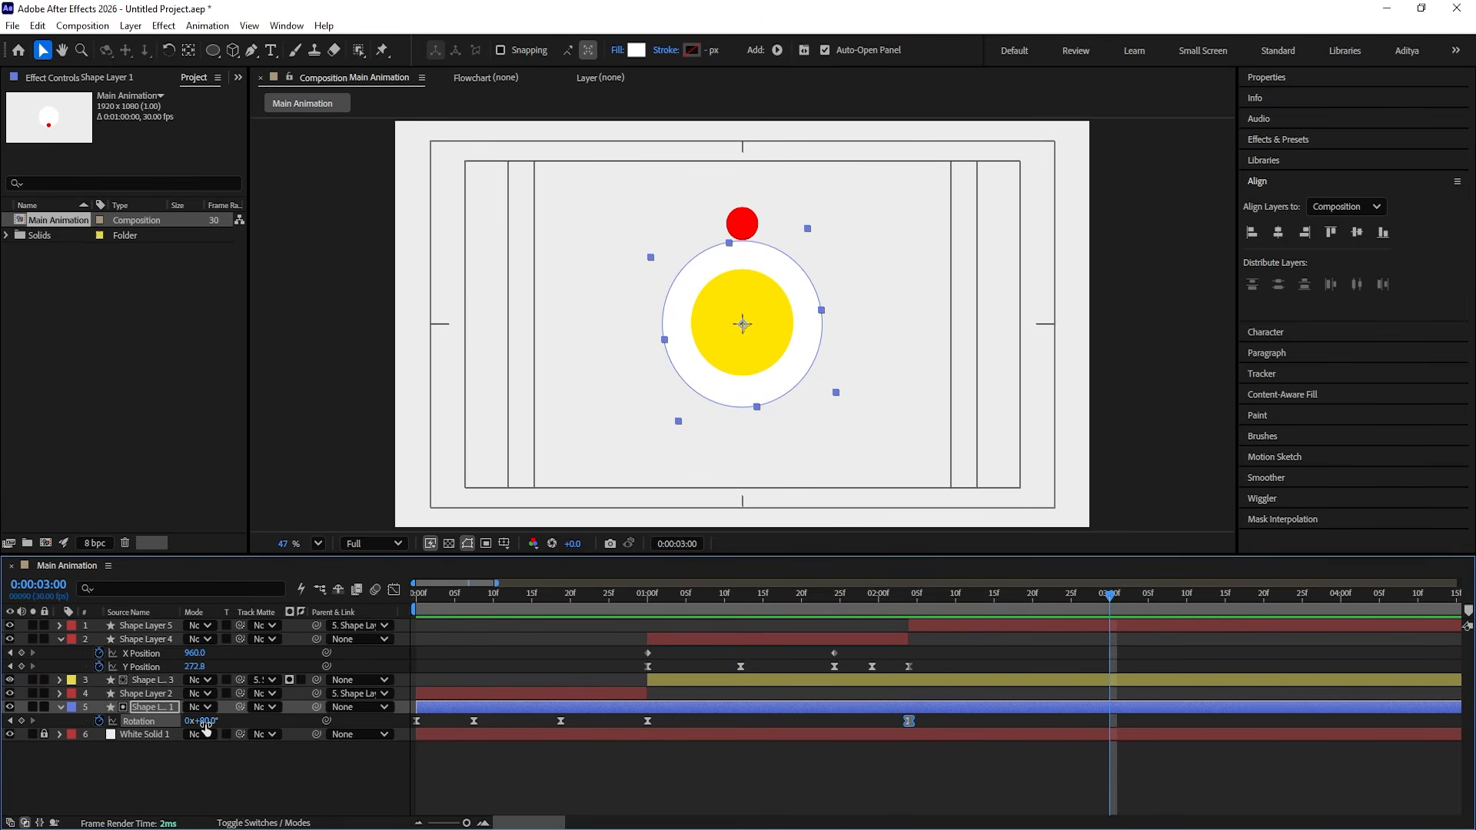
drag(205, 722, 223, 724)
key(ctrl+z)
click(204, 721)
key(Return)
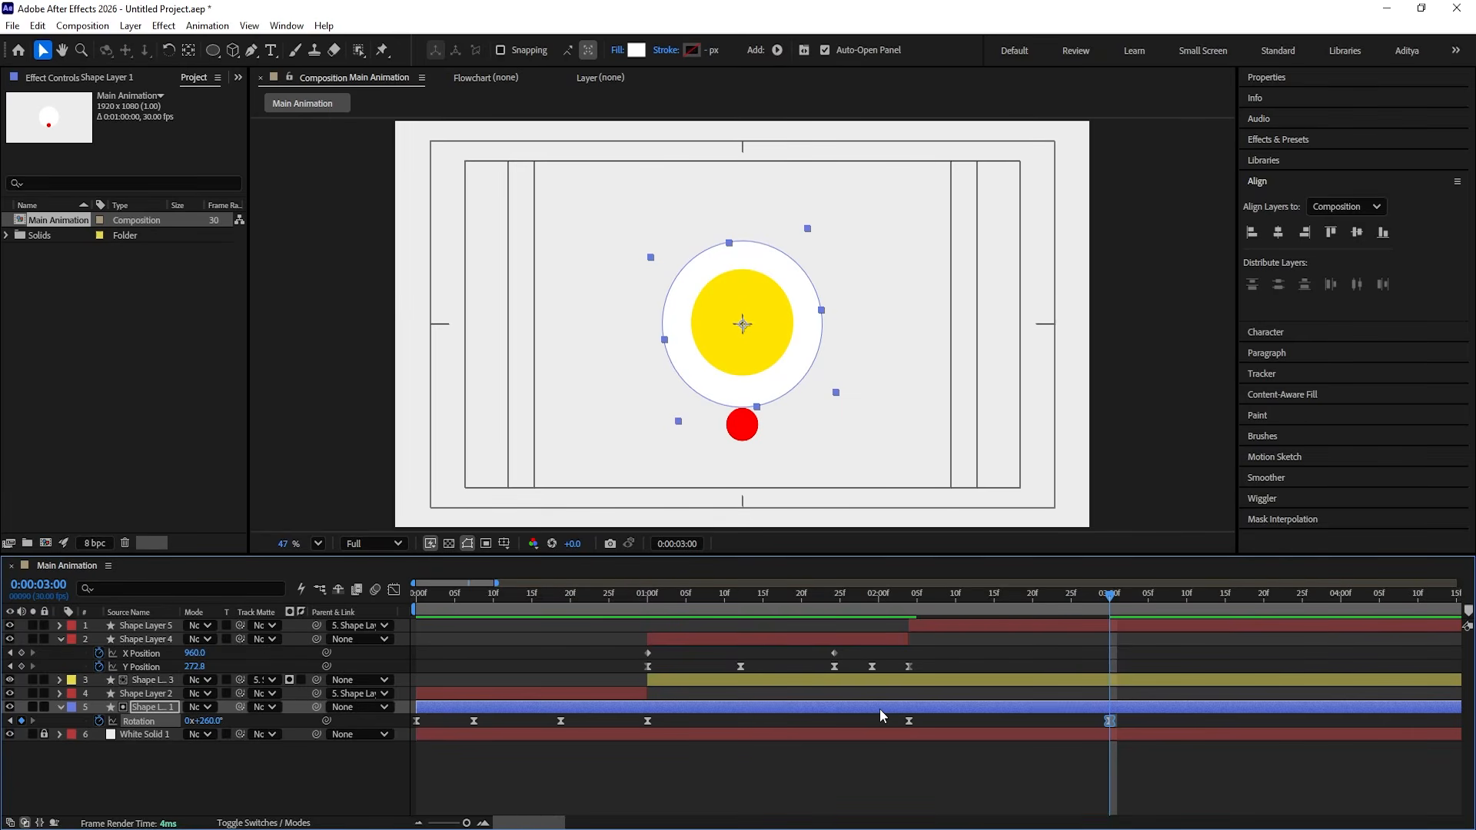
Step: Extend both easing handles between the last two Rotation keyframes in the speed graph to form a sharp central peak, and preview the spin
drag(893, 719, 1110, 749)
click(395, 590)
drag(1132, 664, 870, 772)
drag(1075, 736, 1034, 735)
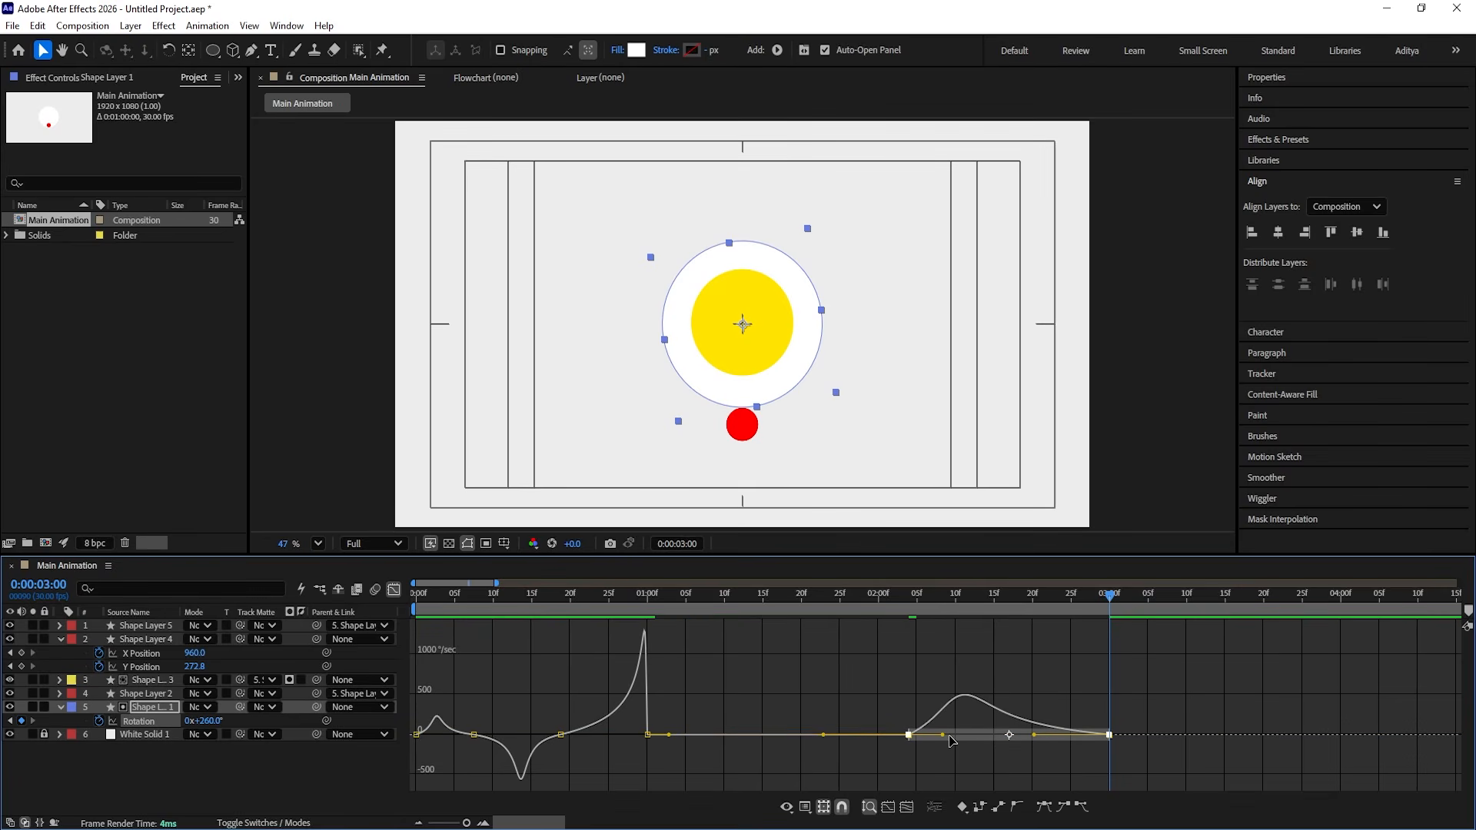
drag(943, 736, 986, 735)
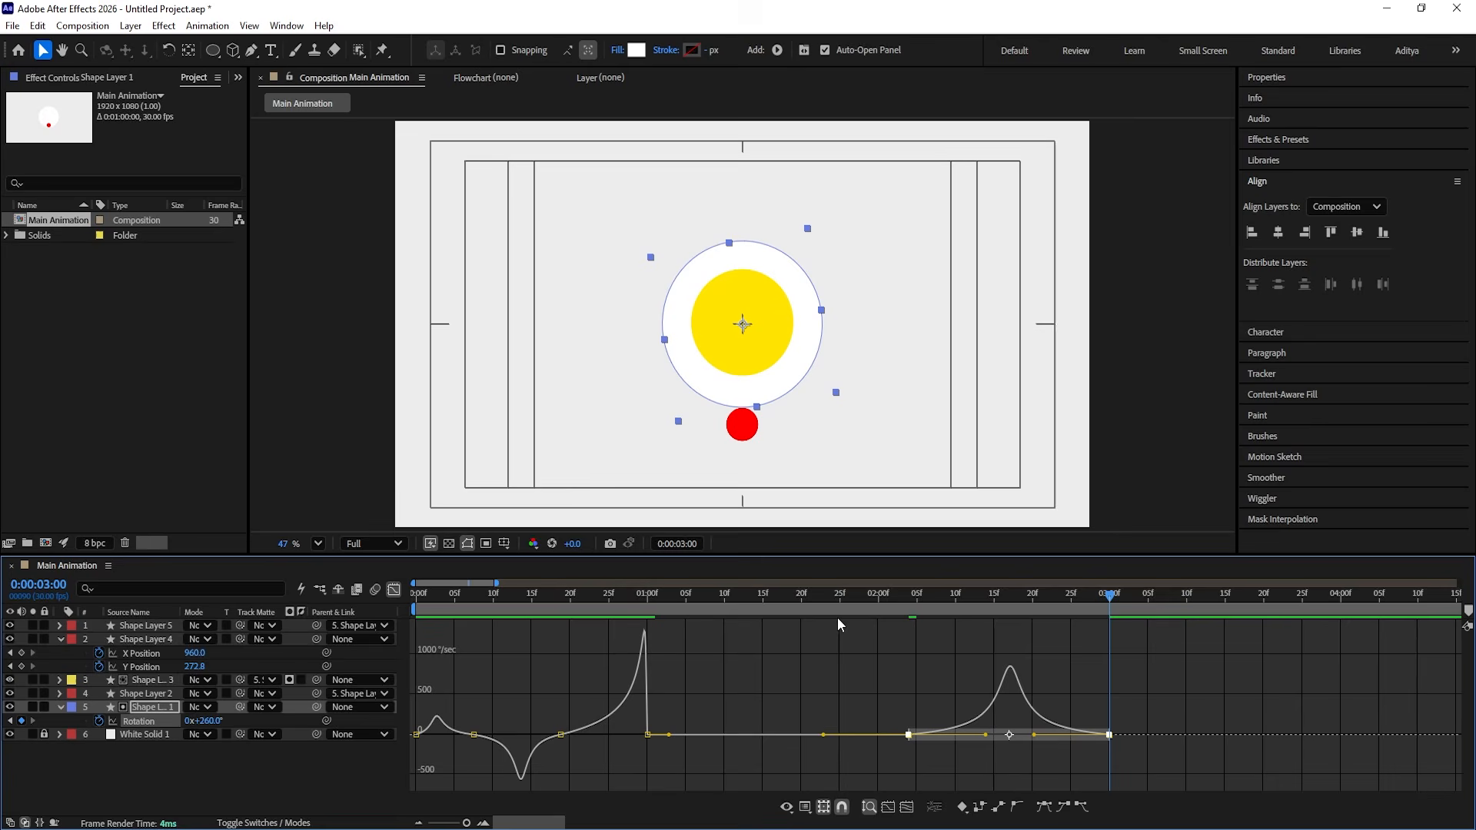
click(878, 598)
key(space)
key(space)
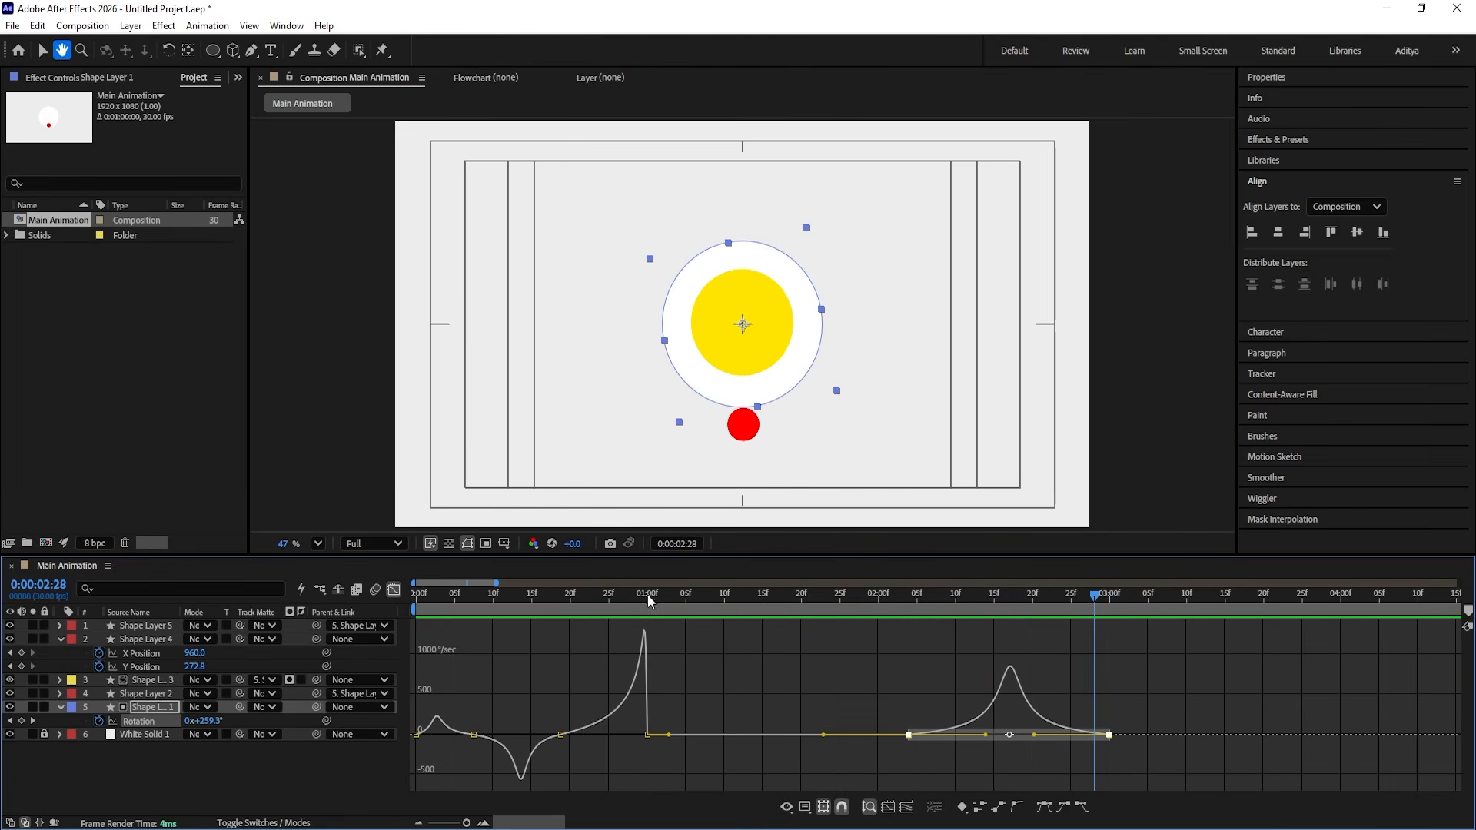
click(393, 589)
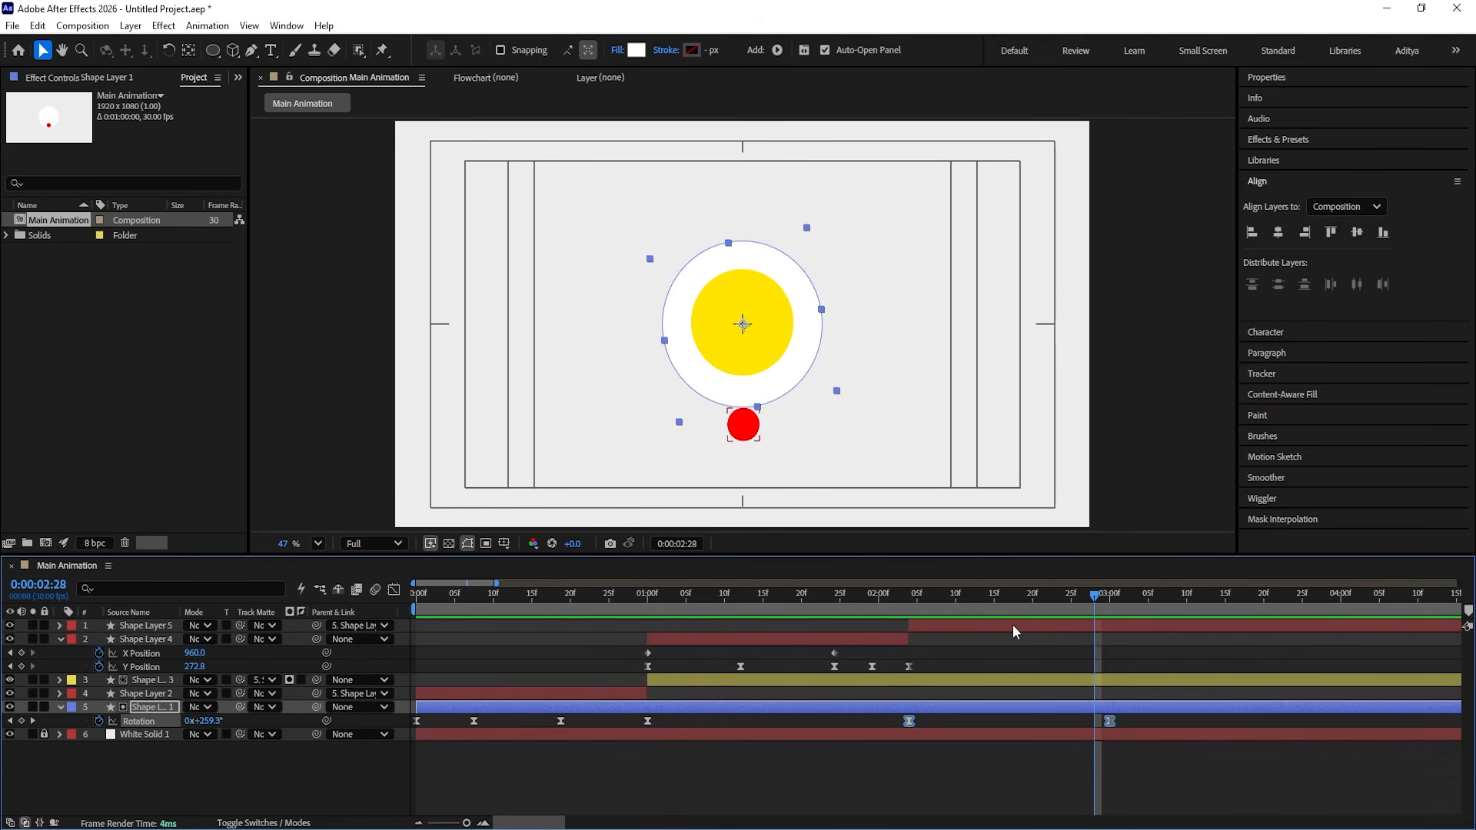
Step: Preview the complete animation from the start with more of the timeline shown
key(minus)
key(Home)
key(space)
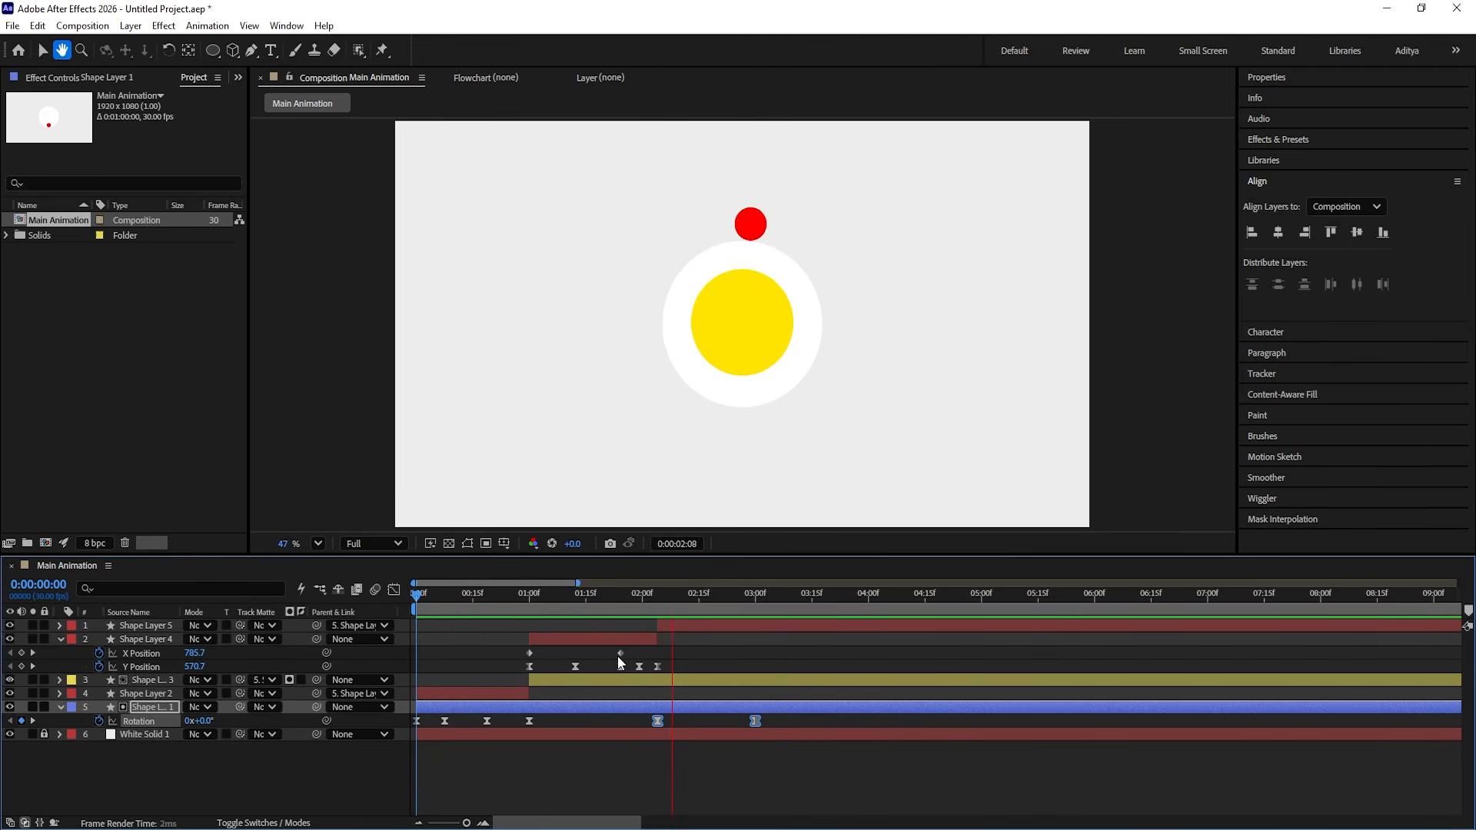
key(space)
Step: Preview the jump and orbit section of the animation from 0:00:01:16 and again from 0:00:01:28
drag(626, 596, 590, 597)
click(634, 714)
drag(634, 714, 864, 723)
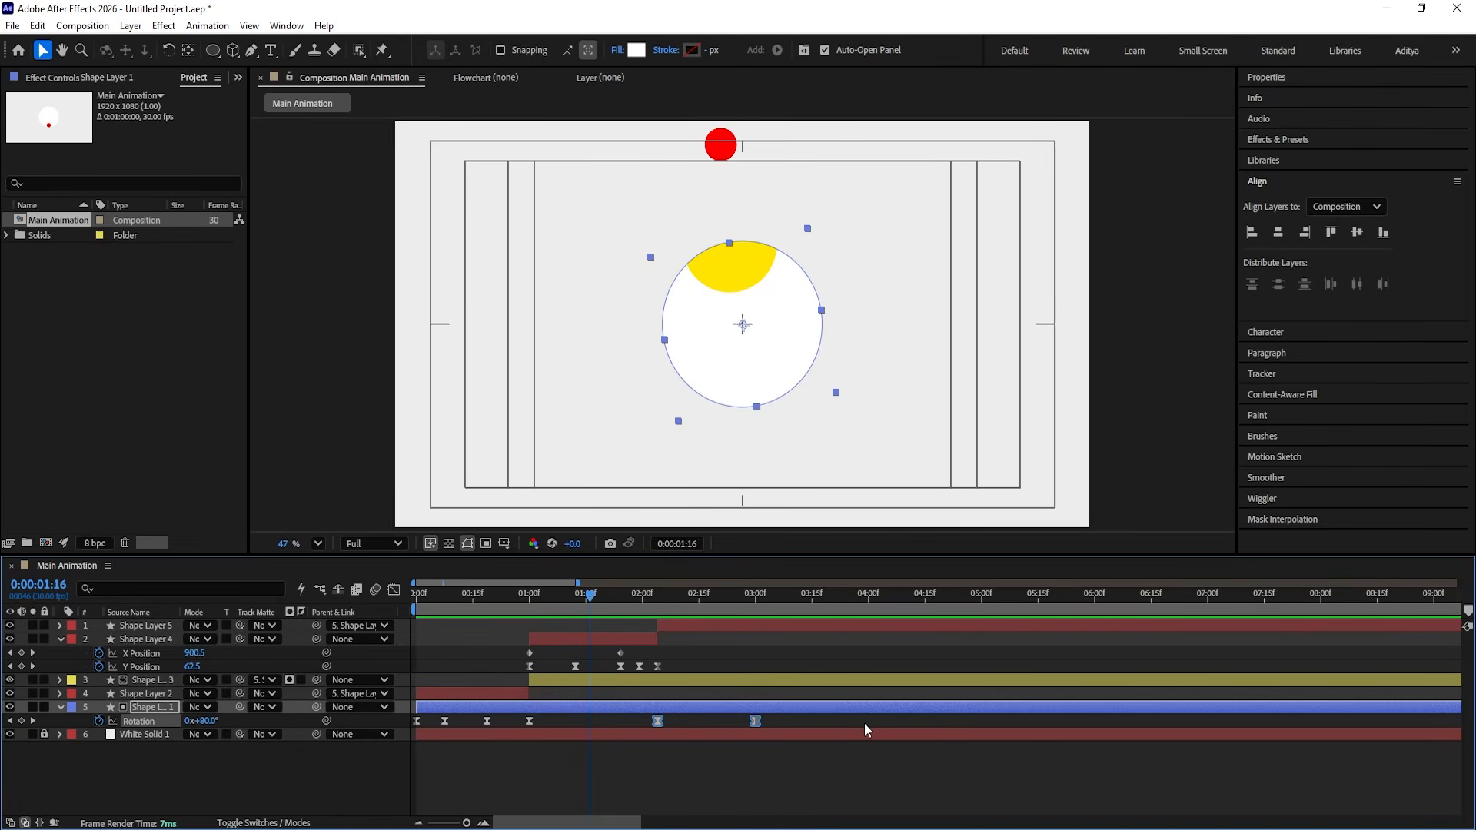
key(space)
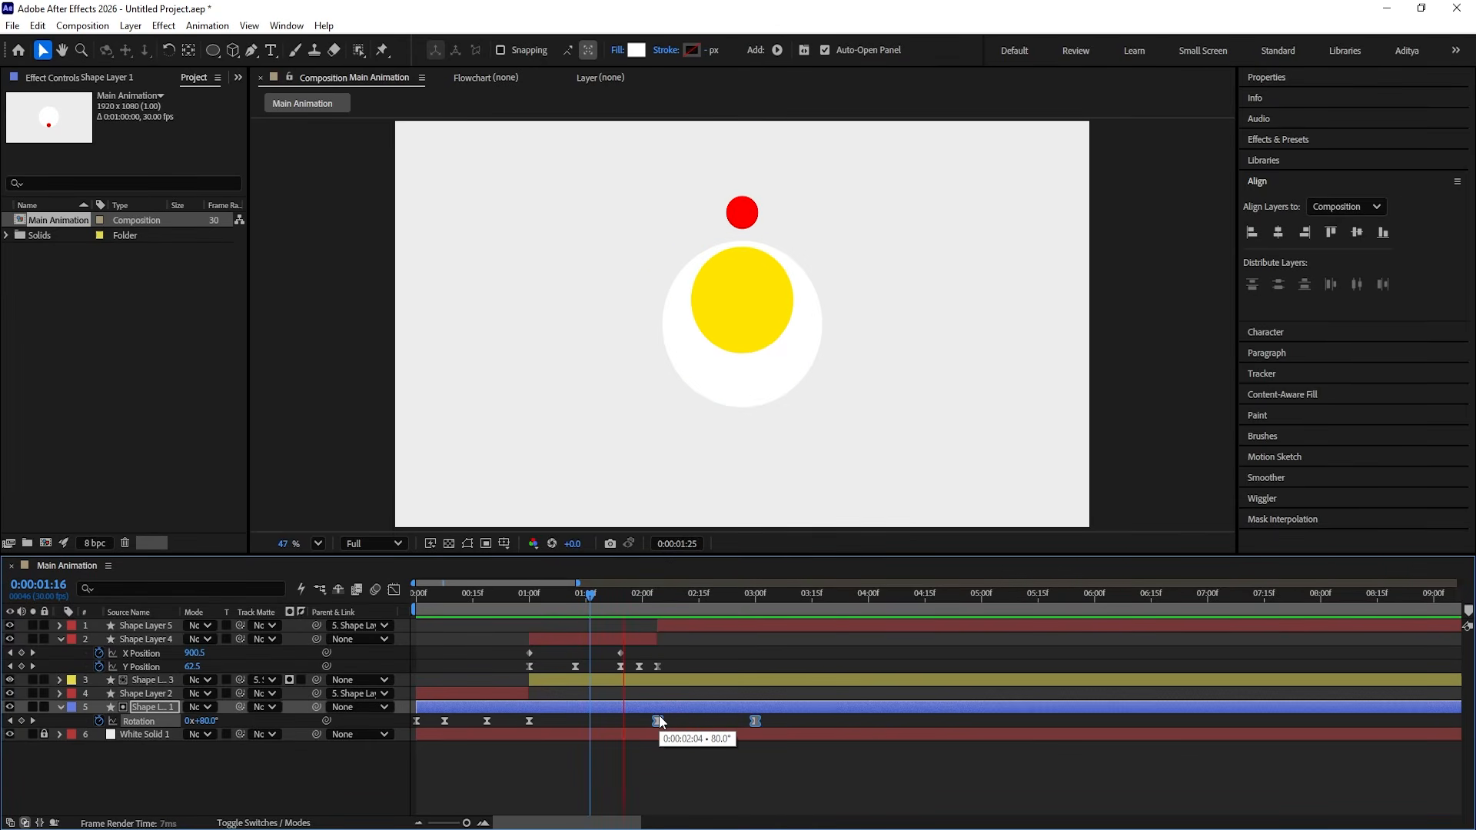
key(space)
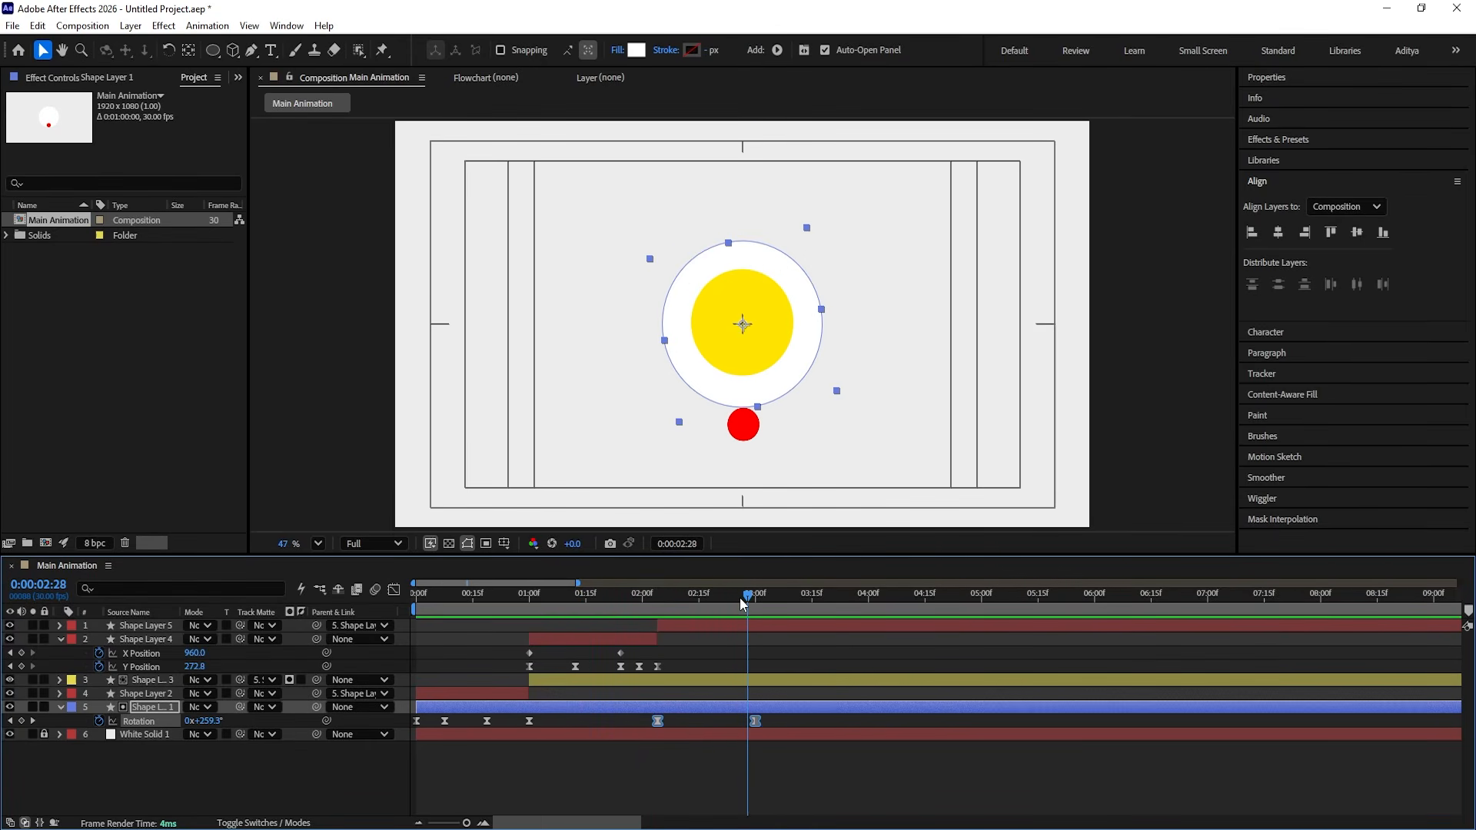
drag(744, 604, 632, 594)
key(space)
key(space)
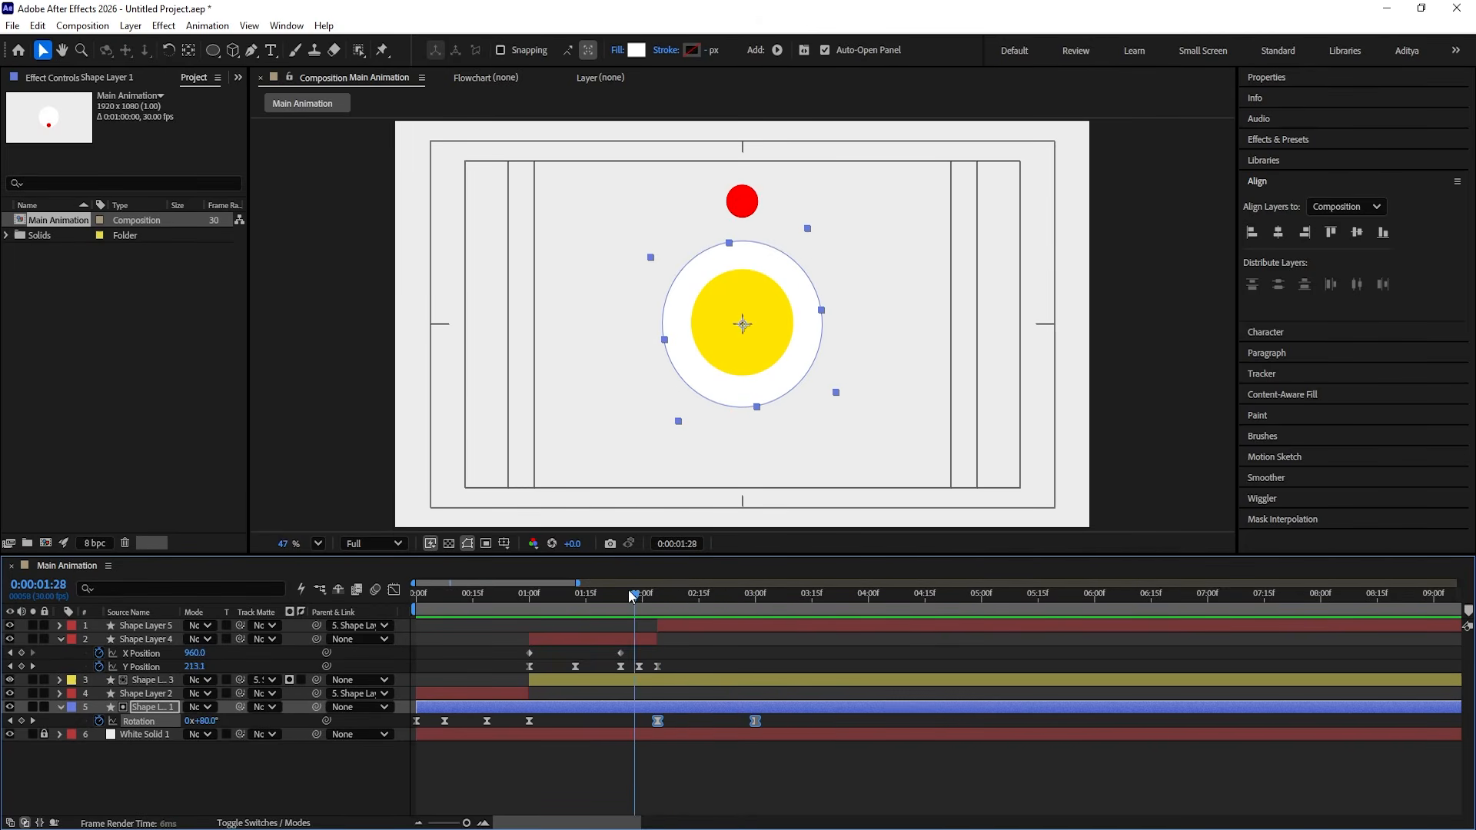
key(space)
key(space)
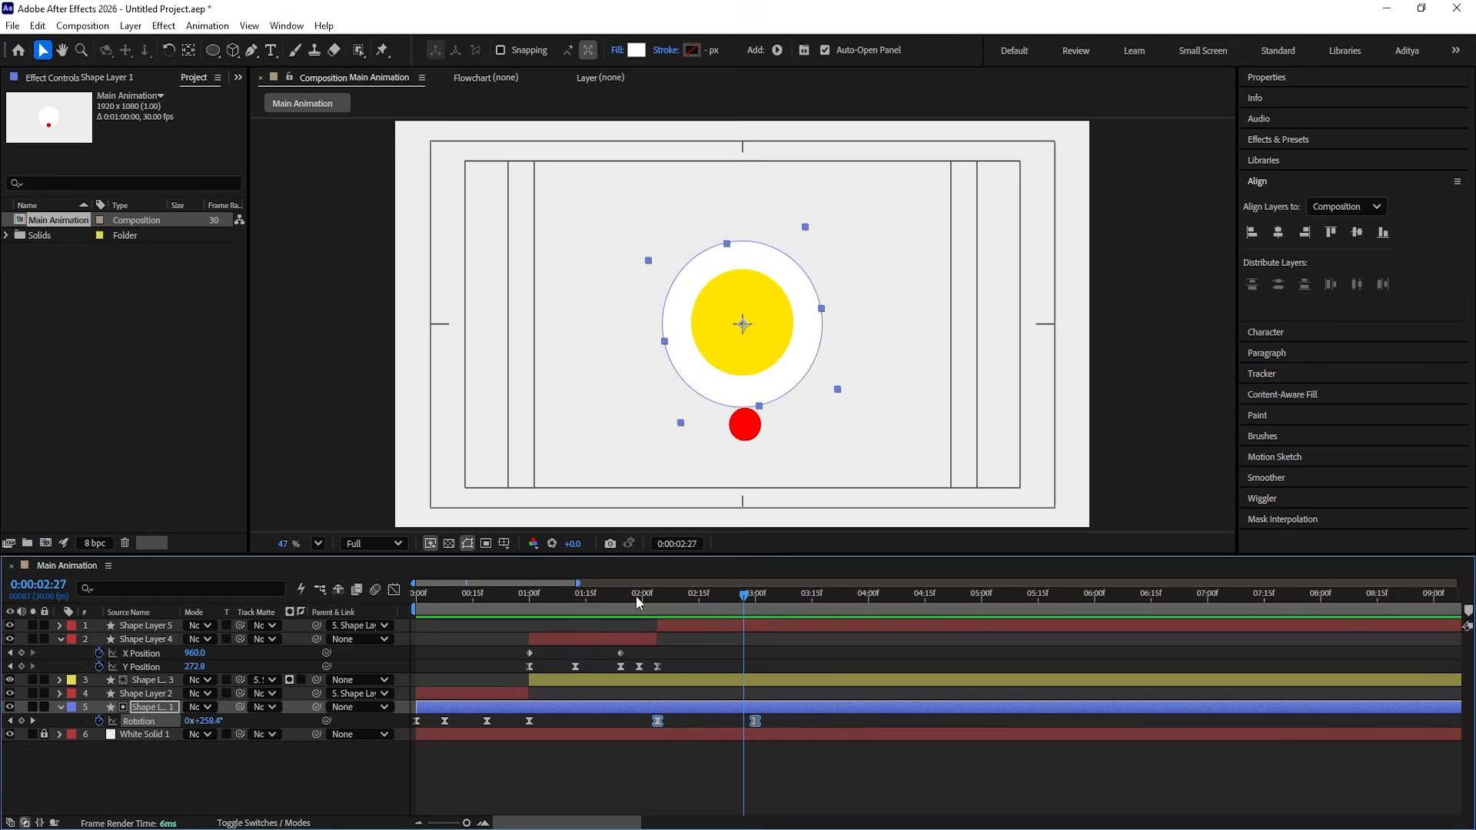
Step: Go to the keyframe at 0:00:02:04 and collapse the revealed keyframe properties of all layers, leaving nothing selected
click(636, 596)
key(k)
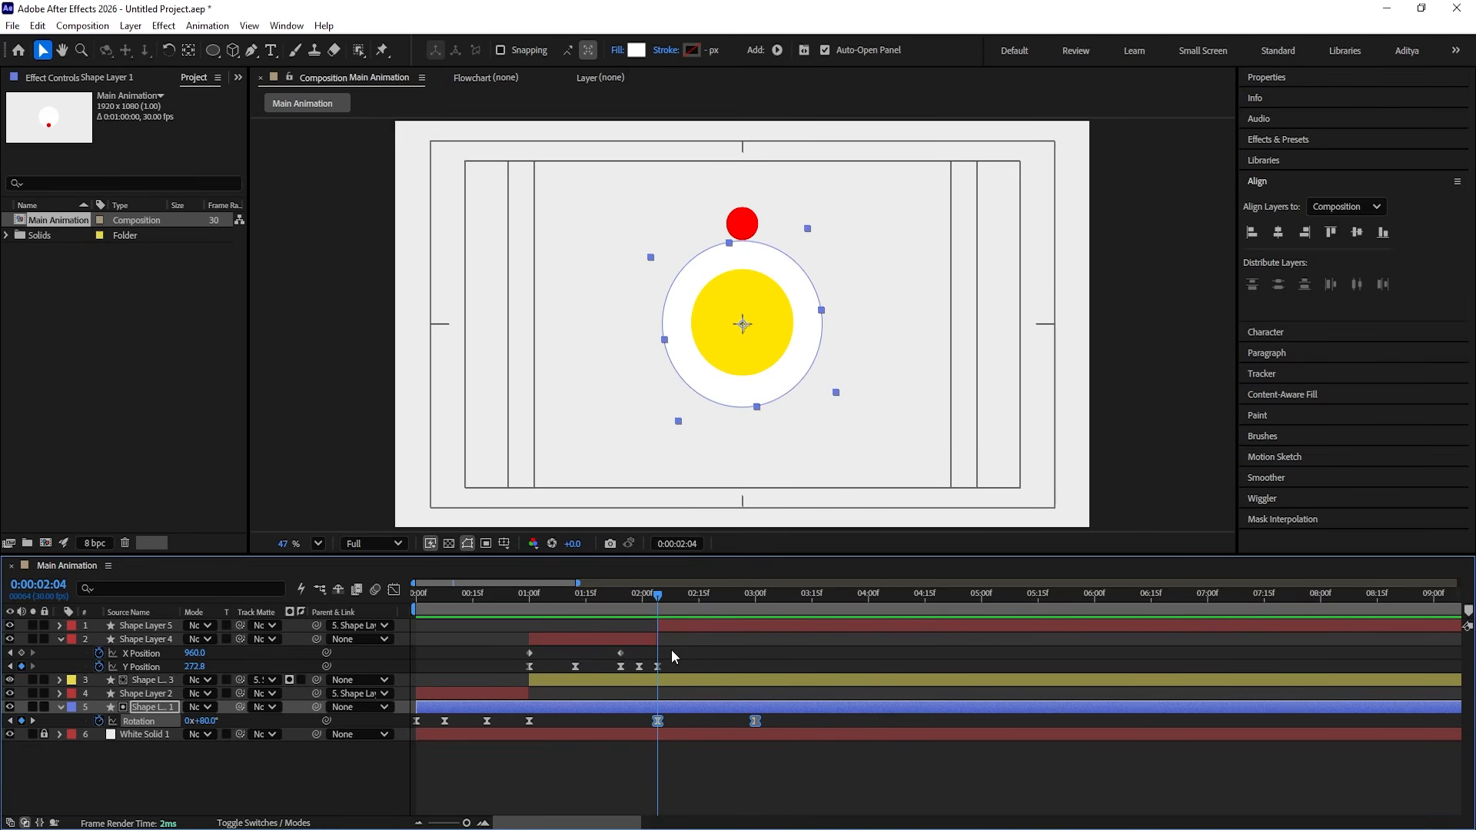
click(735, 454)
click(746, 347)
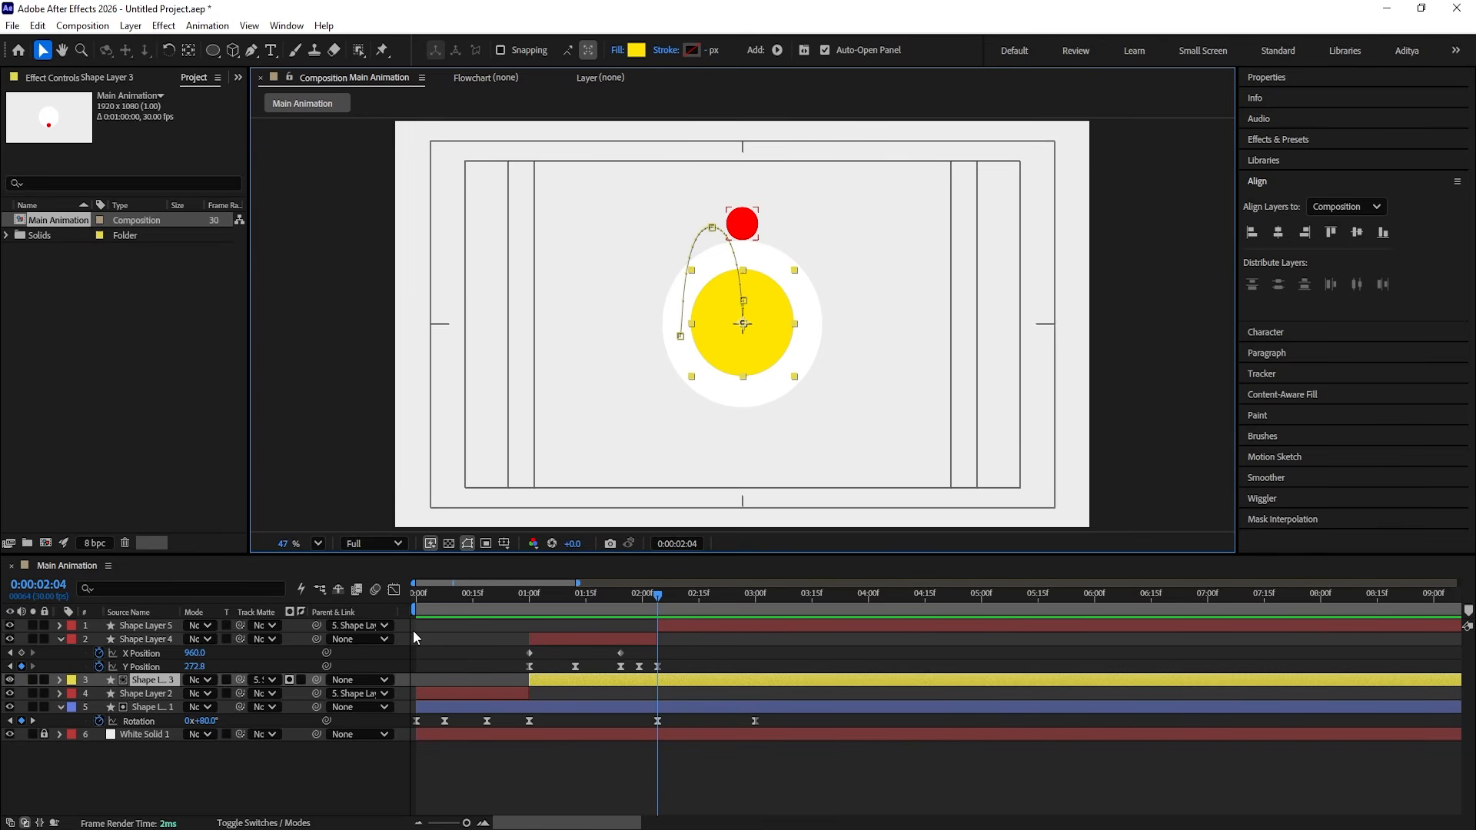
click(446, 631)
key(u)
key(u)
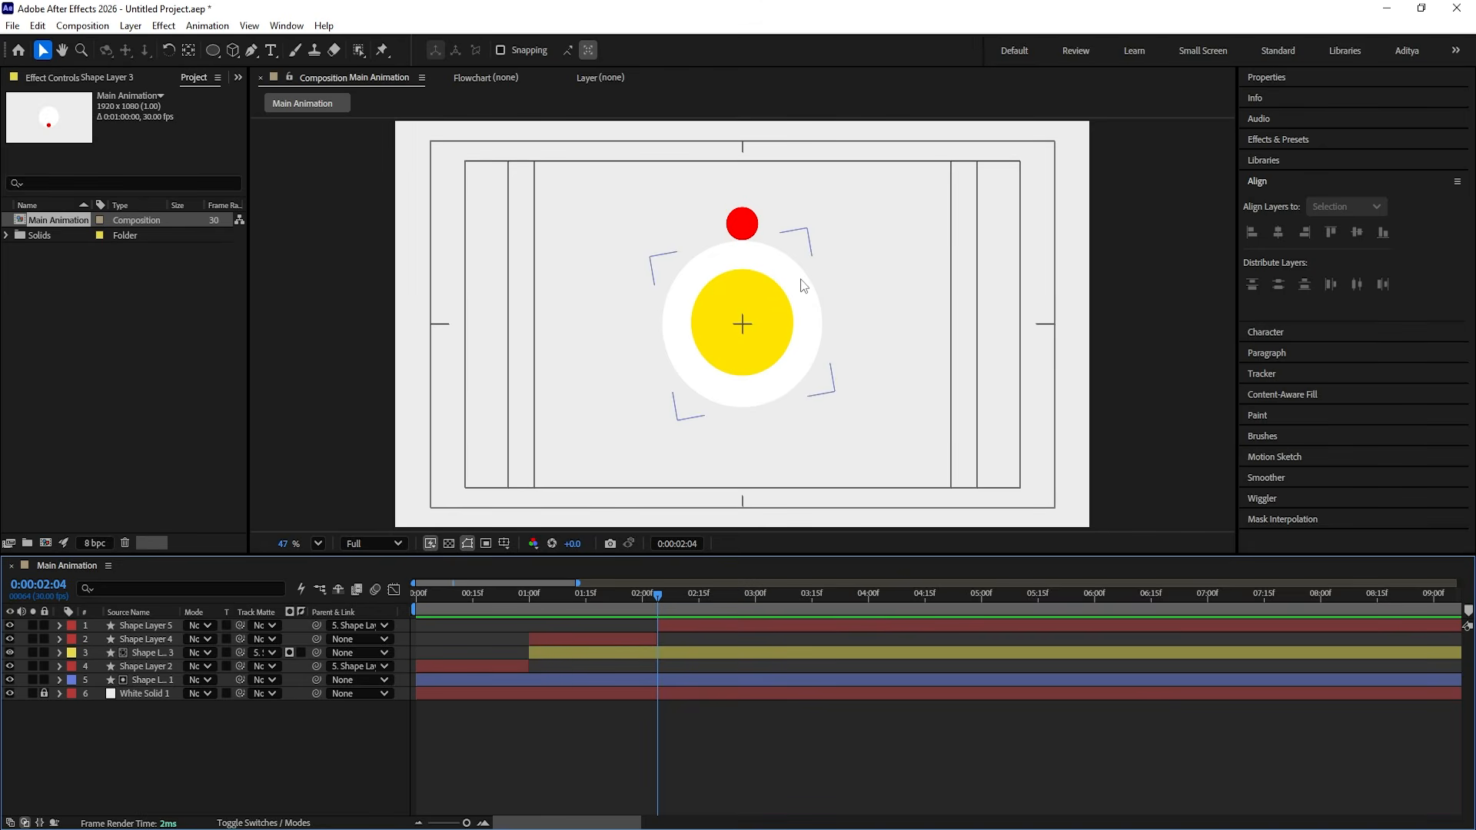
Step: Set up the Ellipse tool with no fill and a red FF0000 stroke
click(212, 52)
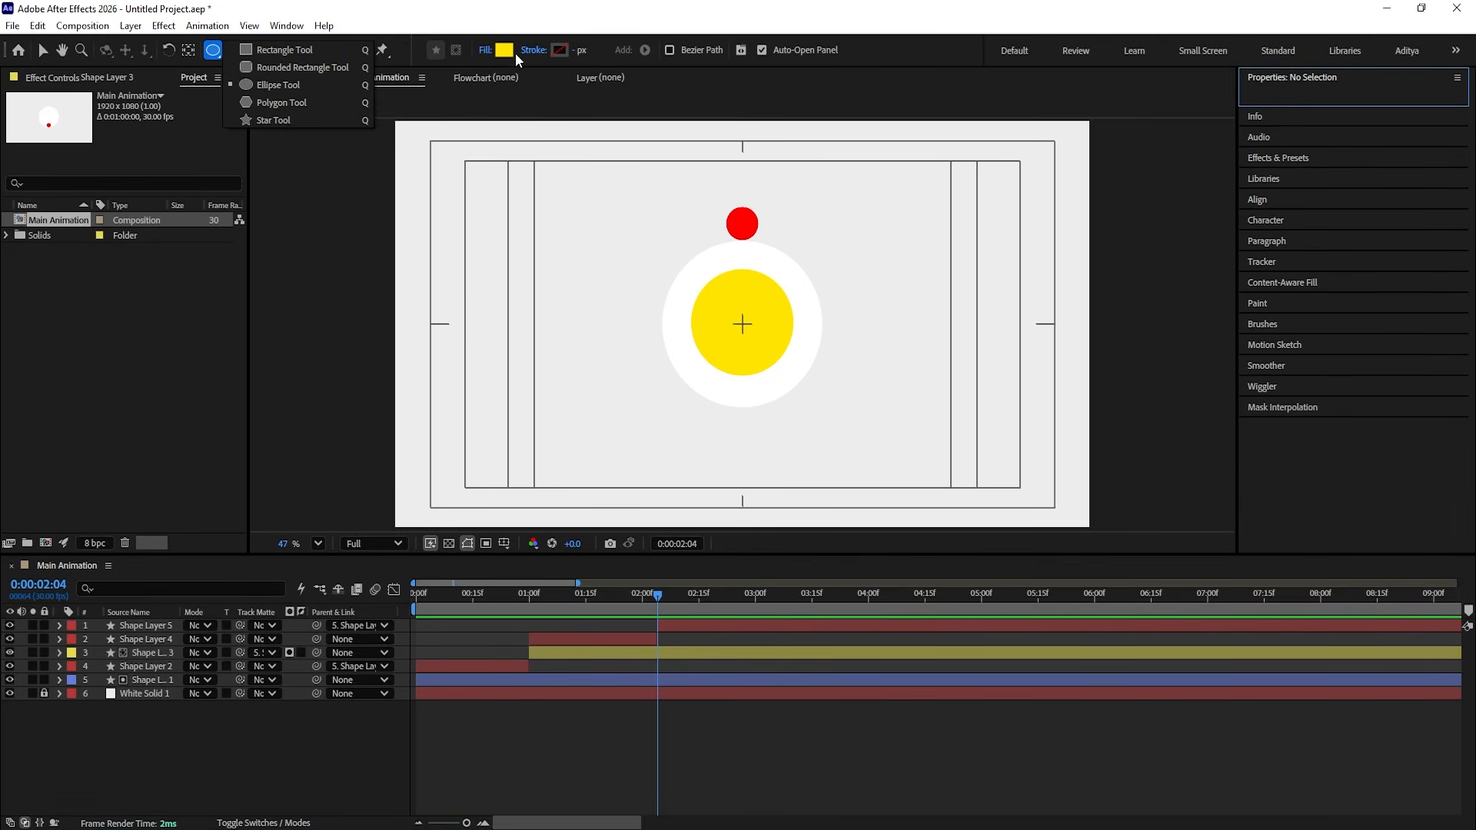
click(490, 52)
click(658, 381)
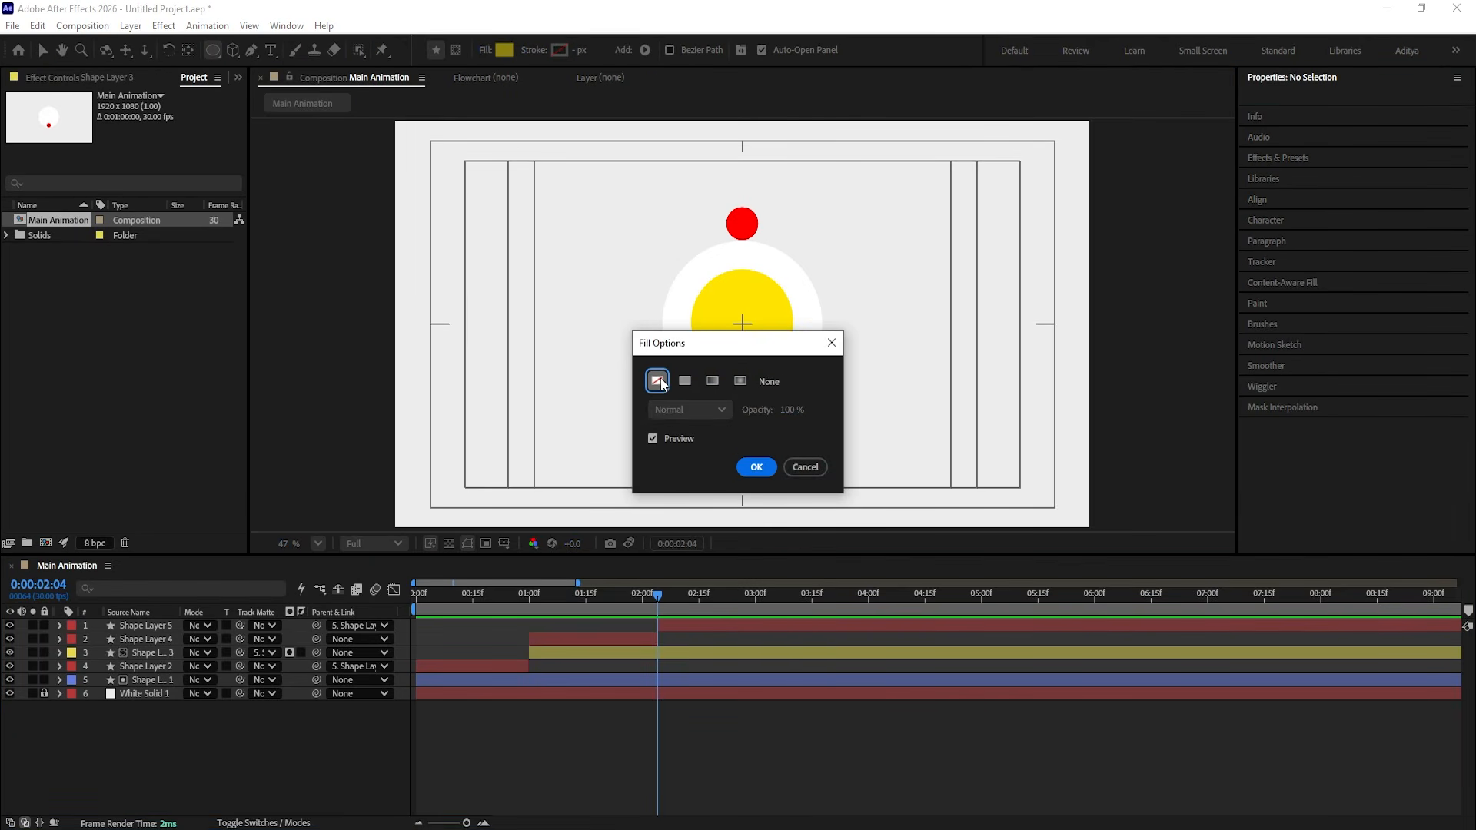
click(756, 467)
click(557, 51)
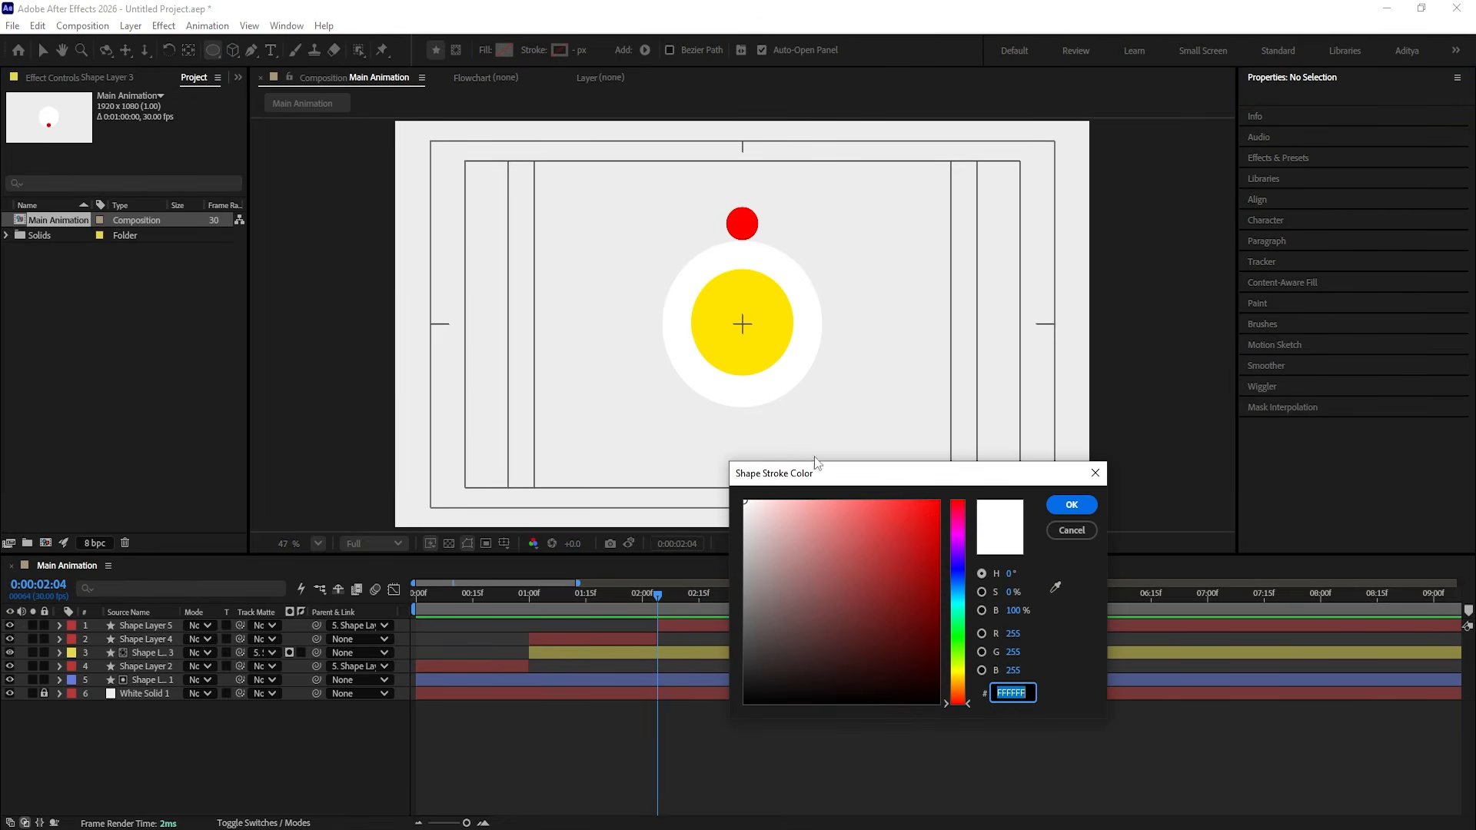
click(1055, 587)
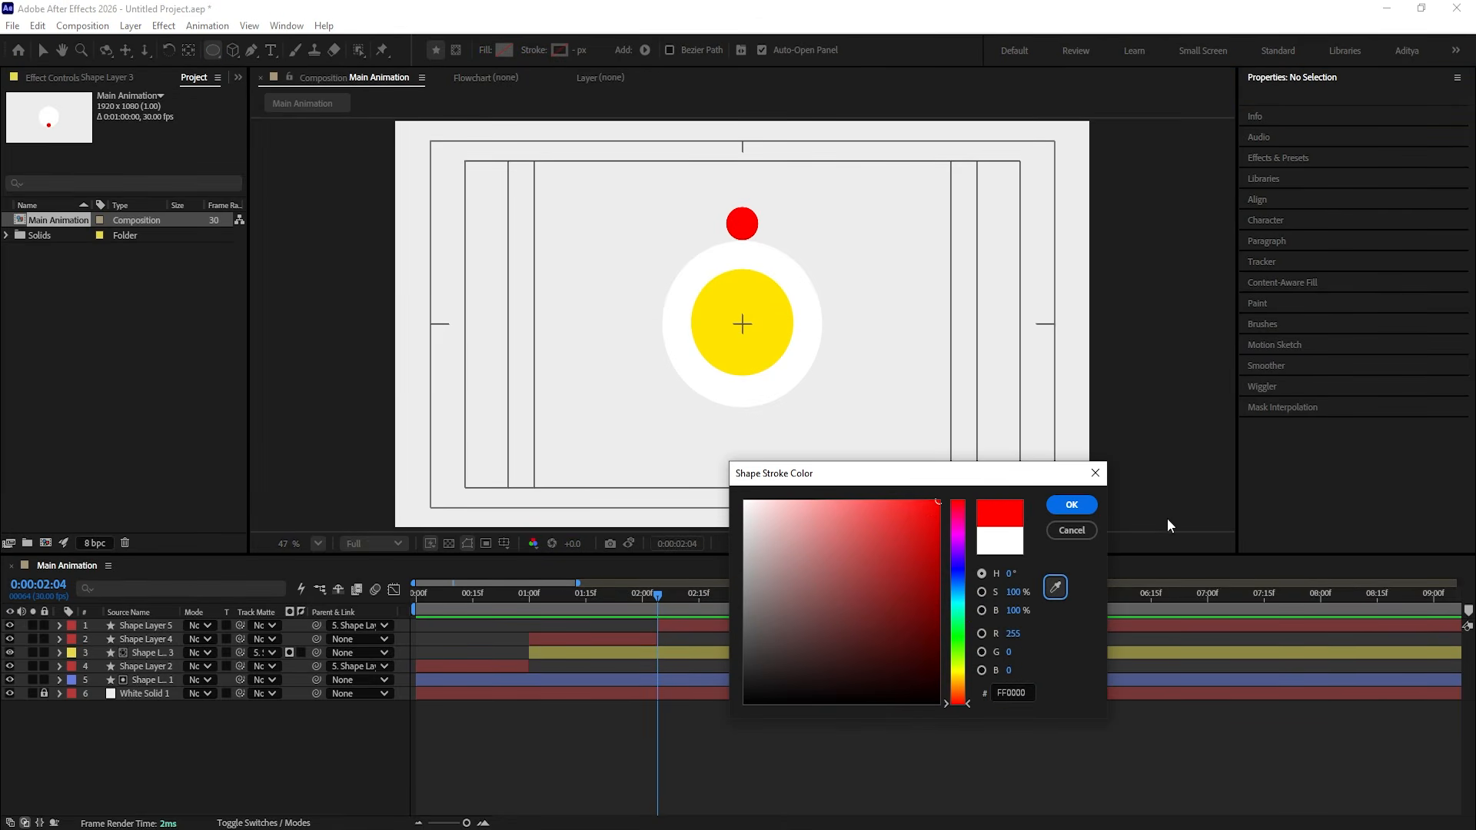
click(1072, 506)
Step: Draw a circle about 200 px wide over the yellow circle and center it horizontally and vertically in the composition
drag(701, 284, 774, 361)
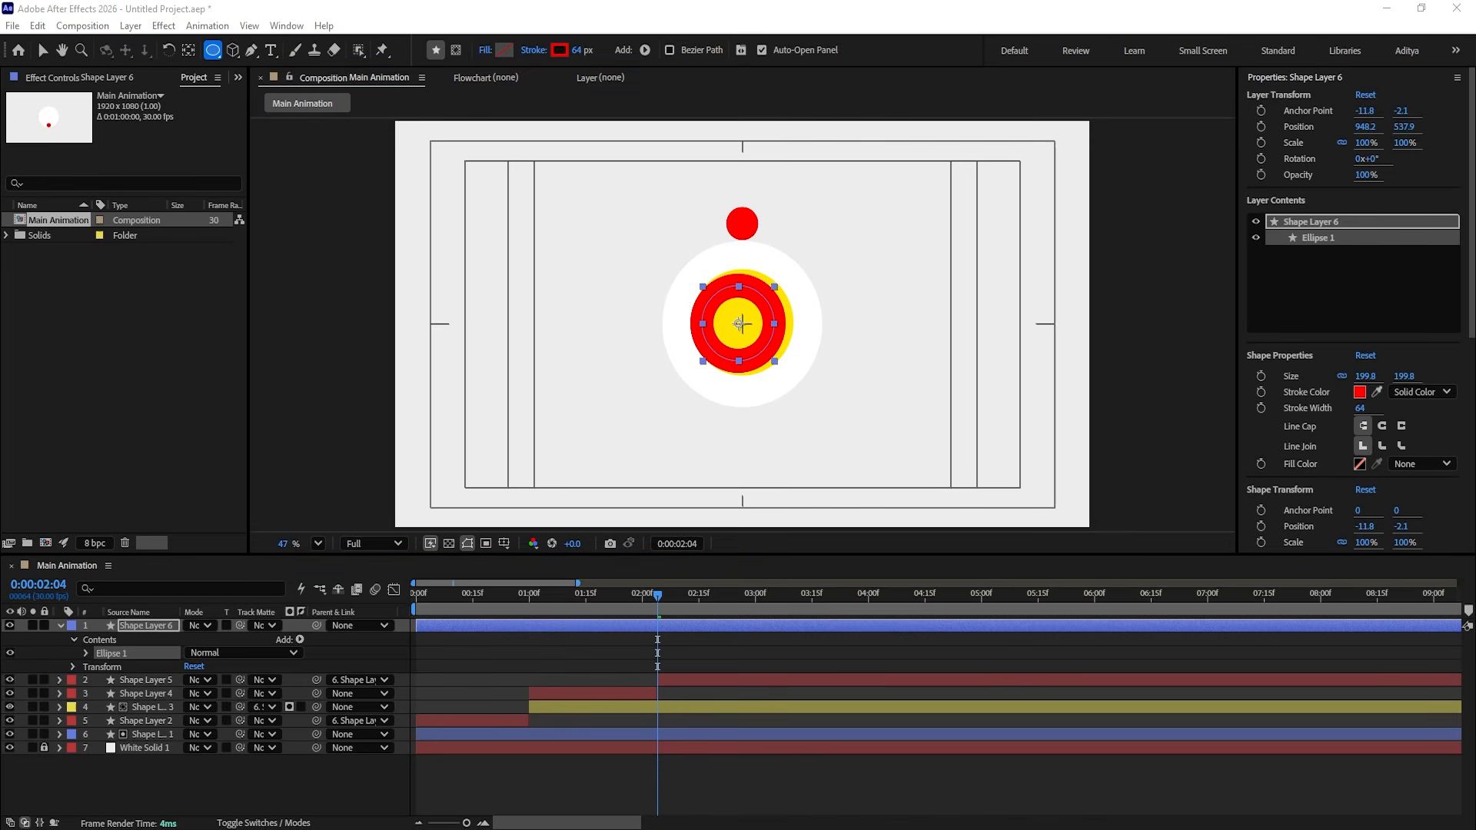
click(1322, 77)
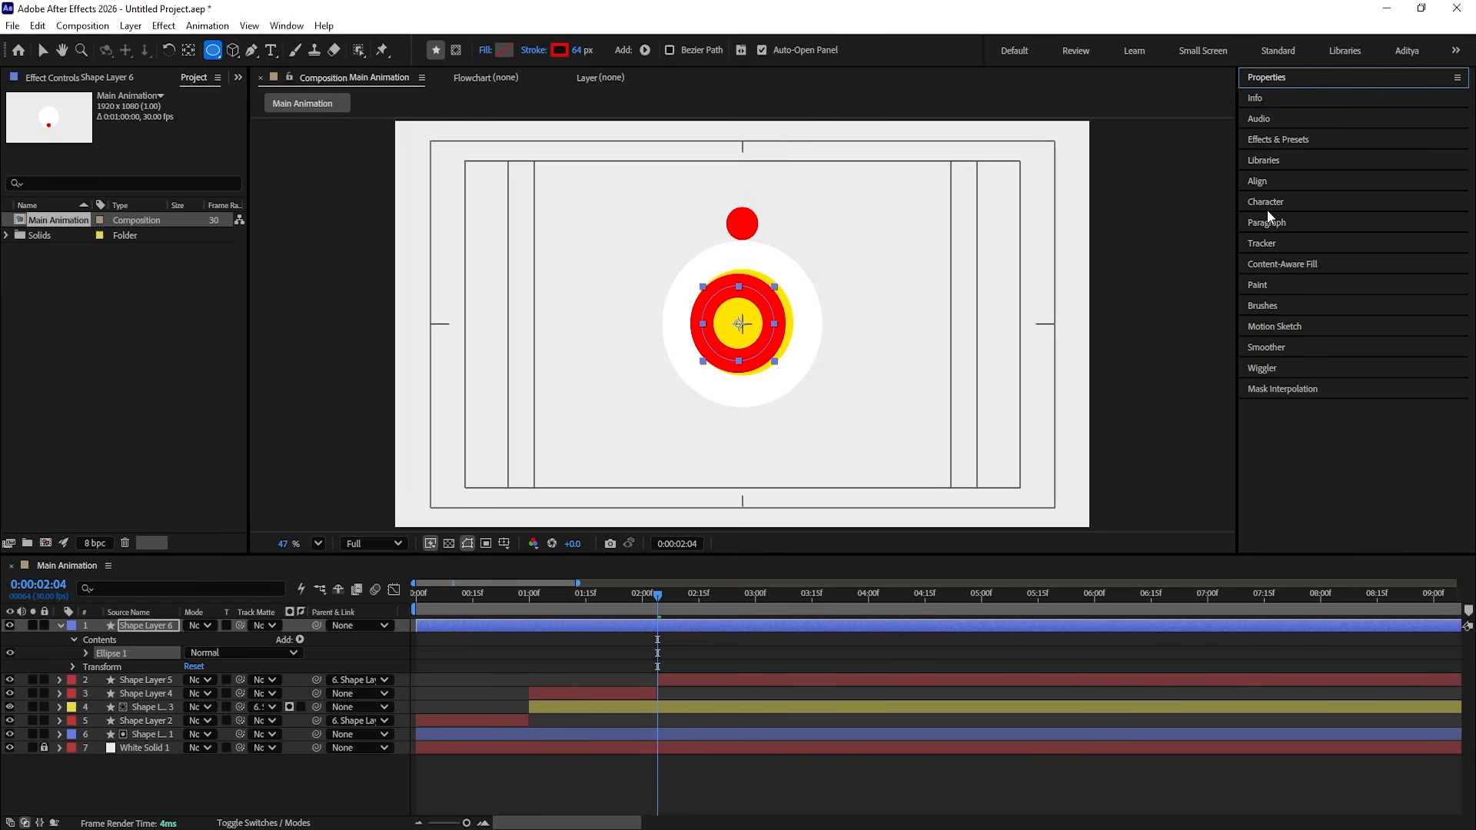
click(1257, 181)
click(1278, 233)
click(1357, 232)
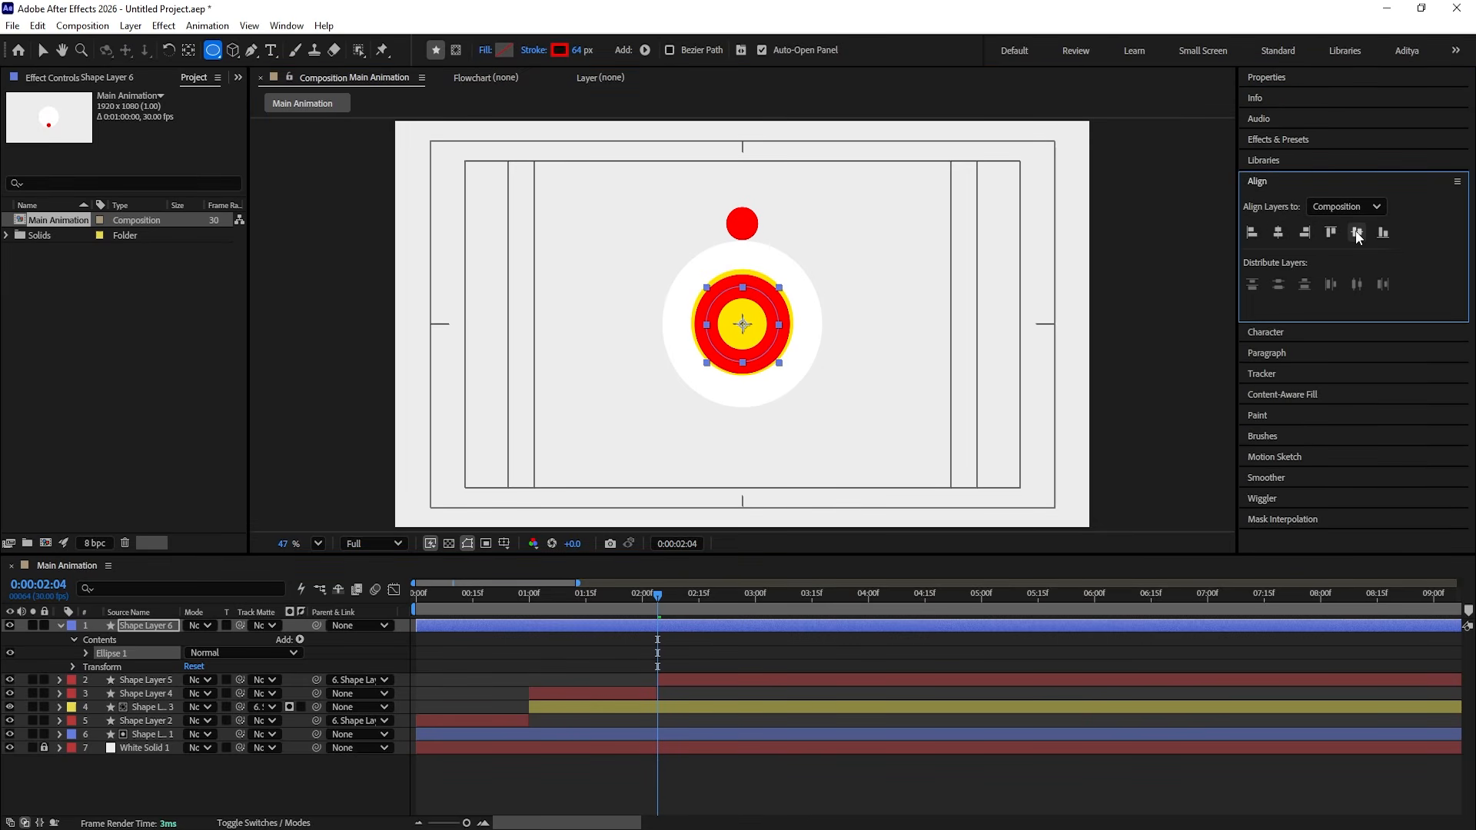
Step: Set the stroke width of Shape Layer 6 to 87 px so the ring reaches the yellow circle's edge
click(638, 657)
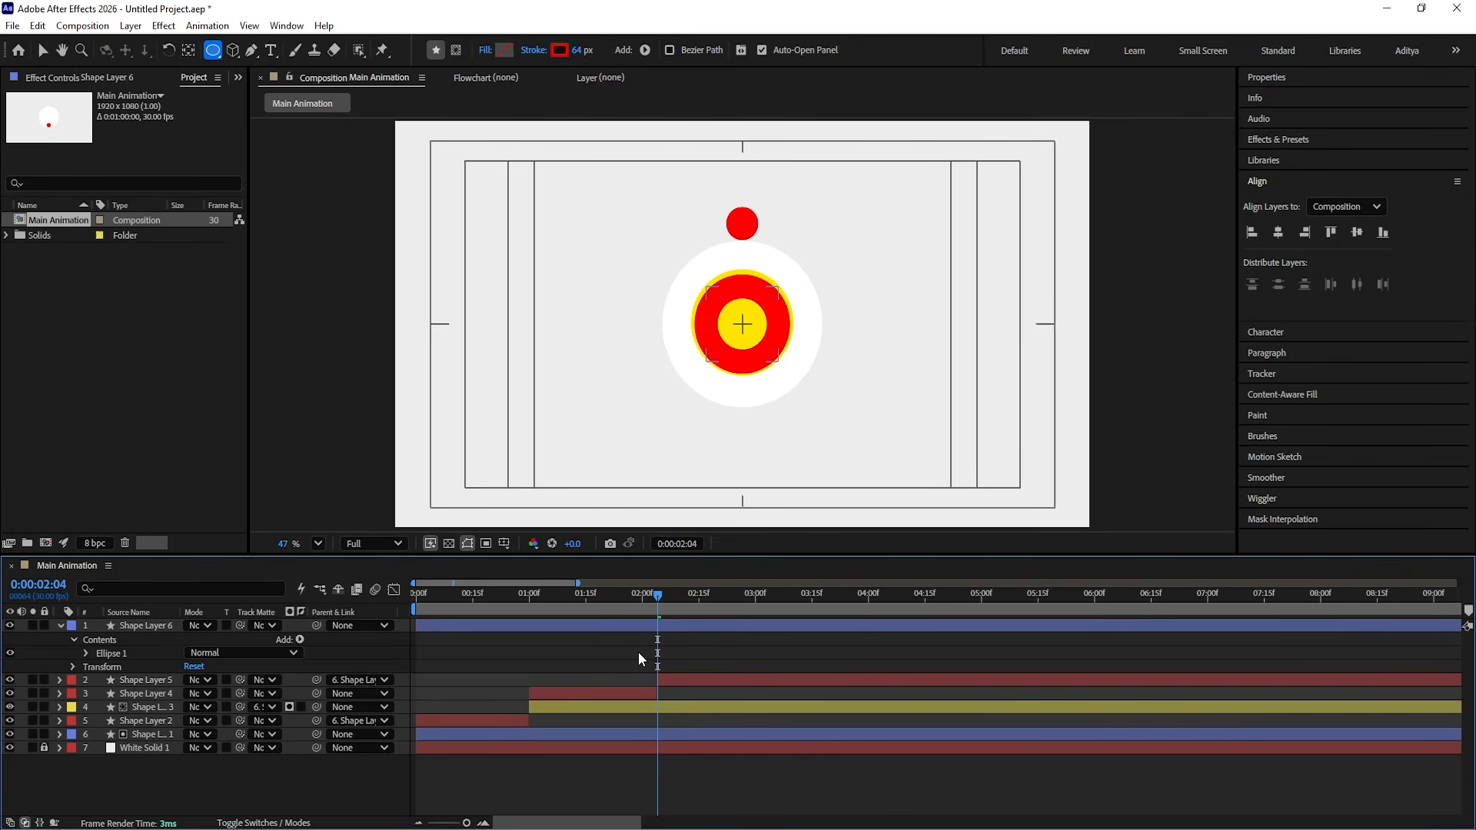
click(632, 626)
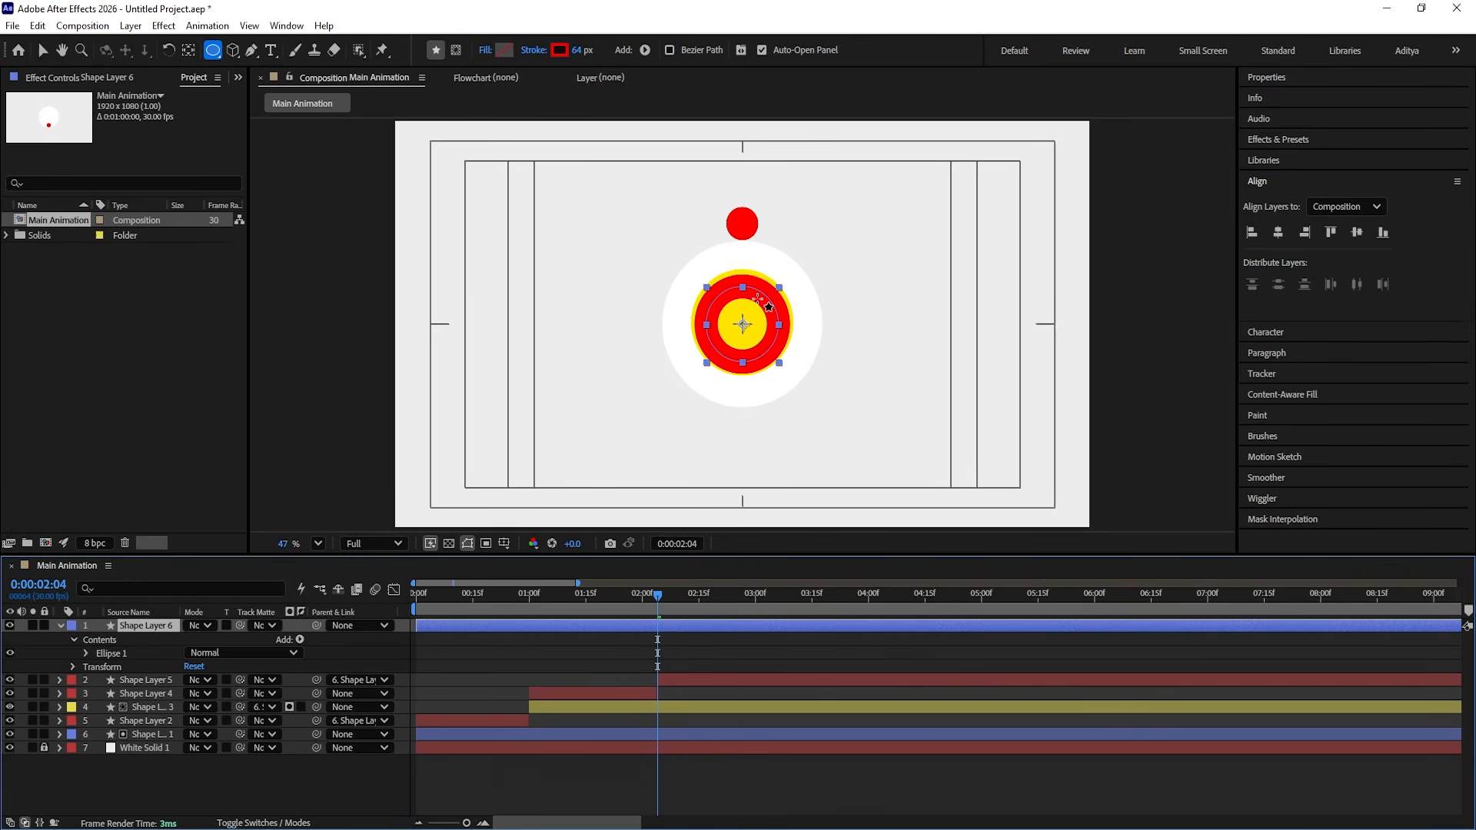
scroll(759, 300, up, 4)
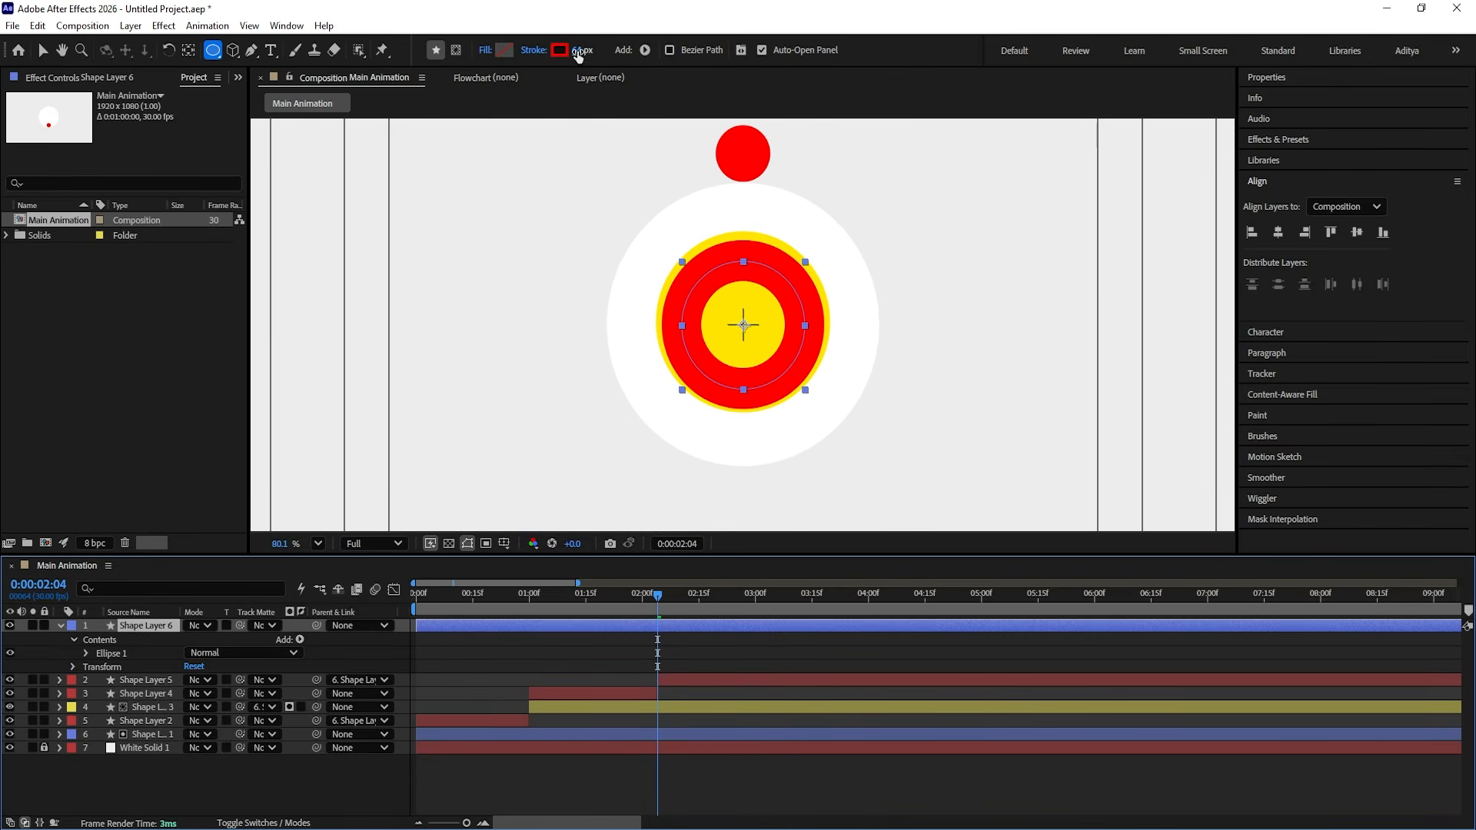
drag(578, 52, 589, 48)
key(Up)
key(Up)
key(Up)
key(Up)
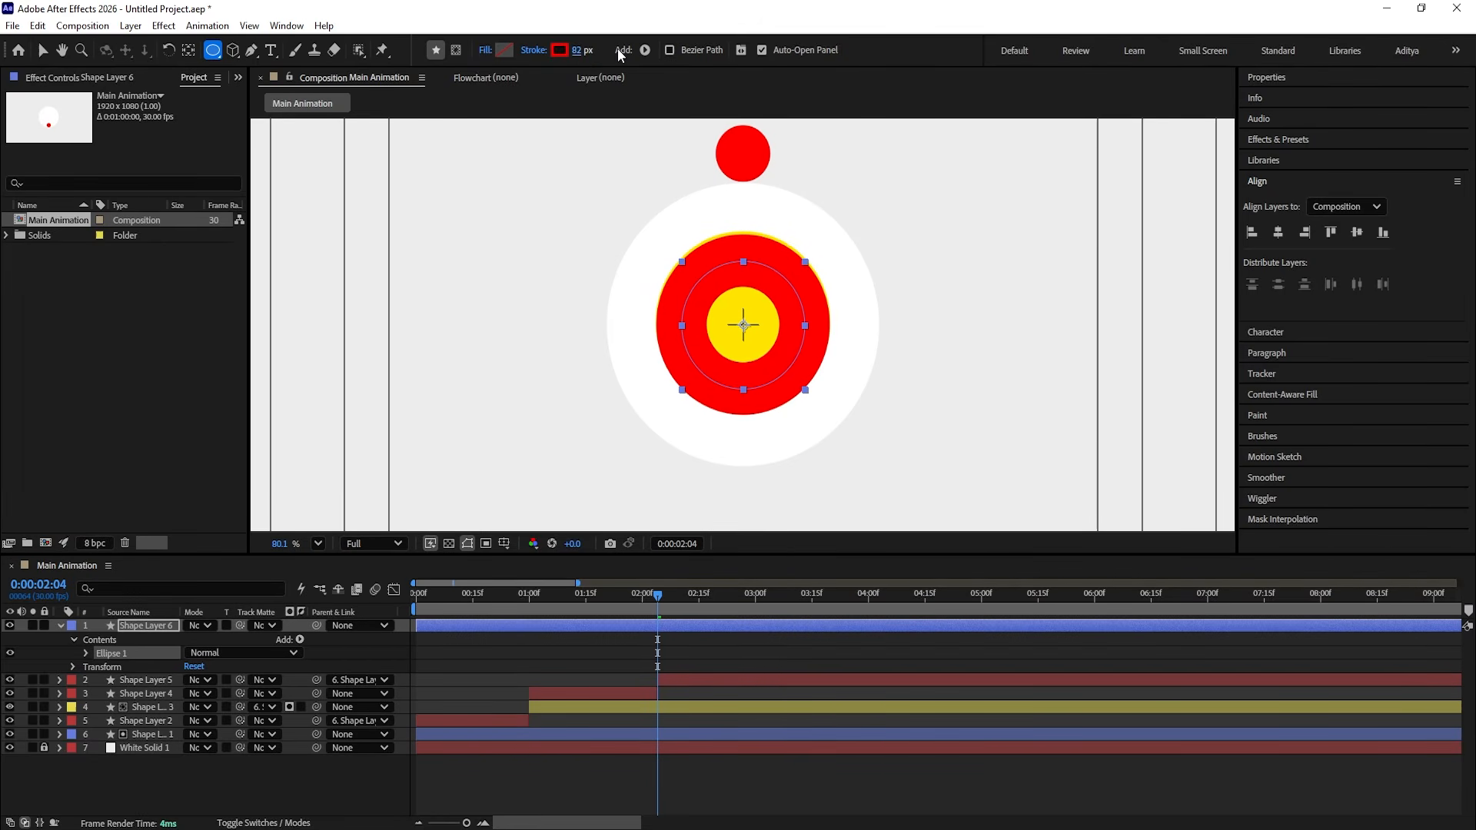
key(Up)
key(Up)
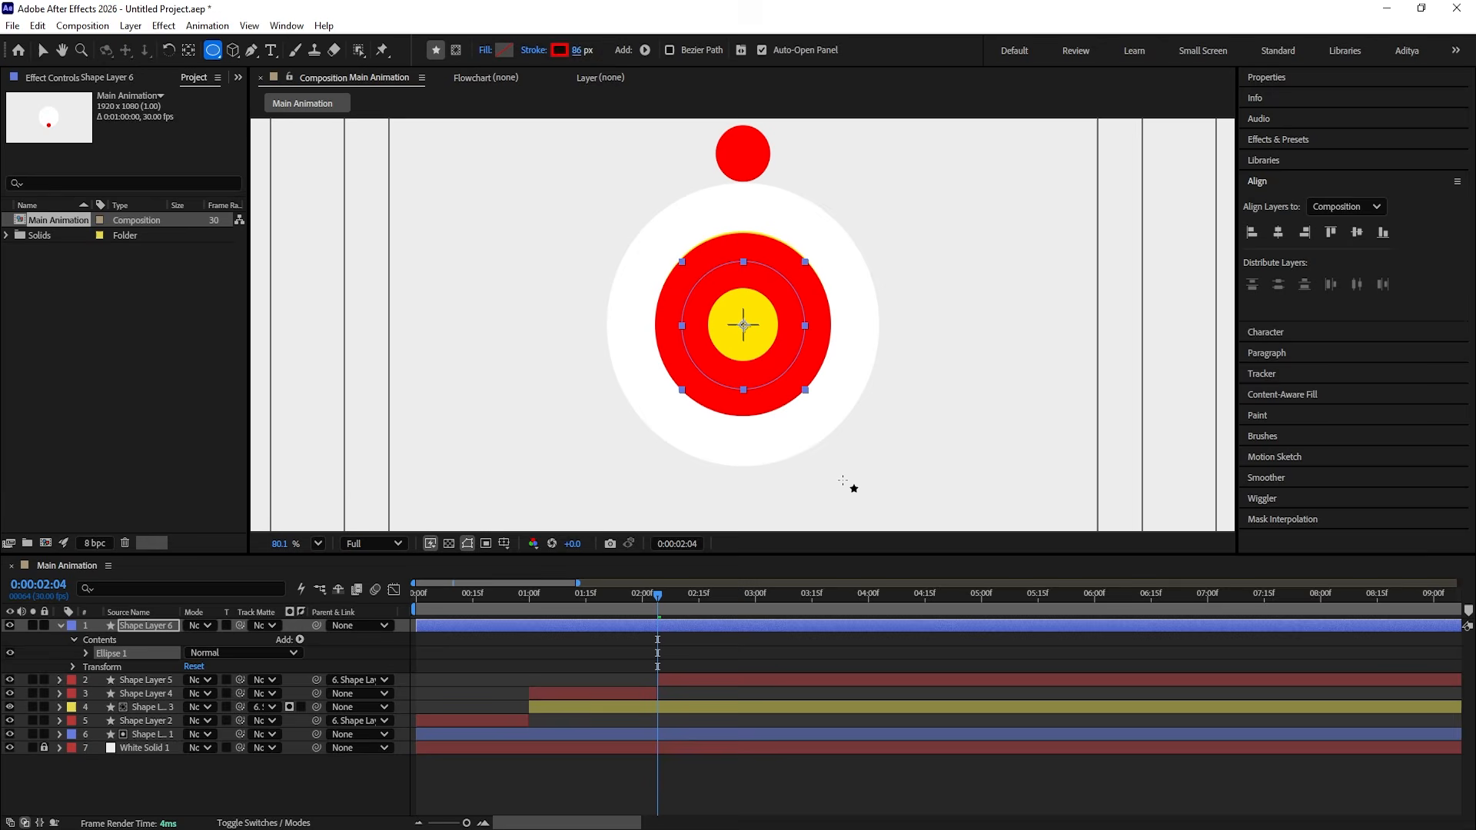
Step: Trim the start of Shape Layer 6 to 0:00:02:04 and collapse its properties
click(663, 627)
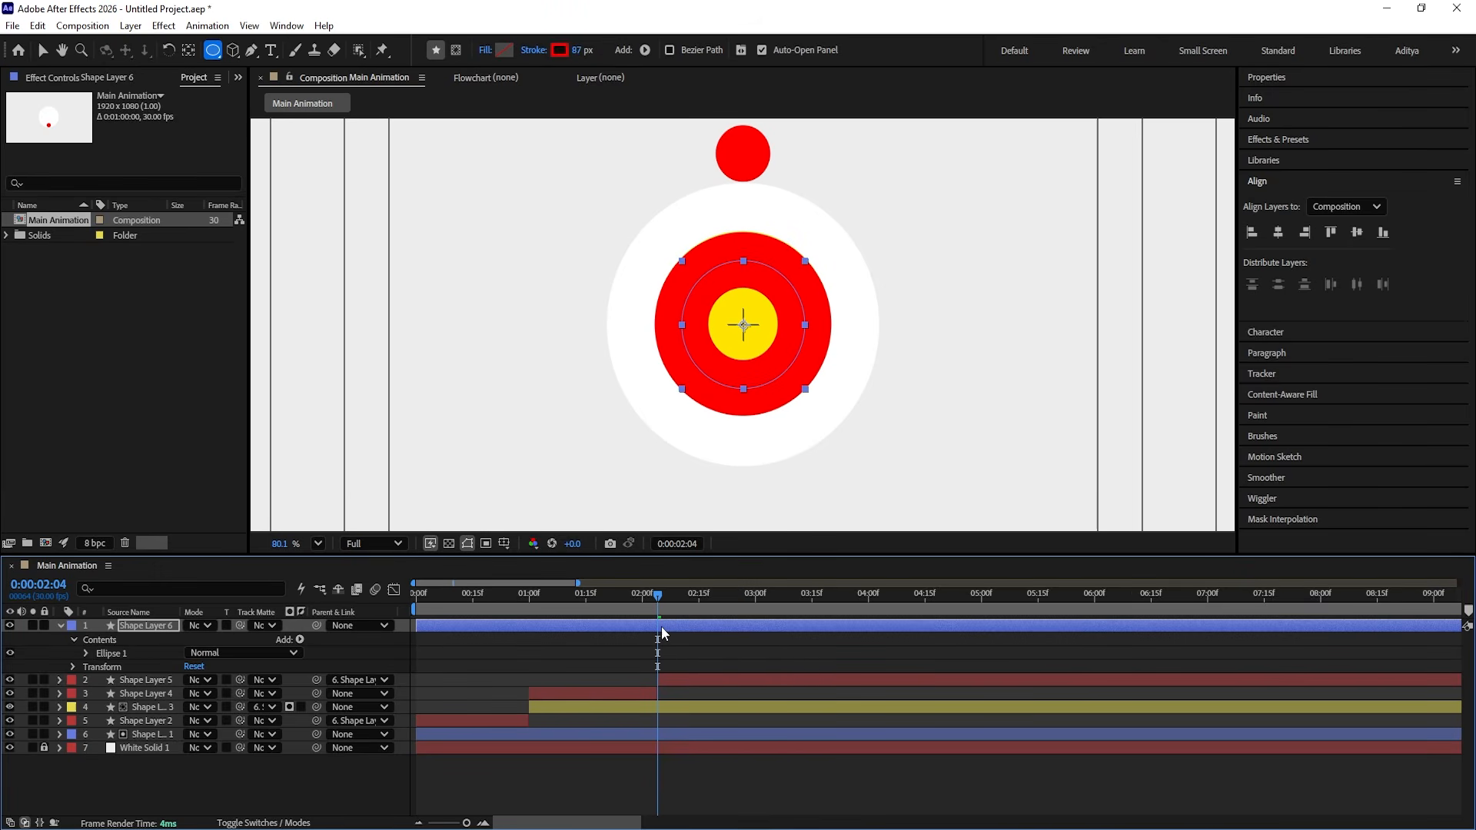
key(alt+bracketleft)
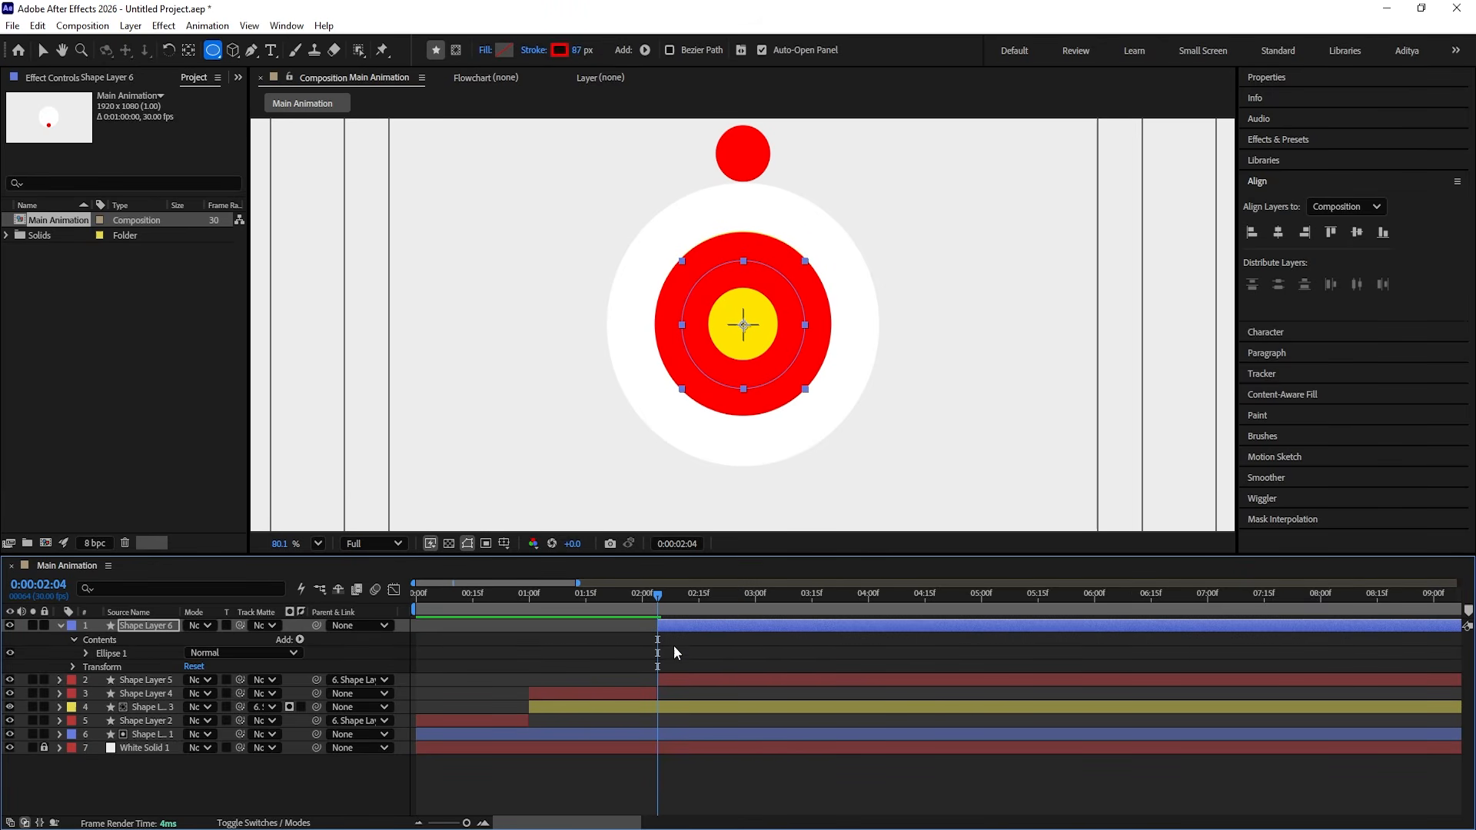
click(60, 626)
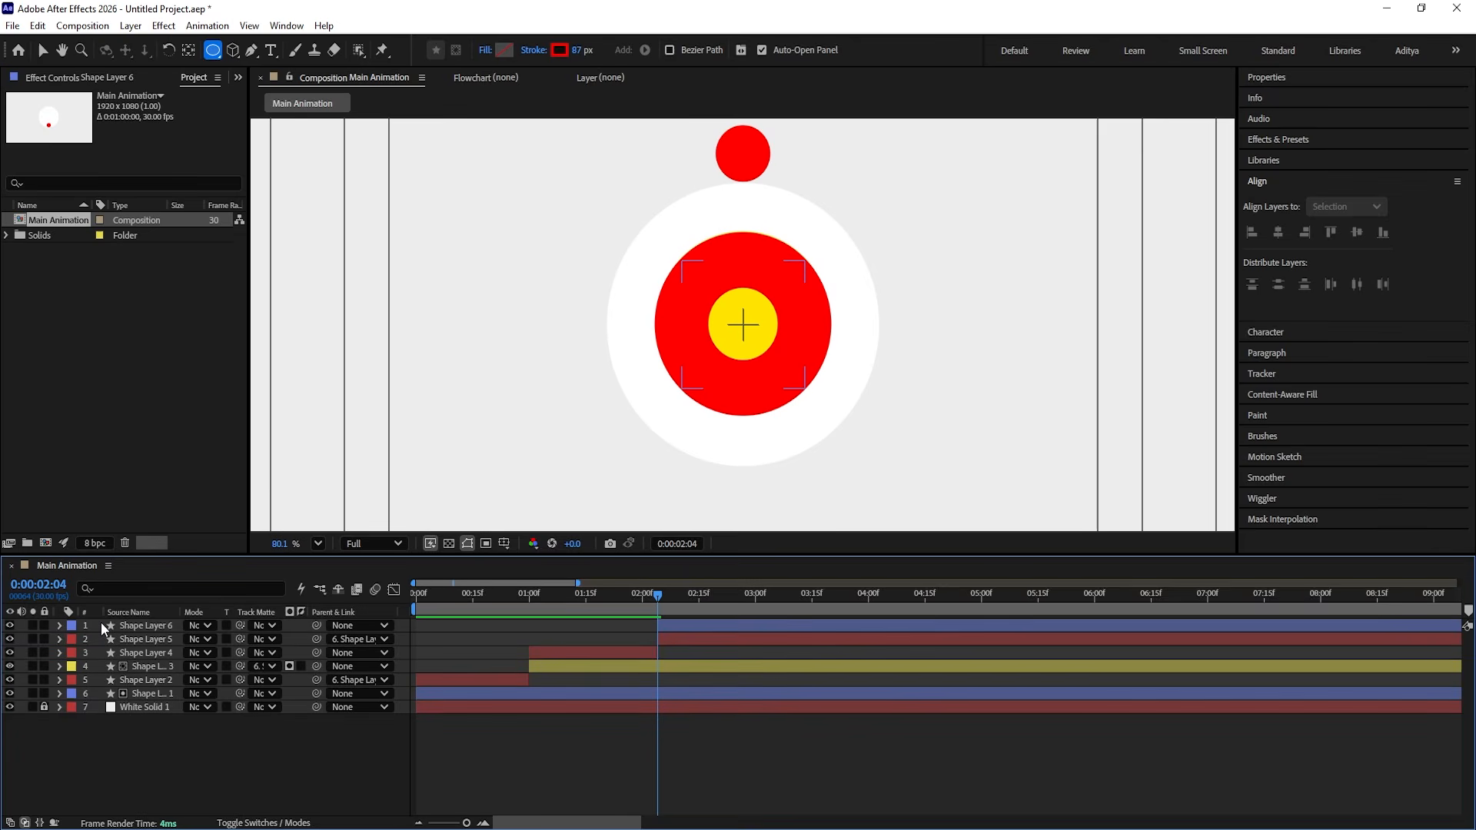
Step: Use Shape Layer 3 as the track matte for Shape Layer 6 and turn Shape Layer 3's visibility back on
click(115, 625)
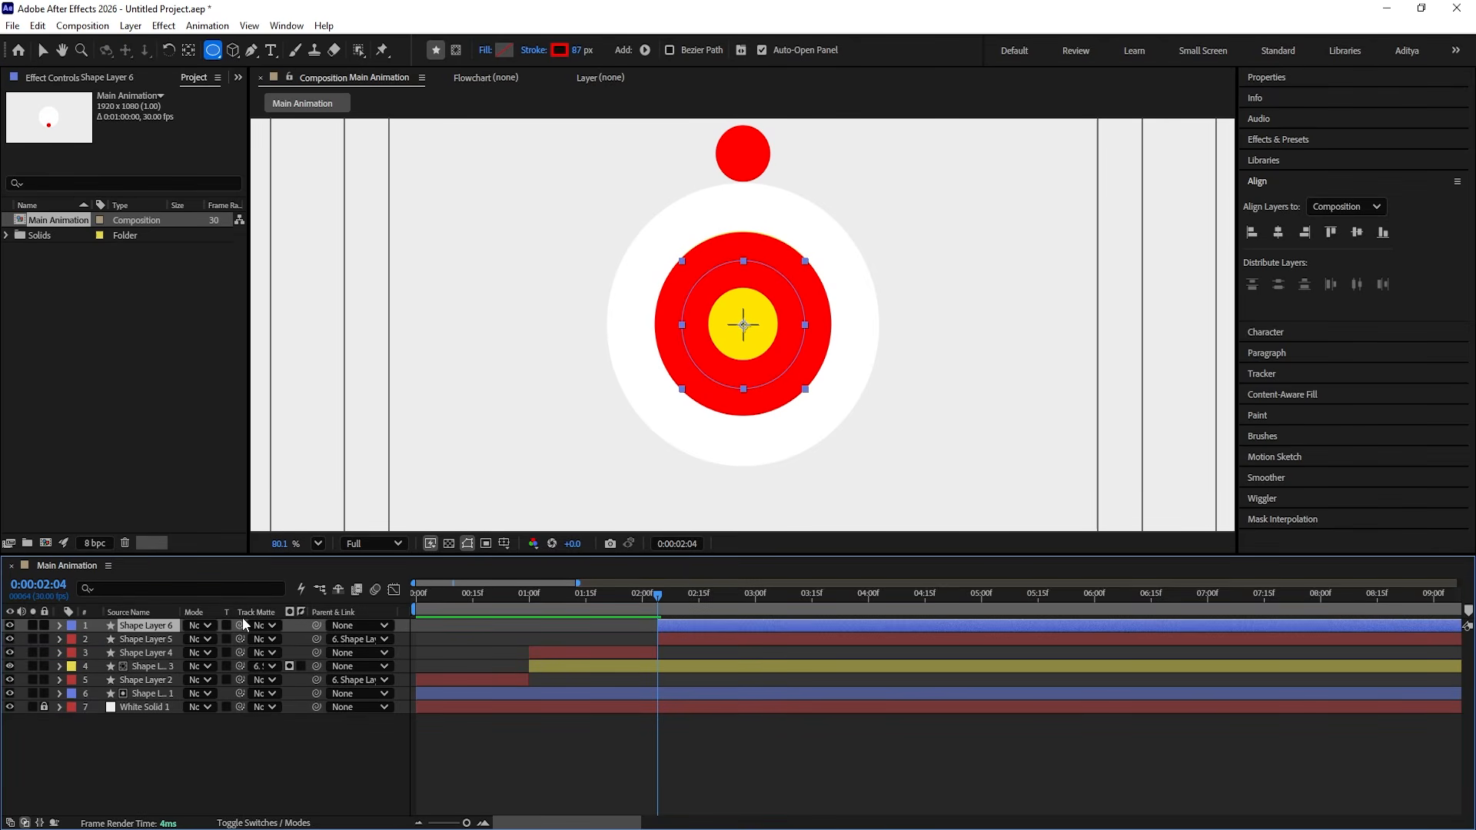
drag(242, 622, 159, 667)
click(158, 667)
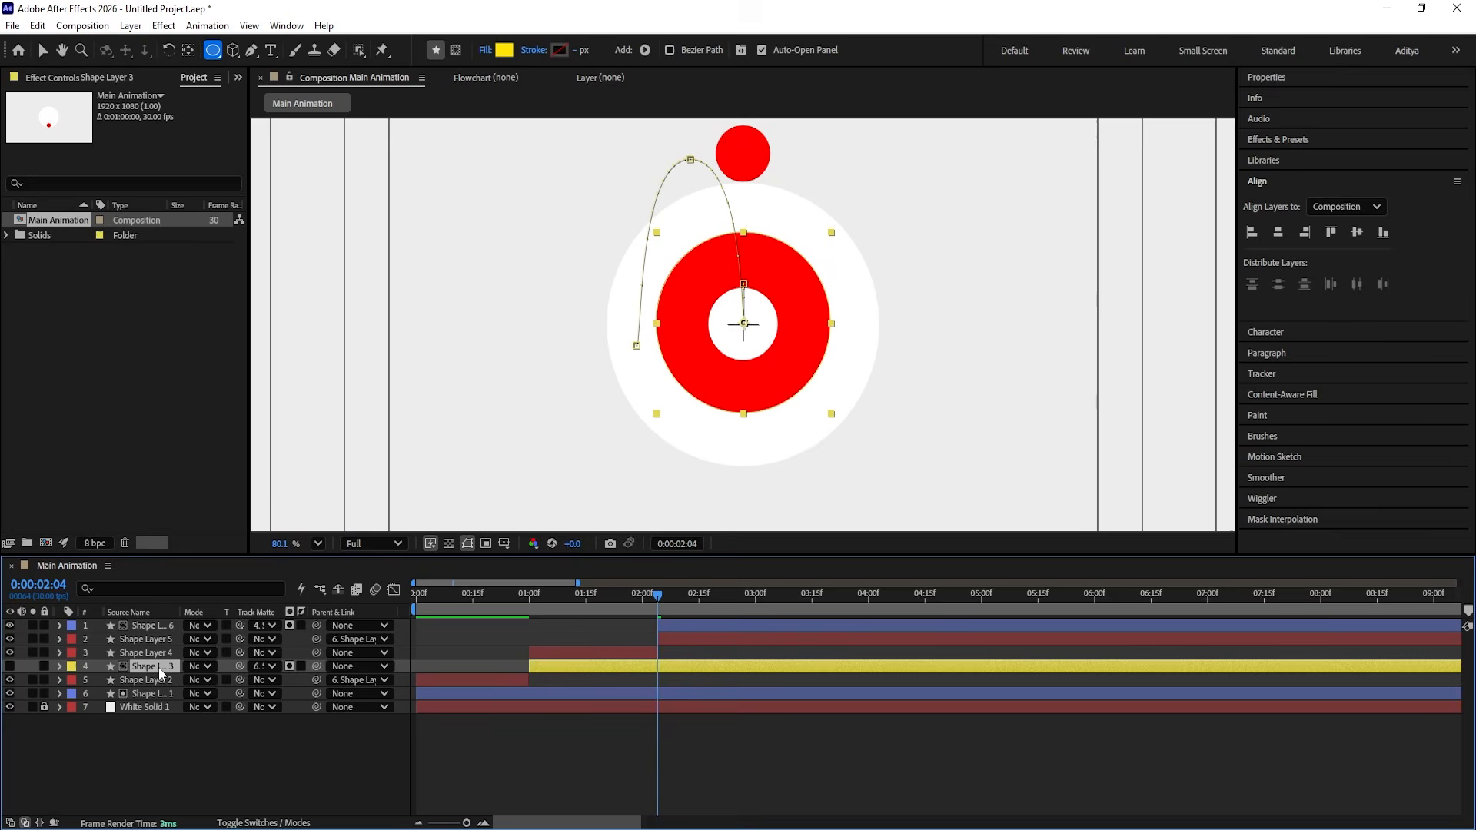
click(10, 666)
click(681, 627)
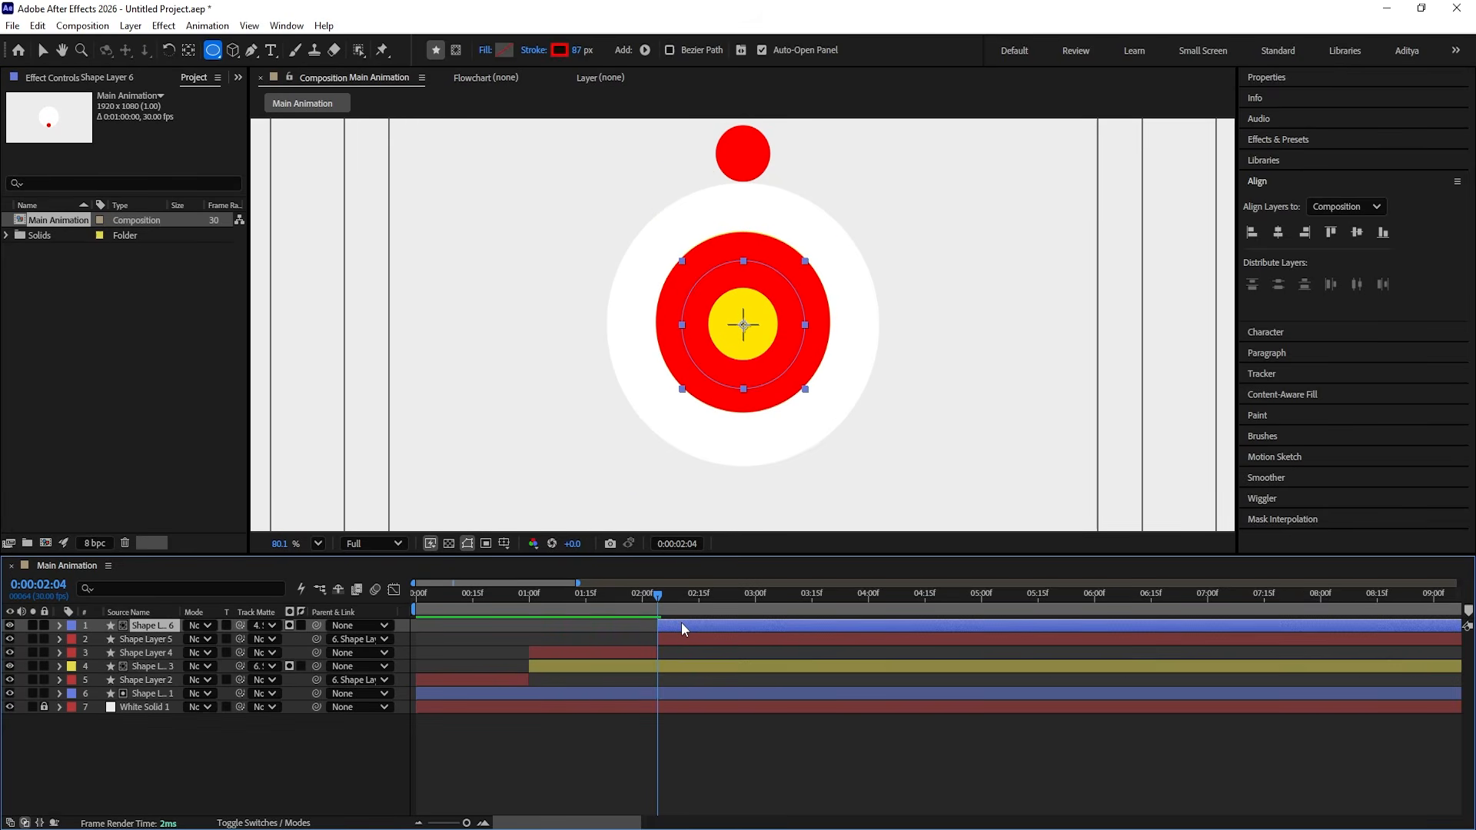
Step: Add Trim Paths to the contents of Shape Layer 6 and expand its settings
click(57, 627)
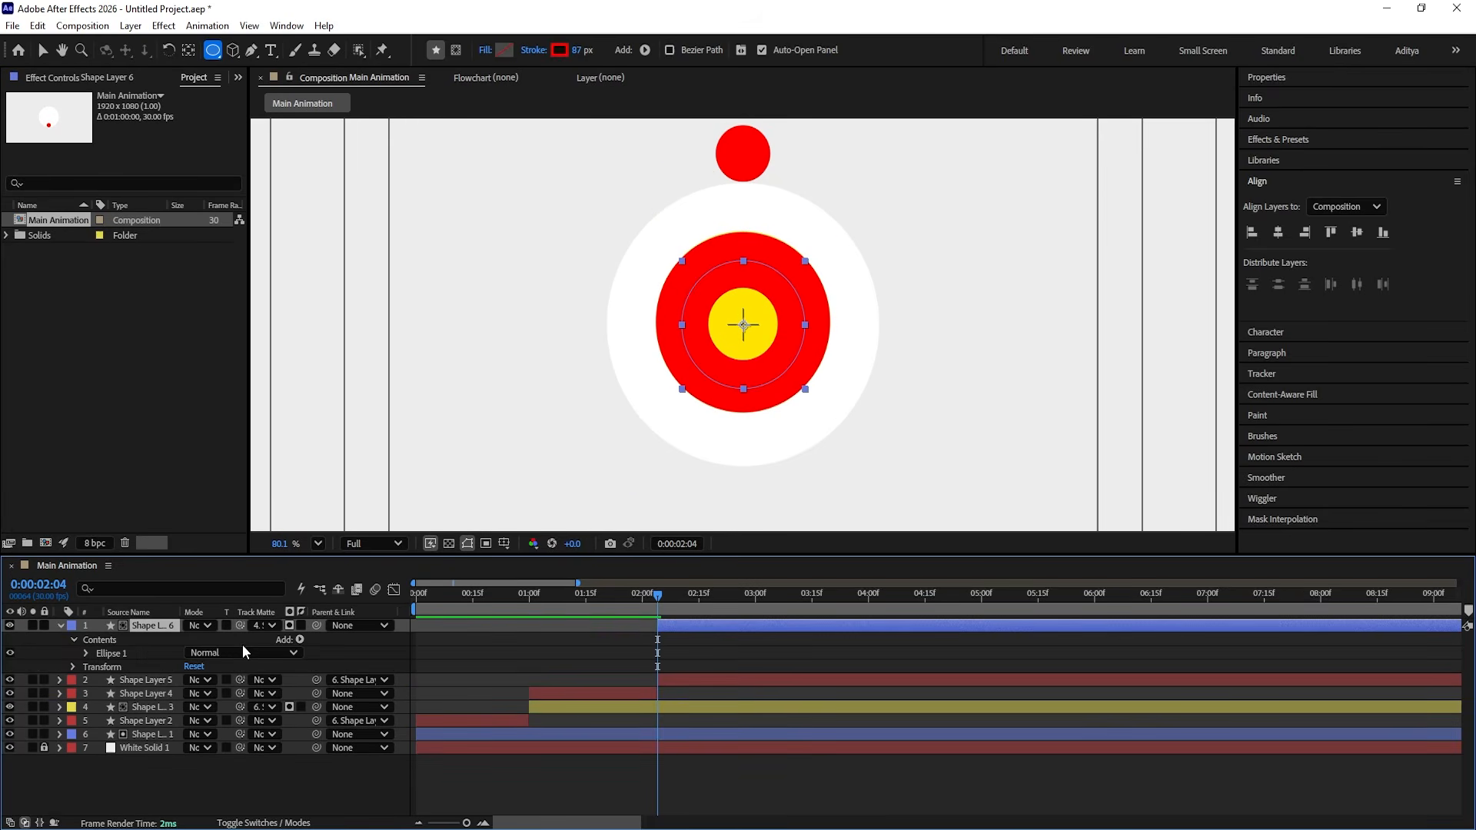
click(300, 640)
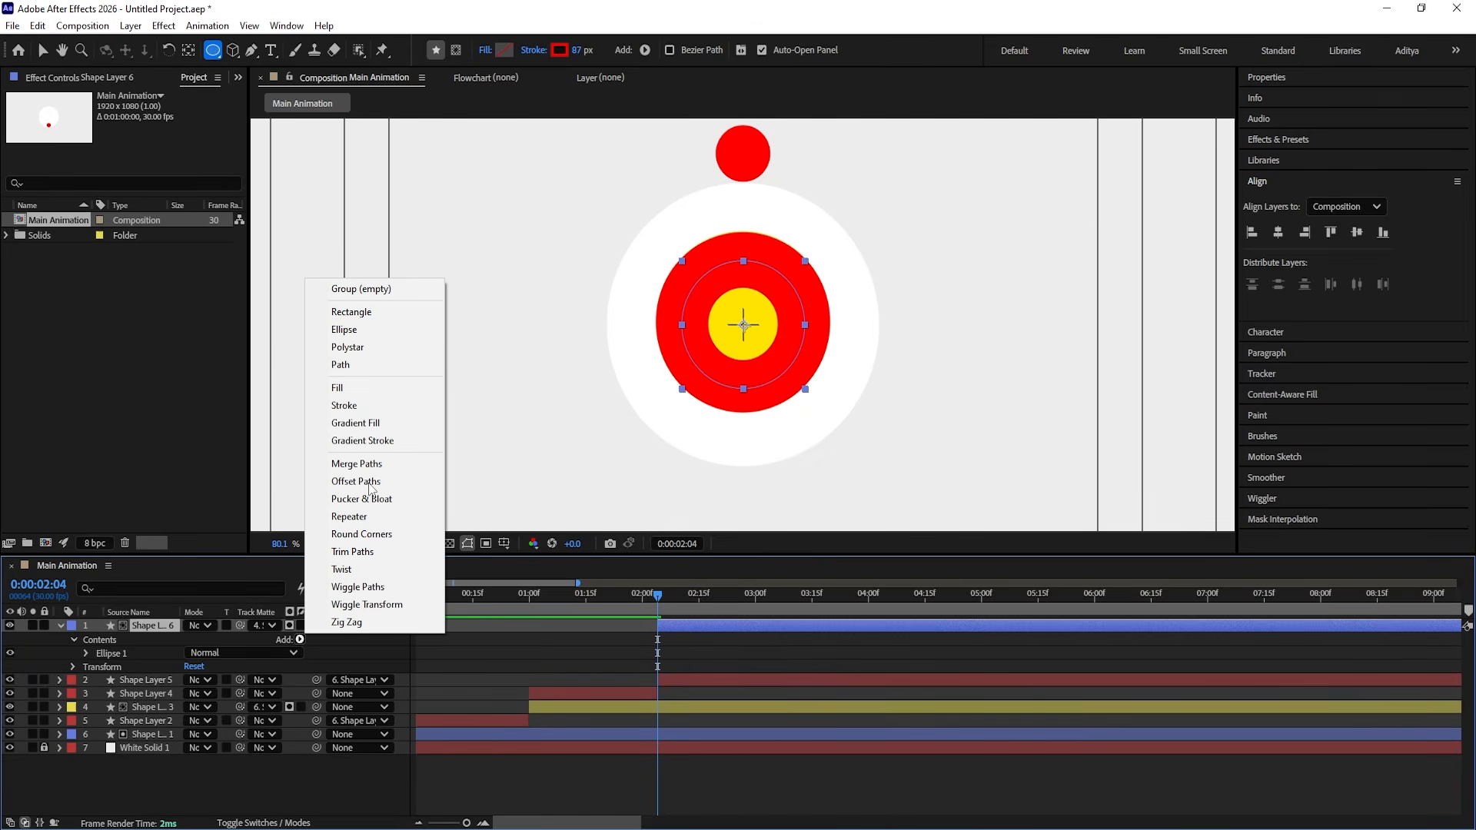
click(356, 552)
click(88, 668)
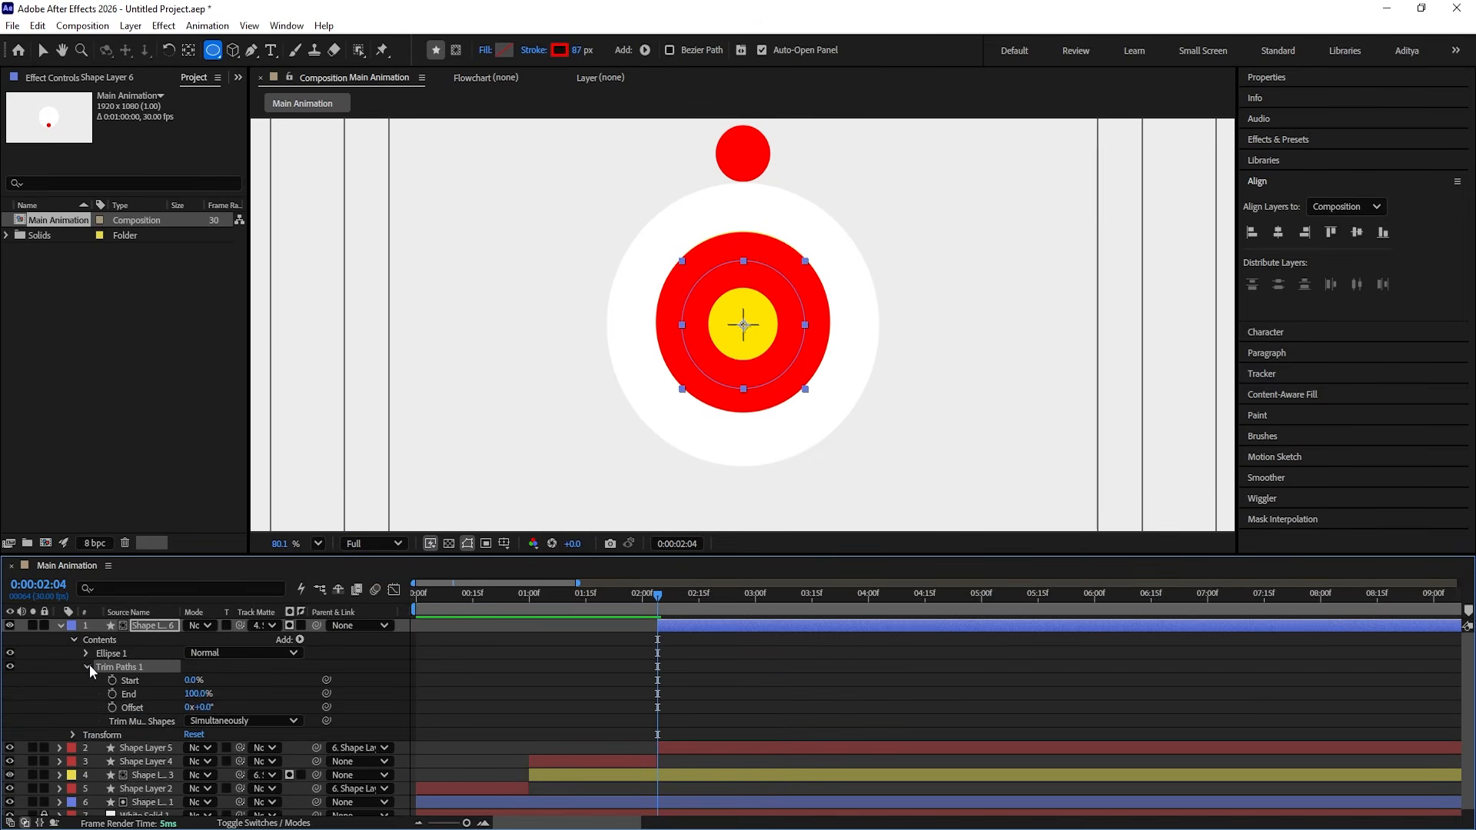
Step: Set the Trim Paths End to 0% with a keyframe at 0:00:02:04 and reveal only the keyframed properties
drag(202, 698, 84, 693)
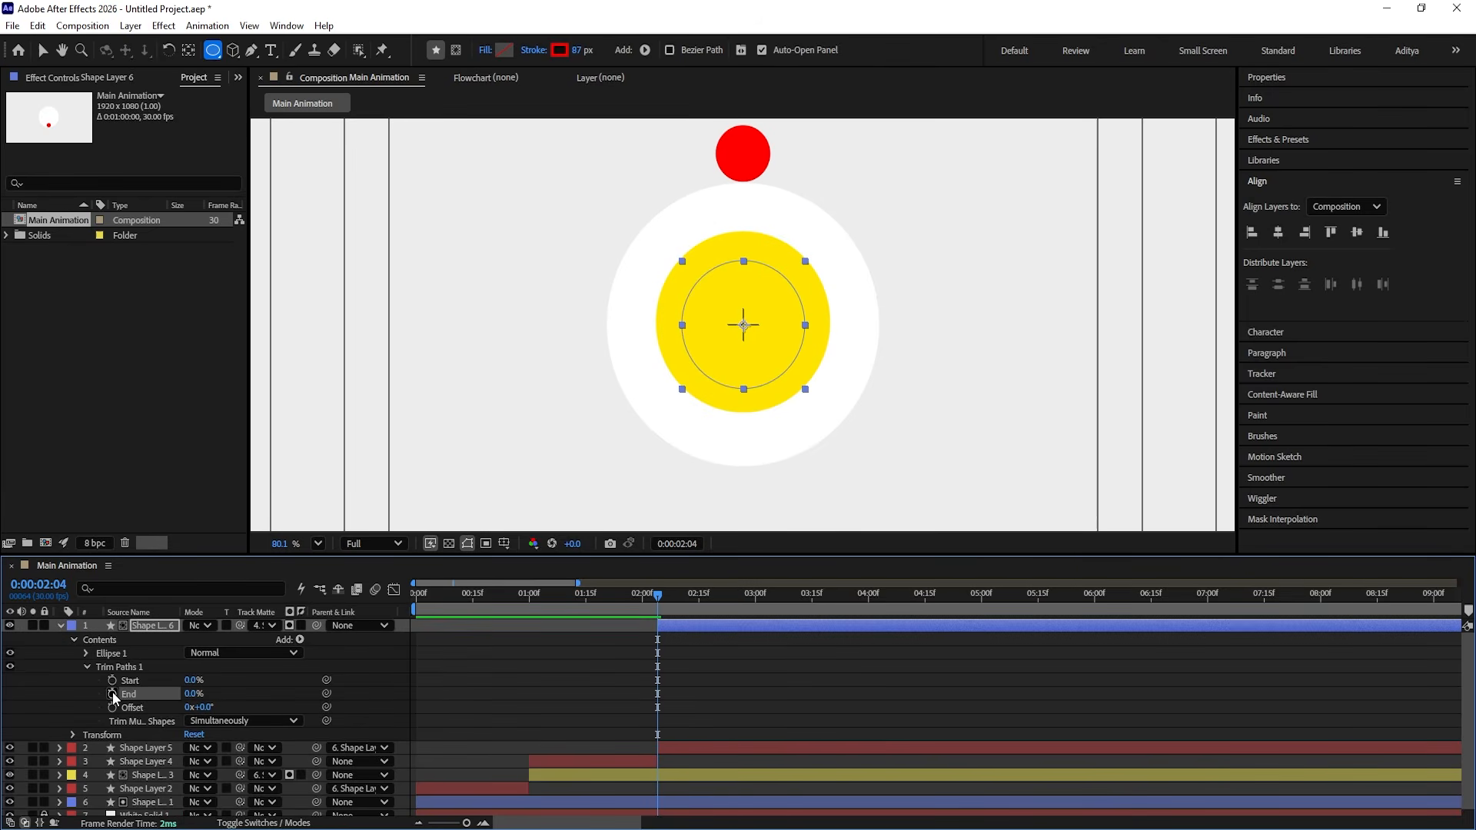
click(770, 690)
key(u)
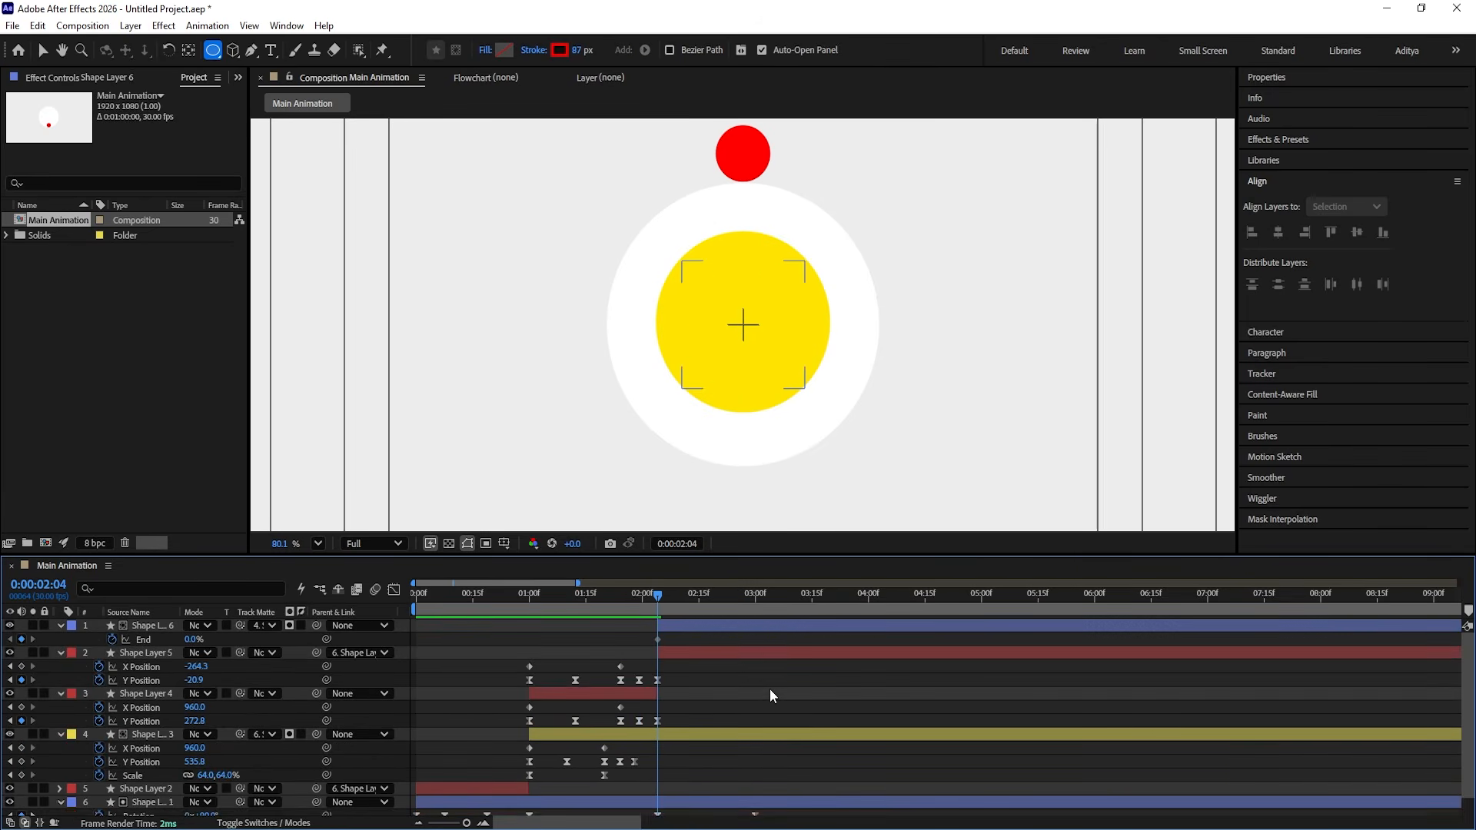
Step: At 0:00:03:00, try Shape Layer 6's Trim Paths End at 90% and 100%, and settle on 50%
scroll(770, 690, down, 1)
key(k)
scroll(769, 689, up, 1)
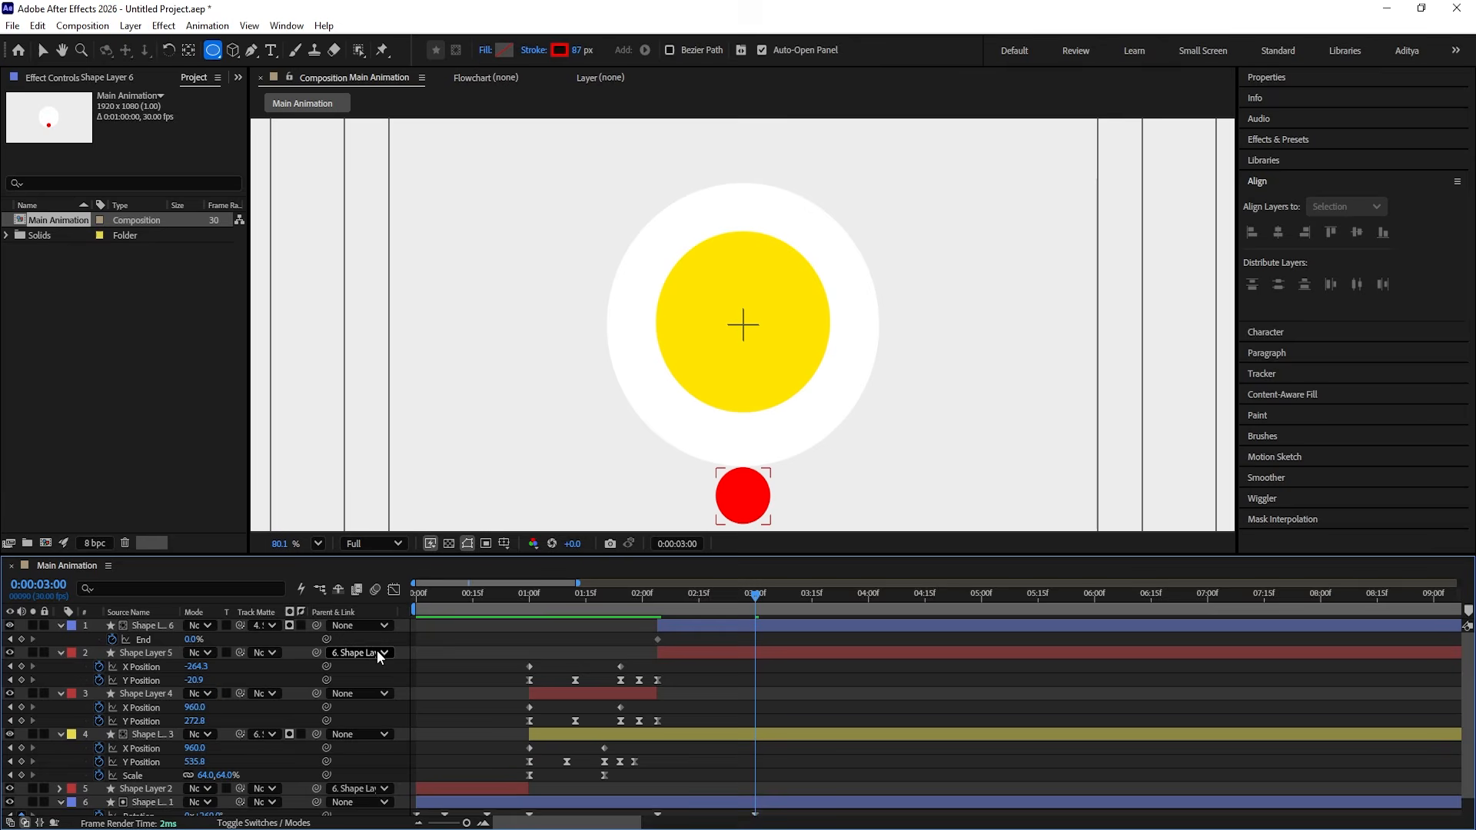
click(189, 640)
key(Return)
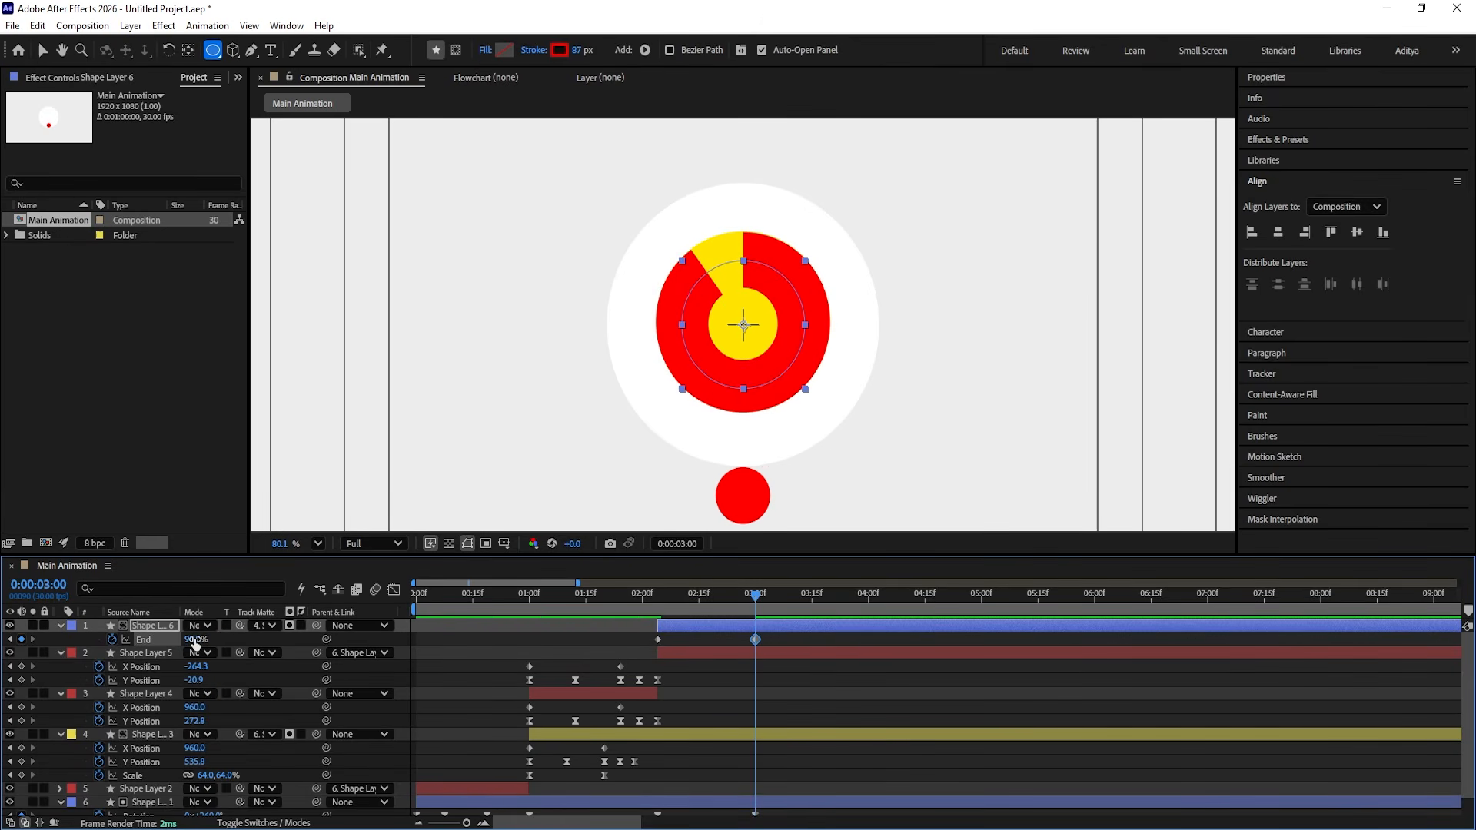
click(192, 639)
key(Return)
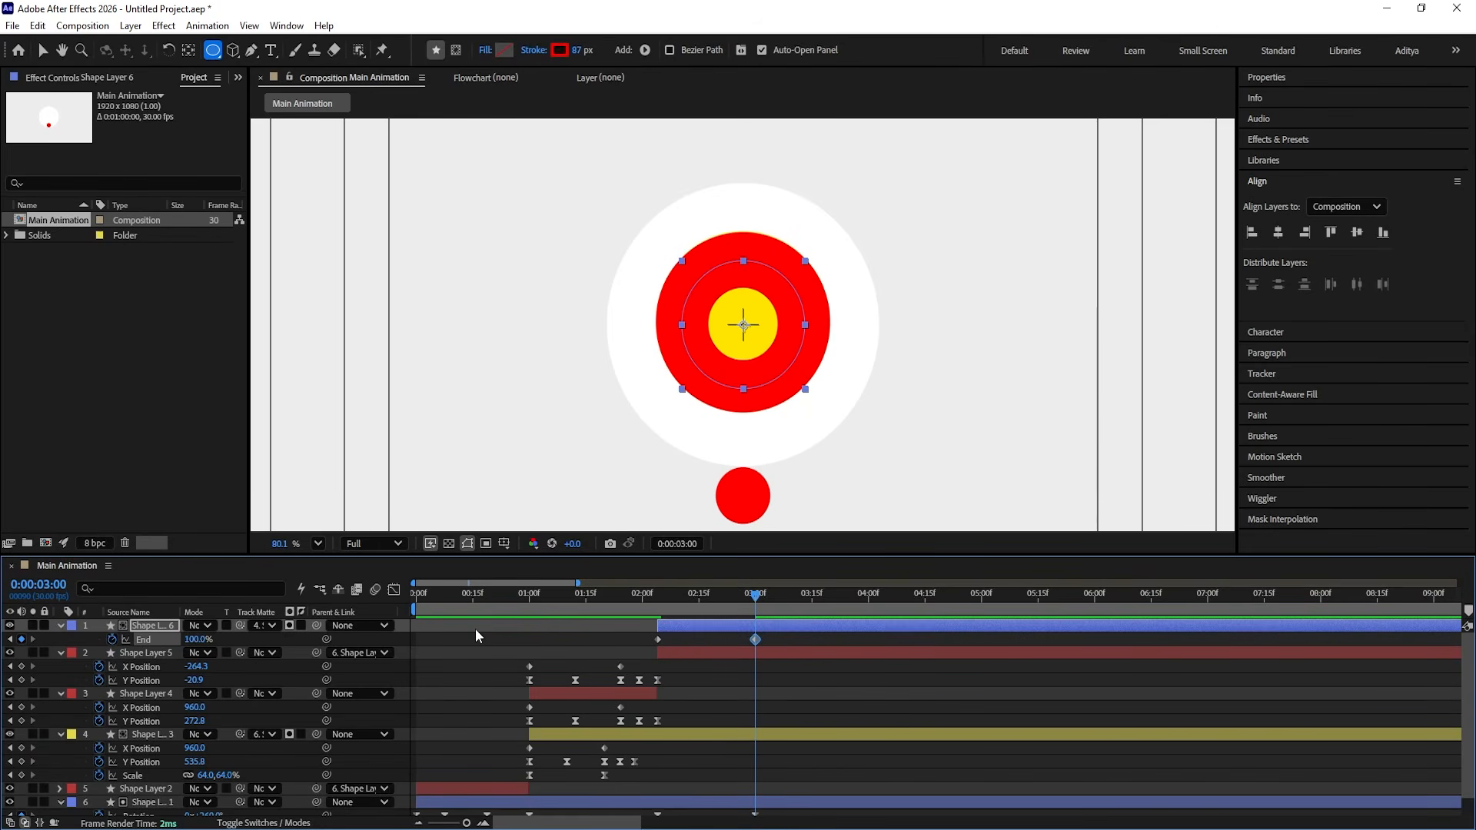
click(194, 640)
text(50)
key(Return)
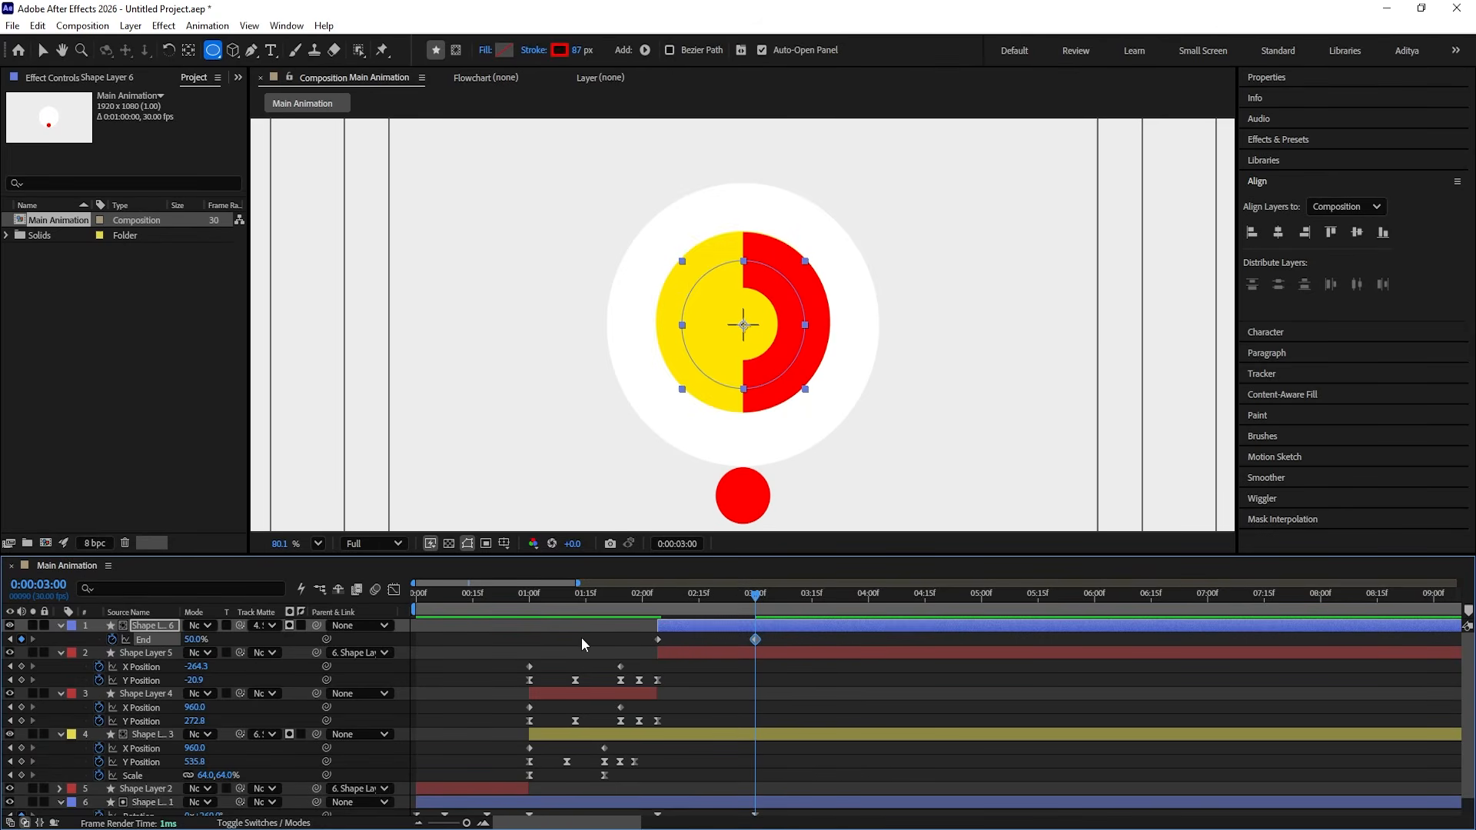
Step: Reveal the keyframes of Shape Layers 6 and 1 and apply Easy Ease to the End and Rotation keyframes at 0:00:02:04 and 0:00:03:00
scroll(818, 647, down, 1)
click(818, 647)
key(u)
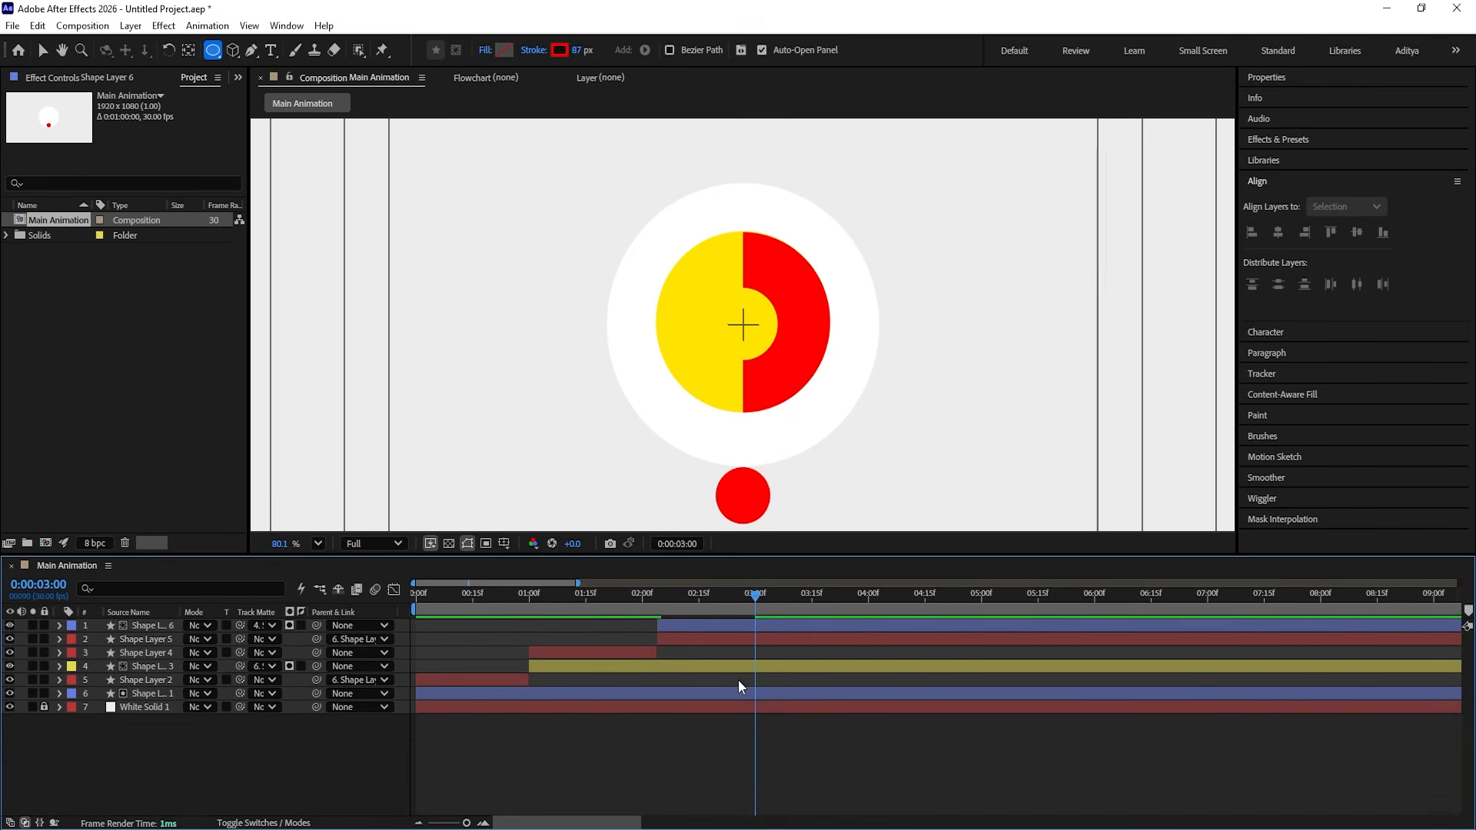
click(687, 630)
ctrl+click(657, 695)
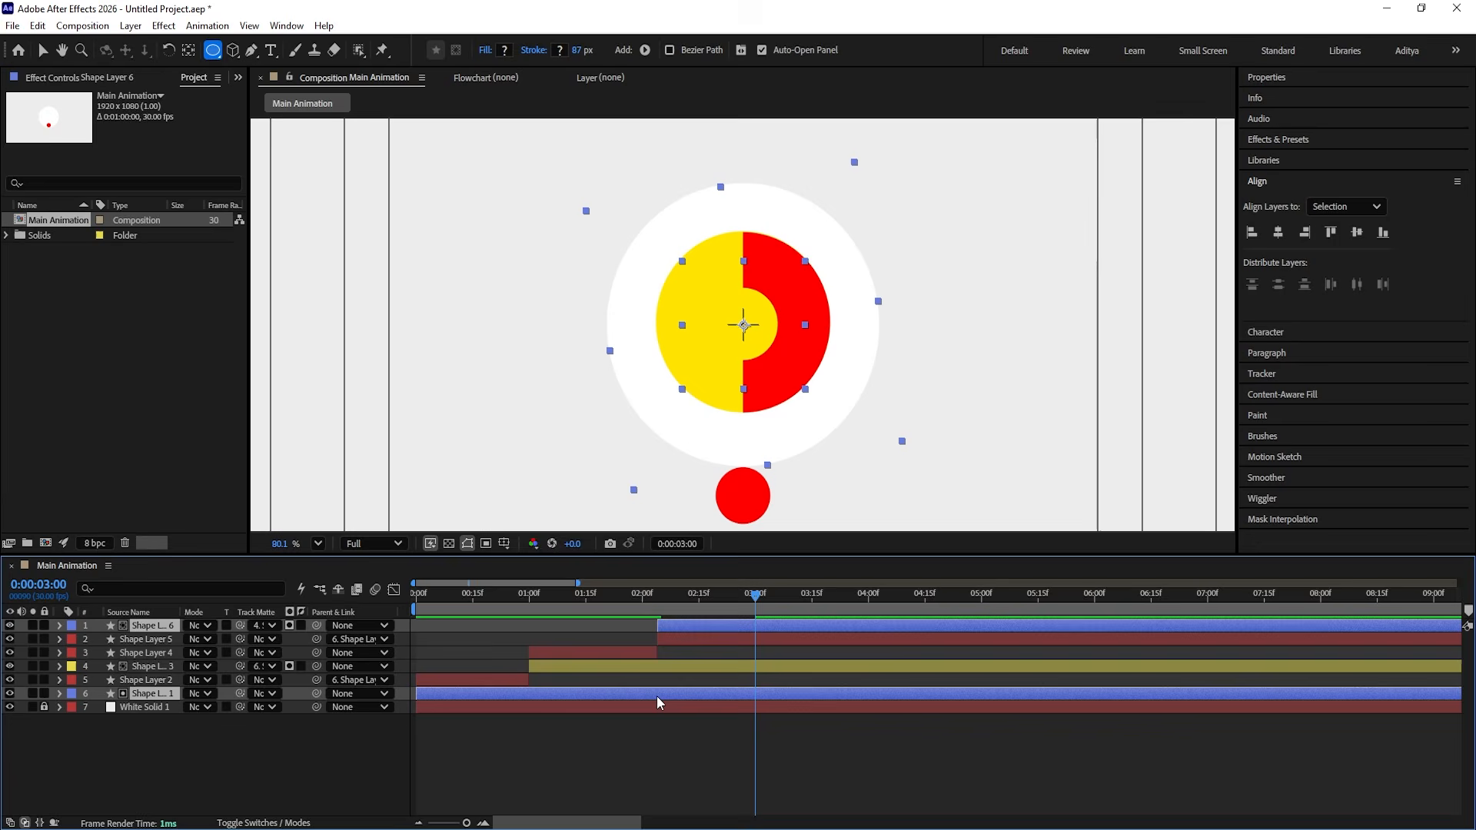
key(u)
drag(644, 636, 792, 750)
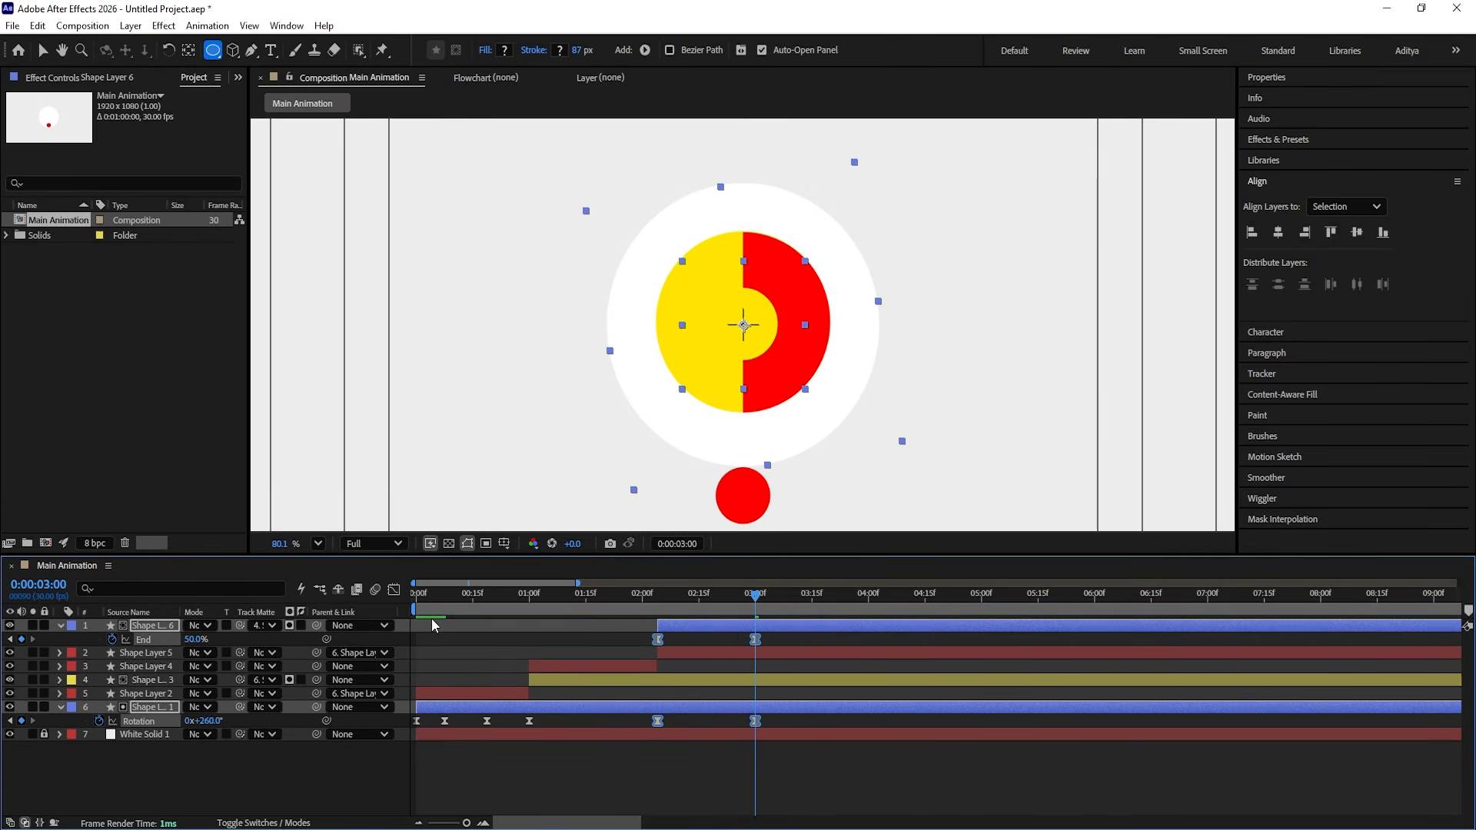
Step: Try a sharp mid-move speed peak for the End and Rotation keyframes, using about 66% influence on the easing handles
click(394, 589)
drag(787, 679, 620, 762)
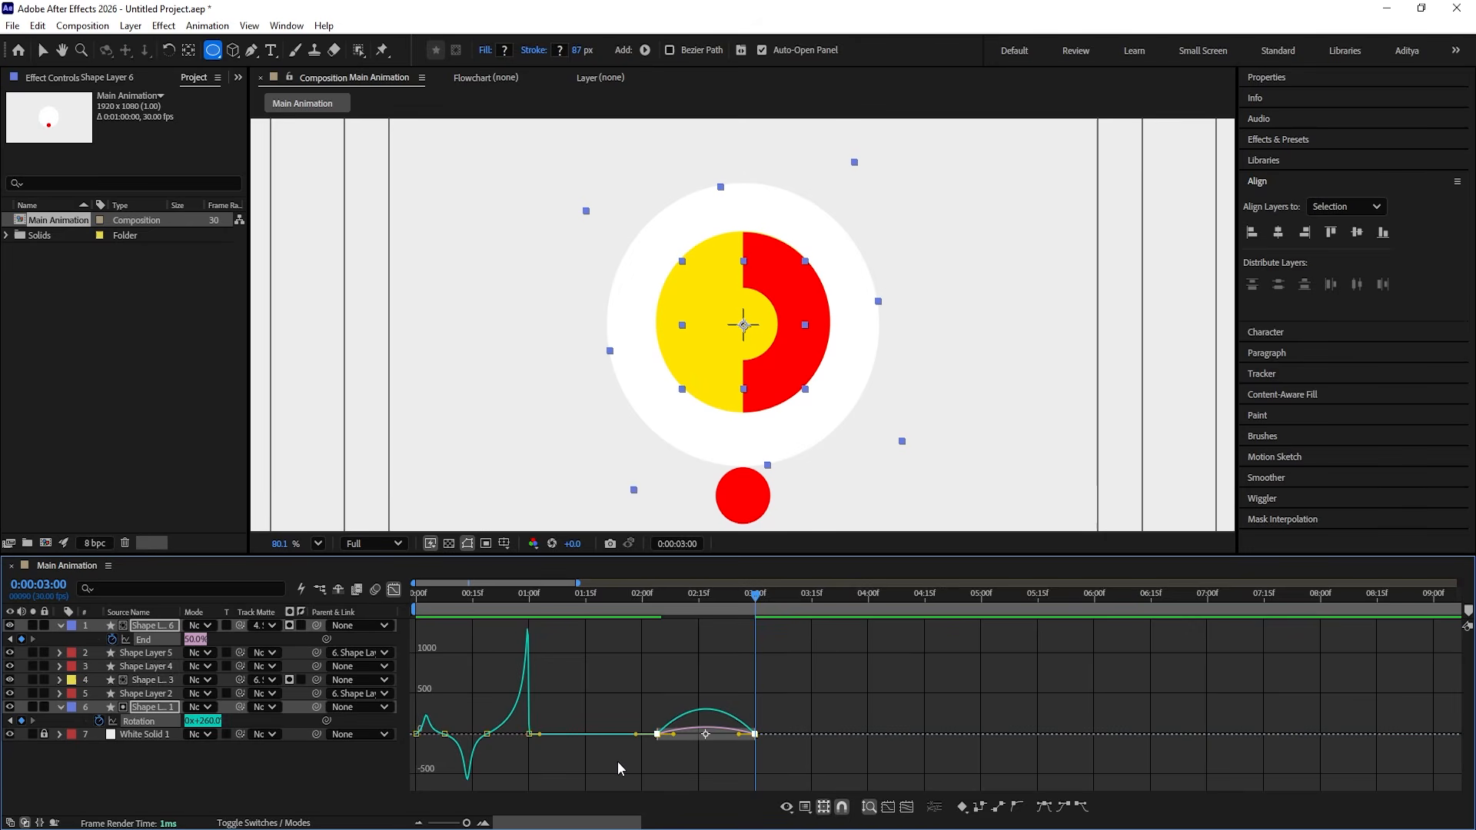
drag(740, 736, 690, 737)
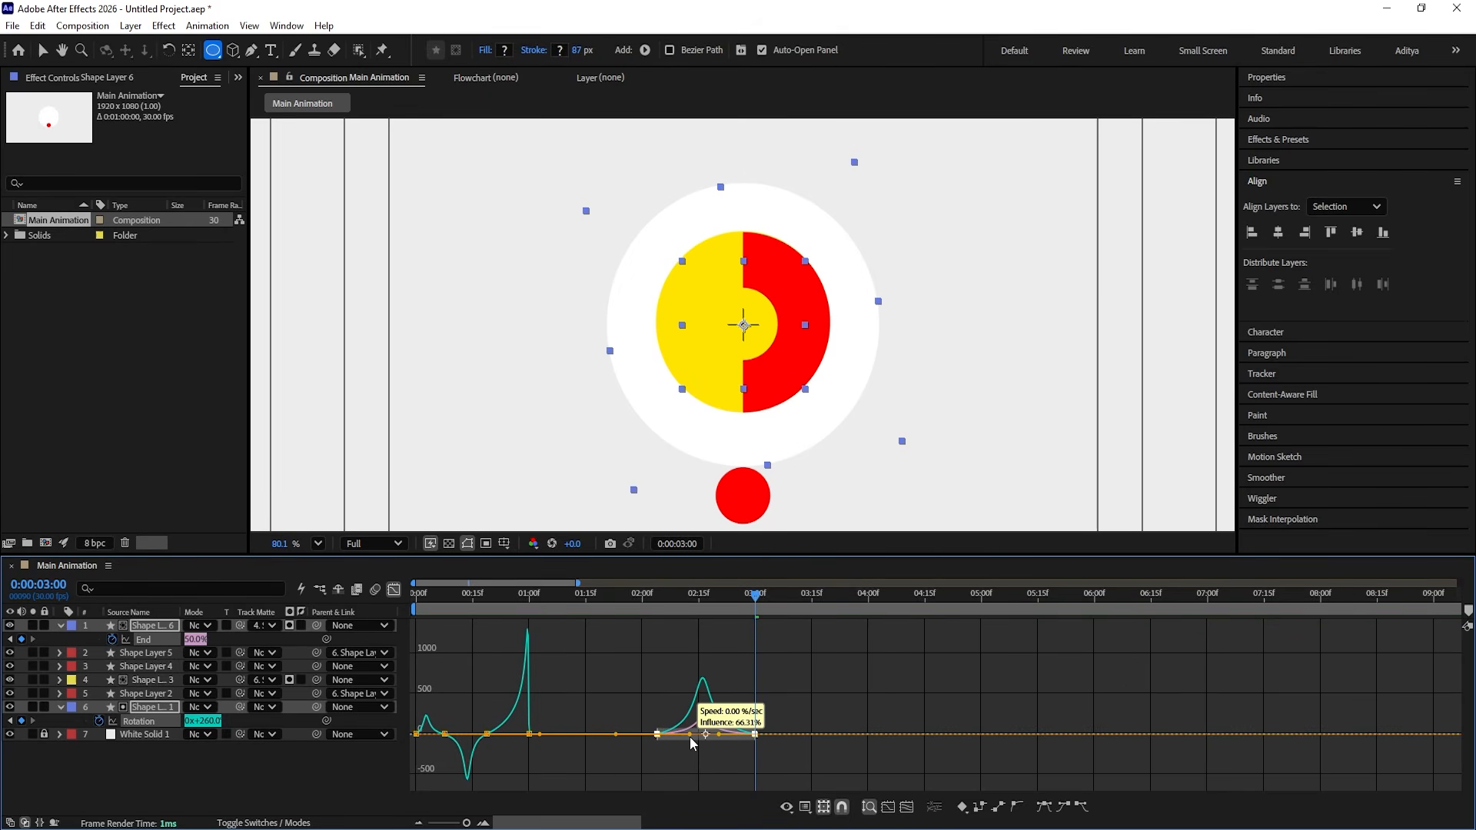
click(645, 593)
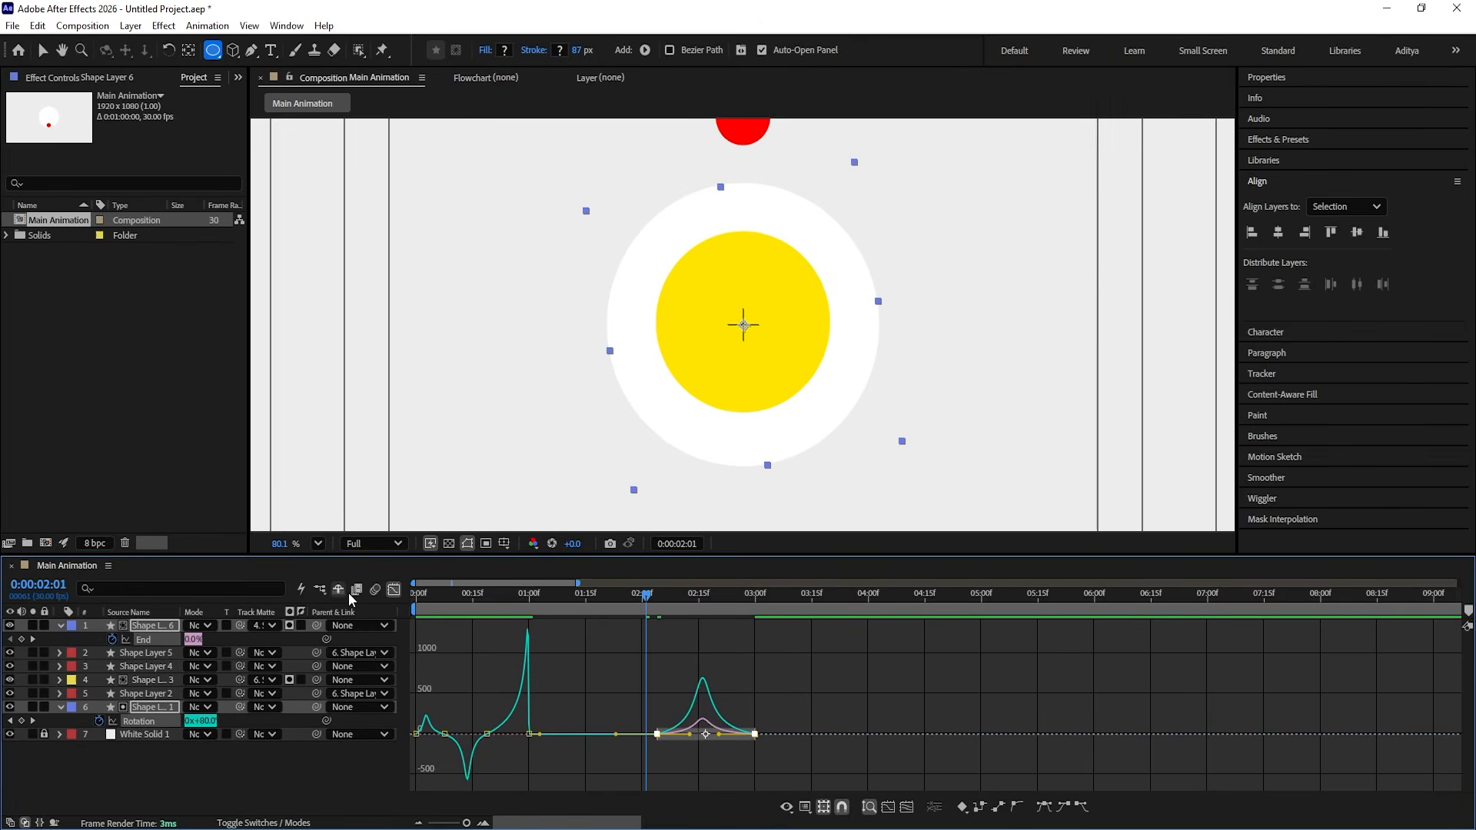
click(393, 589)
Step: Fit the composition in the viewer and play the animation from the beginning through the ring wipe
click(318, 543)
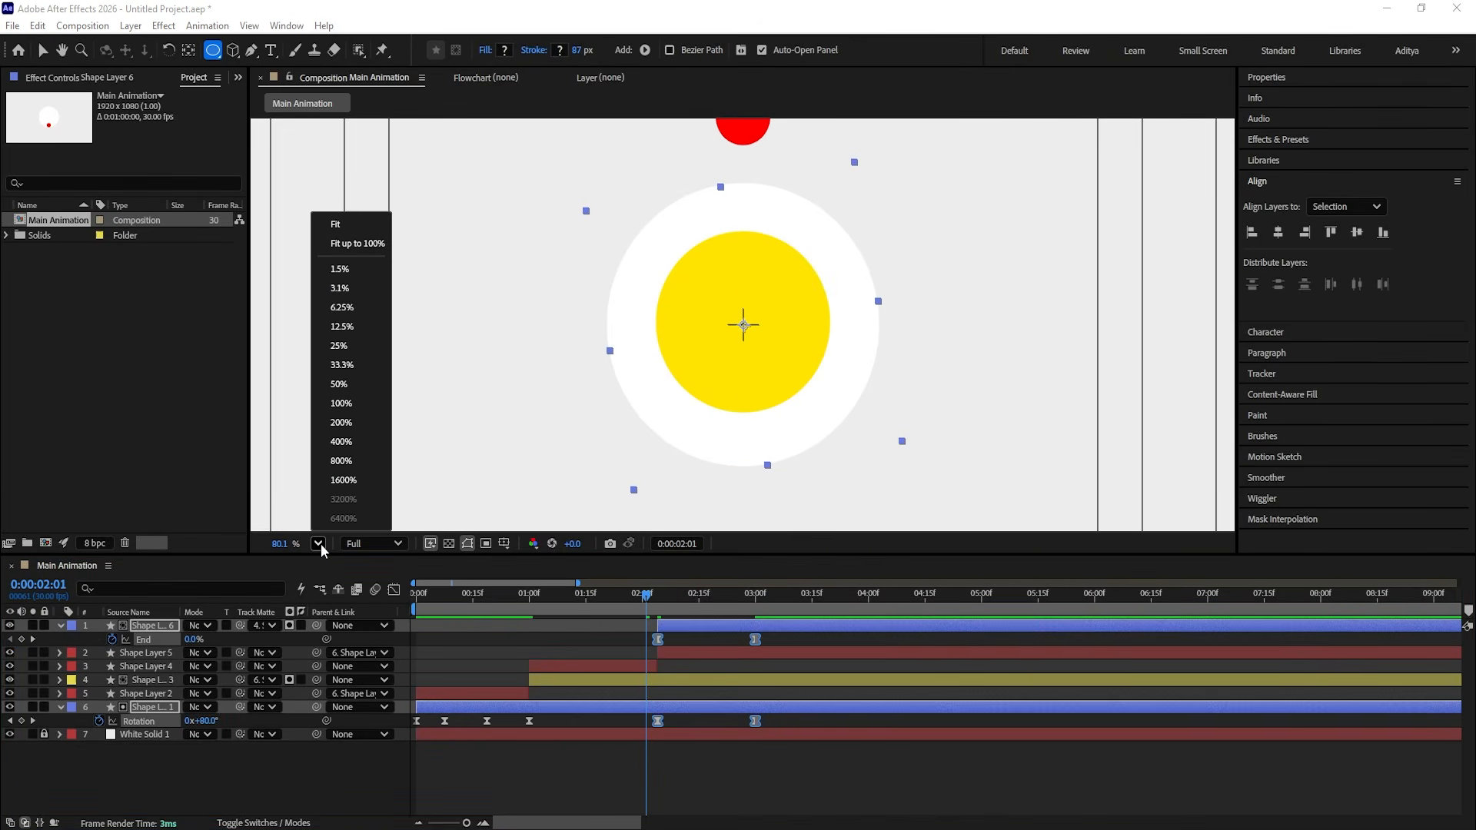
click(326, 223)
key(space)
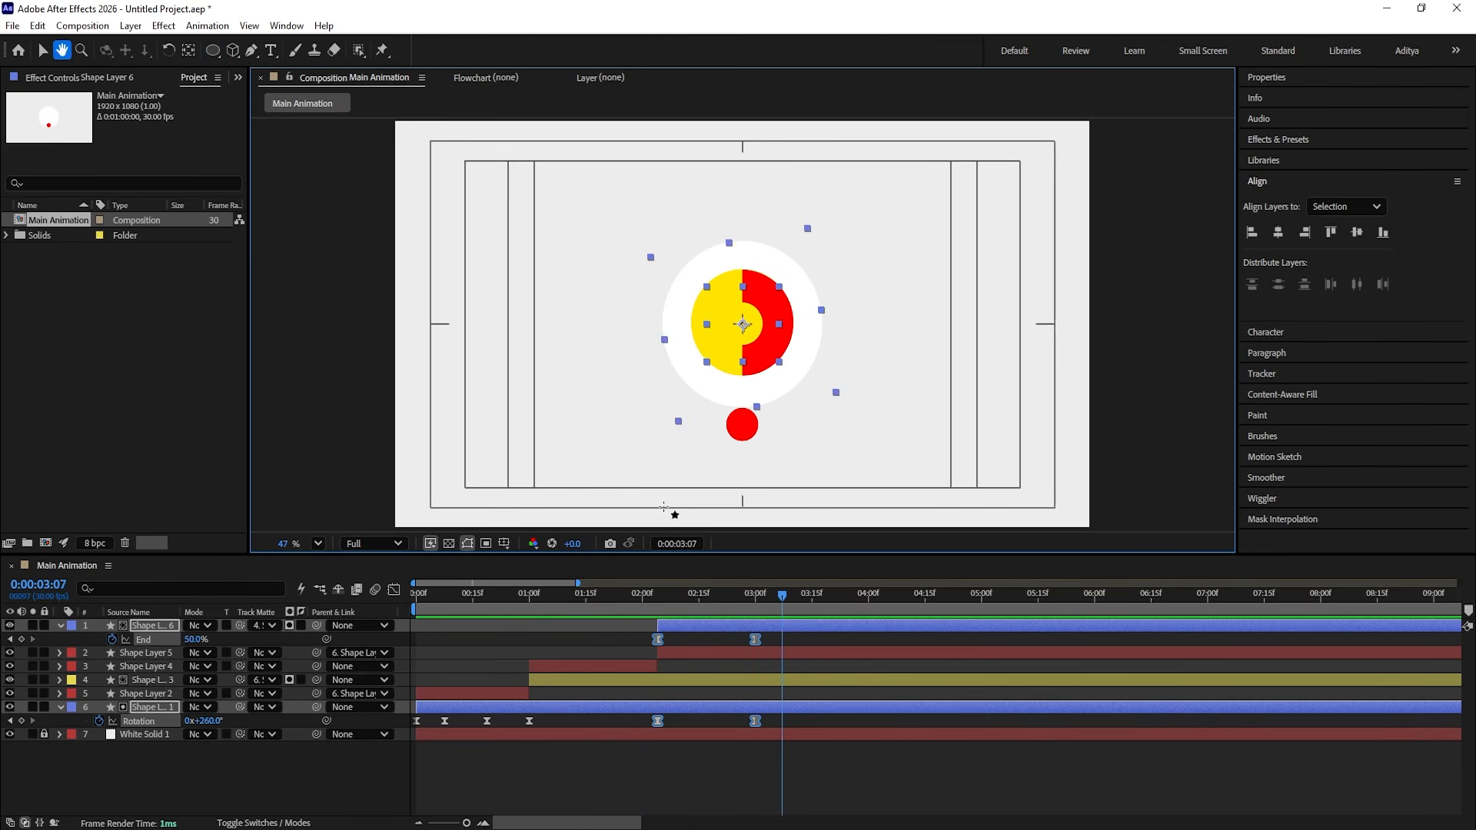
drag(565, 593, 265, 621)
key(space)
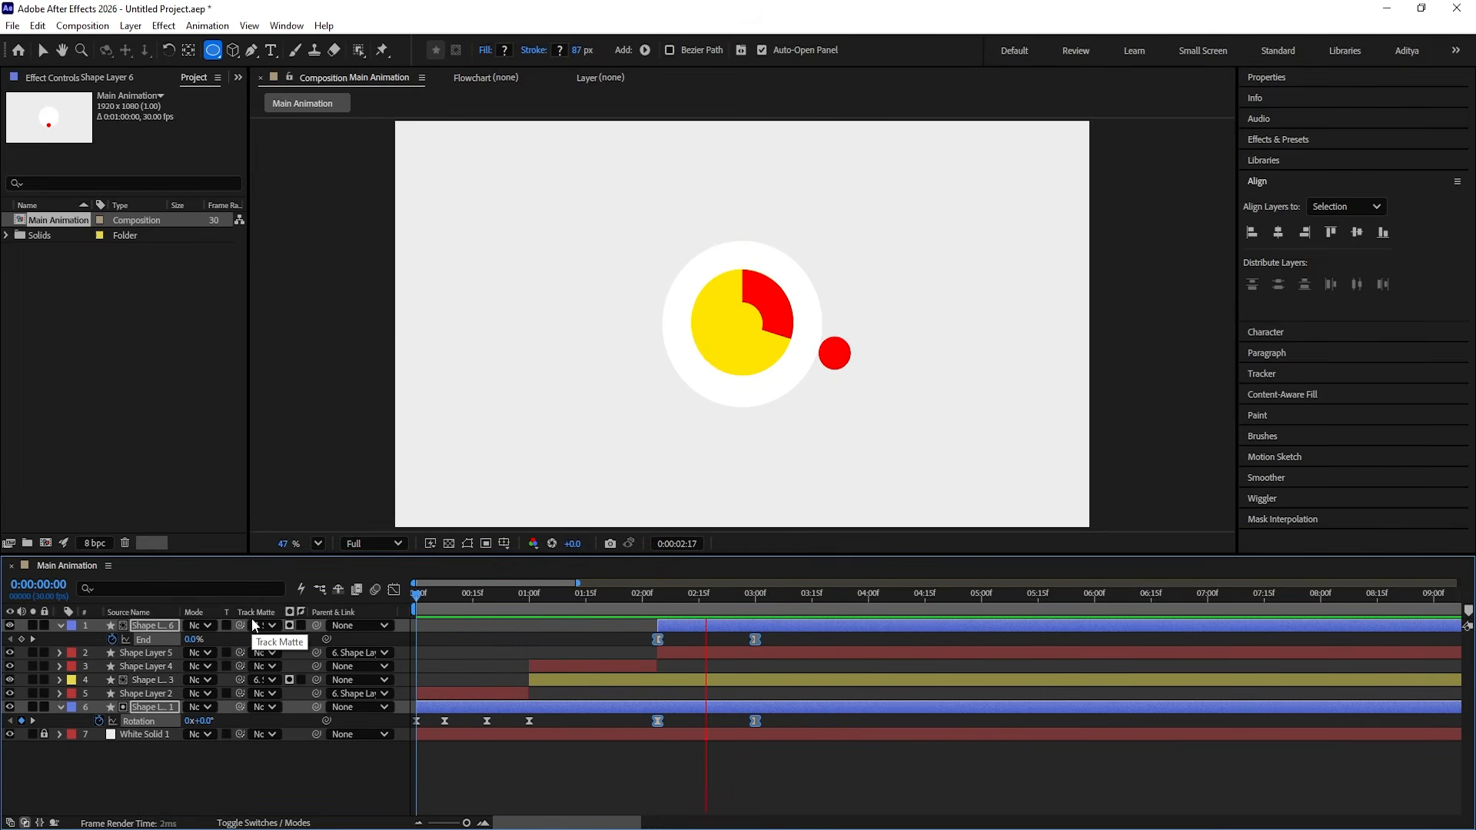
key(space)
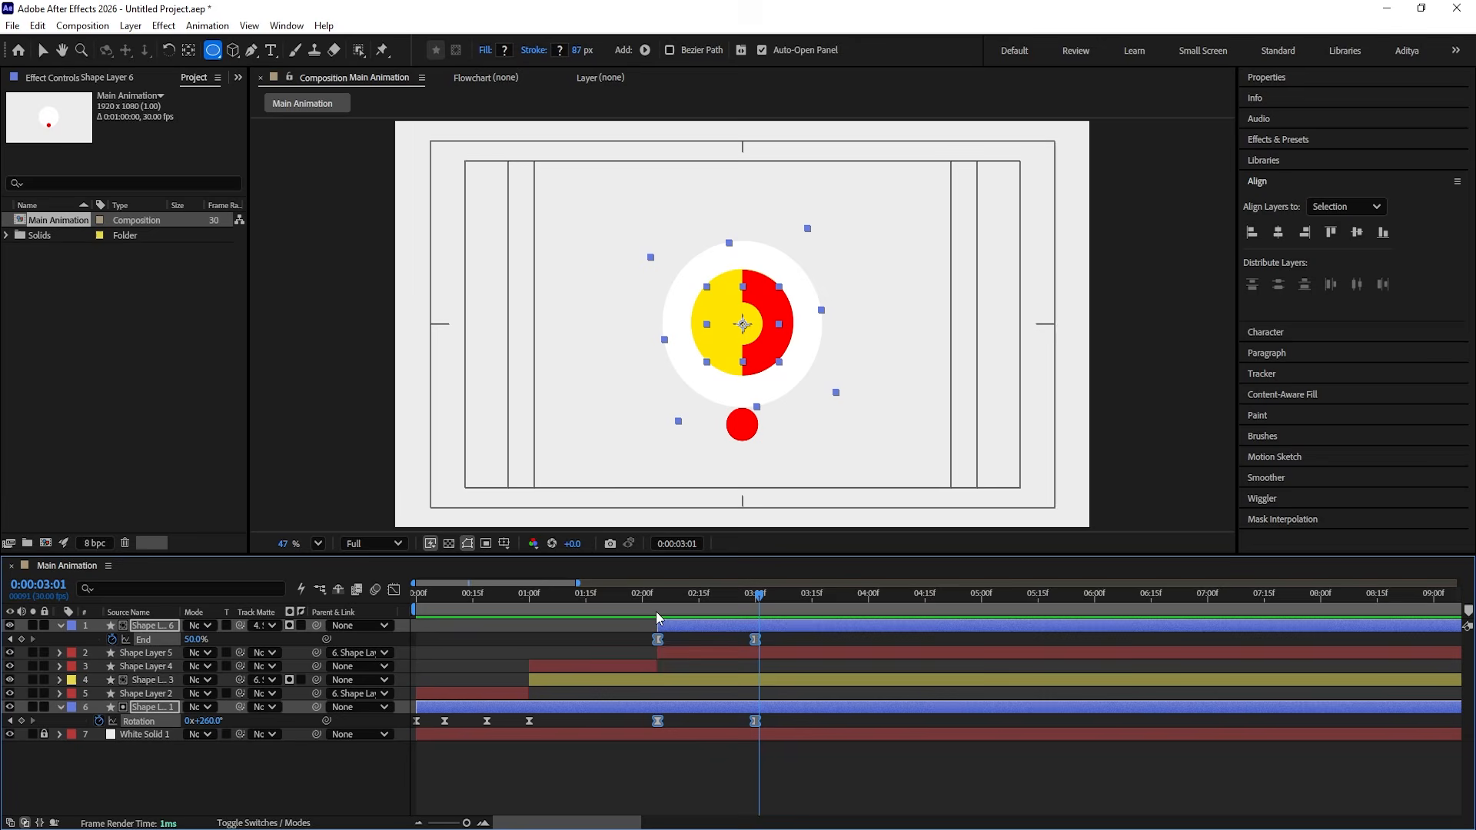
Step: Replay the ring wipe from 0:00:02:04 to about 0:00:03:00 and compare it with the End and Rotation speed curves
mouse_move(659, 600)
mouse_down()
mouse_move(620, 594)
mouse_move(684, 608)
mouse_up()
key(space)
key(space)
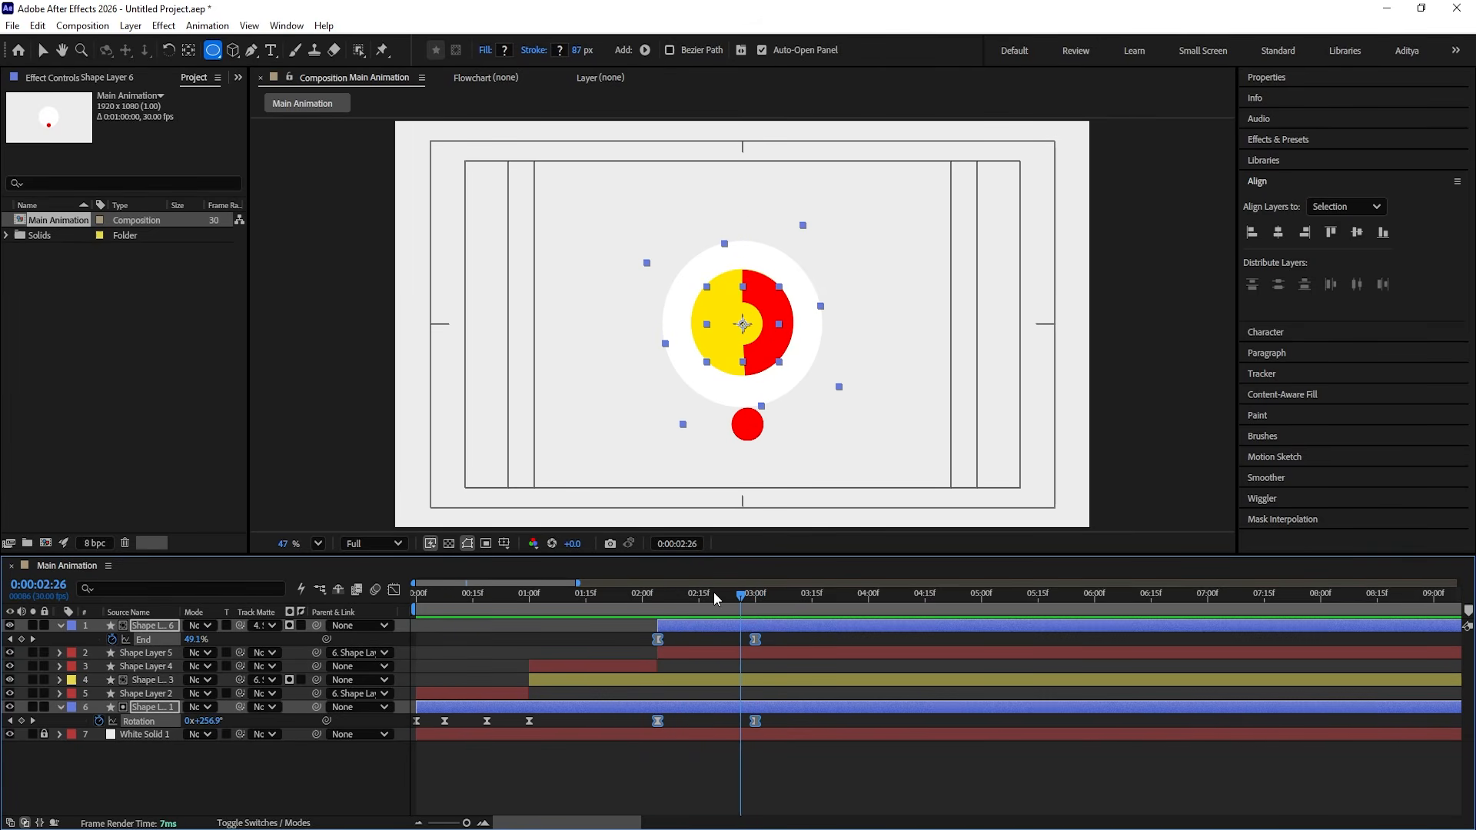
key(space)
key(space)
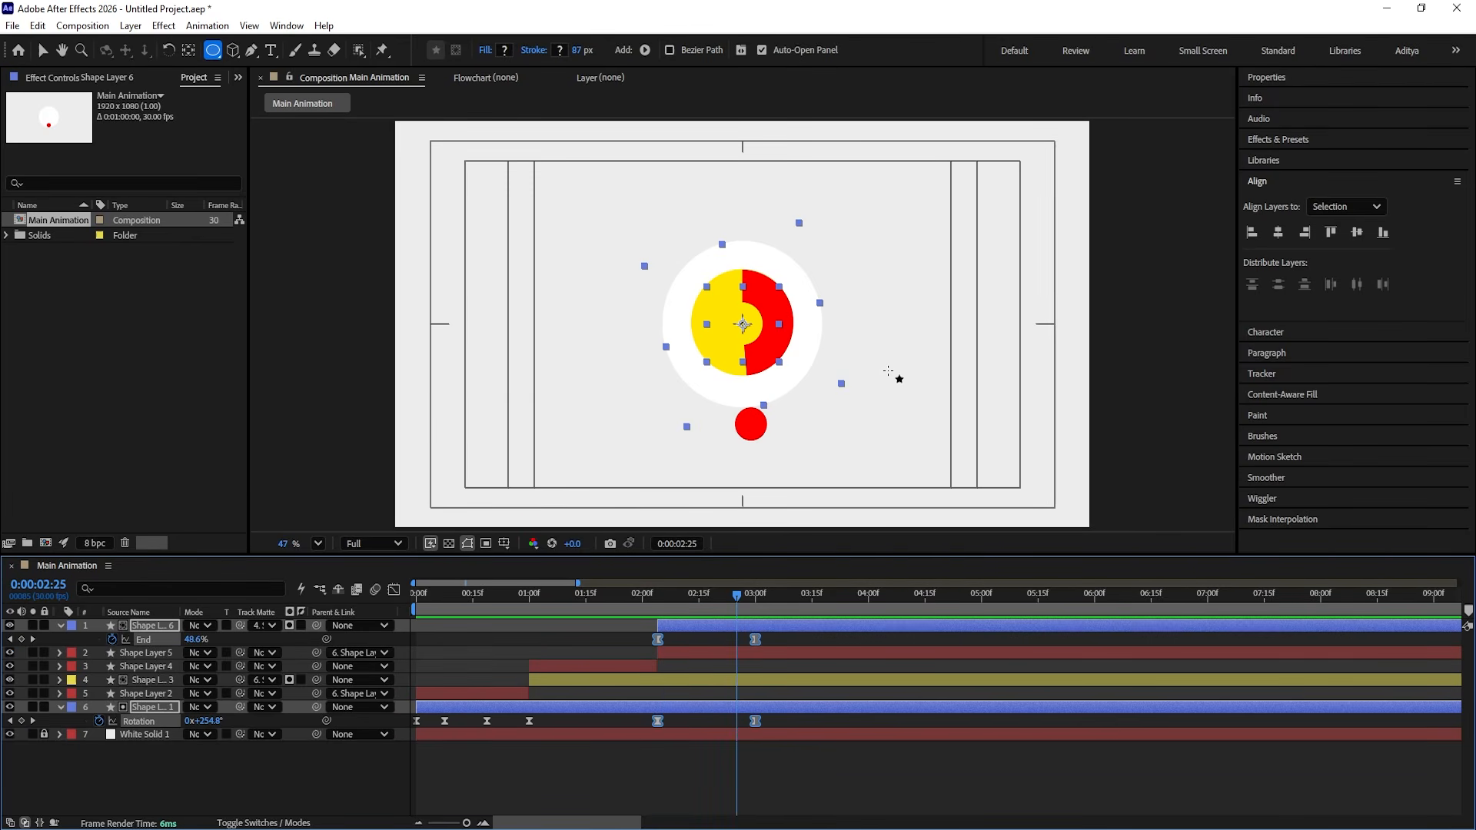
key(j)
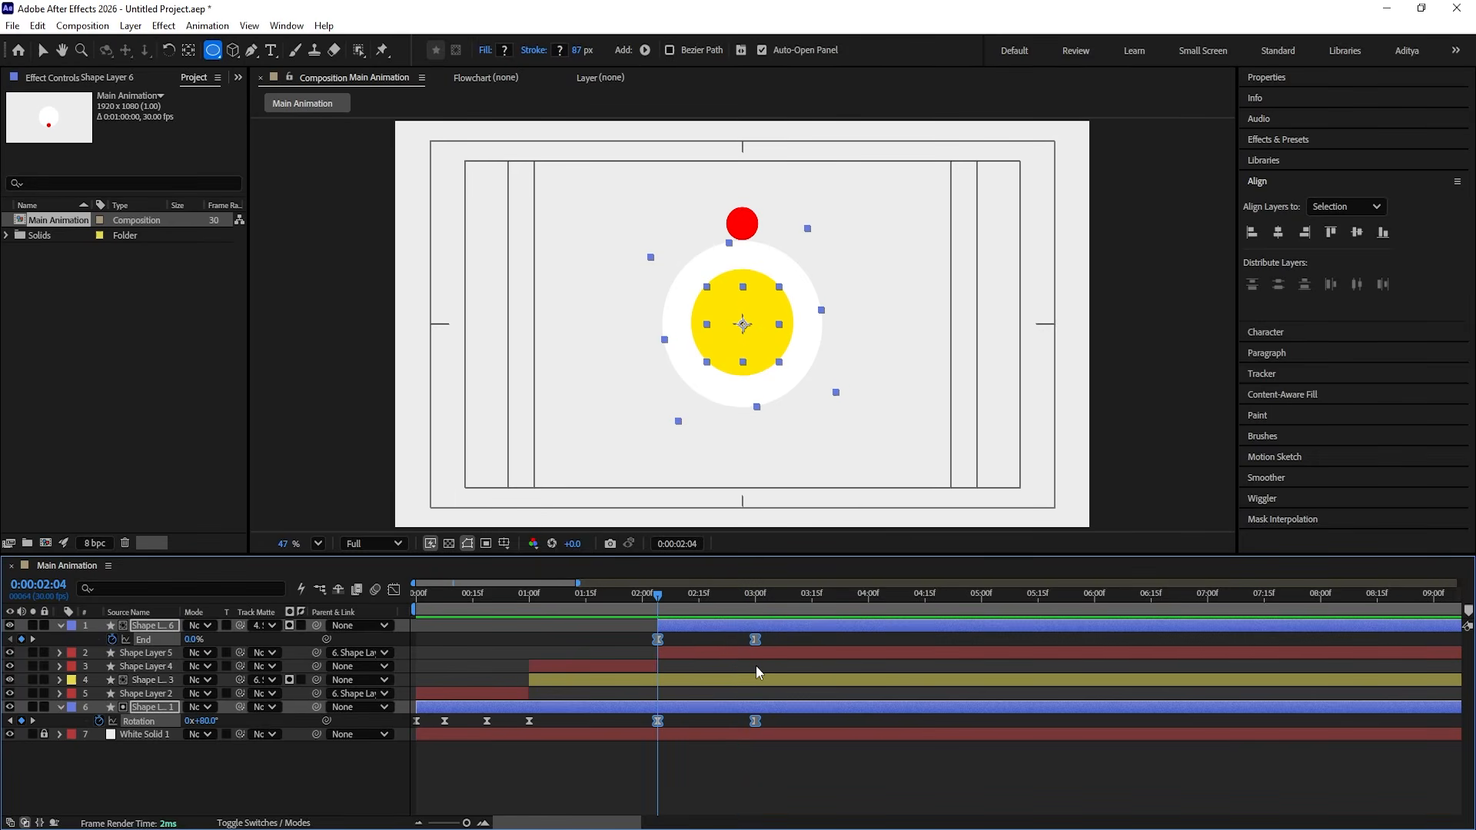
click(394, 590)
key(space)
key(space)
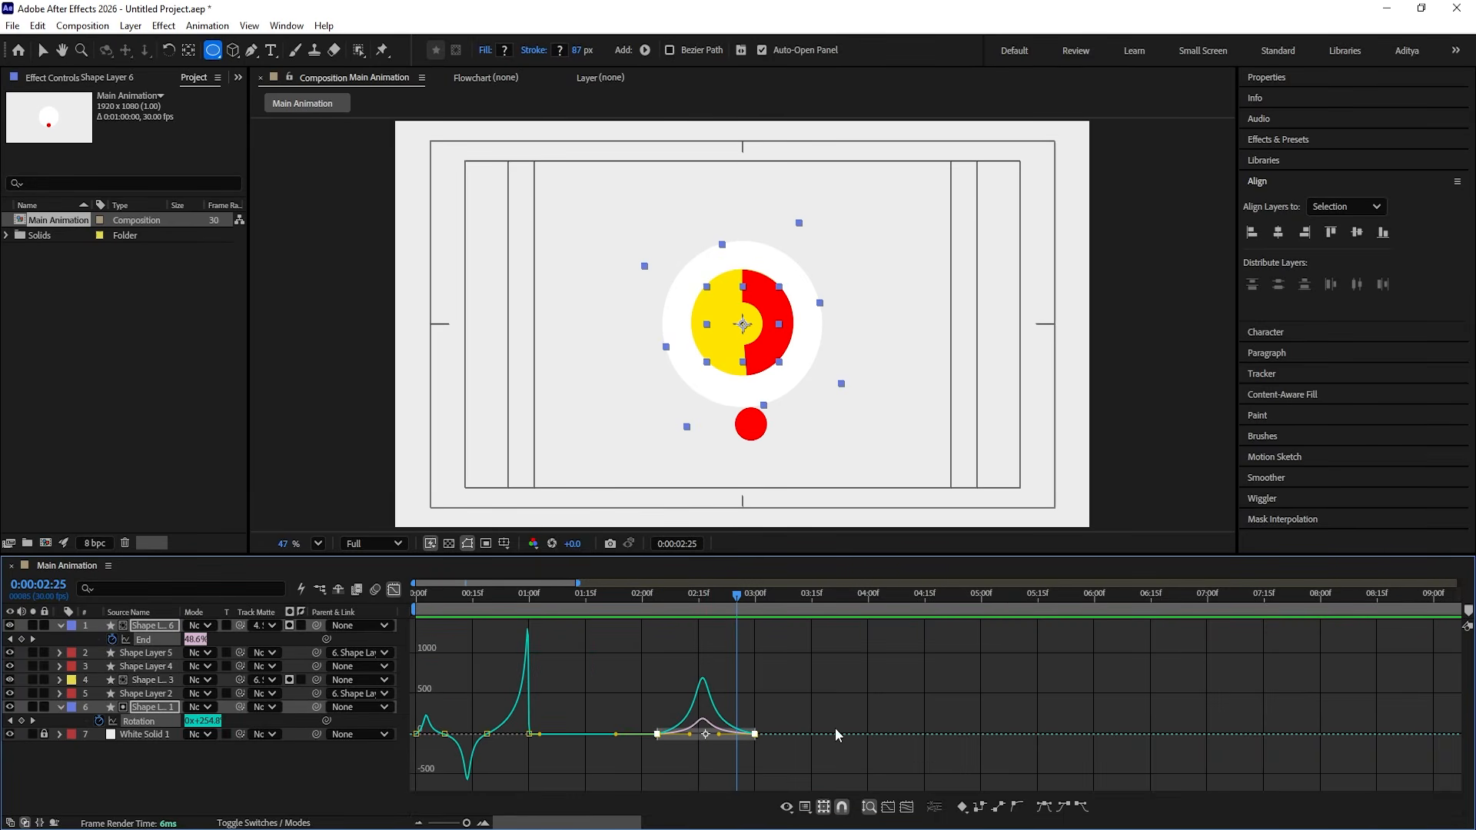
key(space)
key(space)
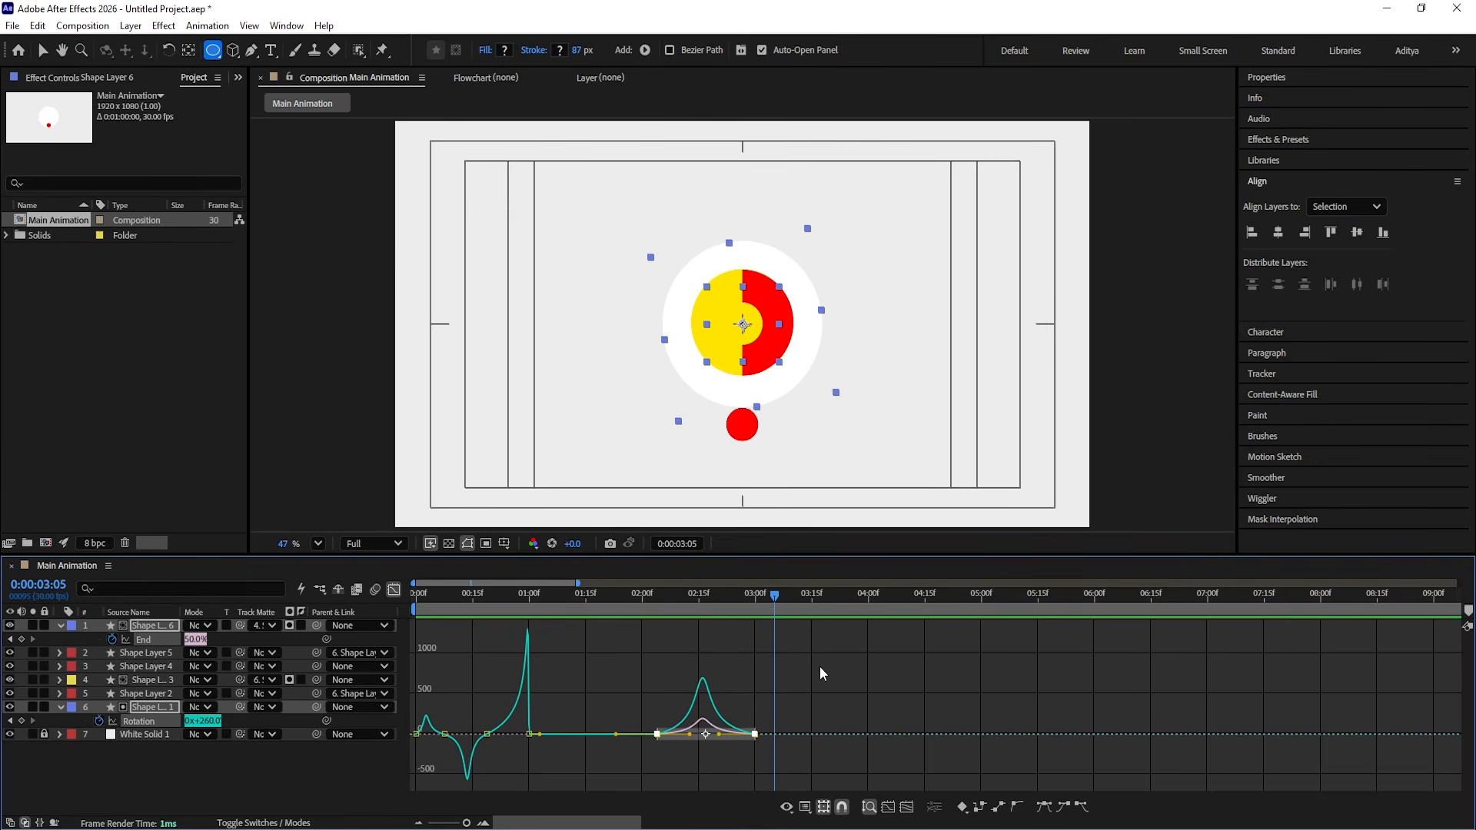
Step: Reset the End and Rotation easing and reshape both speed curves to start slowly and peak just before 0:00:03:00, previewing the wipe
drag(820, 666, 638, 760)
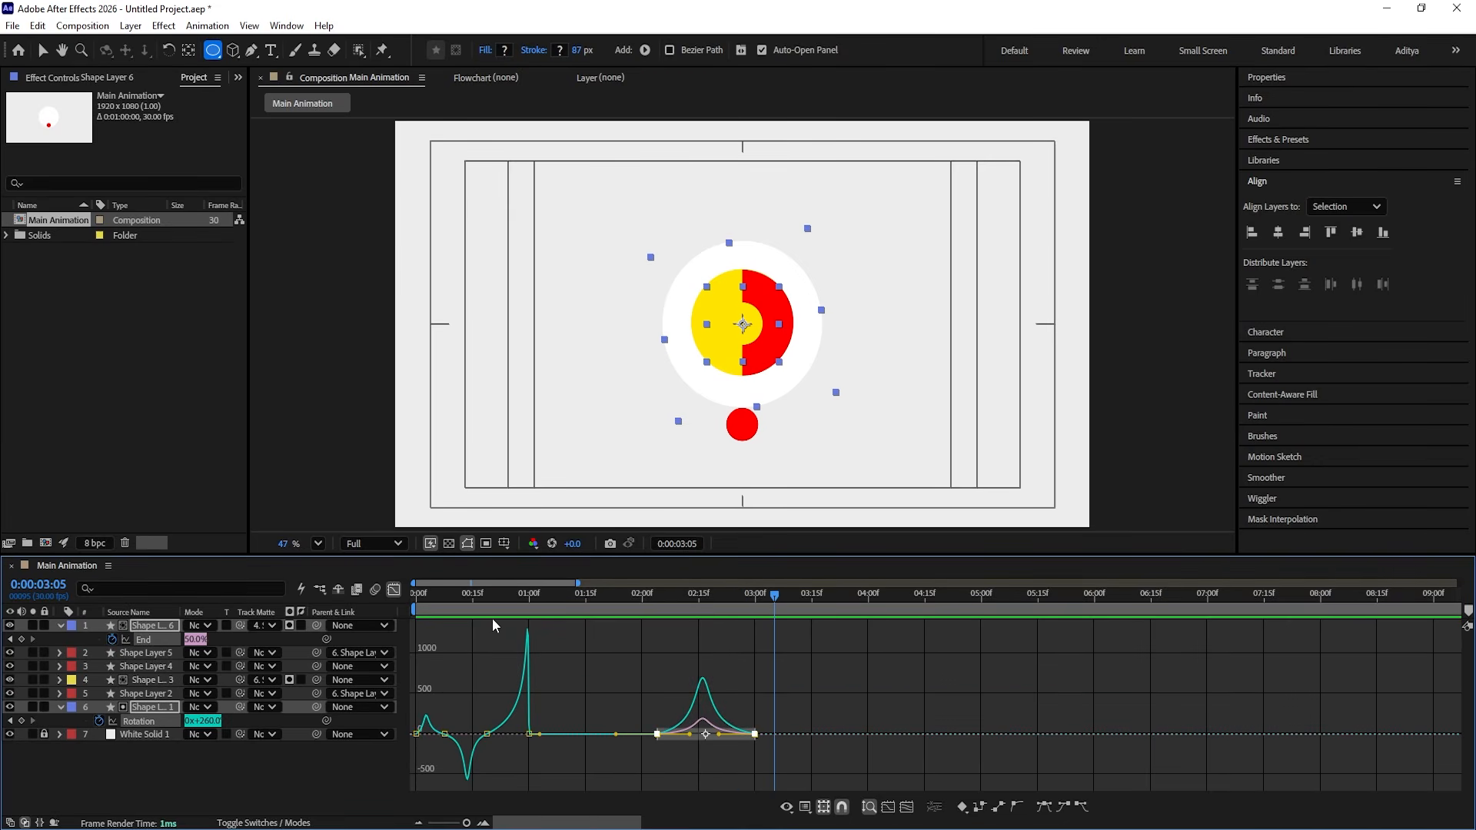
click(394, 590)
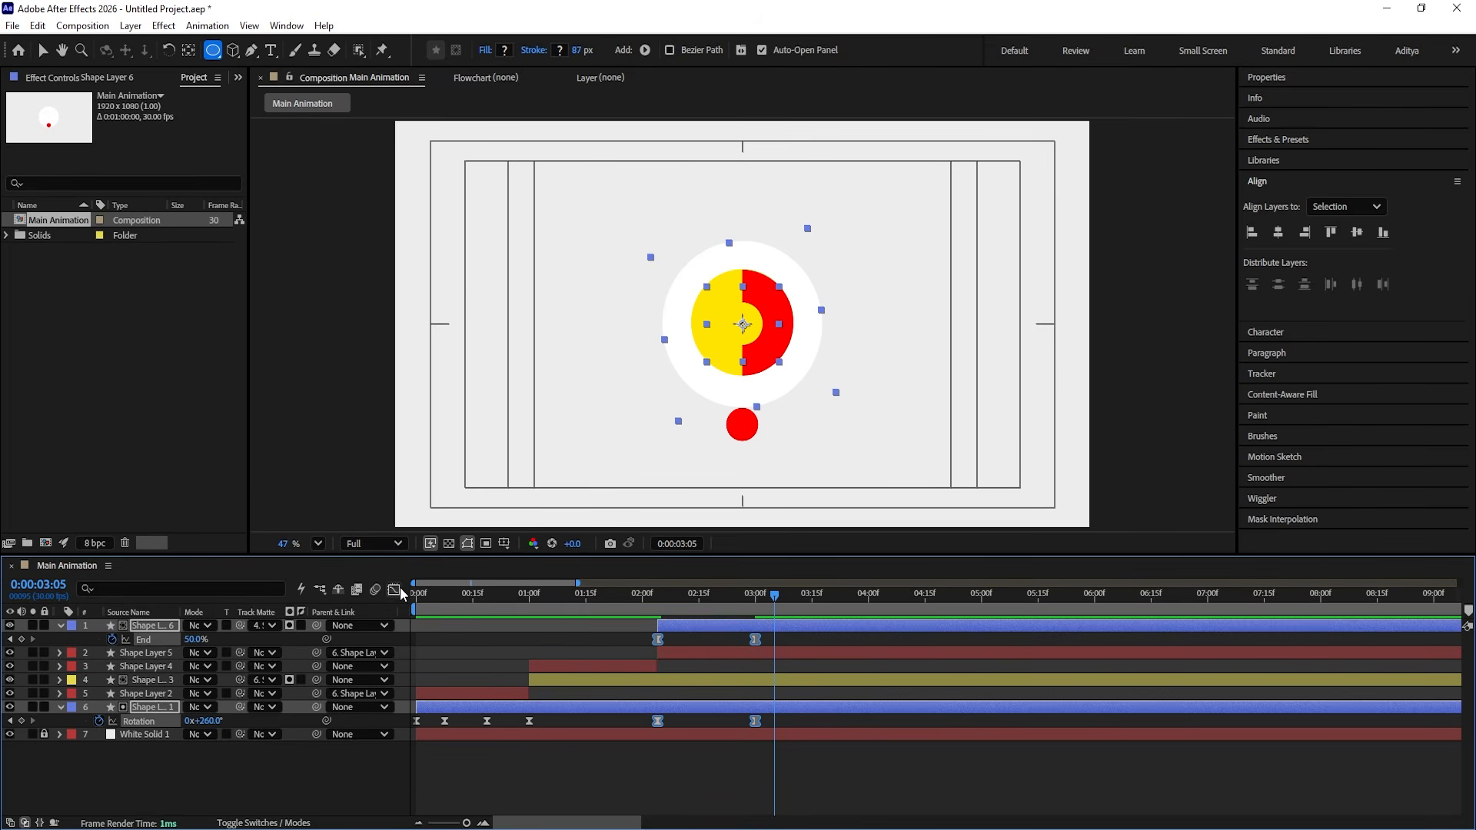
click(400, 588)
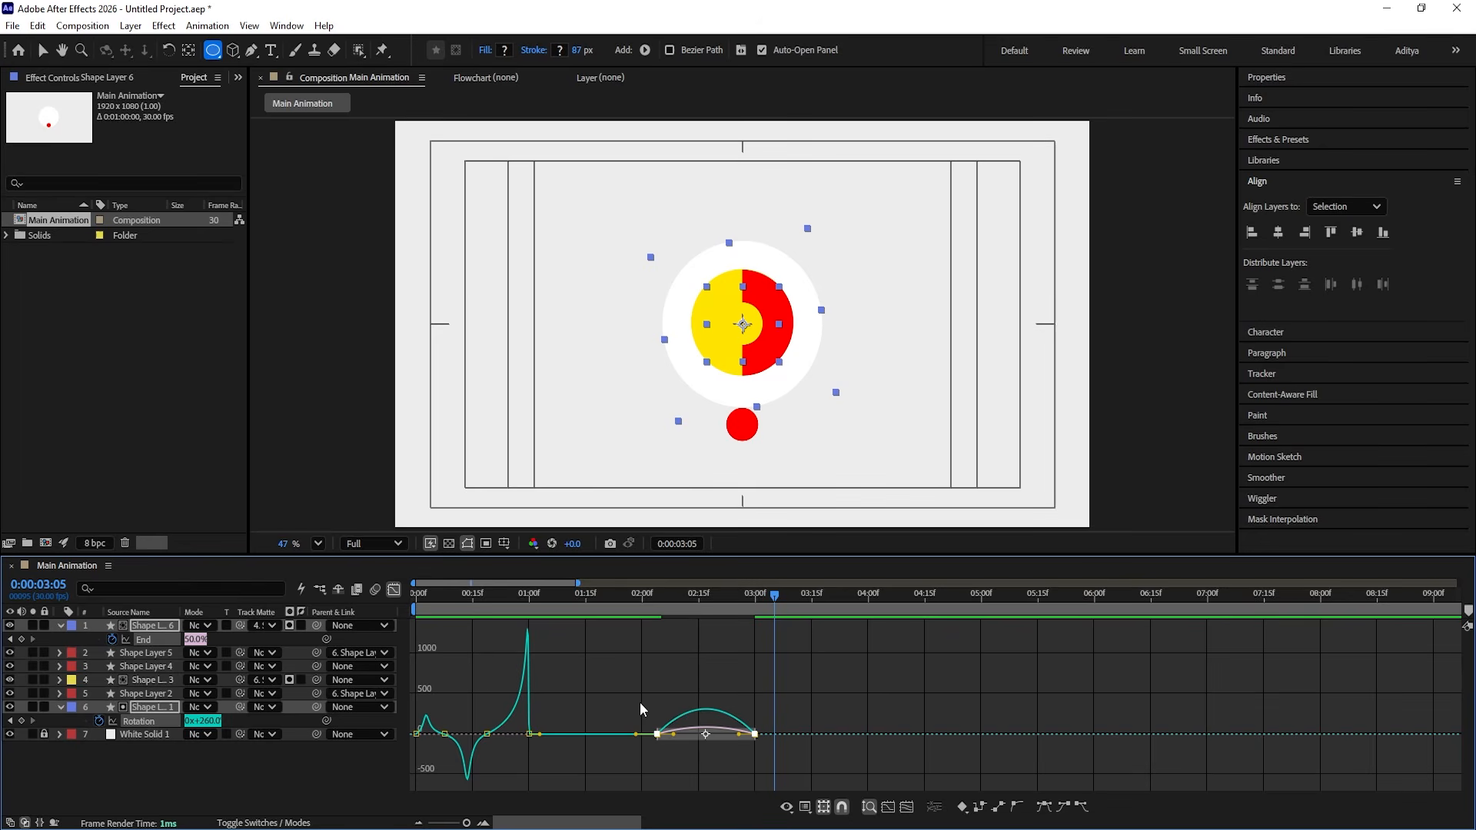
drag(630, 693, 722, 735)
drag(797, 701, 754, 734)
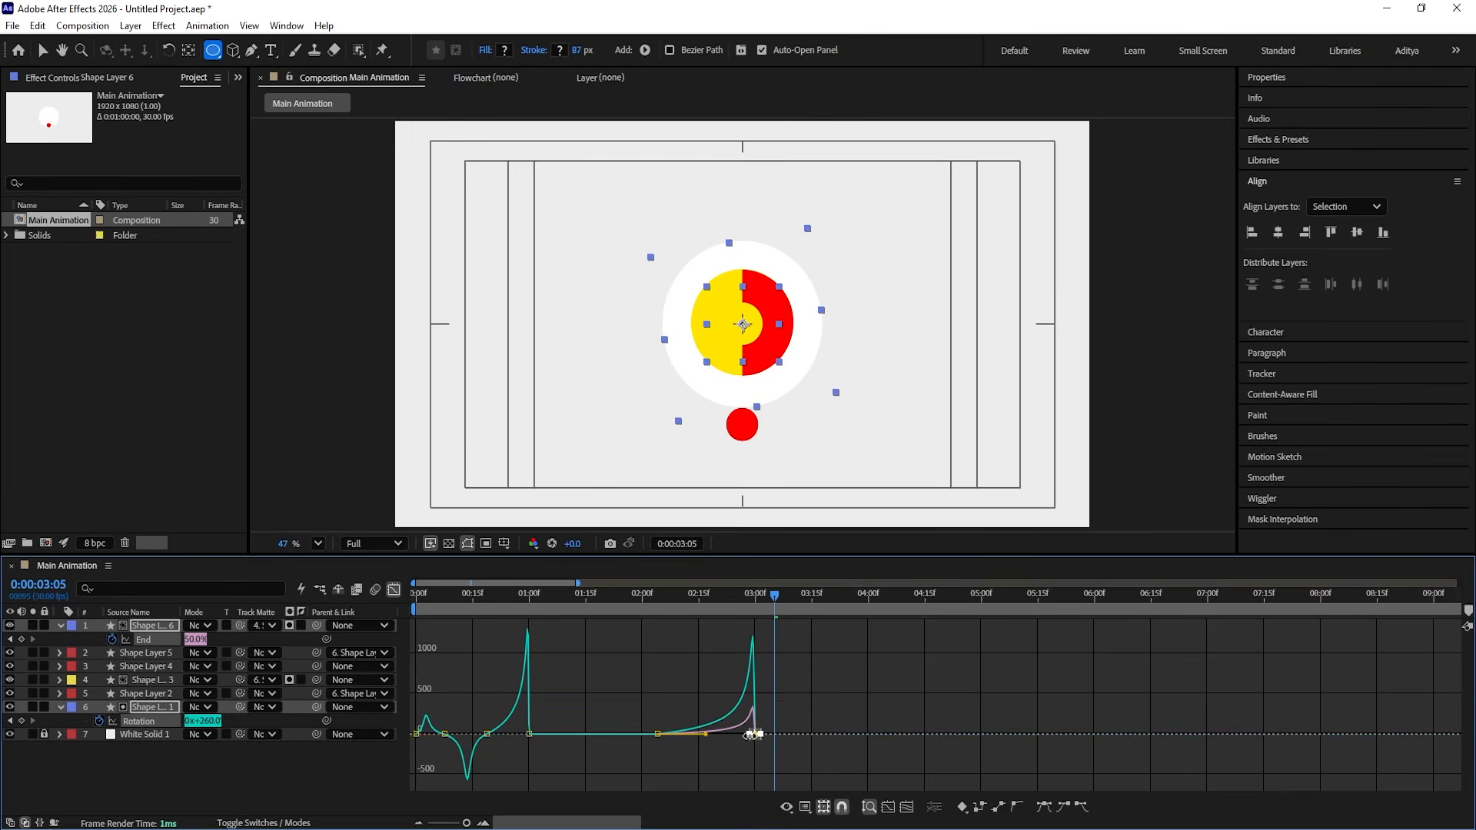
drag(648, 598, 628, 598)
click(394, 589)
key(space)
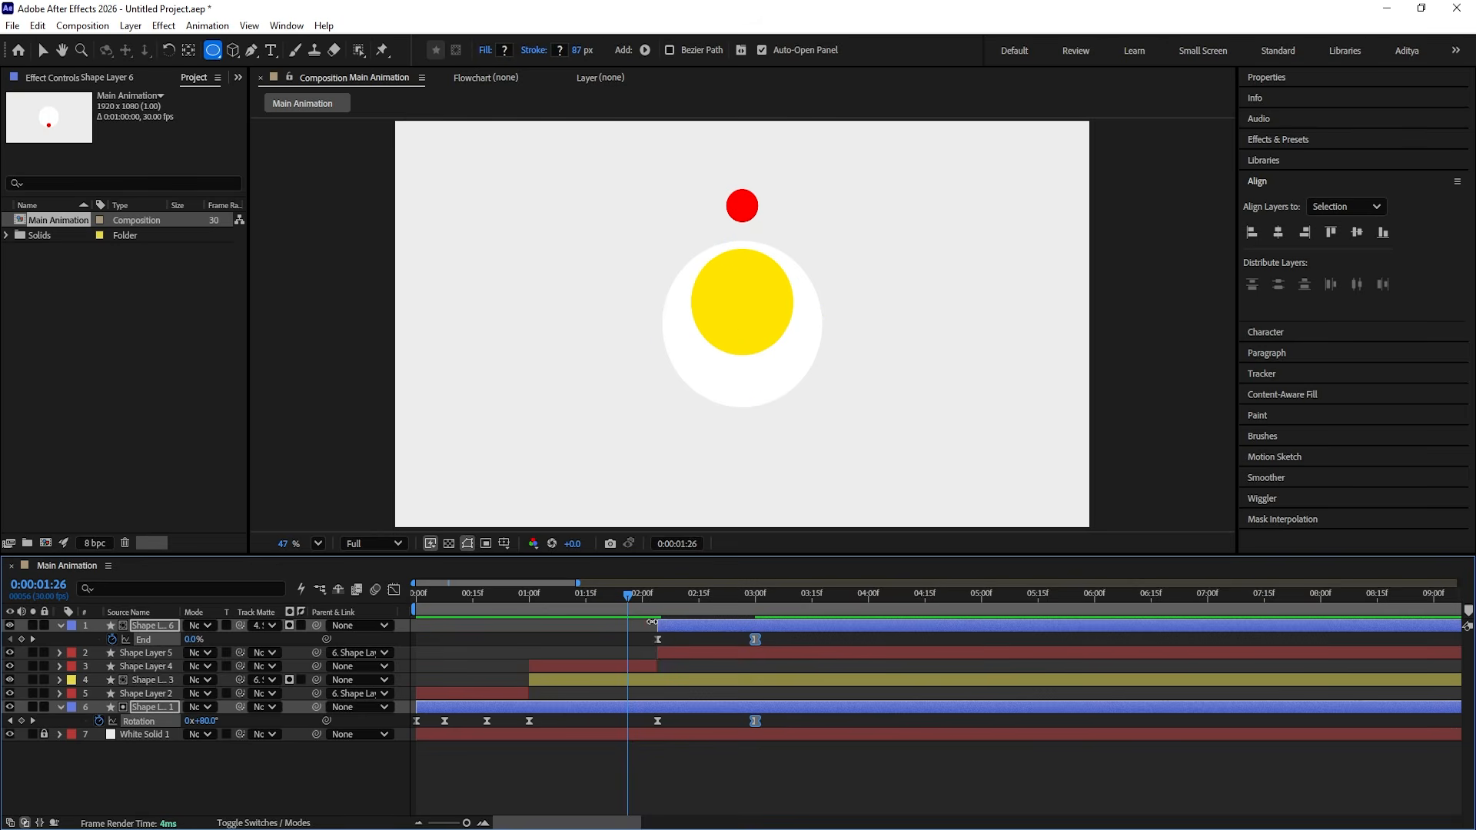
key(space)
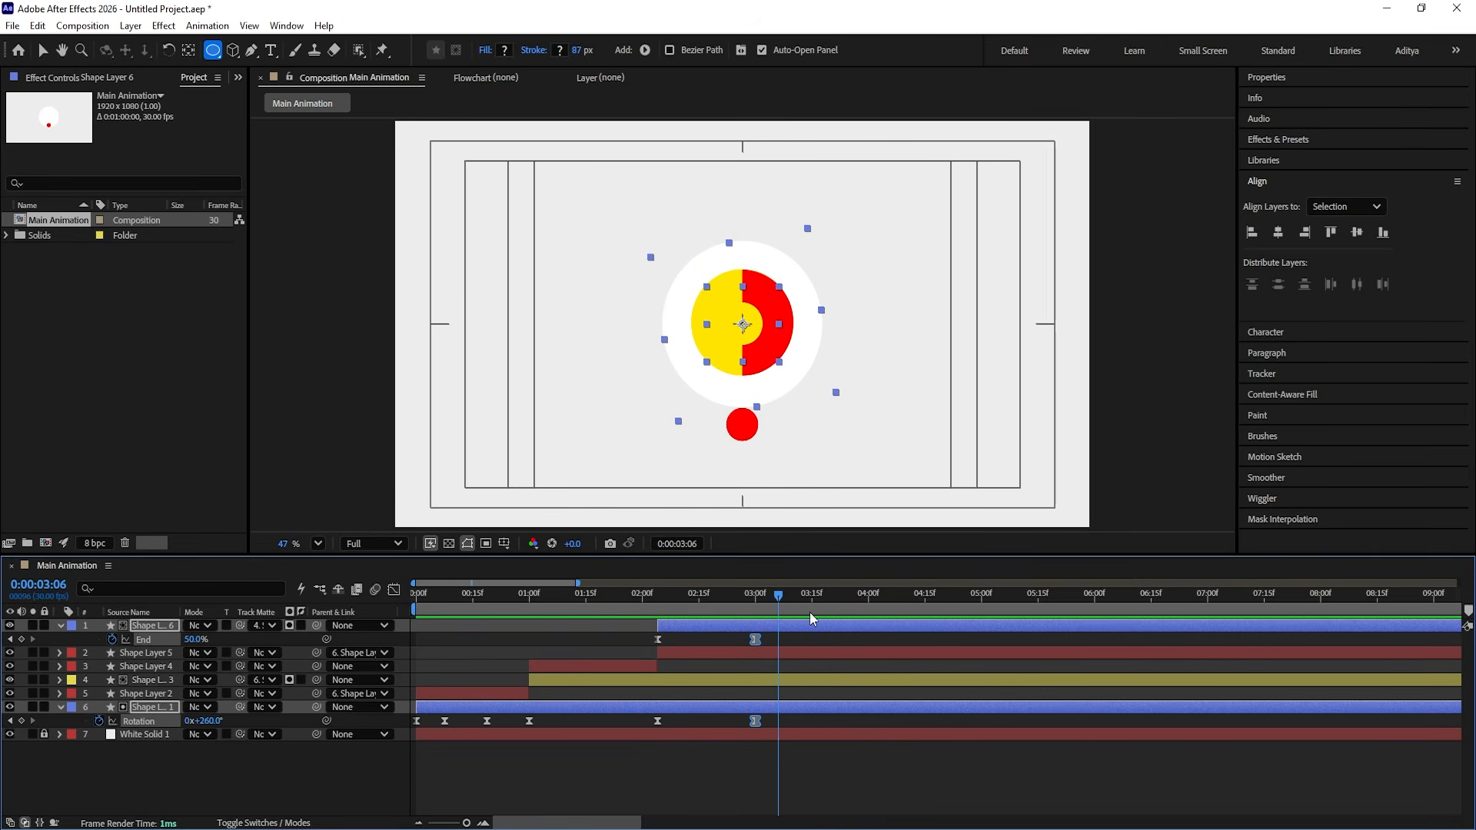
Step: Split Shape Layer 5 at 0:00:03:00 and set the parent of the segment after the split to None
click(772, 644)
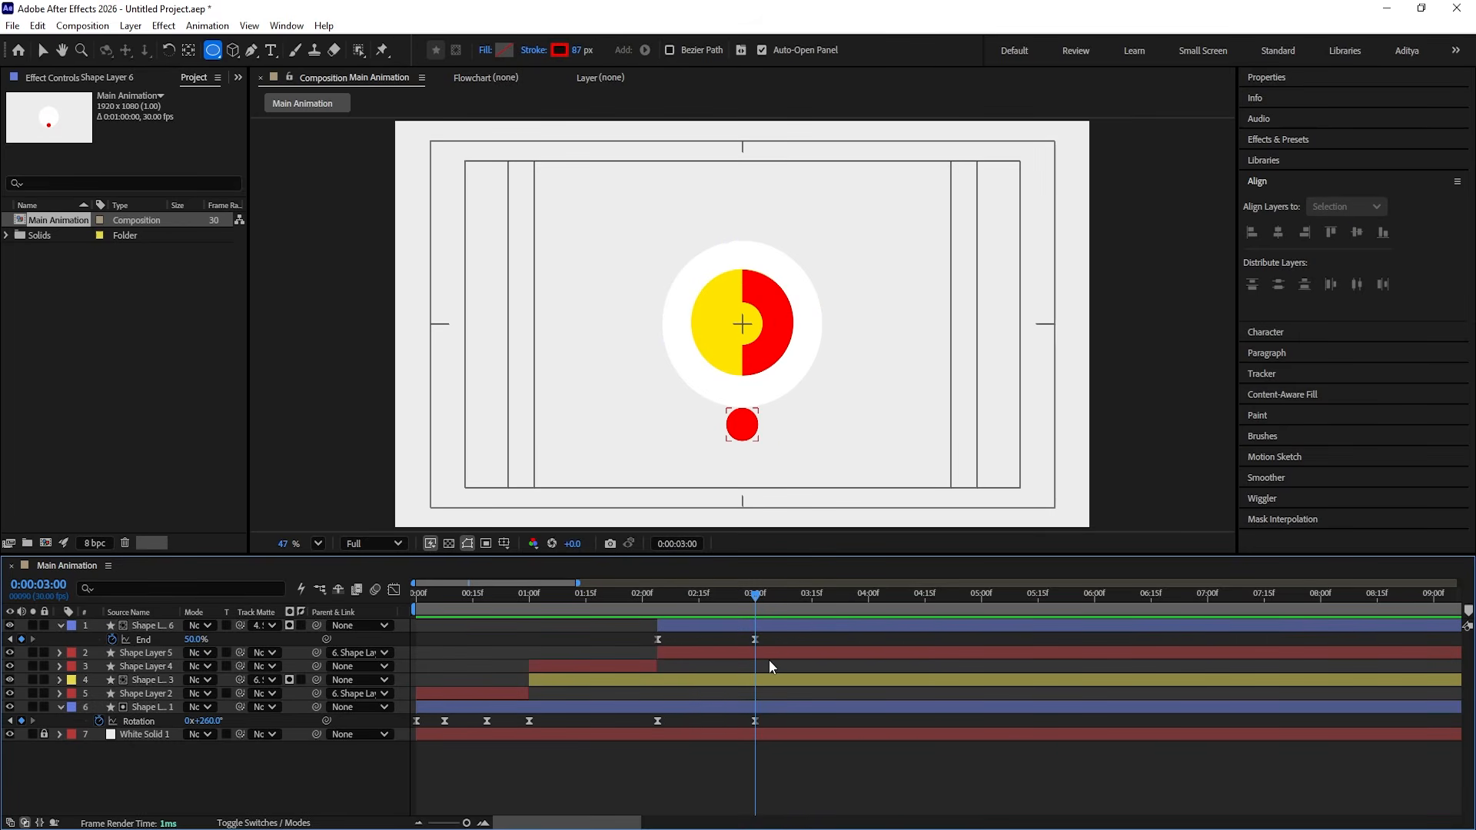
click(764, 654)
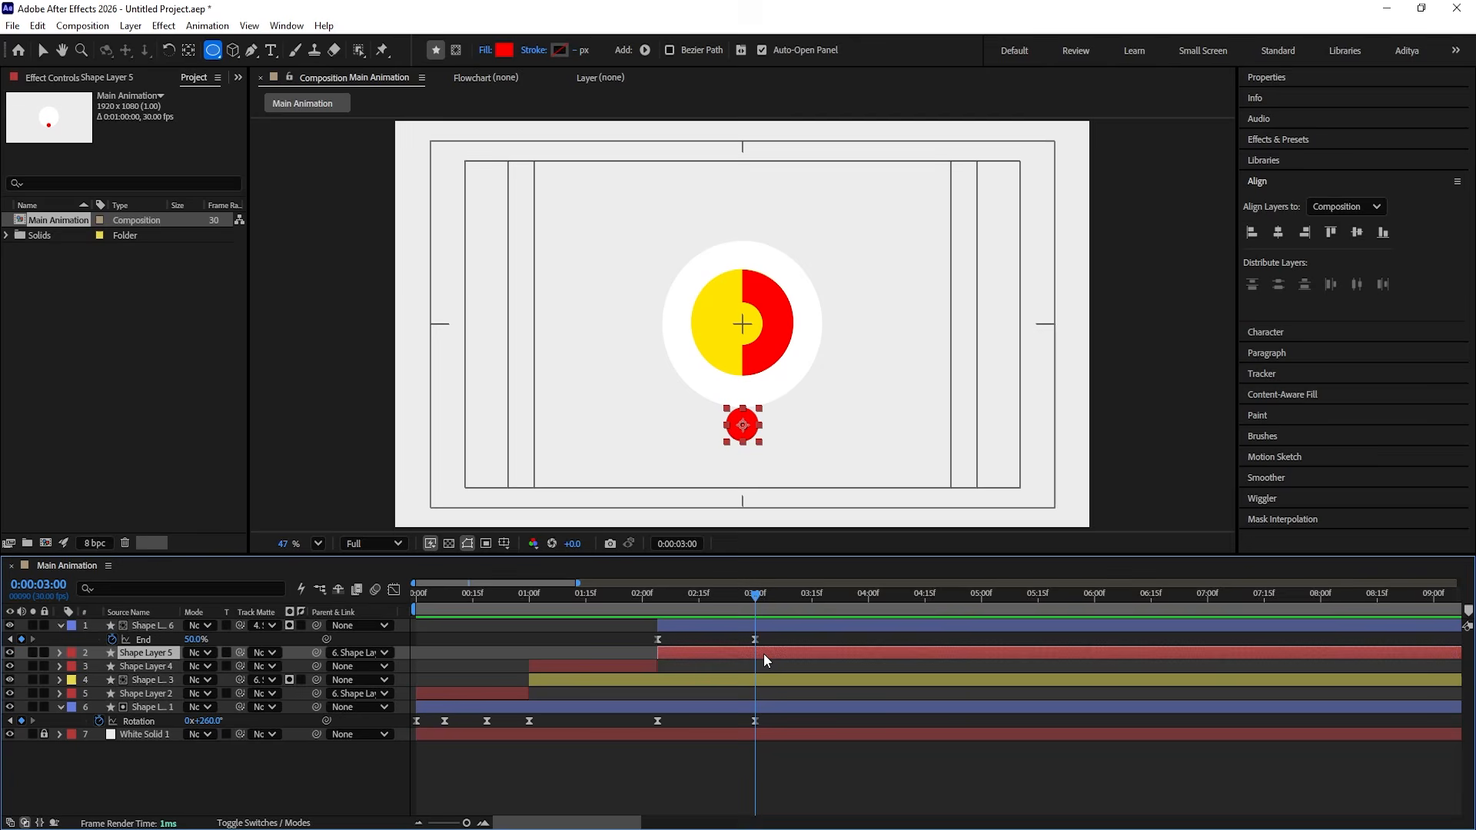
key(ctrl+shift+d)
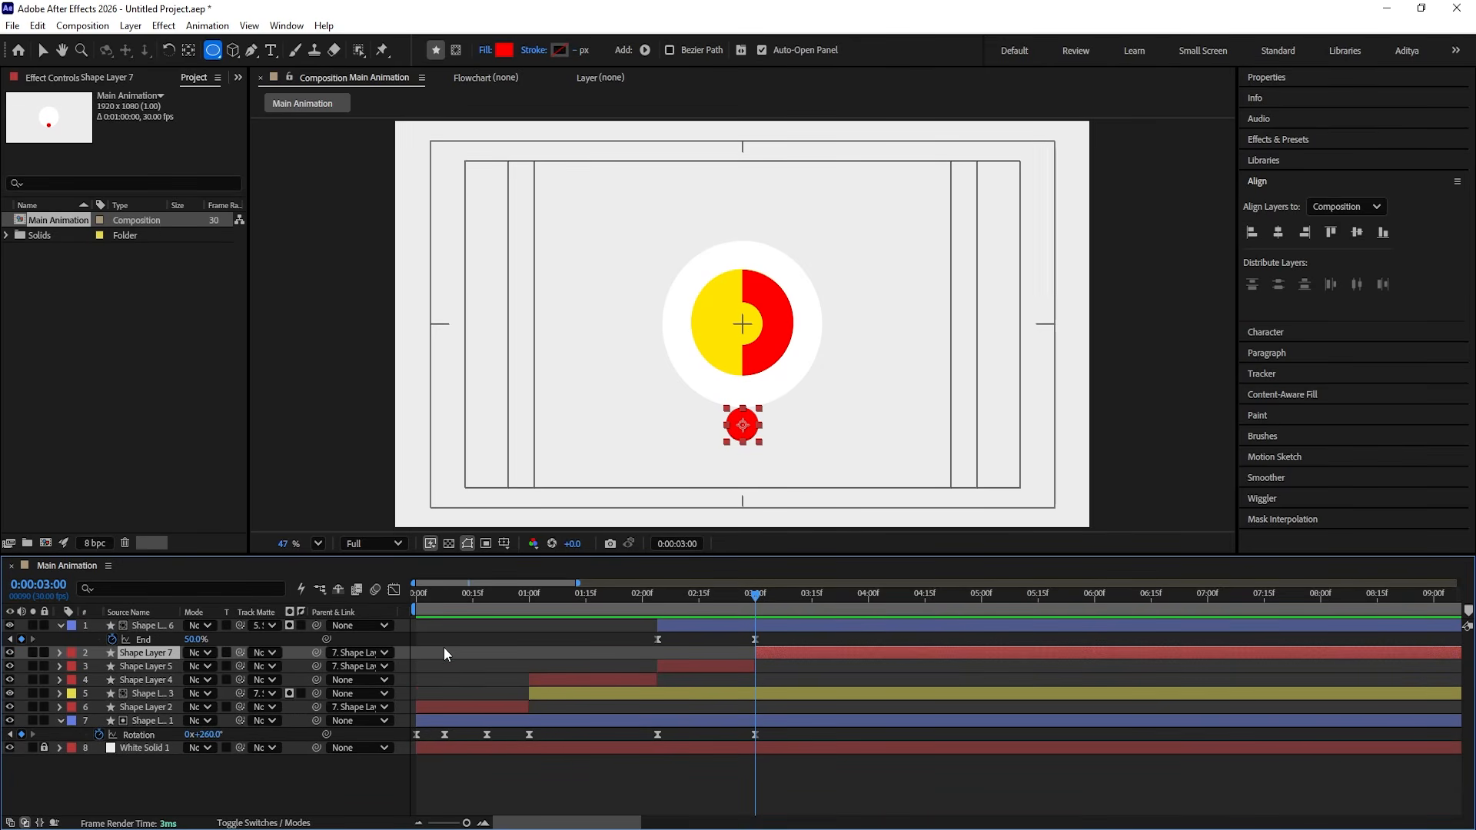
click(359, 653)
click(356, 671)
Step: Delete all X and Y Position keyframes from Shape Layer 7 and set its Rotation to 0°
key(p)
drag(730, 674, 478, 704)
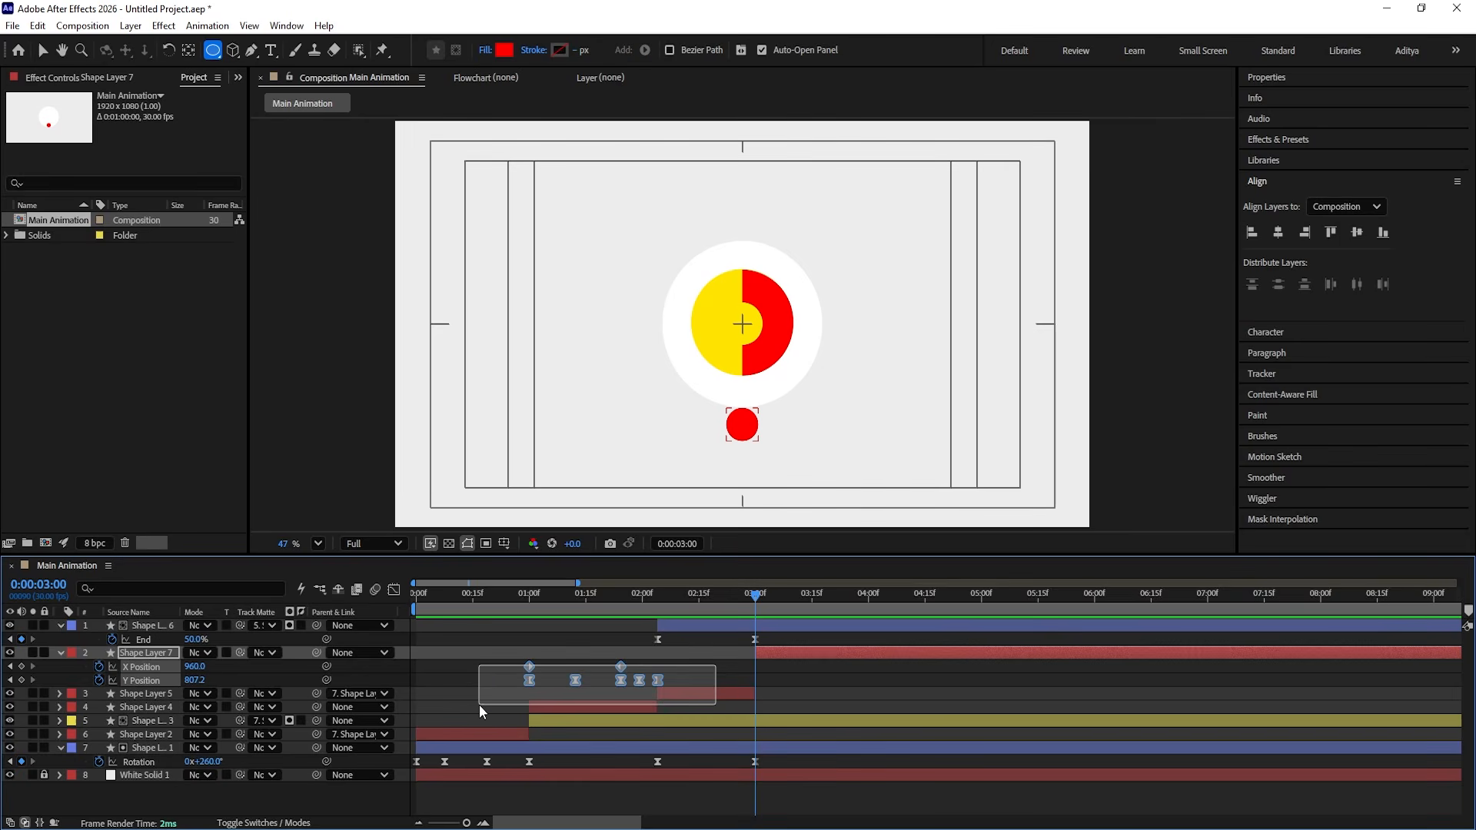
key(Delete)
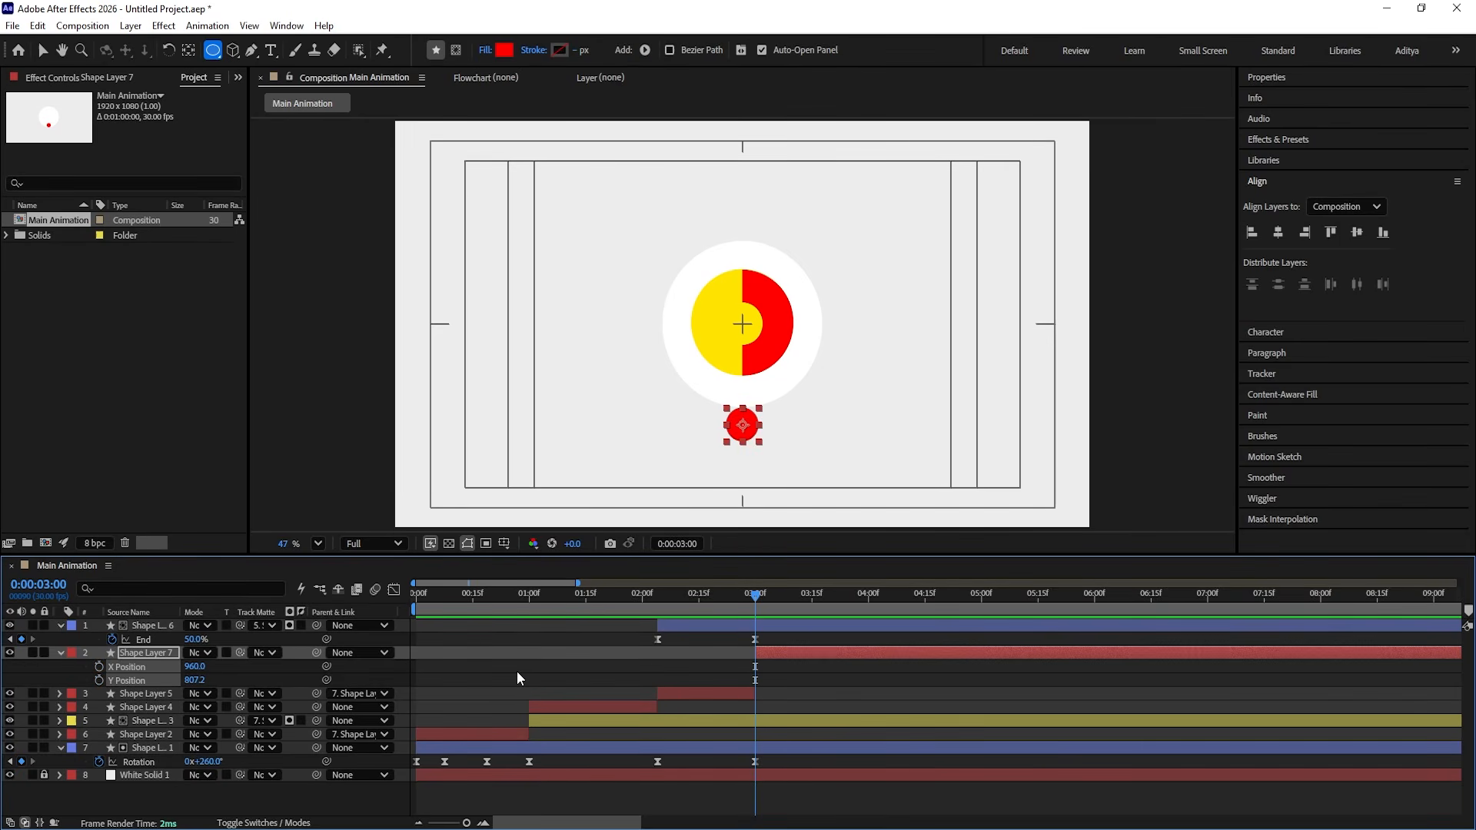
key(r)
click(214, 667)
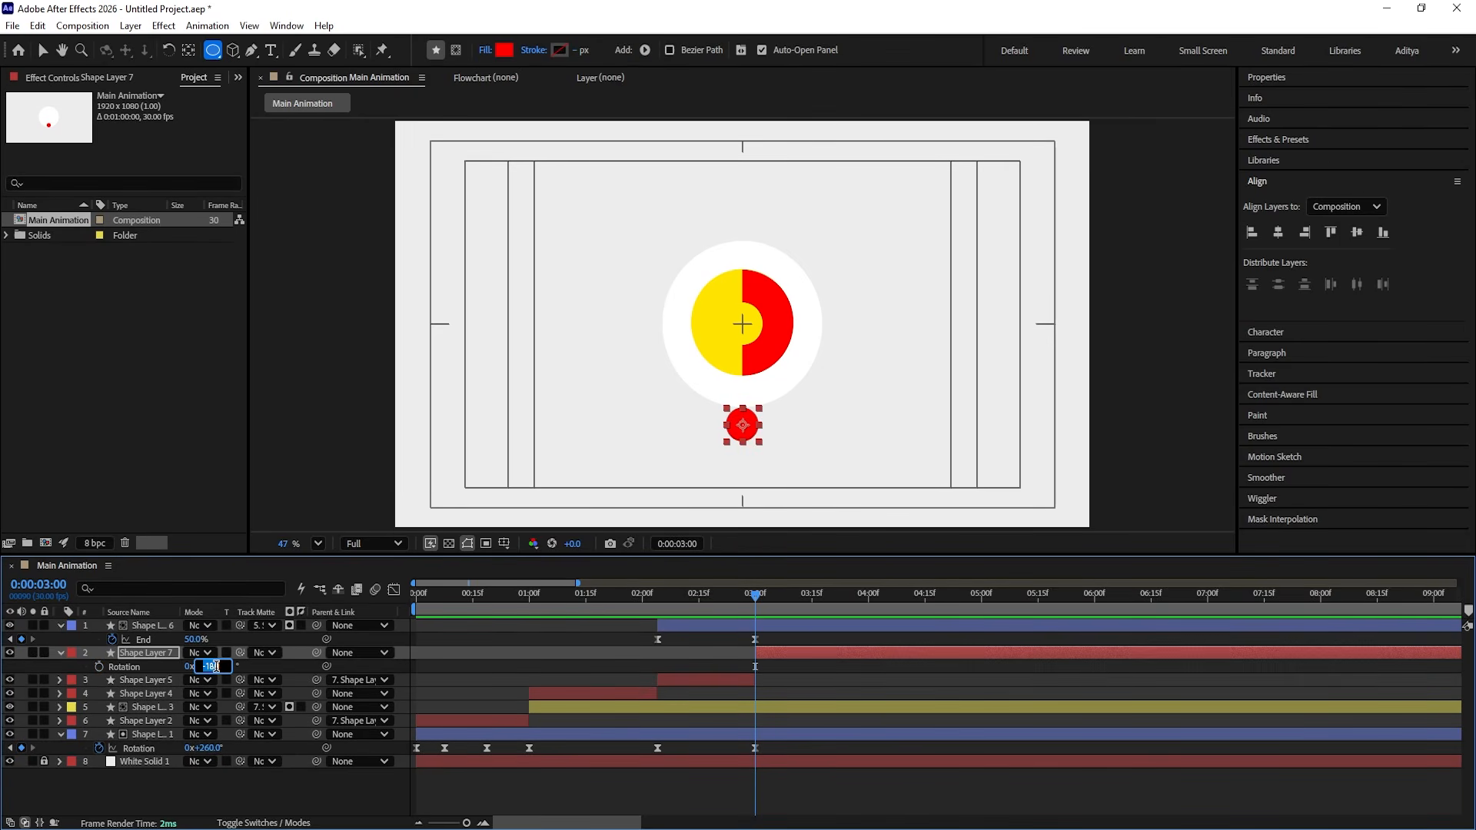
text(0)
key(Return)
Step: Keyframe Shape Layer 7's X and Y Position at 0:00:03:00 and centre it vertically in the composition at 0:00:03:23
key(p)
click(100, 666)
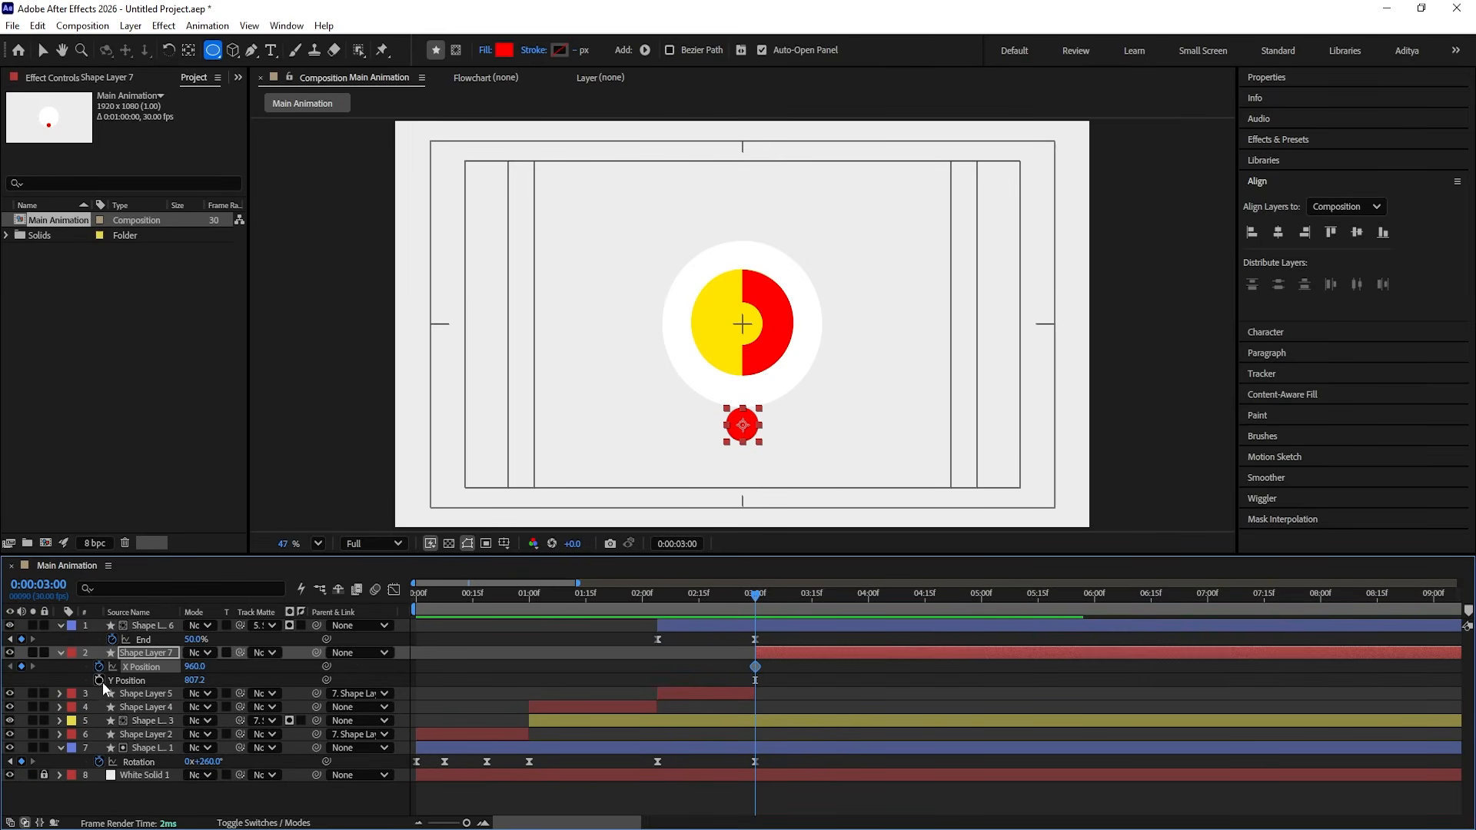
click(100, 680)
drag(755, 597, 778, 599)
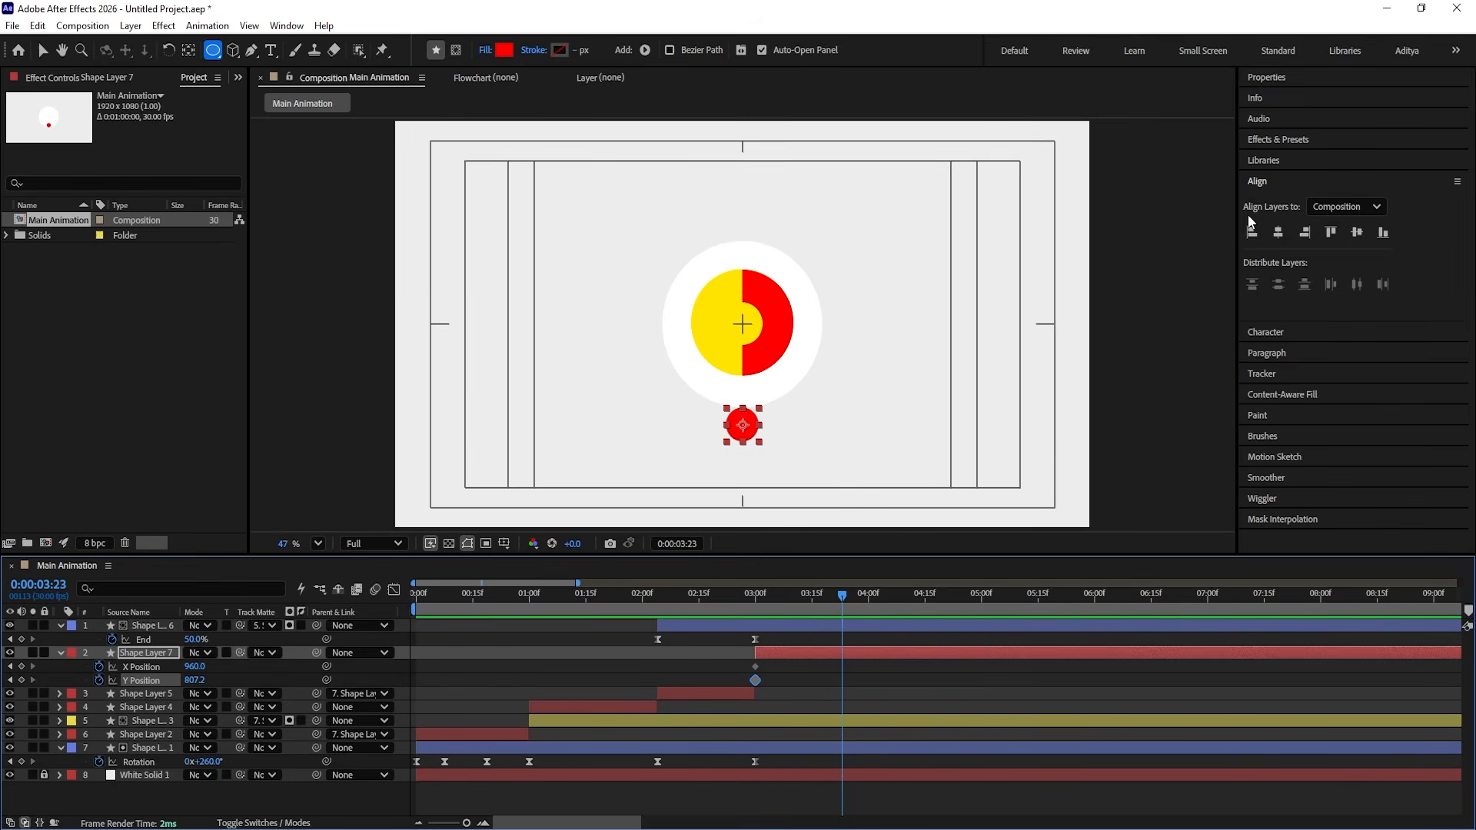
click(1358, 232)
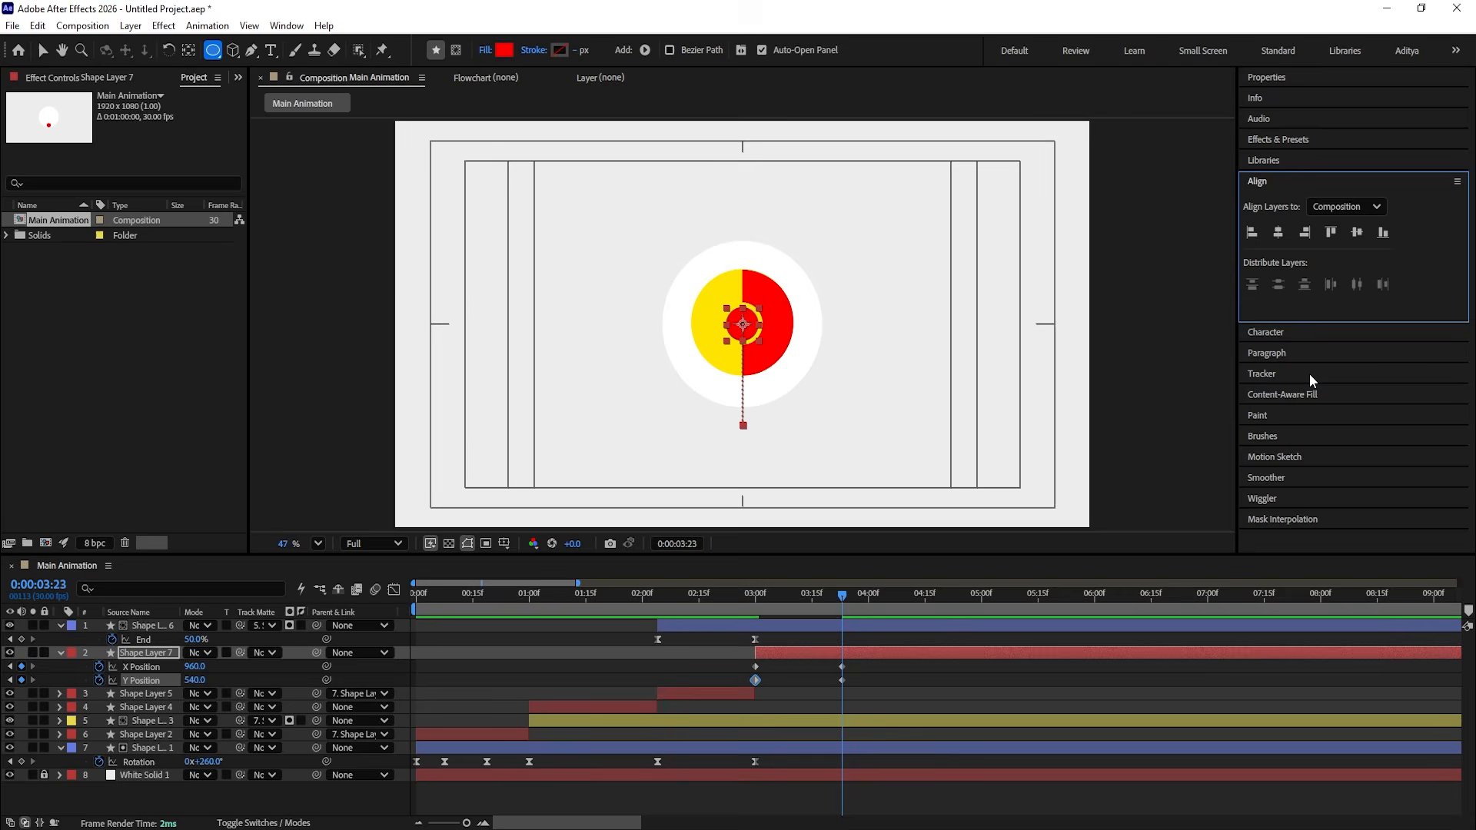
key(Up)
Step: At 0:00:03:11, set Shape Layer 7's X Position to 492 and apply Easy Ease to its X Position keyframes
drag(789, 598, 796, 597)
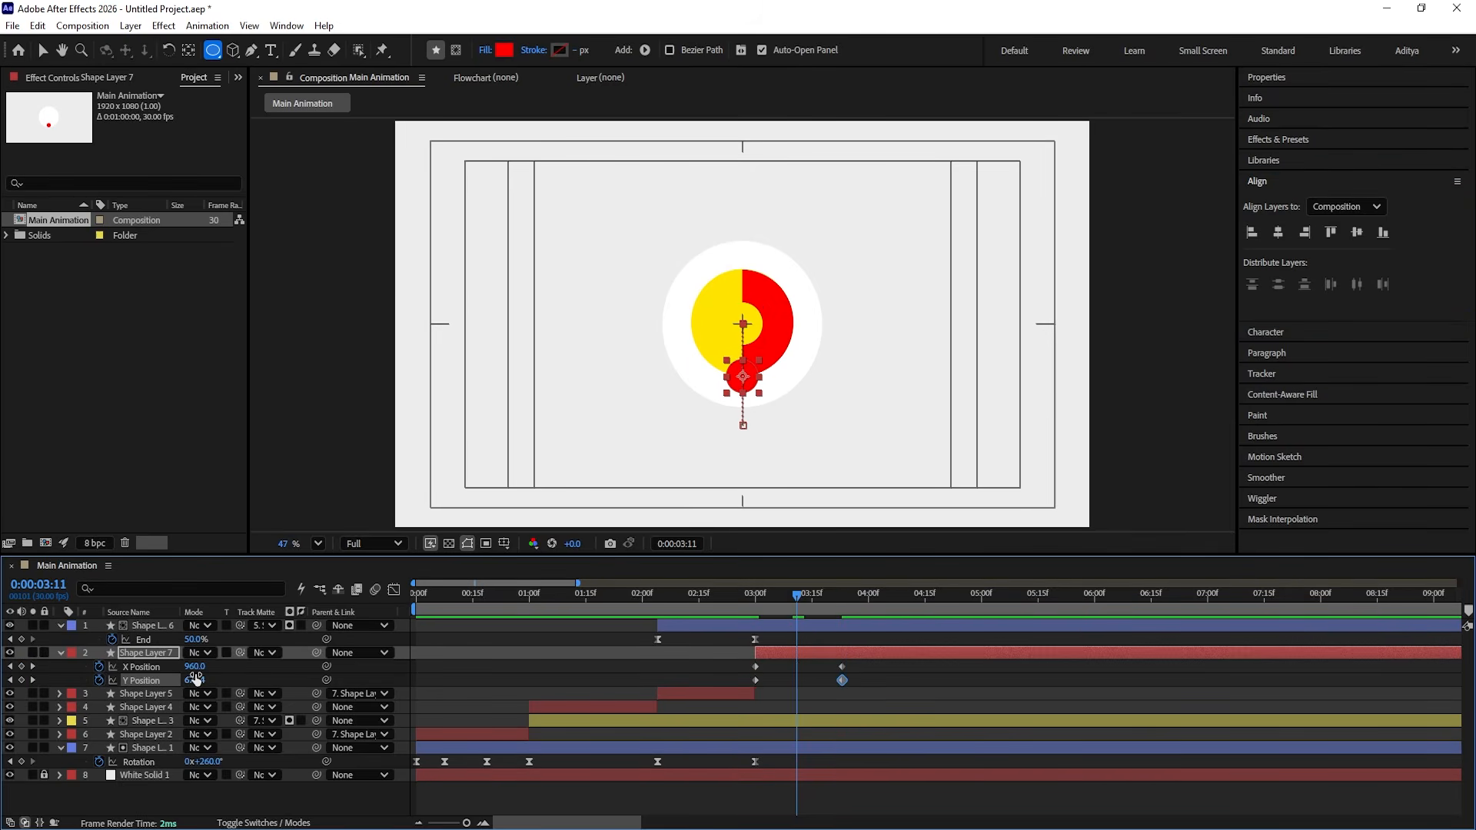
drag(193, 674, 16, 662)
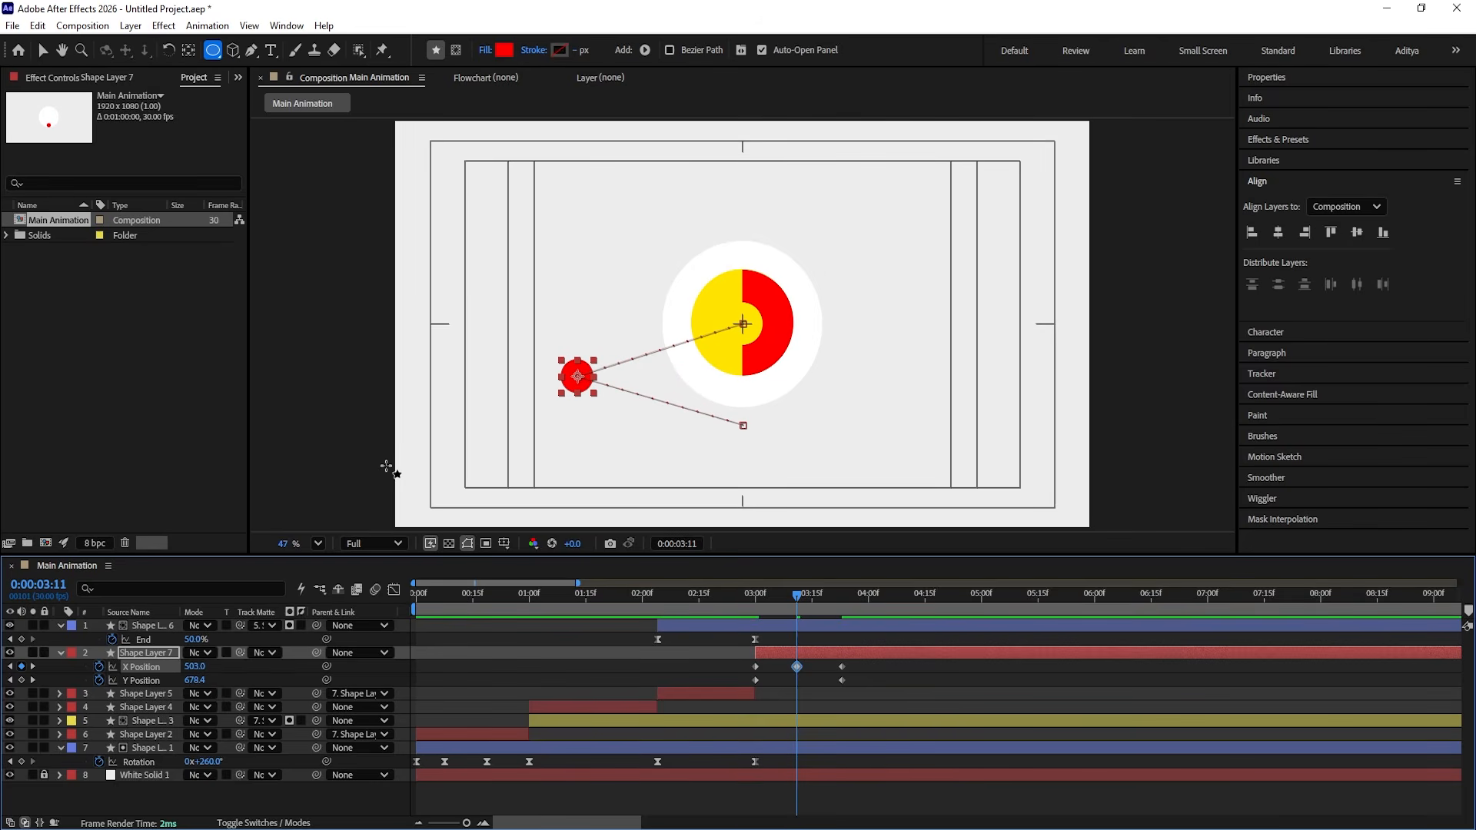
drag(193, 673, 185, 668)
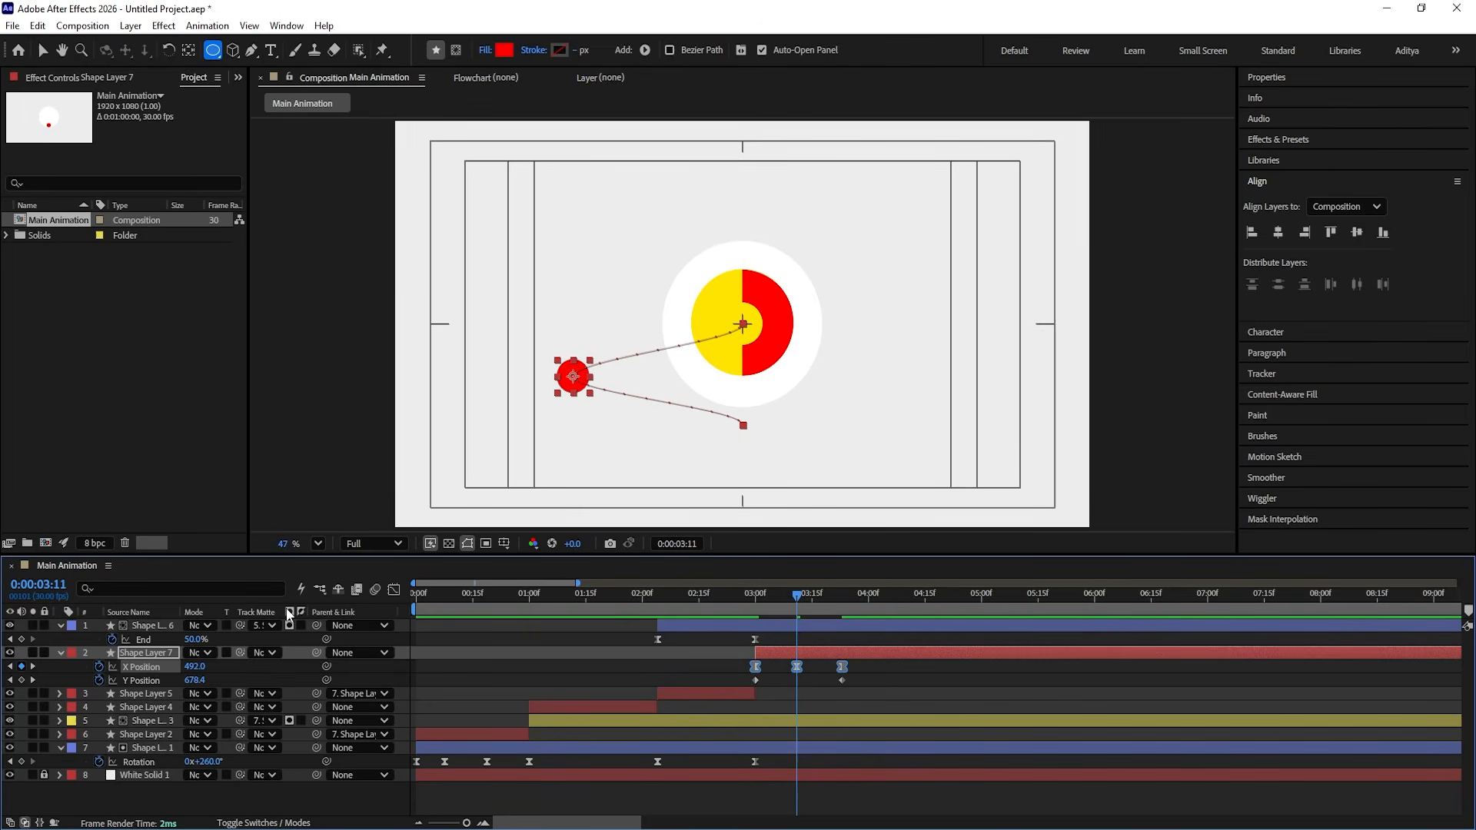
Step: Reshape Shape Layer 7's X Position speed graph to peak sharply at the first and last keyframes and slow around 0:00:03:11
click(394, 590)
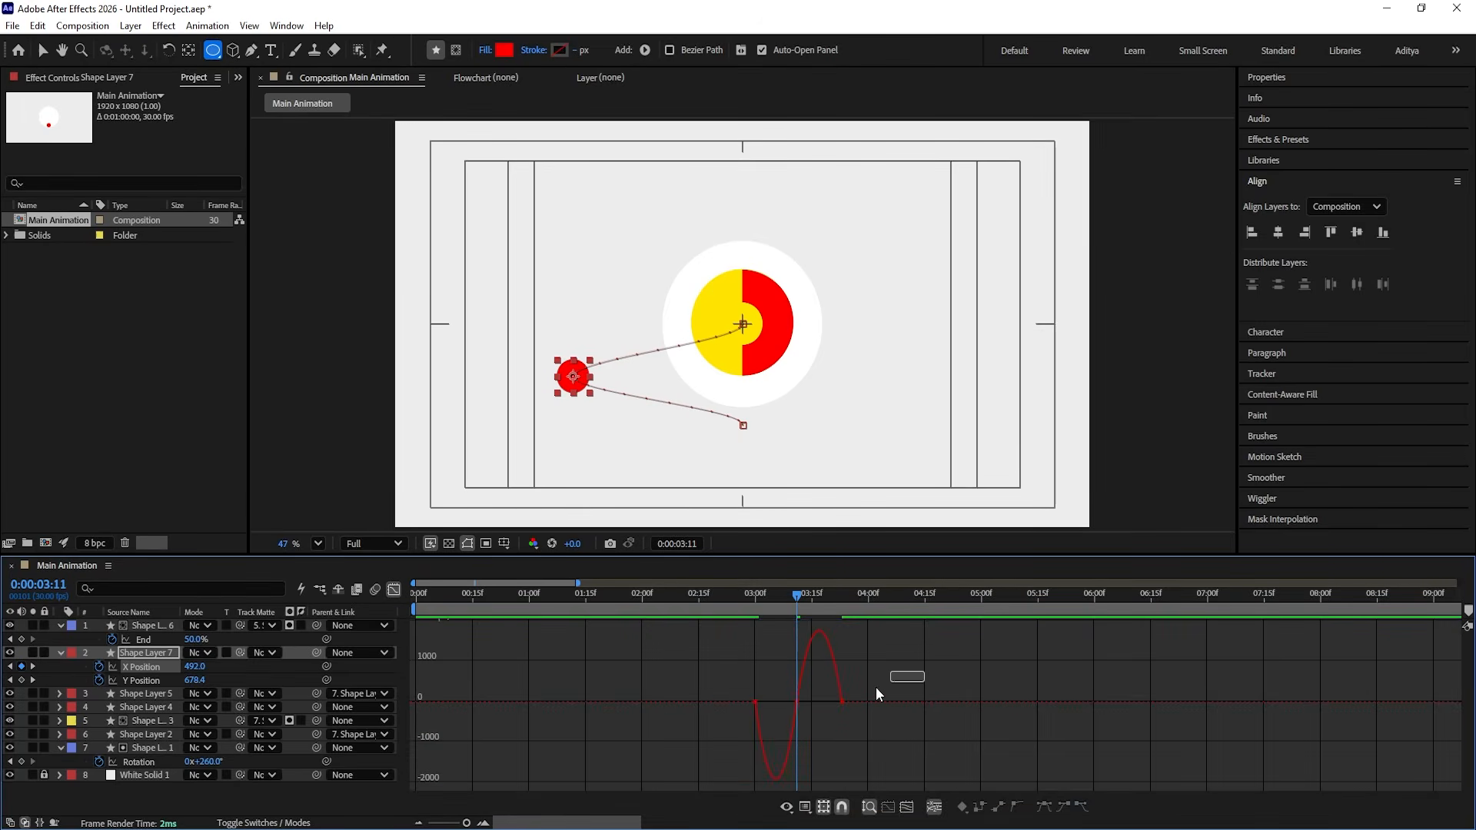
drag(875, 688, 635, 669)
scroll(712, 729, up, 4)
key(ctrl+z)
click(829, 745)
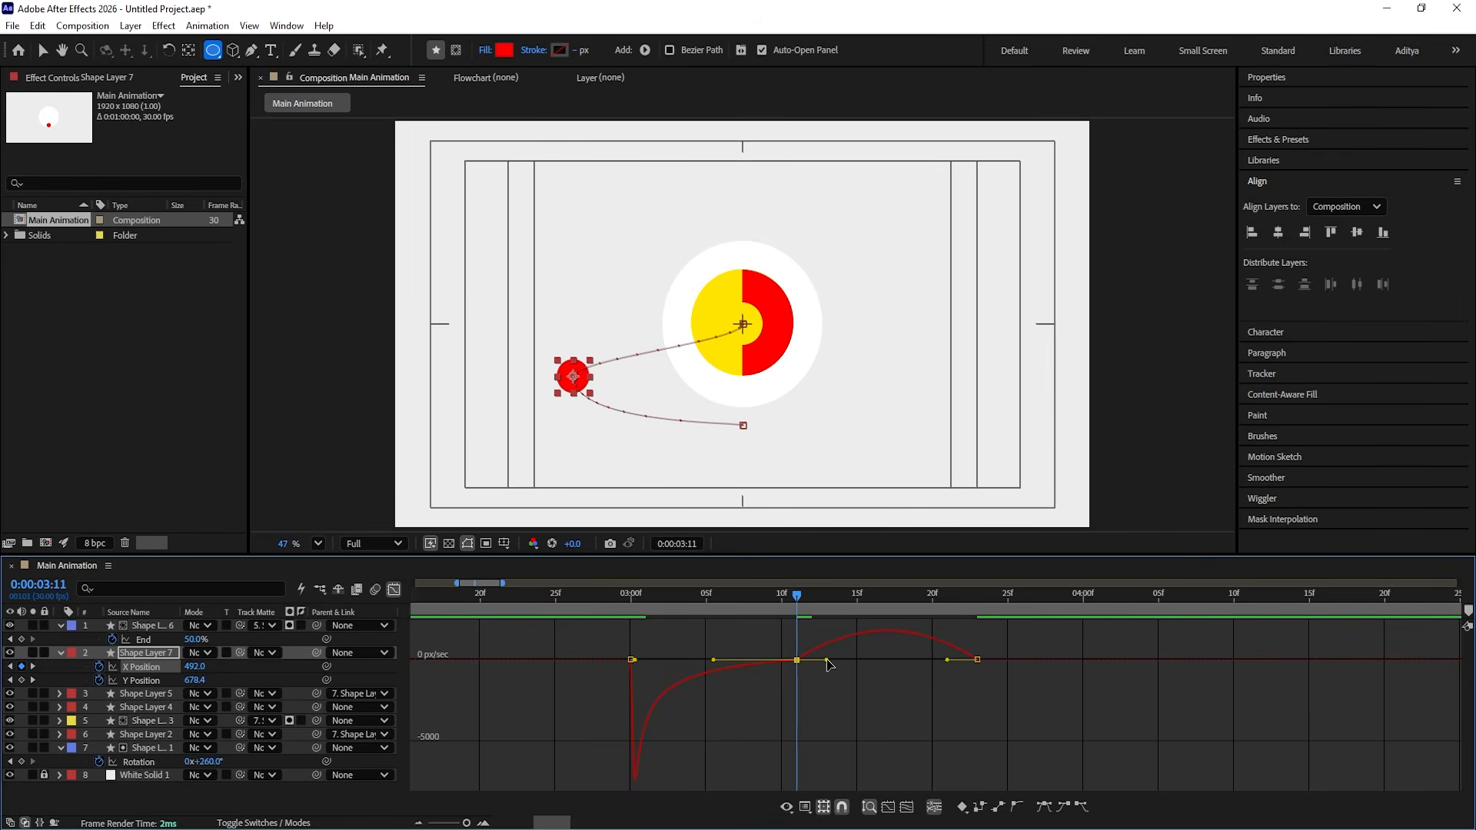
drag(829, 664, 971, 690)
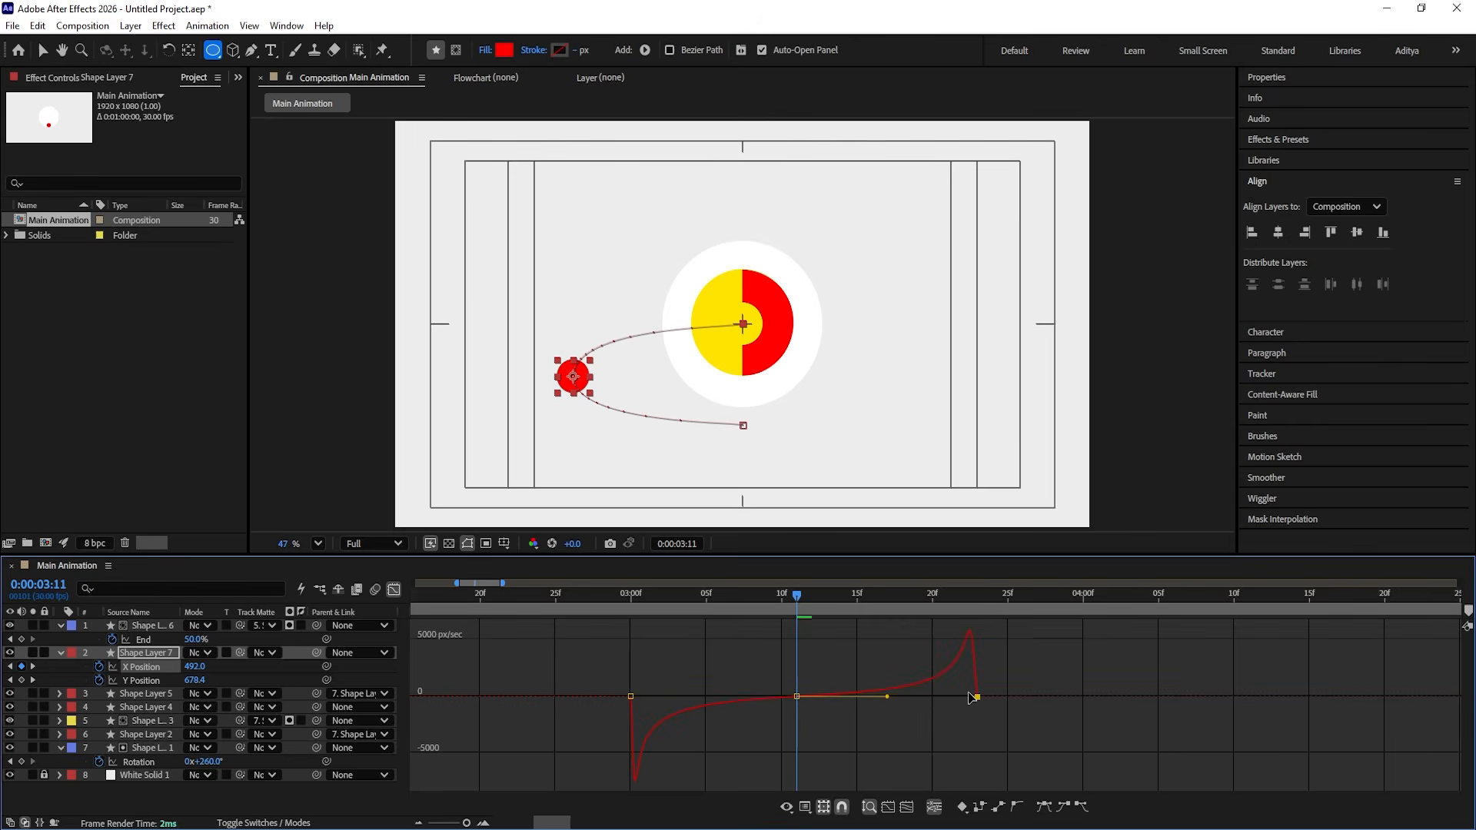
click(393, 590)
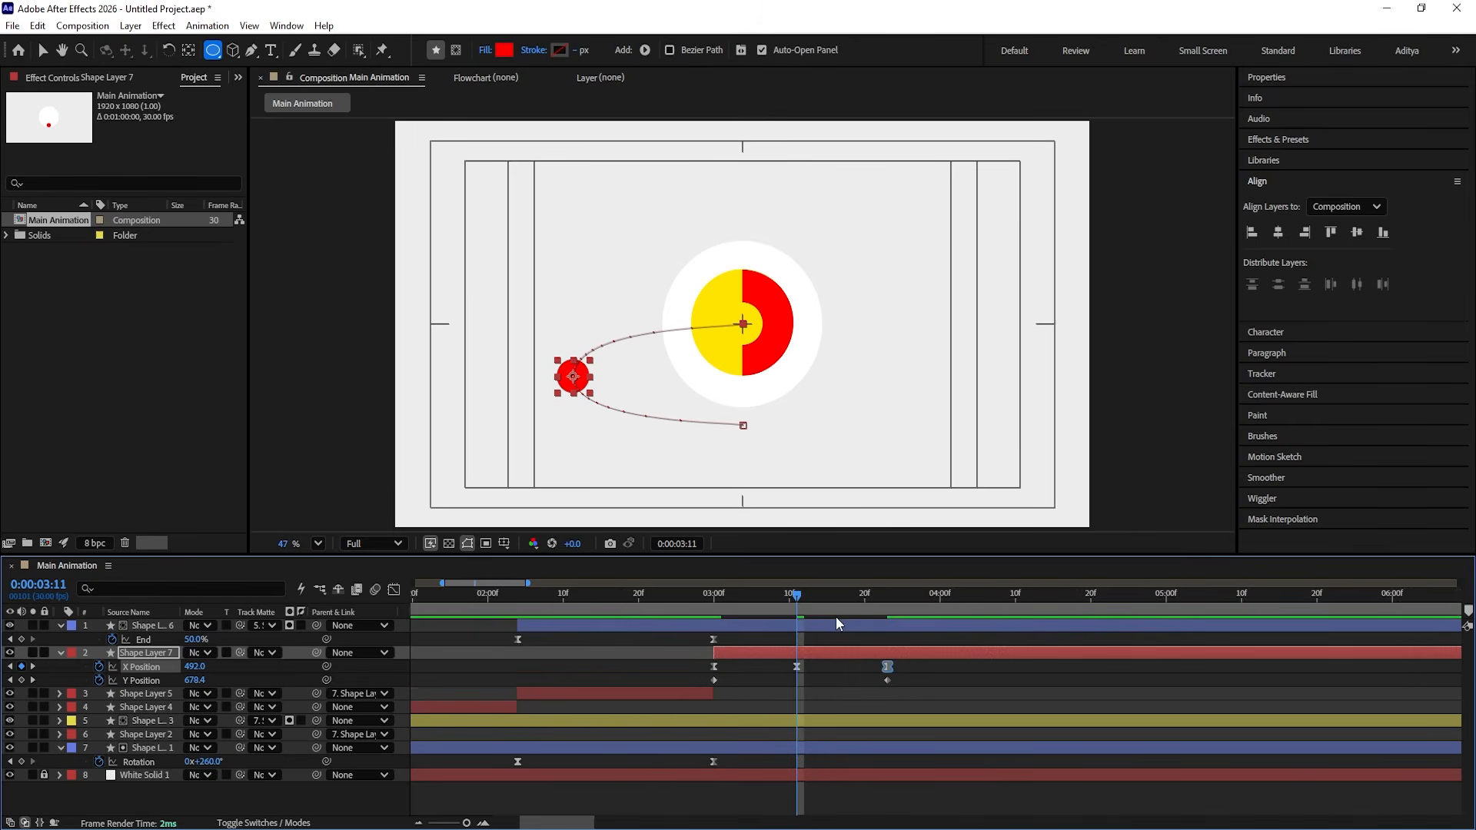
Step: Preview the red circle's swing out and back into the centre, starting from 0:00:01:06
scroll(836, 617, down, 4)
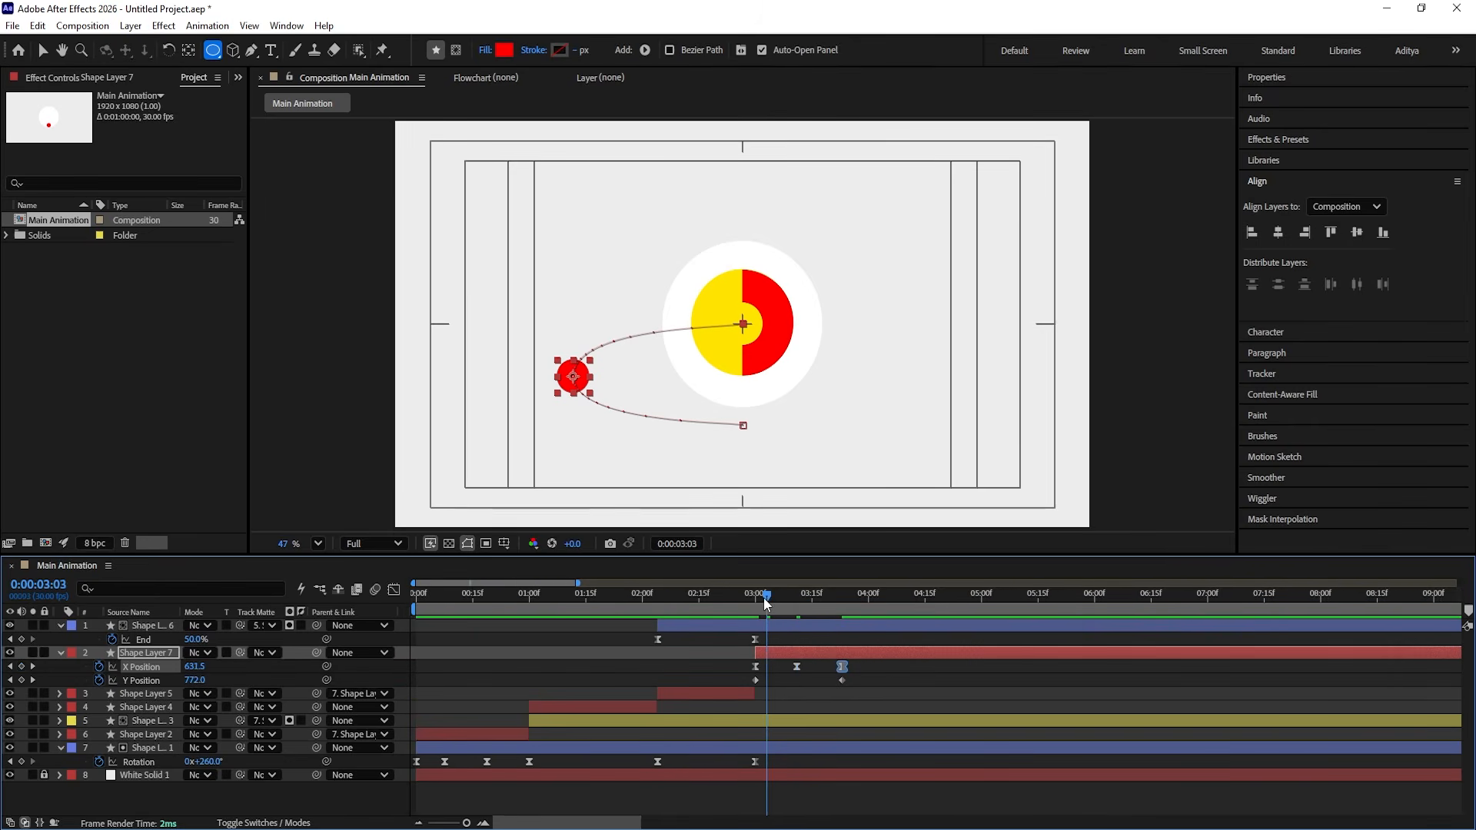
click(552, 601)
key(space)
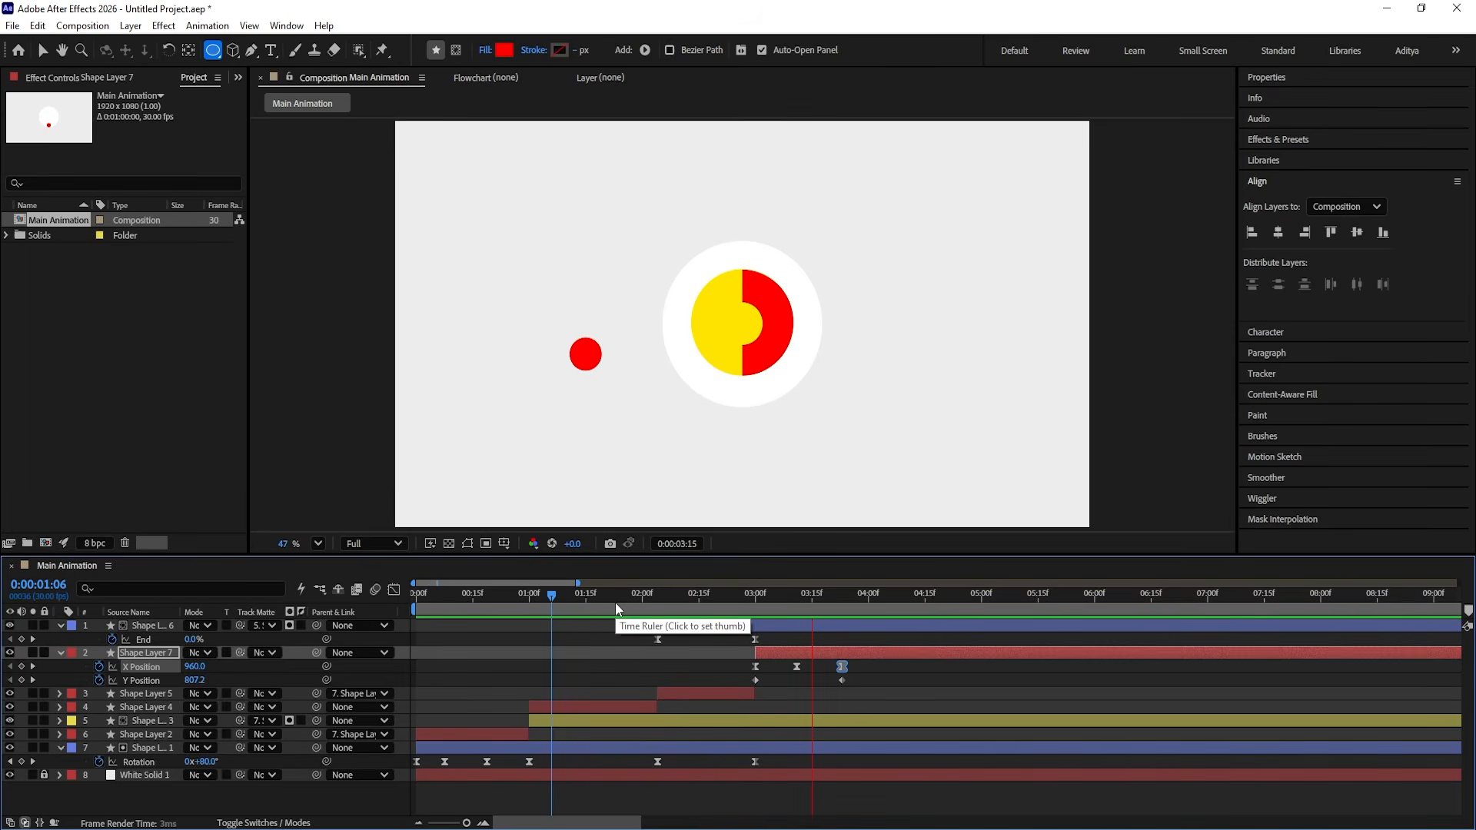
key(space)
Step: Keyframe Shape Layer 7's X Position at 960 at 0:00:04:01 and at 840 at 0:00:03:27
drag(856, 606, 916, 630)
key(equal)
key(equal)
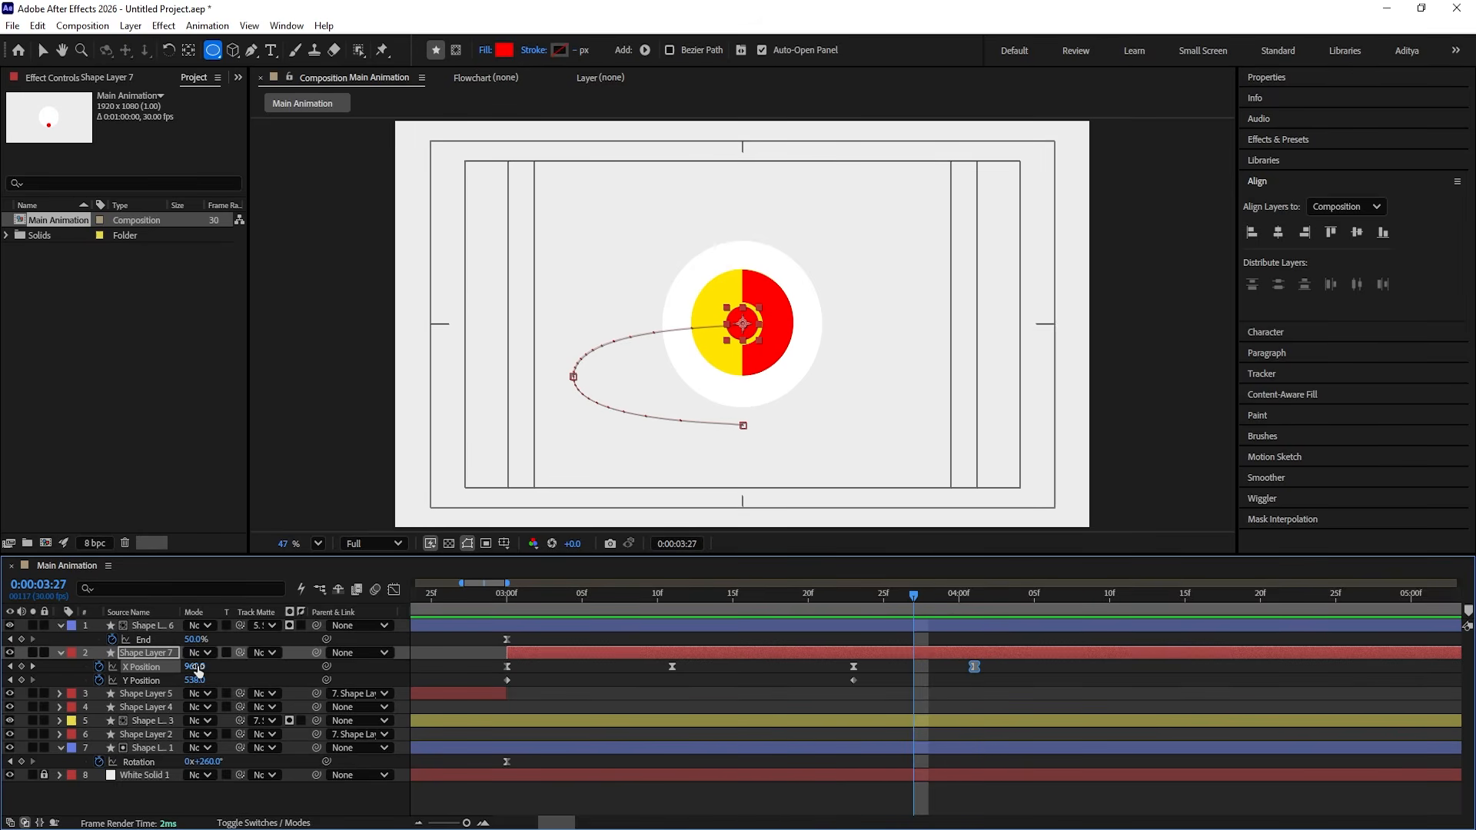
drag(196, 667, 103, 667)
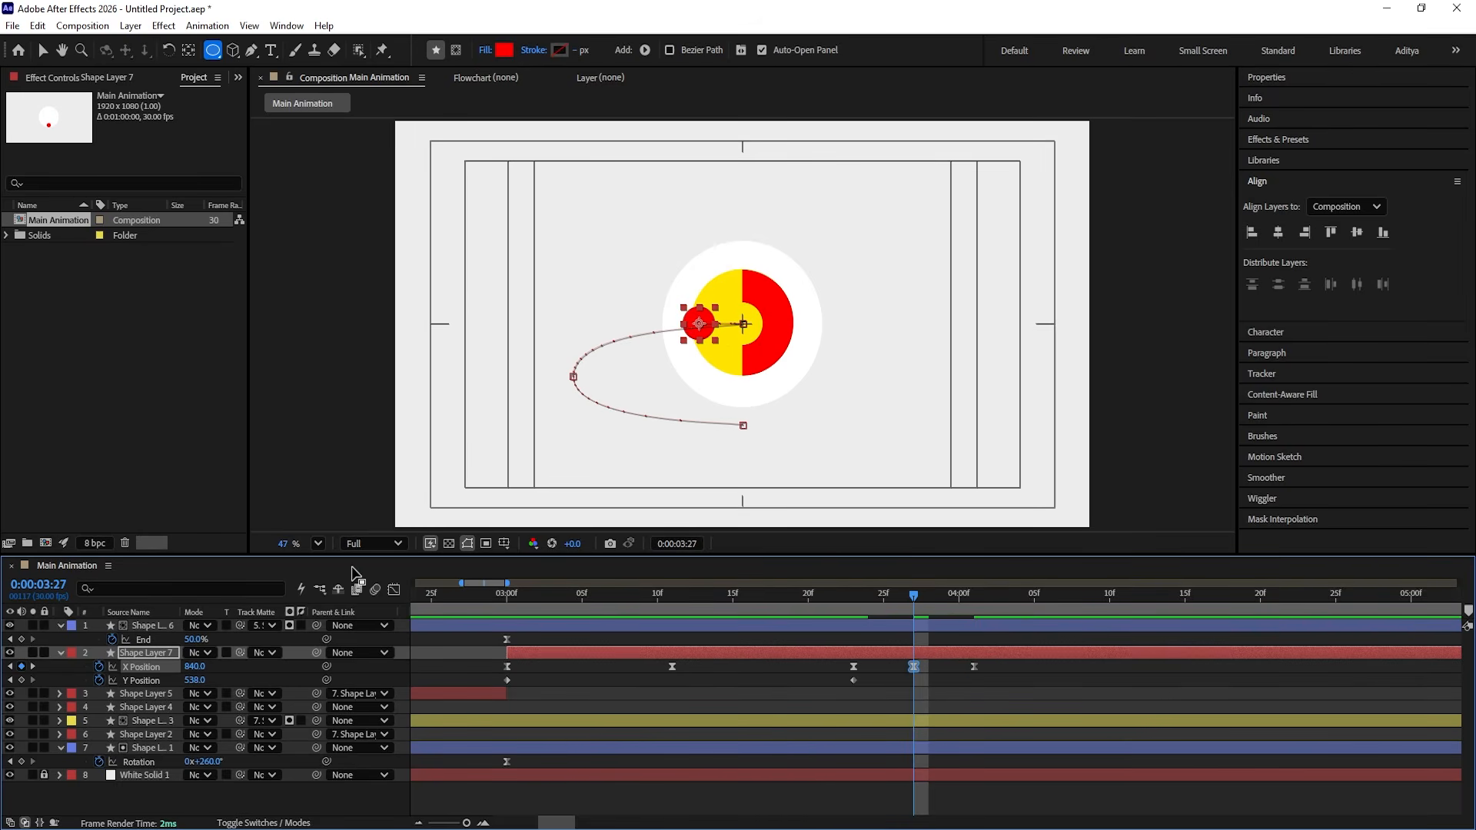
Step: Apply Easy Ease to Shape Layer 7's X Position keyframe at 0:00:03:27 and lengthen its speed influence on both sides
click(393, 589)
drag(884, 663, 1004, 728)
key(F9)
key(=)
drag(905, 689, 854, 752)
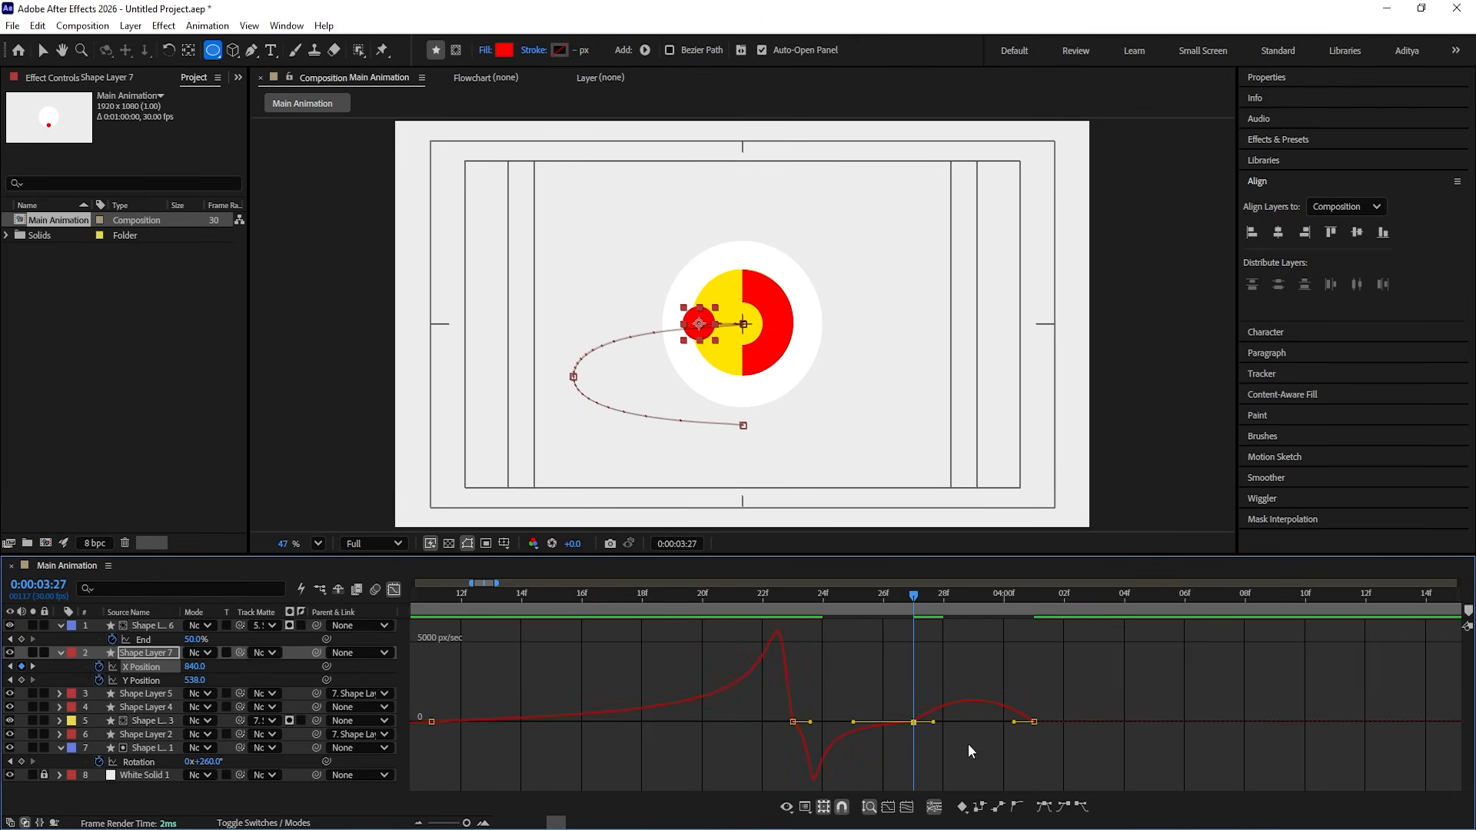
drag(933, 722, 974, 722)
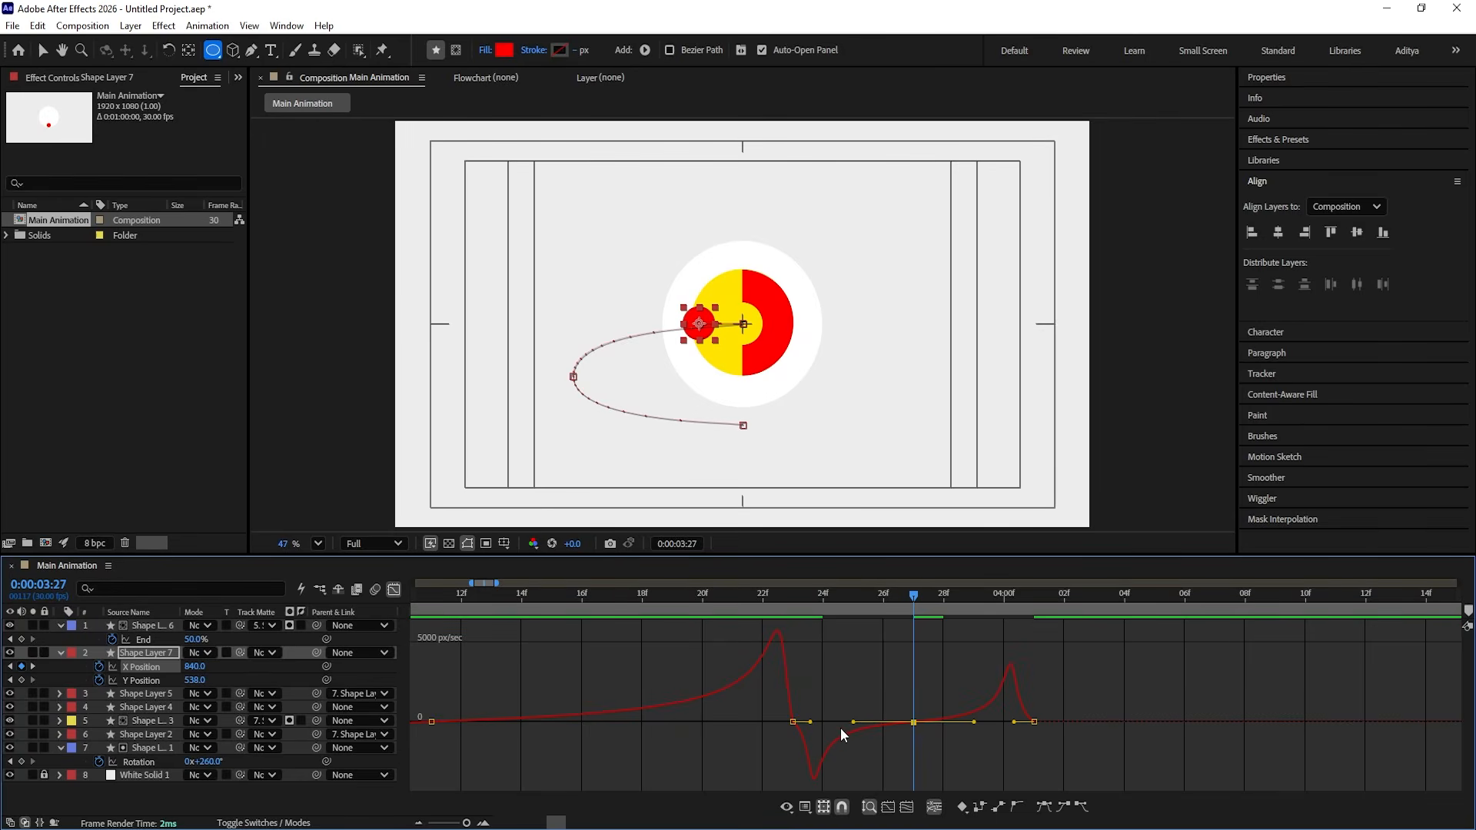
Step: Shorten the X Position speed influence around 0:00:03:23 and before 0:00:04:01 so the speed peaks sharply at both keyframes
drag(812, 722, 797, 723)
drag(1093, 683, 1028, 720)
drag(797, 696, 785, 729)
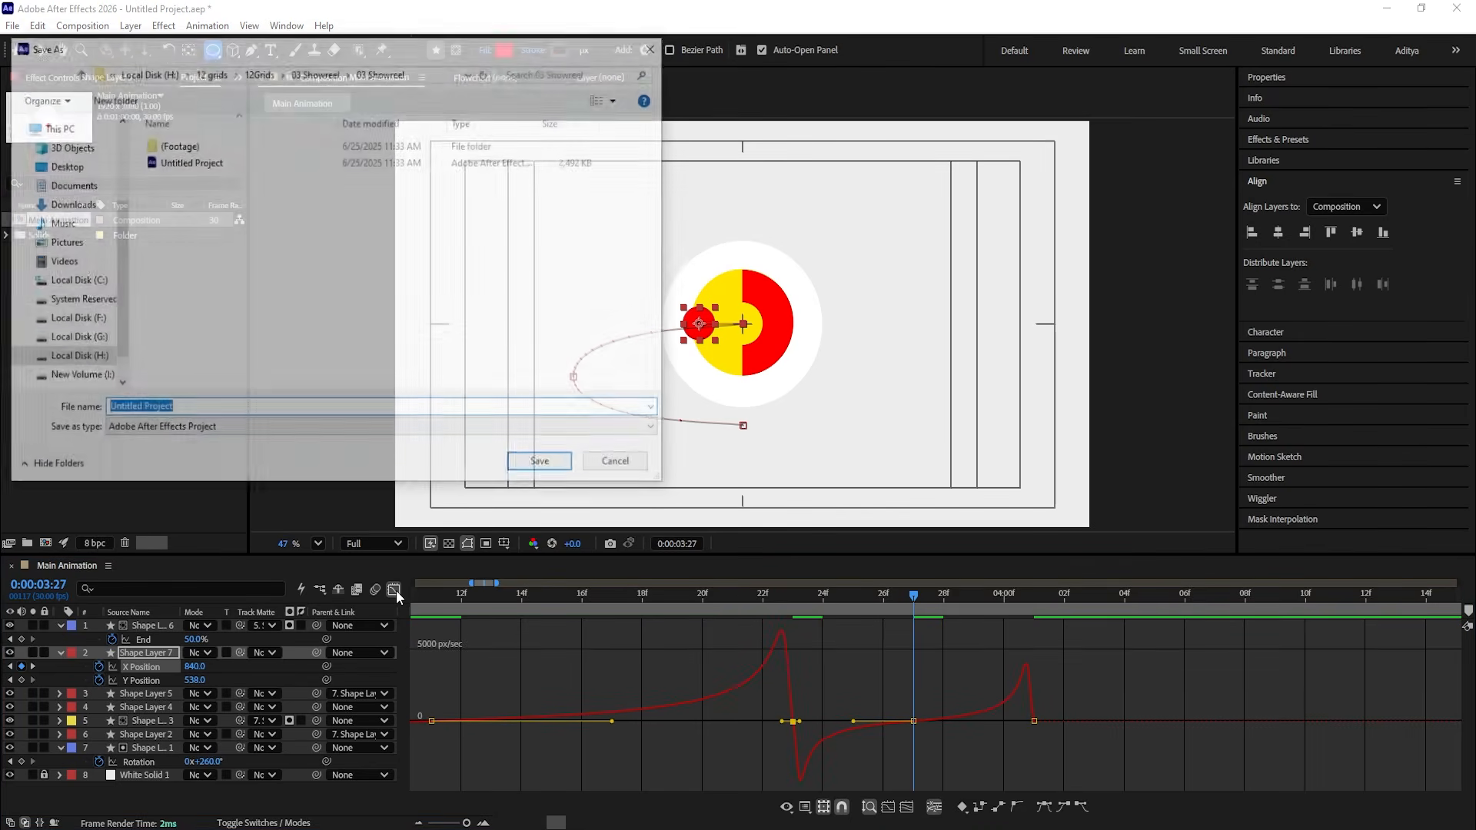
key(ctrl+shift+s)
click(615, 465)
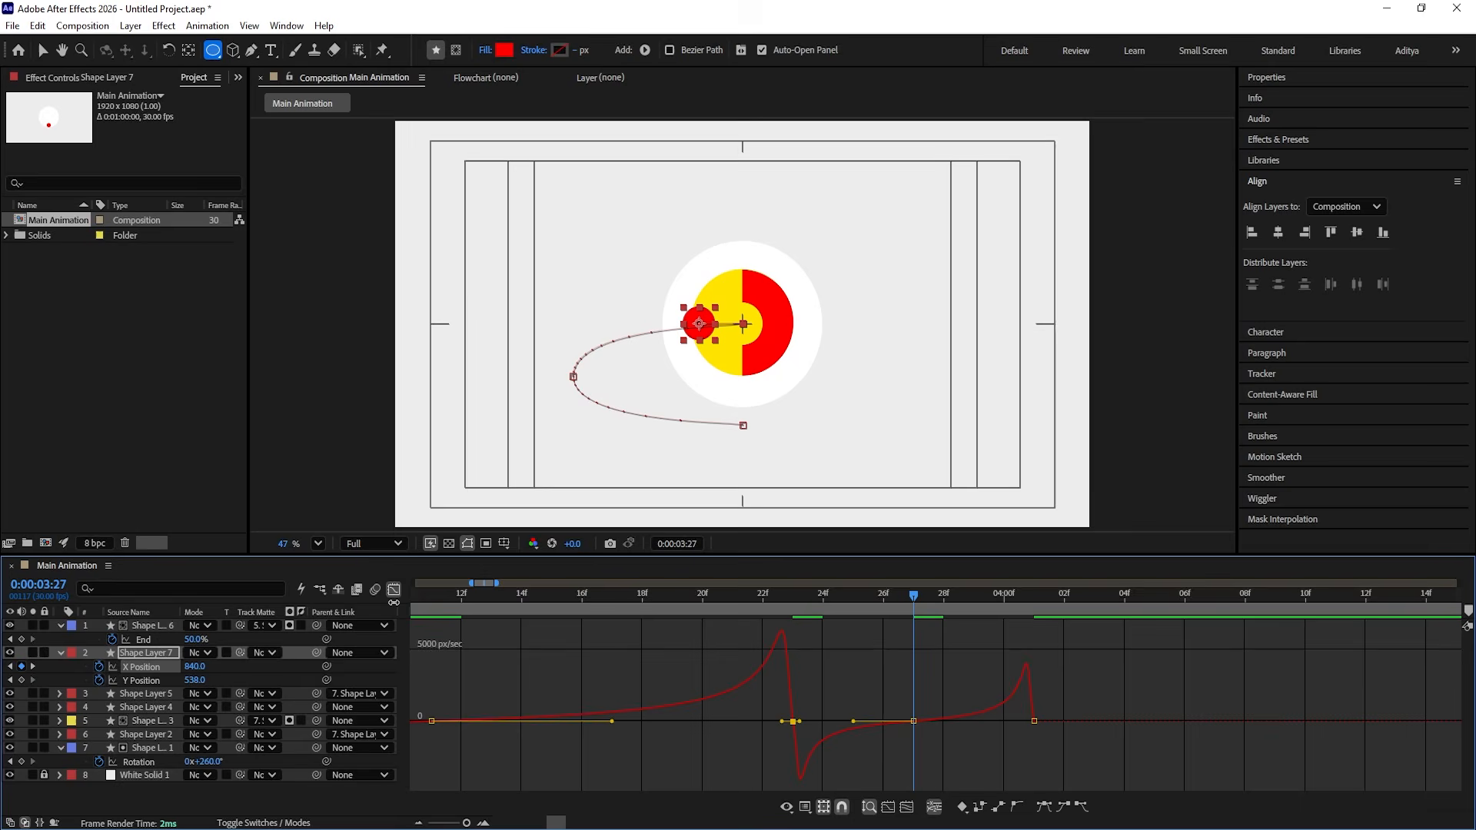
key(minus)
key(minus)
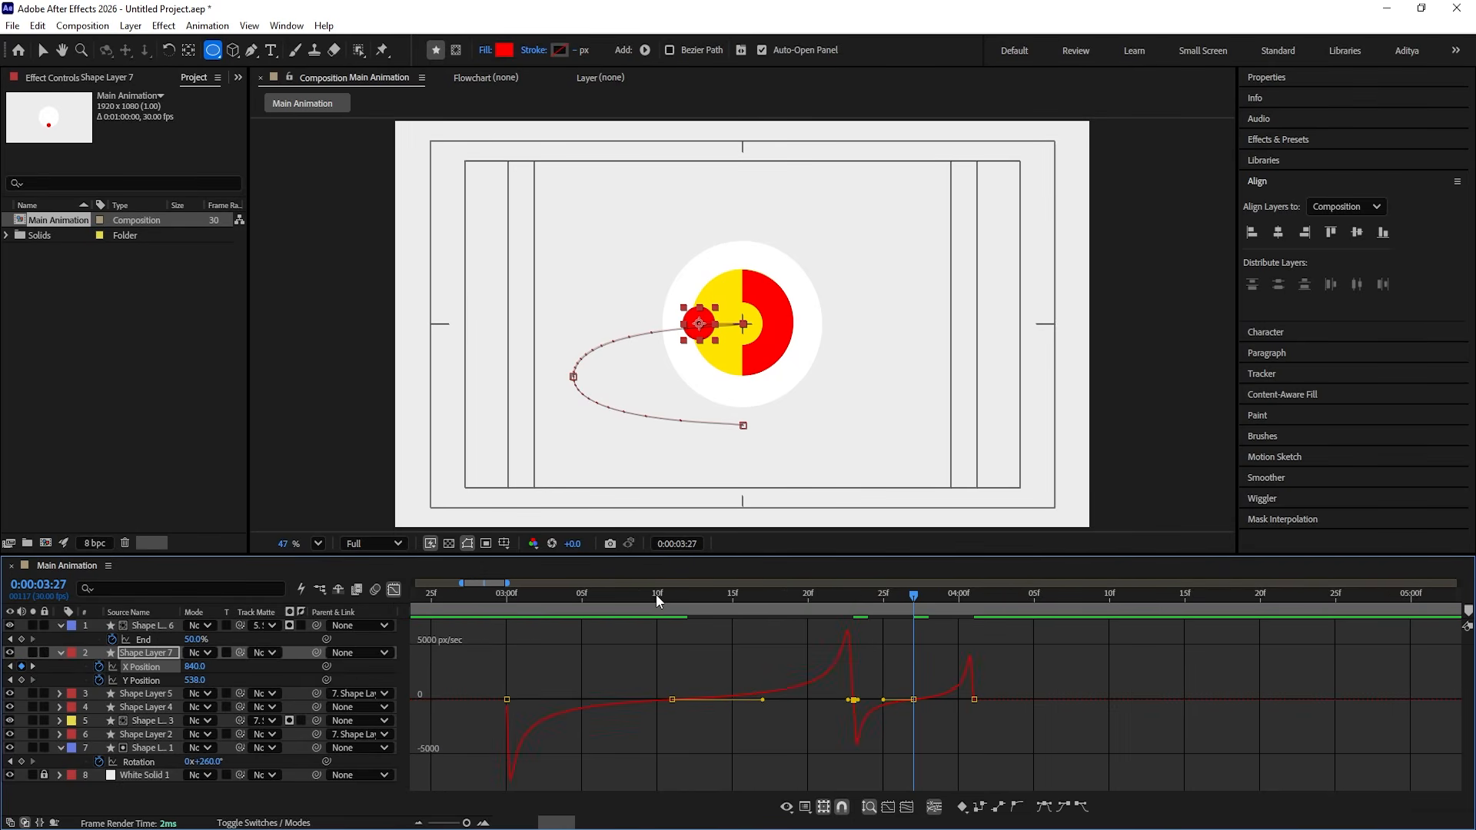
click(393, 590)
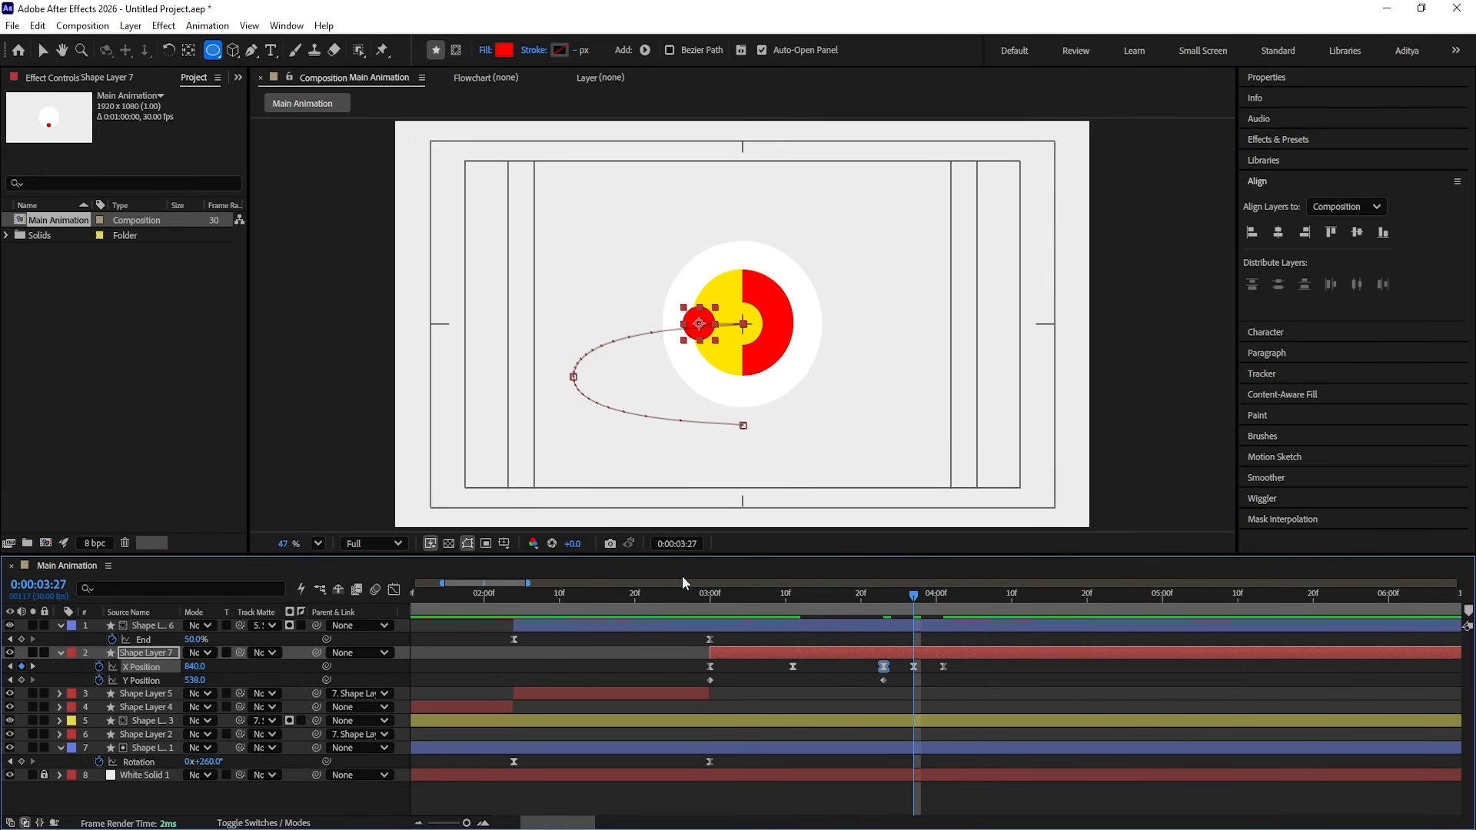
Step: Preview the whole animation from 0:00:00:00 to check the red circle's overshoot at the centre
drag(683, 592, 385, 635)
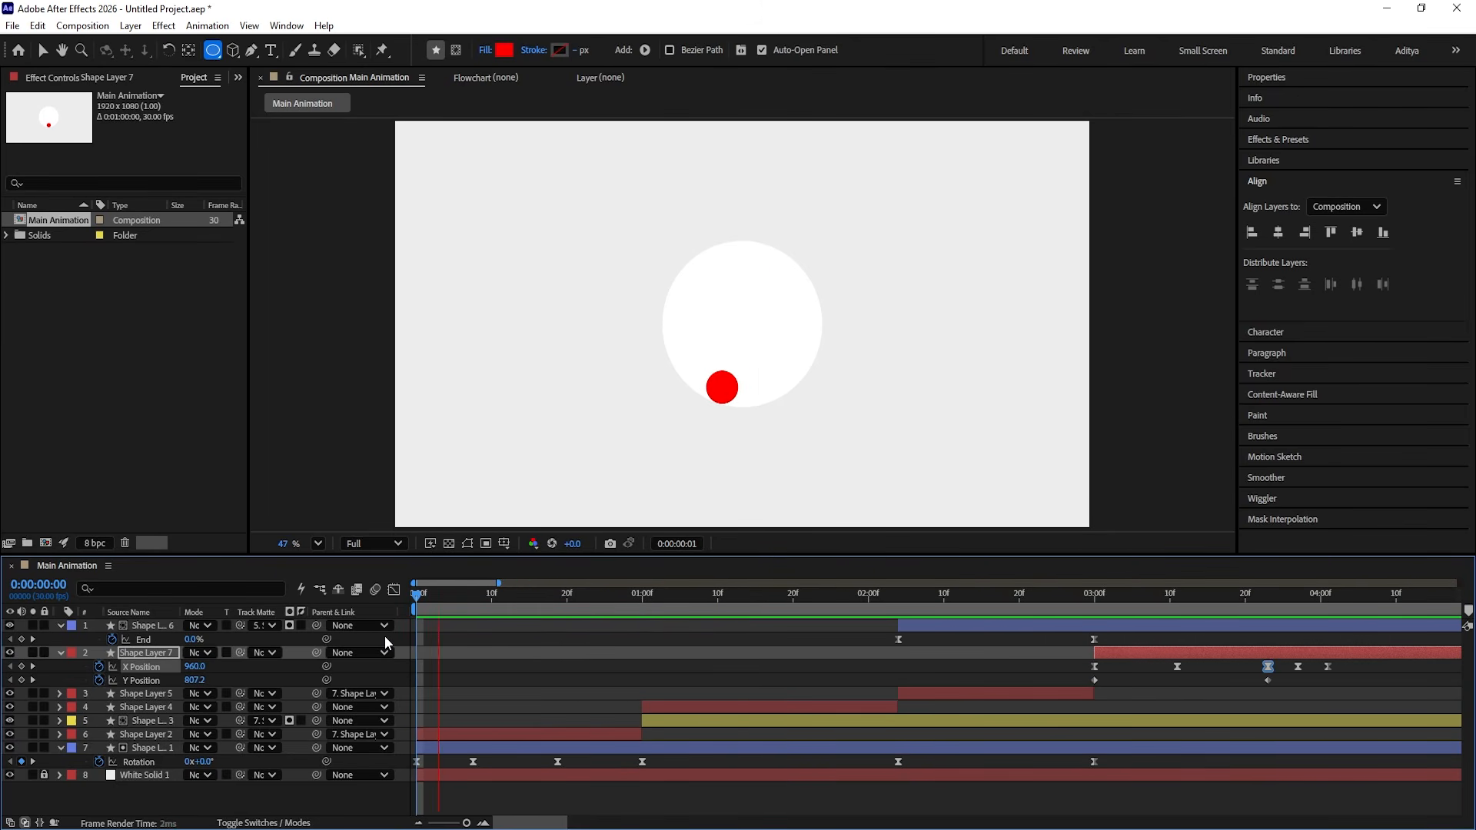
key(minus)
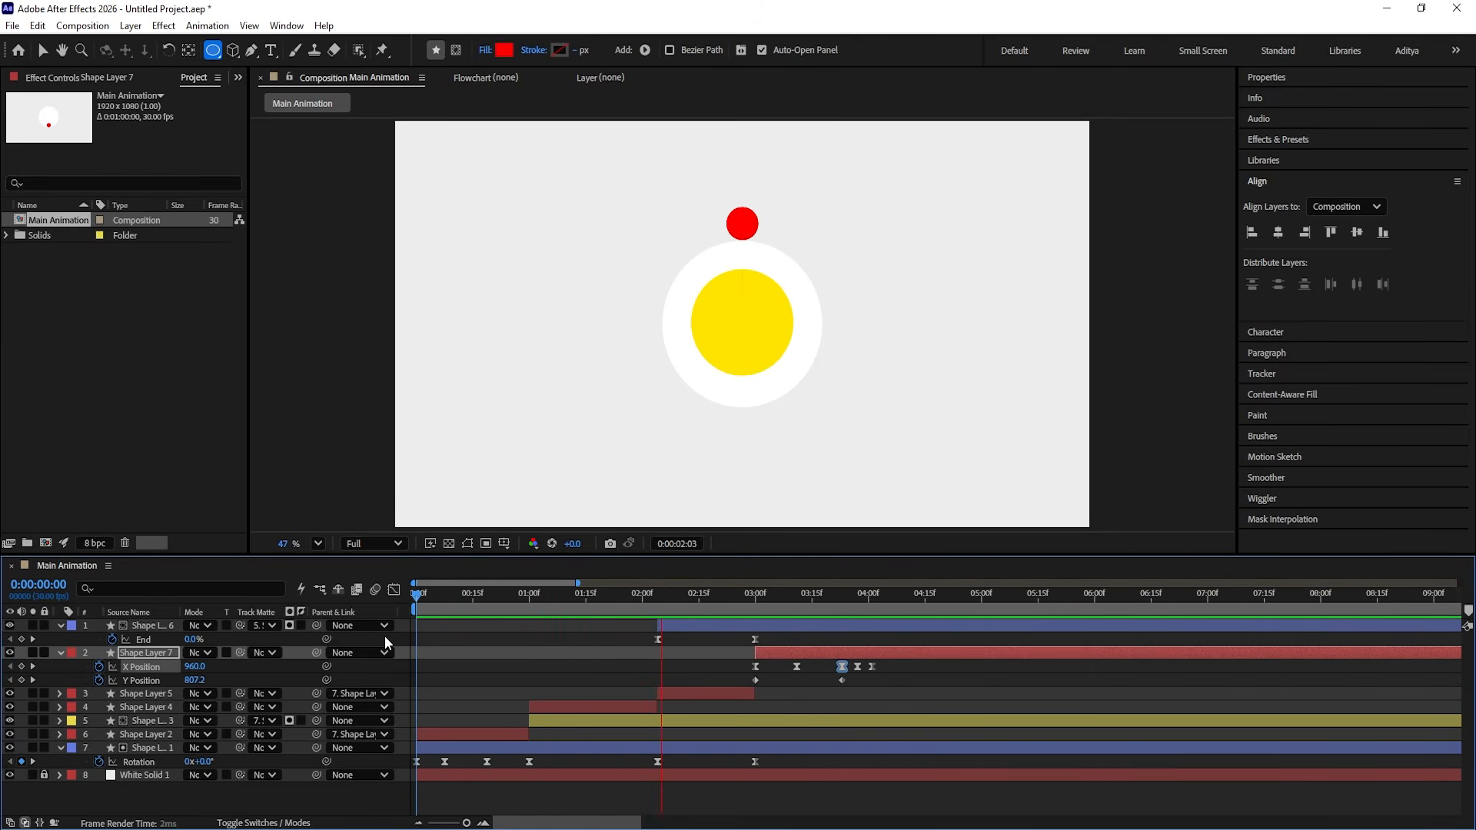
key(space)
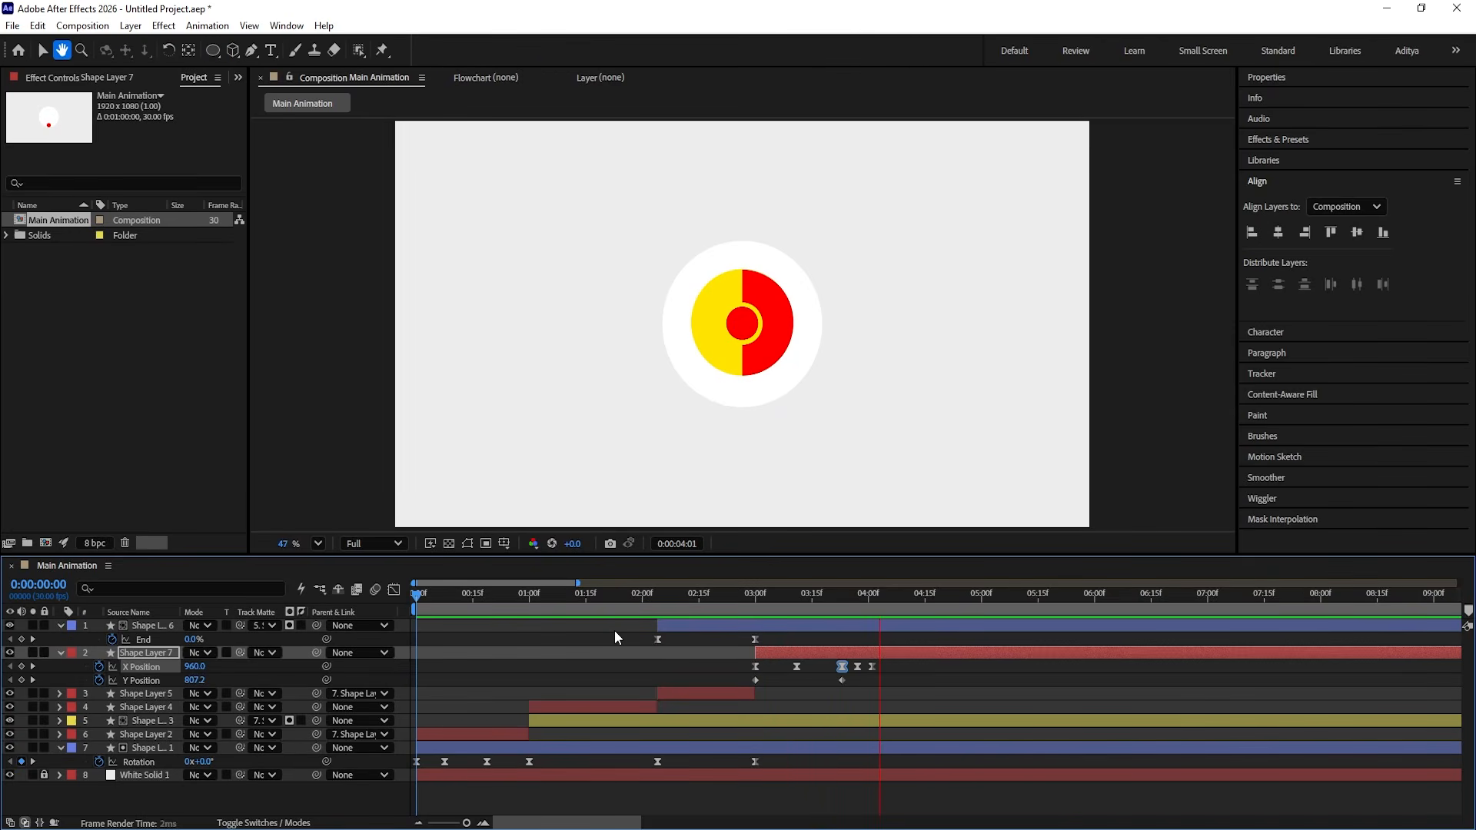
Step: Keyframe Shape Layer 6's Position at 0:00:03:23 and set it to 1113, 539 at 0:00:04:01
mouse_move(868, 607)
mouse_down()
mouse_move(780, 608)
mouse_move(843, 609)
mouse_up()
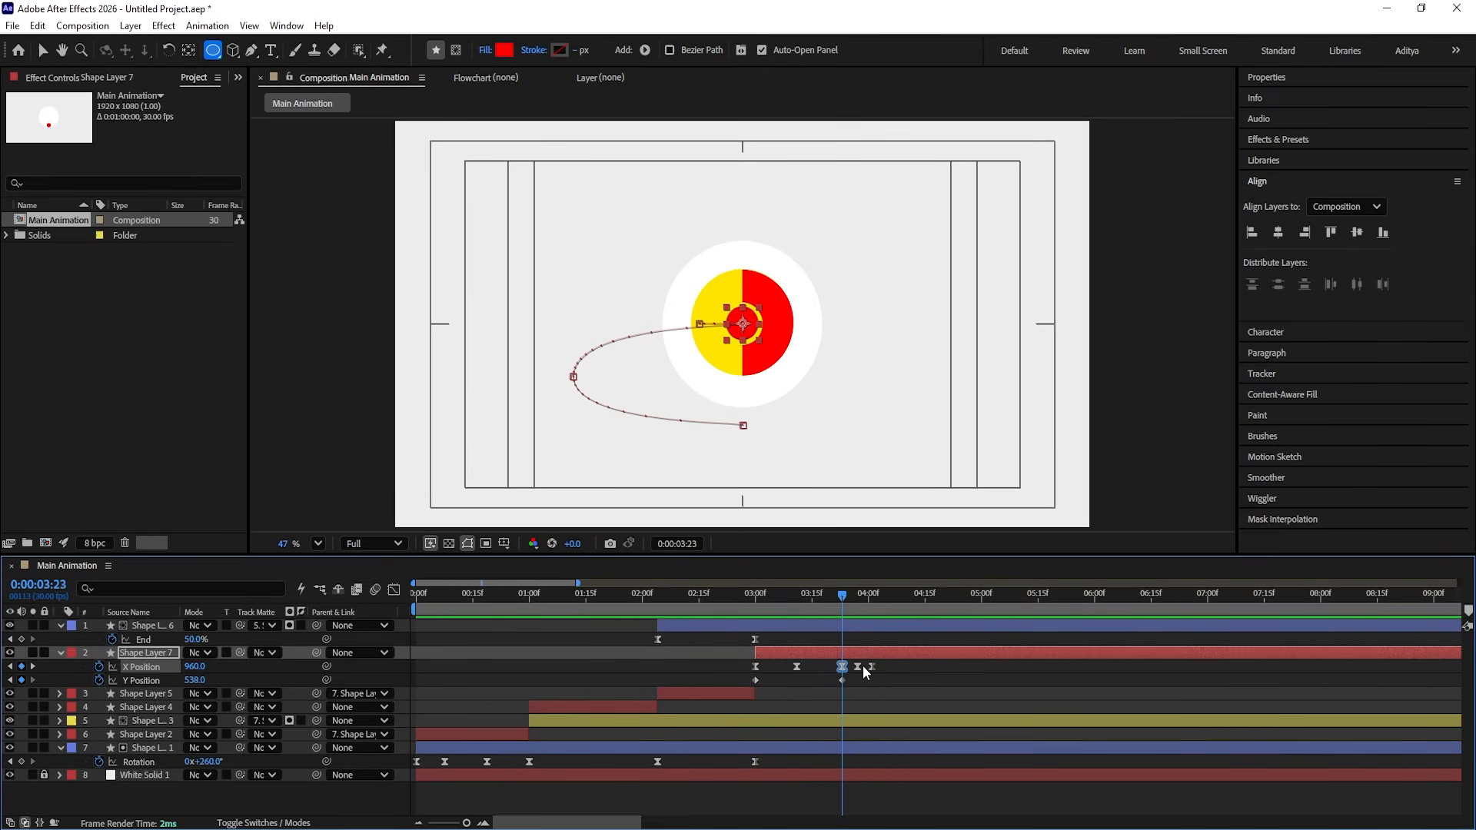
click(843, 627)
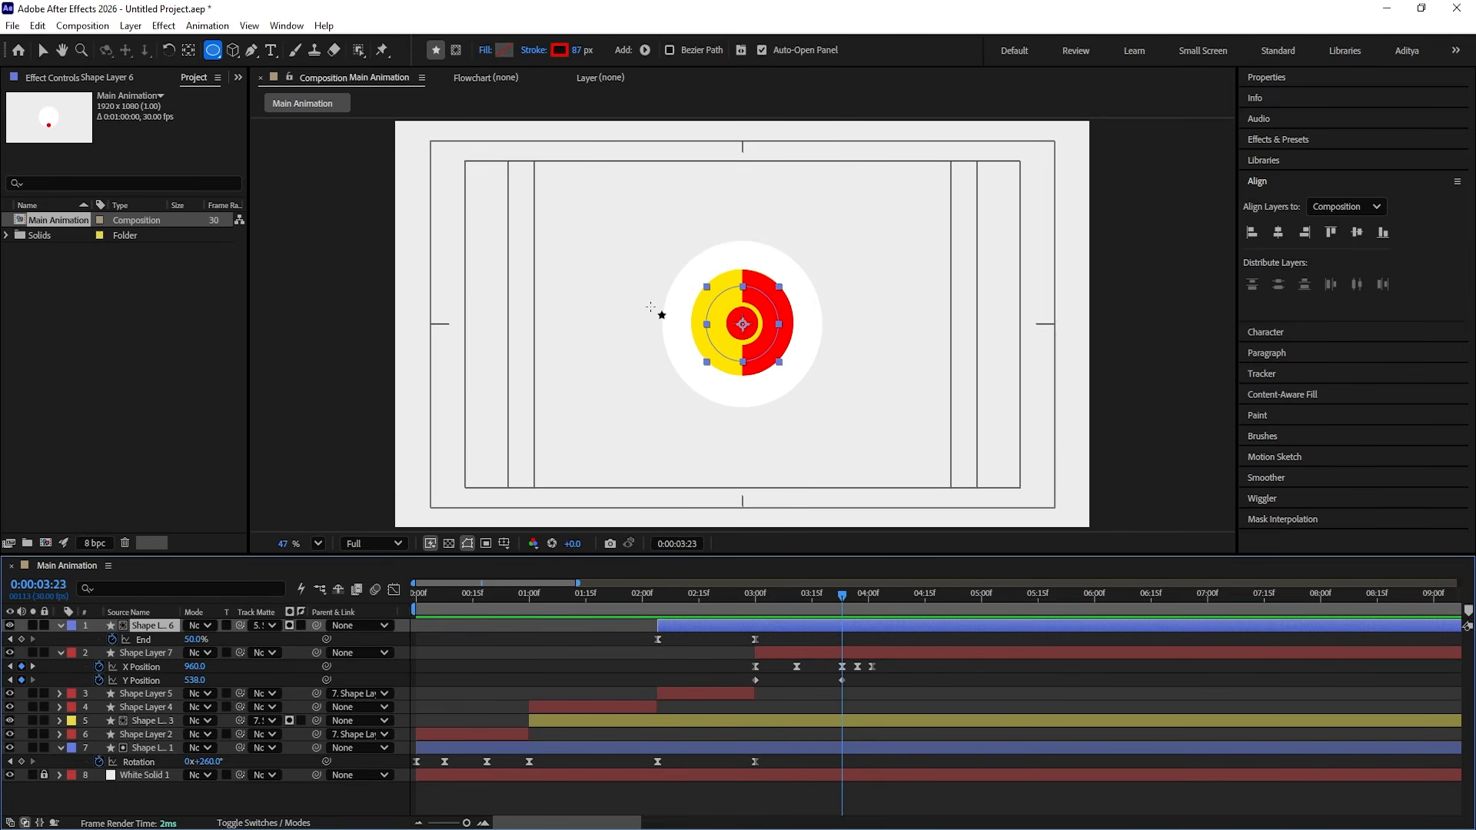
key(p)
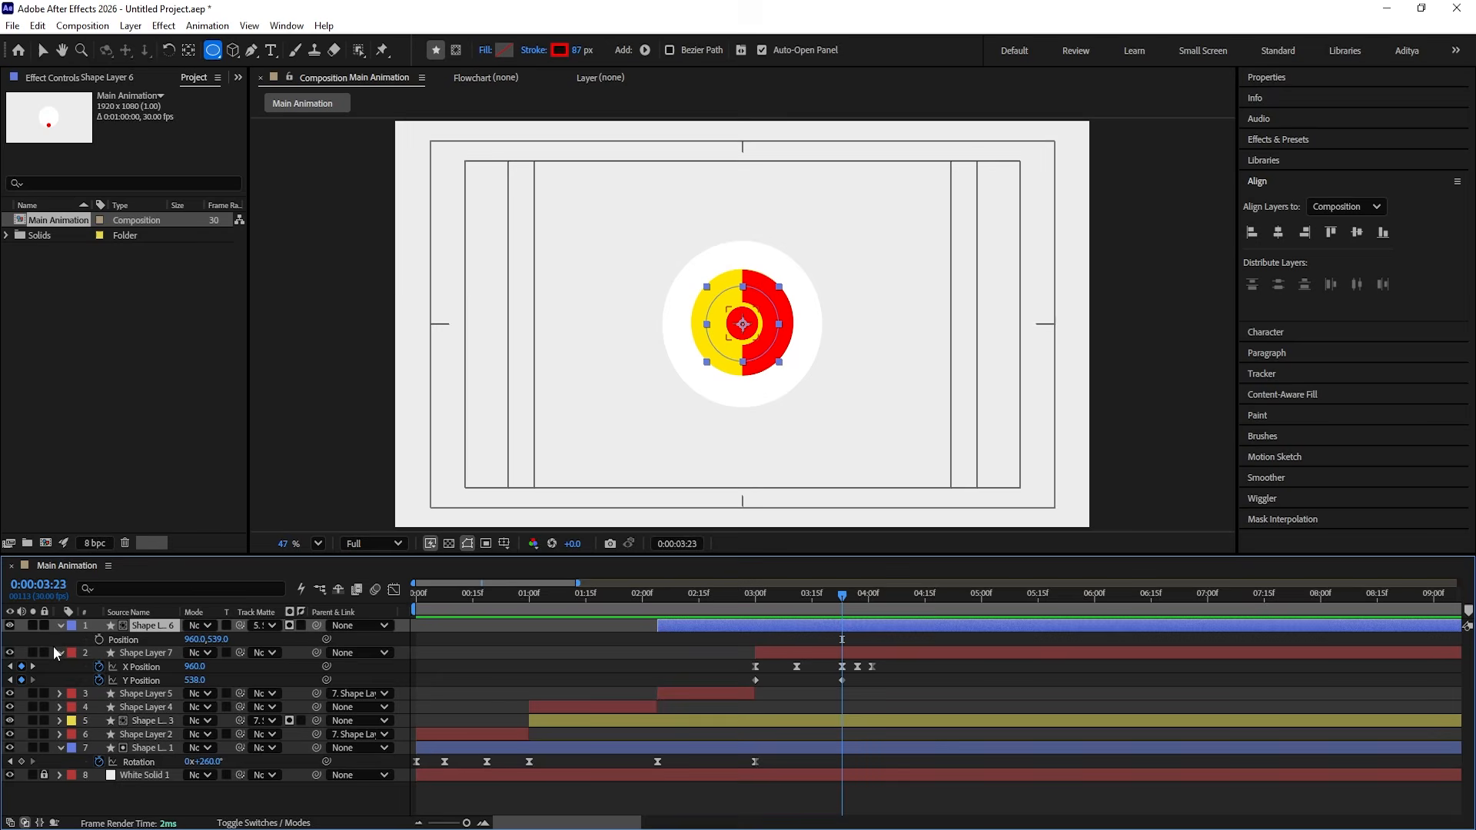
click(98, 641)
key(equal)
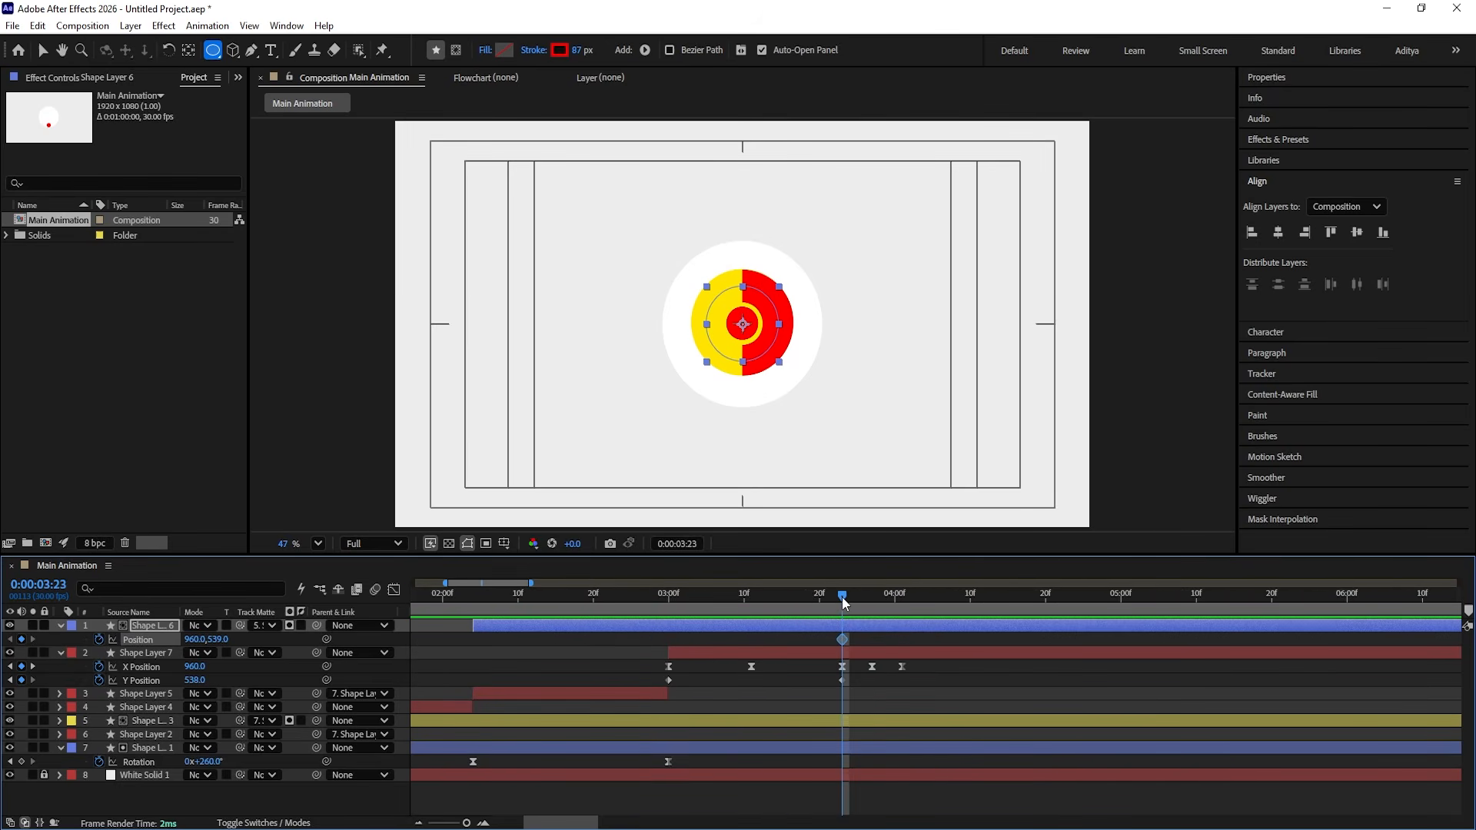
drag(844, 602, 903, 602)
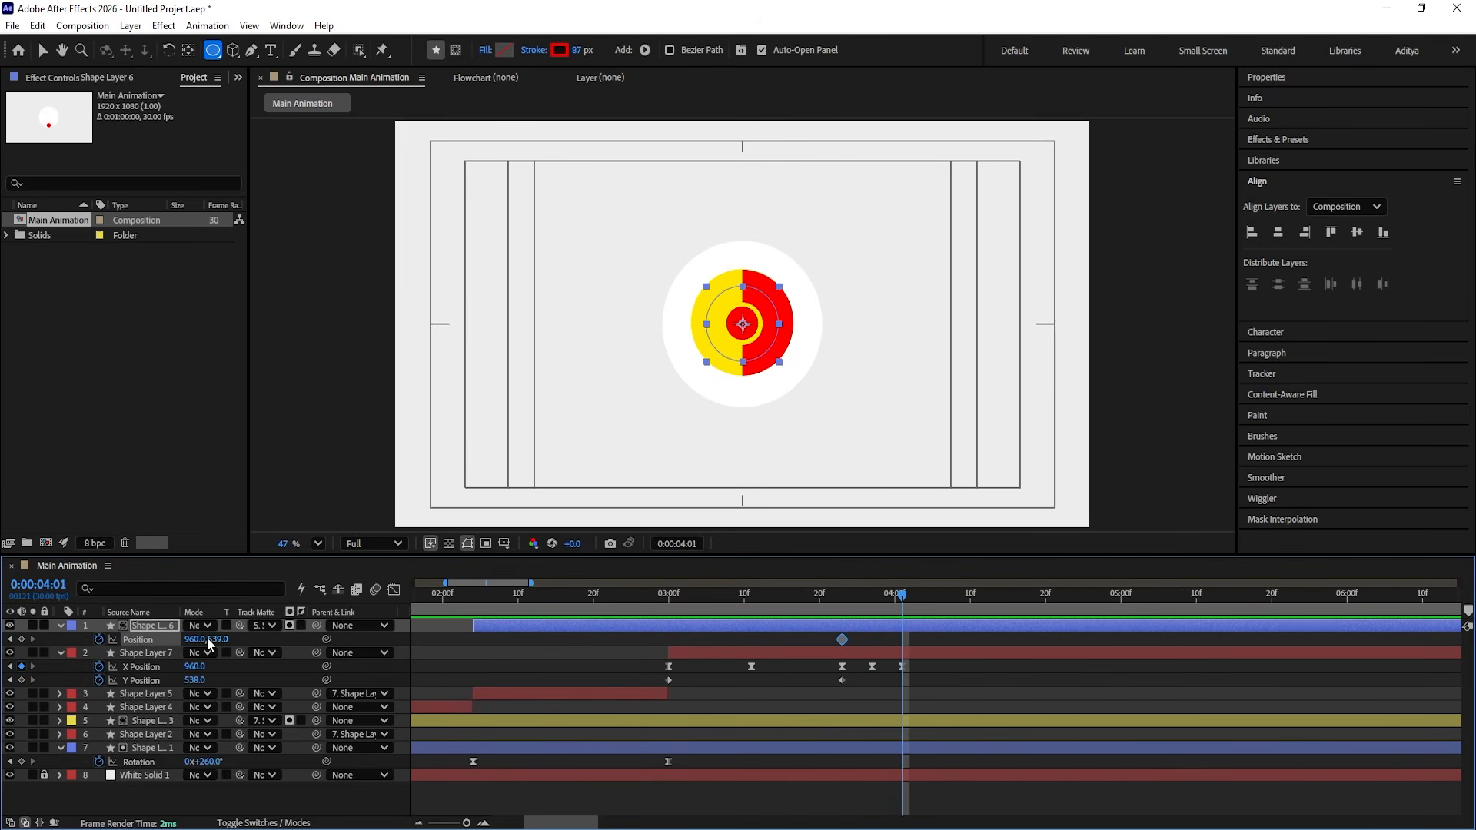
drag(208, 641, 325, 641)
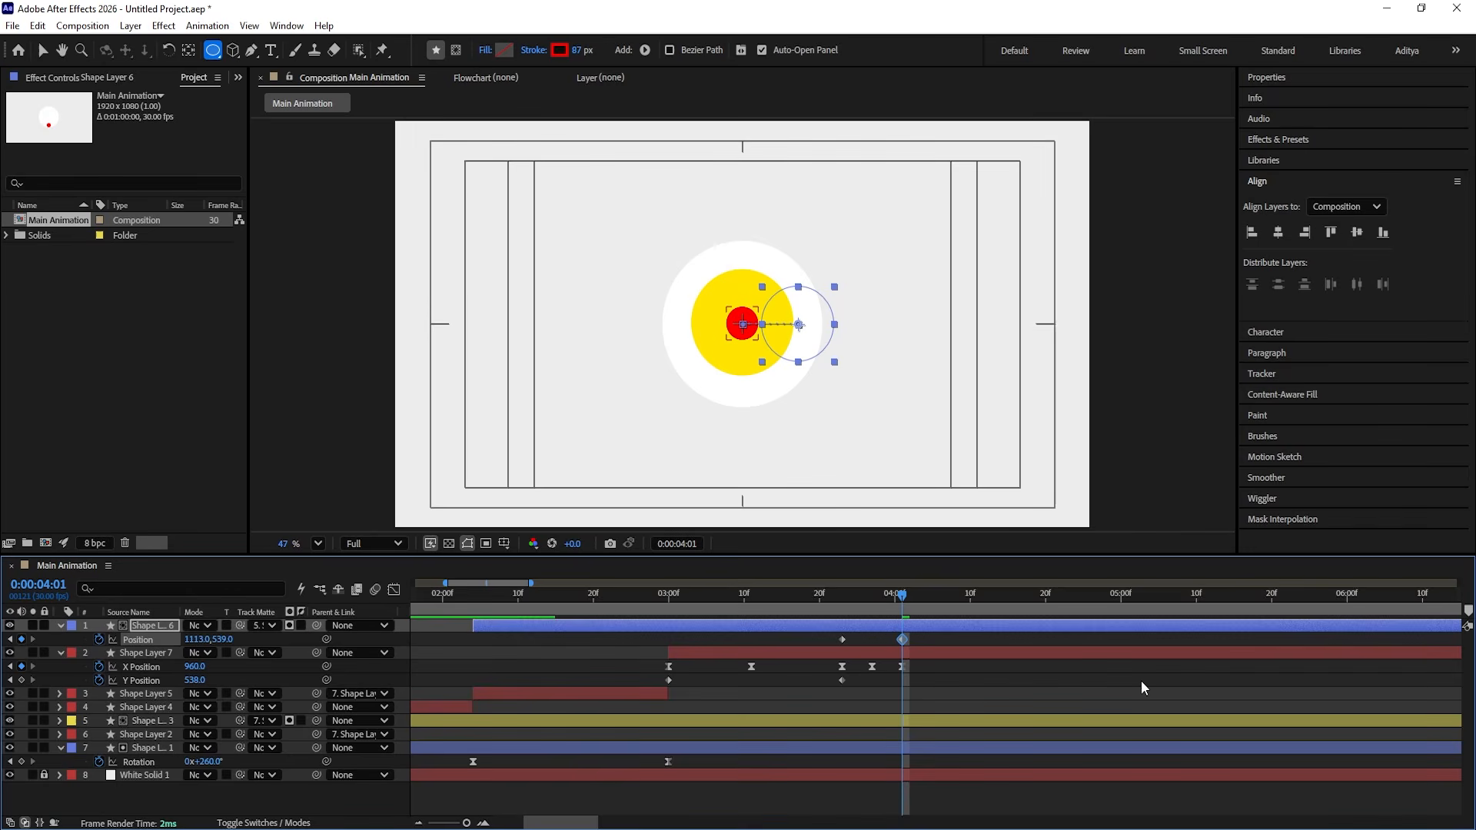
Step: Ease Shape Layer 6's two Position keyframes and shape their speed graph to peak just after 0:00:03:23 with a long slowdown
key(Page_Up)
key(Page_Up)
key(Page_Up)
key(Page_Up)
key(Page_Up)
key(Page_Up)
key(Page_Up)
key(Page_Up)
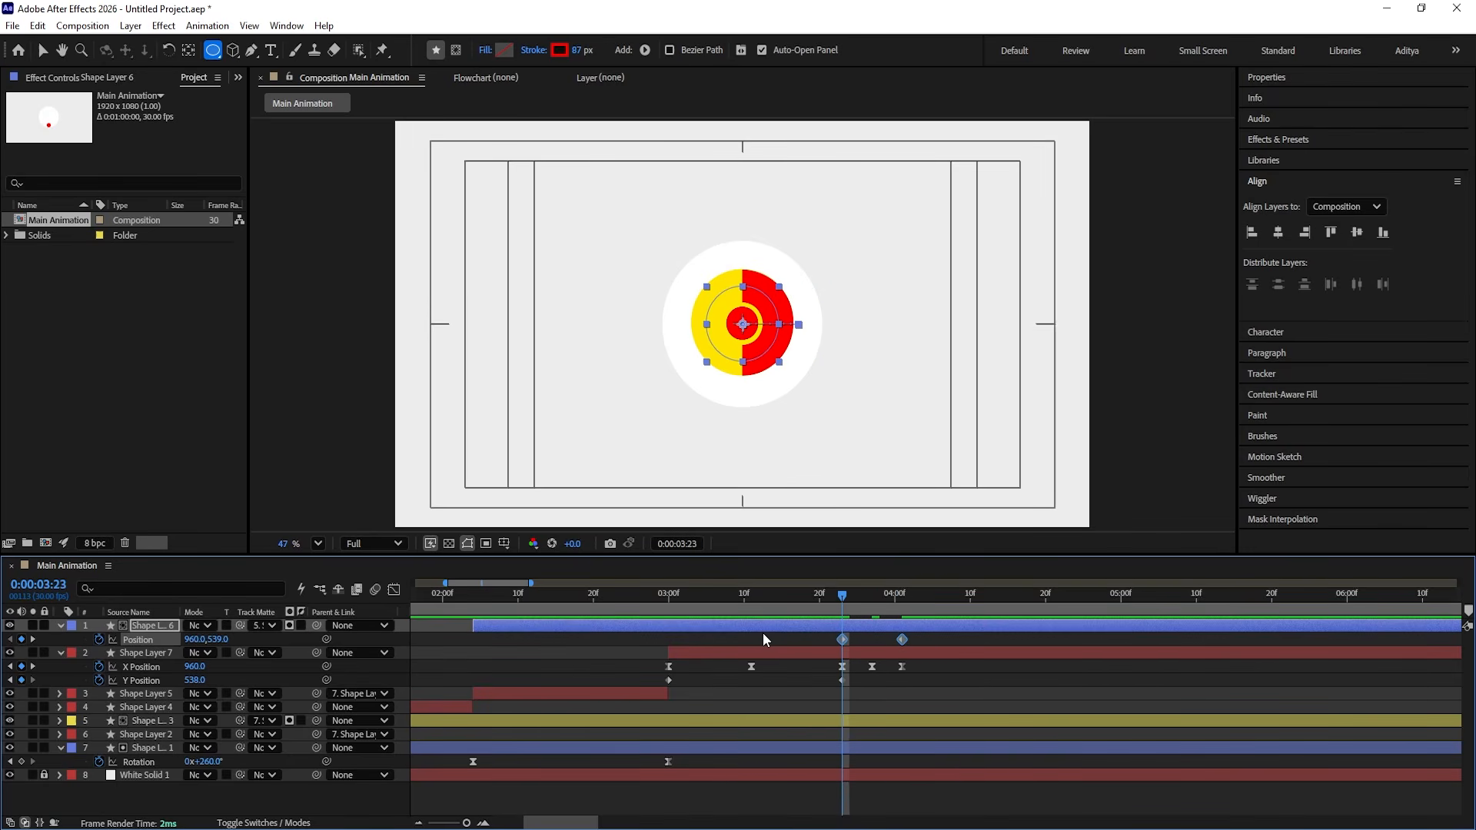
click(394, 590)
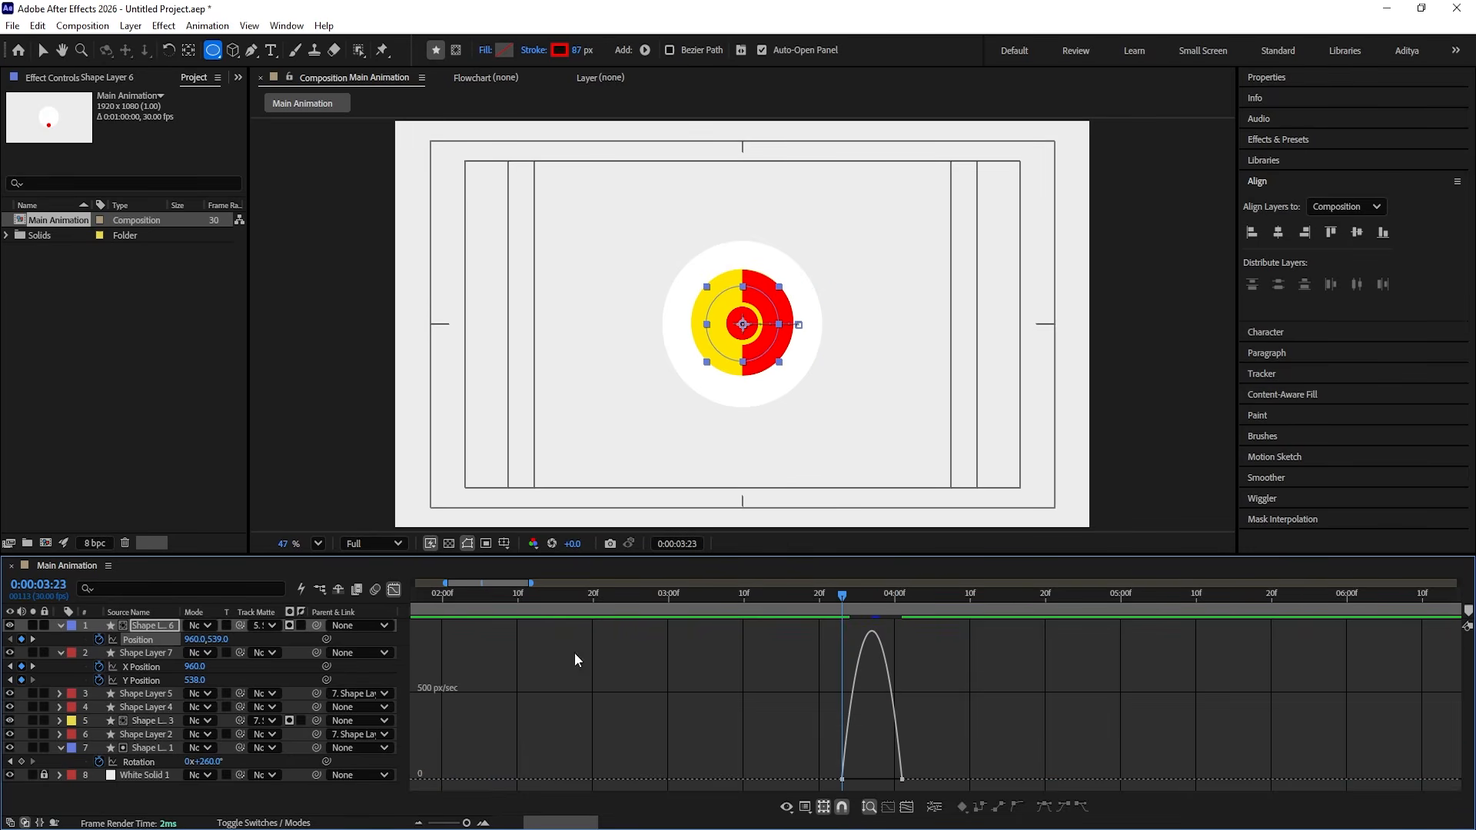
key(=)
drag(989, 712, 849, 781)
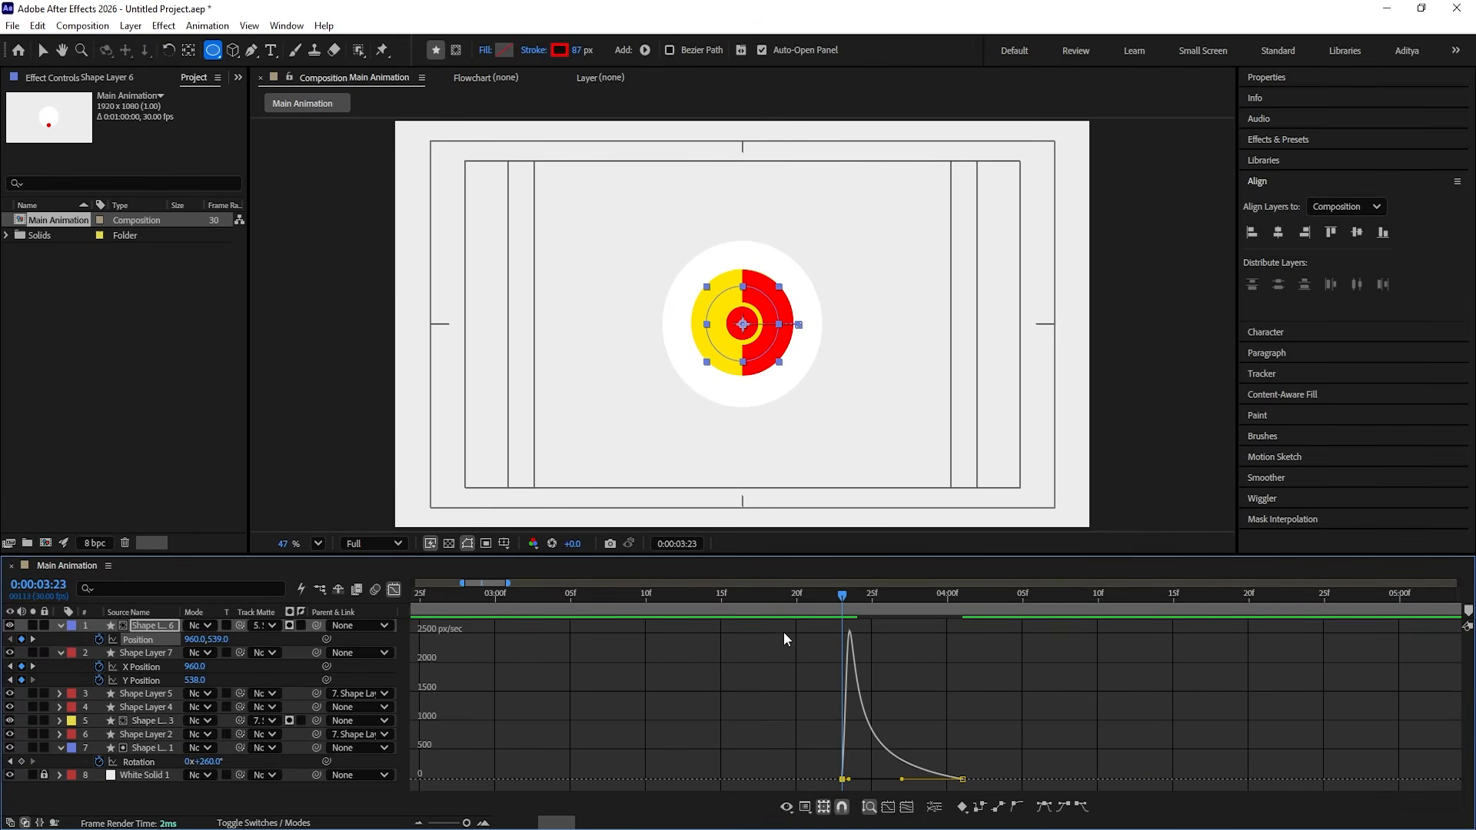
Step: Preview the red half-ring sliding off the yellow circle, playing from 0:00:02:01
click(668, 590)
key(space)
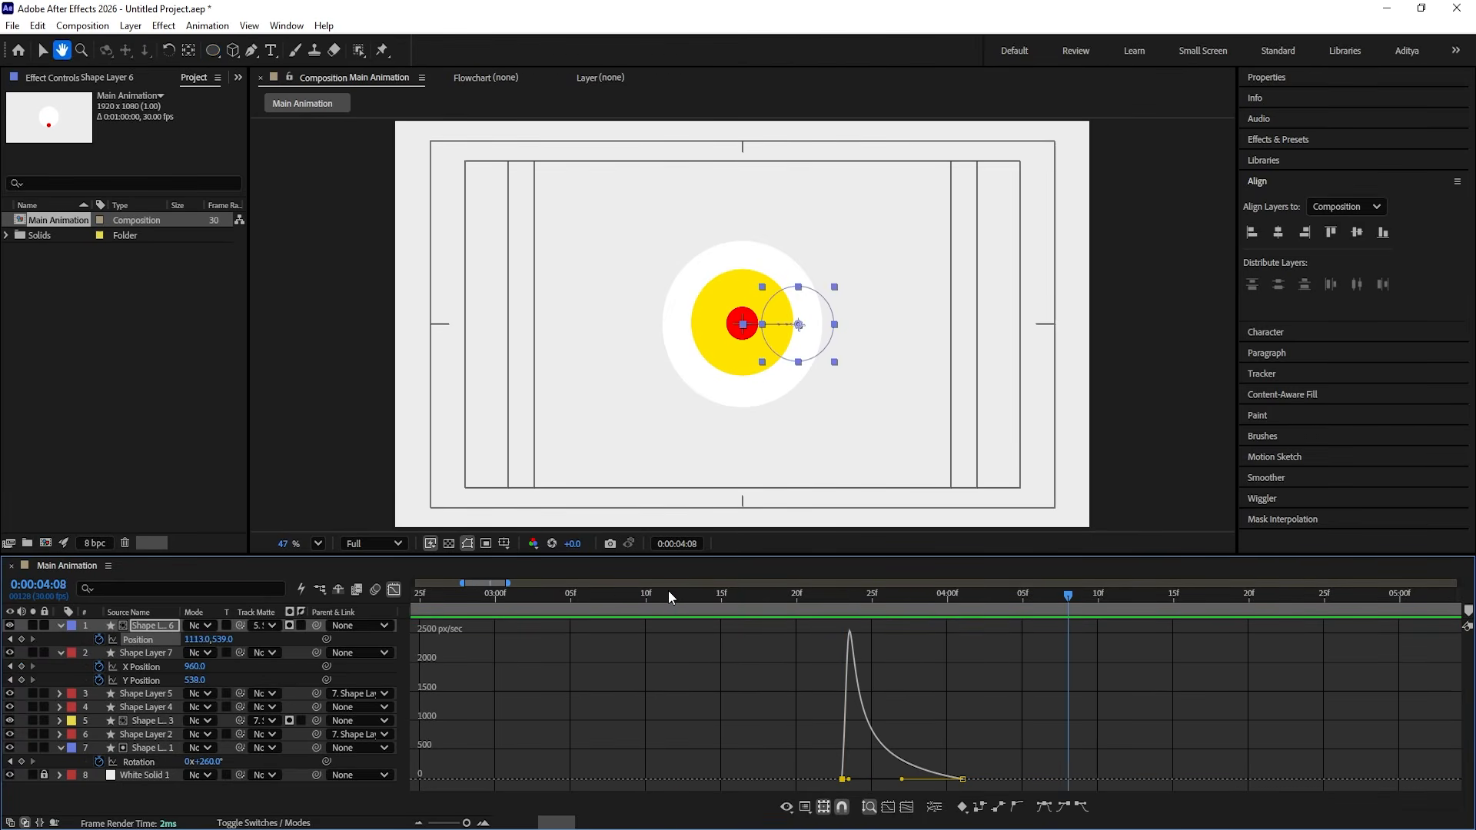
click(393, 590)
key(minus)
key(minus)
key(minus)
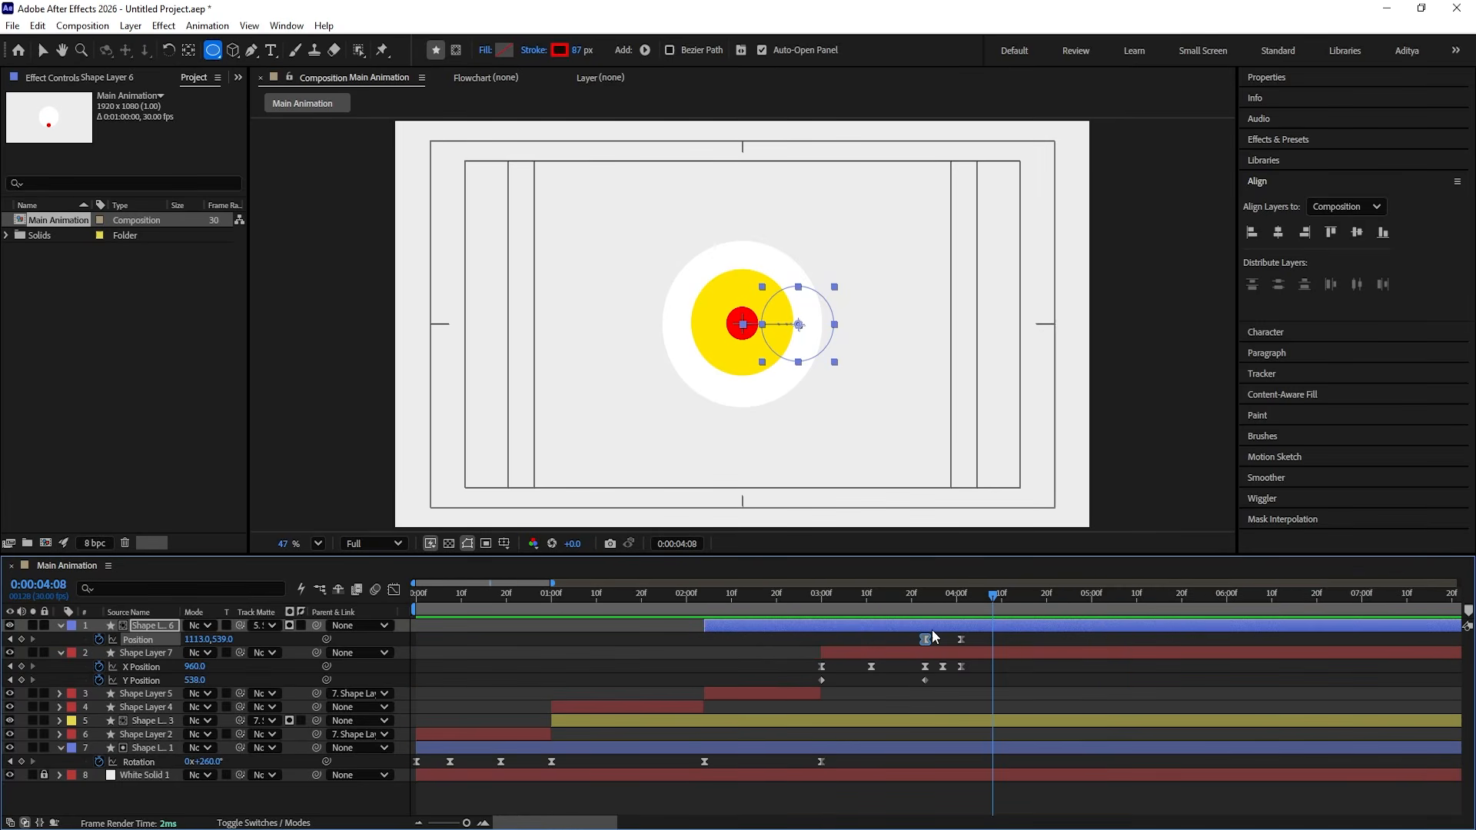
drag(993, 627, 692, 628)
key(space)
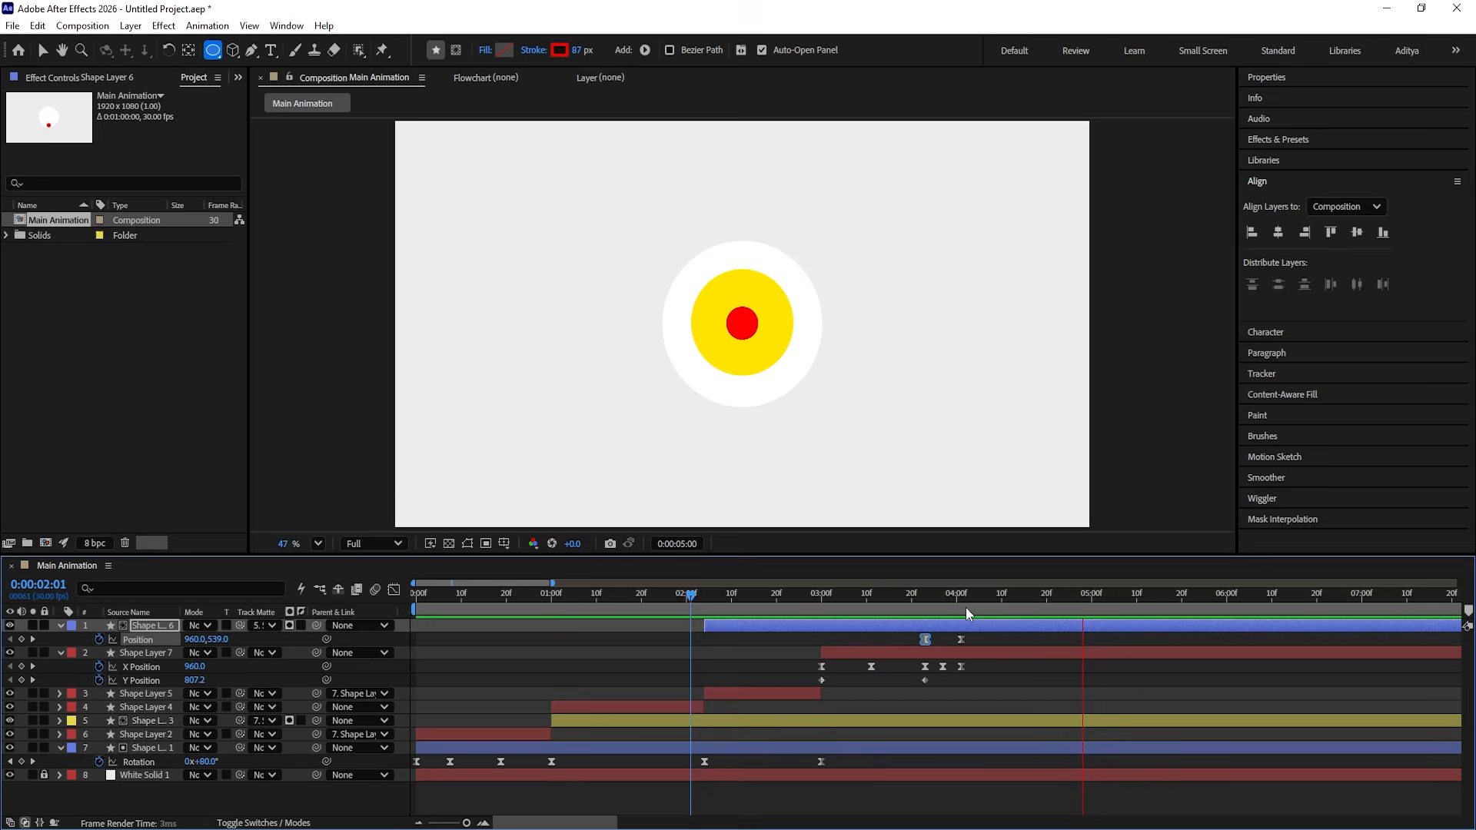
Step: Keyframe Shape Layer 3's Scale at 0:00:04:01 and set it to 0% at 0:00:04:10
mouse_move(965, 607)
mouse_down()
mouse_move(925, 601)
mouse_move(961, 607)
mouse_up()
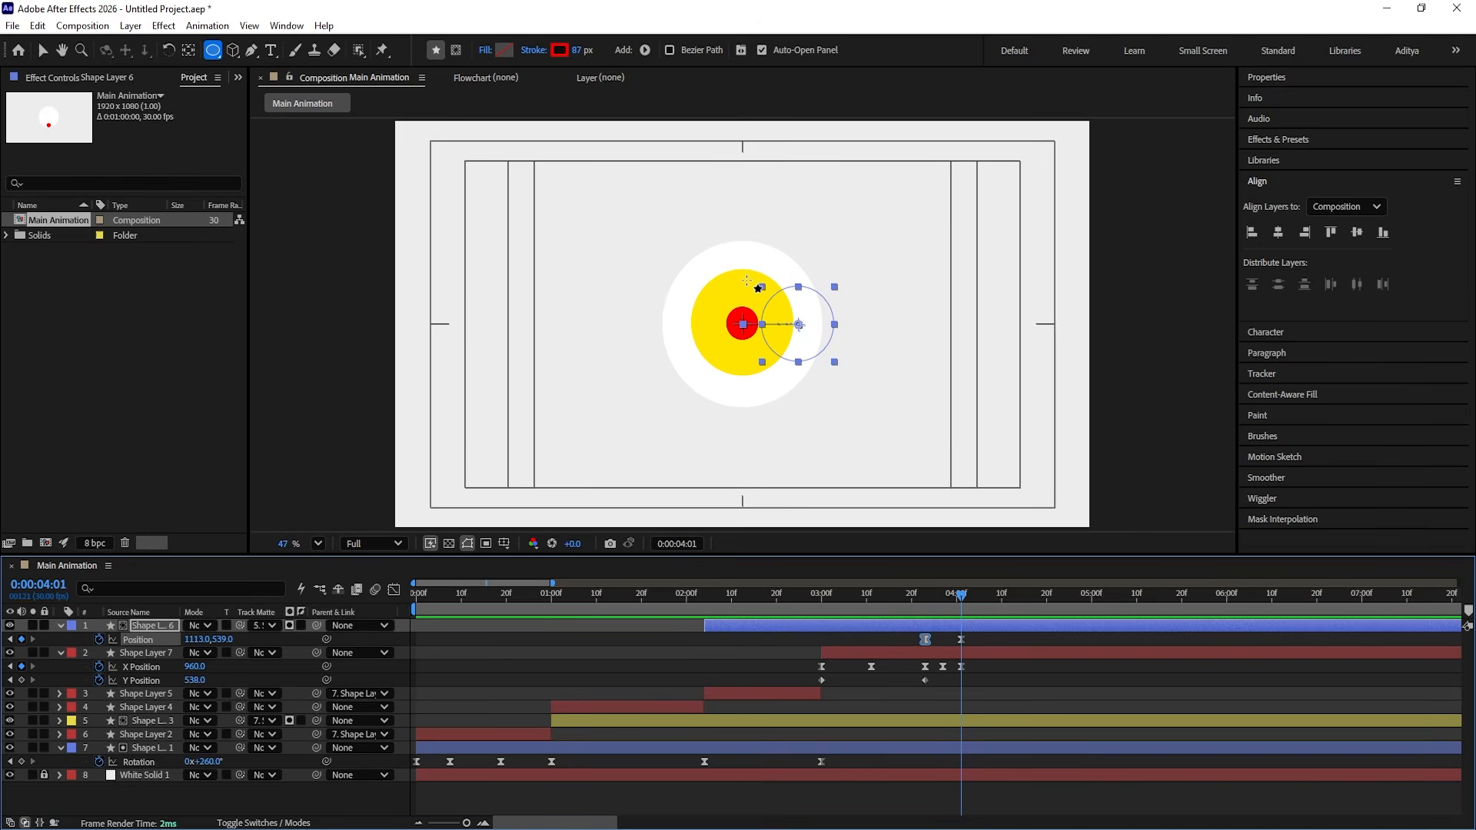
key(v)
click(150, 721)
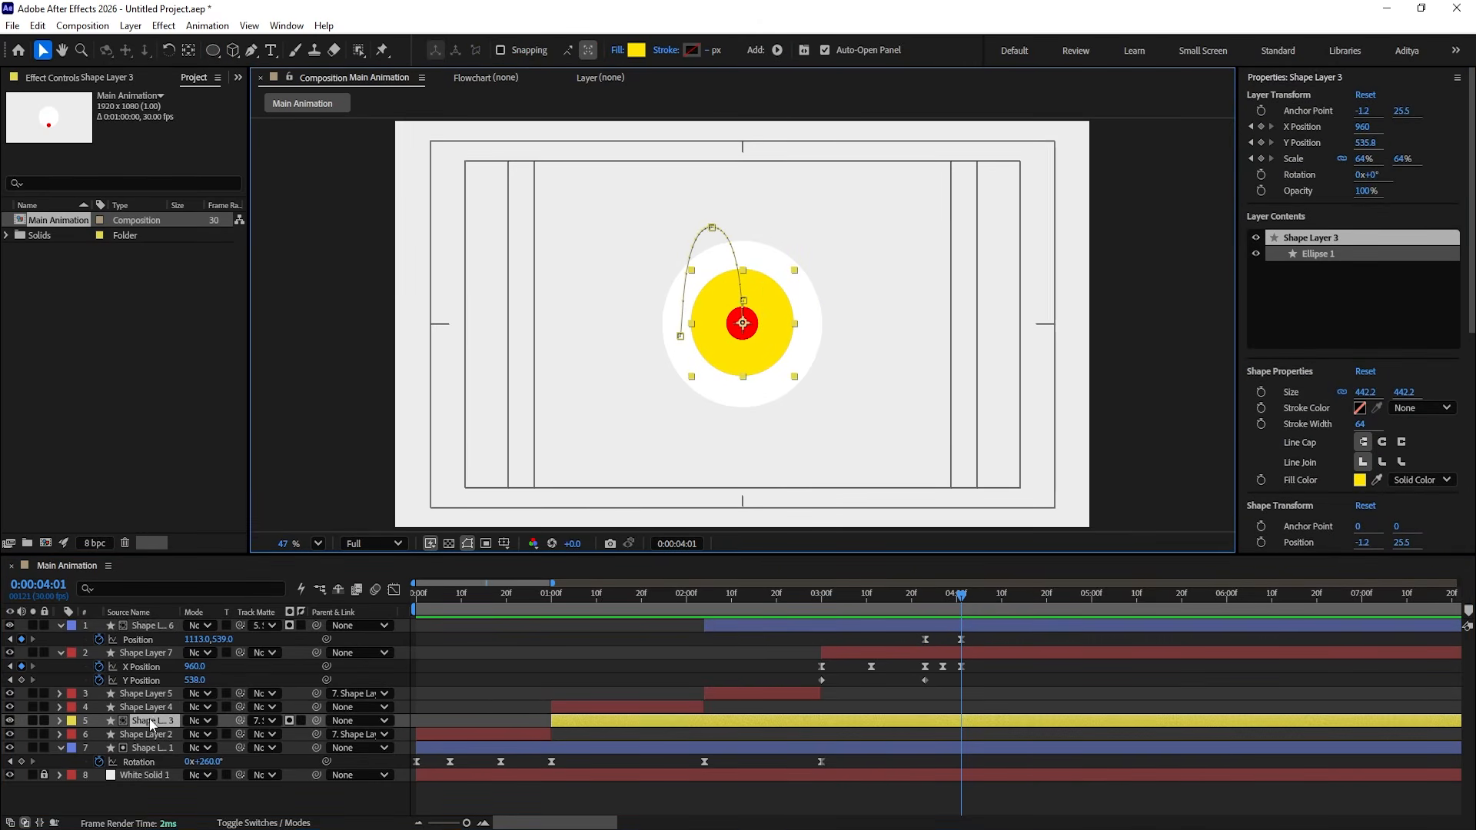
key(s)
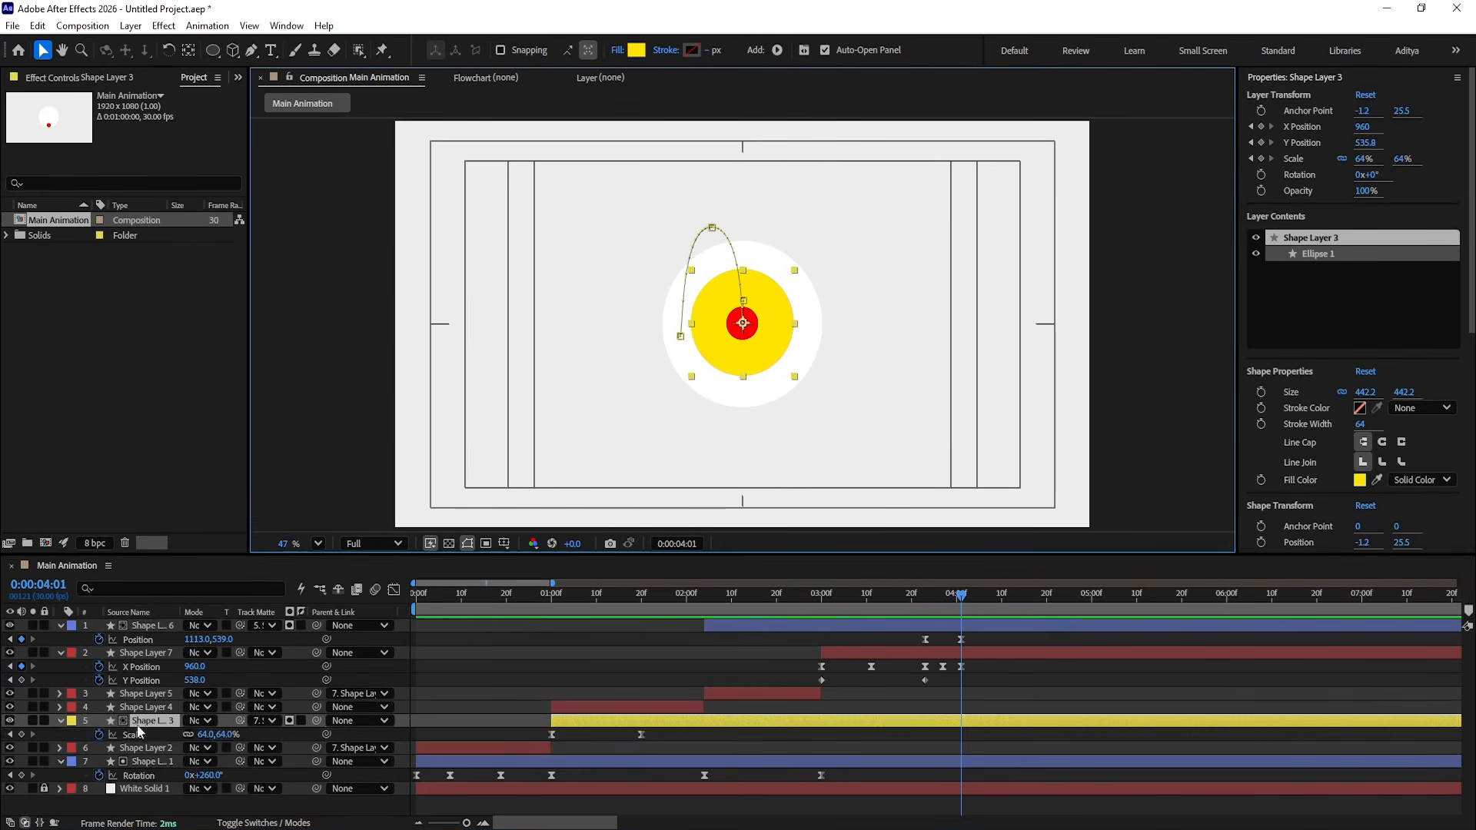
click(21, 735)
click(998, 606)
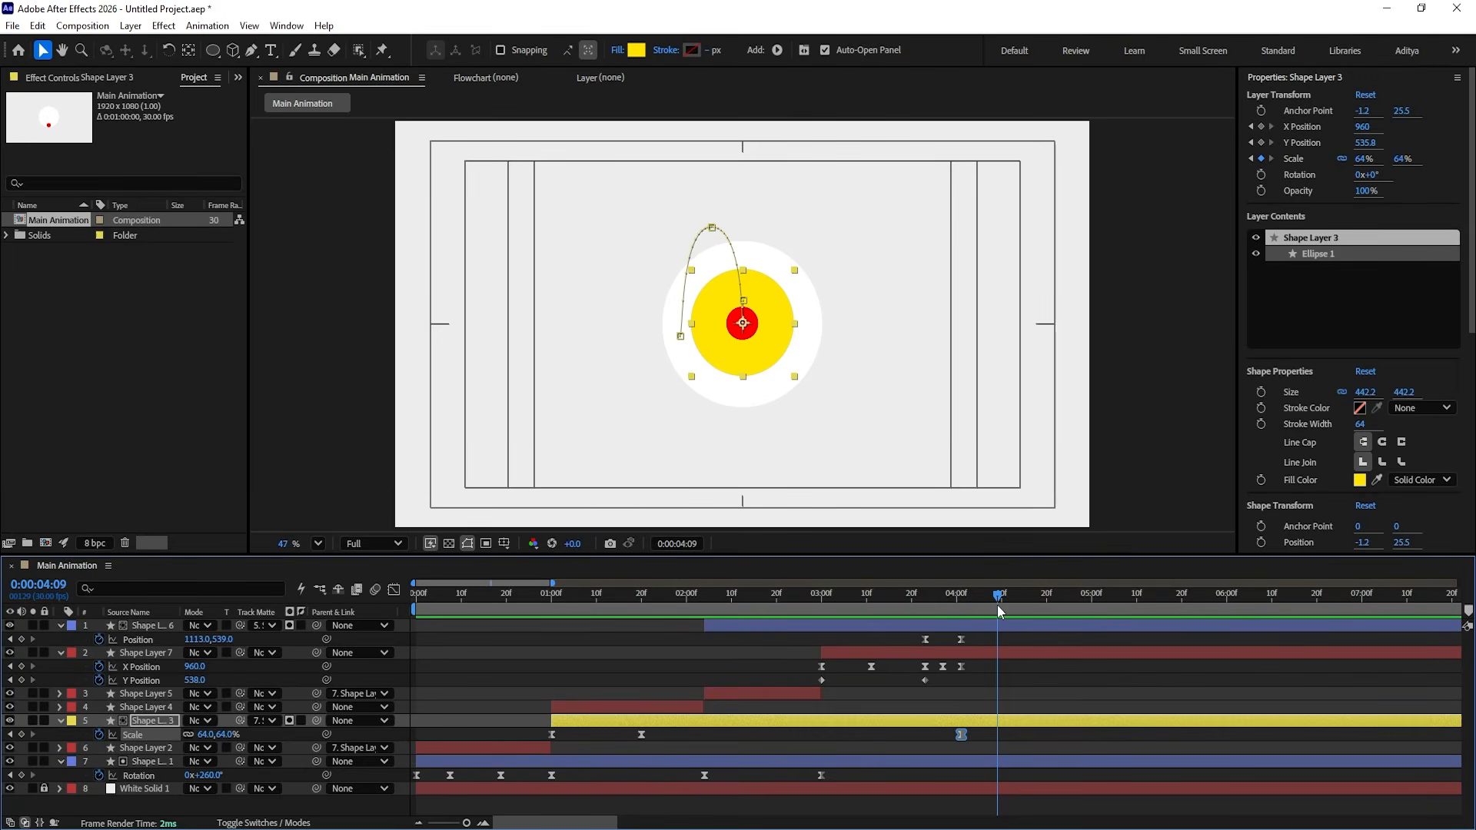
click(203, 737)
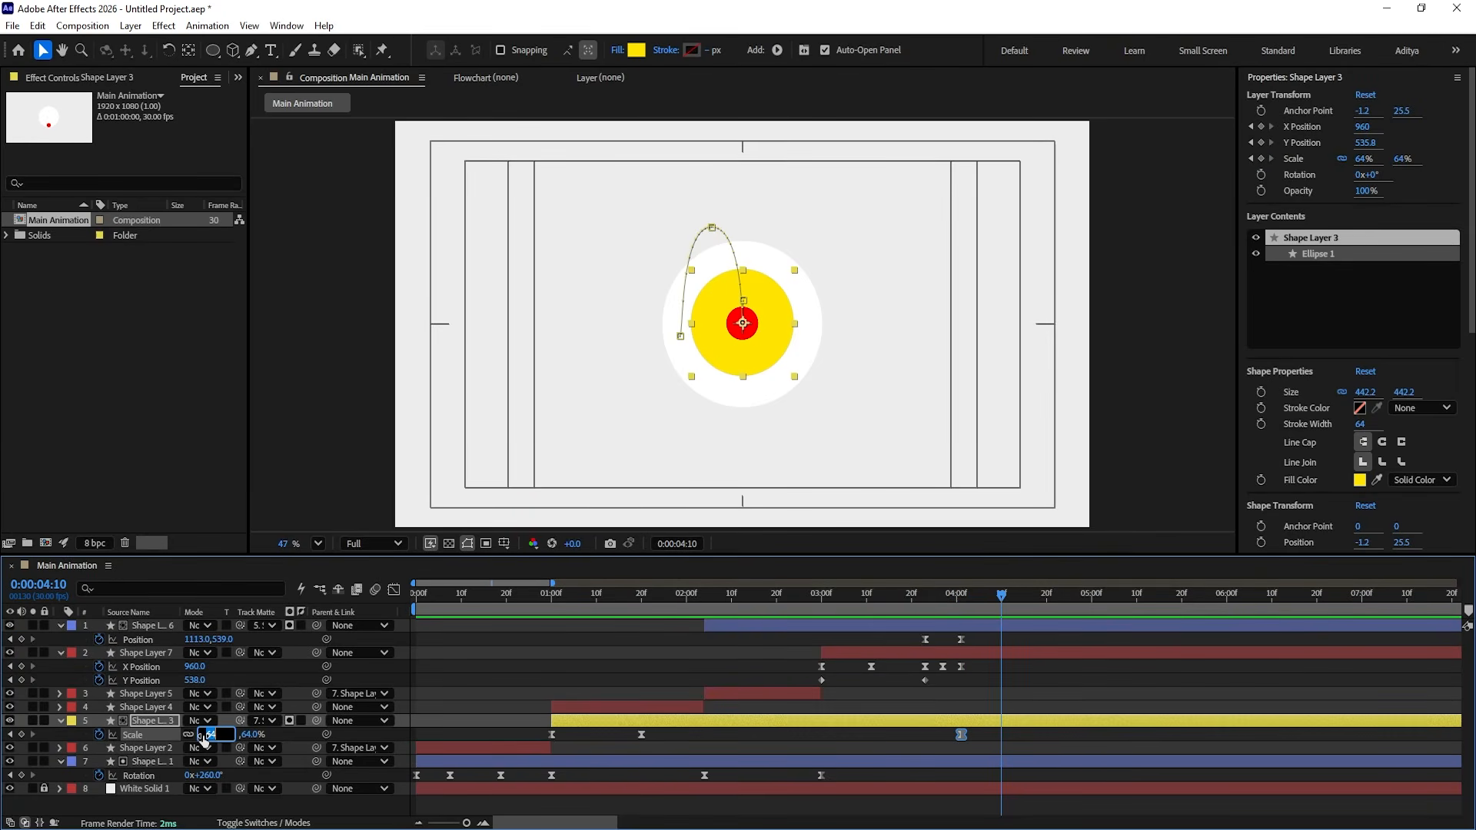
text(0)
key(Return)
drag(947, 729, 1020, 745)
key(=)
Step: Preview the yellow circle's shrinking animation, playing from 0:00:02:11
drag(881, 604, 467, 616)
key(space)
key(space)
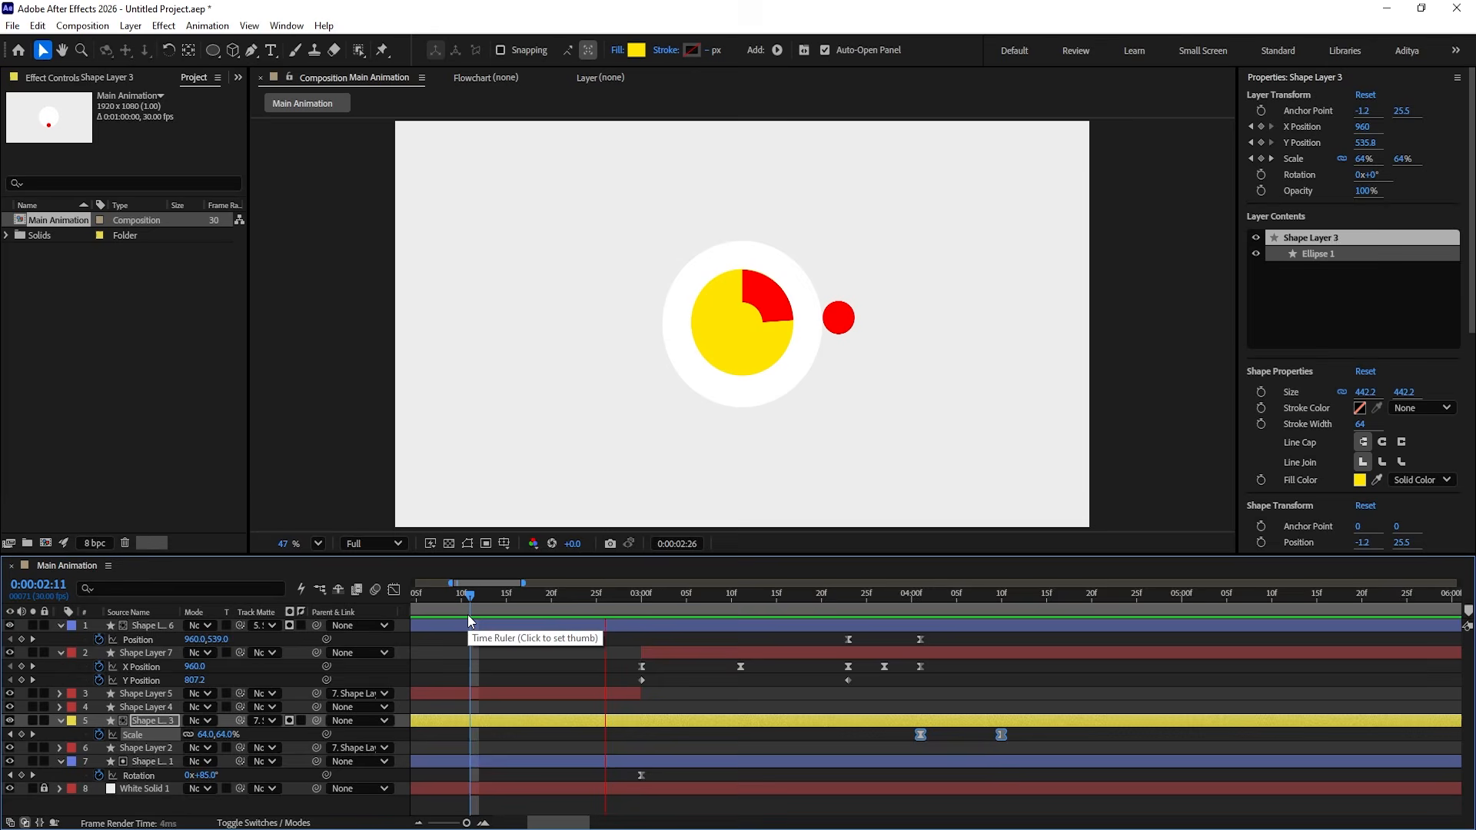
Step: Keyframe Shape Layer 7's X and Y Position at 0:00:04:07, holding the red circle at the centre
key(space)
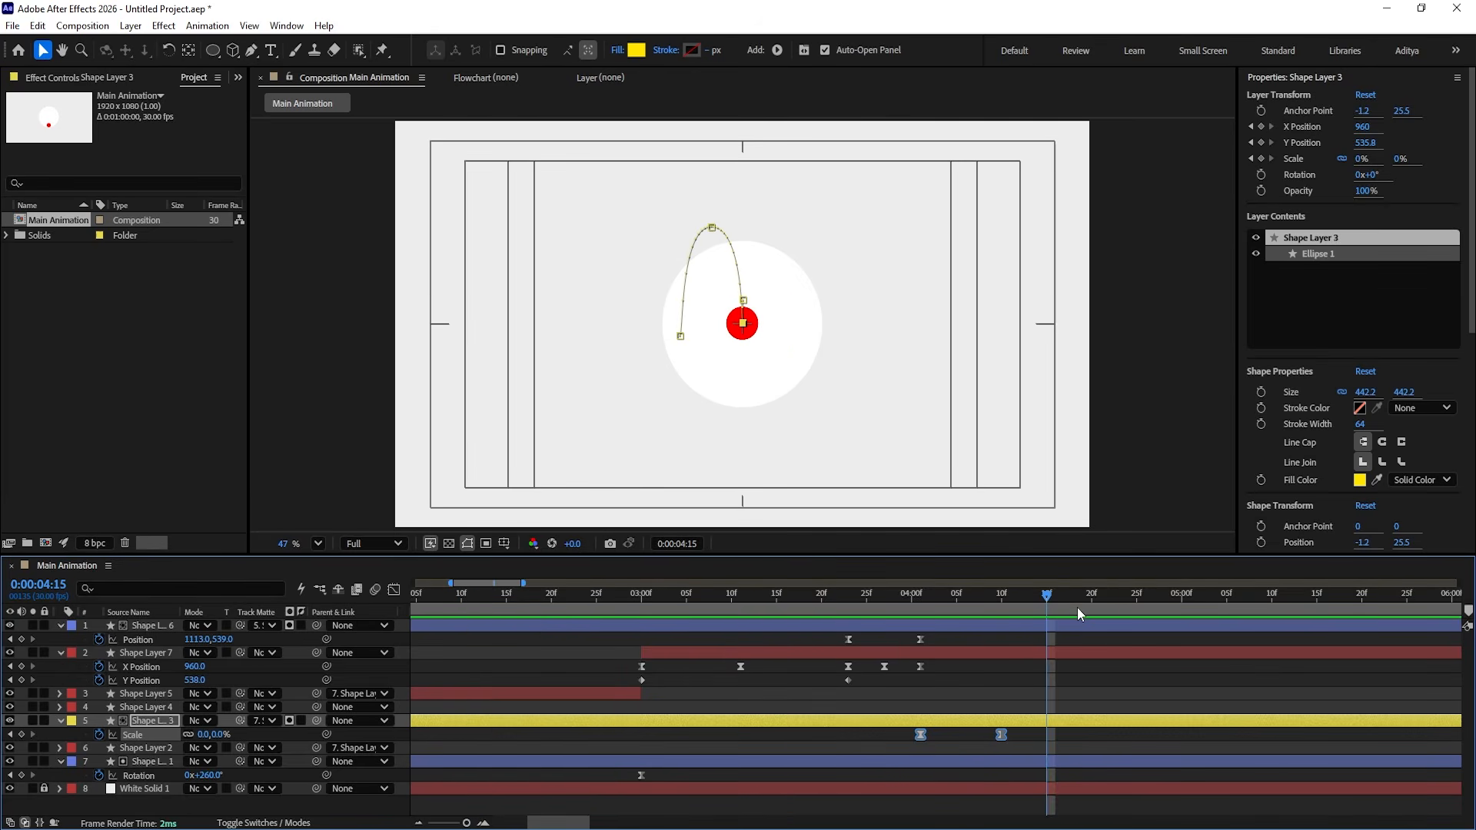
drag(1033, 607, 972, 615)
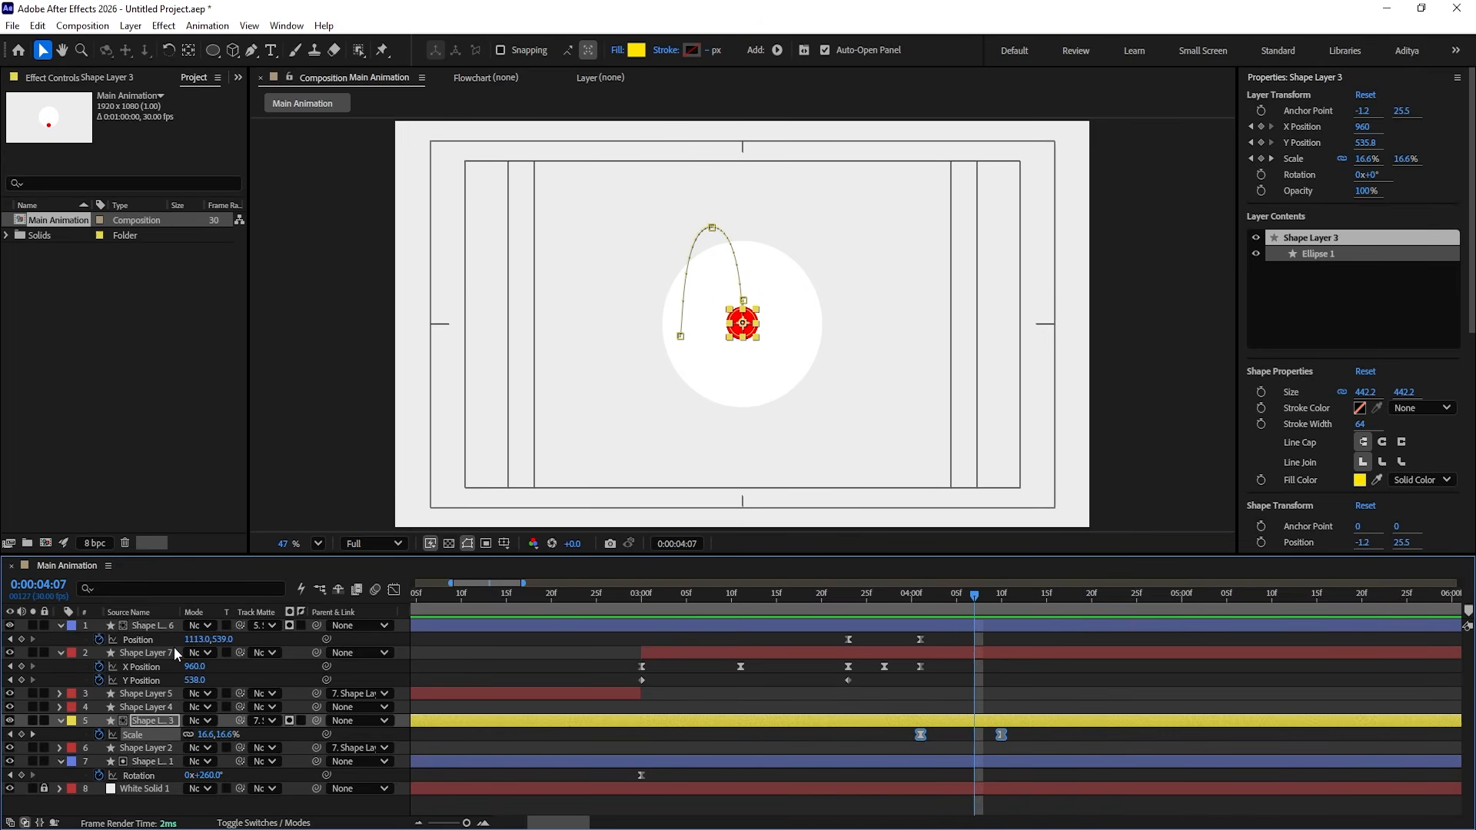
click(139, 640)
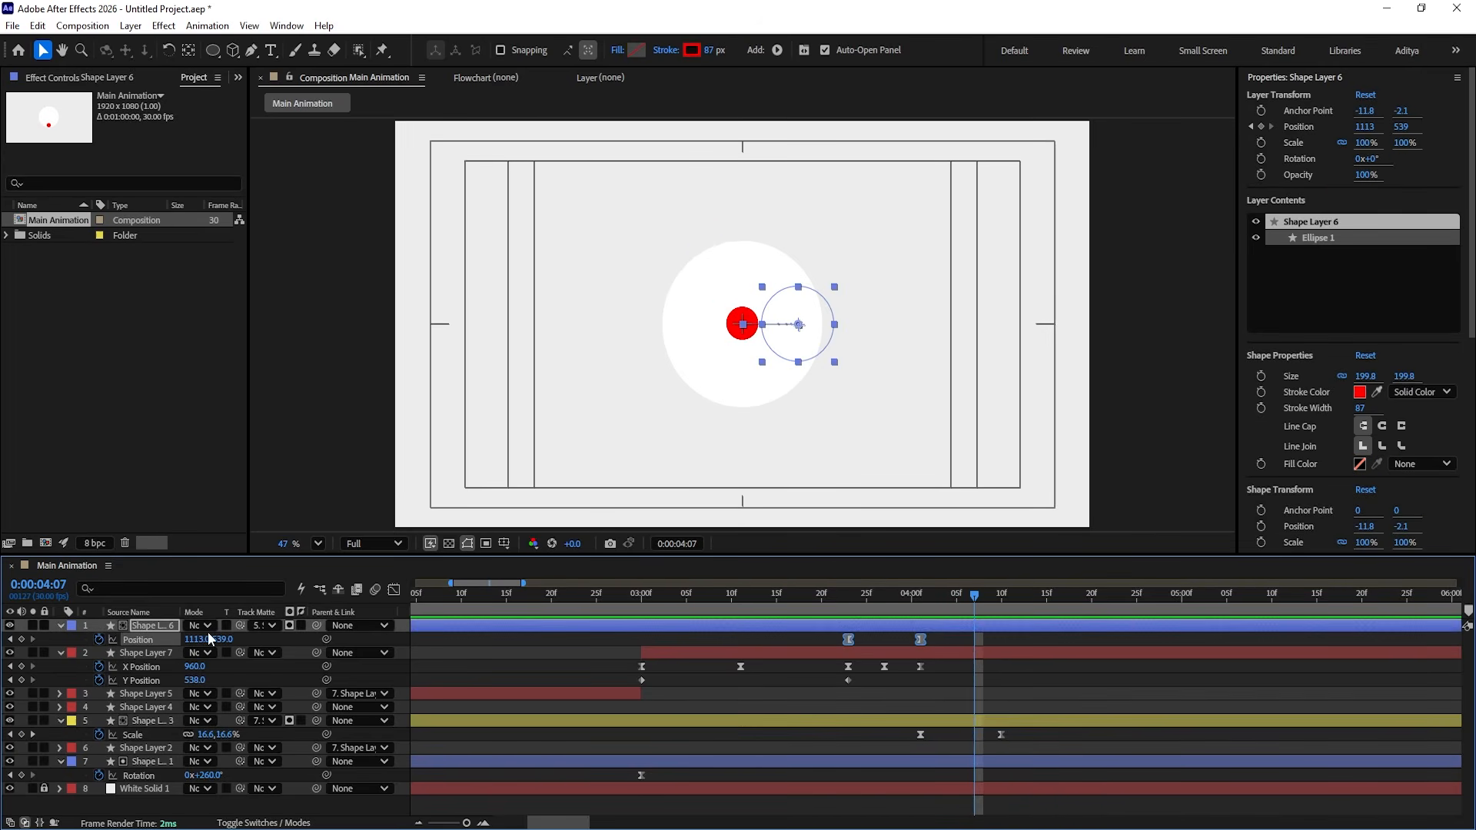
click(958, 653)
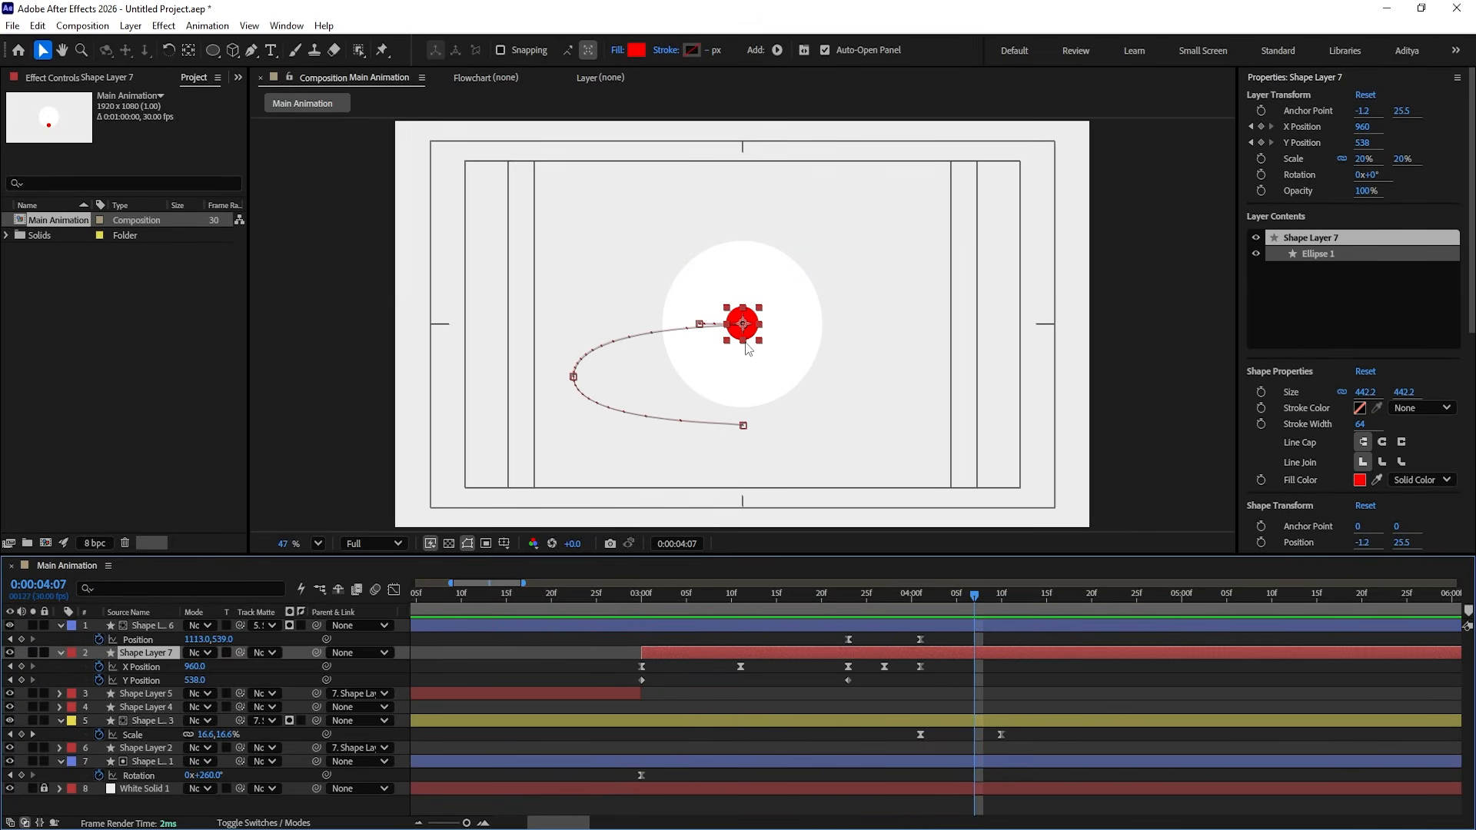
key(u)
key(u)
key(alt+shift+p)
Step: At 0:00:04:17, lower Shape Layer 7's red circle to Y Position 716, touching the white circle's bottom edge from inside
drag(1011, 613, 1062, 617)
key(minus)
key(minus)
key(minus)
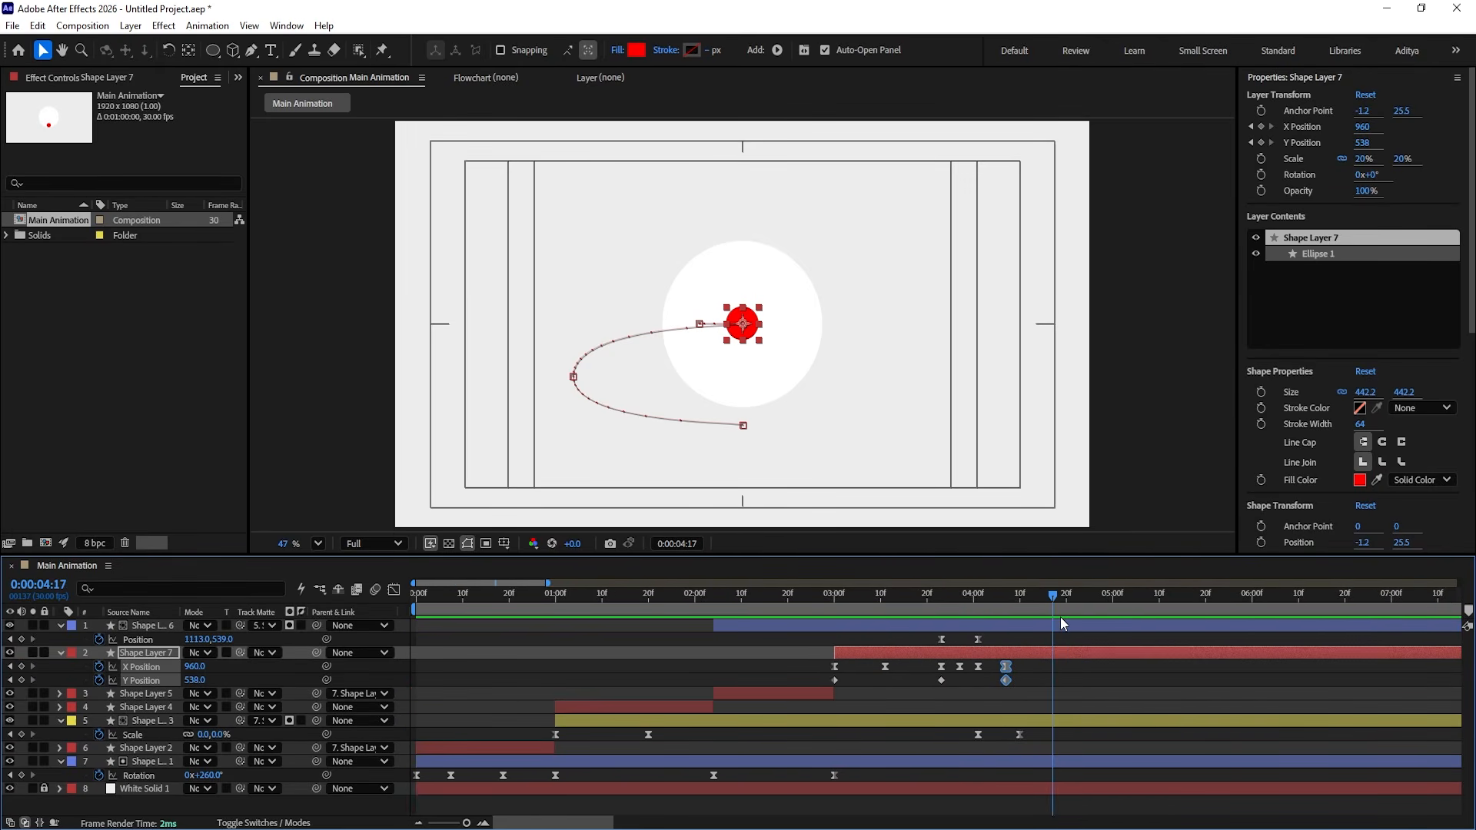
click(120, 750)
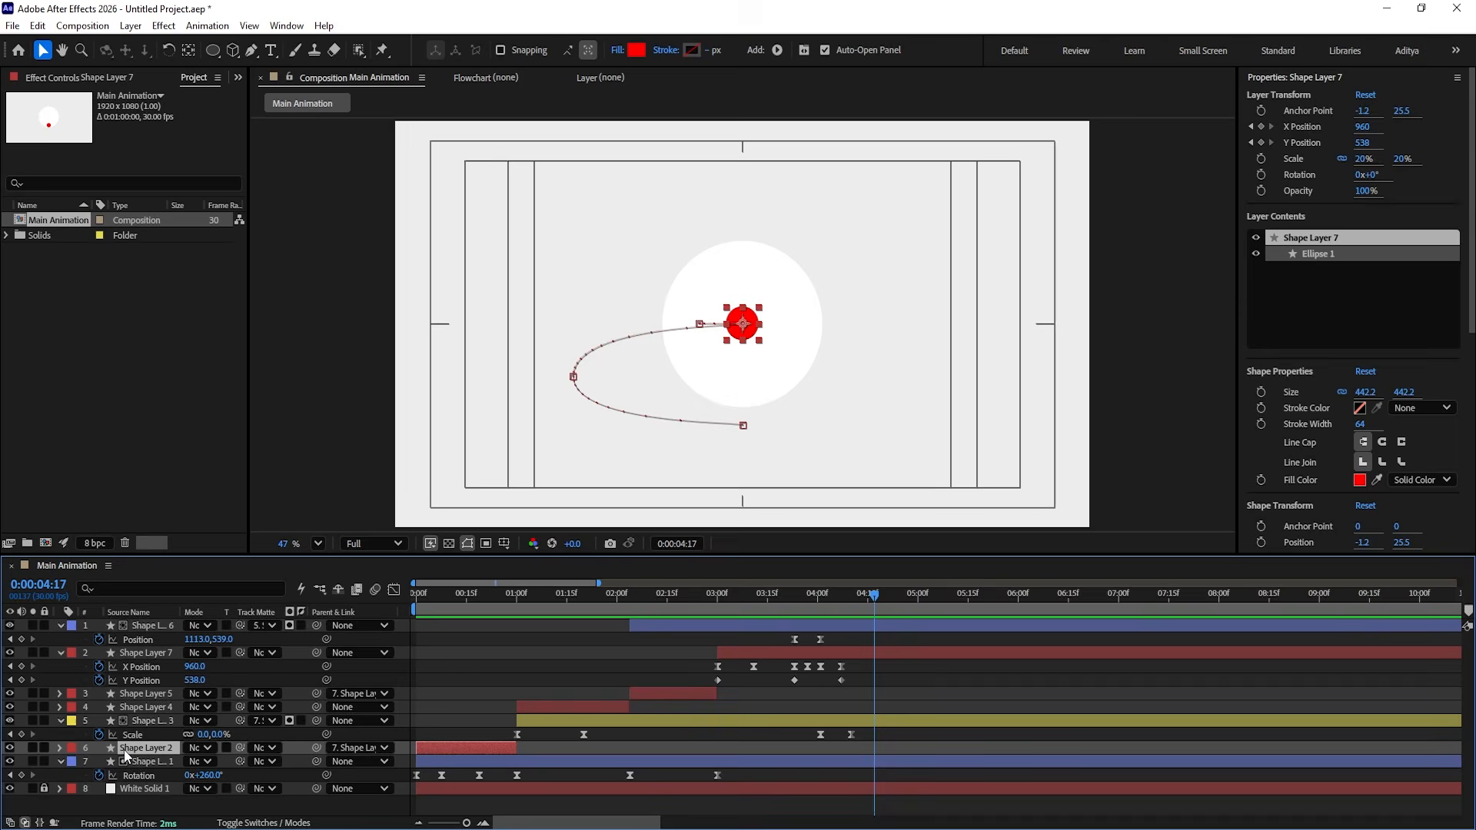
click(139, 658)
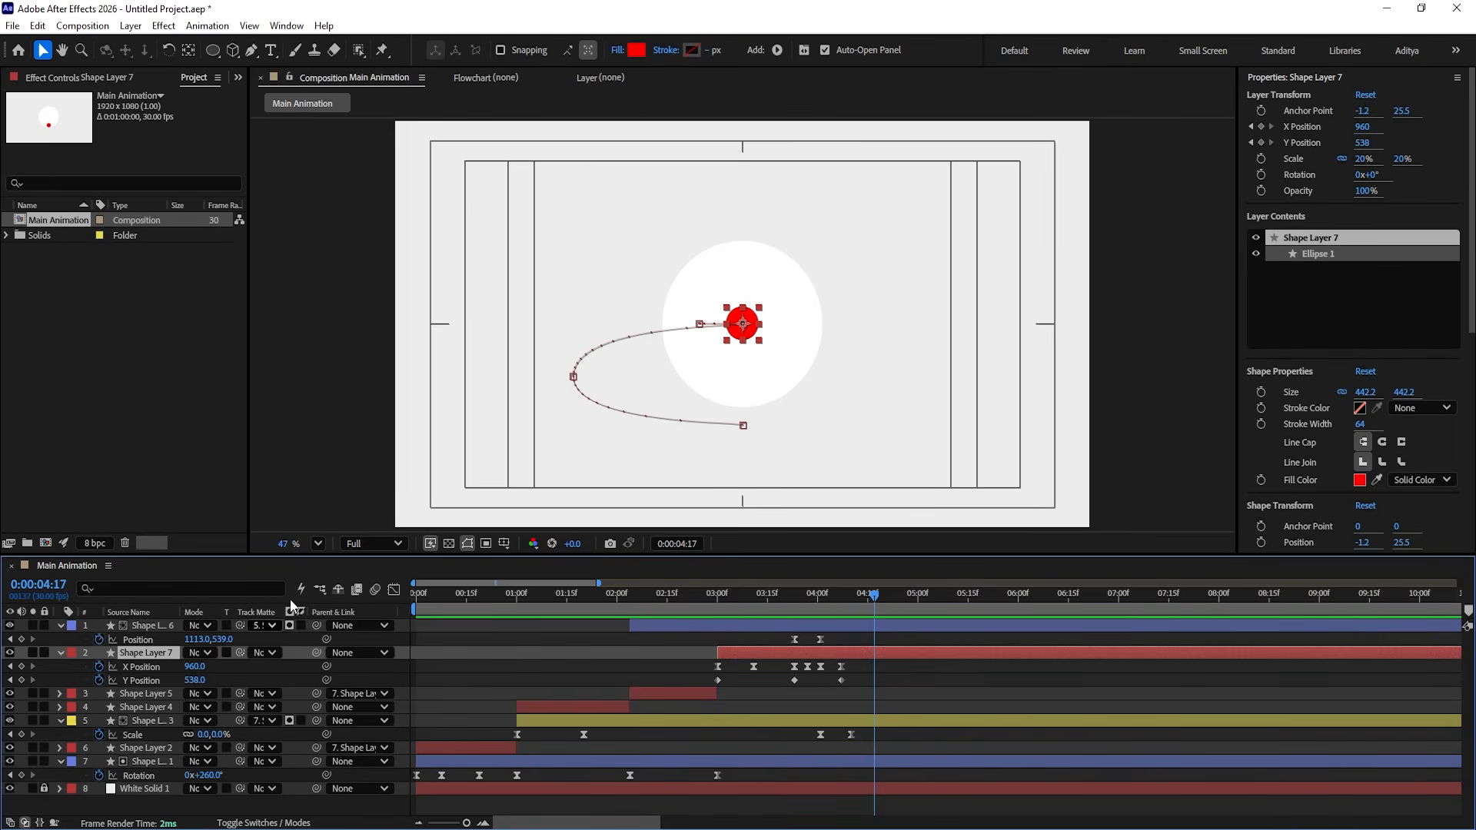
scroll(742, 323, up, 3)
drag(767, 344, 787, 292)
scroll(771, 499, up, 1)
scroll(782, 238, up, 10)
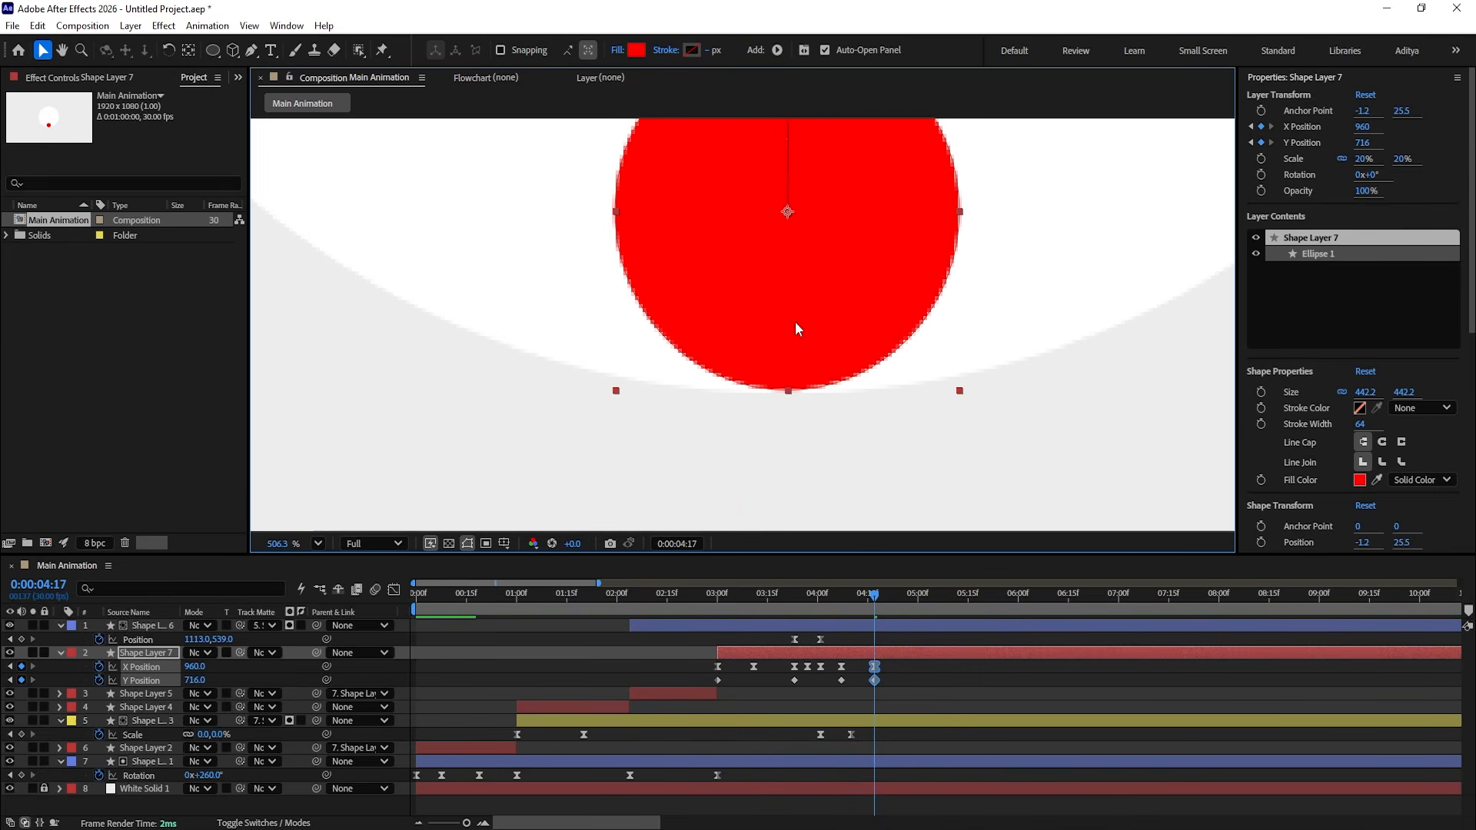
click(318, 544)
click(338, 225)
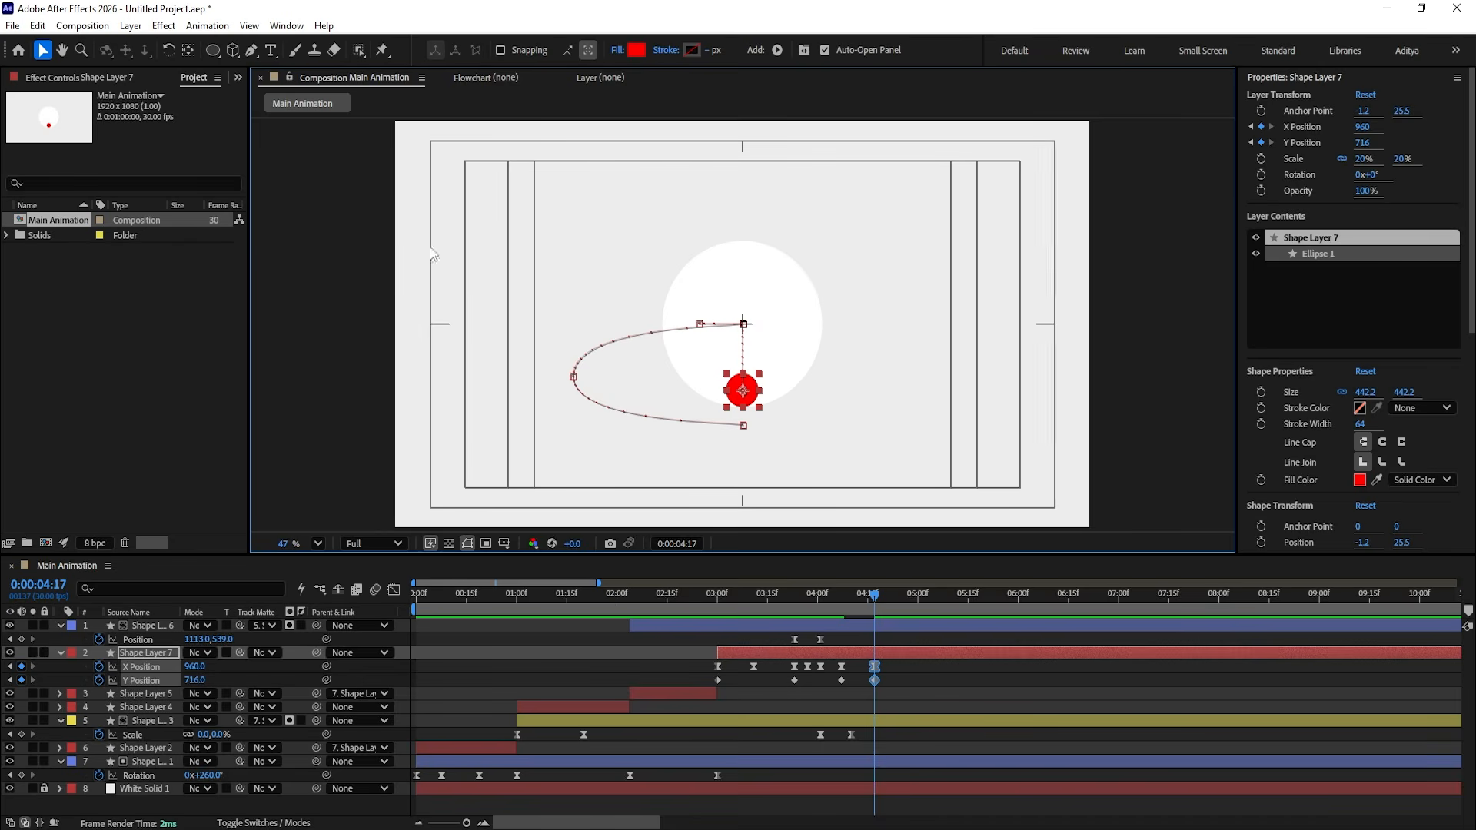
Step: Easy Ease Shape Layer 7's X and Y Position keyframes at 0:00:04:07 and 0:00:04:17
key(equal)
key(equal)
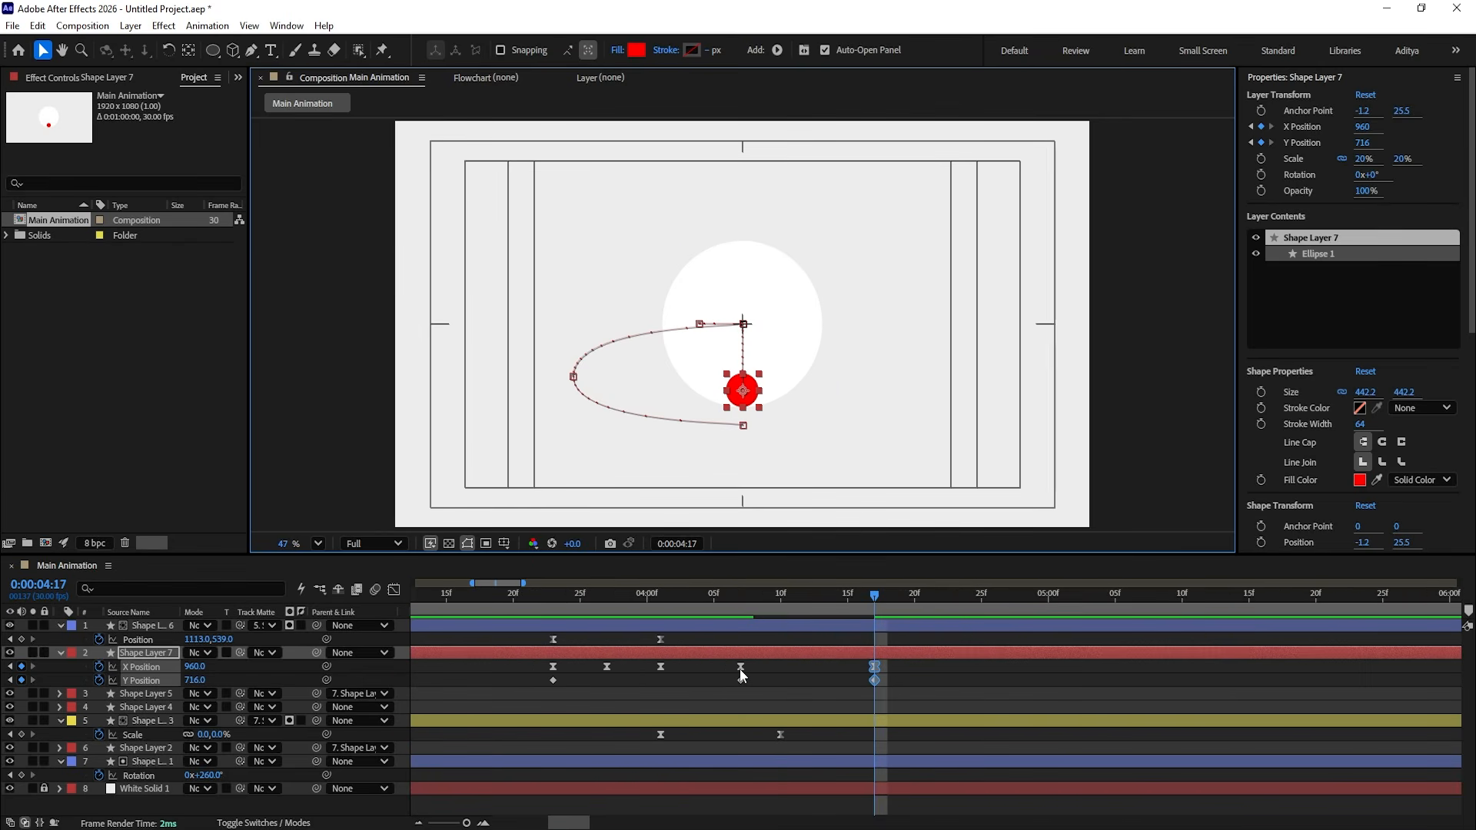
drag(727, 661, 917, 698)
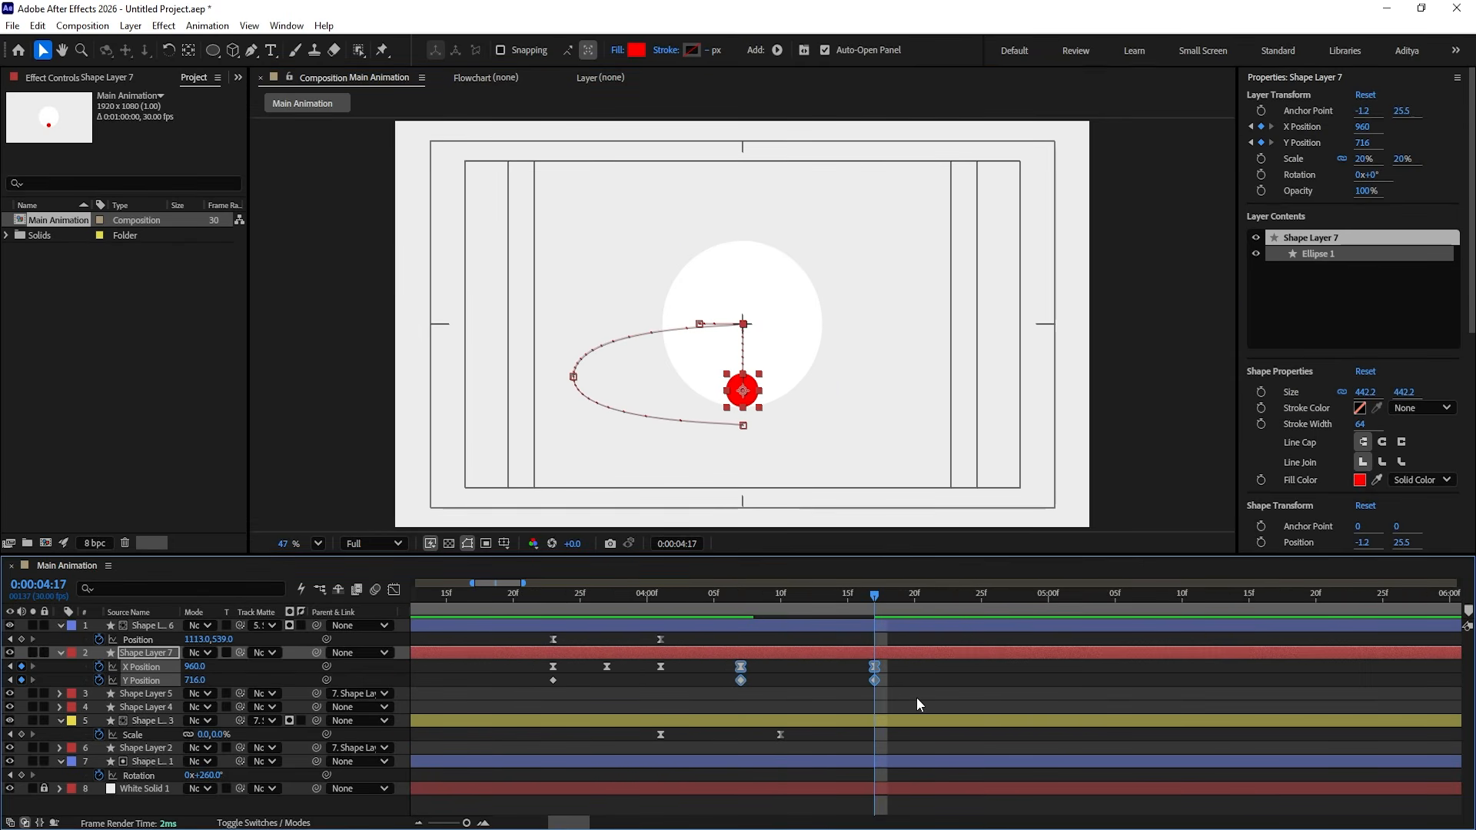
Step: Raise the red circle to Y Position 409.6 on Shape Layer 7 at 0:00:04:11
click(790, 605)
click(798, 635)
click(792, 658)
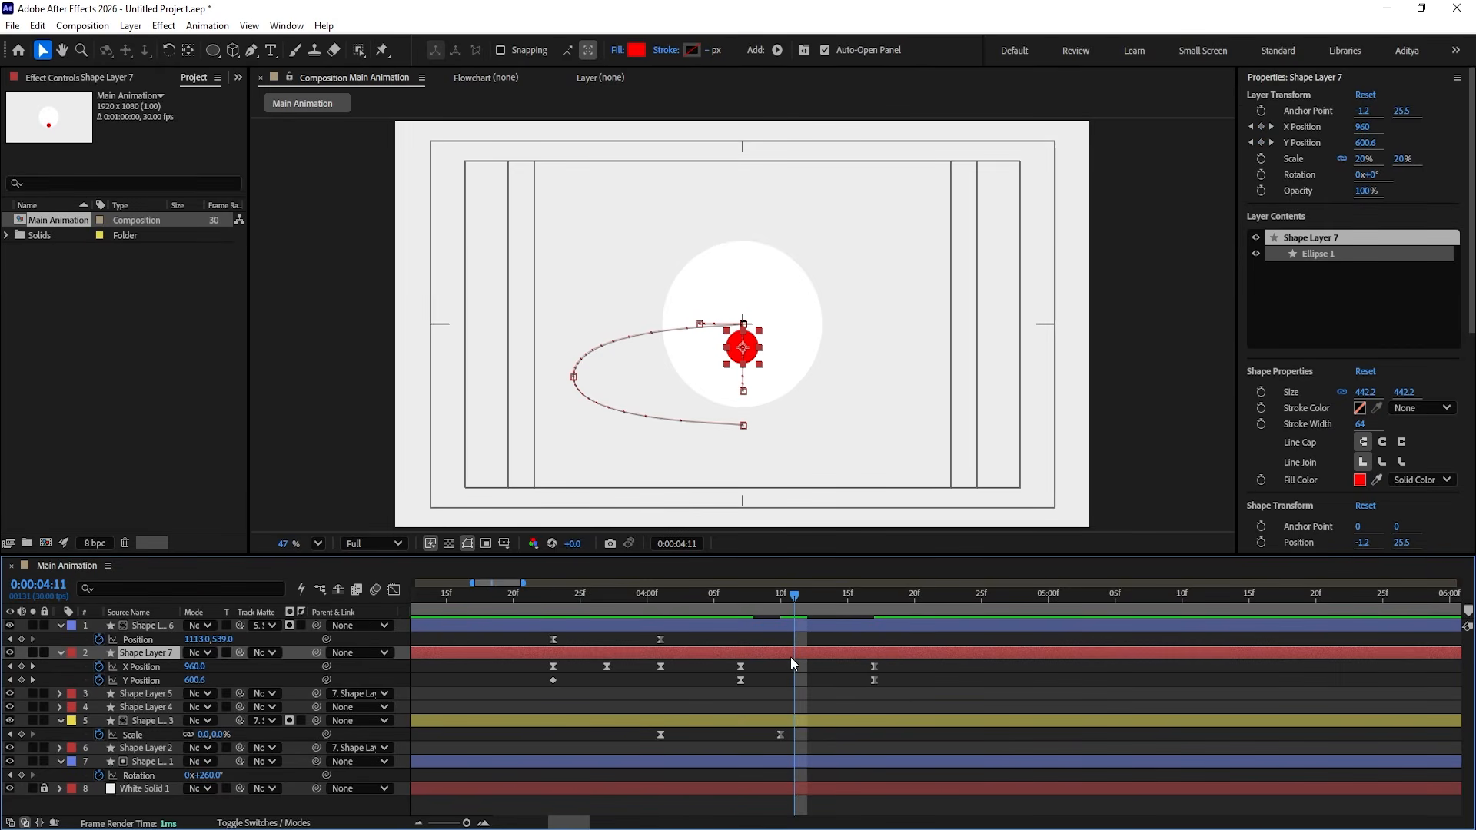
click(189, 692)
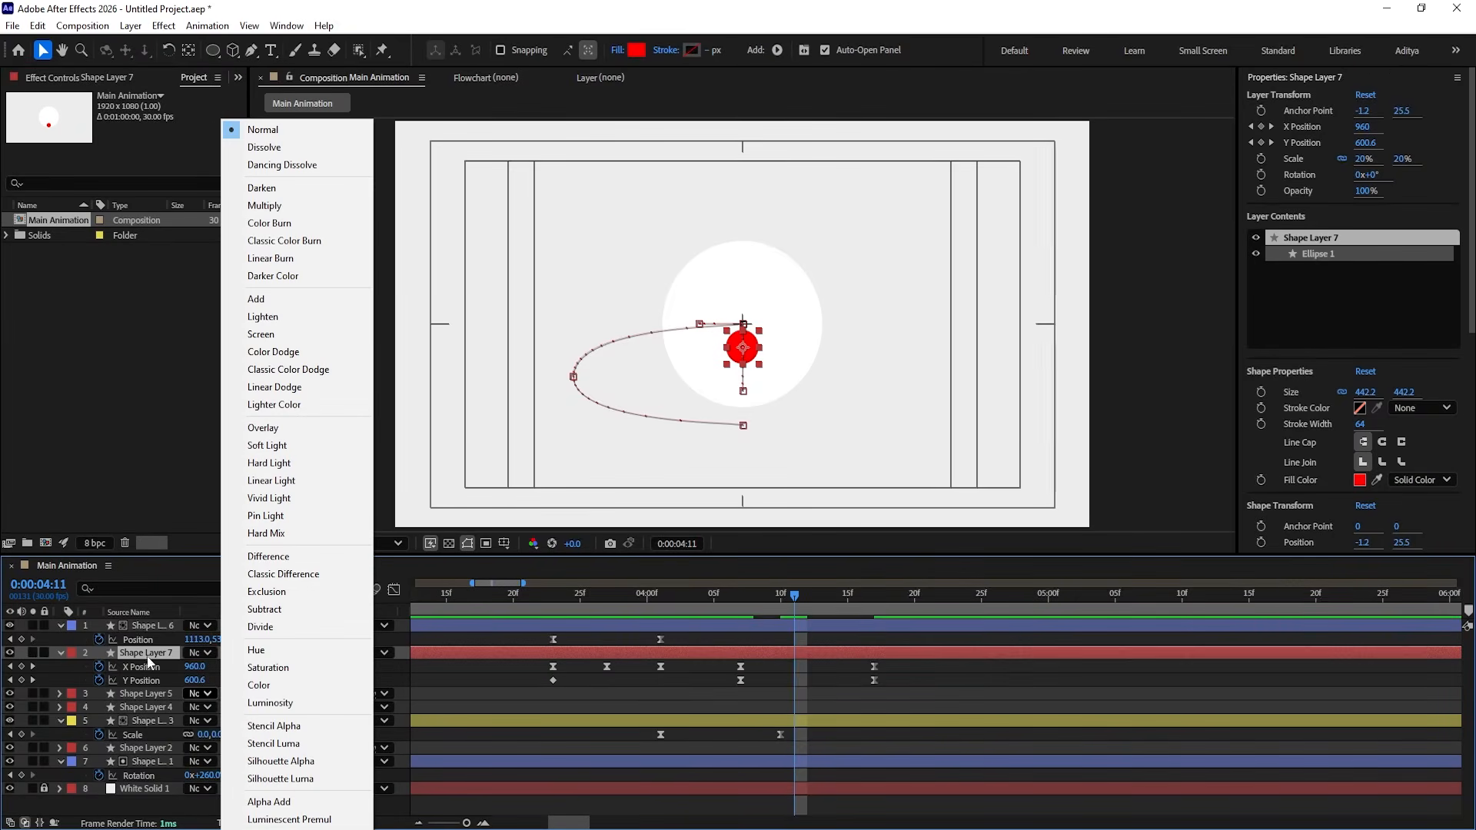
click(147, 661)
drag(196, 681, 2, 628)
click(699, 678)
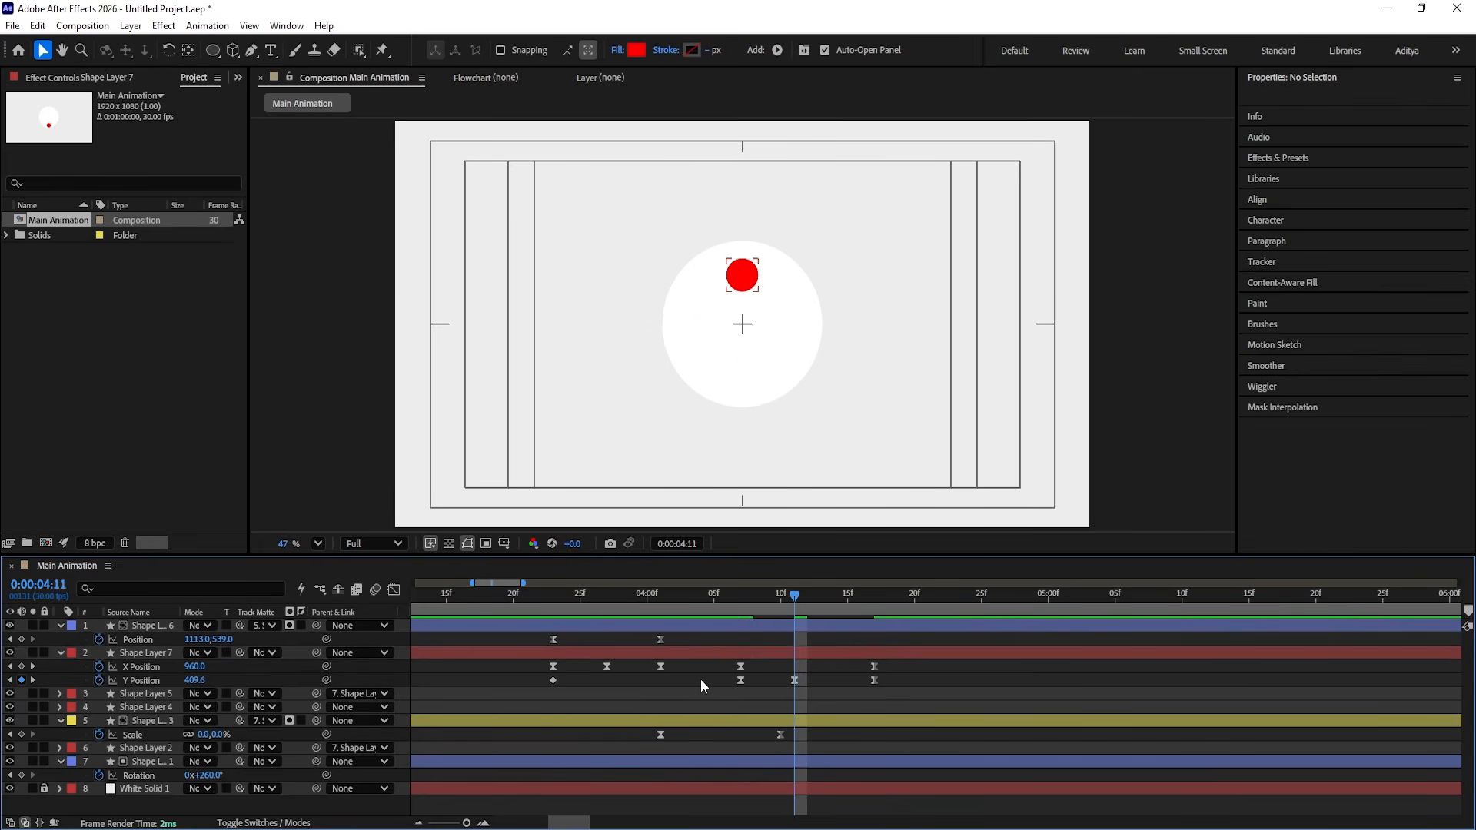
Step: Shape Shape Layer 7's Y Position speed graph to peak just after 0:00:04:07, slow into 0:00:04:11, and accelerate toward 0:00:04:17
drag(699, 679, 901, 690)
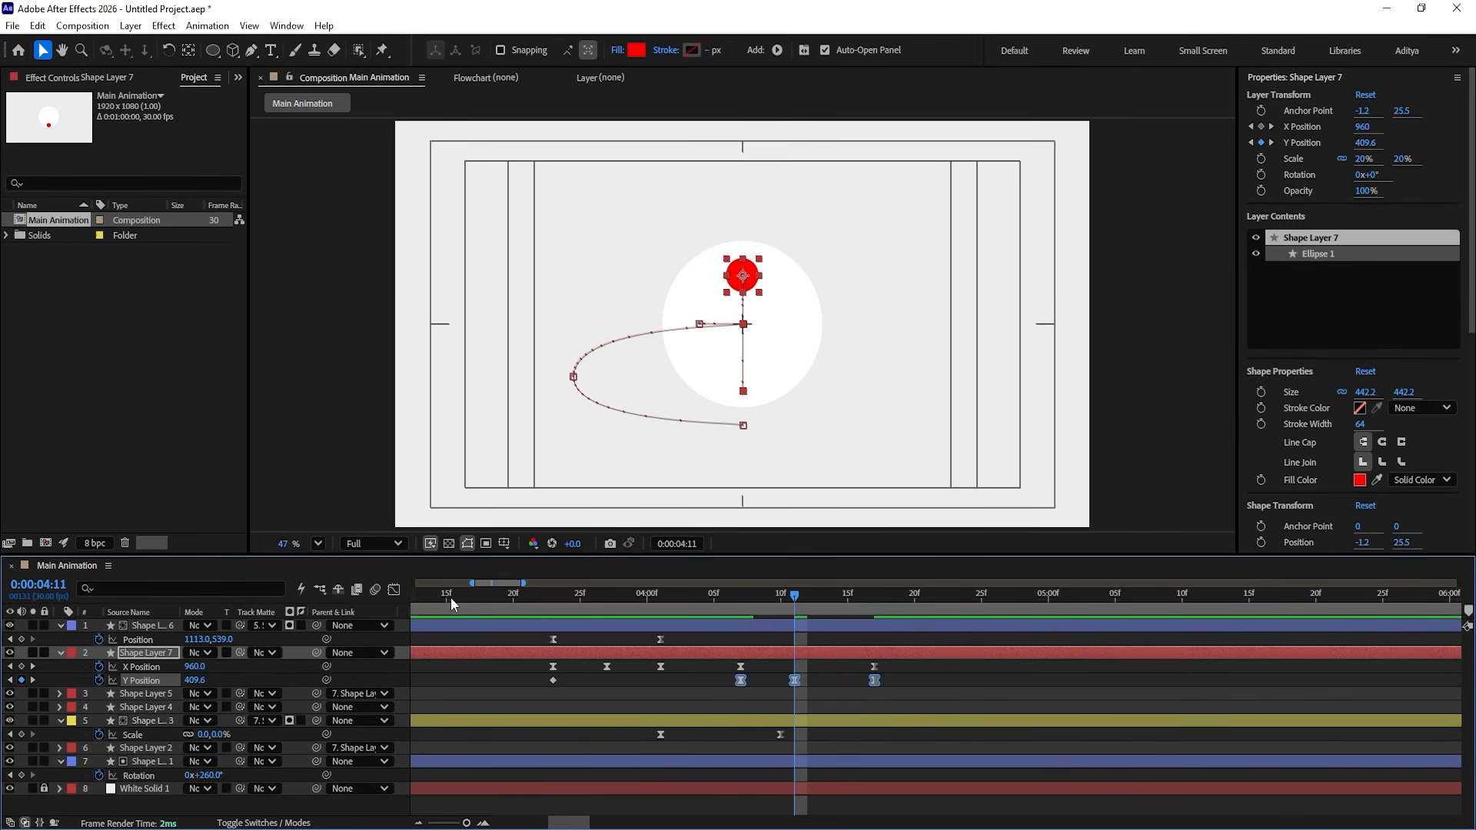
click(394, 590)
key(=)
drag(729, 672, 861, 755)
drag(776, 721, 690, 685)
drag(742, 623, 717, 750)
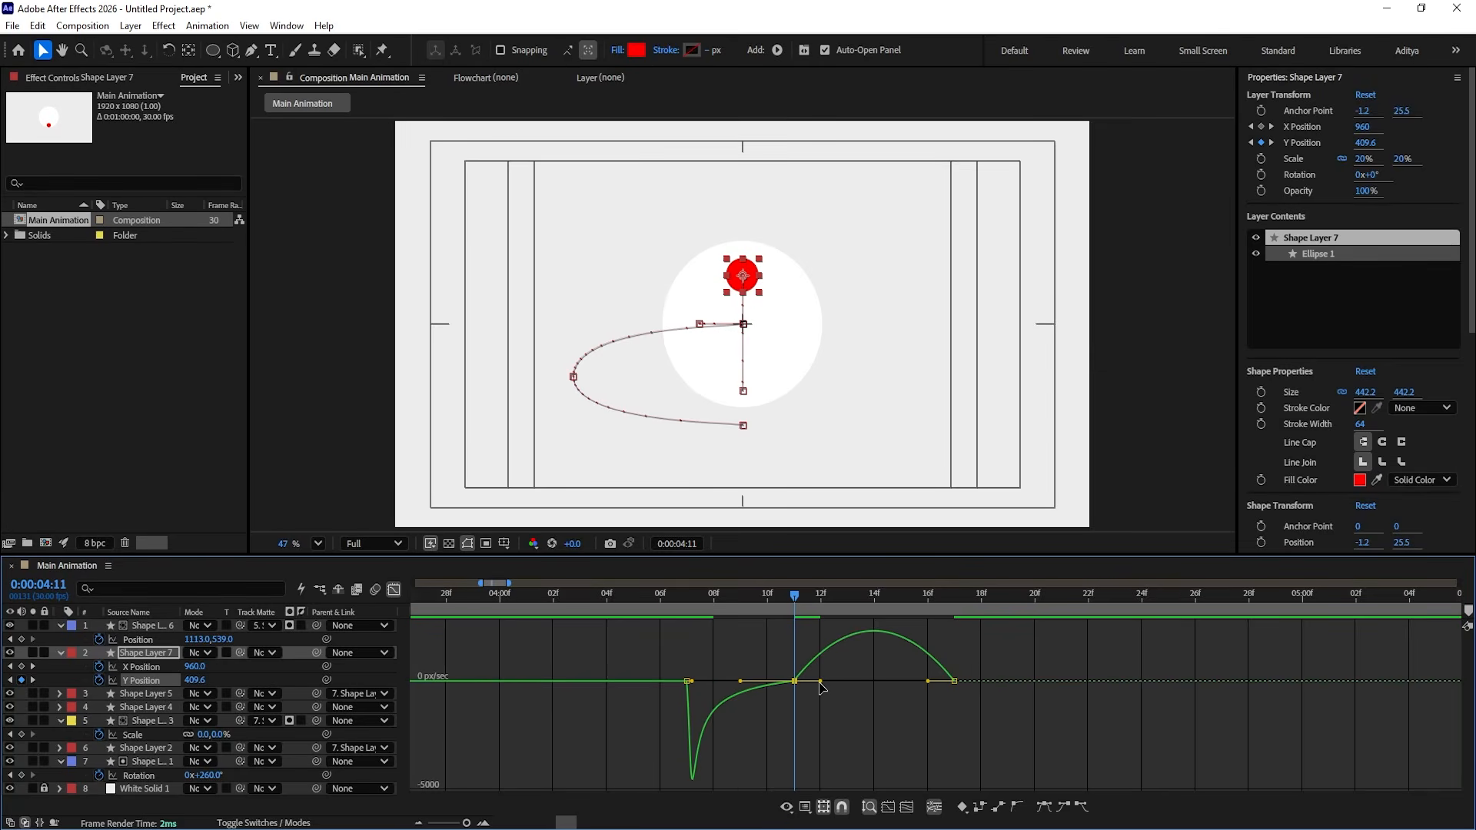
drag(822, 687, 933, 713)
drag(929, 720, 947, 722)
click(394, 589)
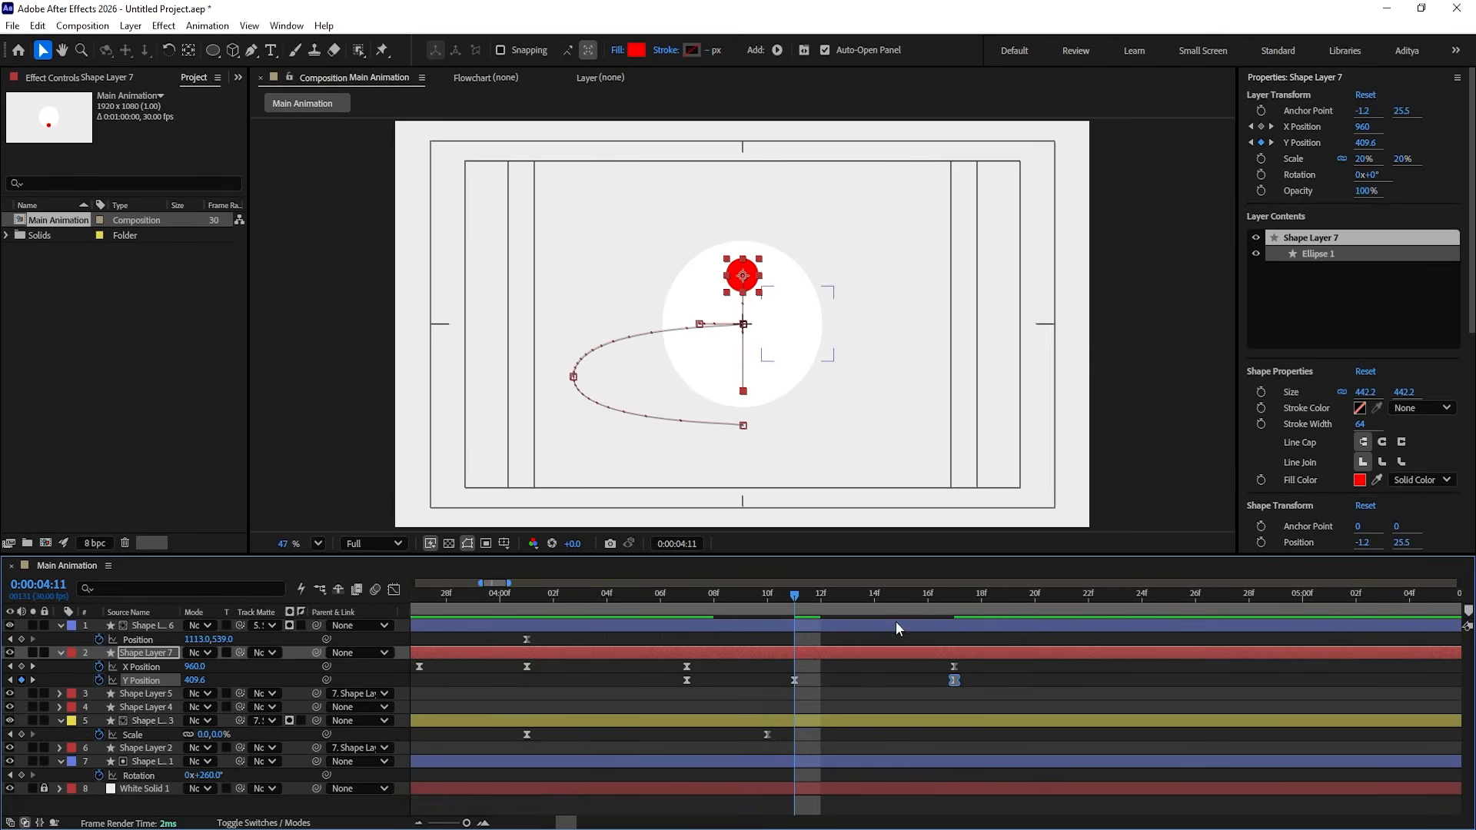
Step: End the work area at 0:00:04:17 and preview the whole animation
drag(884, 600, 952, 616)
key(n)
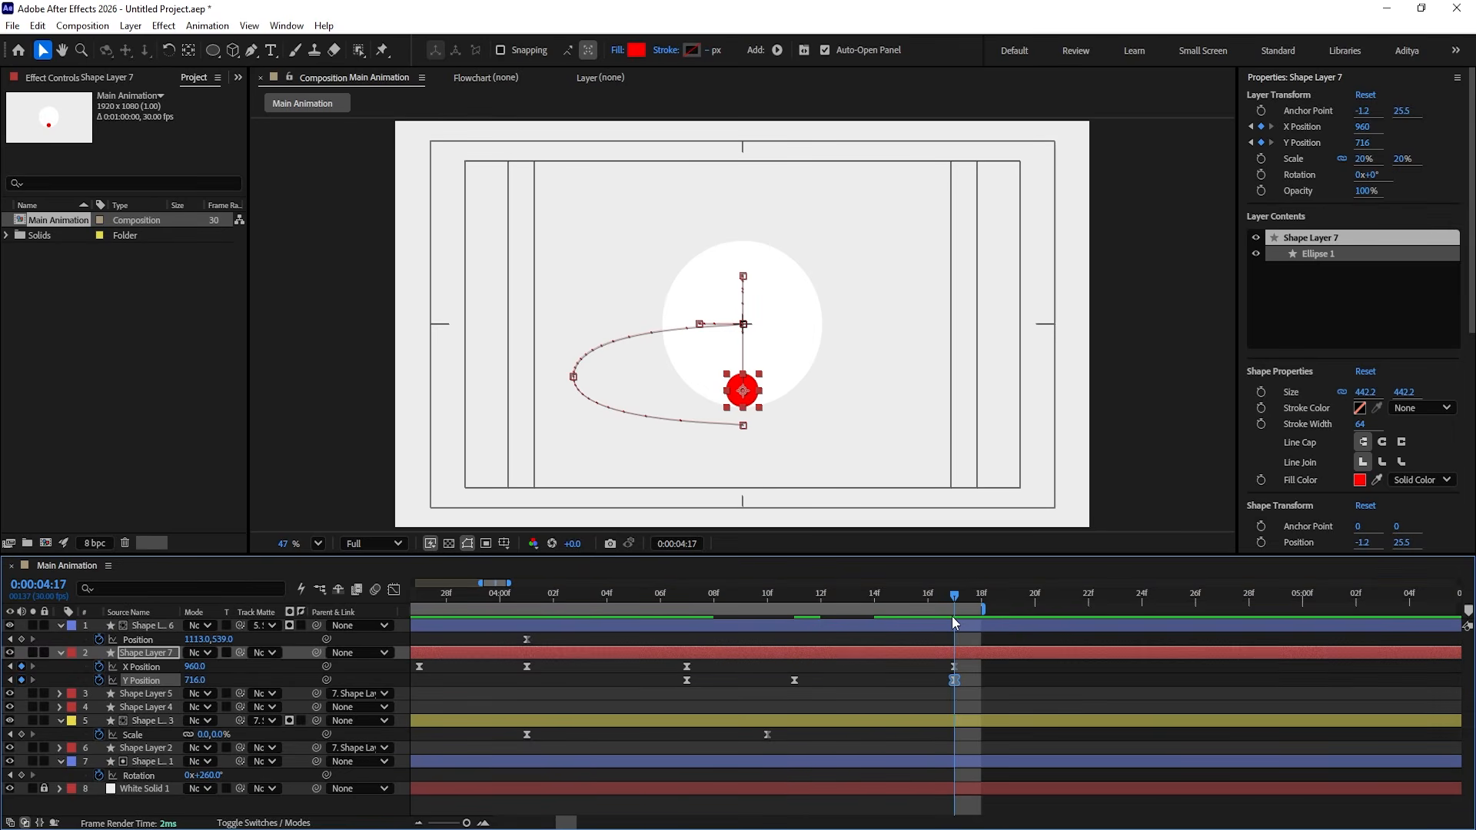
key(space)
key(minus)
key(minus)
key(minus)
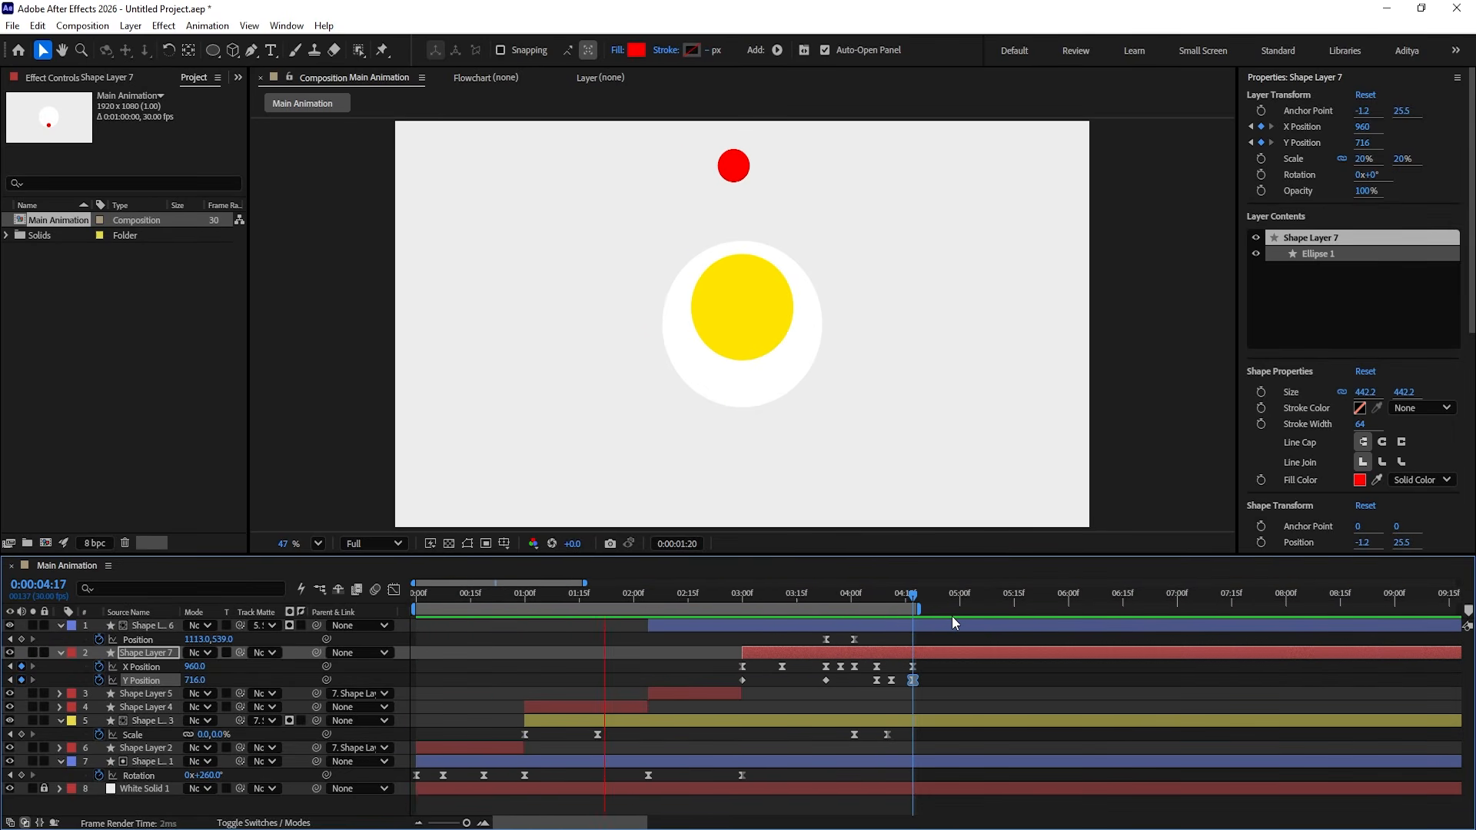
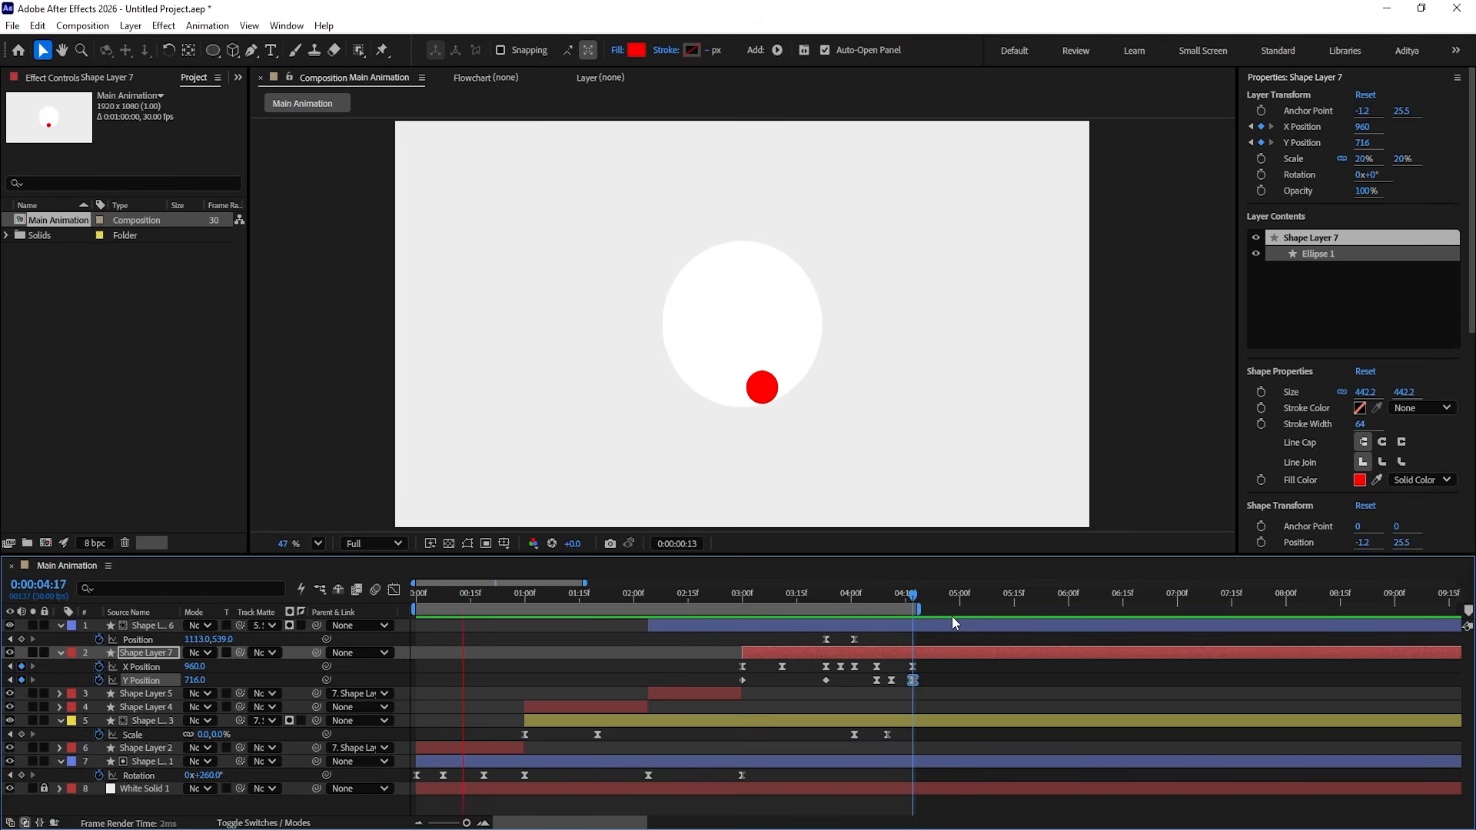
key(apostrophe)
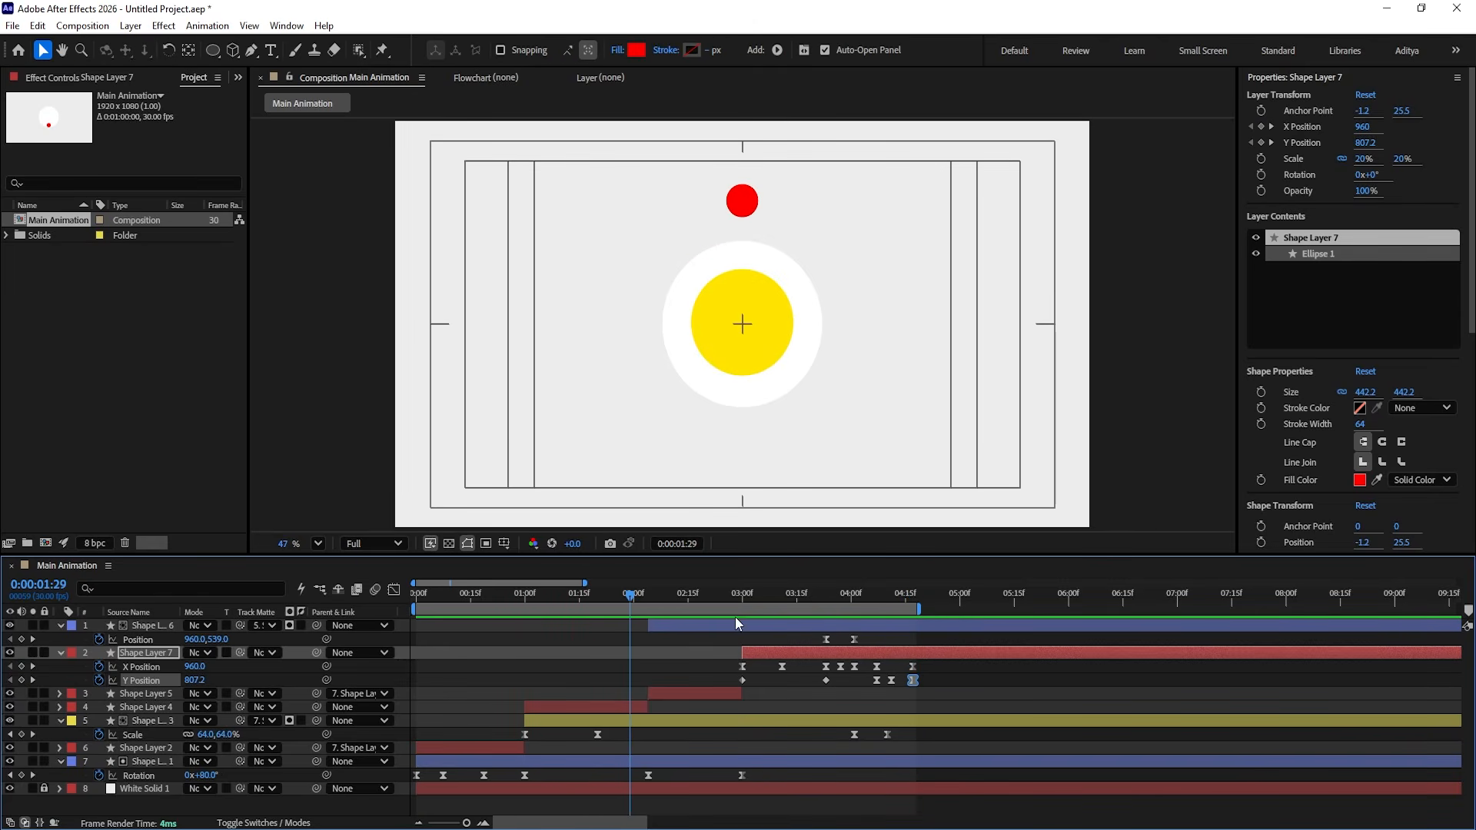
Step: Delete both Position keyframes of Shape Layer 6, leaving the red half-ring at 960, 539
drag(720, 604, 880, 644)
click(837, 622)
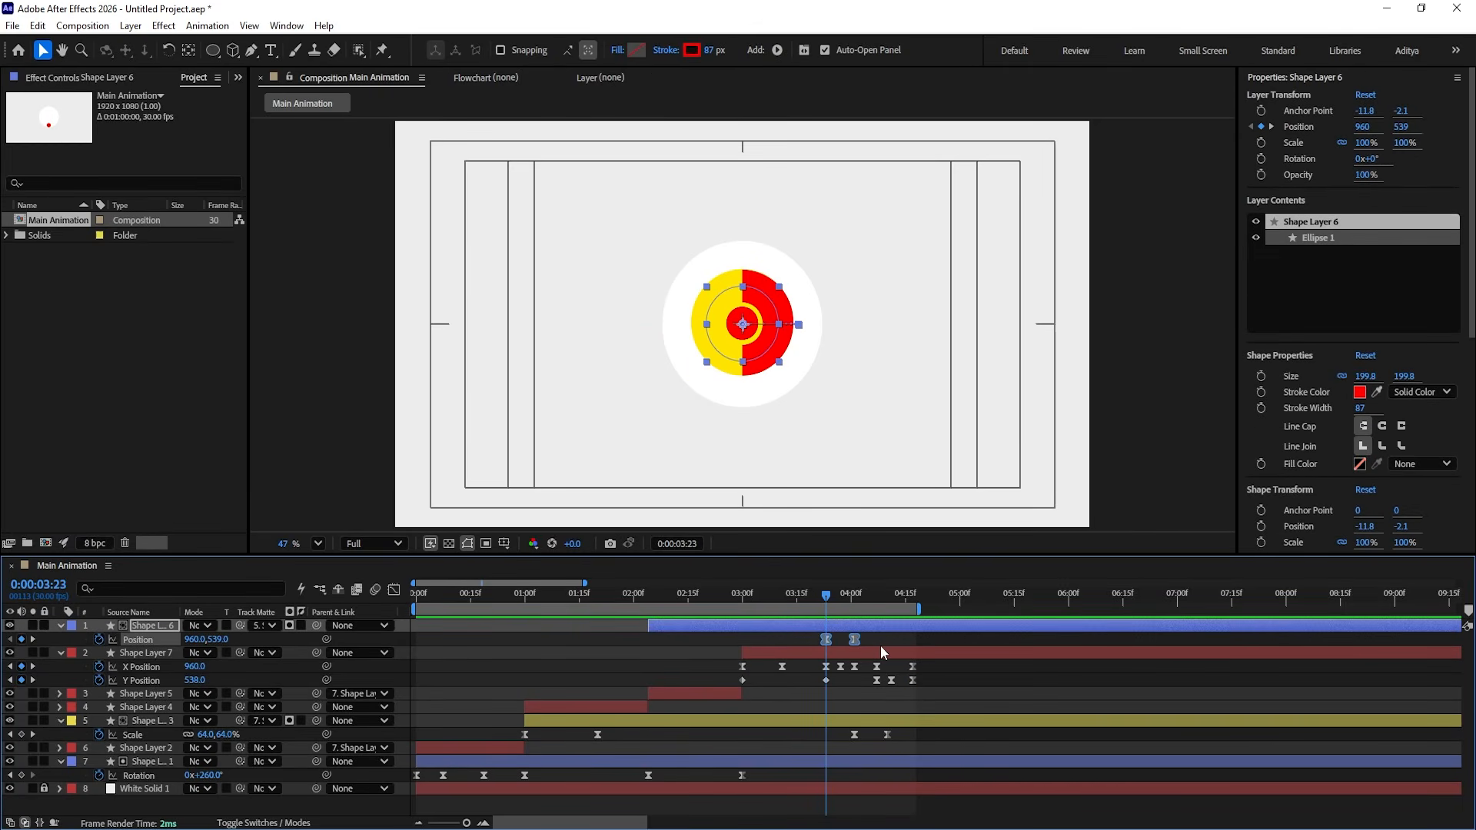
key(Delete)
Step: Preview the red circle's swing over the stationary half-ring, playing from 0:00:03:16 and 0:00:03:17
key(space)
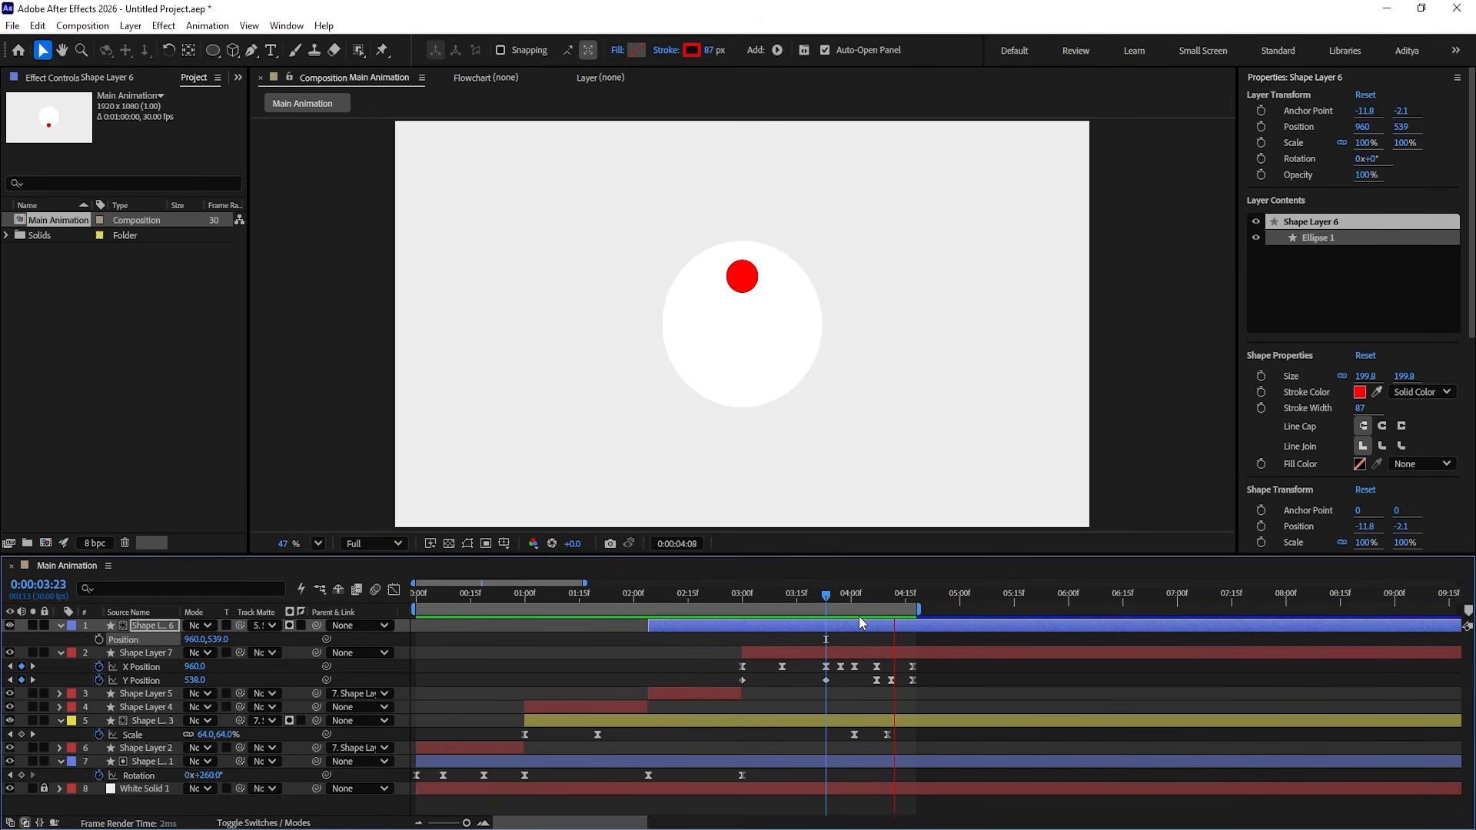
click(818, 597)
key(space)
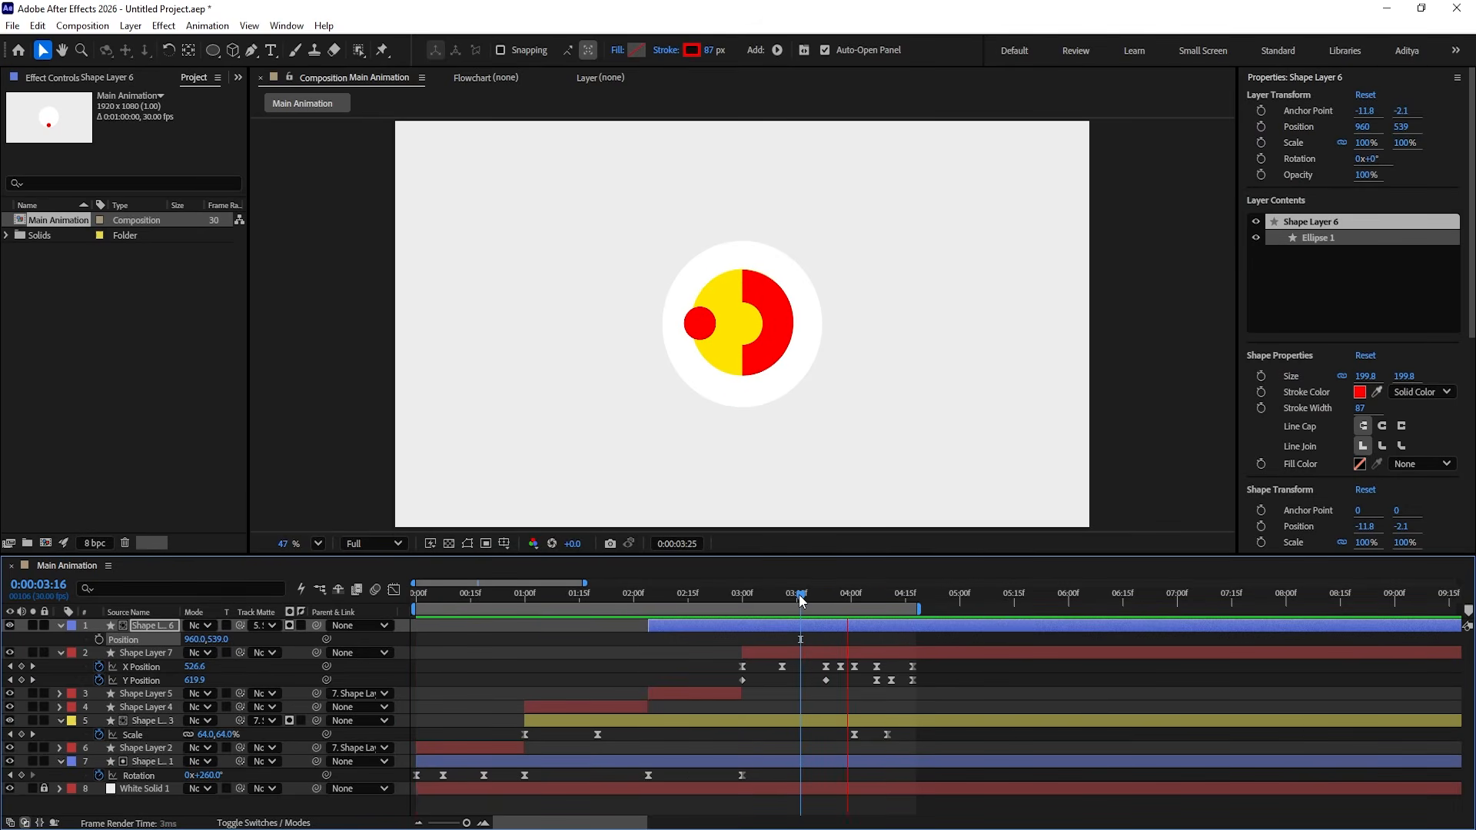
key(space)
key(space)
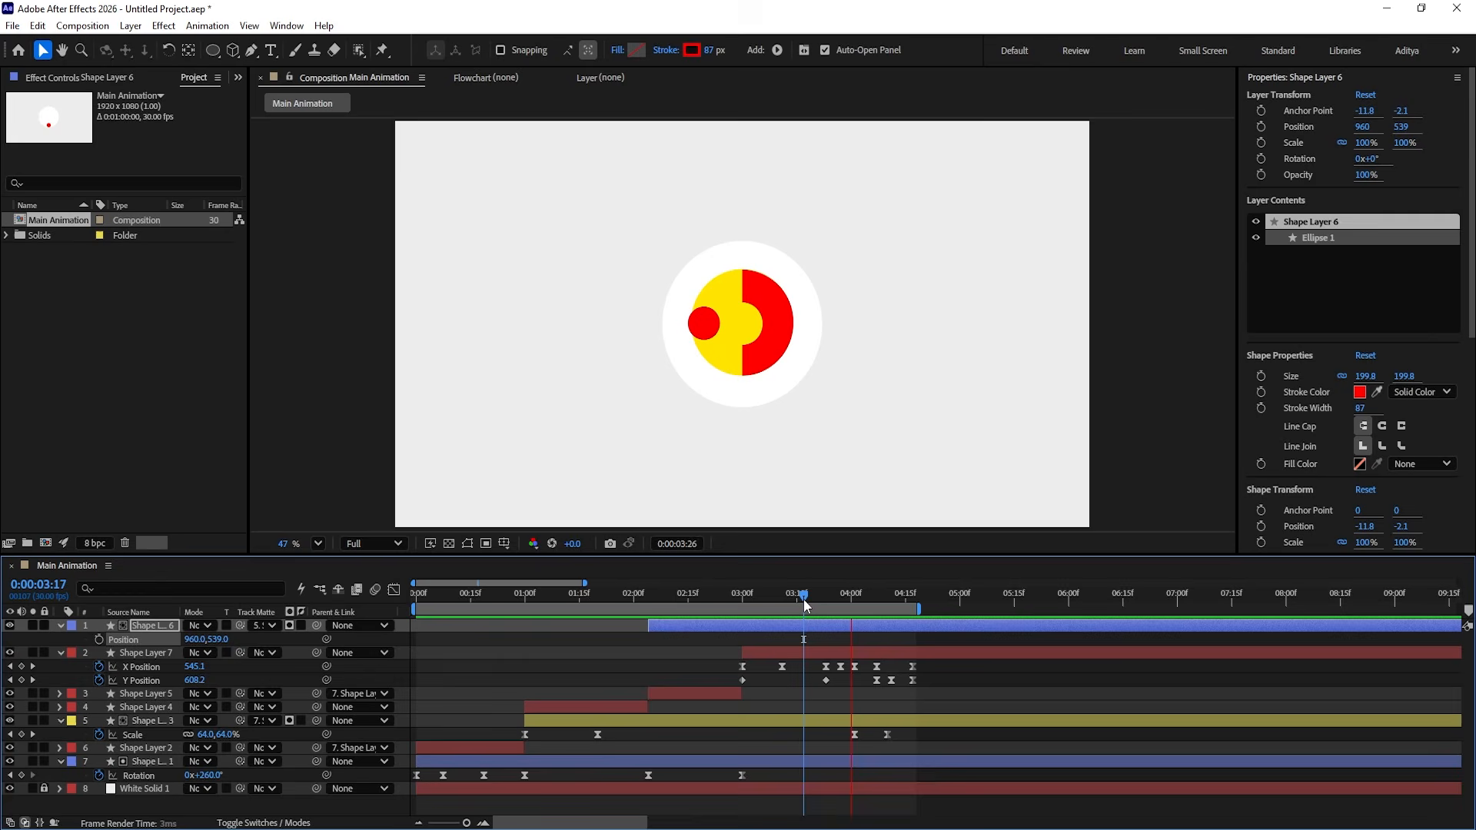
key(space)
Step: Duplicate Shape Layer 6, reveal the copy's End keyframes, and move its start to 0:00:03:00
drag(831, 599, 745, 609)
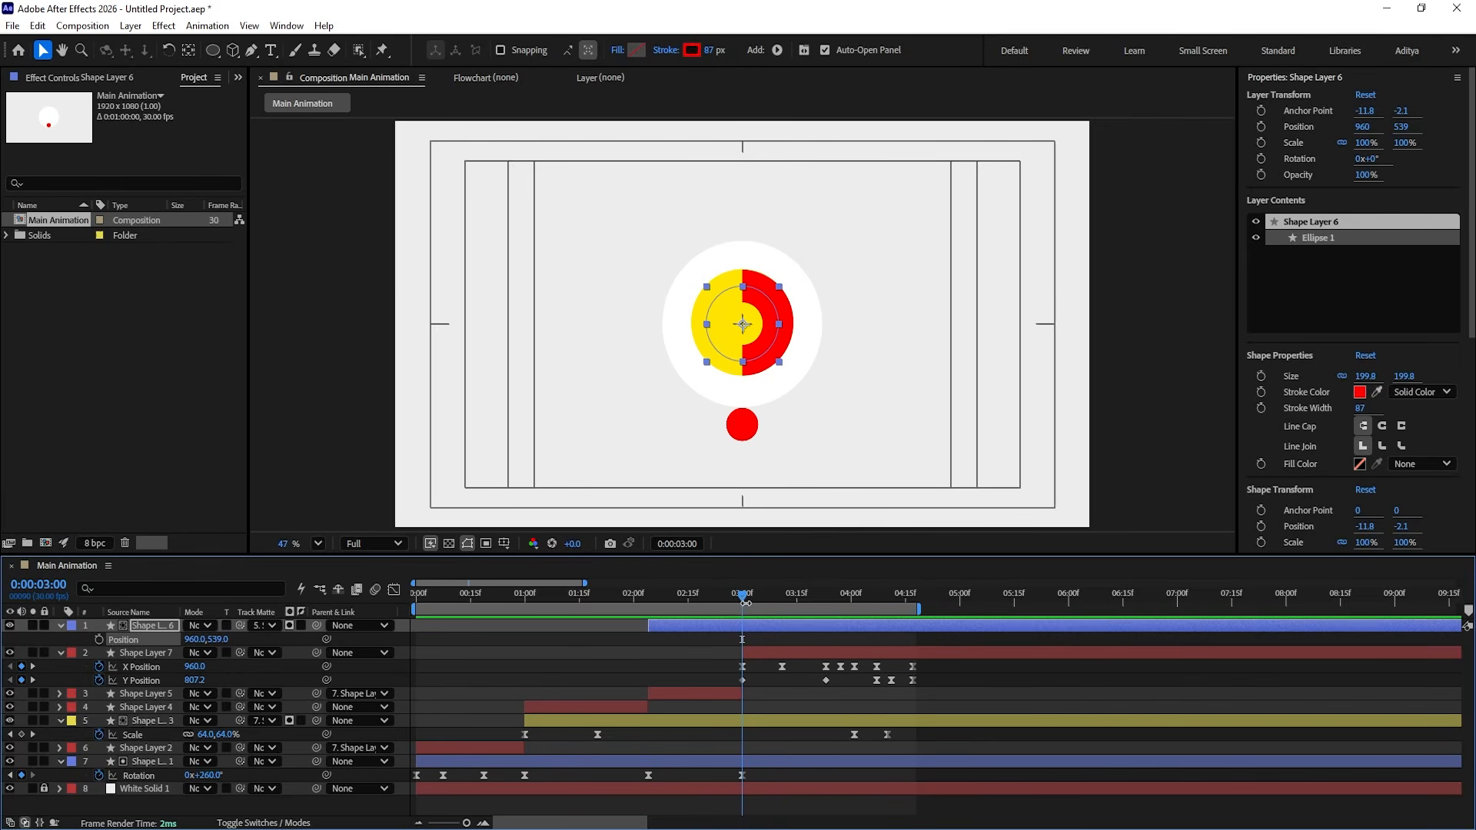
click(752, 643)
click(742, 627)
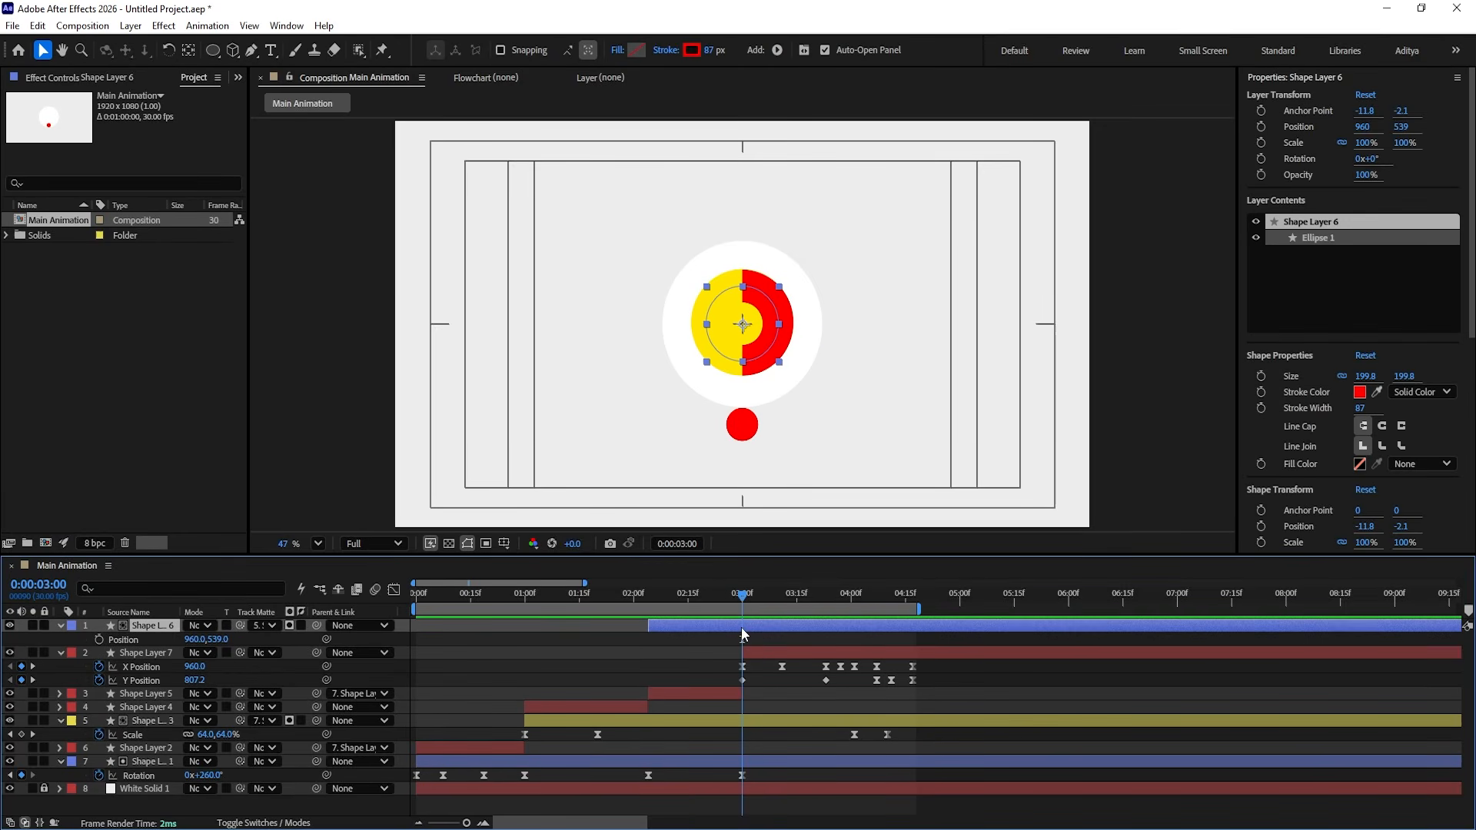
key(ctrl+d)
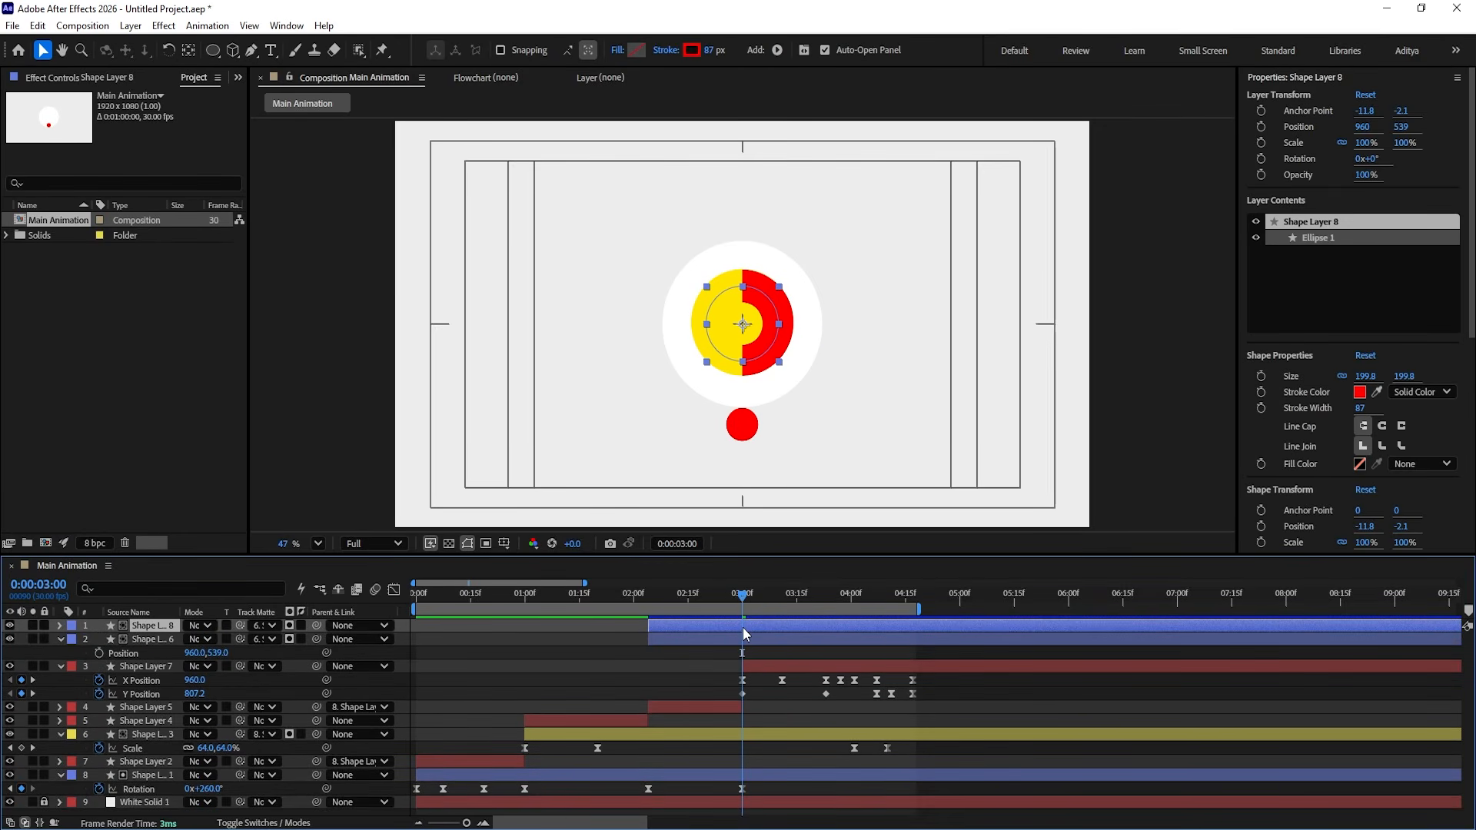
key(u)
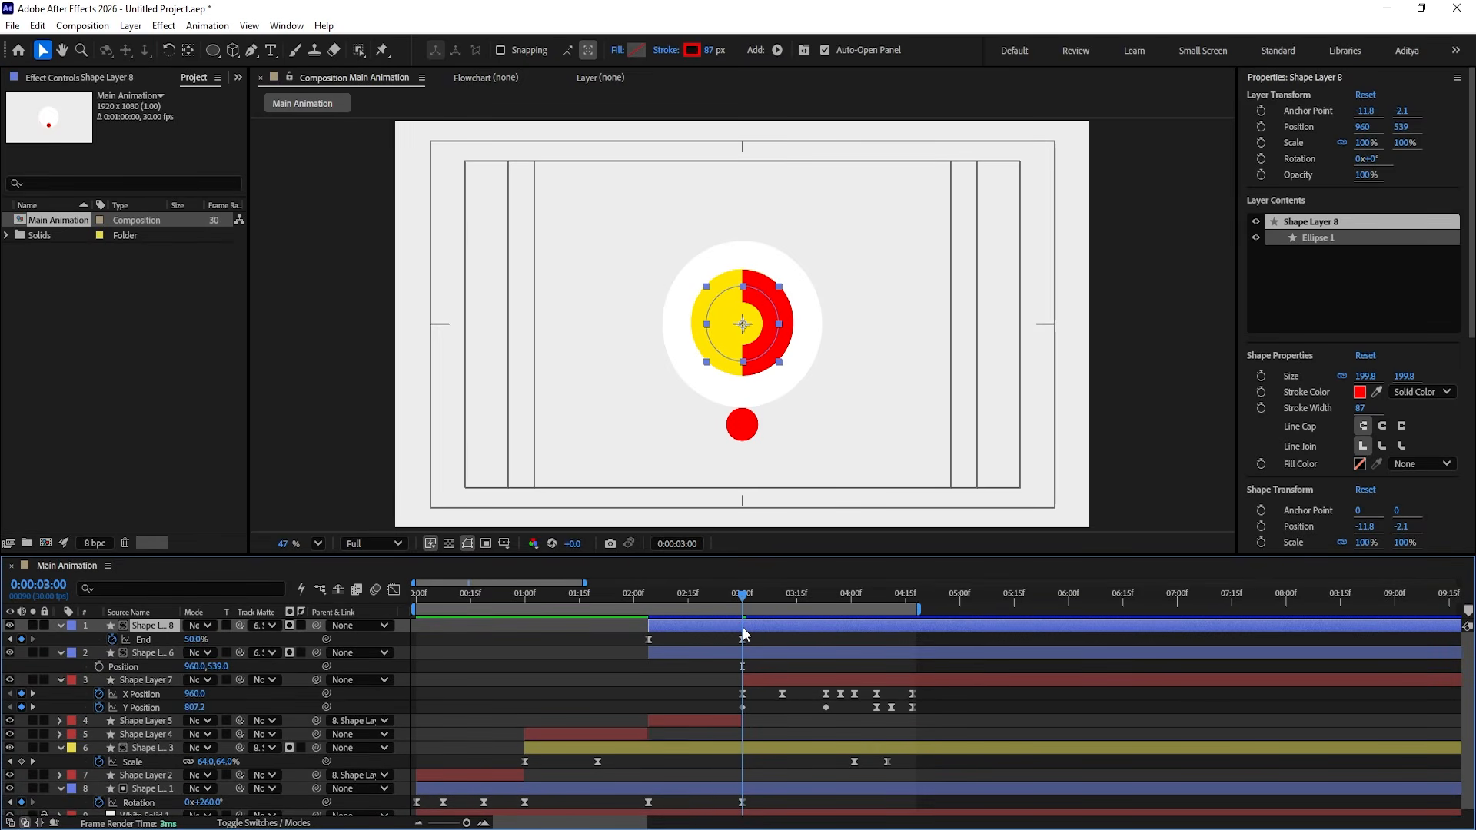
key(bracketleft)
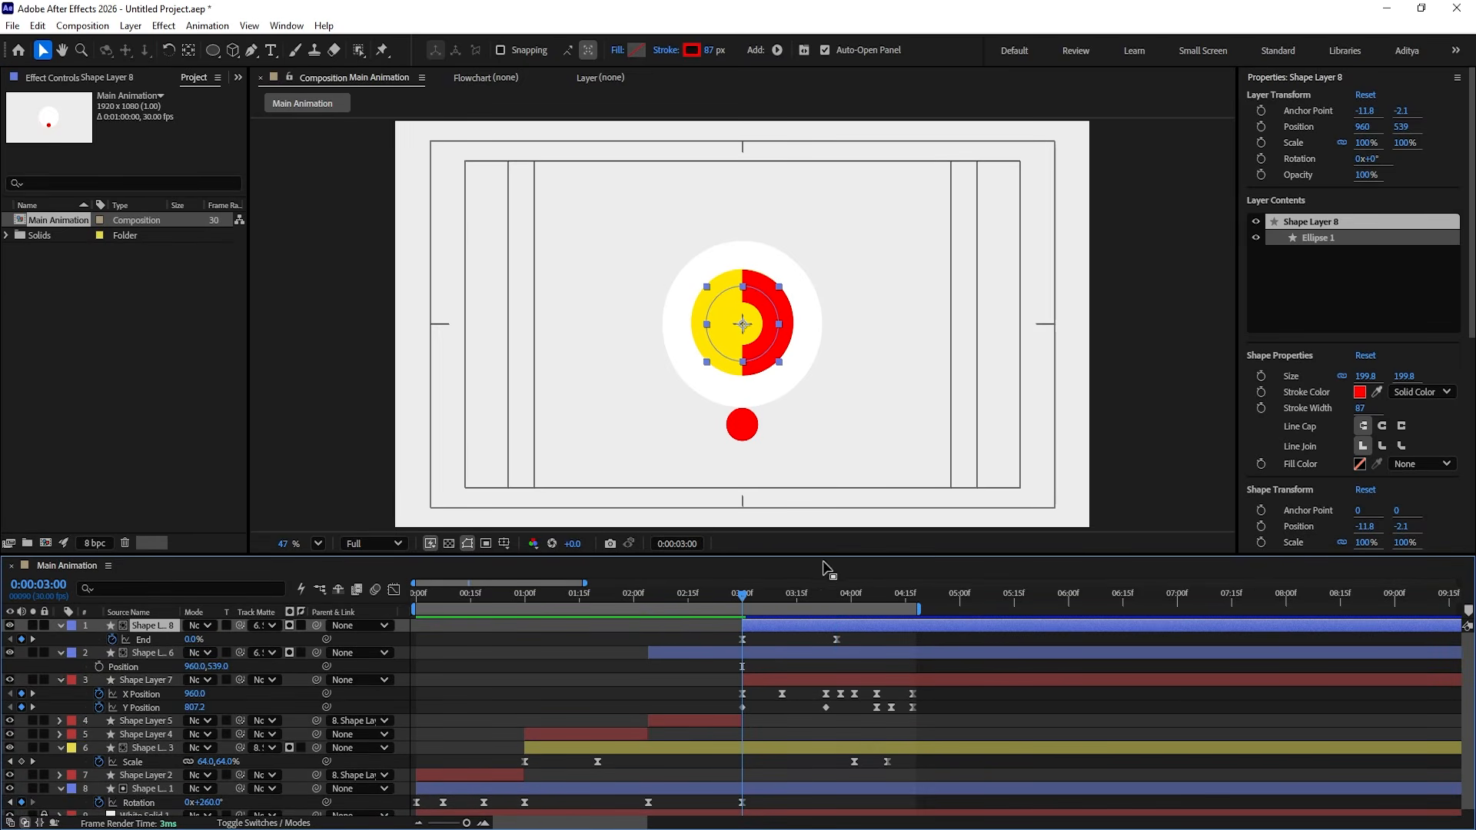
Step: Change Shape Layer 8's stroke colour to the centre circle's yellow, FFE400
click(697, 50)
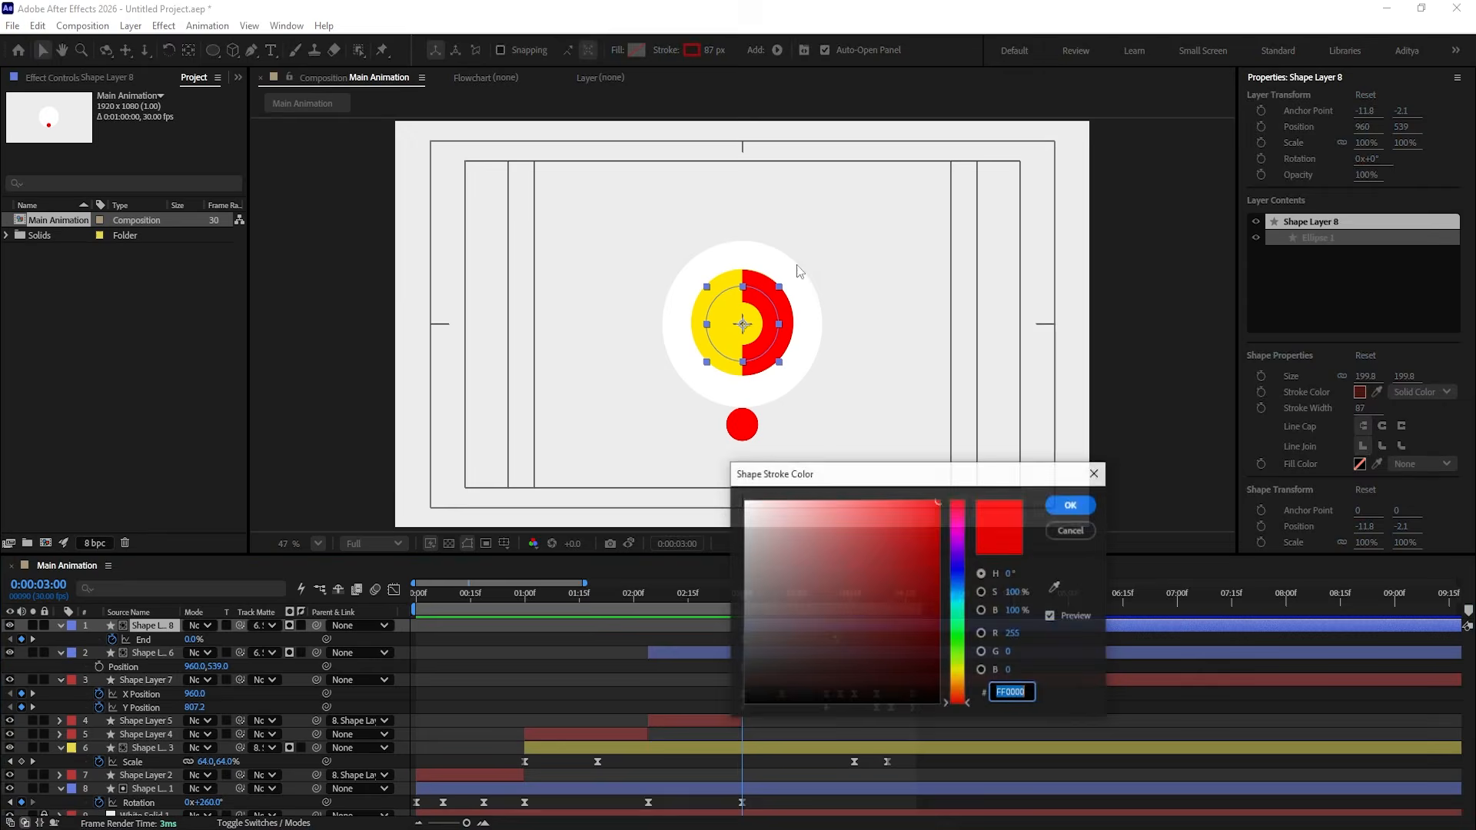
click(1055, 588)
click(719, 311)
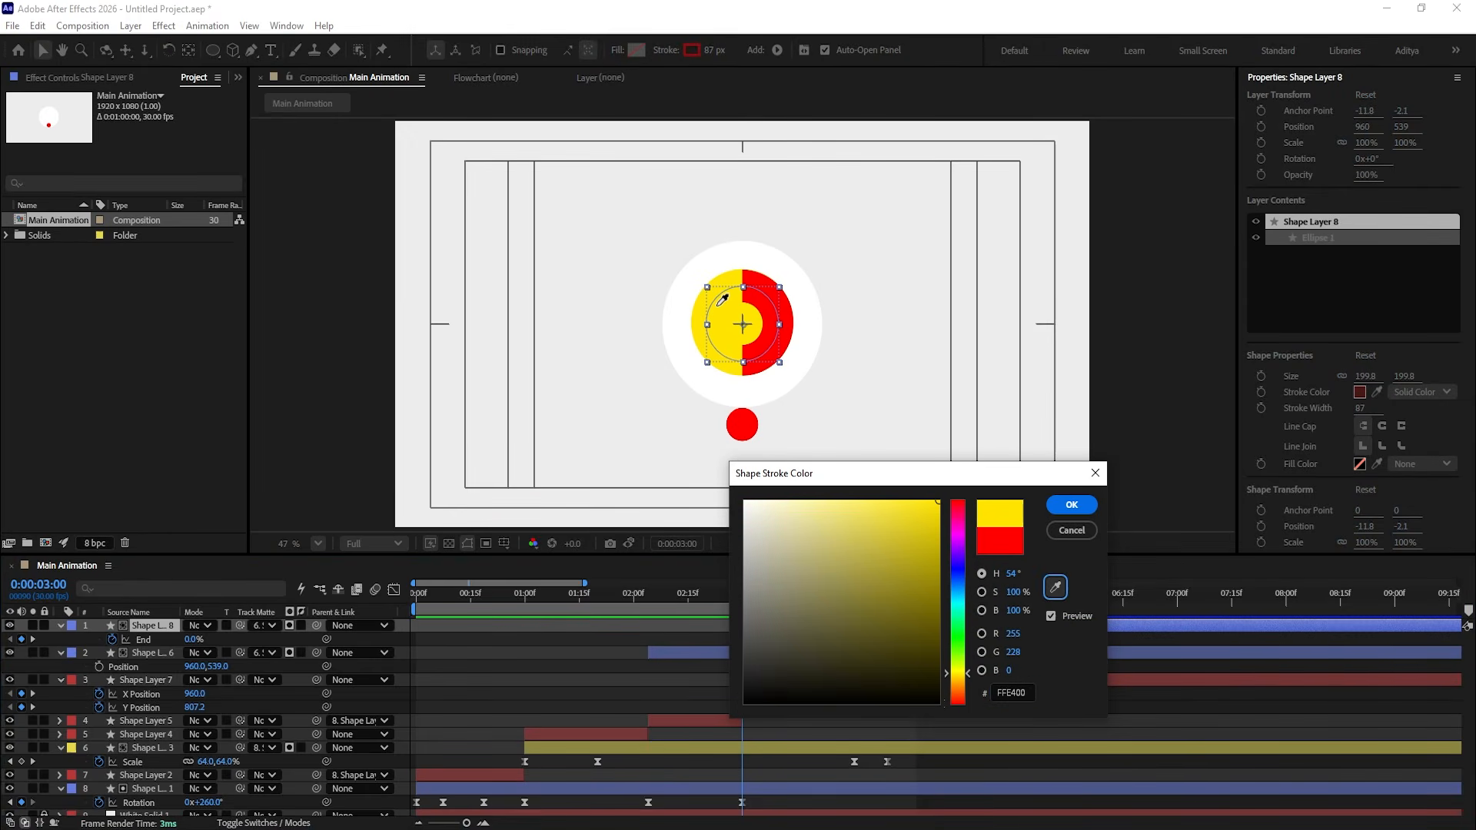
click(1096, 506)
Step: Preview the yellow wipe over the red half-ring from 0:00:03:00 and inspect it at 0:00:03:23
key(space)
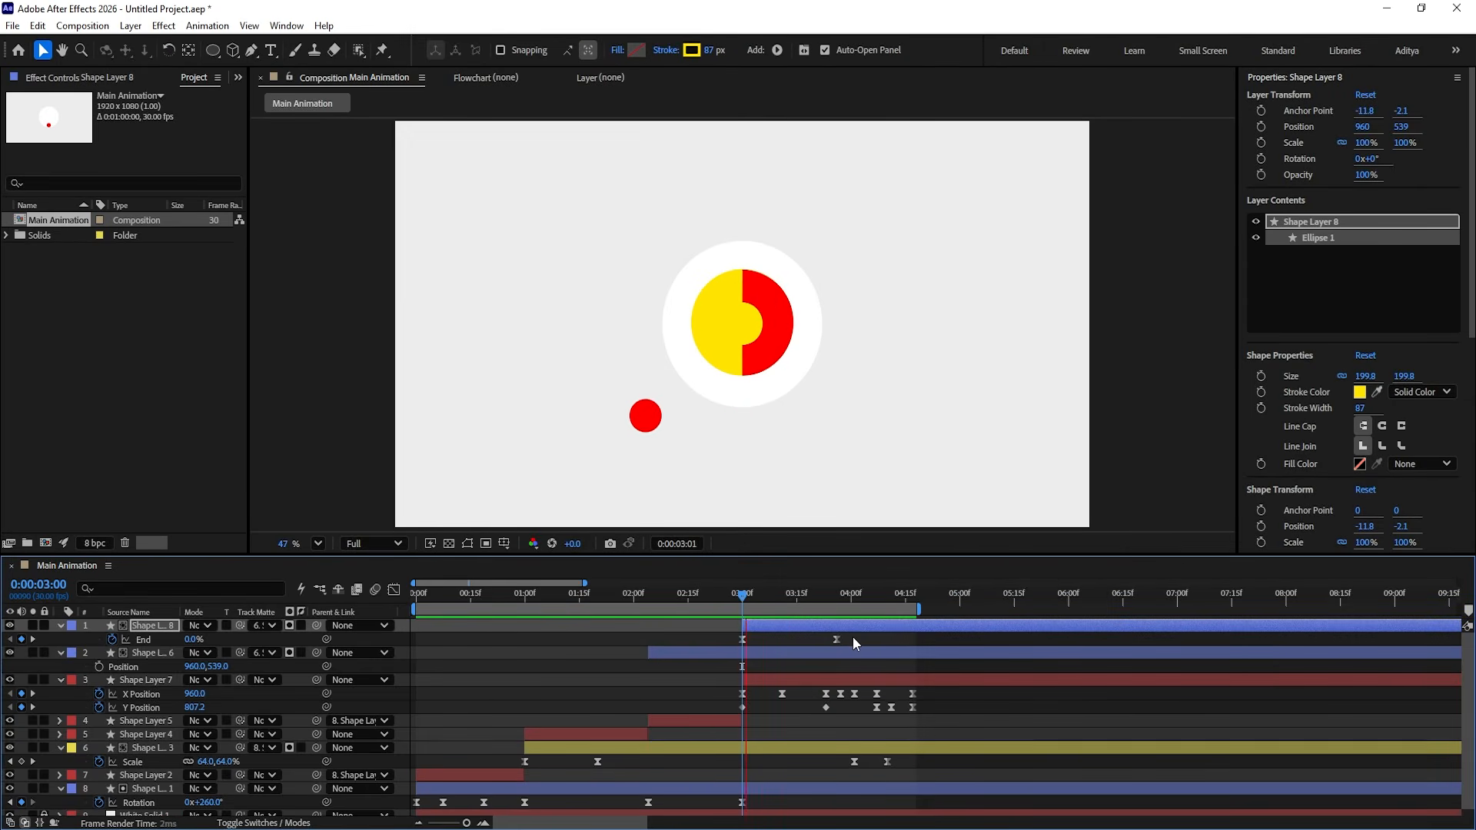
key(space)
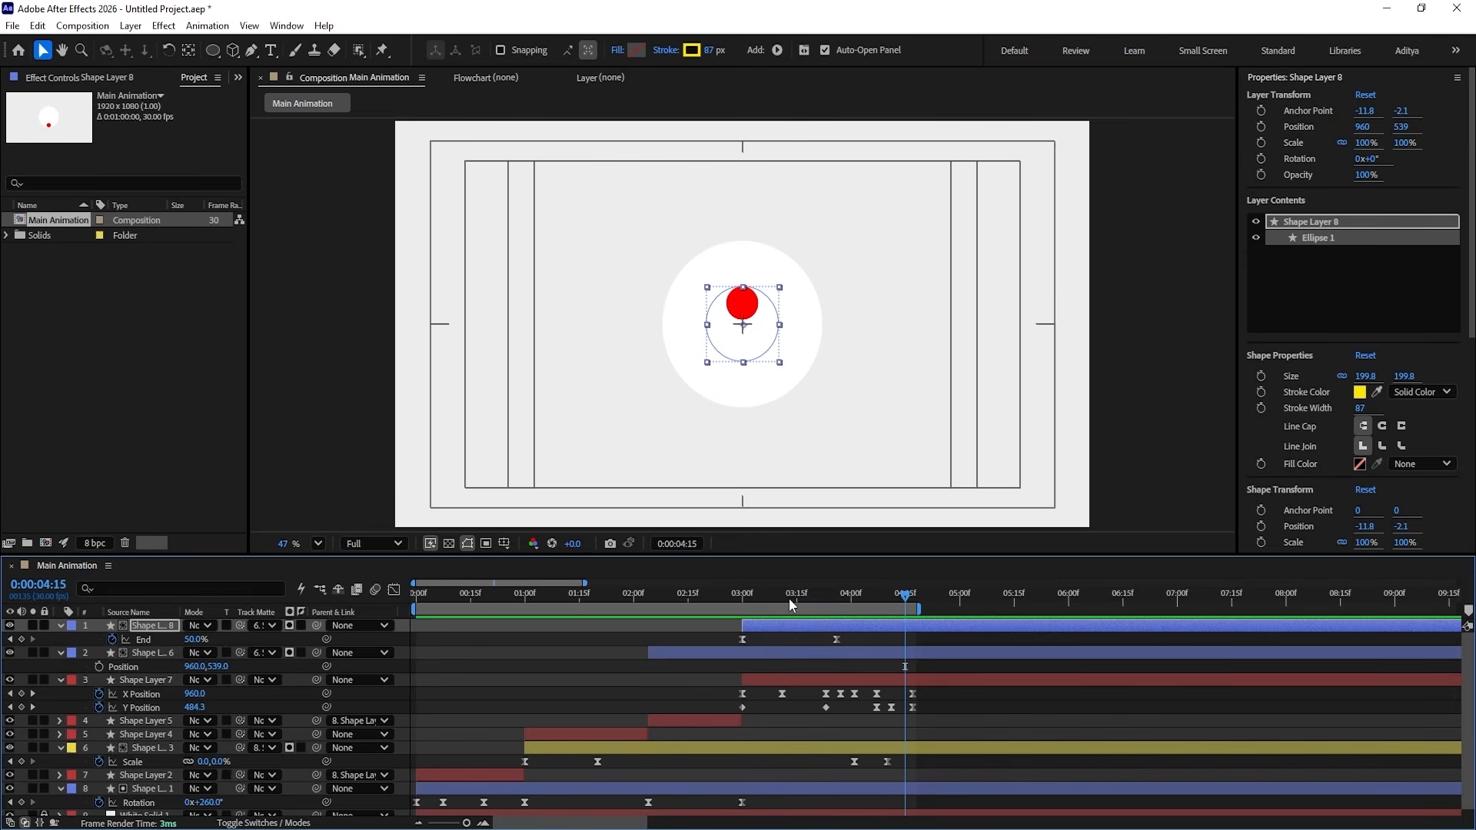
drag(790, 599, 825, 609)
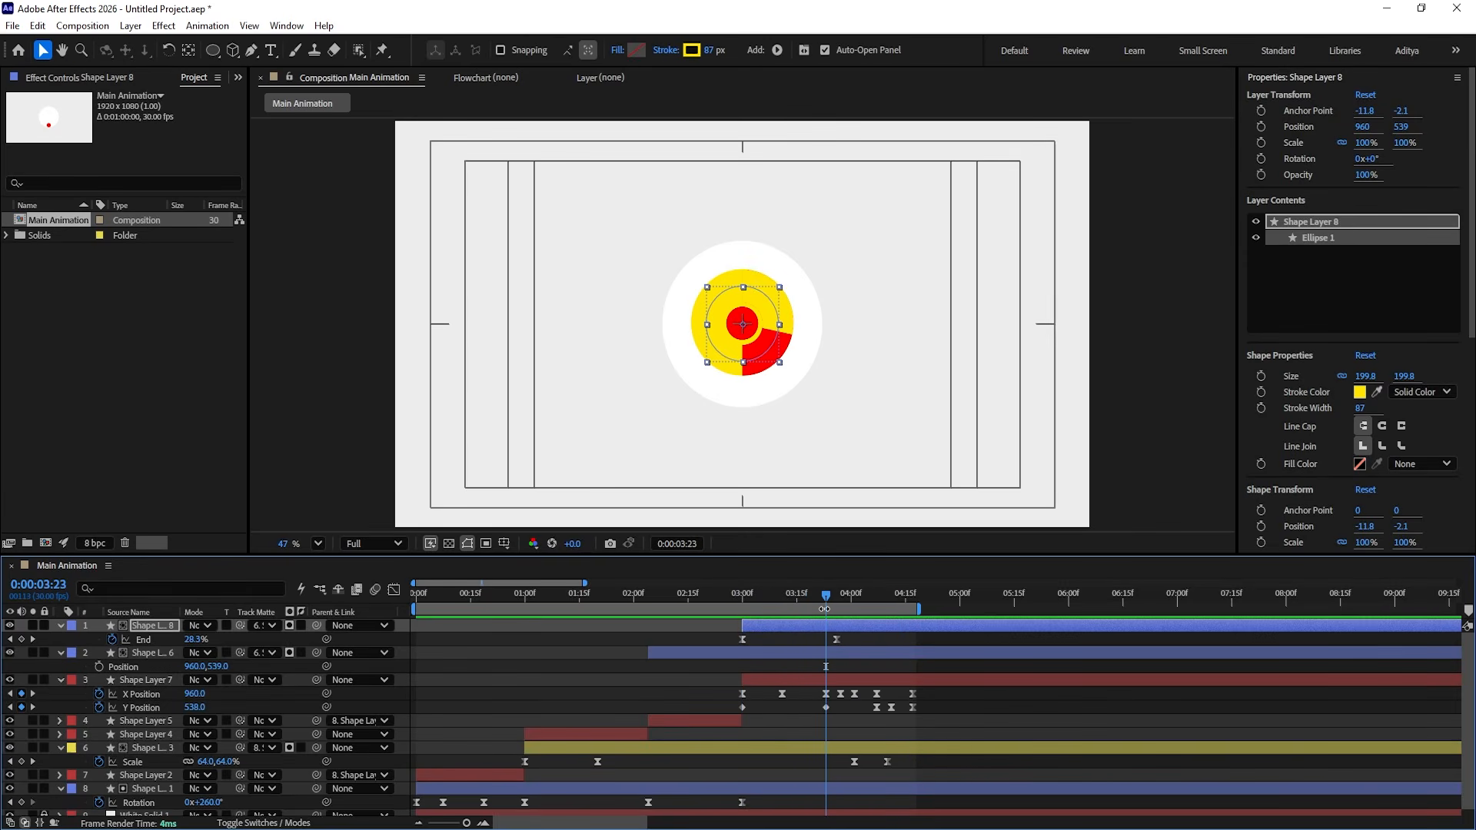
Step: Move Shape Layer 8's start and its End keyframes to 0:00:03:23 and preview the delayed yellow wipe
key([)
drag(919, 645, 814, 643)
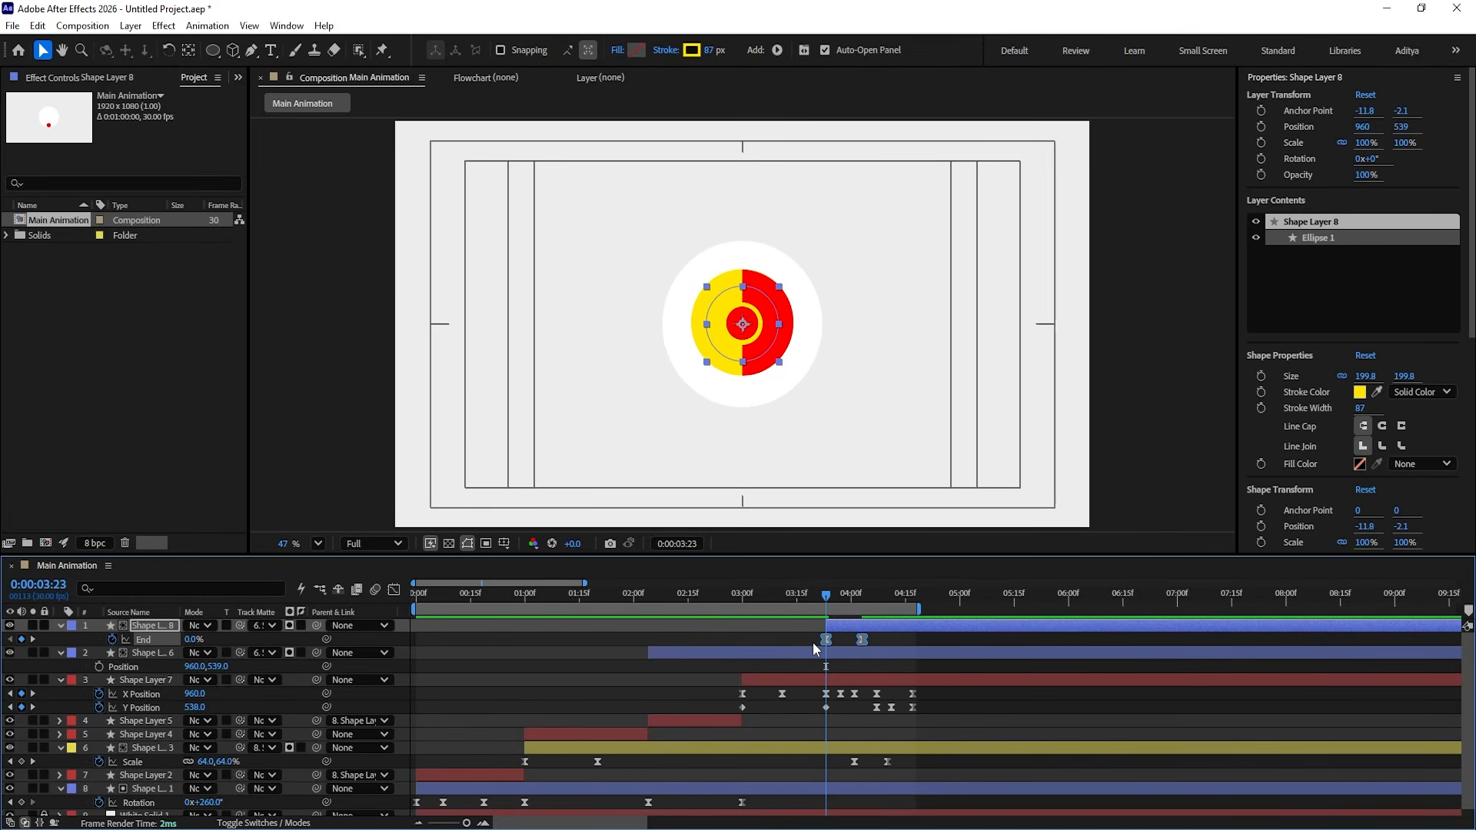
key(space)
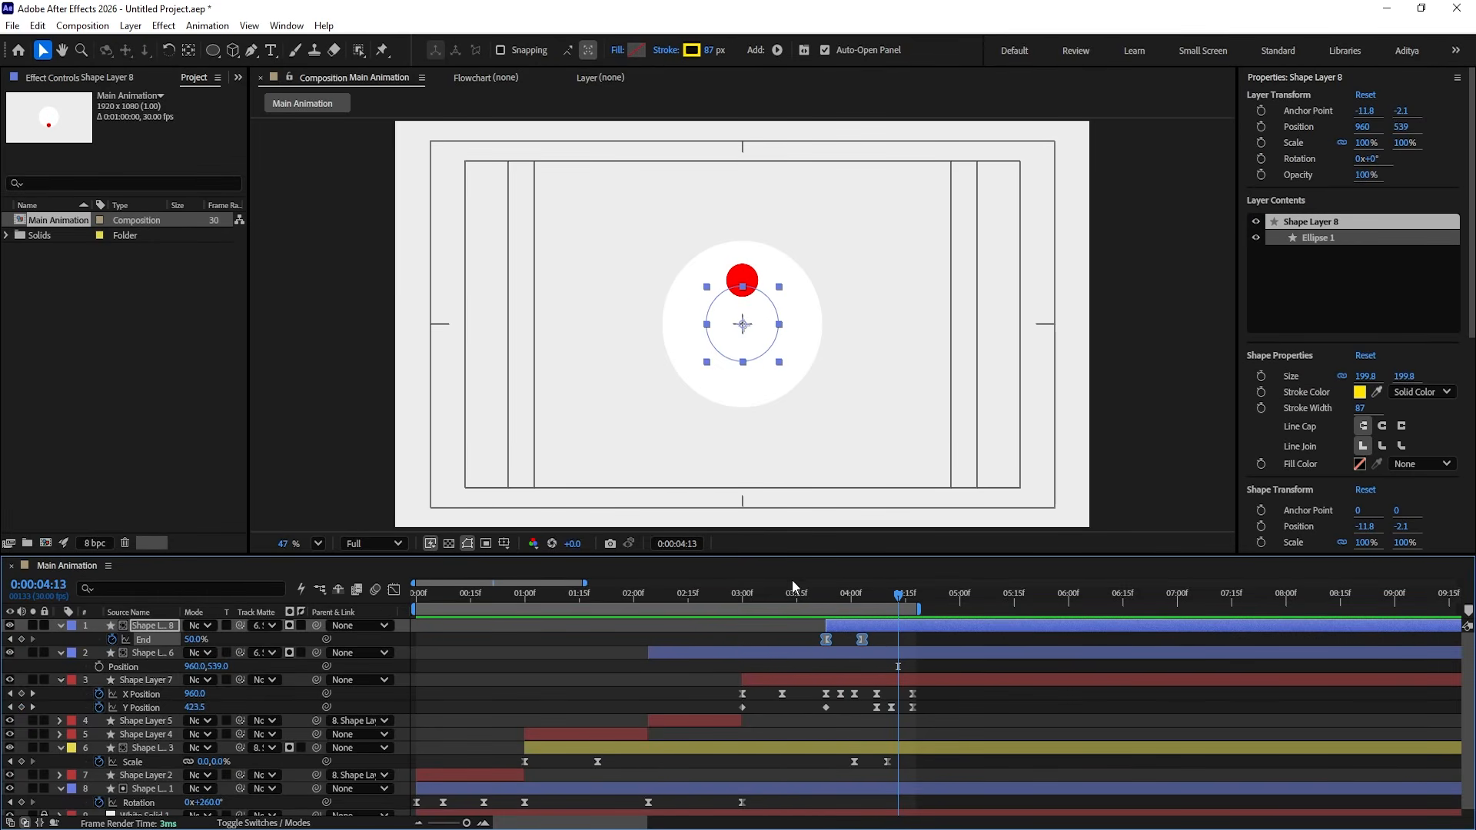
click(750, 592)
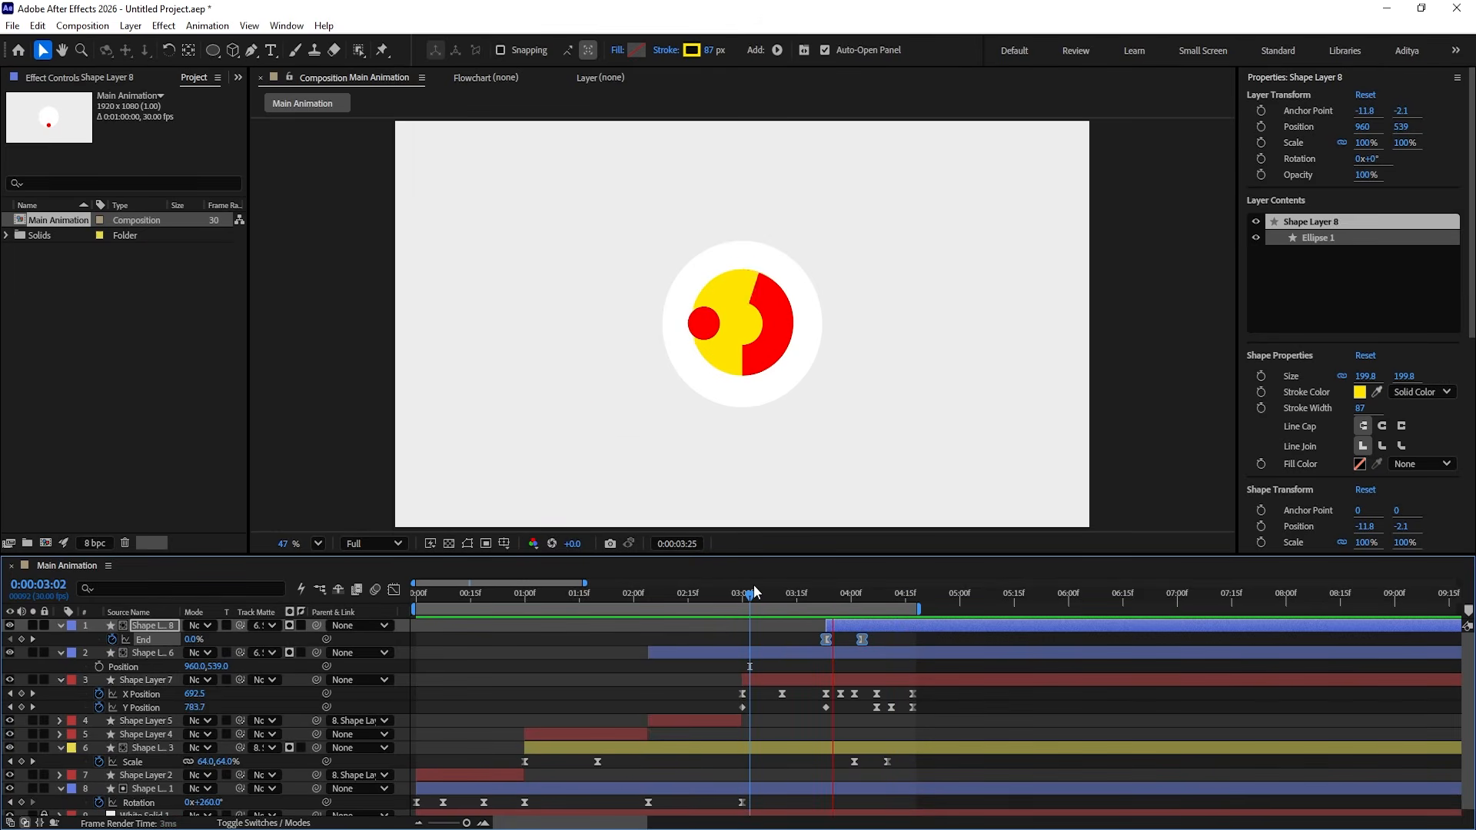
key(space)
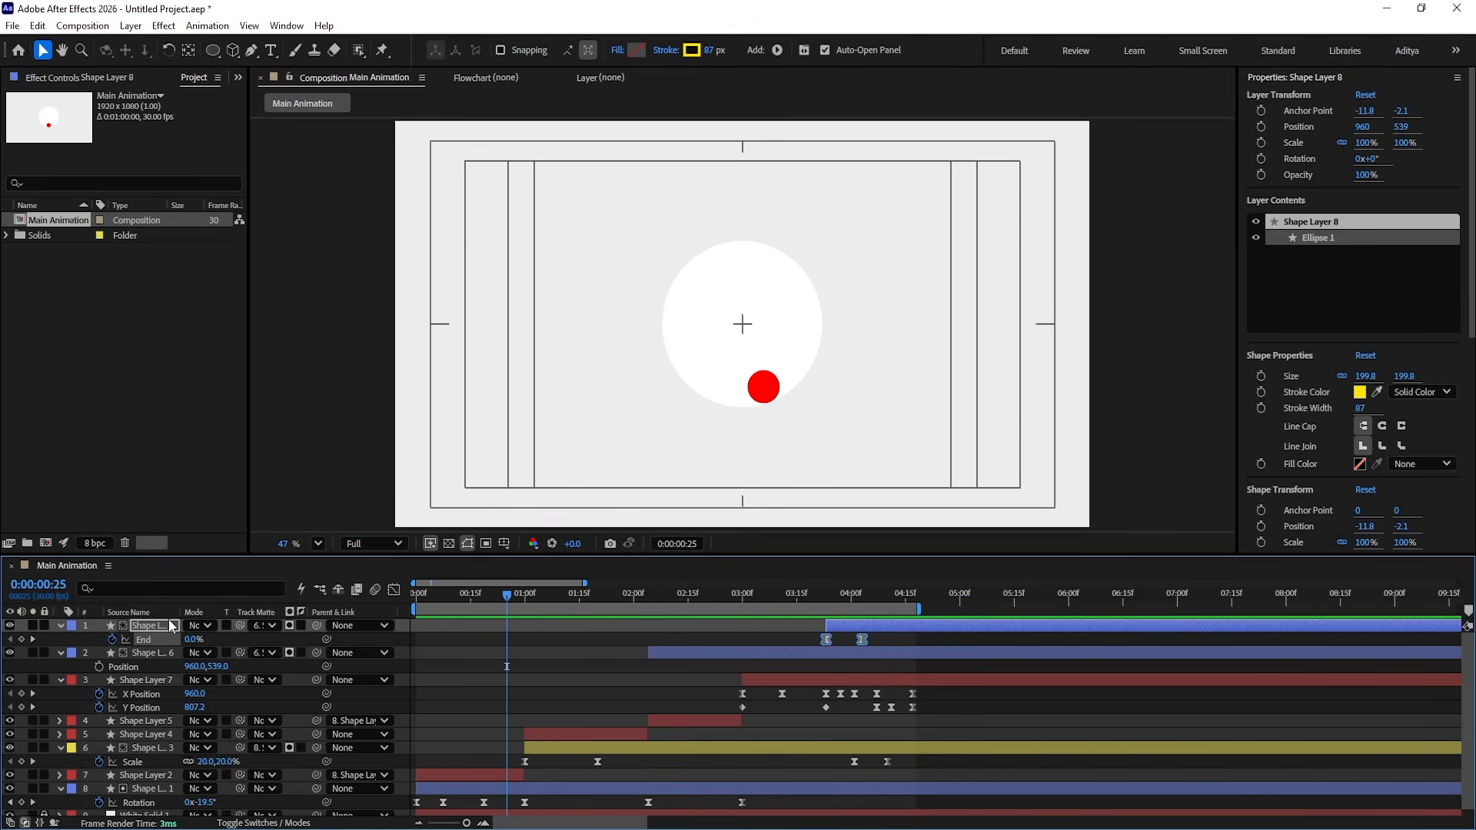
Step: Enable motion blur on all the shape layers, collapse their keyframed properties, and preview the animation from the start
key(F4)
key(ctrl+a)
click(247, 625)
click(488, 635)
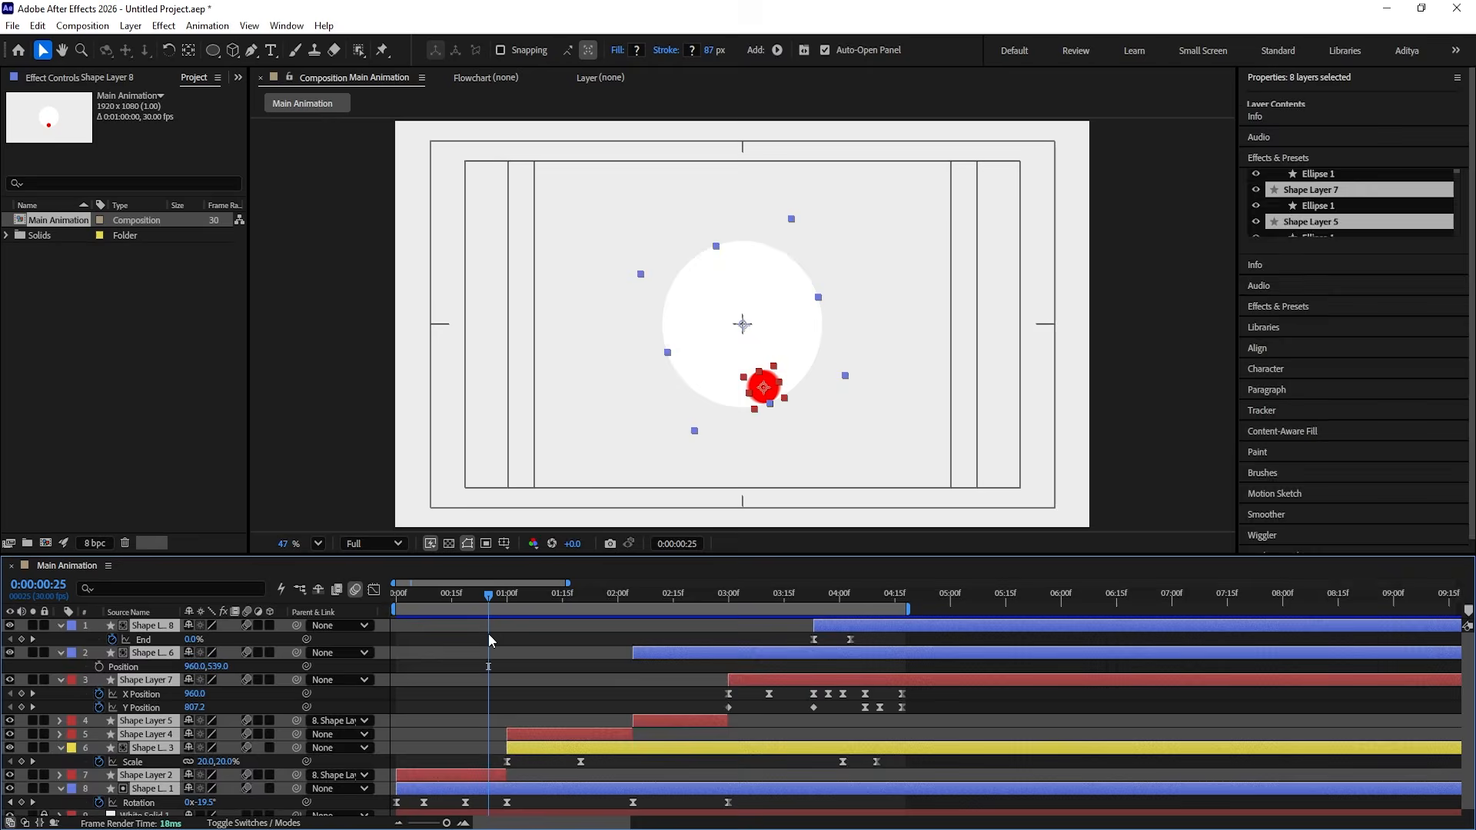
key(u)
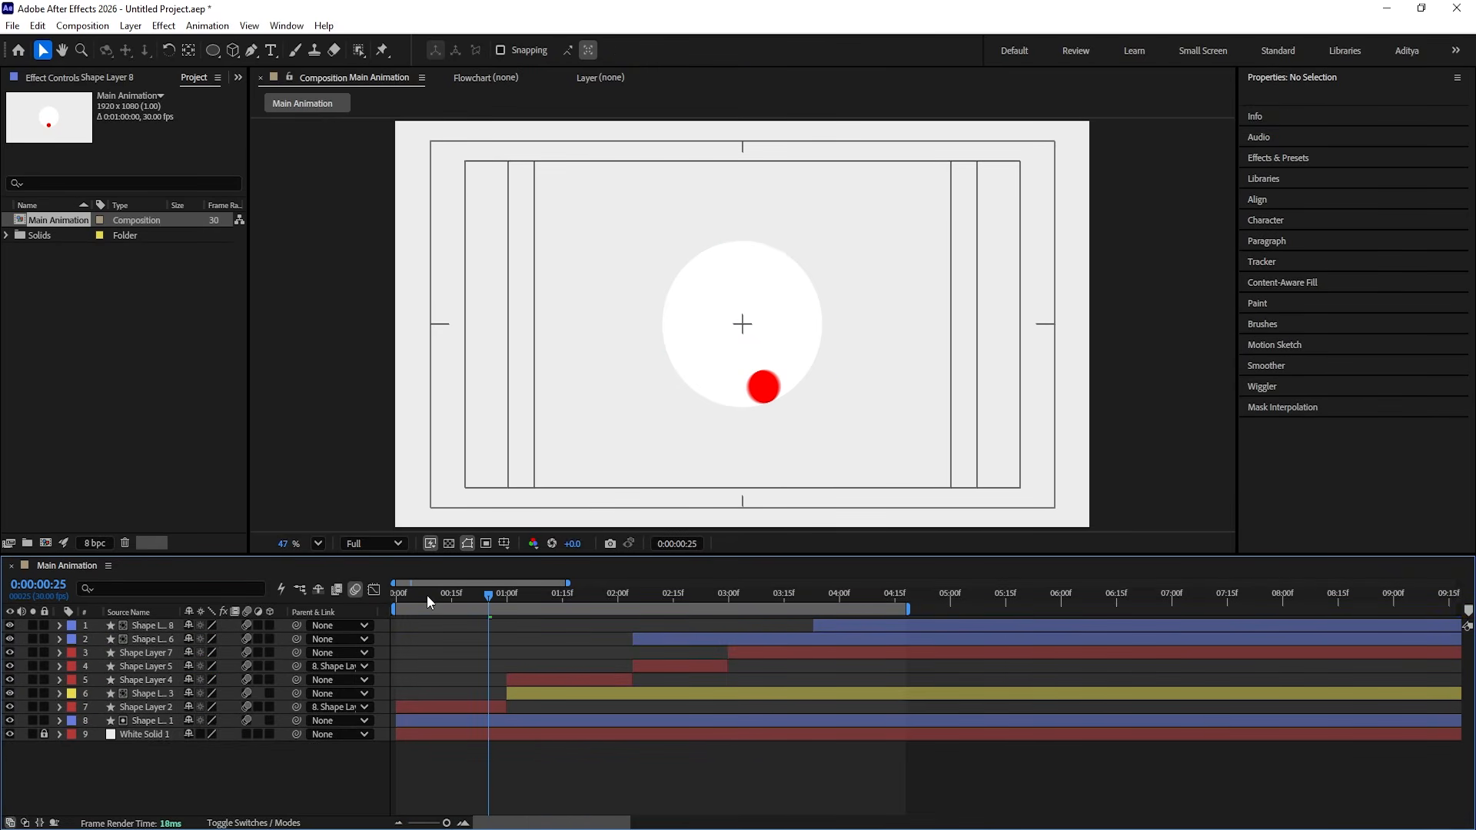
key(space)
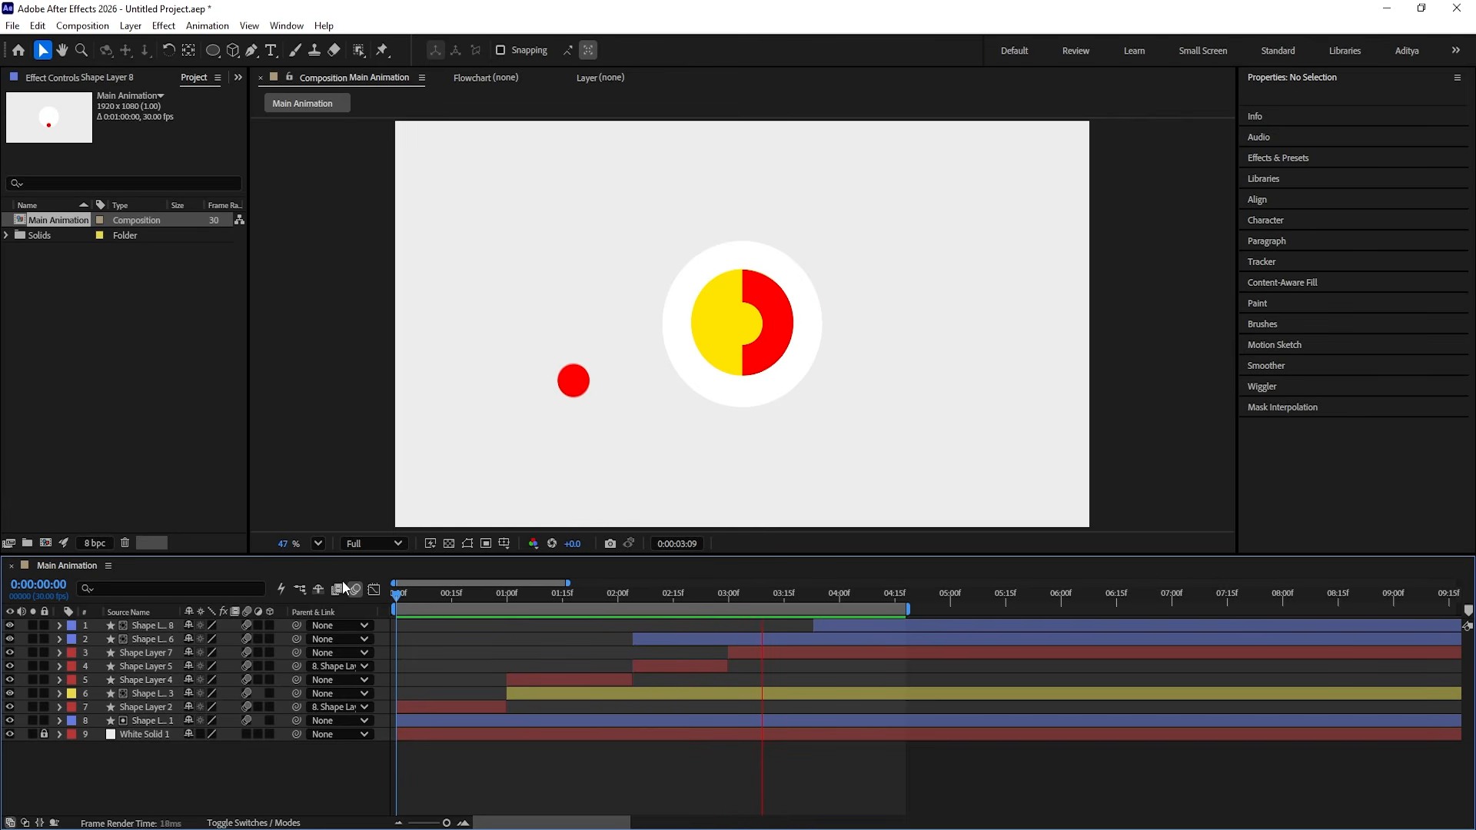
key(space)
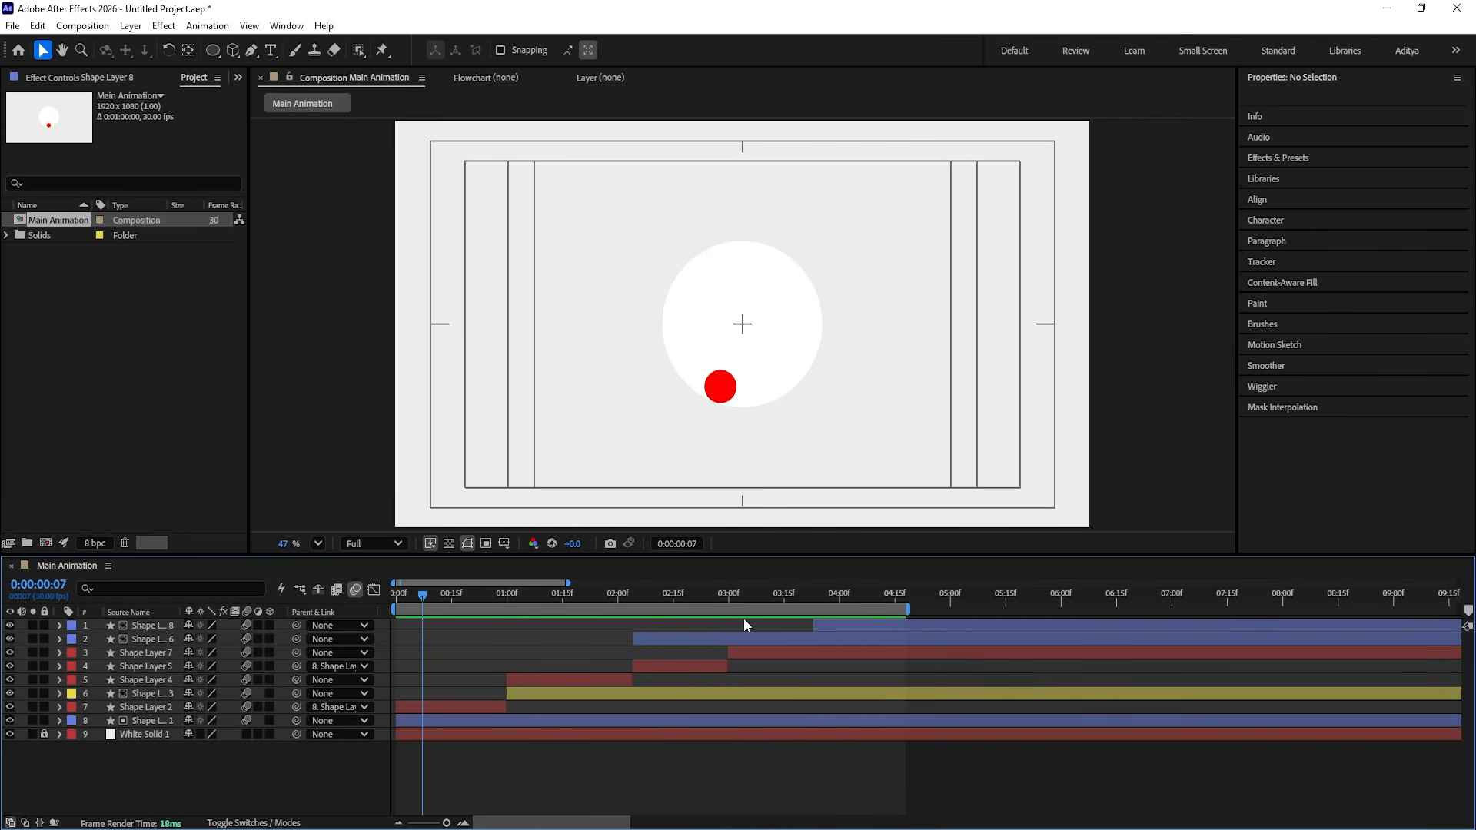
Step: Inspect the animation at 0:00:03:23 and delete Shape Layer 8
drag(738, 605, 813, 601)
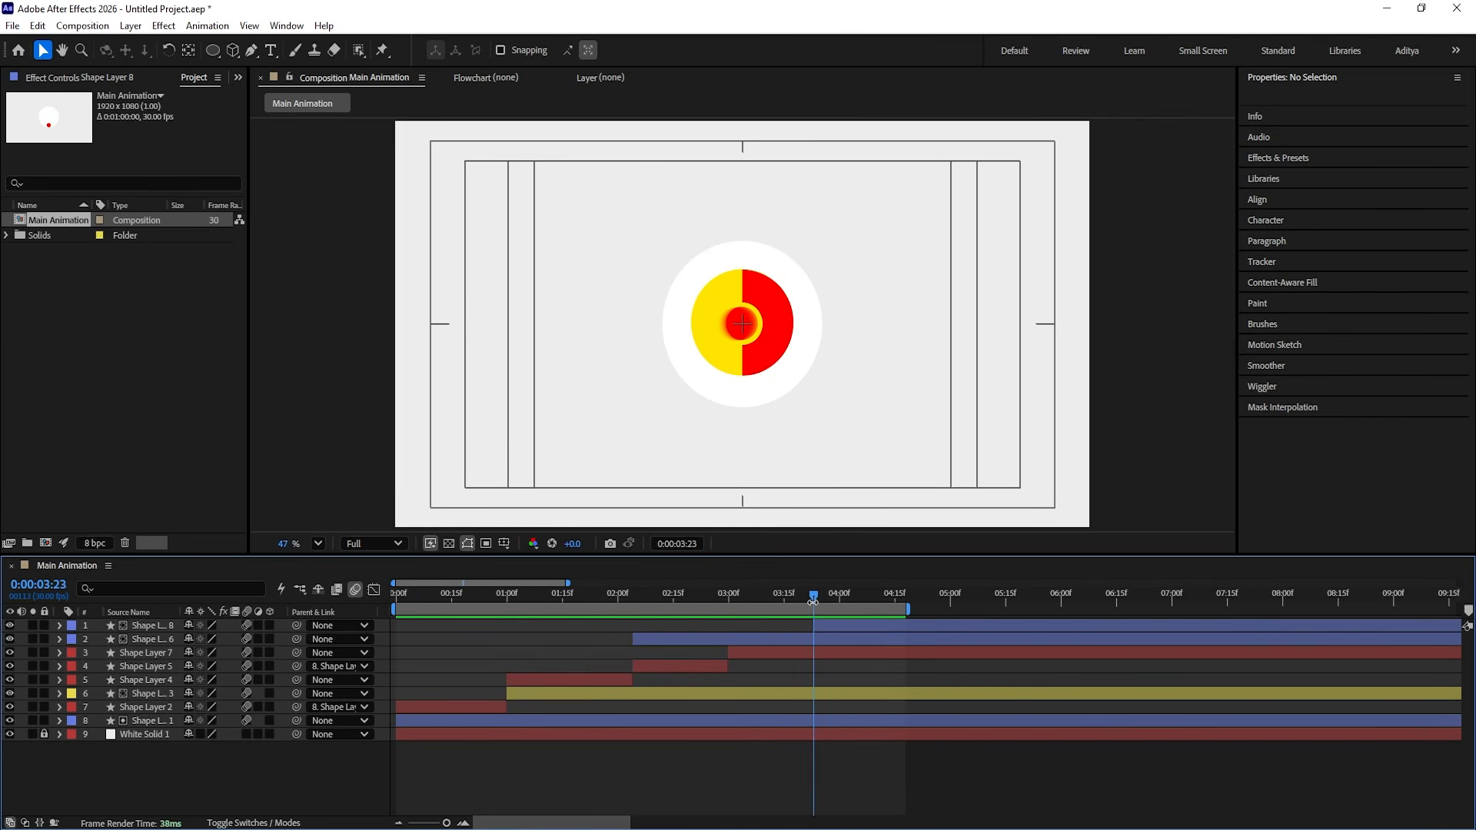
click(823, 629)
key(Delete)
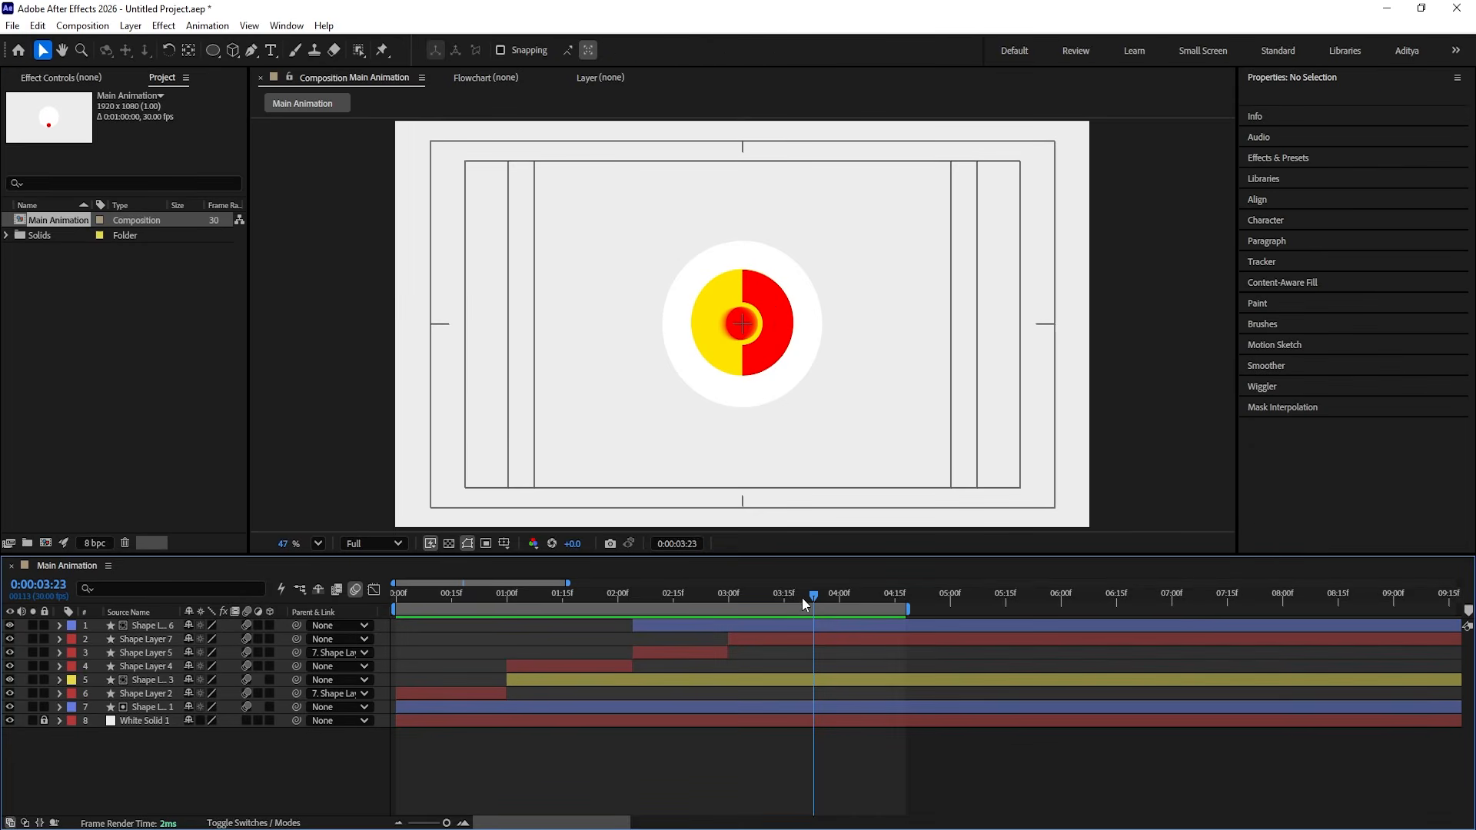
Step: Add a Rotation keyframe of 0x+0.0° to Shape Layer 6 at 0:00:03:00 and play from there
click(788, 594)
drag(788, 595, 732, 601)
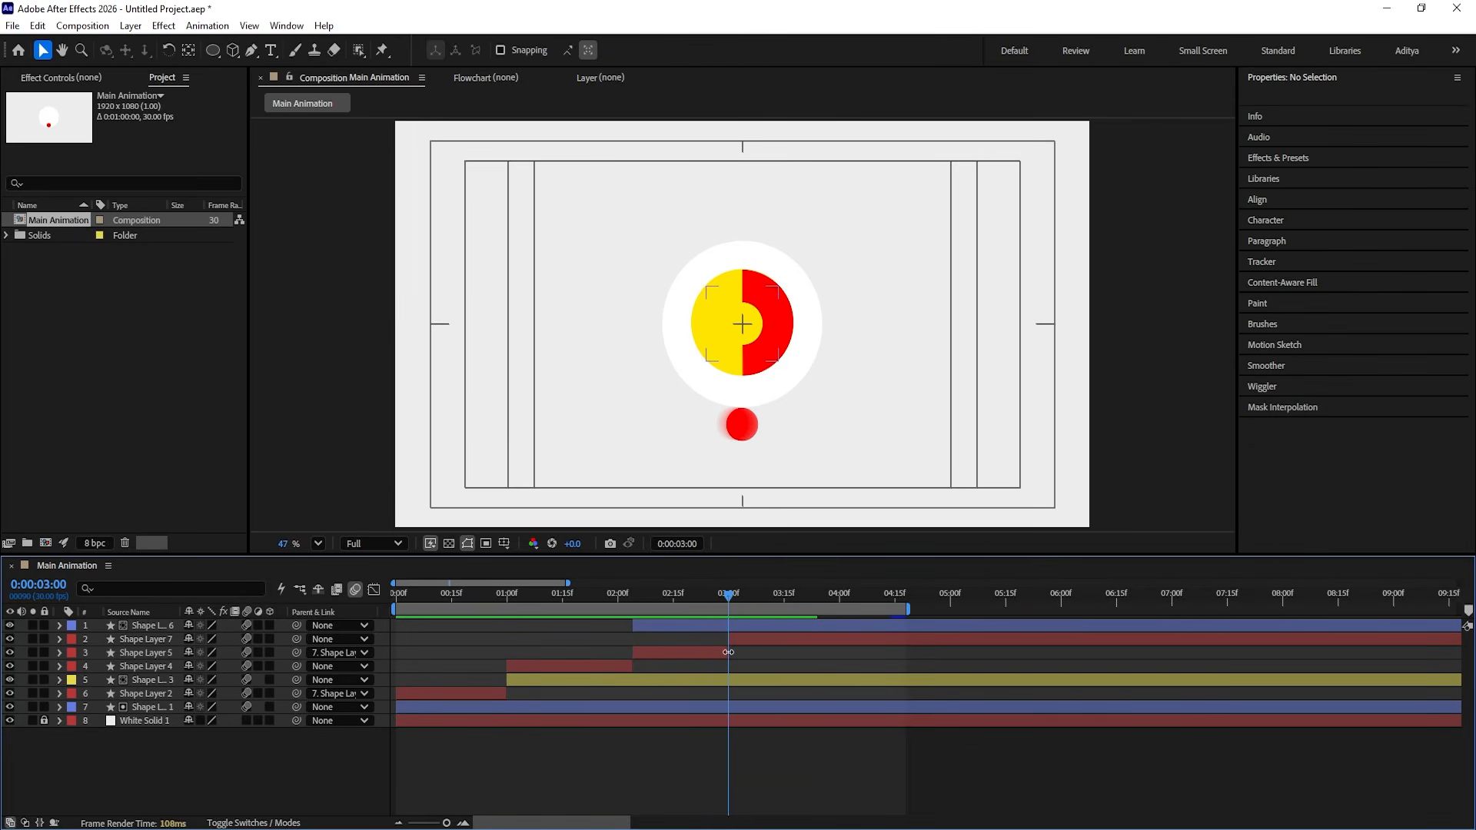
click(708, 627)
key(r)
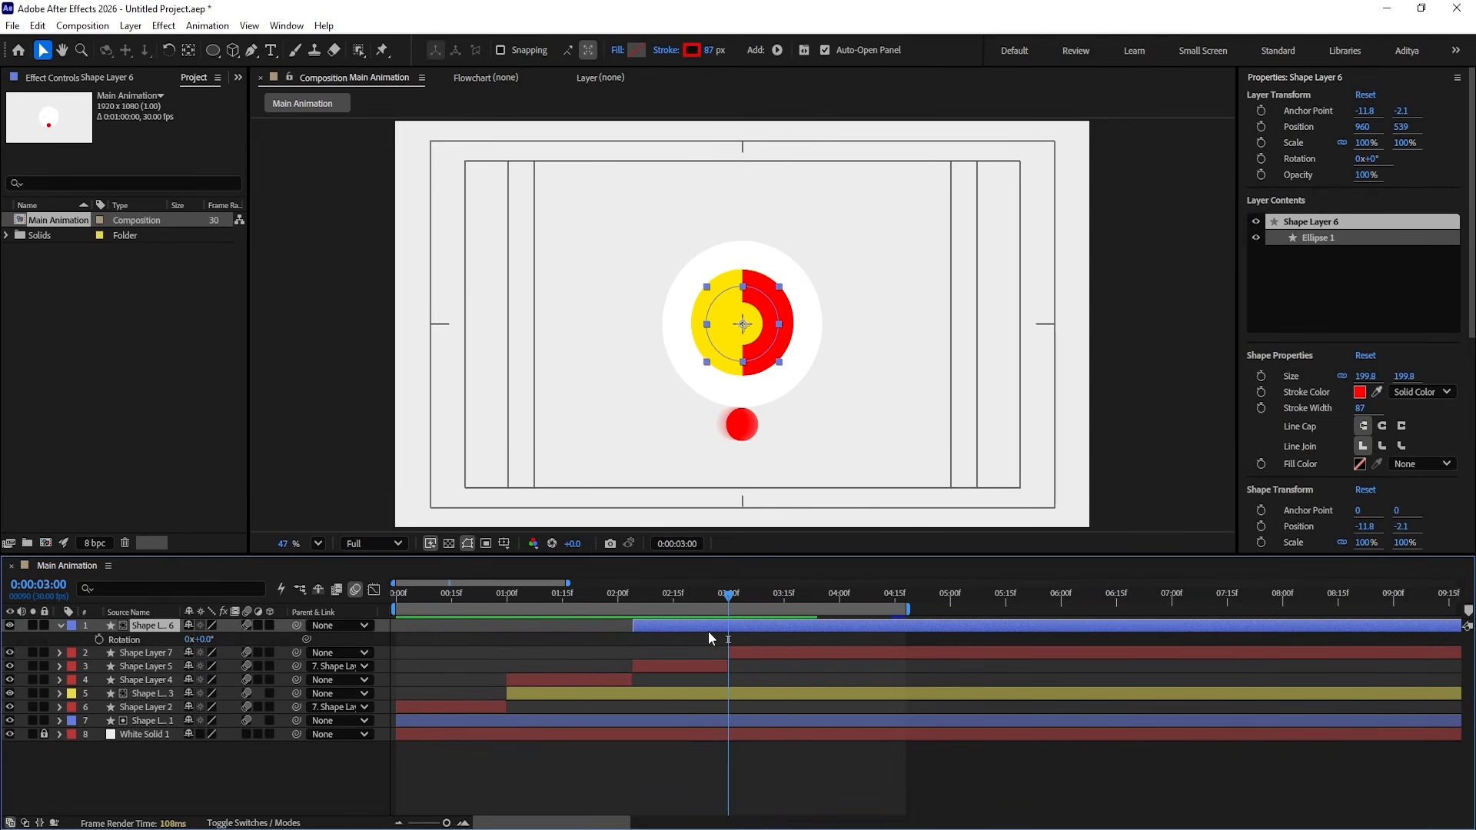
click(98, 639)
key(space)
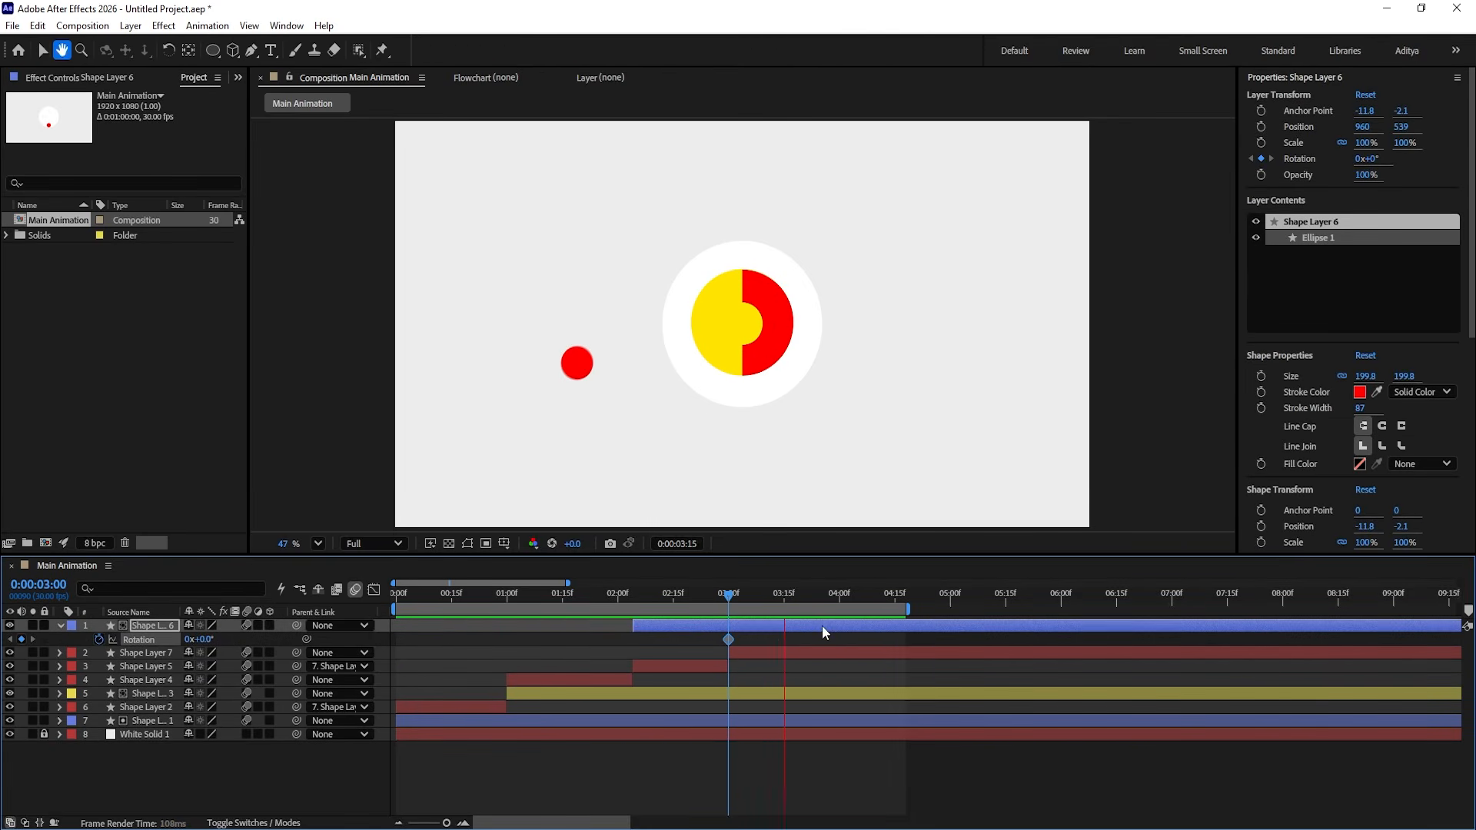
Step: At 0:00:03:23, set Shape Layer 6's Rotation to one full turn and ease both rotation keyframes
drag(783, 597, 810, 597)
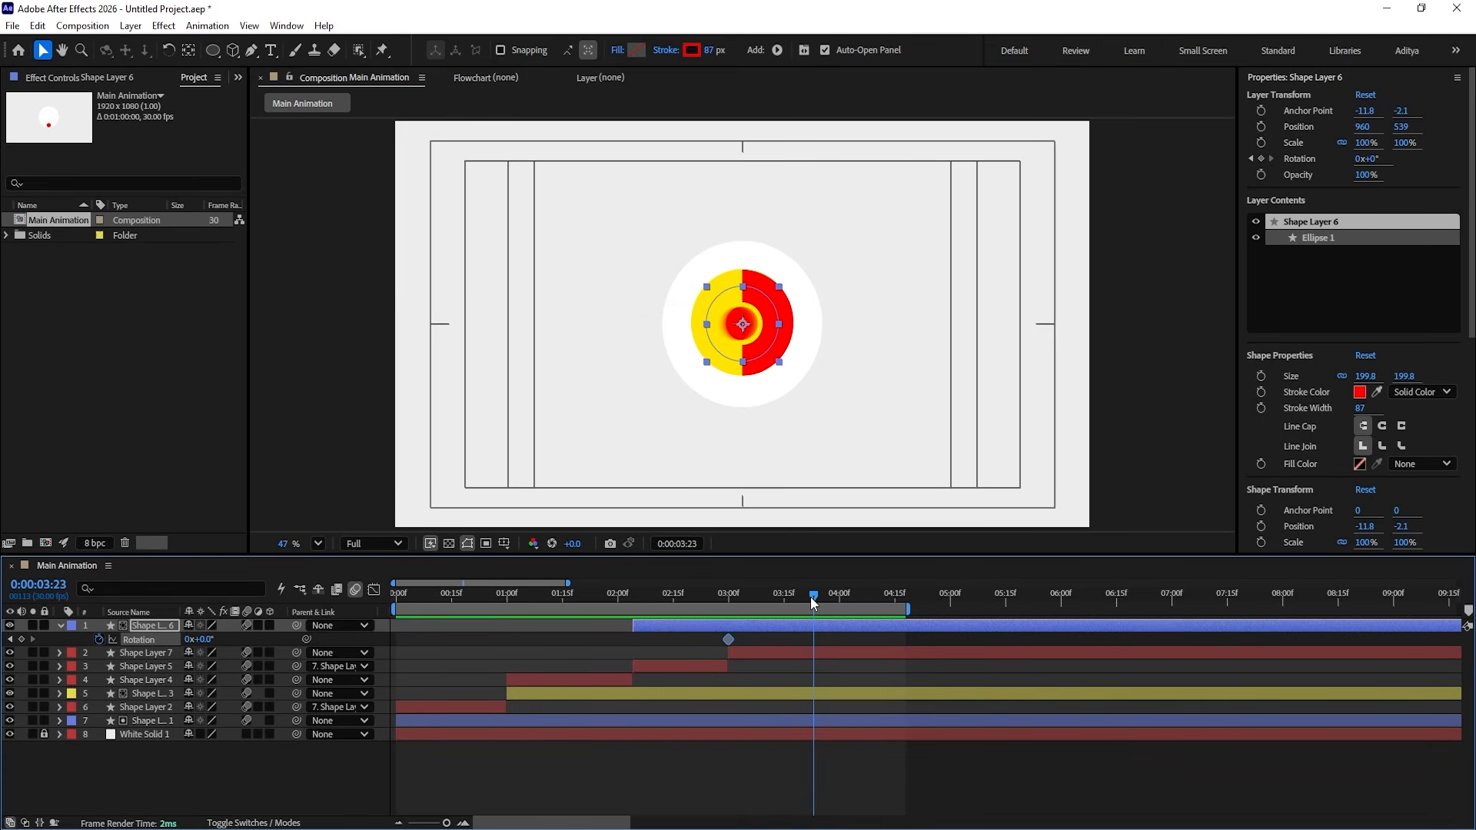
drag(207, 640, 400, 623)
key(ctrl+z)
click(190, 641)
text(1)
key(Return)
Step: Preview the half-ring's eased rotation, playing from 0:00:03:00 and 0:00:01:27, and inspect the frame at 0:00:02:28
key(space)
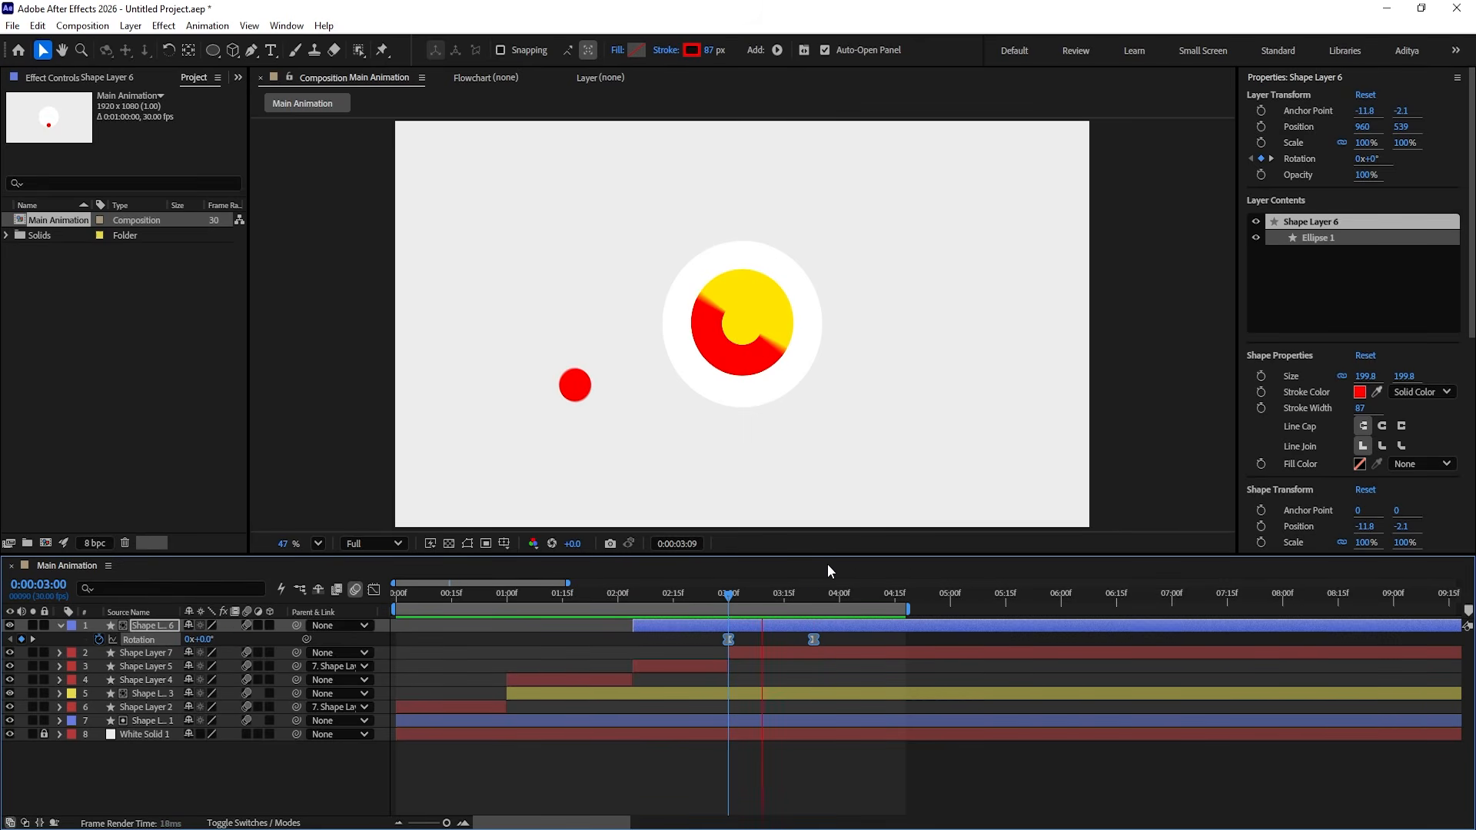
key(space)
drag(729, 597, 605, 620)
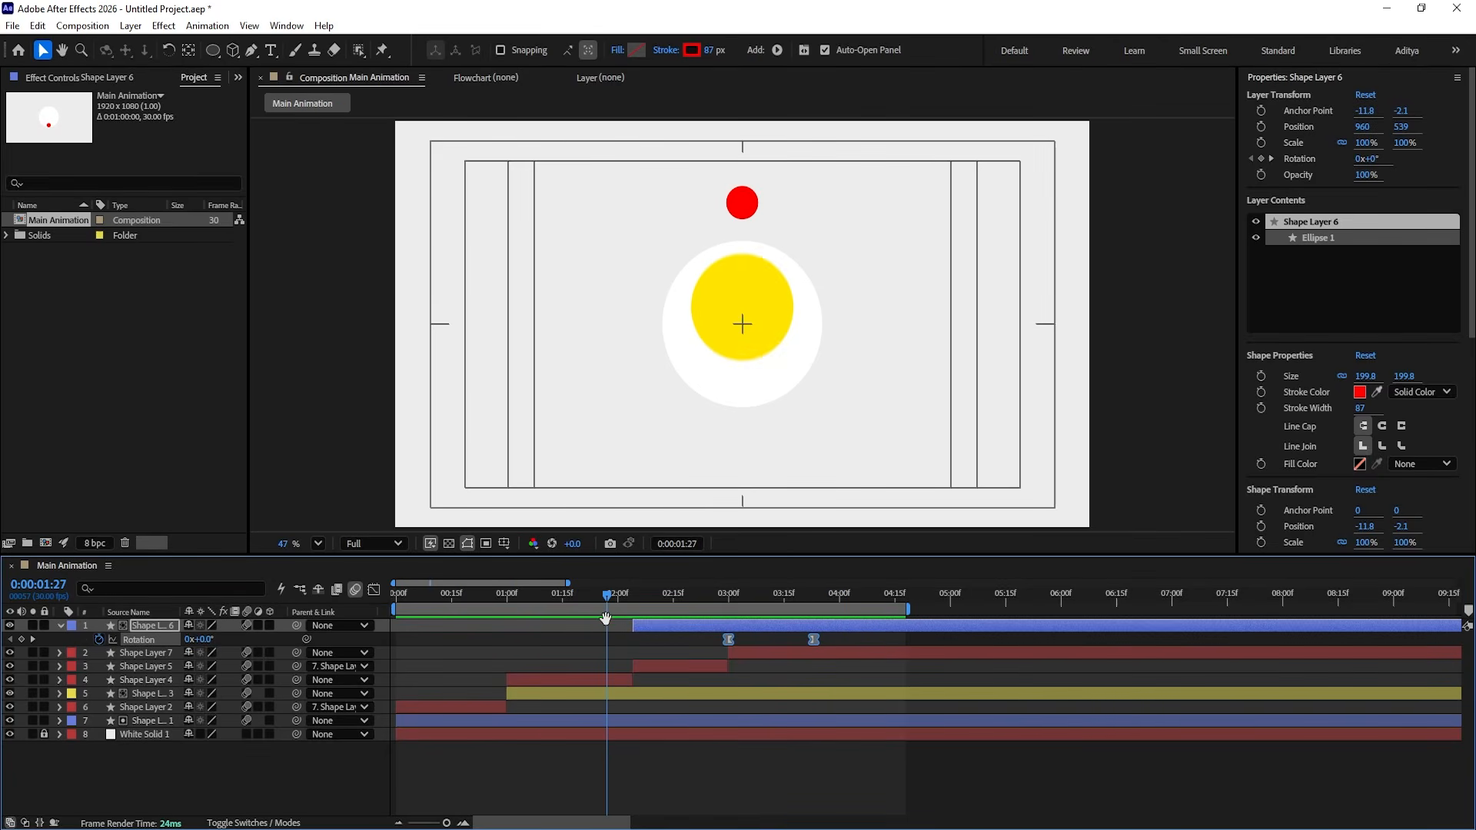
key(space)
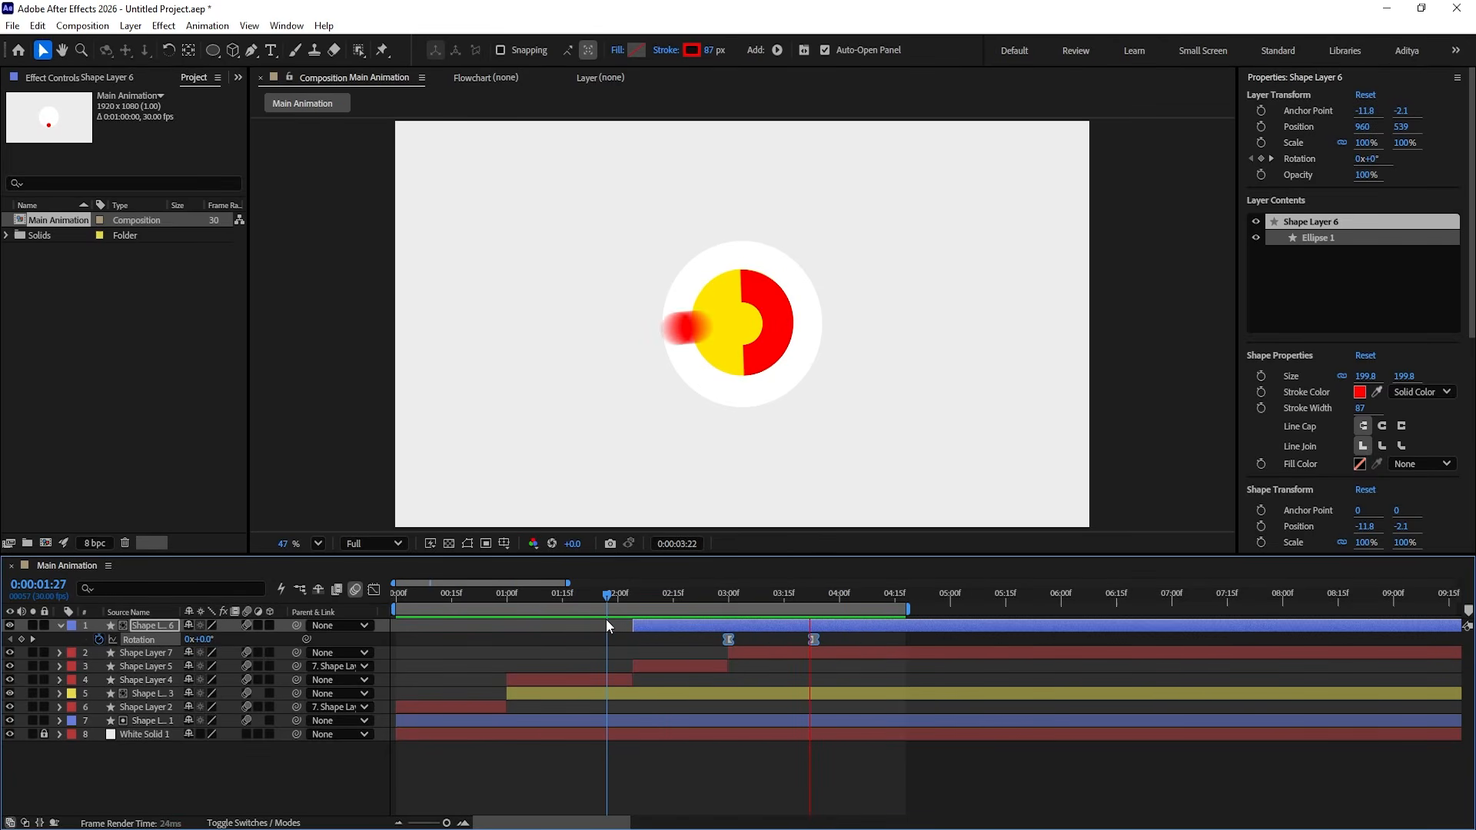
key(space)
key(space)
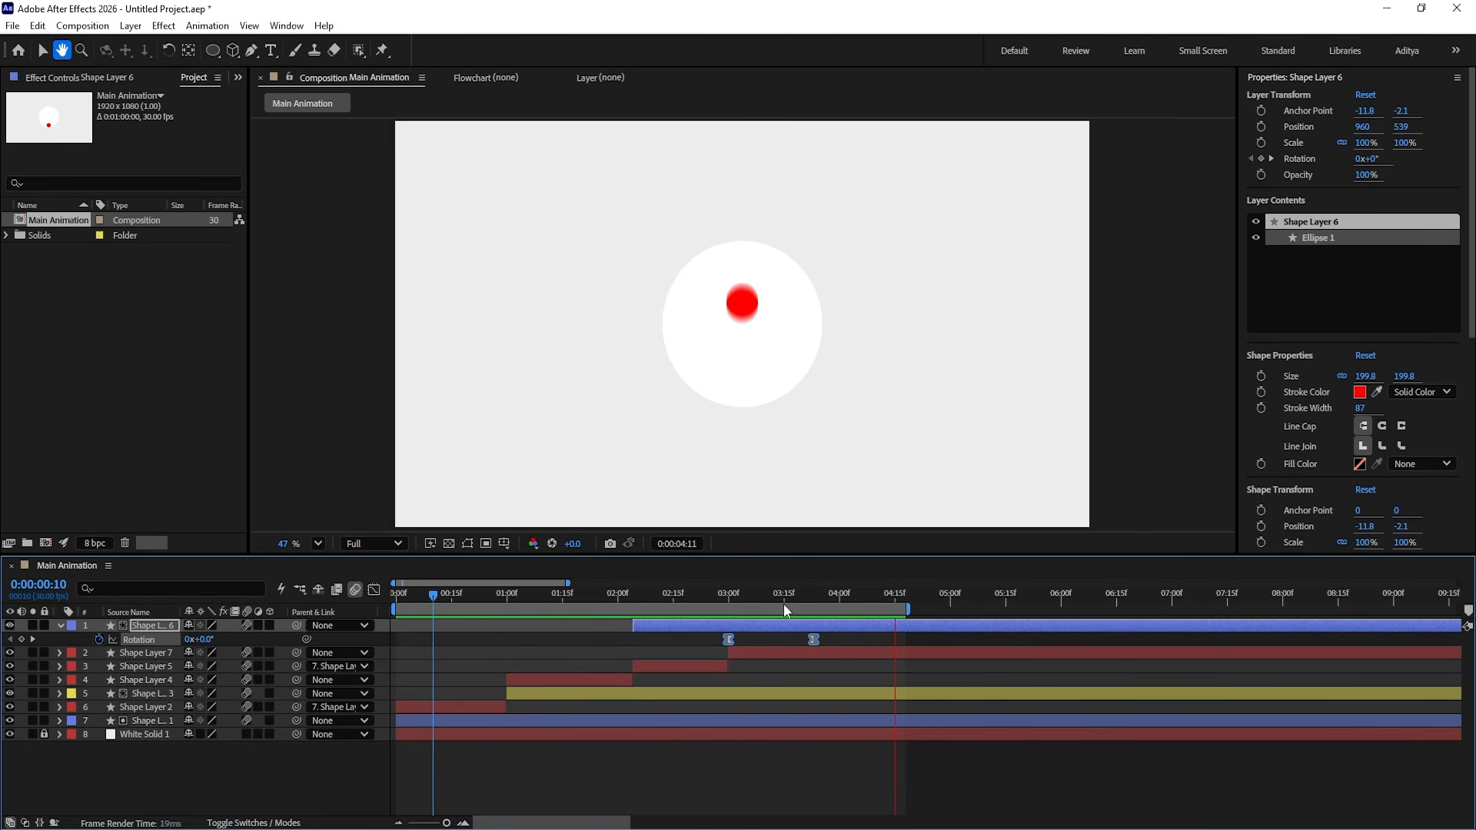
key(space)
drag(488, 606, 727, 605)
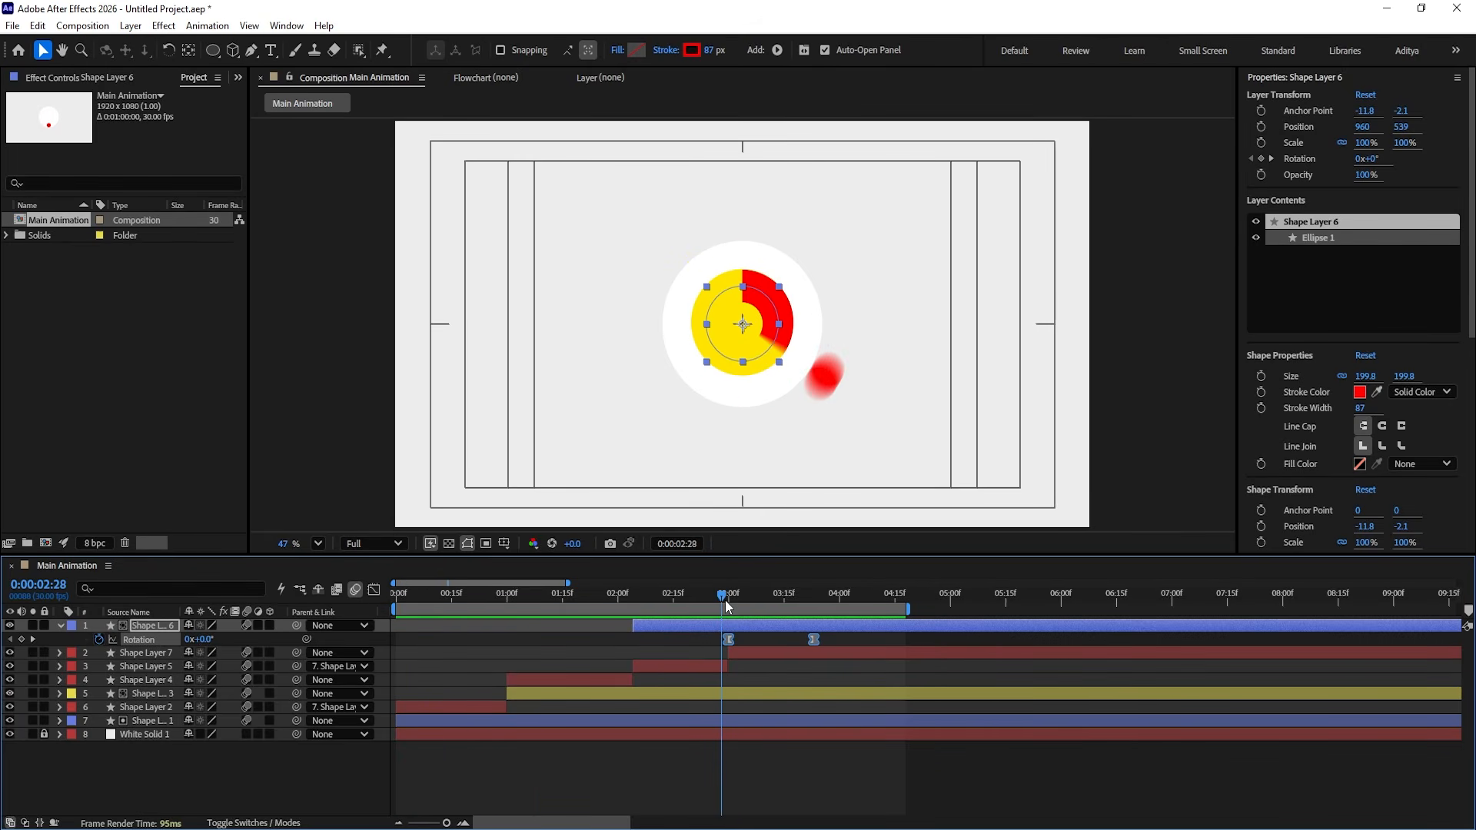
Step: Change the fill of Shape Layers 7, 5, 4 and 2 to blue and preview the recoloured orbiting circle
click(729, 654)
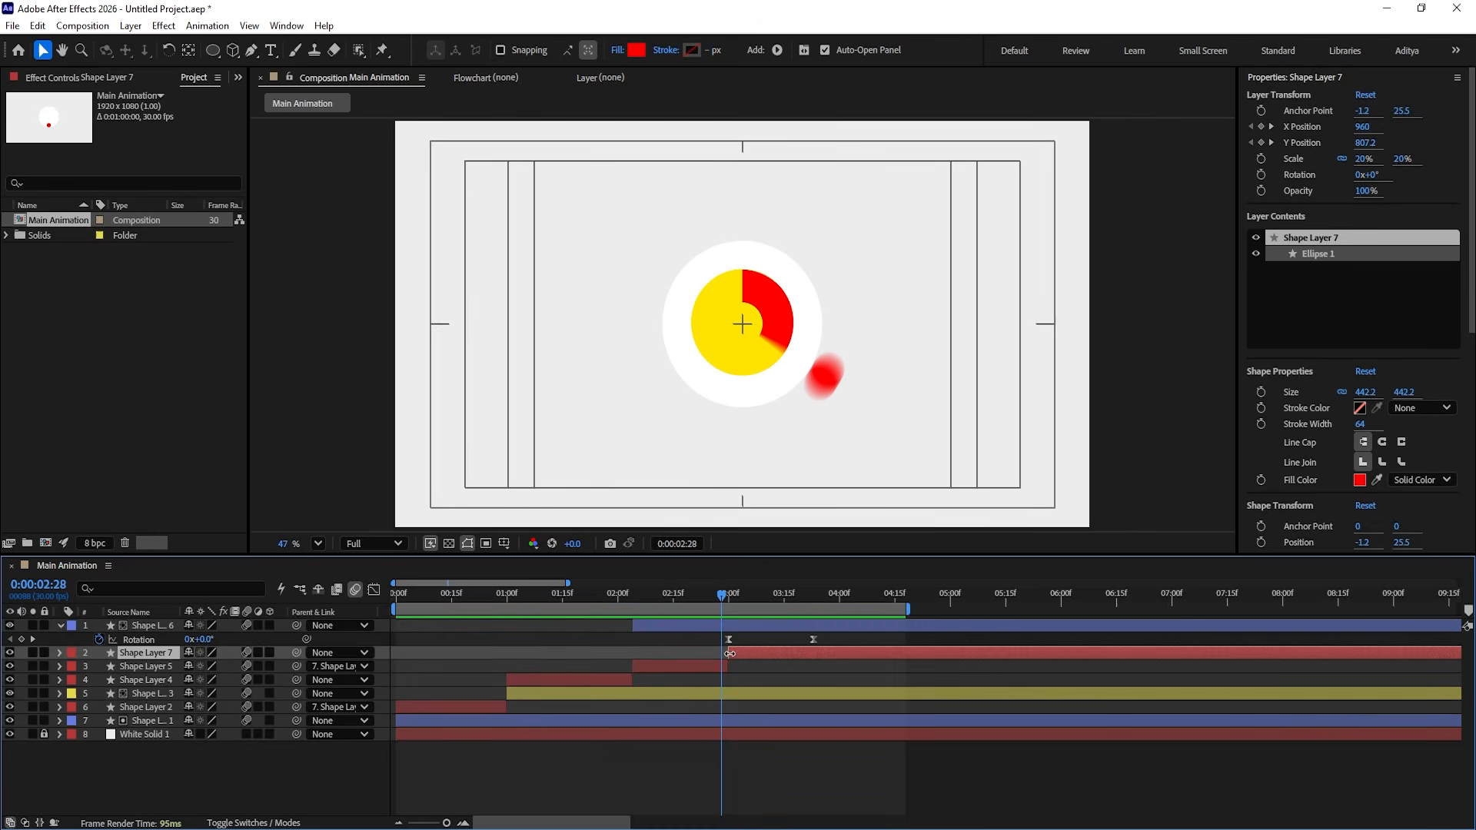
ctrl+click(671, 665)
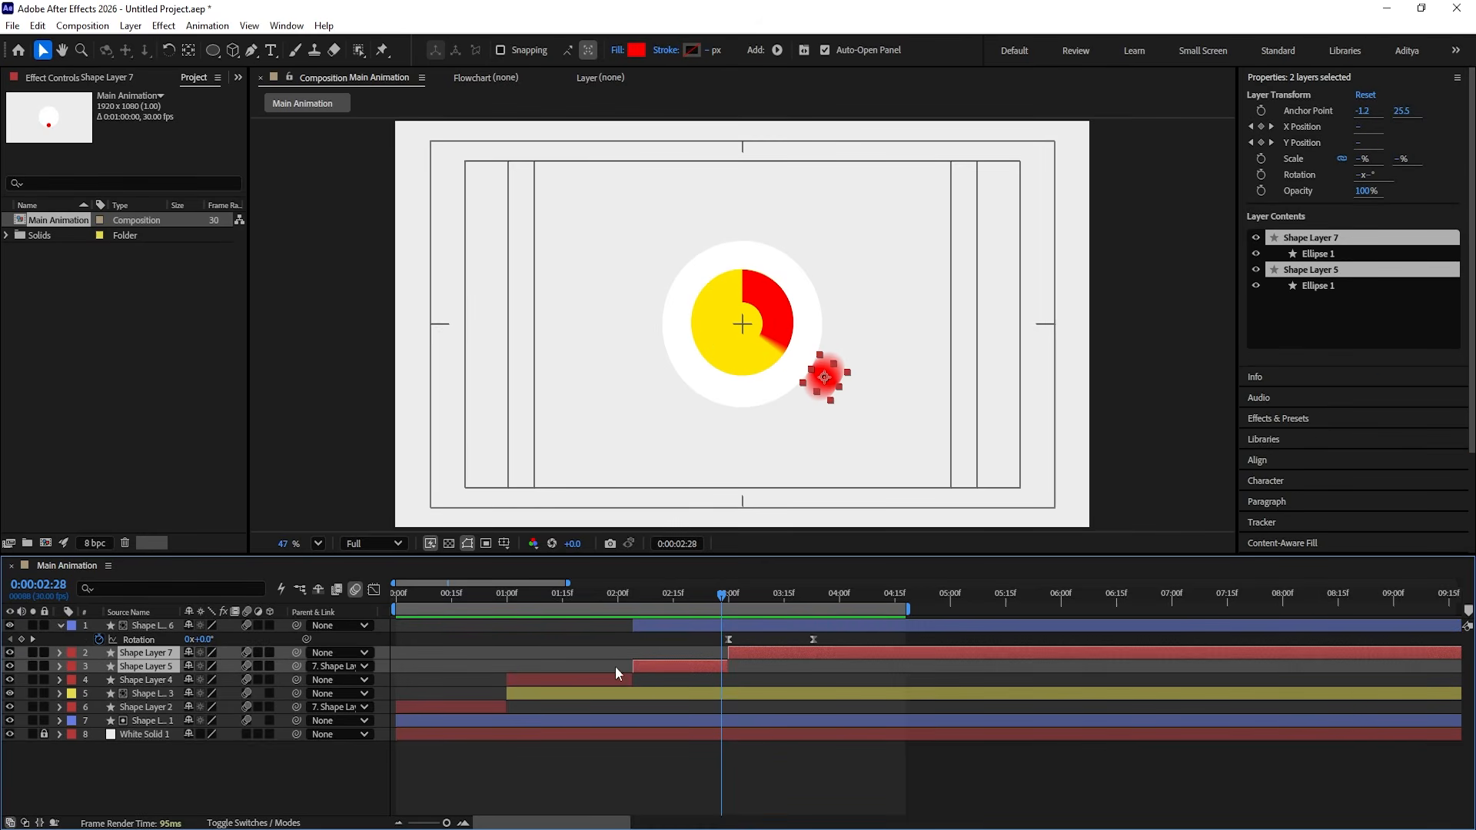
ctrl+click(551, 679)
ctrl+click(456, 708)
drag(479, 589, 605, 608)
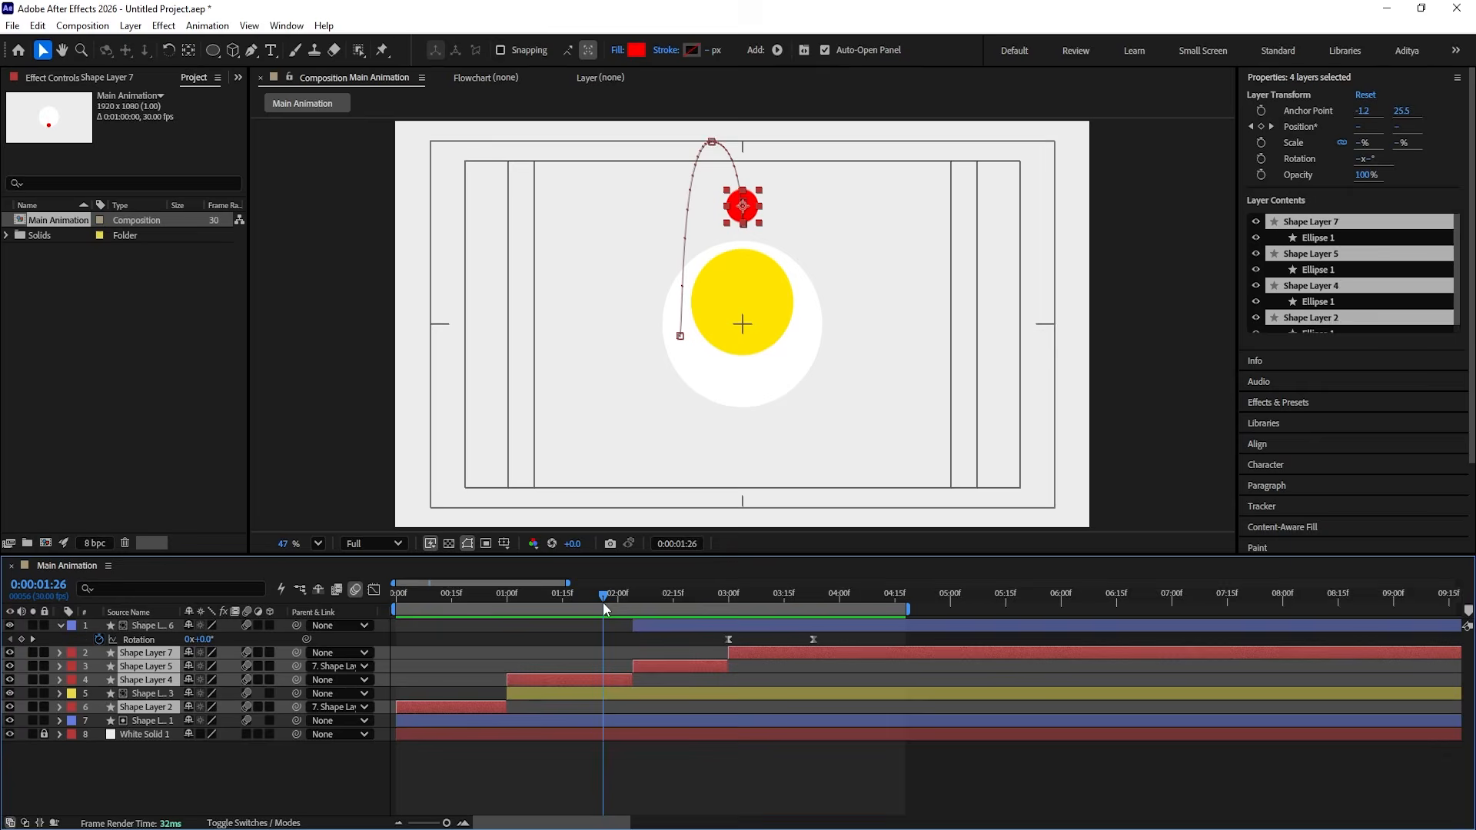
click(629, 46)
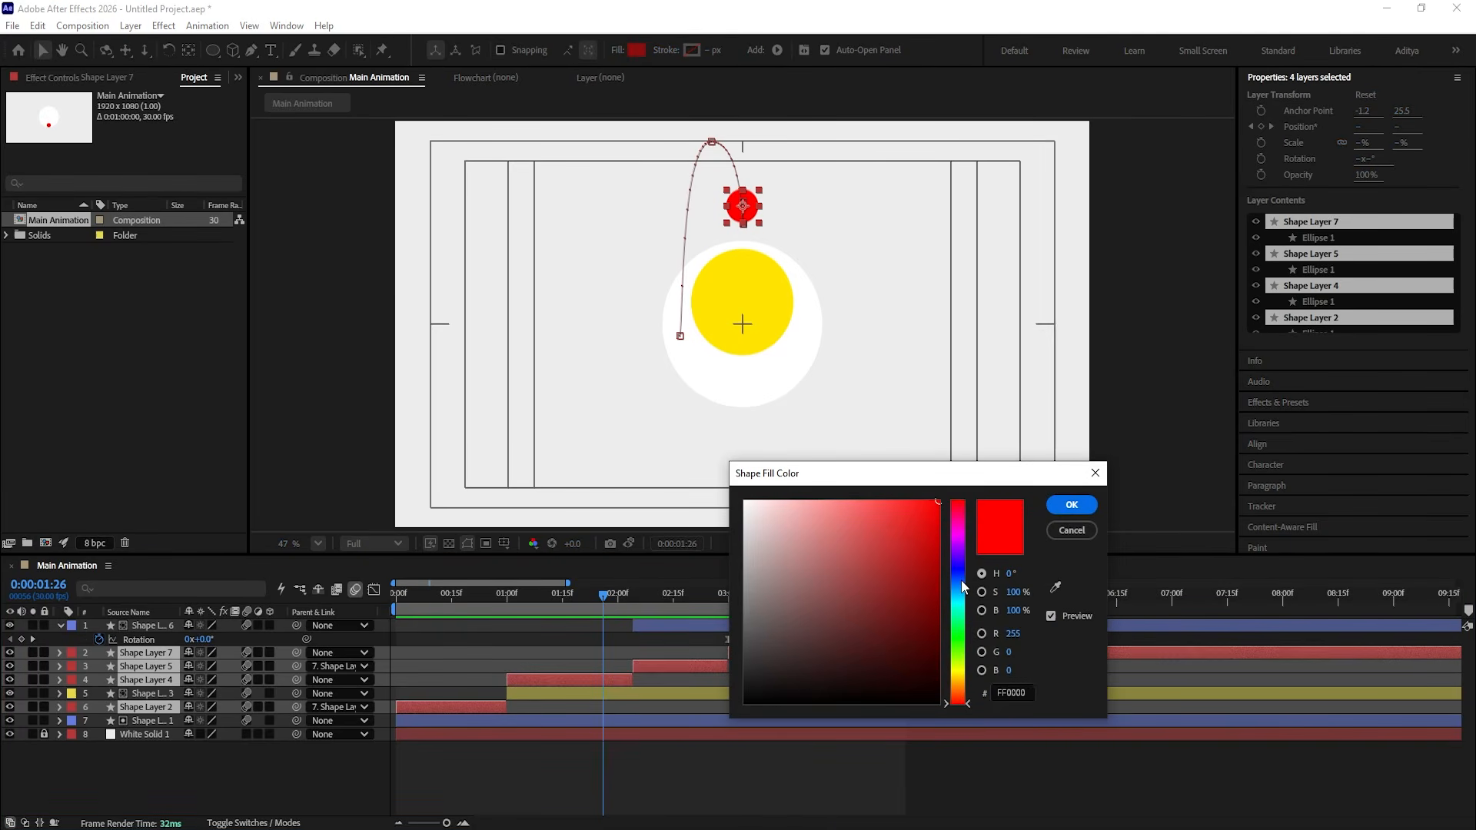
click(925, 556)
drag(962, 588, 965, 584)
key(Return)
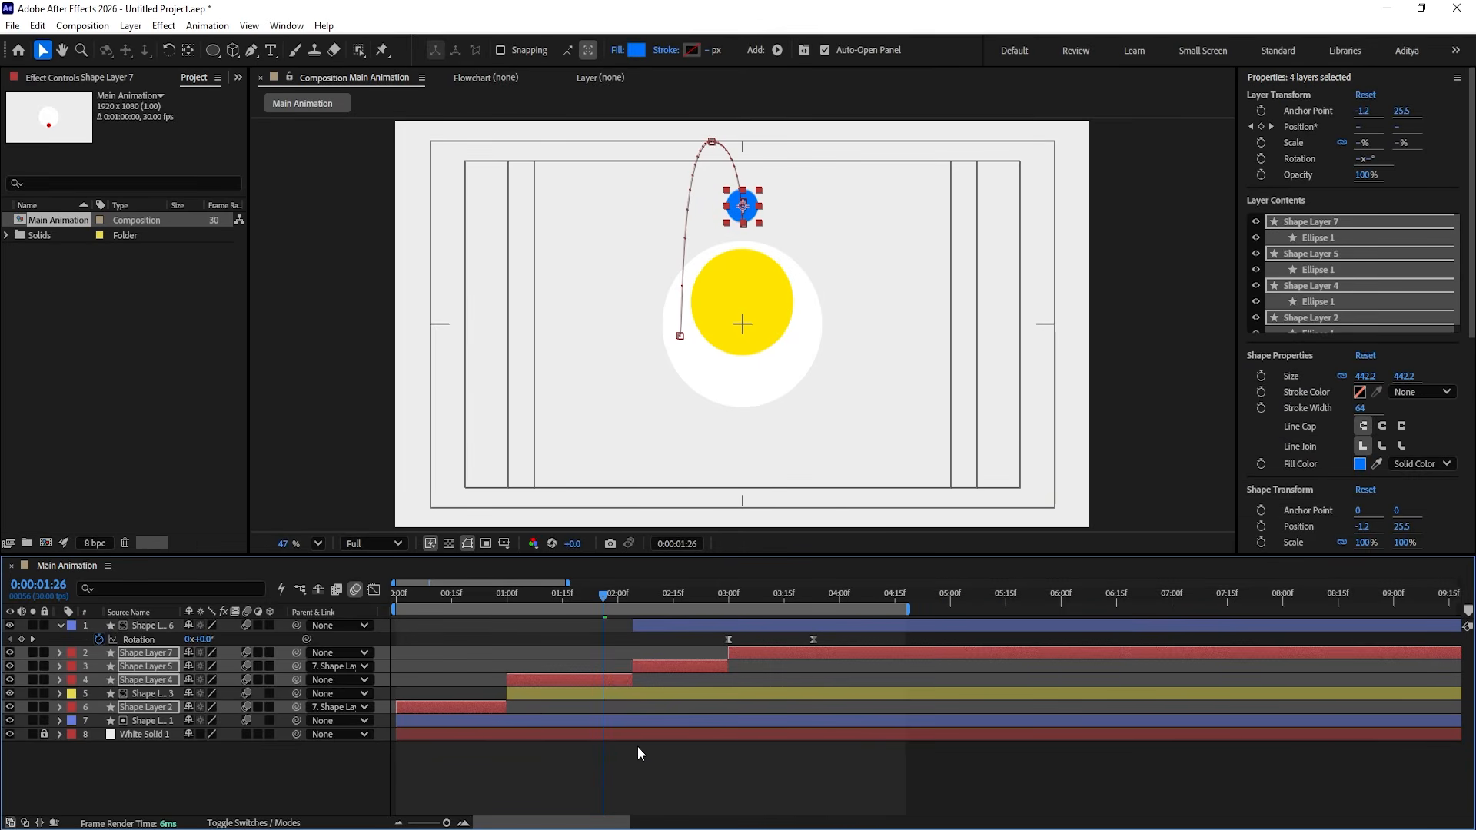
click(636, 746)
key(space)
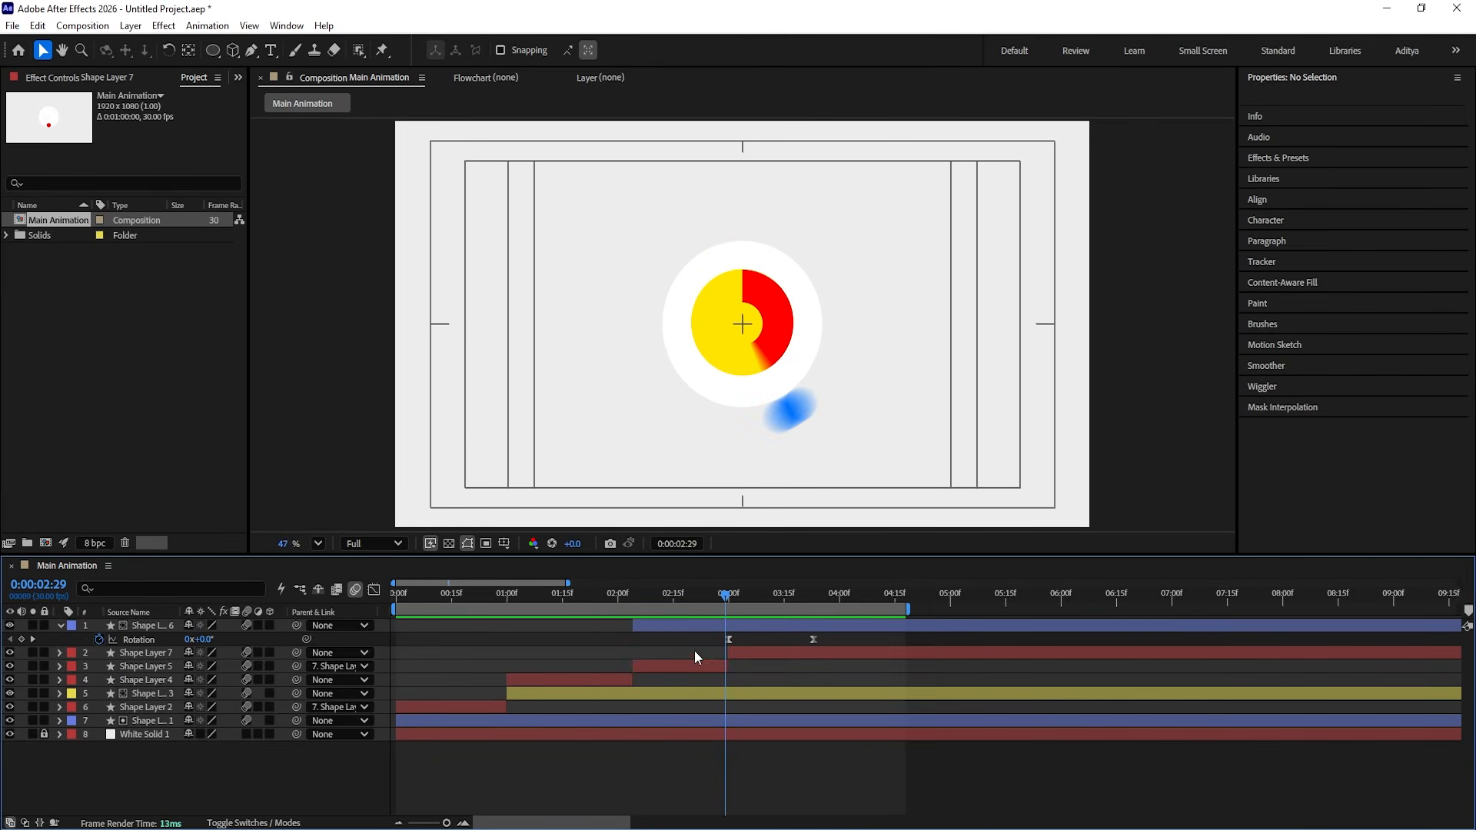
Step: Change Shape Layer 3's fill to green 00FF84 at 0:00:02:19 and preview up to 0:00:03:12
key(apostrophe)
click(689, 592)
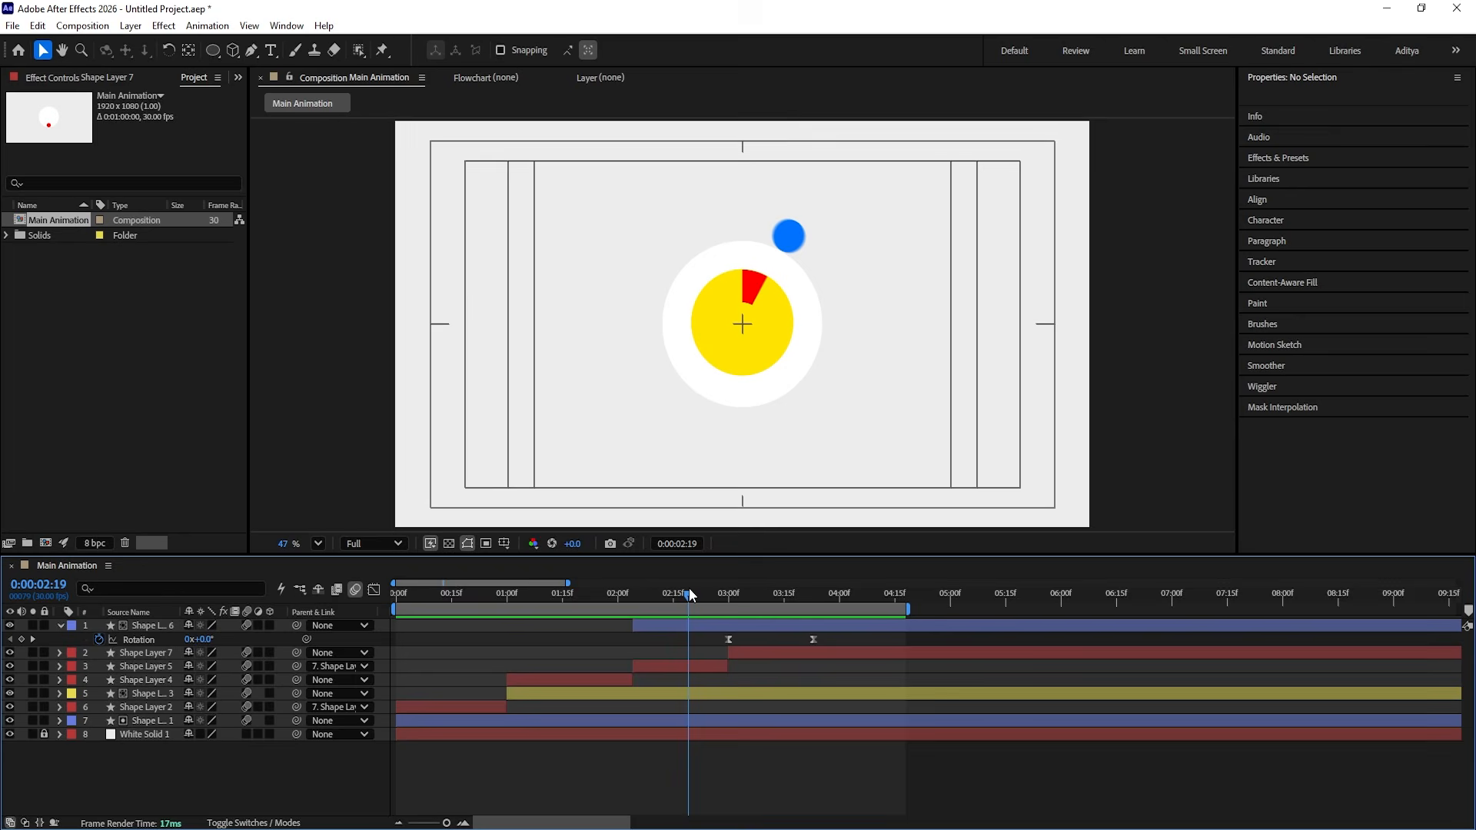
click(672, 694)
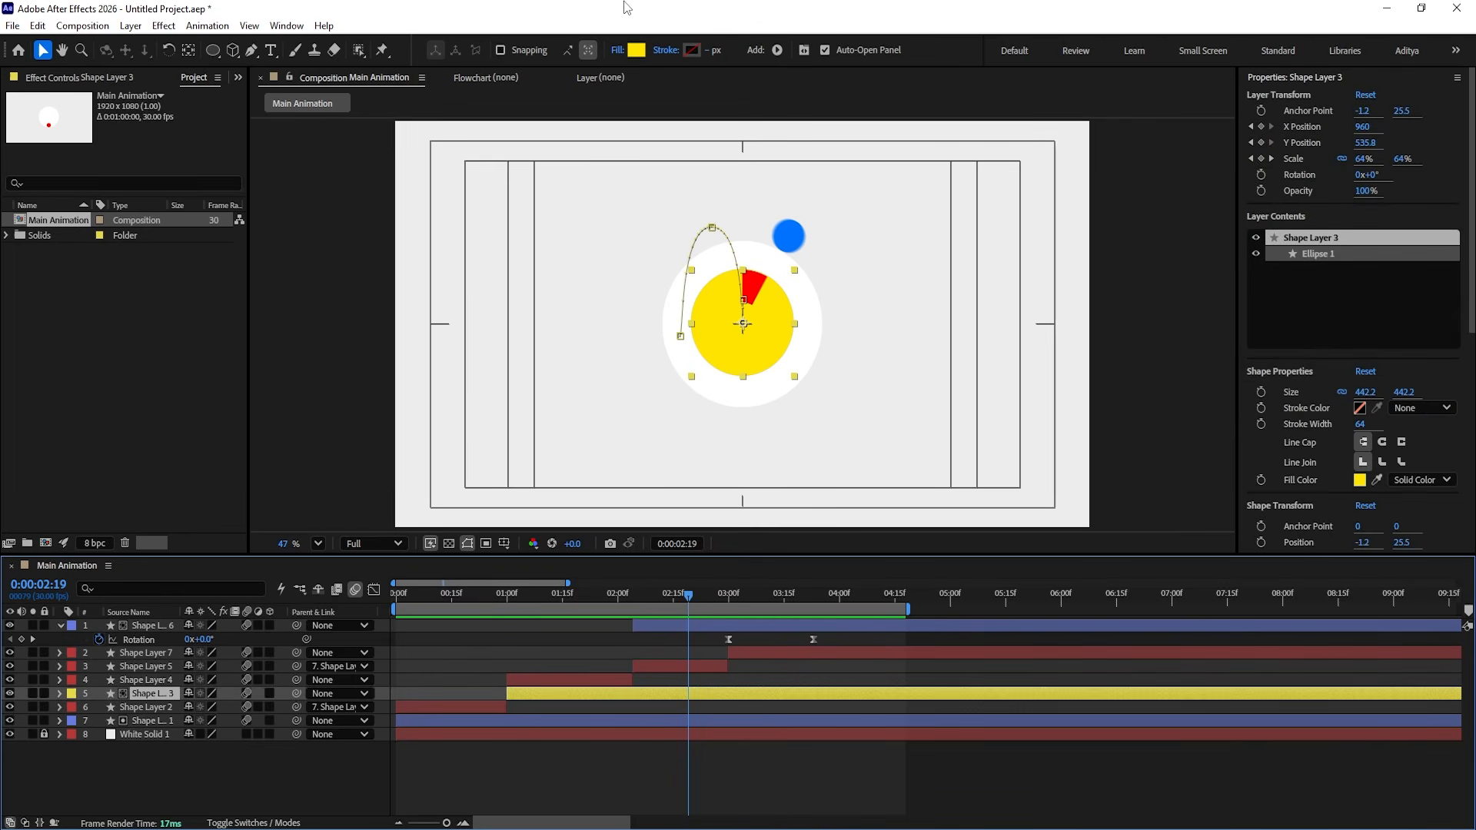
click(637, 54)
click(957, 545)
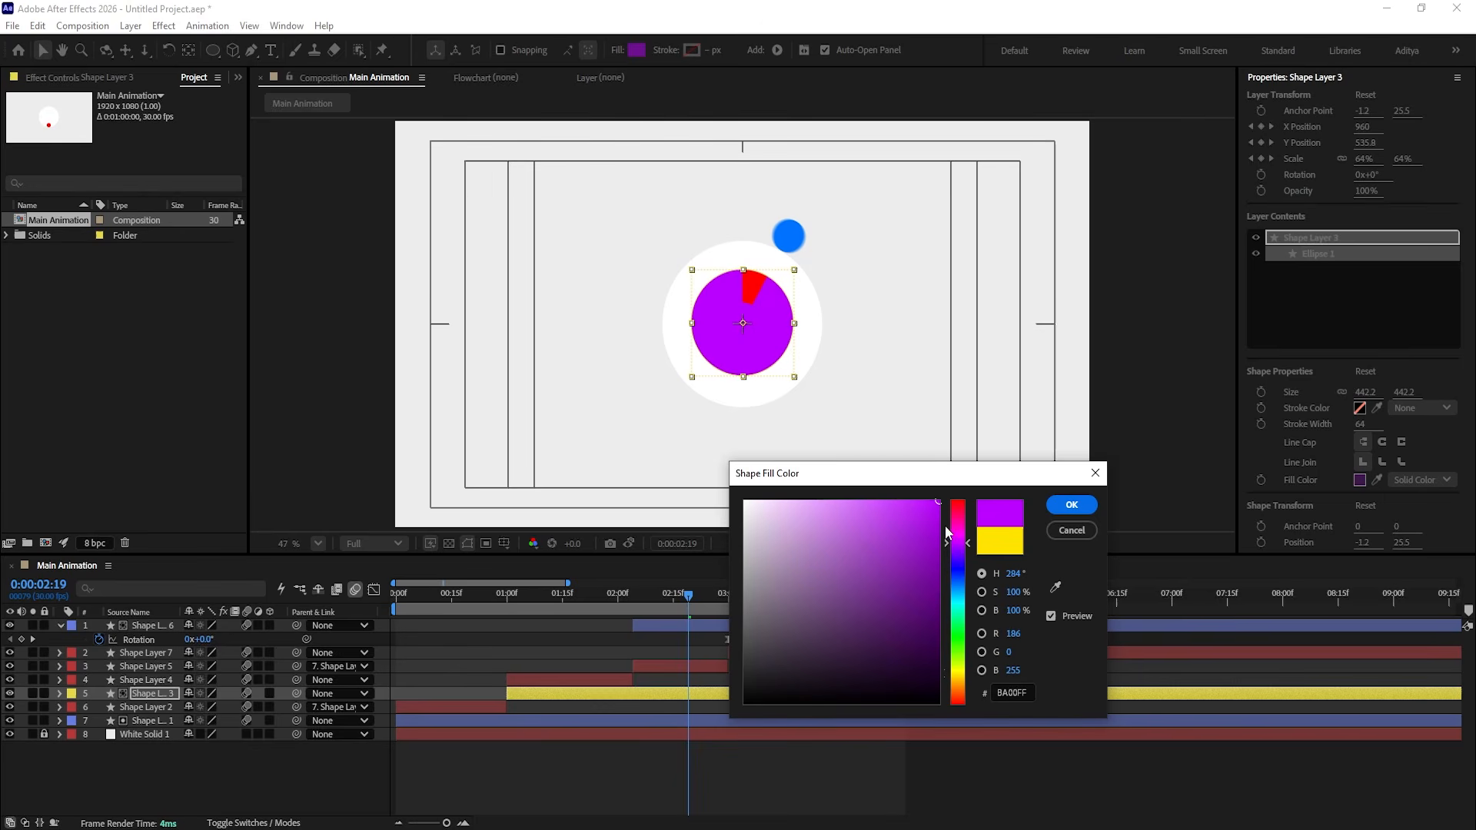
drag(961, 583, 960, 625)
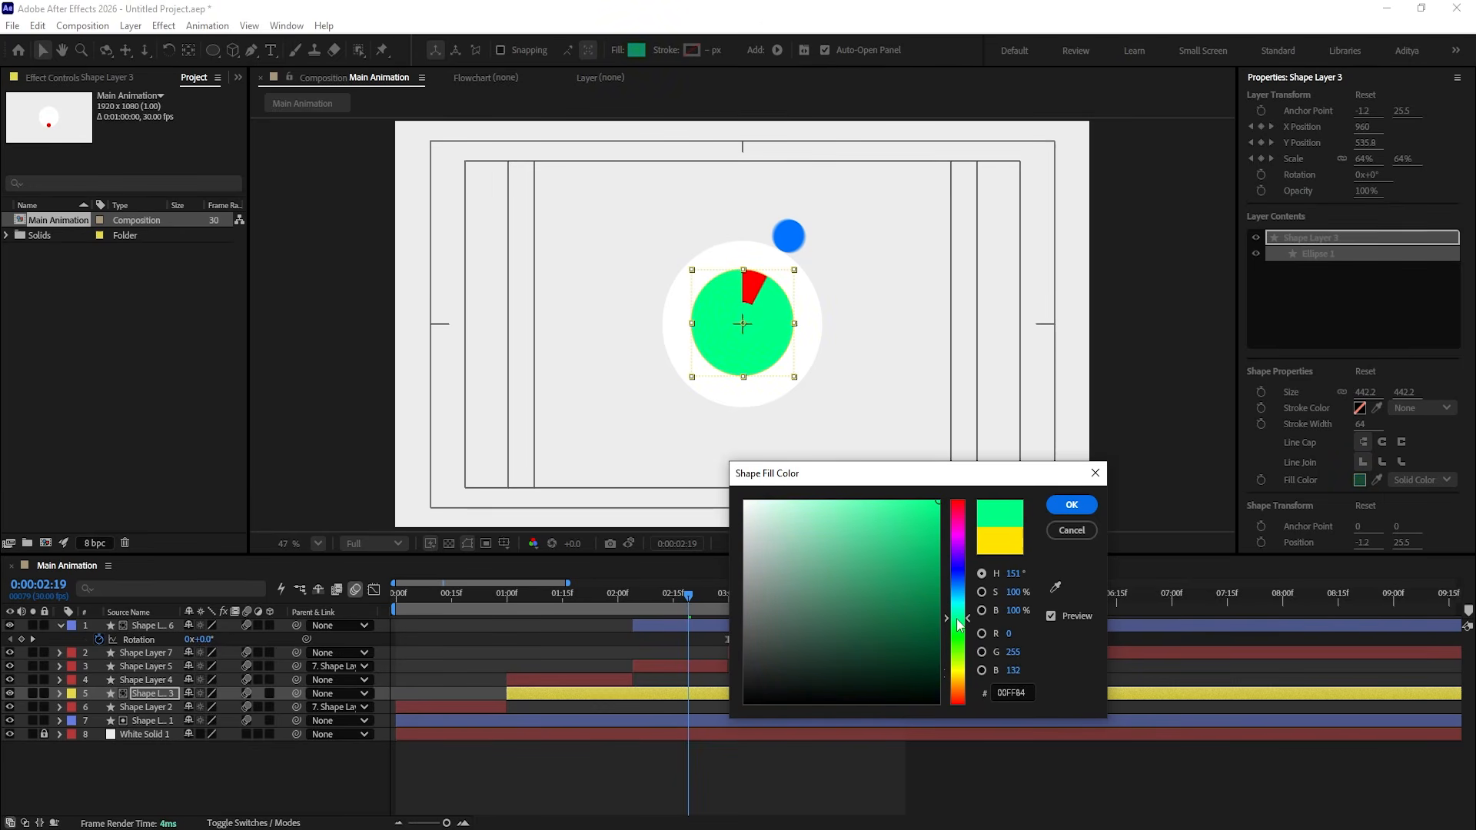
click(1069, 509)
key(space)
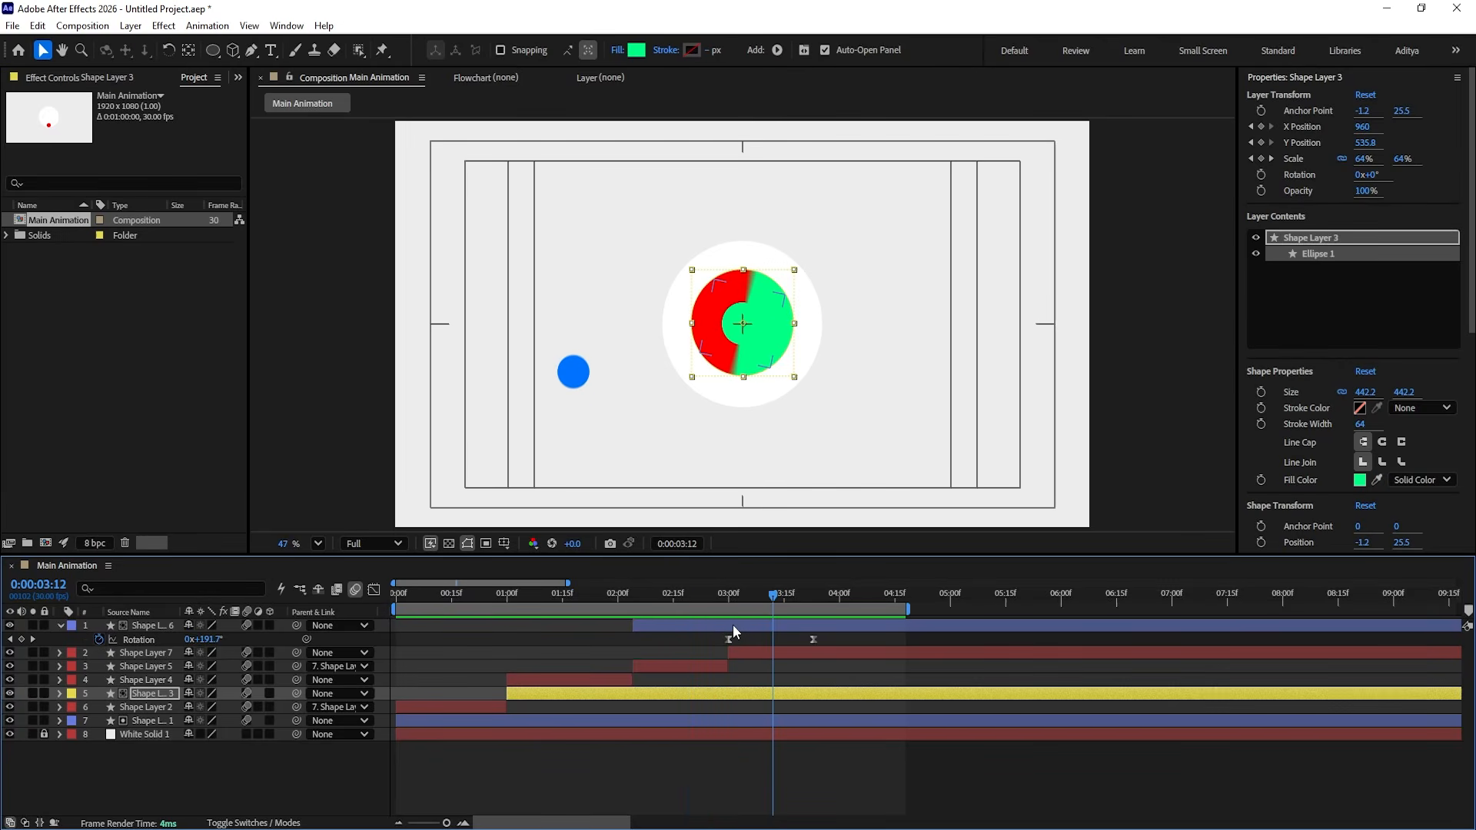
Step: Change Shape Layer 6's stroke colour to purple 8400FF
click(732, 625)
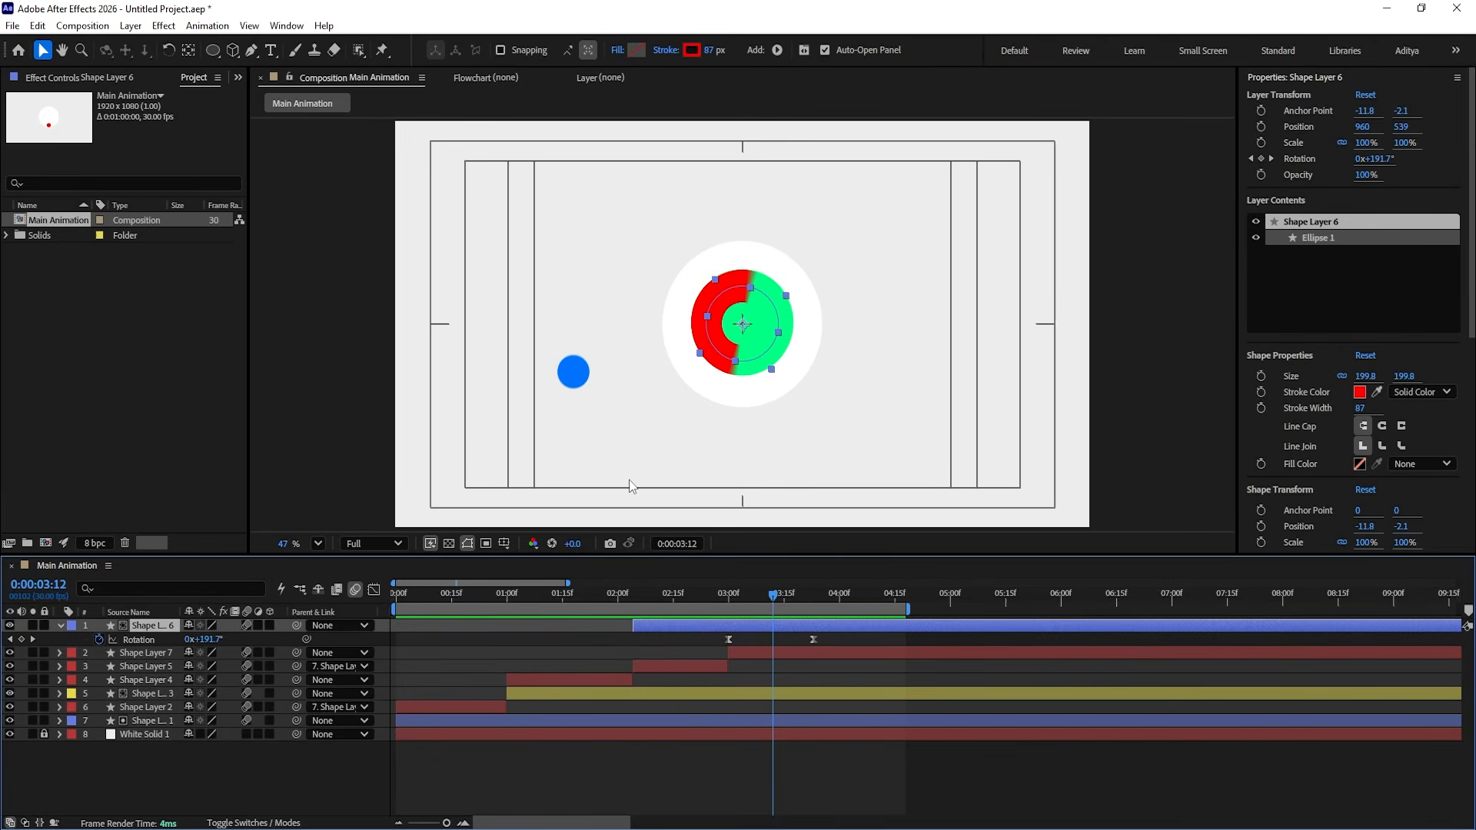
click(693, 51)
click(745, 501)
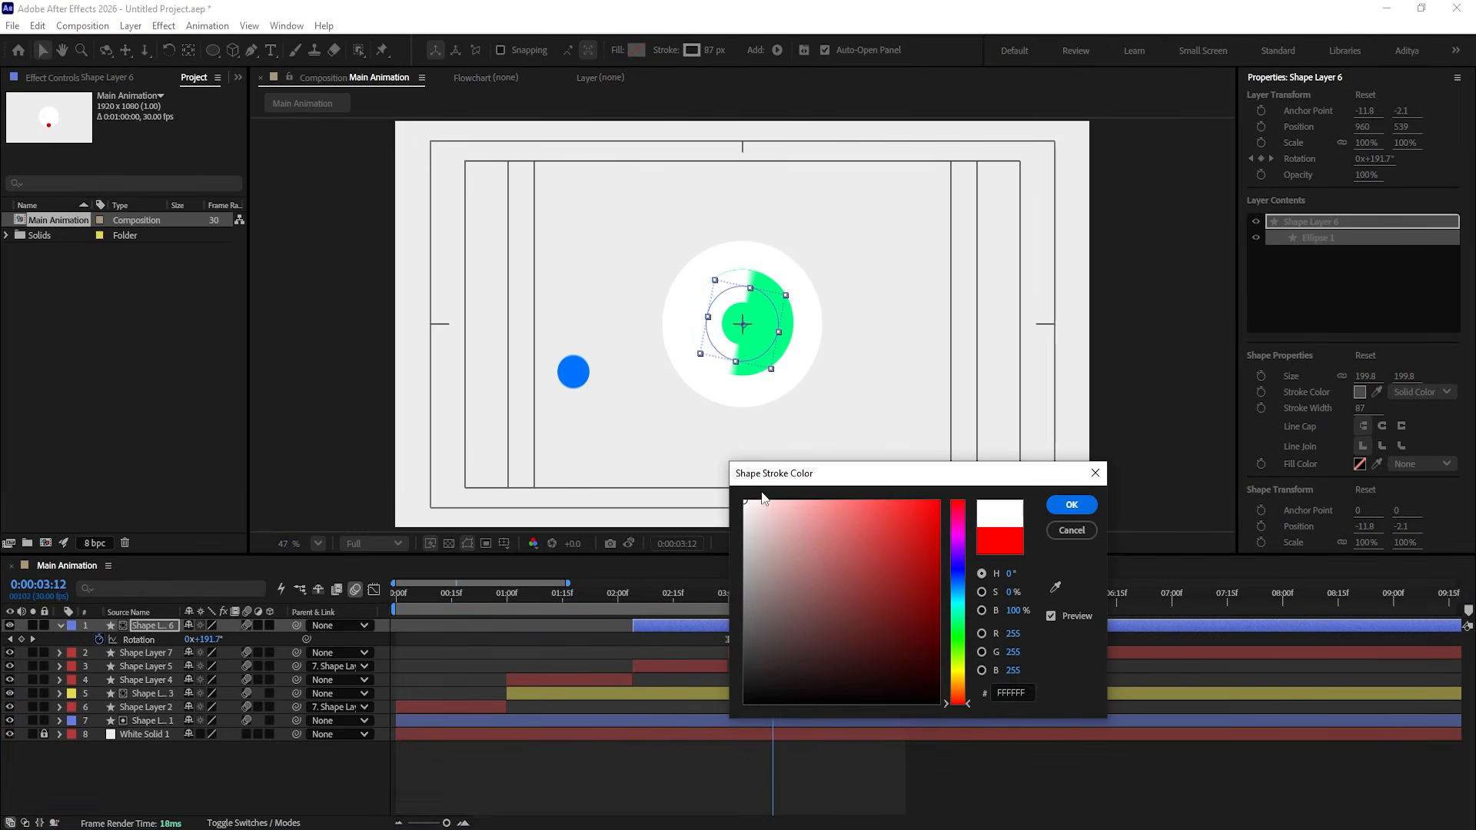
mouse_move(763, 498)
mouse_down()
mouse_move(939, 619)
mouse_move(955, 605)
mouse_up()
click(956, 589)
drag(868, 558, 1032, 473)
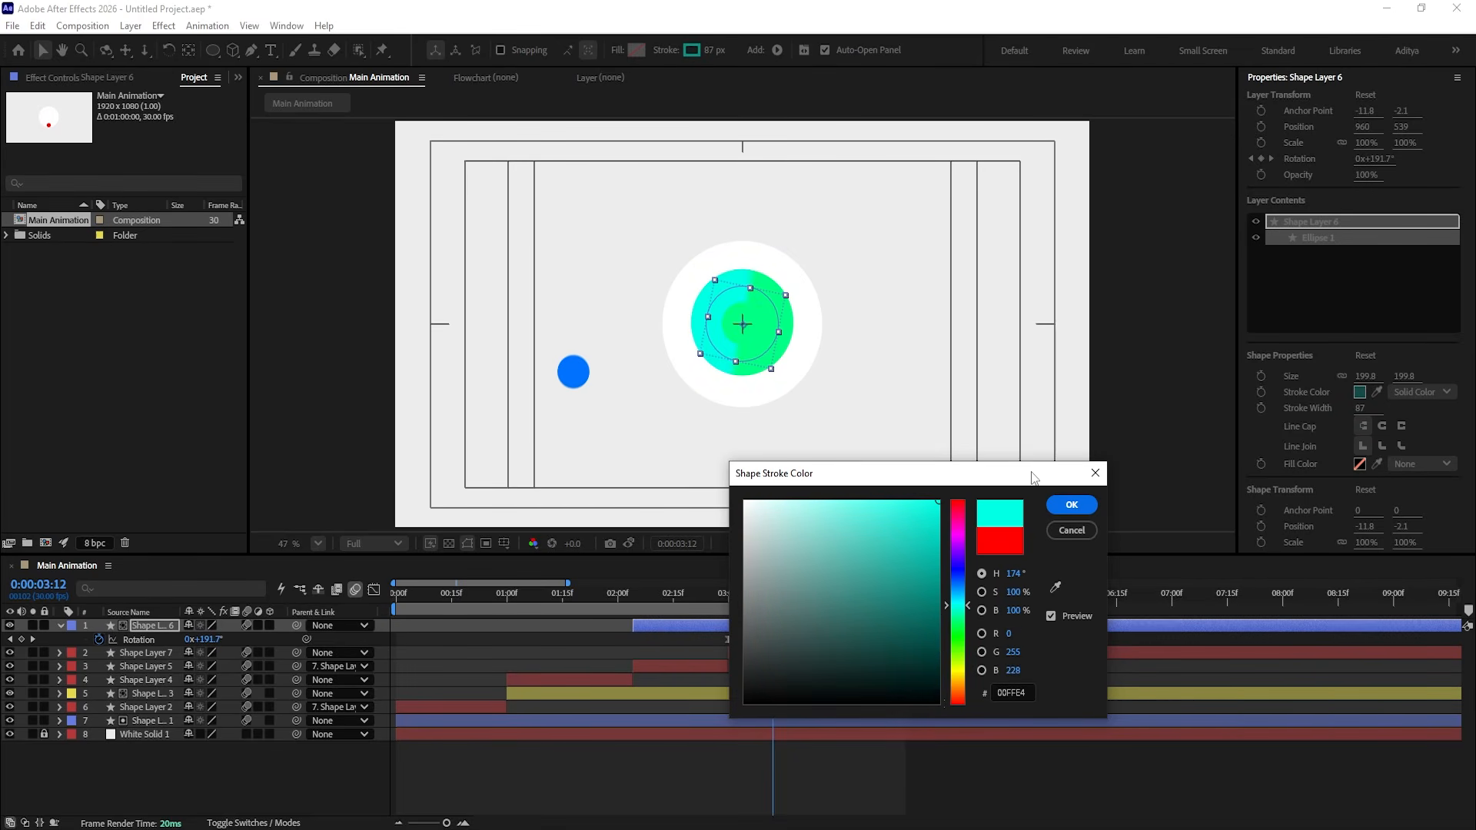
drag(956, 580, 953, 550)
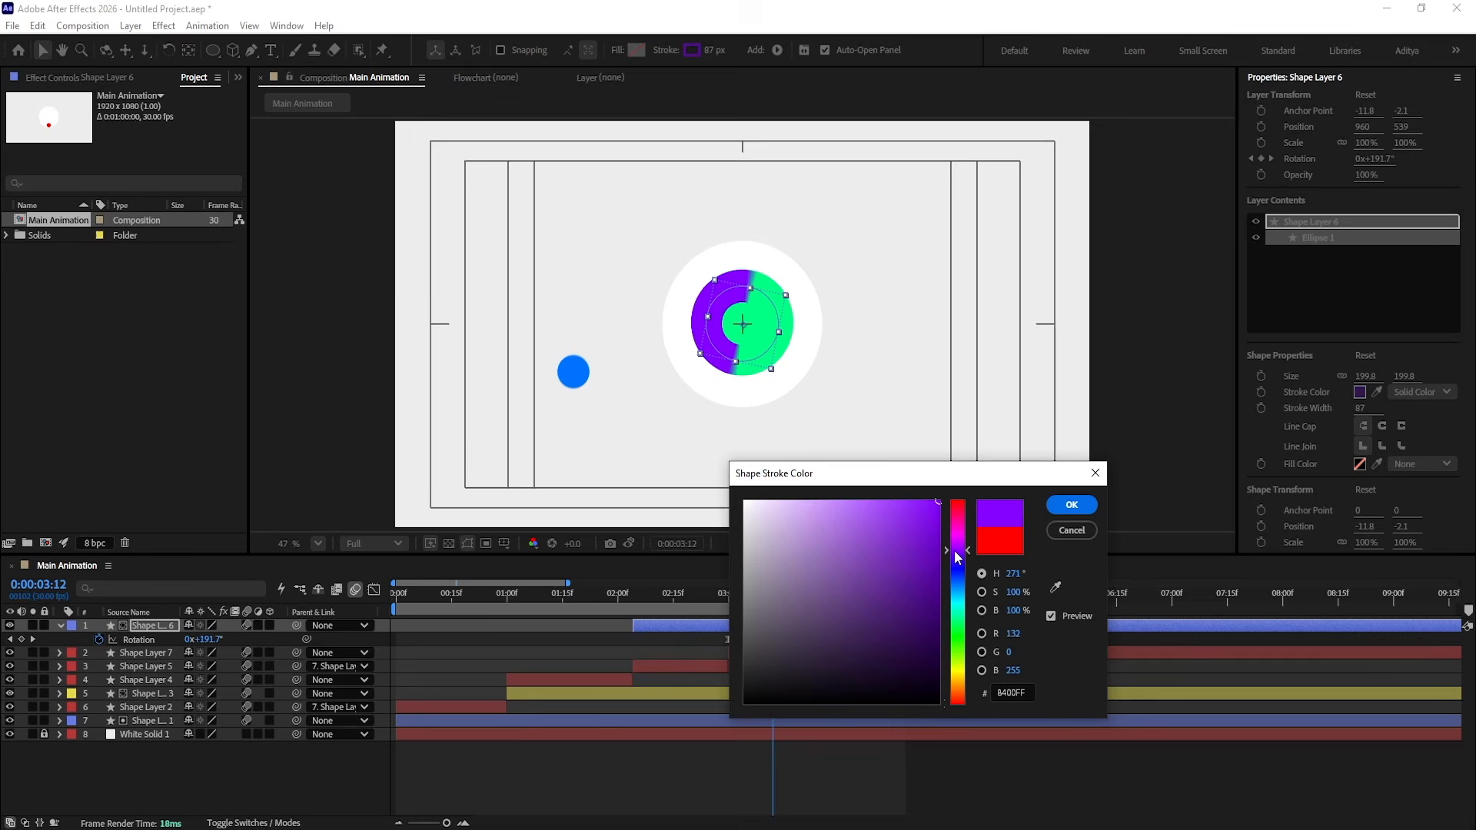
click(1071, 506)
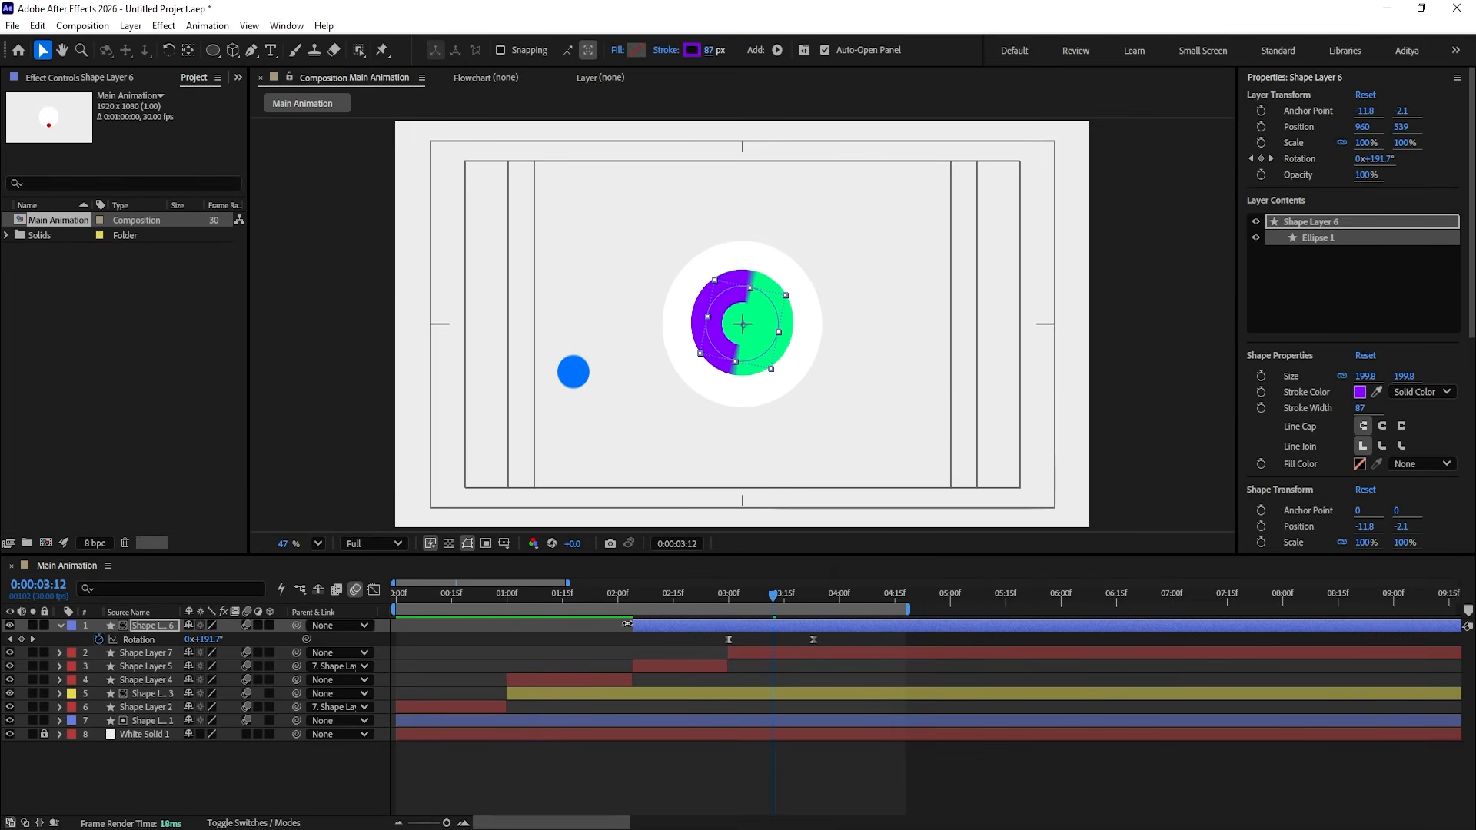
Step: Preview the recoloured animation, enlarging the composition view during playback, and stop at 0:00:00:07
click(538, 638)
key(space)
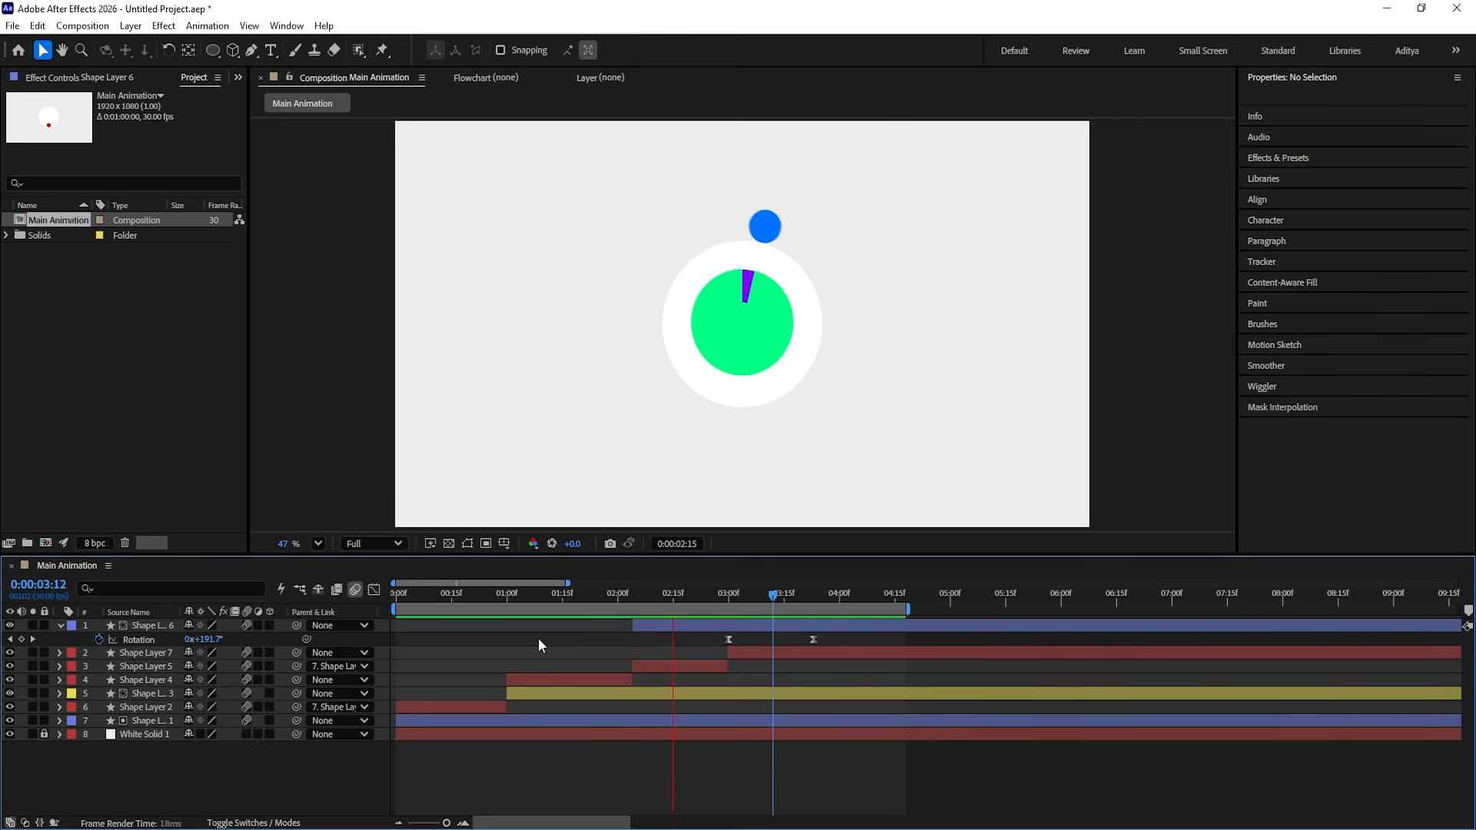
key(grave)
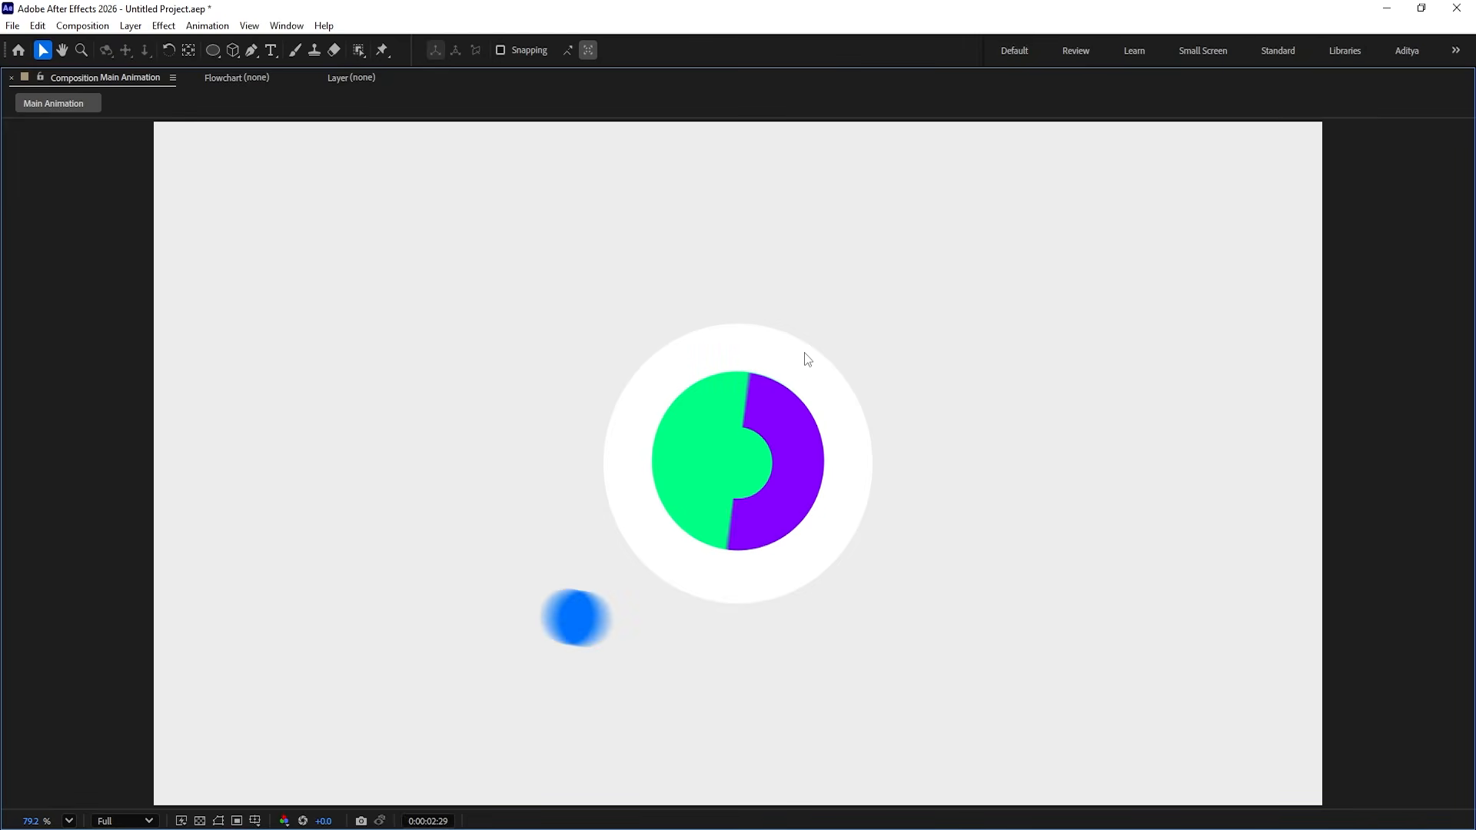
key(space)
key(grave)
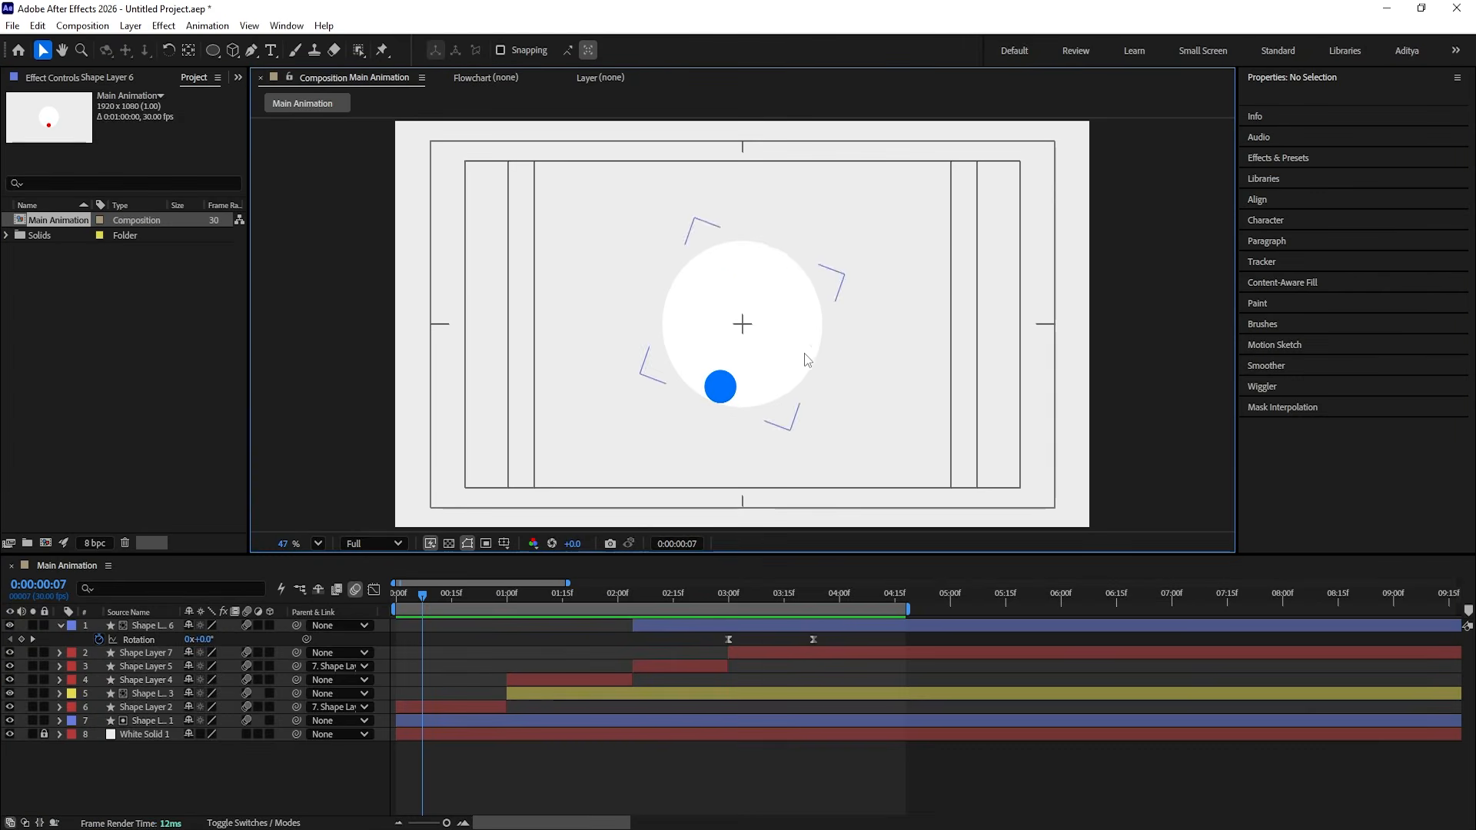
Step: Pre-compose all seven shape layers above the white solid as Pre-comp 1 and duplicate the pre-comp layer
click(137, 725)
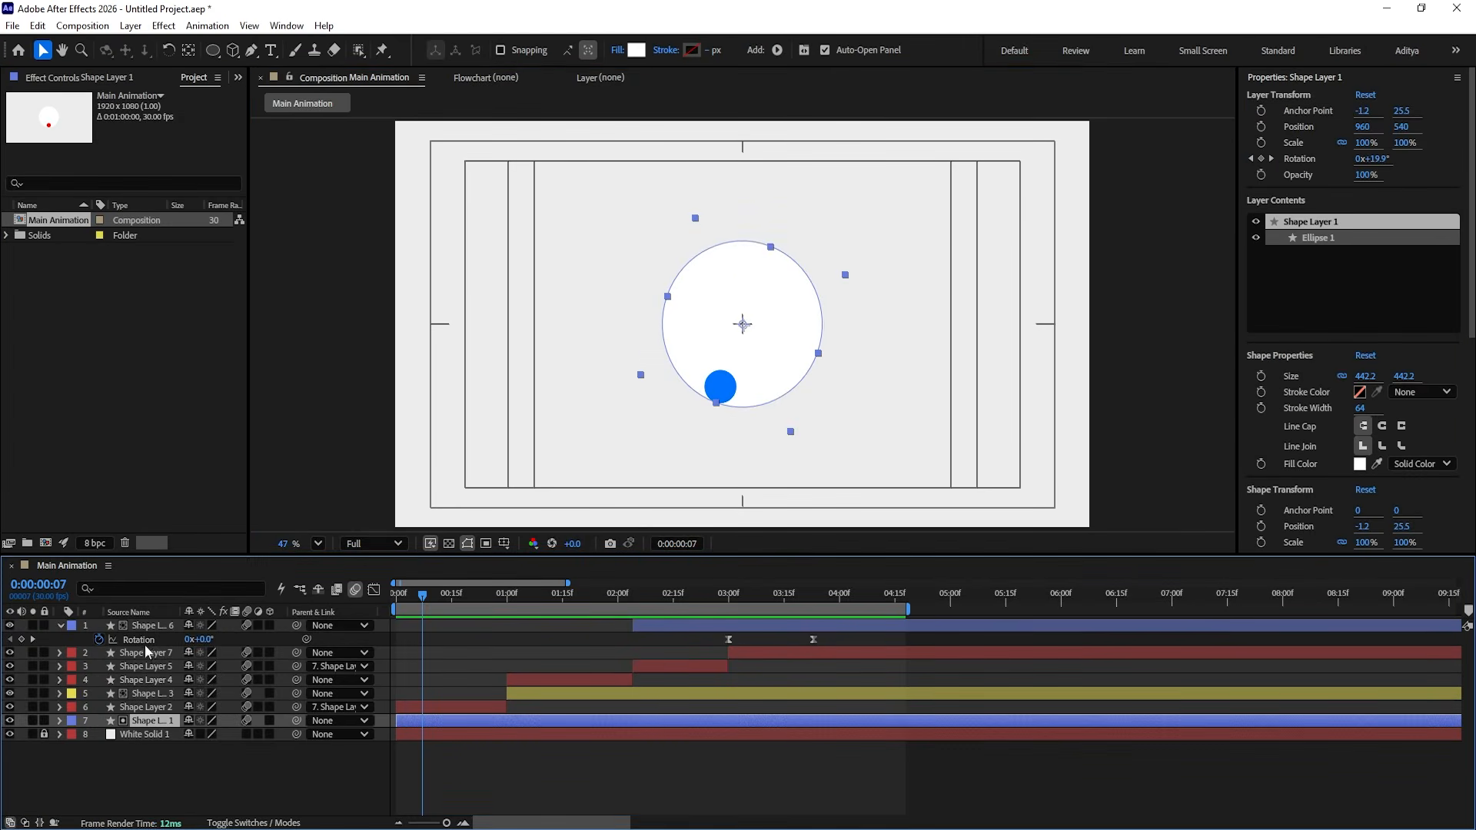
shift+click(137, 627)
key(ctrl+shift+c)
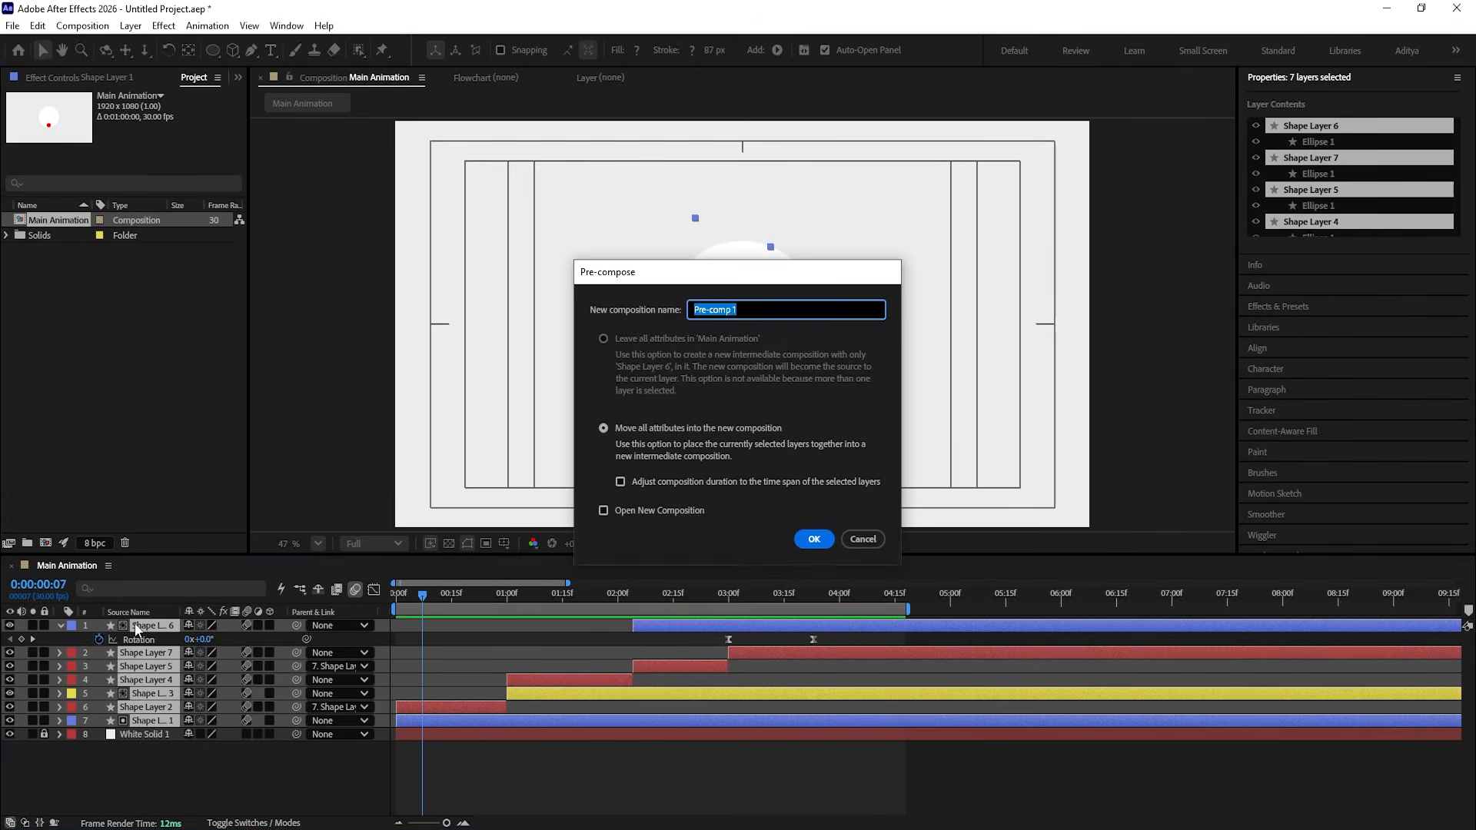
key(Return)
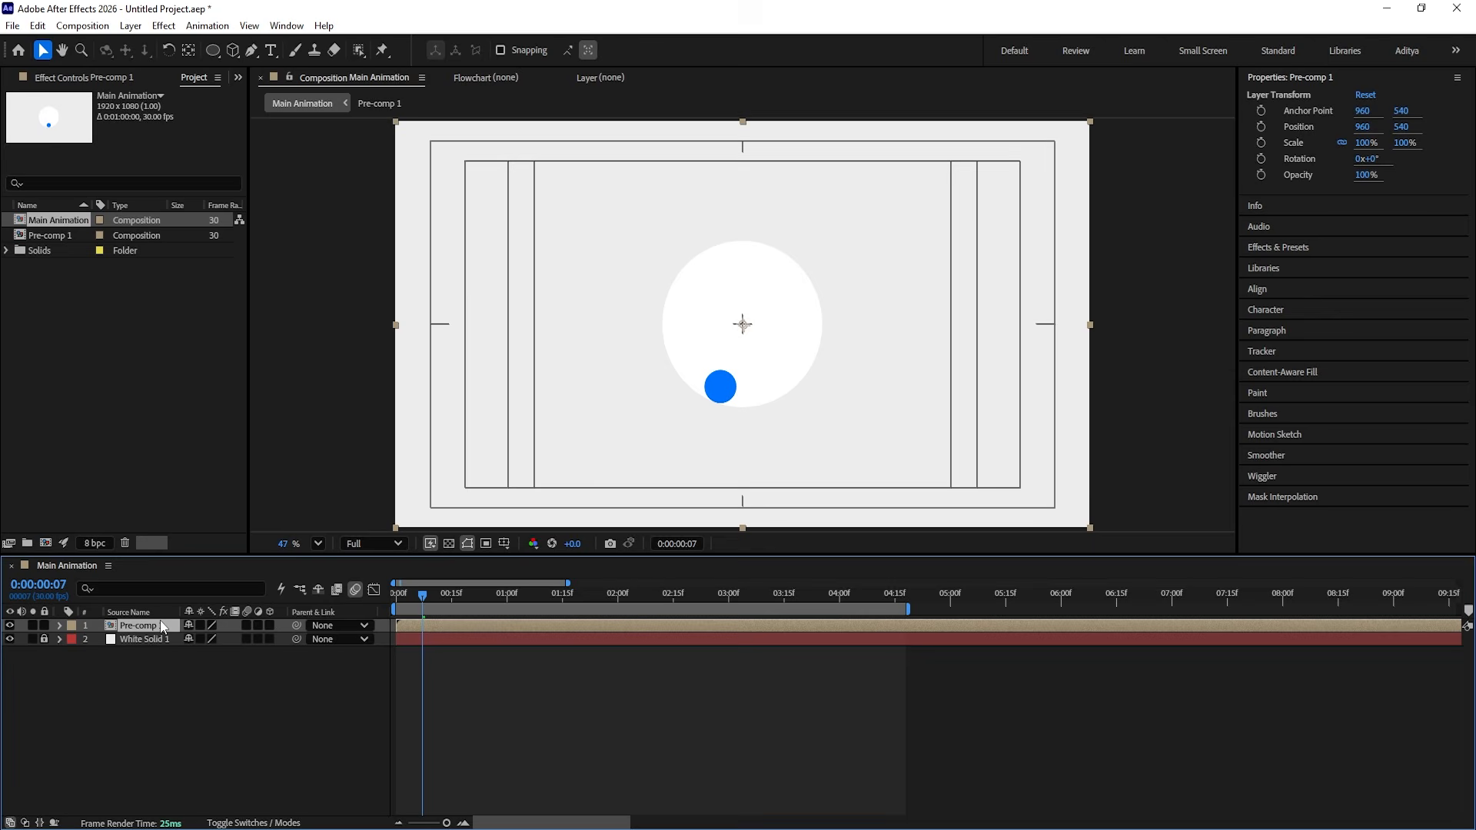
key(ctrl+d)
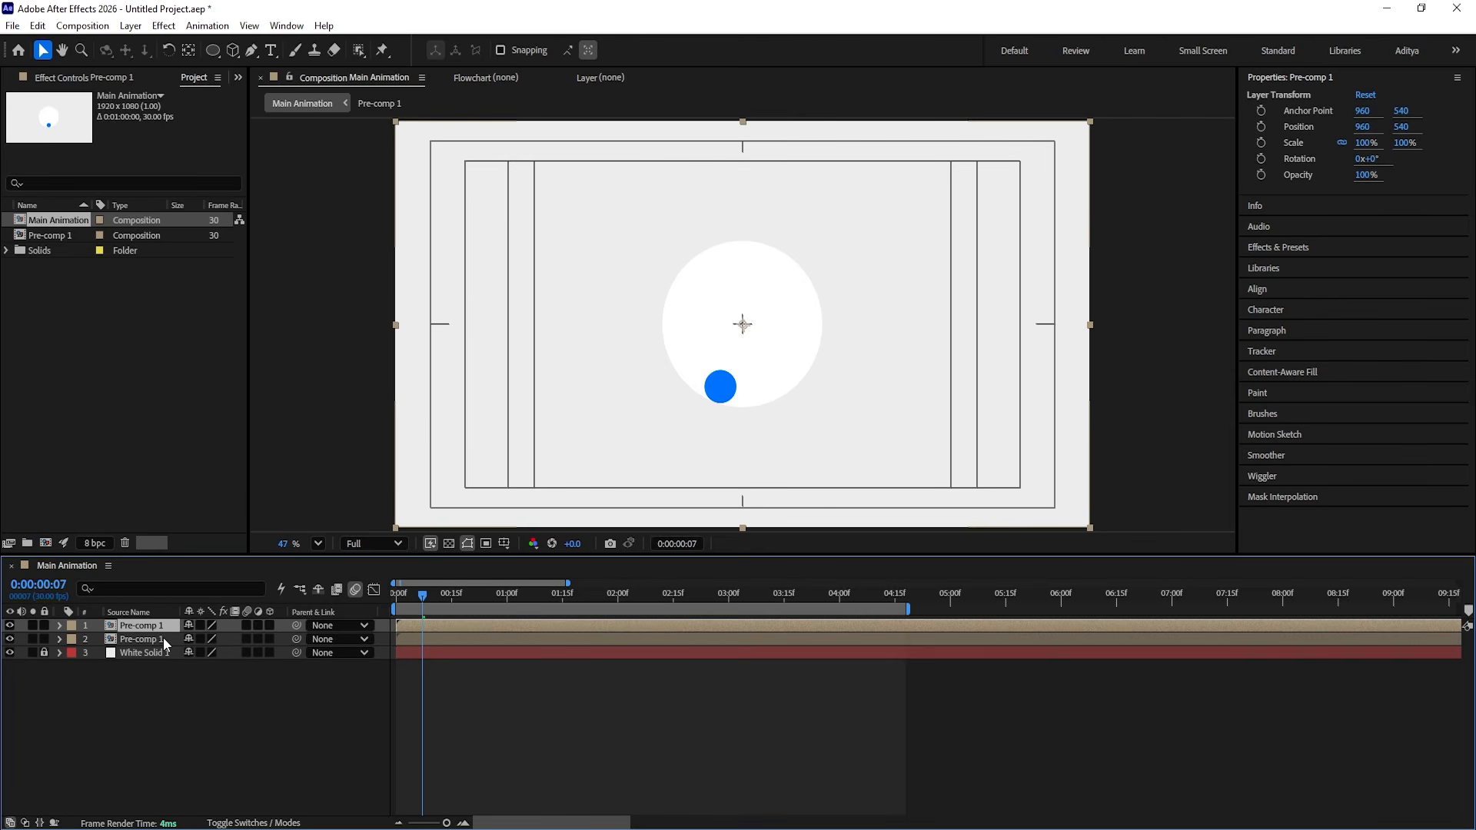
Step: Apply CC Radial Fast Blur to the lower Pre-comp 1 with Amount 98 and Center about 82.9, 72.3, and preview from the start
click(163, 638)
click(1300, 245)
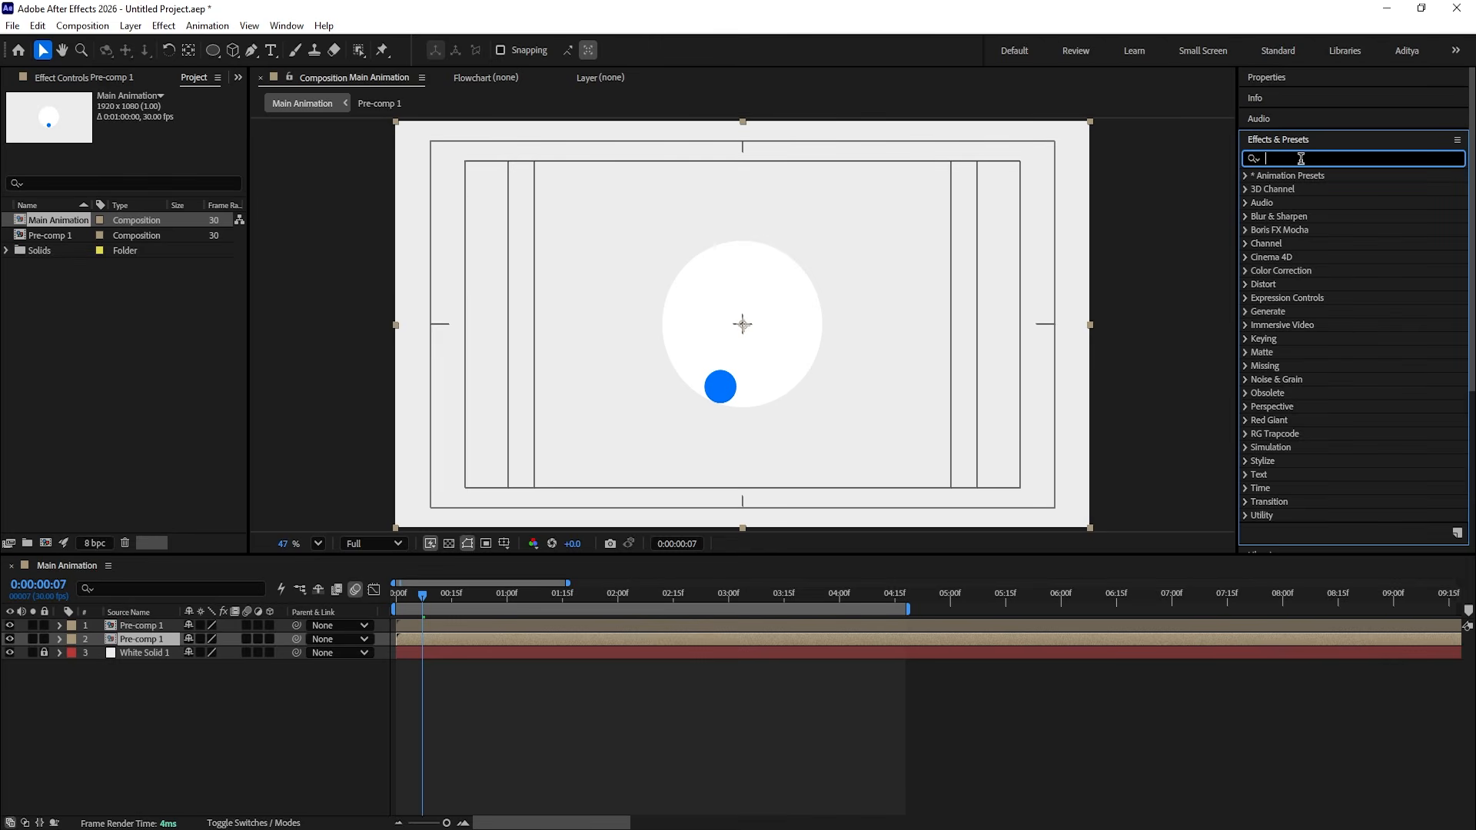
text(radia)
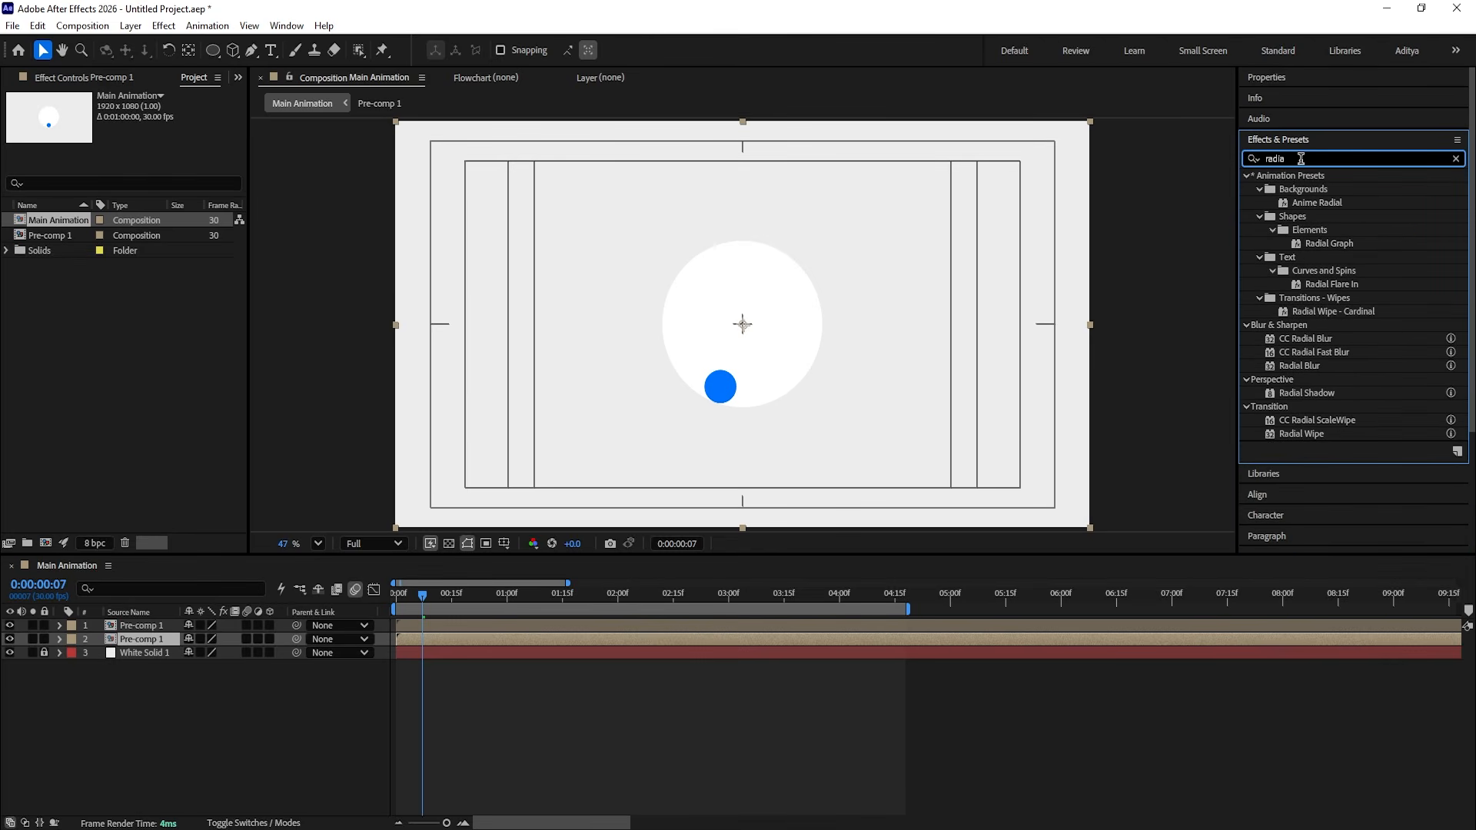
double_click(1327, 351)
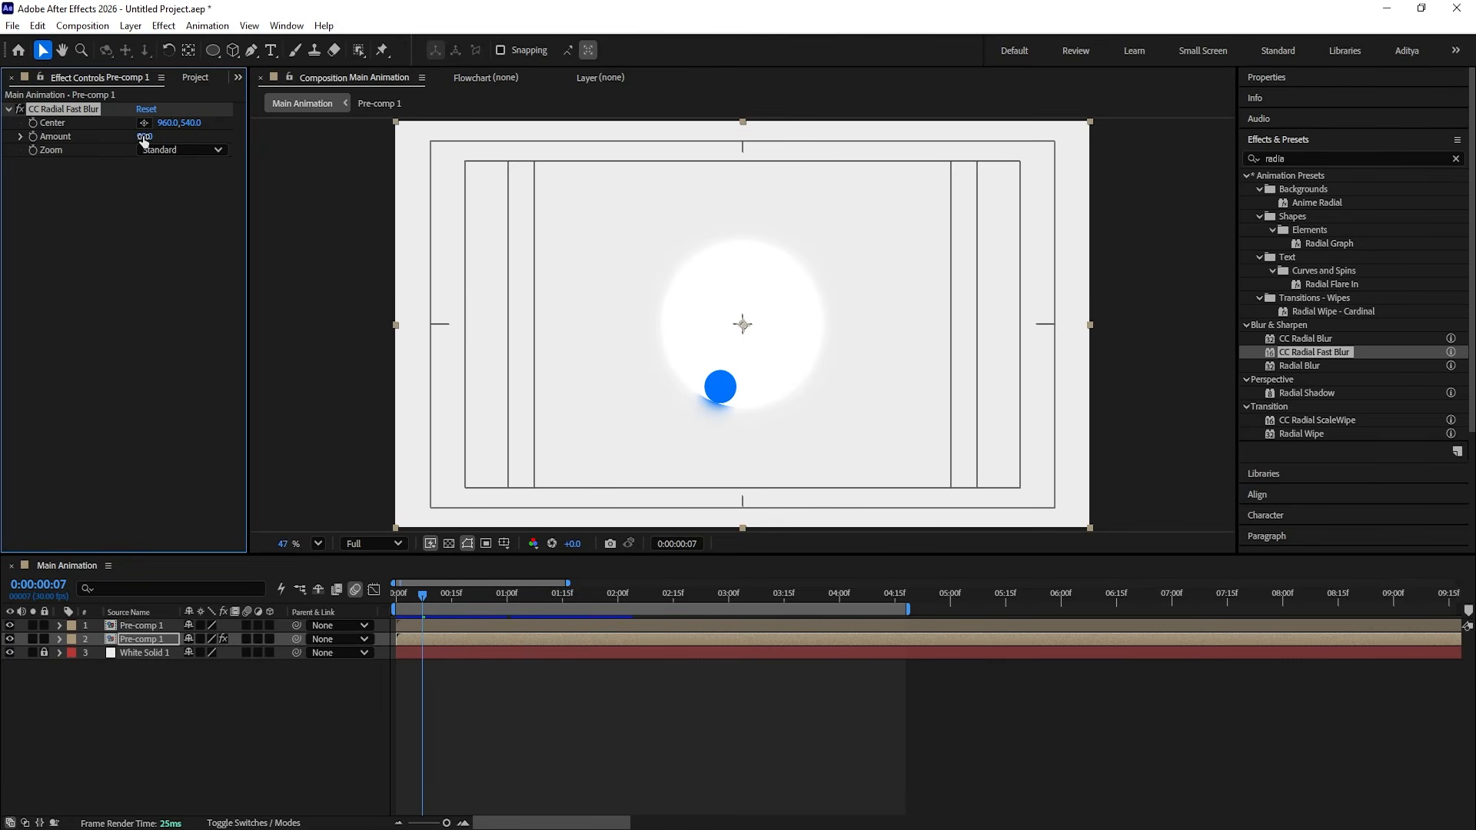
drag(143, 141, 162, 128)
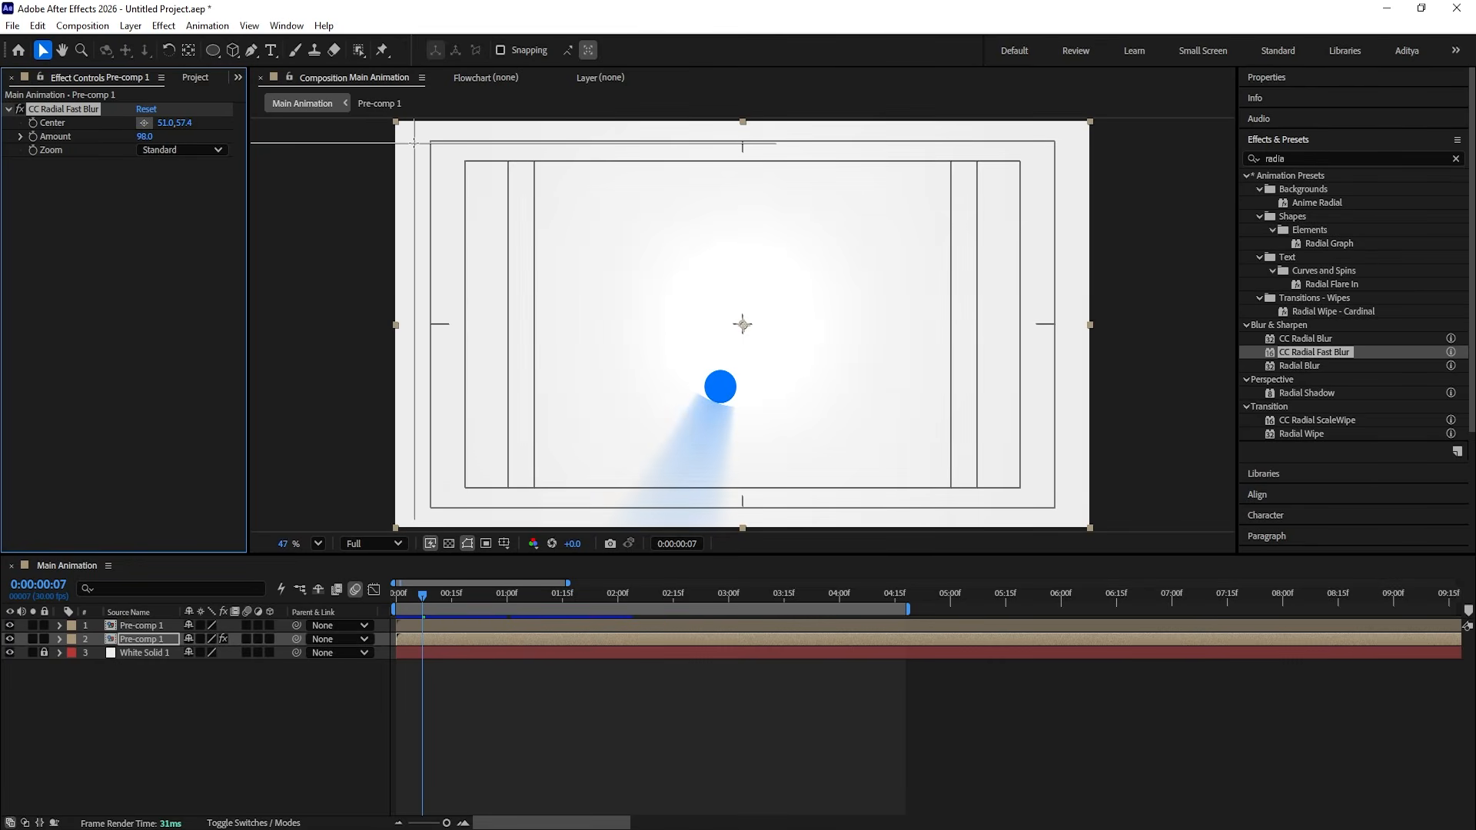
drag(414, 143, 426, 161)
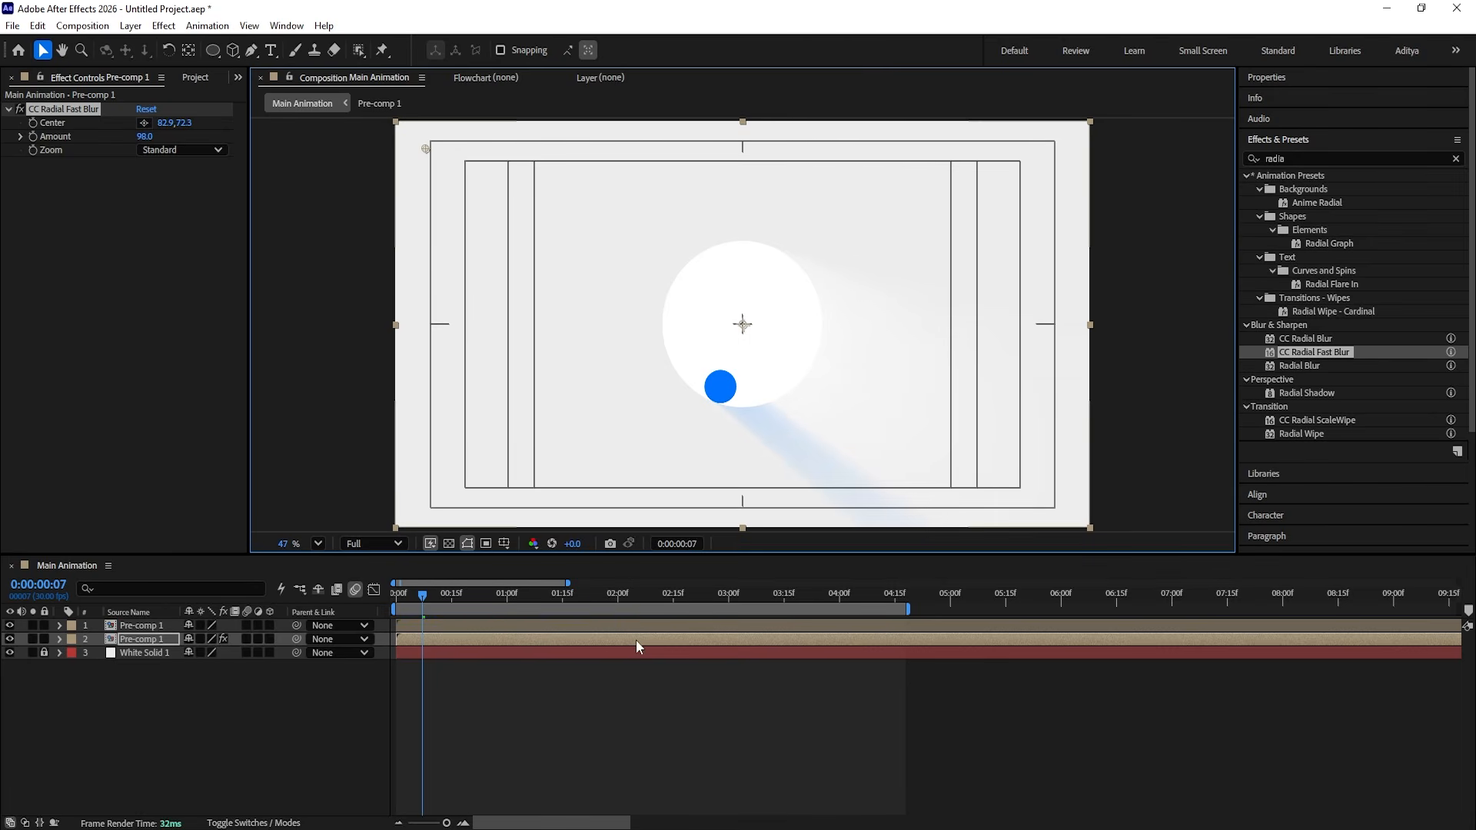
drag(423, 599, 345, 607)
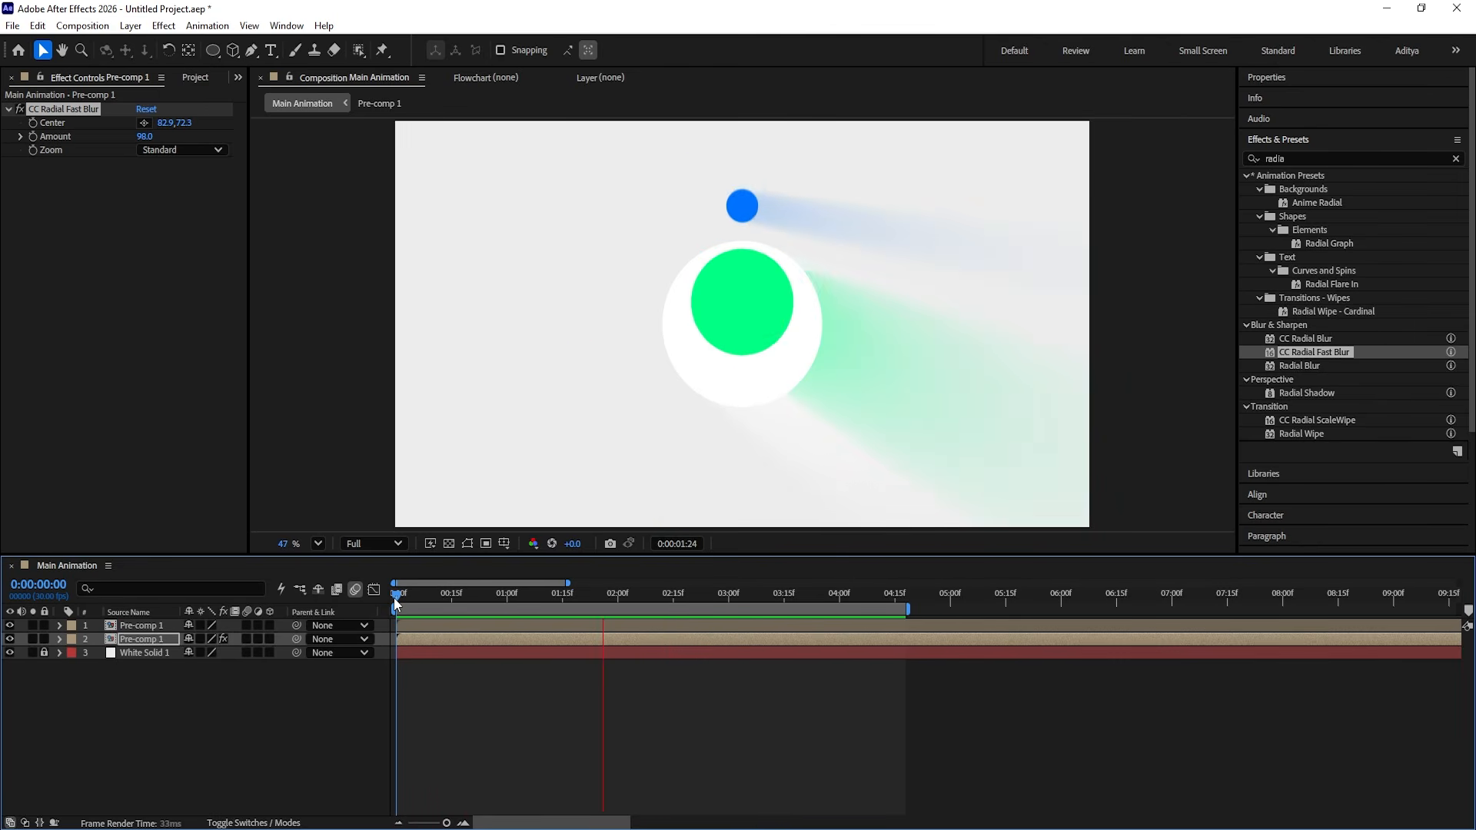
key(space)
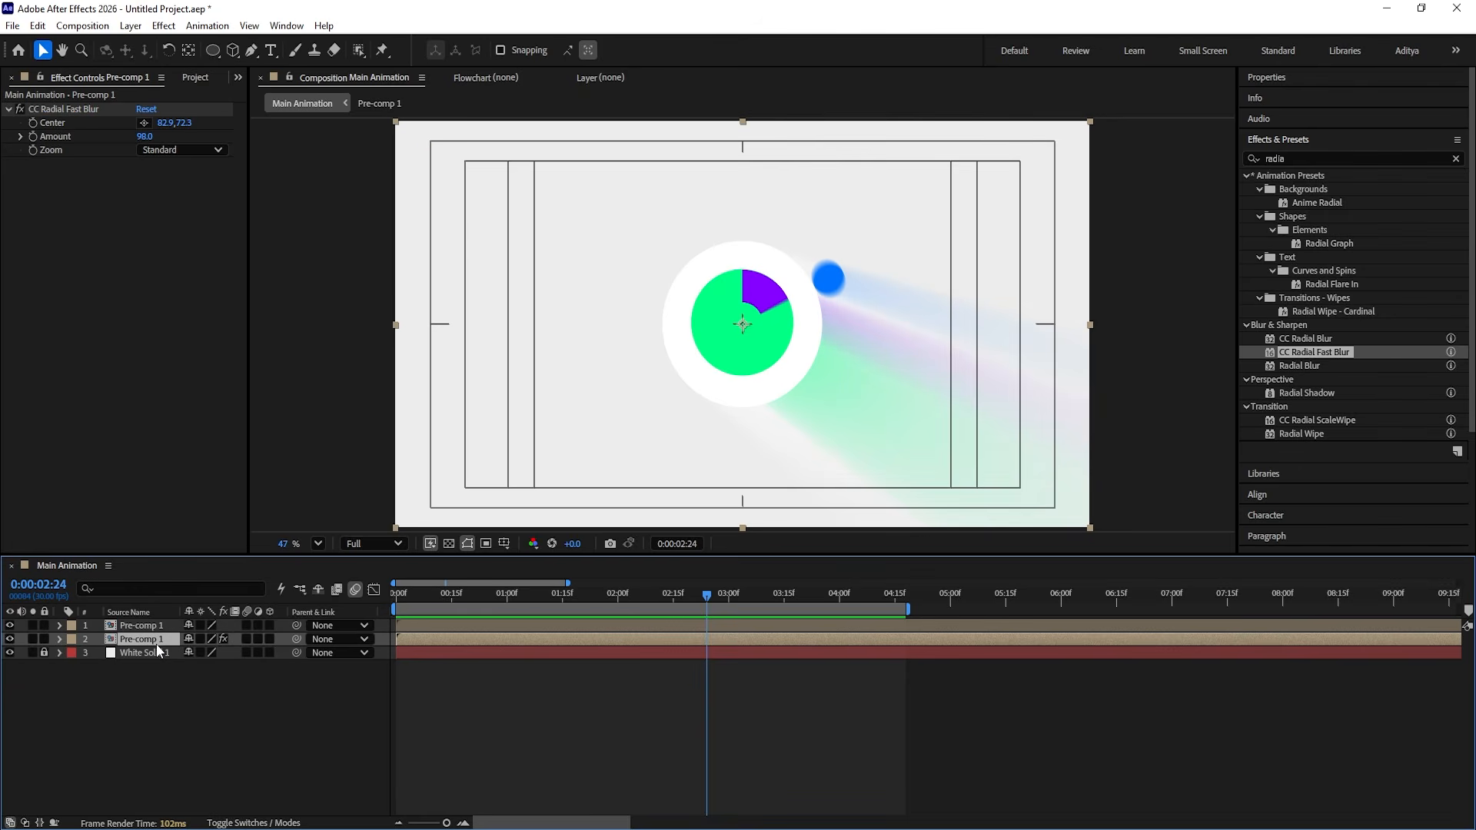
Step: Duplicate the blurred Pre-comp 1 layer, move the copy's blur Center to about 1792.2, 97.8, and preview the two-sided shadows
key(ctrl+d)
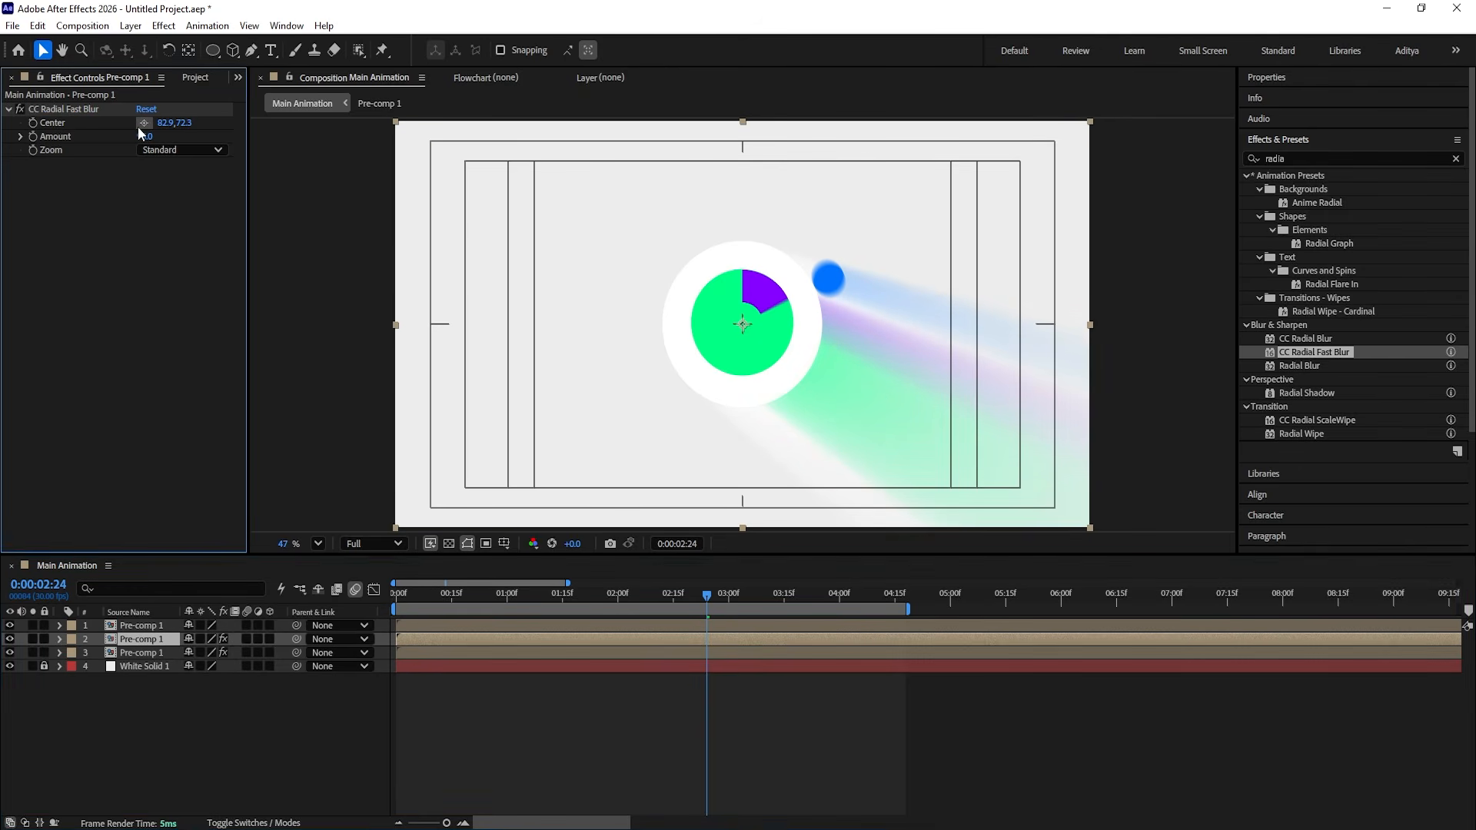
drag(882, 148, 930, 163)
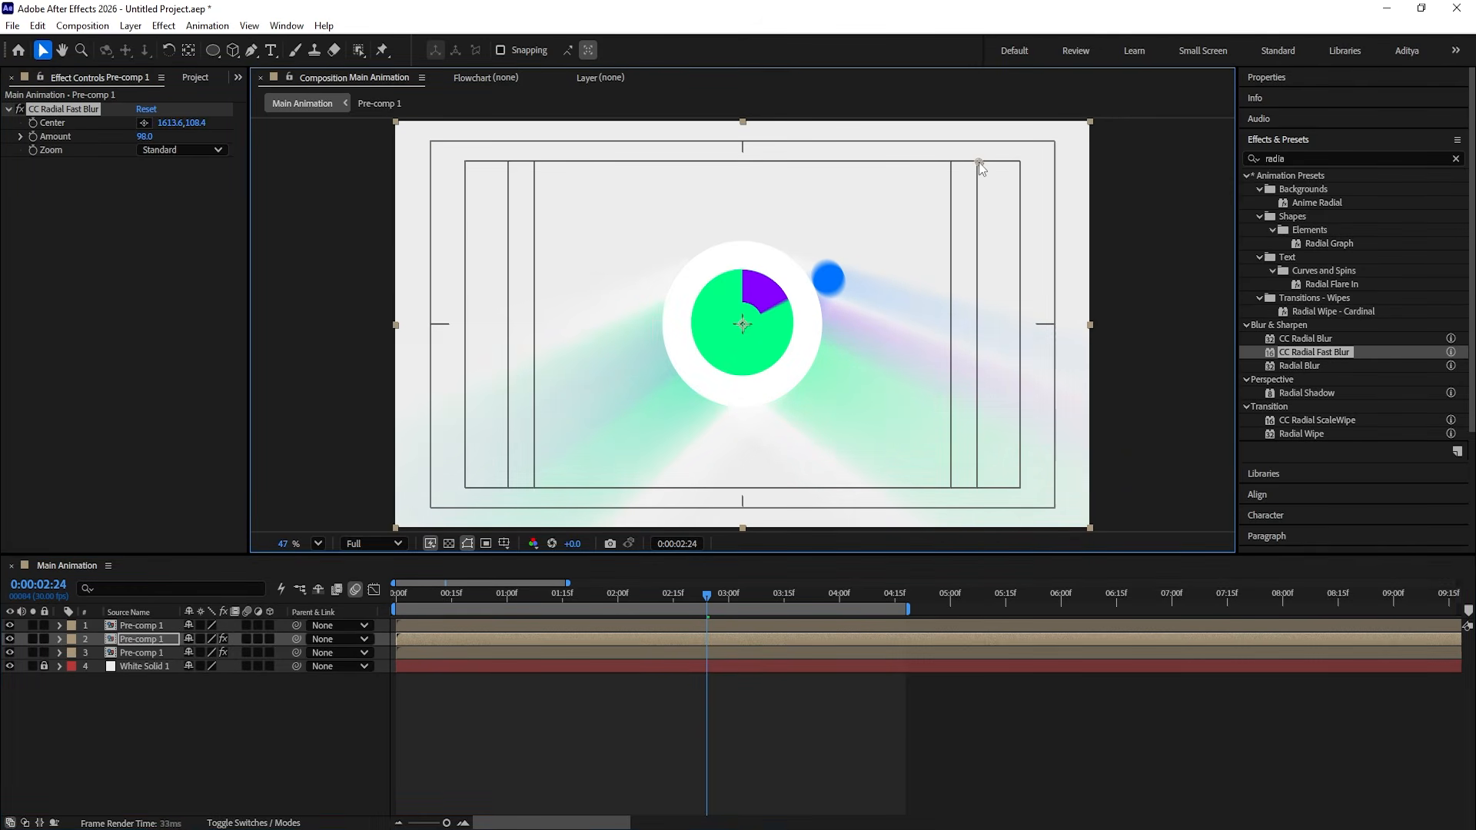
key(space)
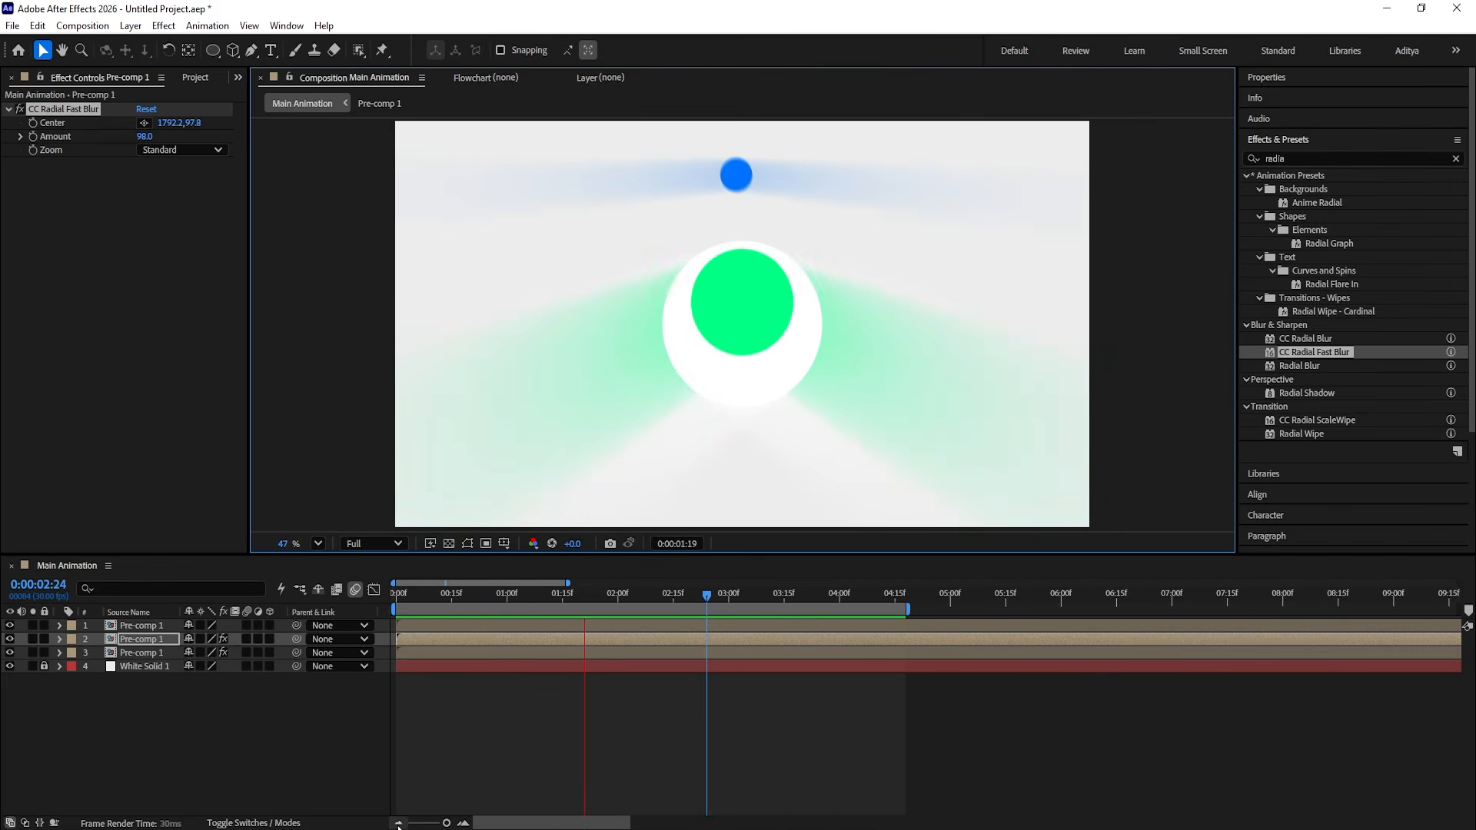
key(space)
key(space)
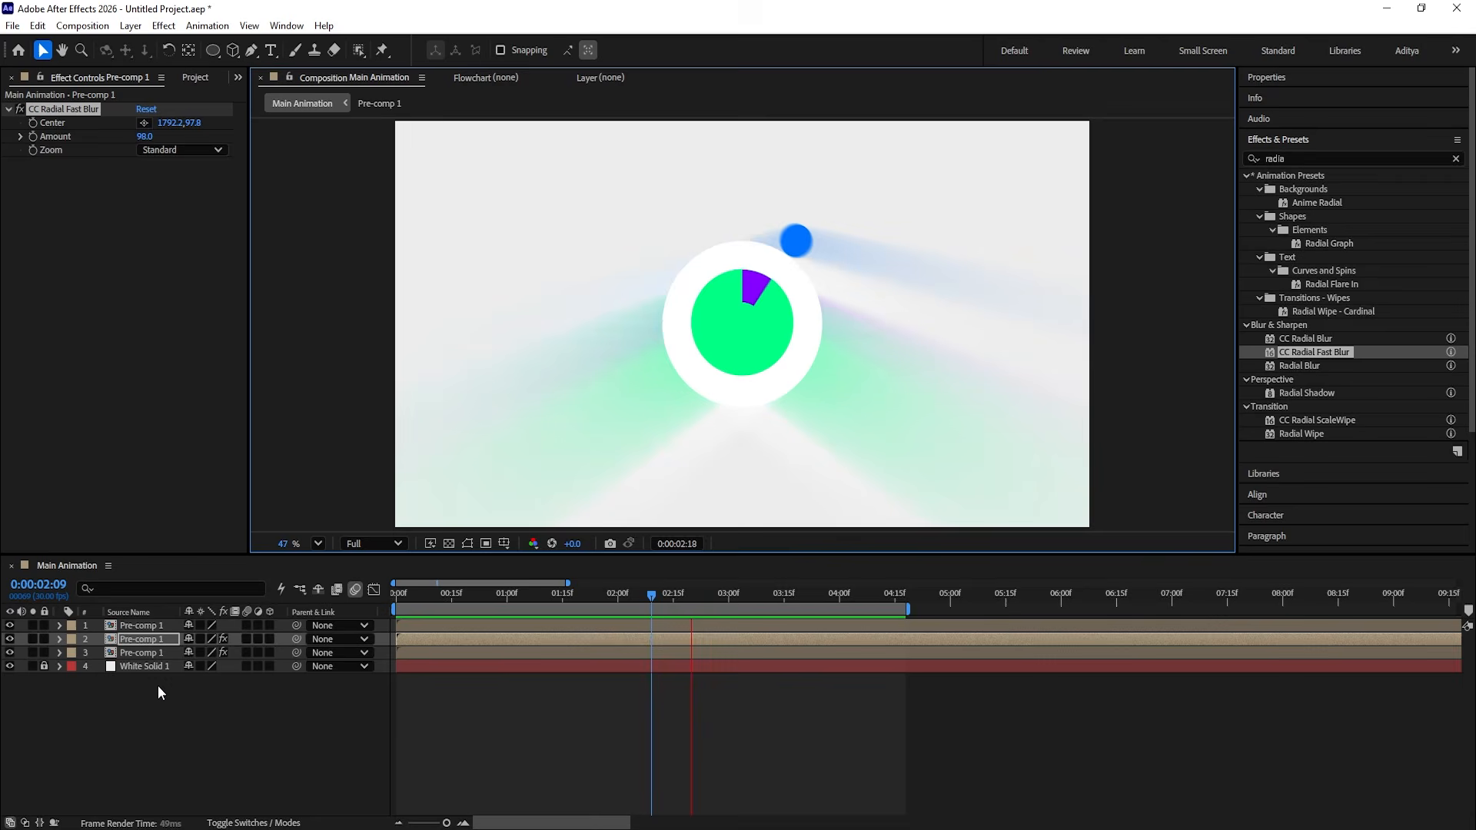